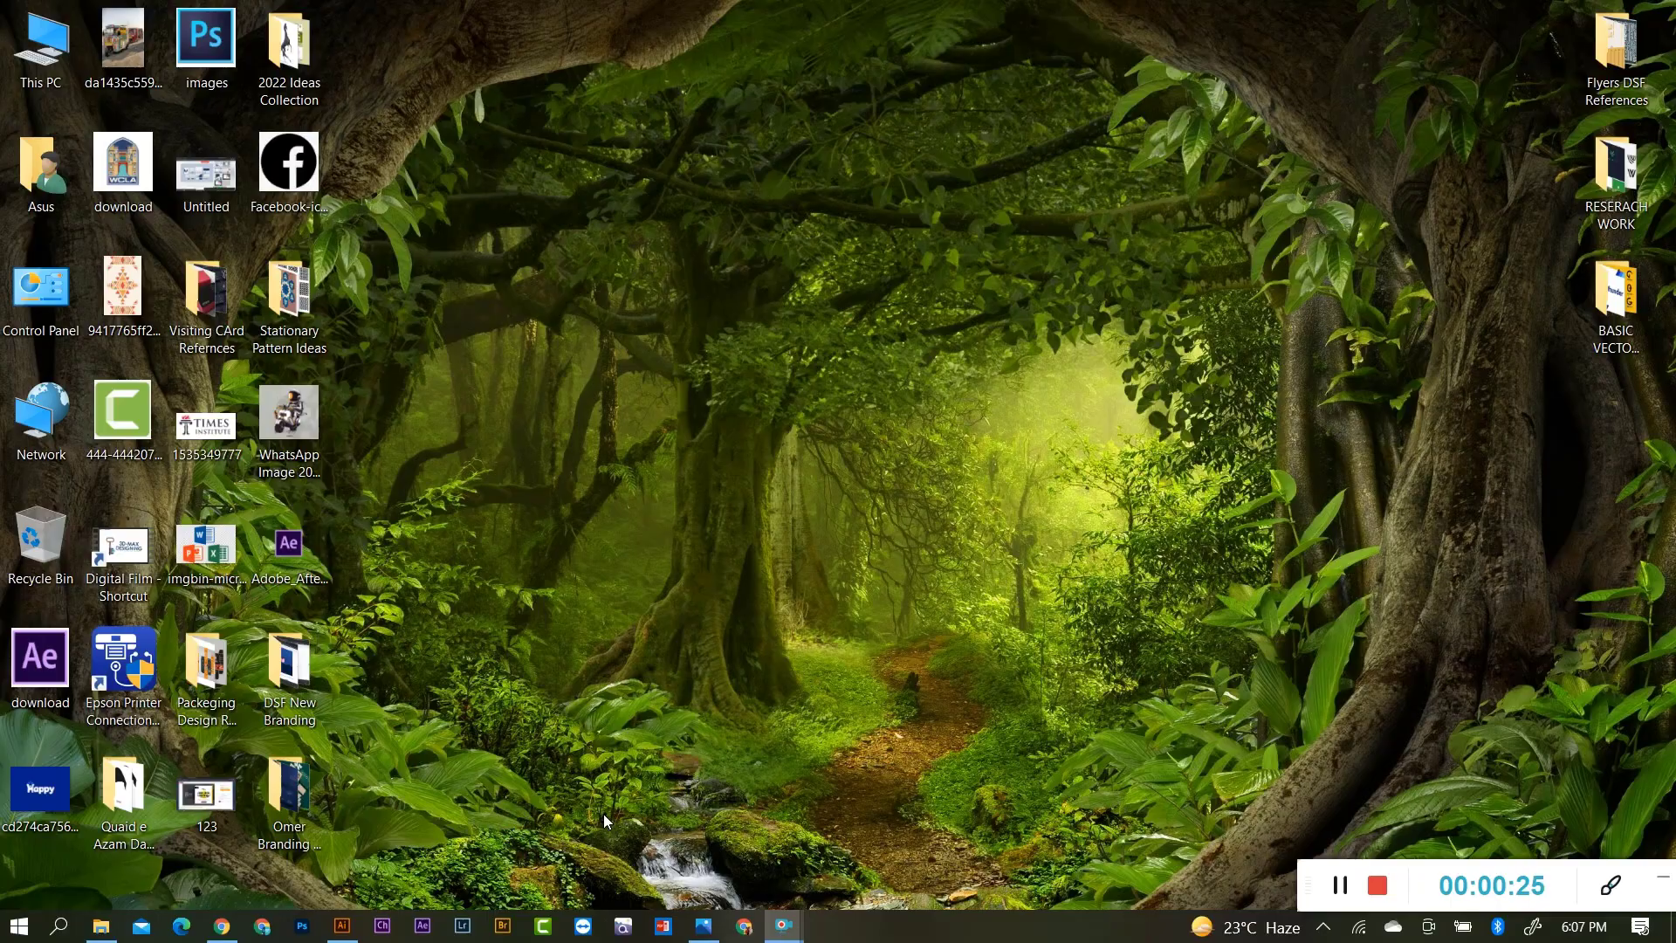
# Bring Illustrator forward and zoom in on the volleyball artwork in Shape Building Lecture no 4.ai.
pyautogui.click(342, 925)
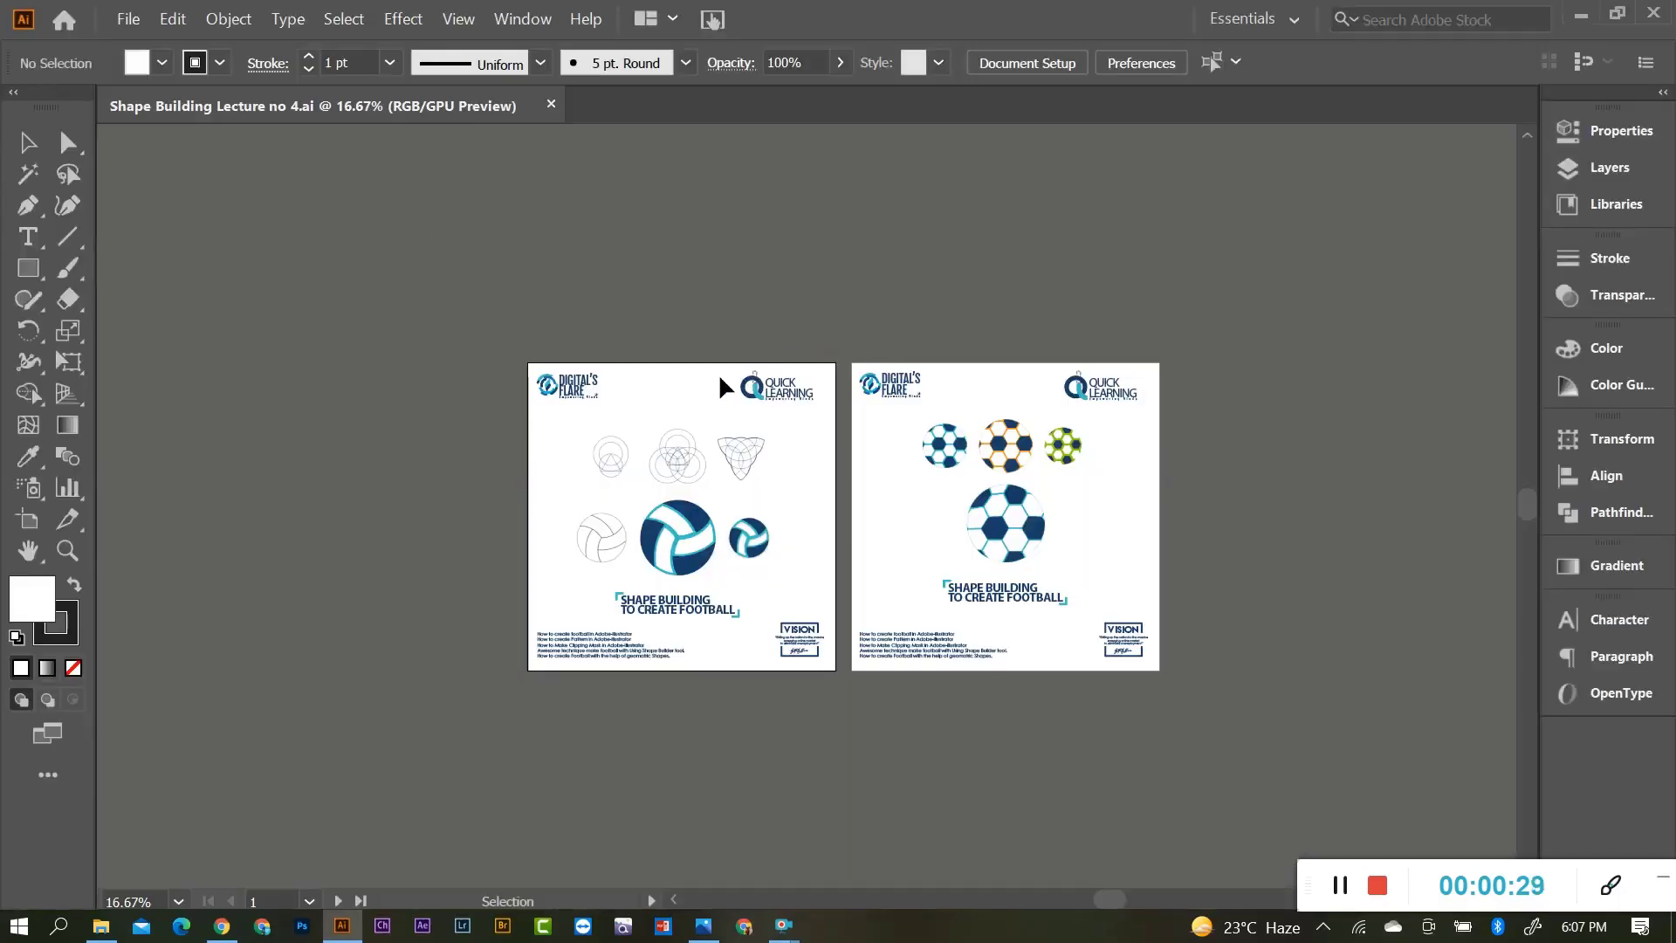
pyautogui.scroll(2, 706, 469)
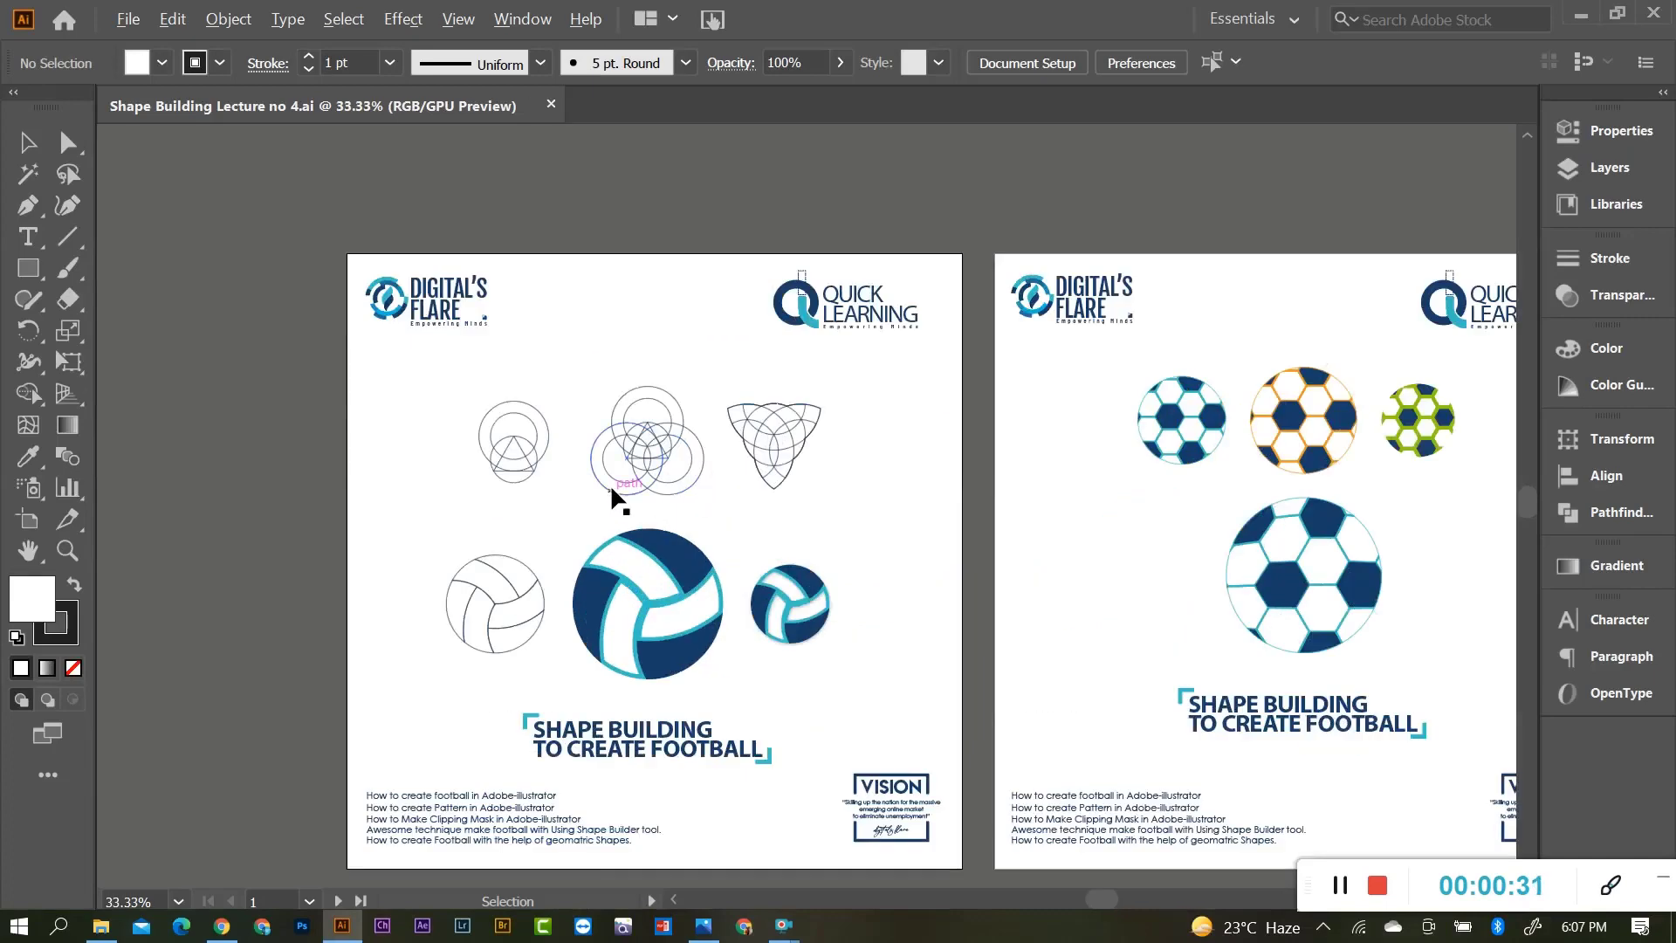
pyautogui.scroll(-1, 610, 483)
pyautogui.scroll(2, 667, 588)
pyautogui.scroll(-1, 585, 611)
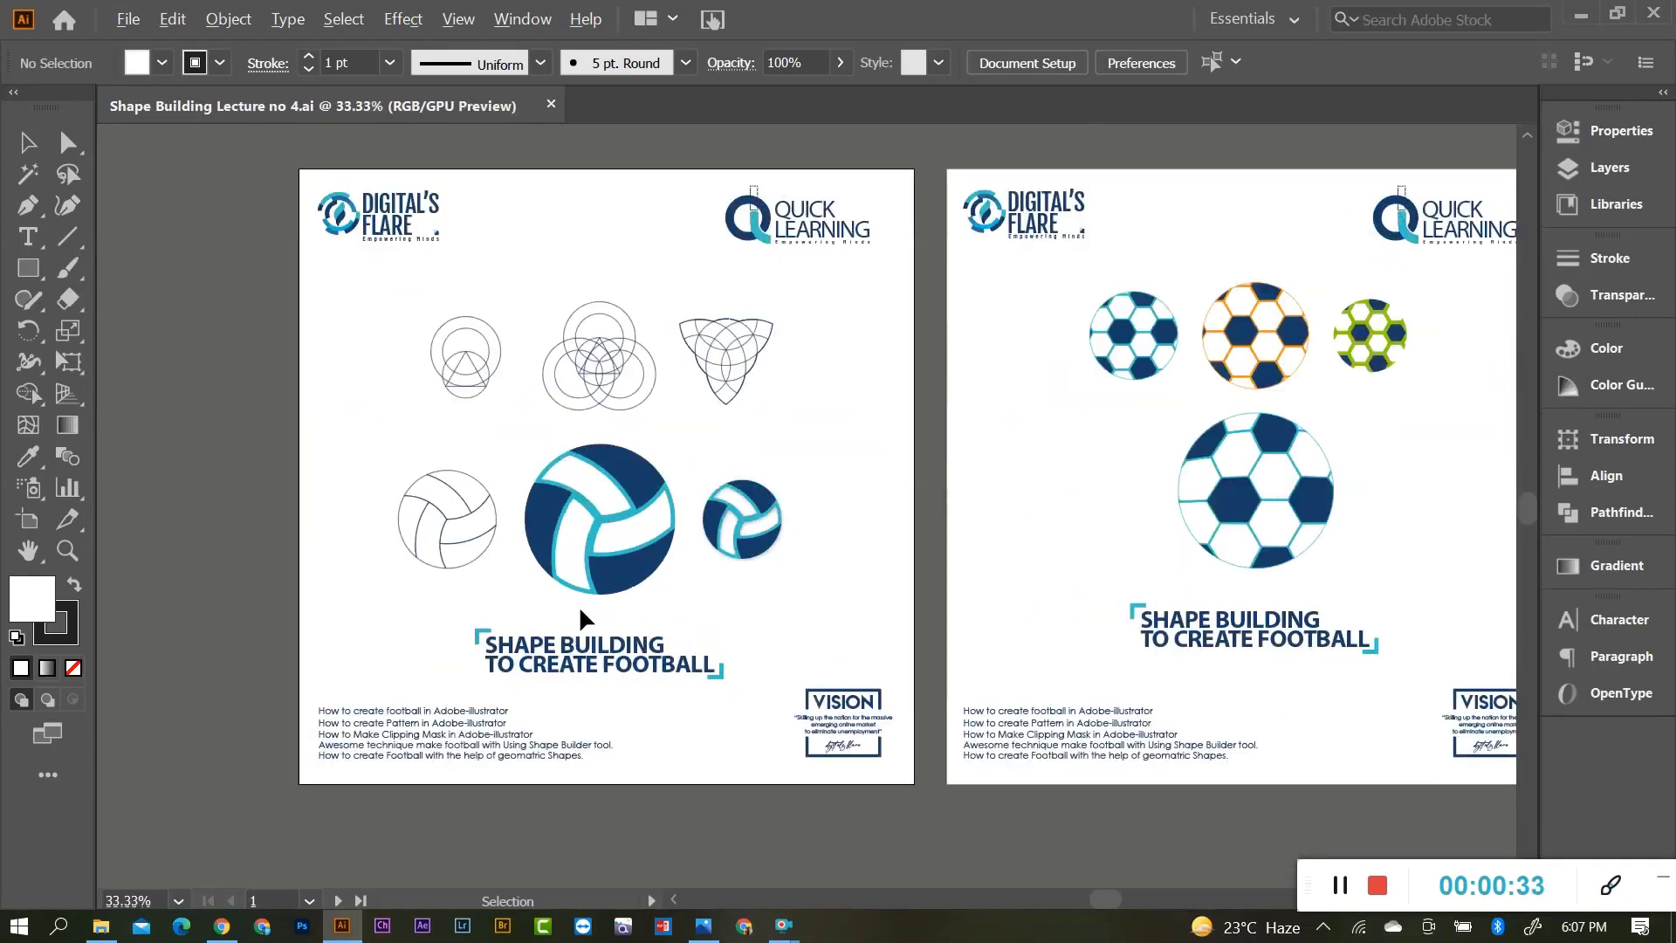
pyautogui.scroll(1, 603, 650)
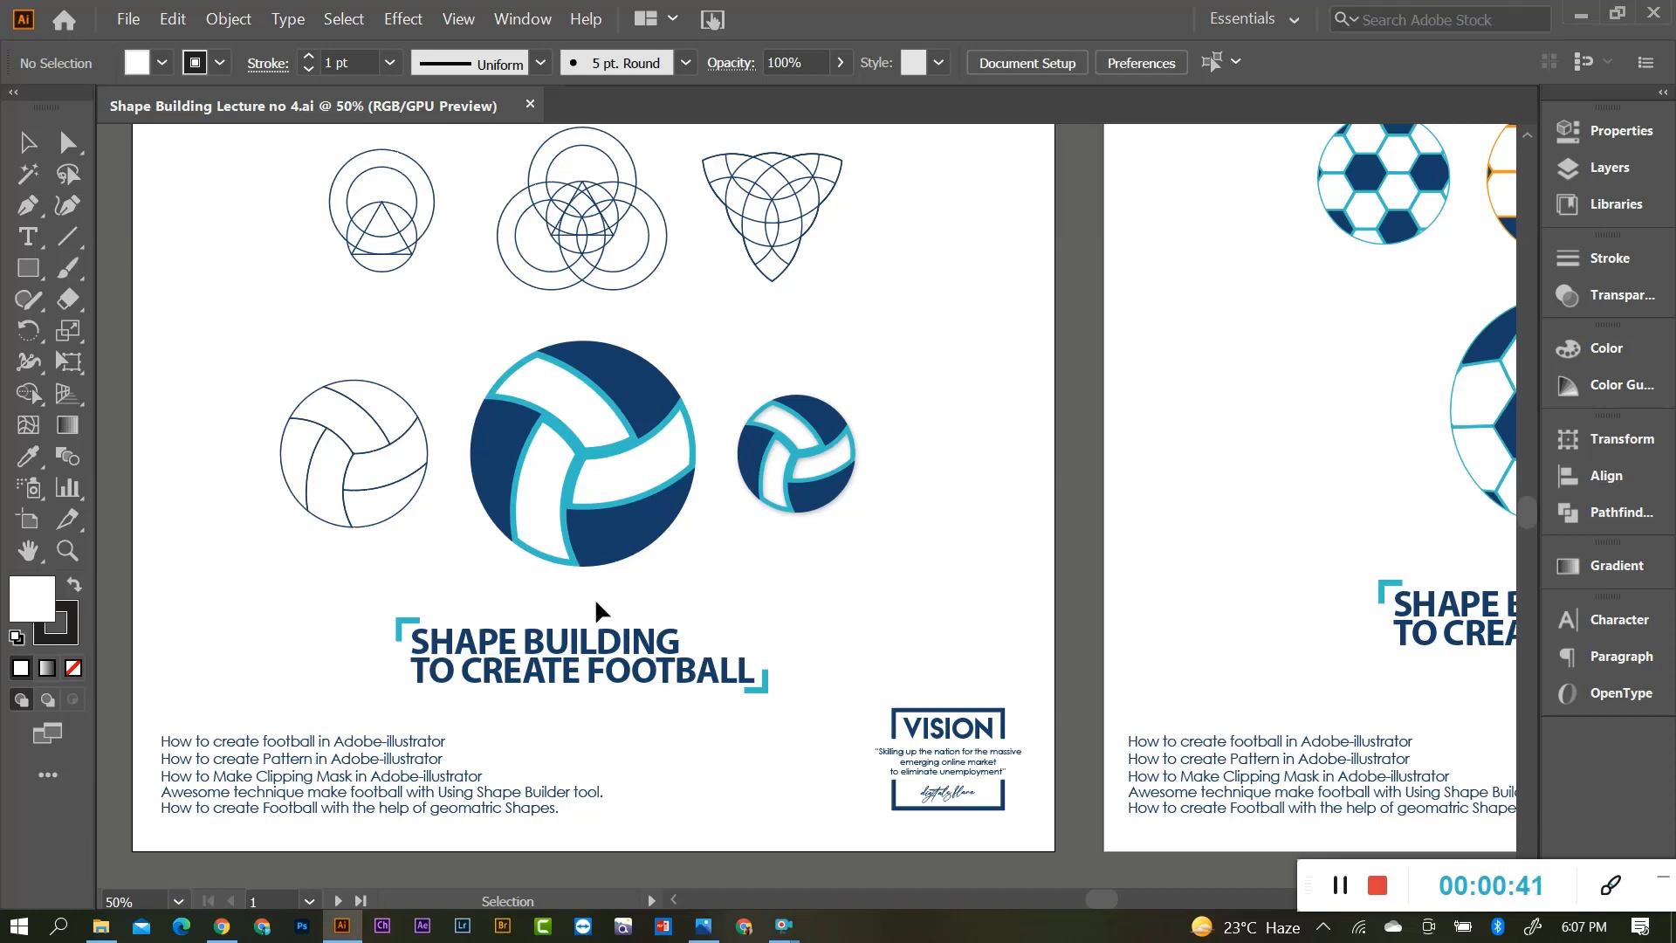
pyautogui.scroll(-1, 595, 597)
pyautogui.scroll(1, 760, 502)
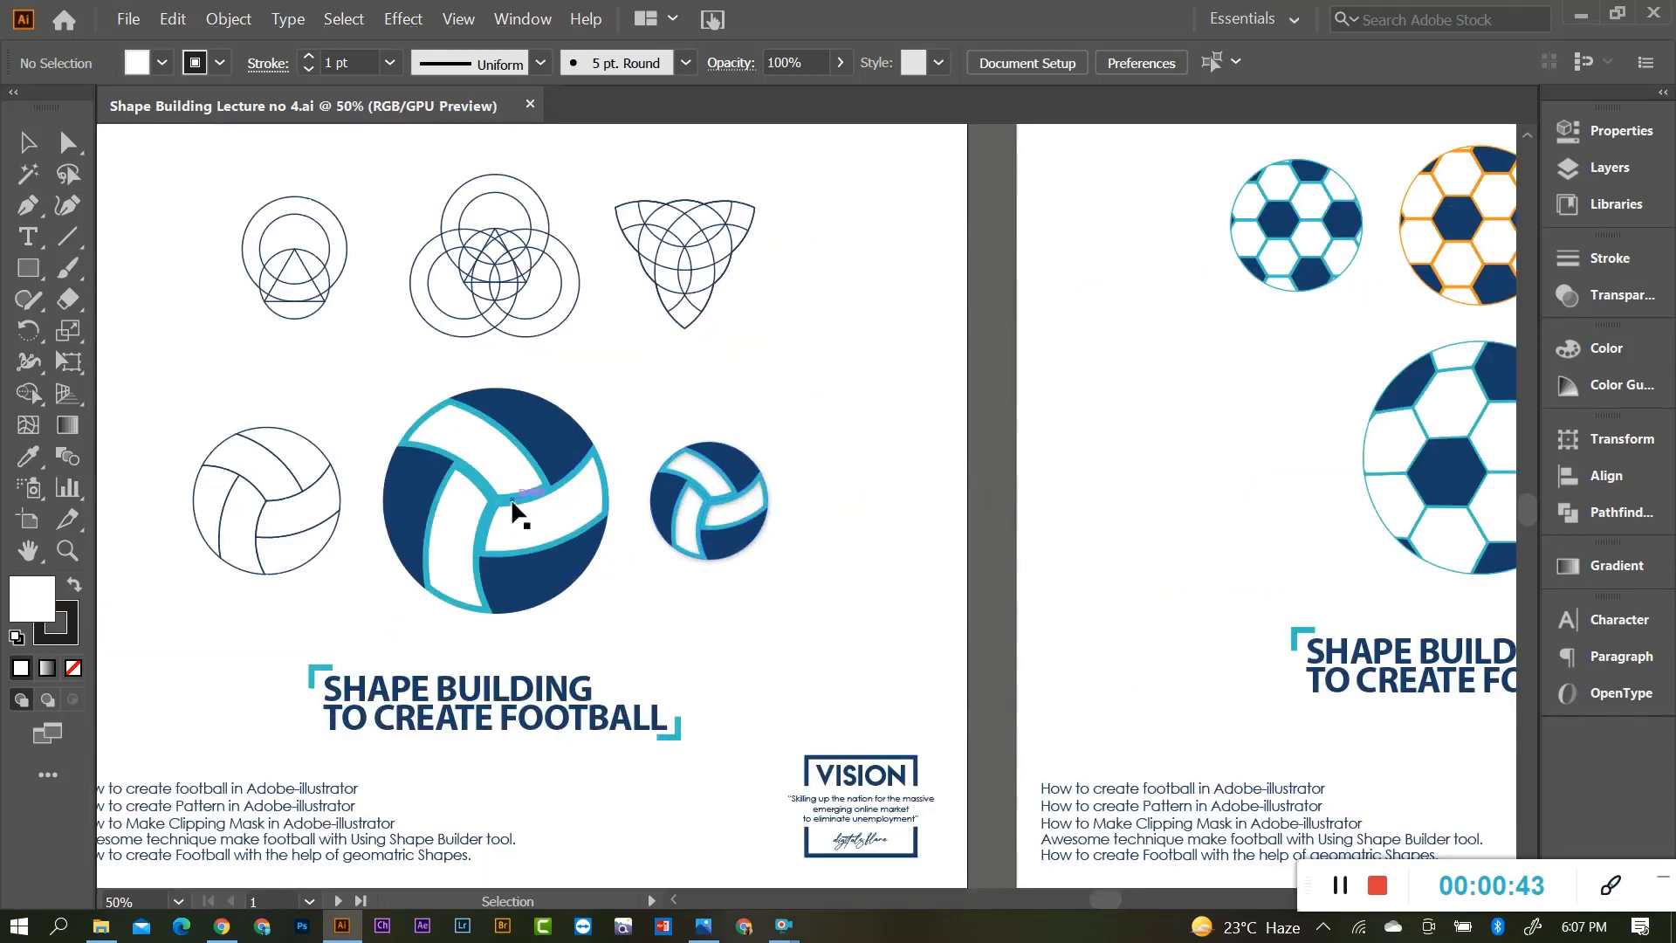
pyautogui.scroll(-1, 513, 509)
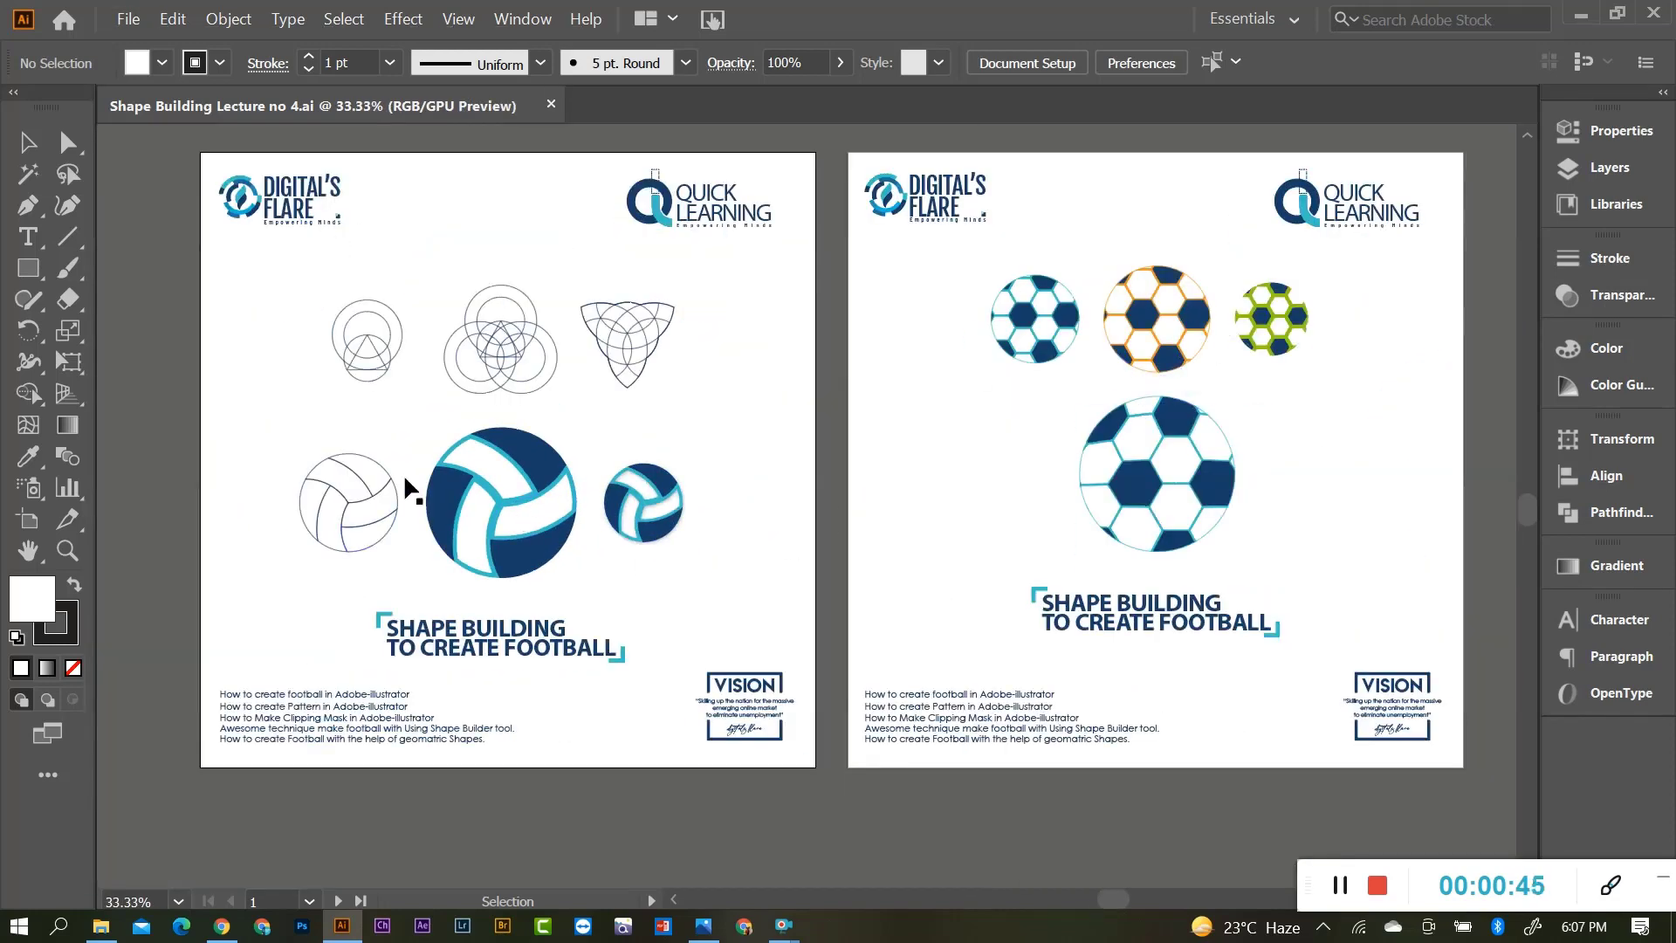
pyautogui.scroll(1, 524, 607)
pyautogui.scroll(1, 617, 599)
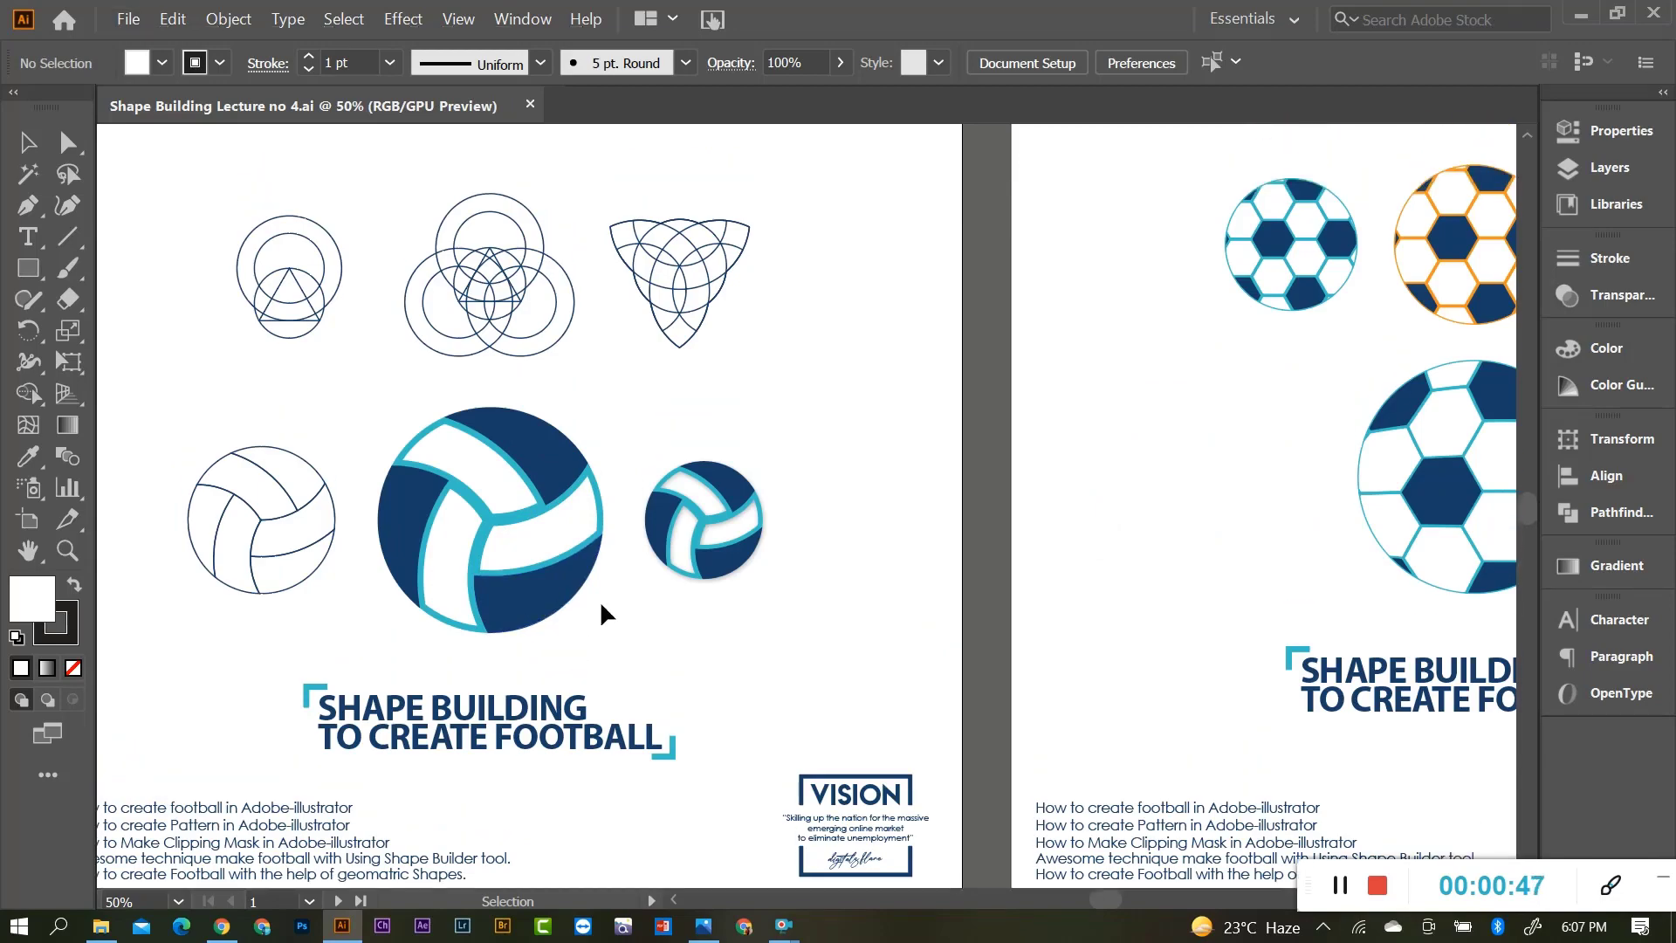
pyautogui.scroll(-1, 600, 600)
pyautogui.scroll(1, 456, 630)
pyautogui.scroll(-2, 485, 624)
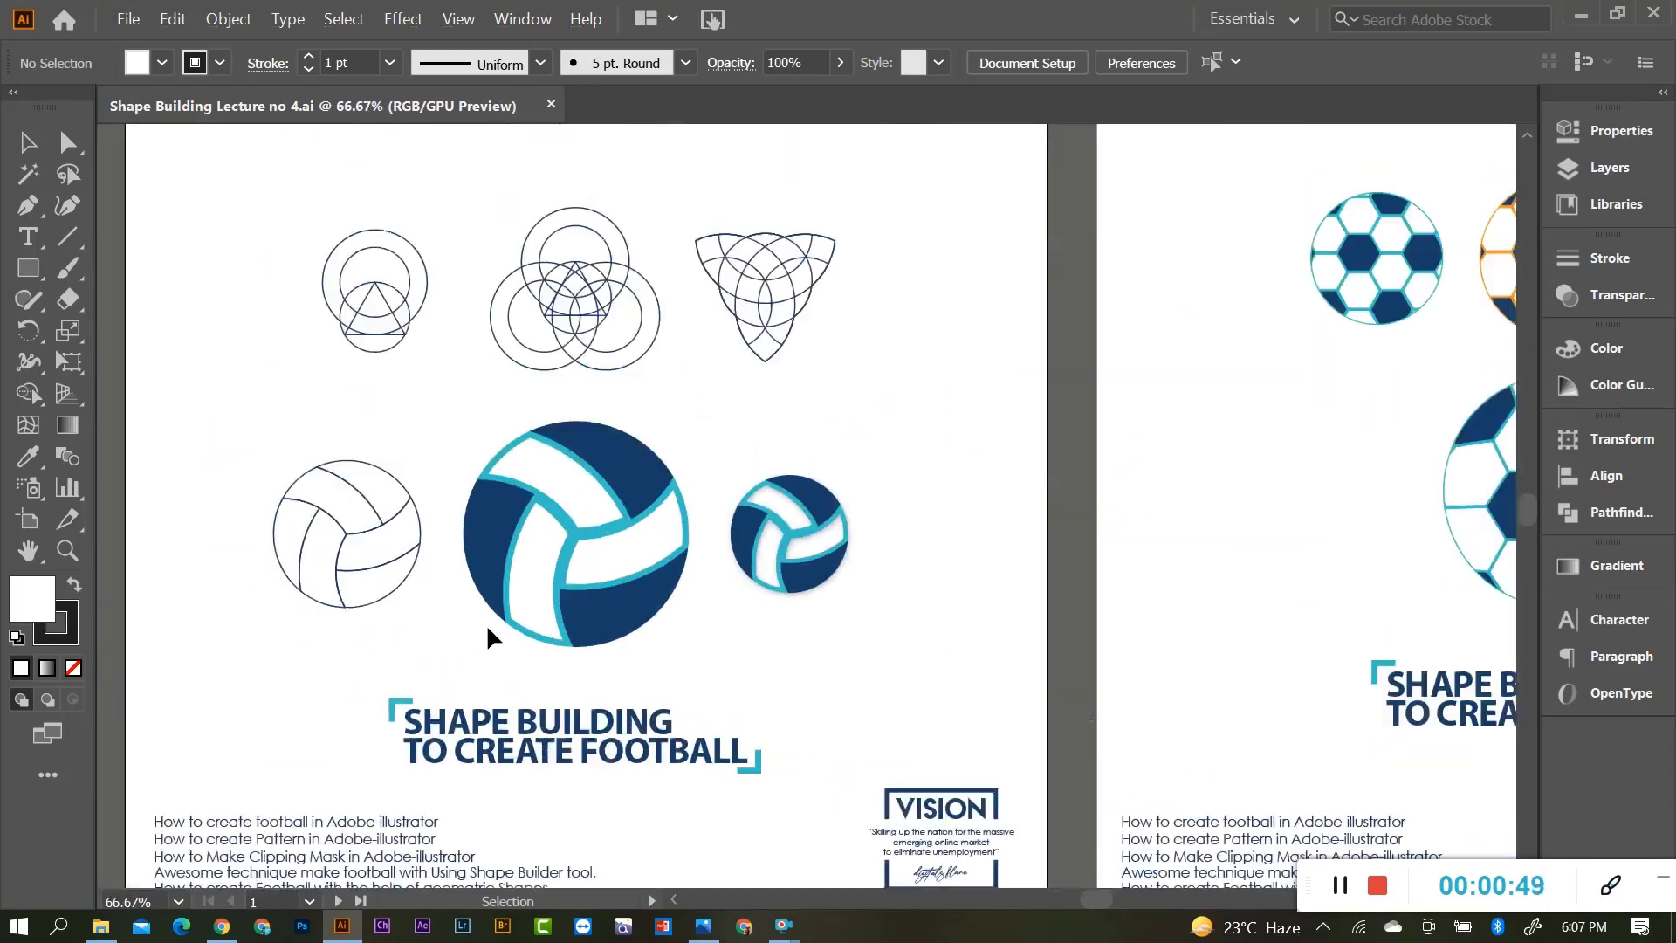
pyautogui.scroll(2, 488, 650)
pyautogui.scroll(-1, 637, 655)
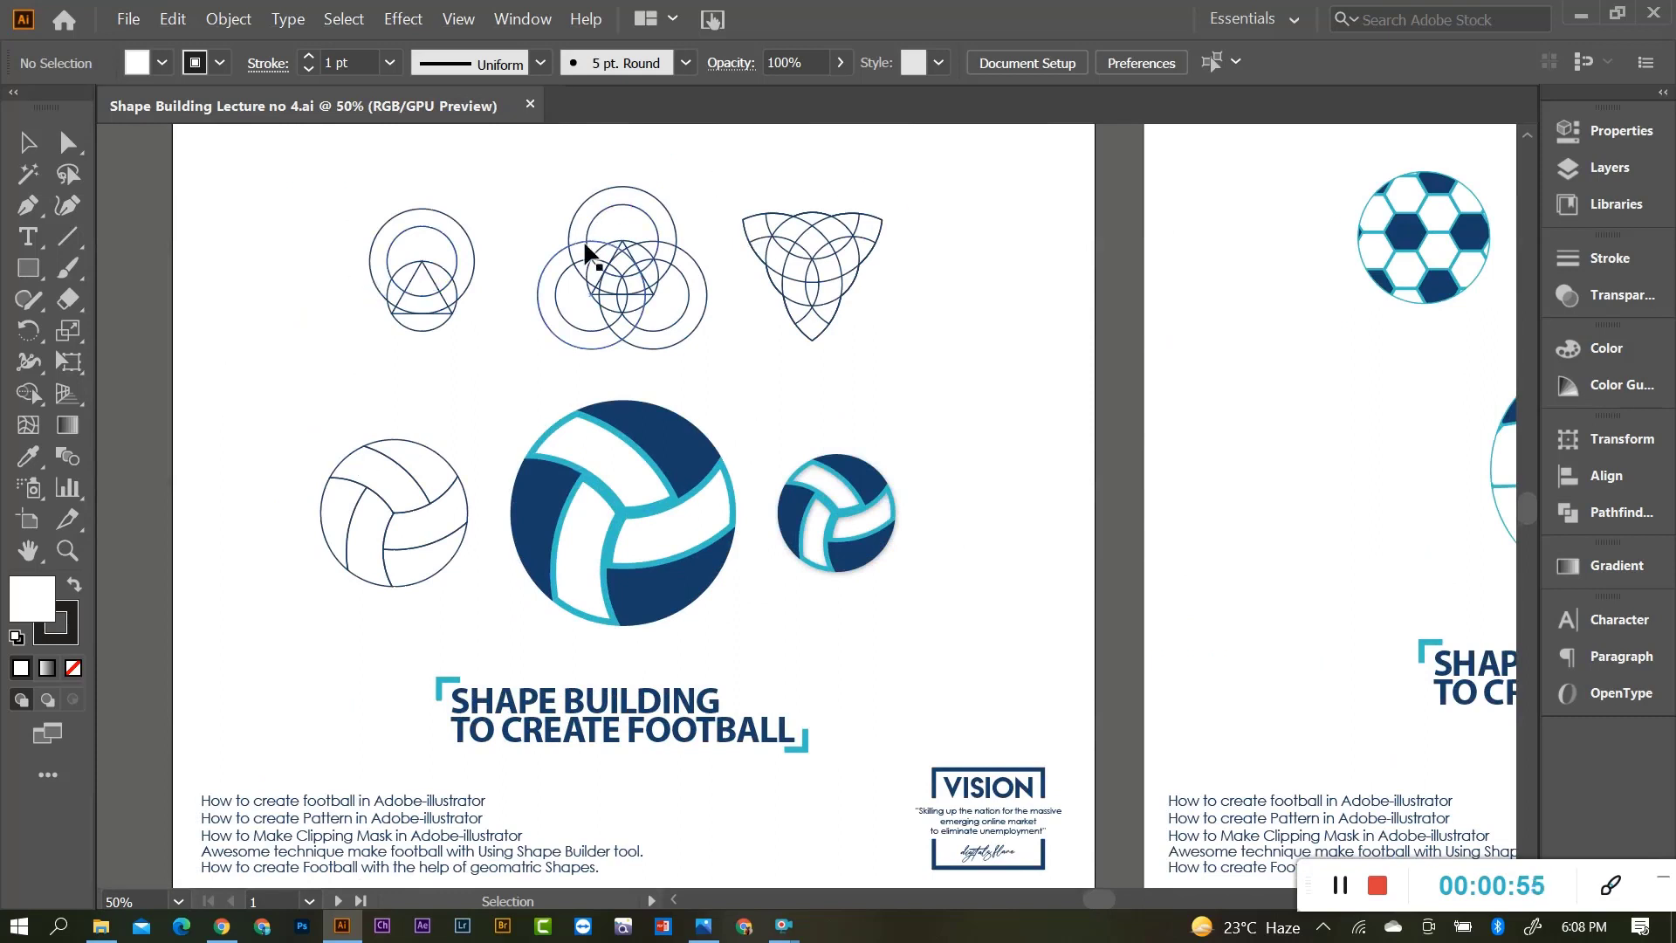
# Start a new 1080 × 1080 px document called Football with 2 artboards.
pyautogui.click(129, 20)
pyautogui.click(131, 20)
pyautogui.hotkey('ctrl', 'n')
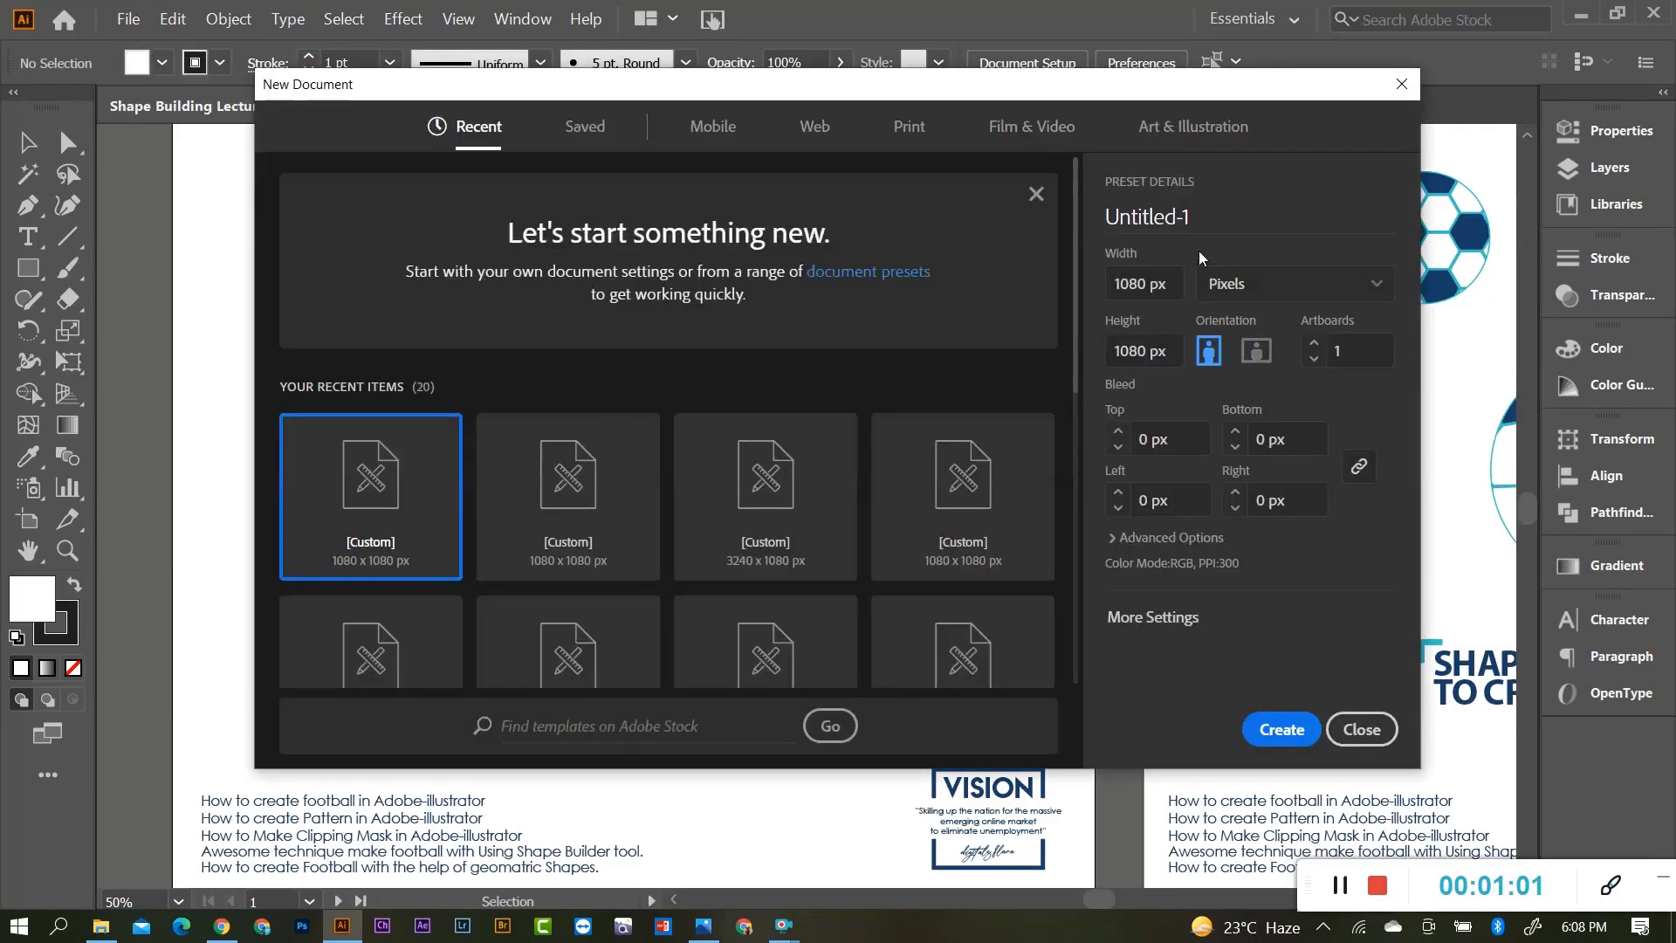
pyautogui.moveTo(1211, 213); pyautogui.dragTo(978, 224)
pyautogui.write('F')
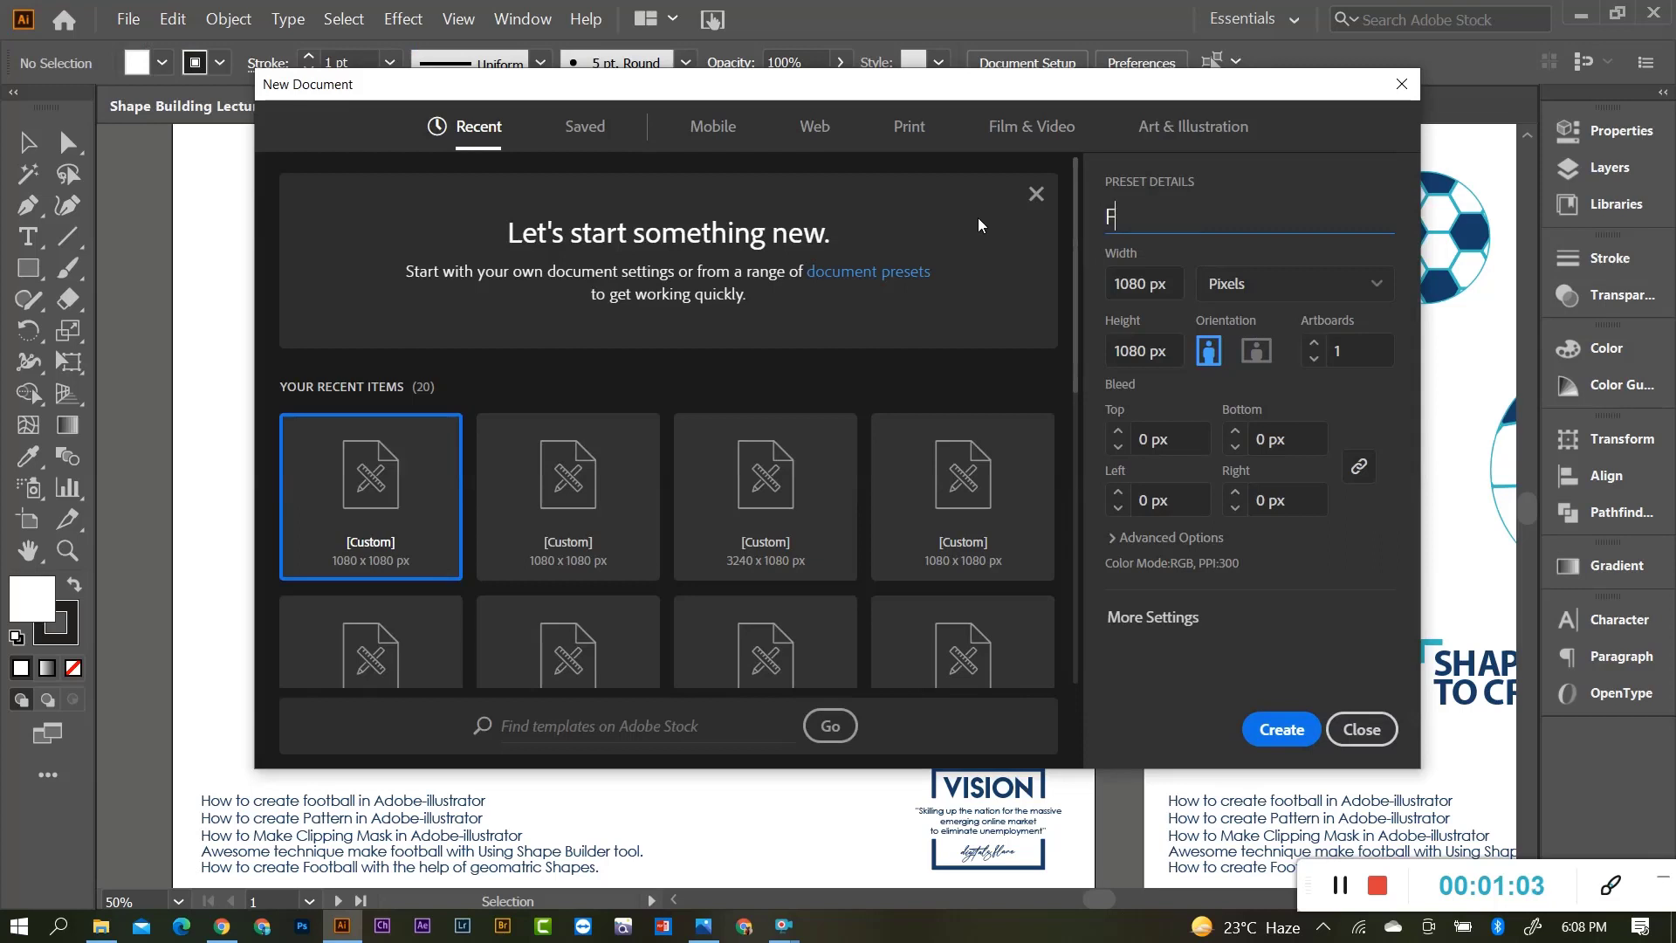
pyautogui.write('ootball')
pyautogui.click(1314, 343)
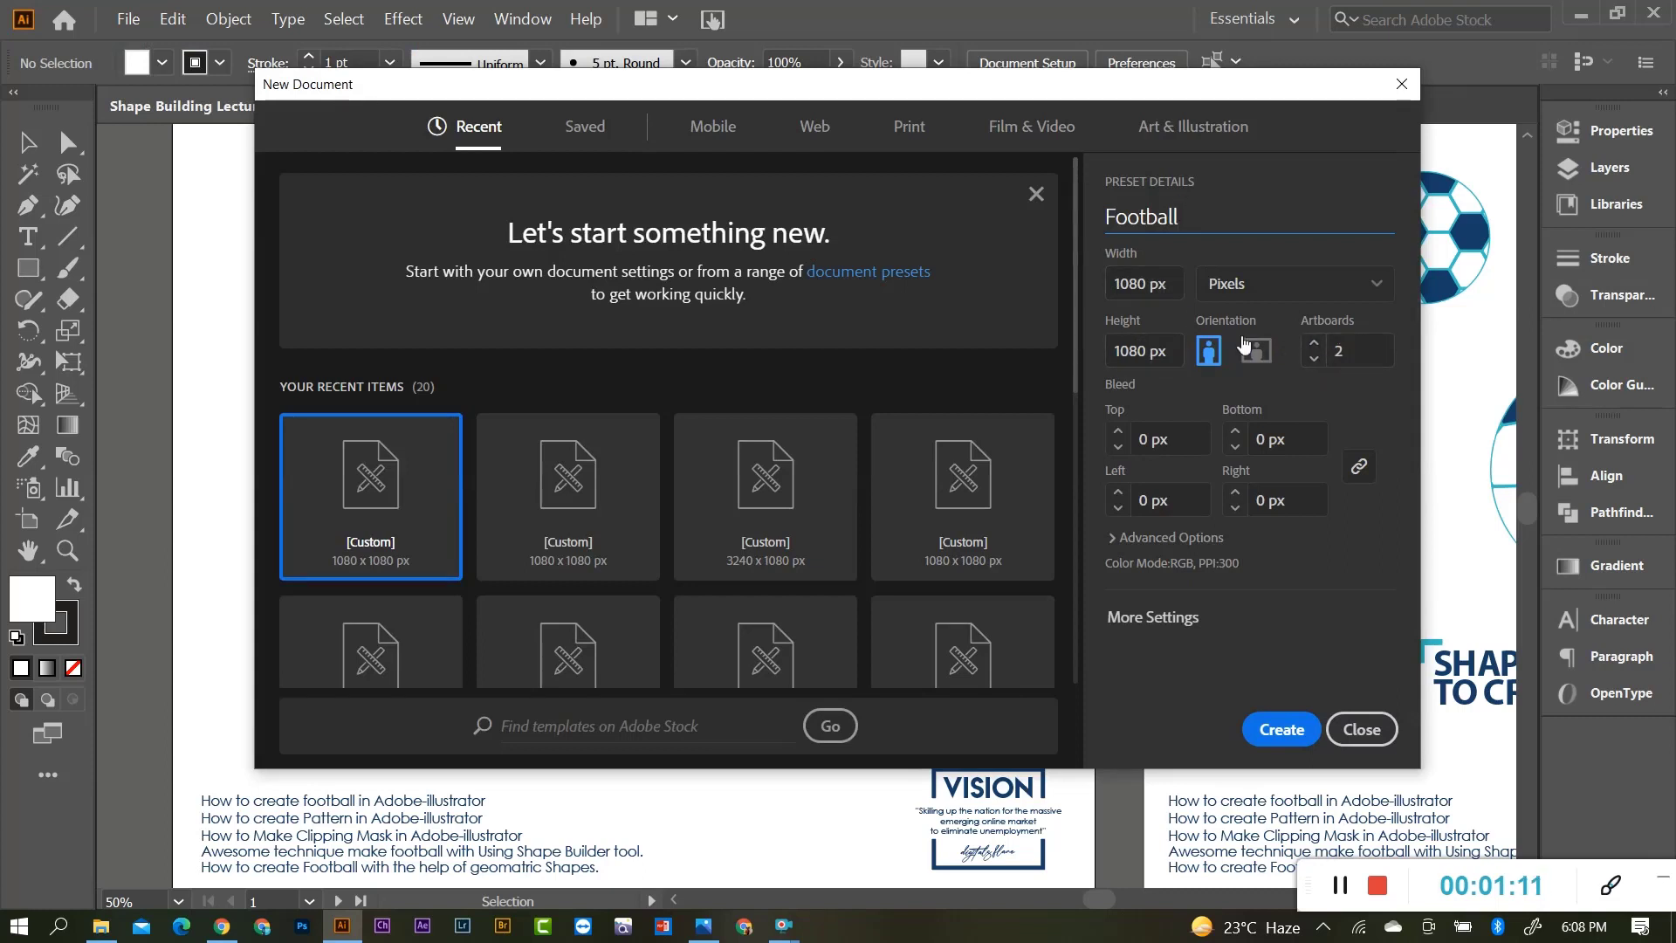
pyautogui.click(1276, 739)
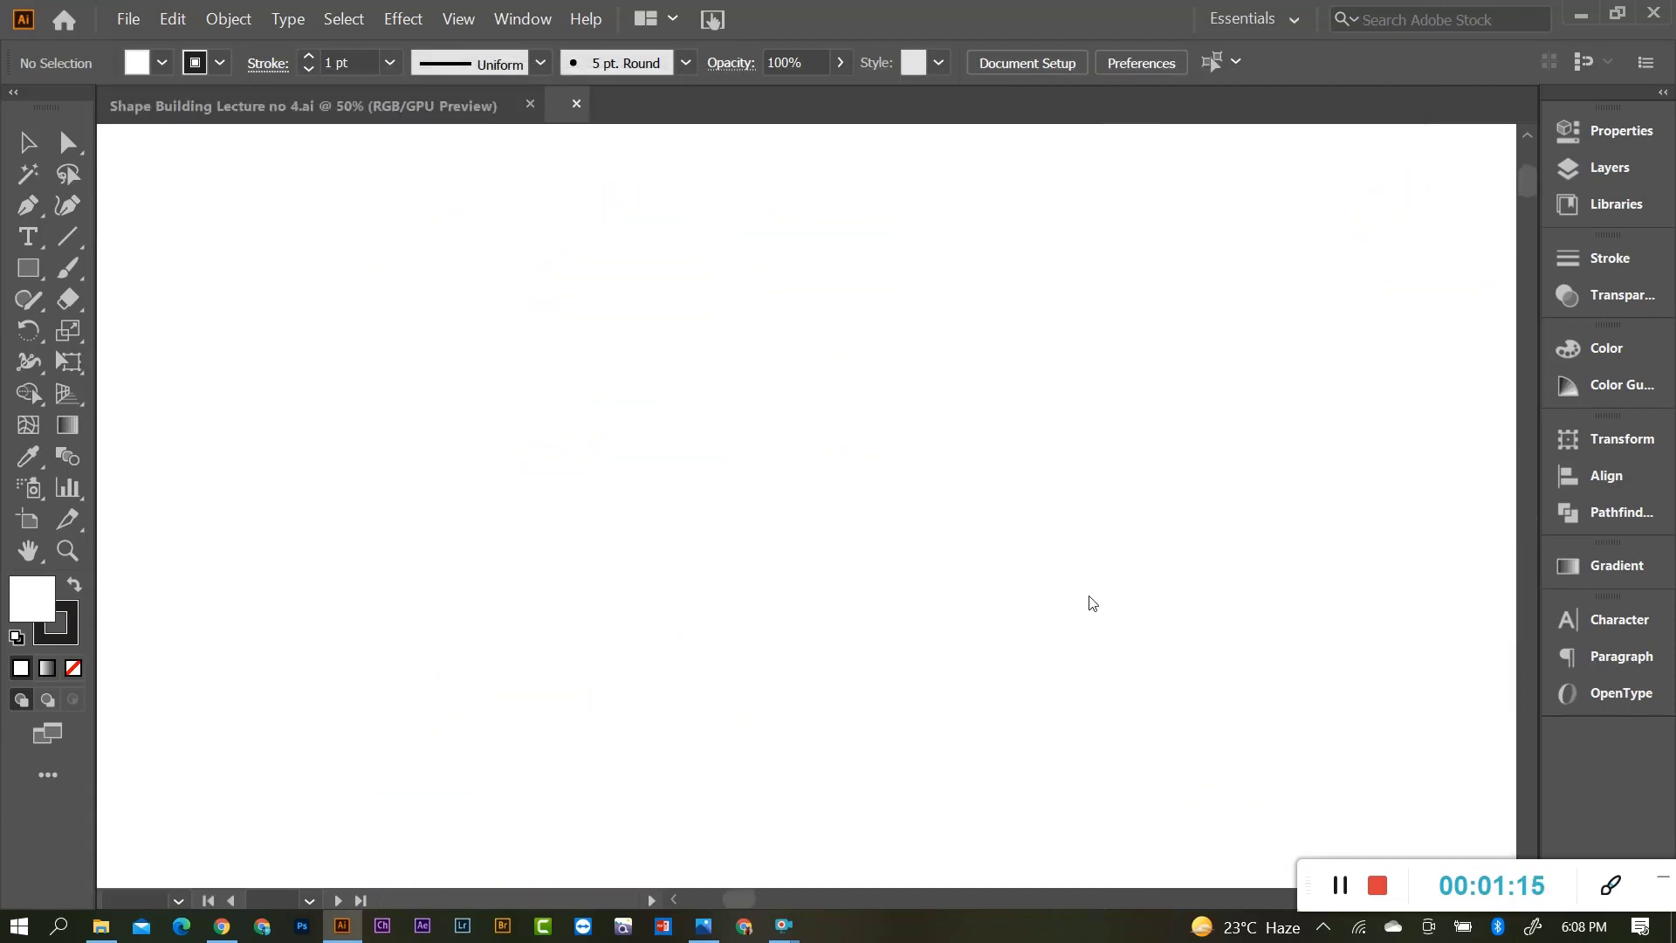
# Select and copy both logos and the VISION box in the lecture file.
pyautogui.click(311, 106)
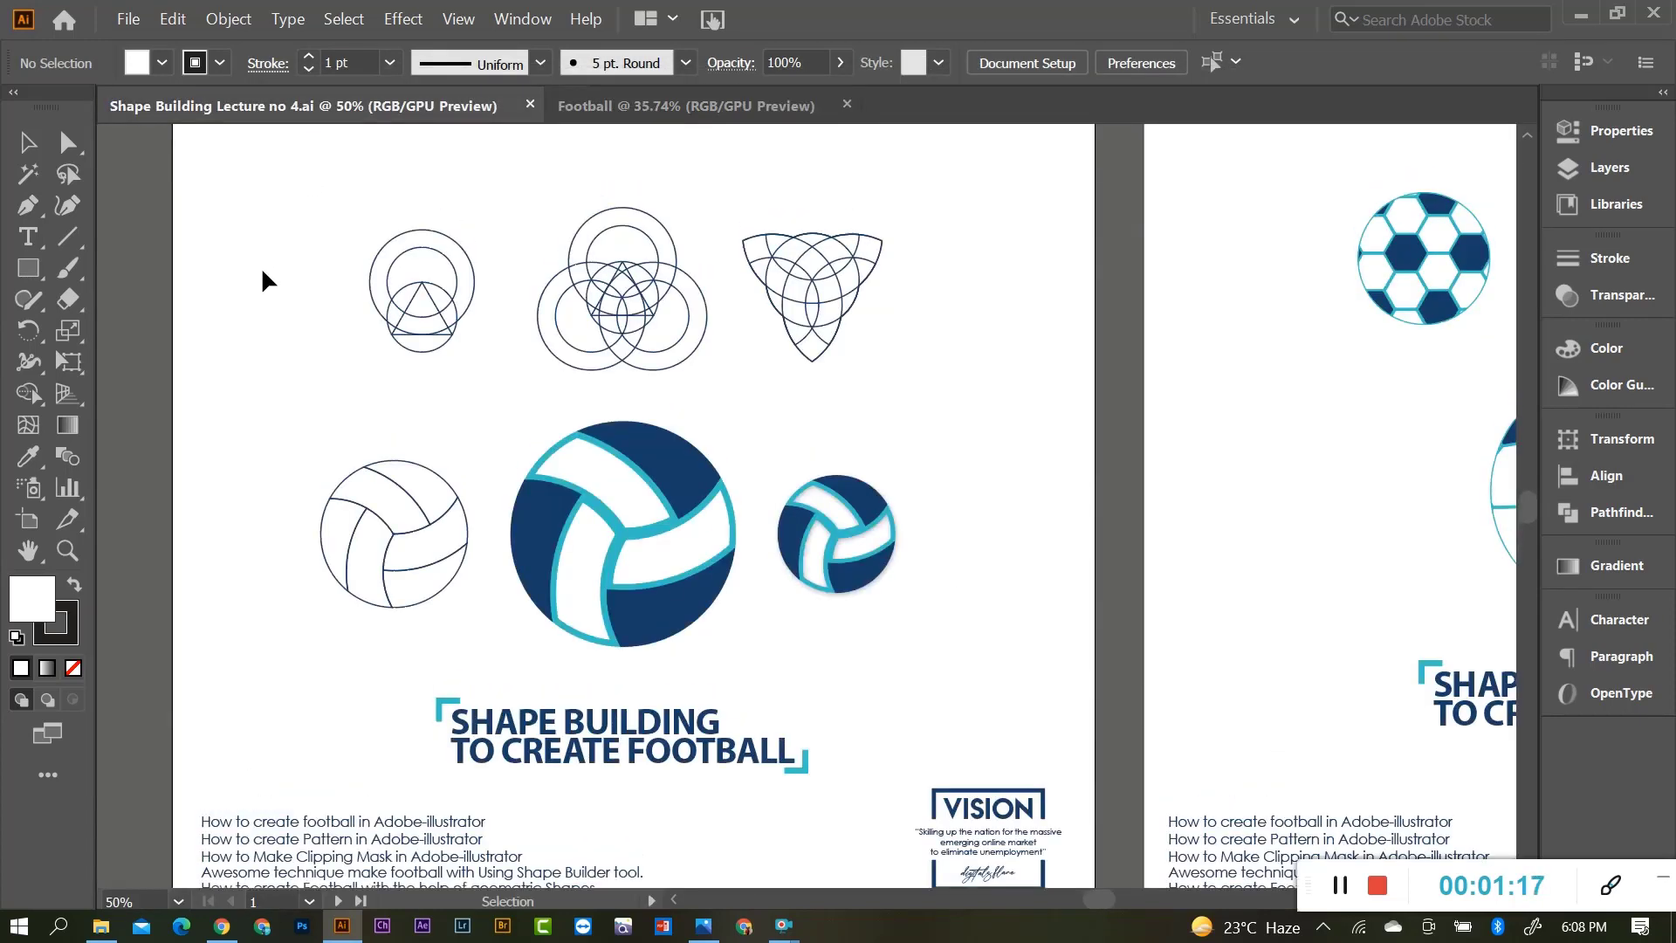
pyautogui.hotkey('ctrl', '-')
pyautogui.moveTo(253, 191); pyautogui.dragTo(847, 299)
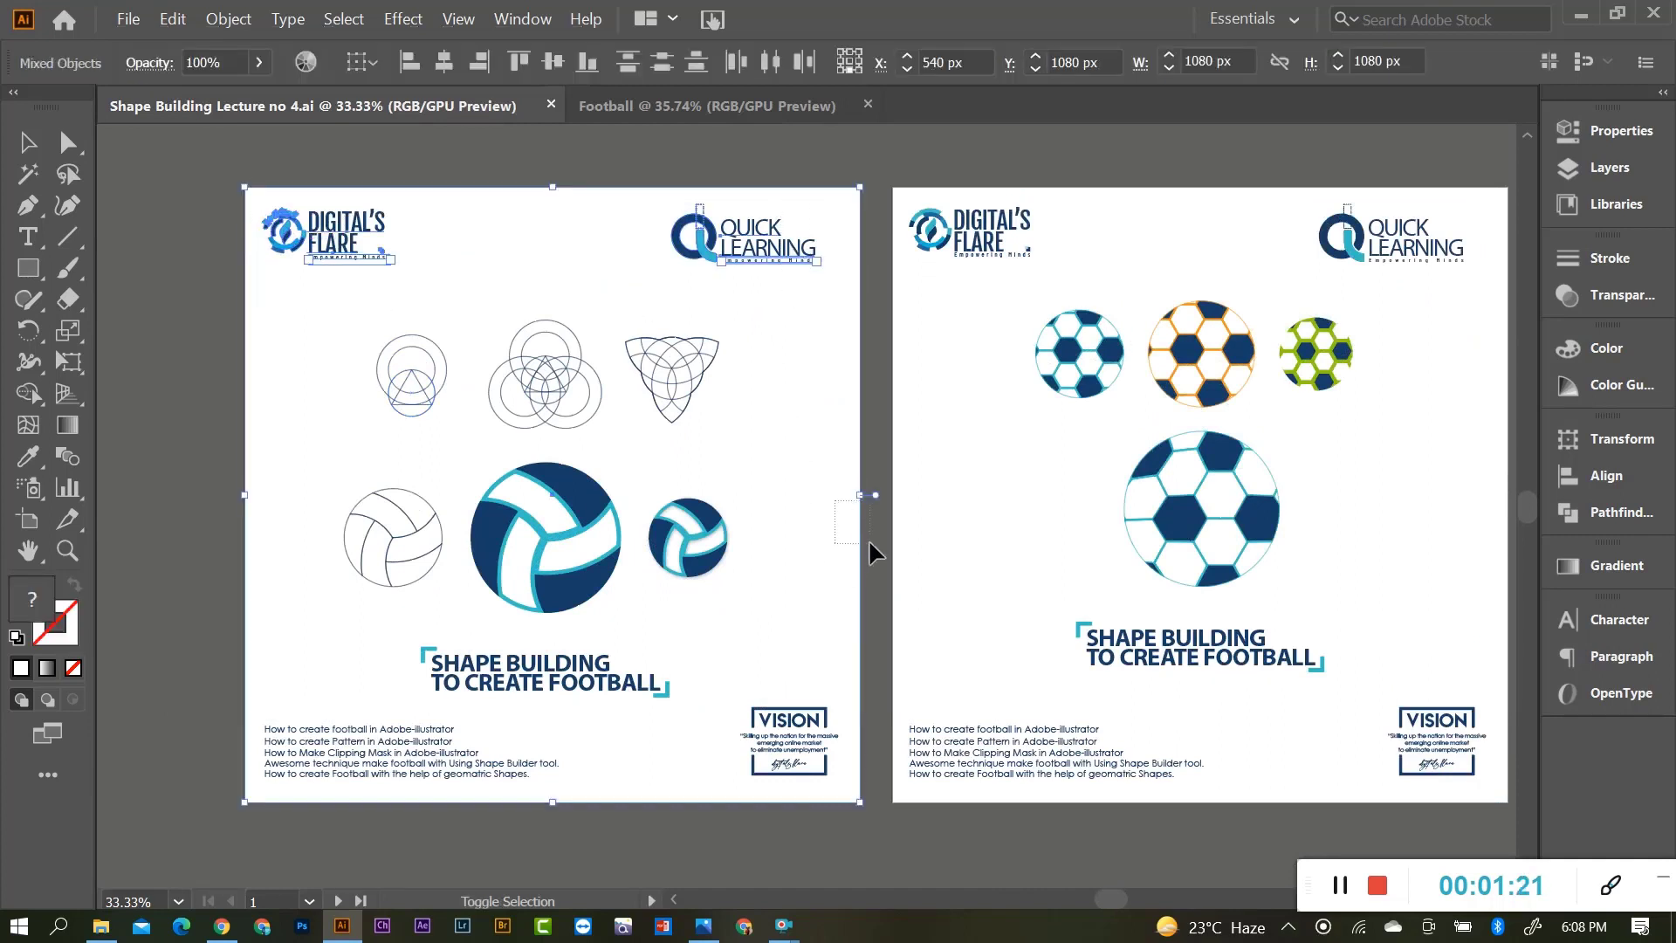
pyautogui.moveTo(871, 544); pyautogui.dragTo(870, 547)
pyautogui.moveTo(737, 694); pyautogui.dragTo(830, 790)
pyautogui.press('a')
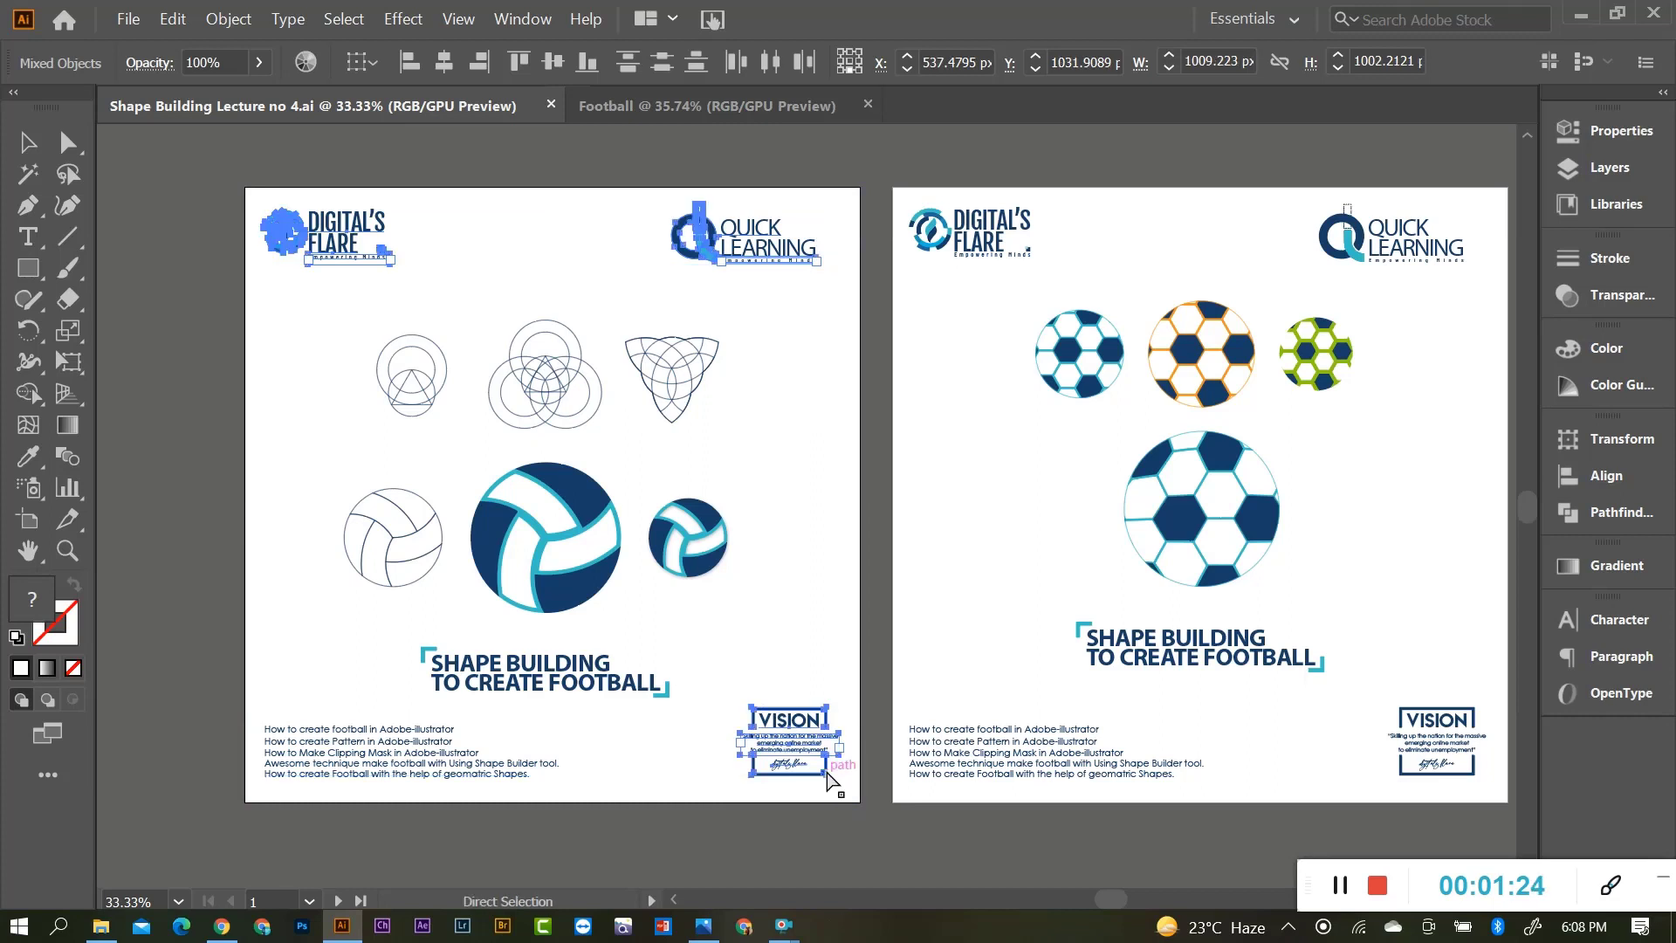
# Paste the logos and VISION box into Football and move them onto artboard 1.
pyautogui.click(682, 111)
pyautogui.press('v')
pyautogui.hotkey('ctrl', 'v')
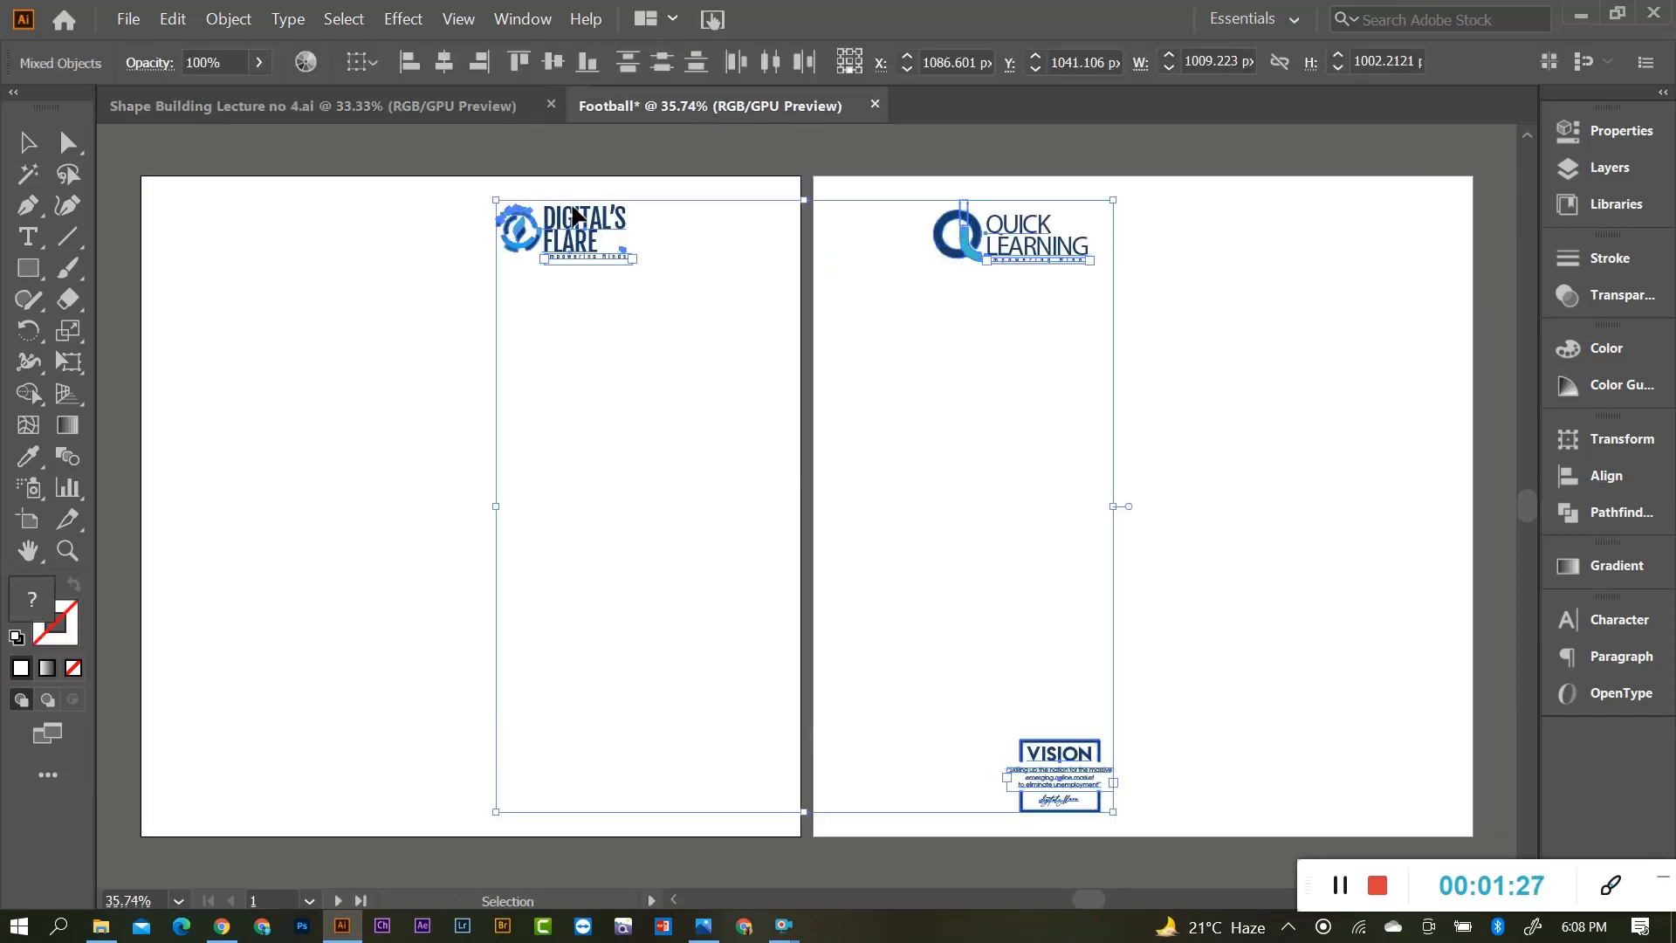
pyautogui.moveTo(574, 212); pyautogui.dragTo(232, 225)
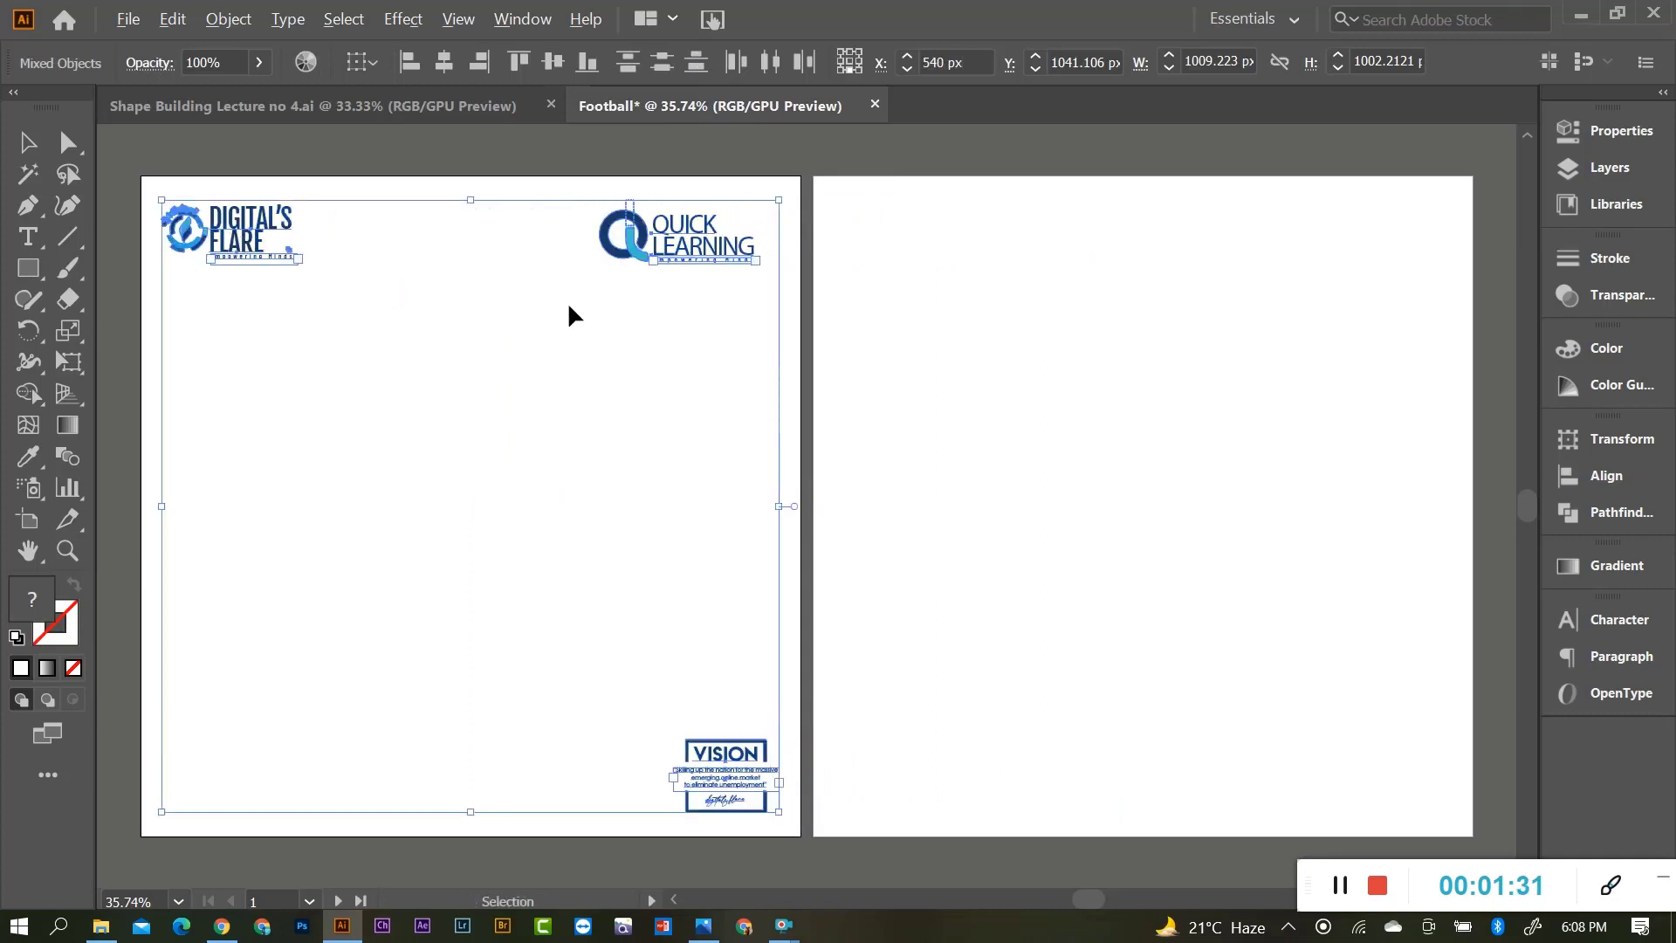
pyautogui.click(935, 363)
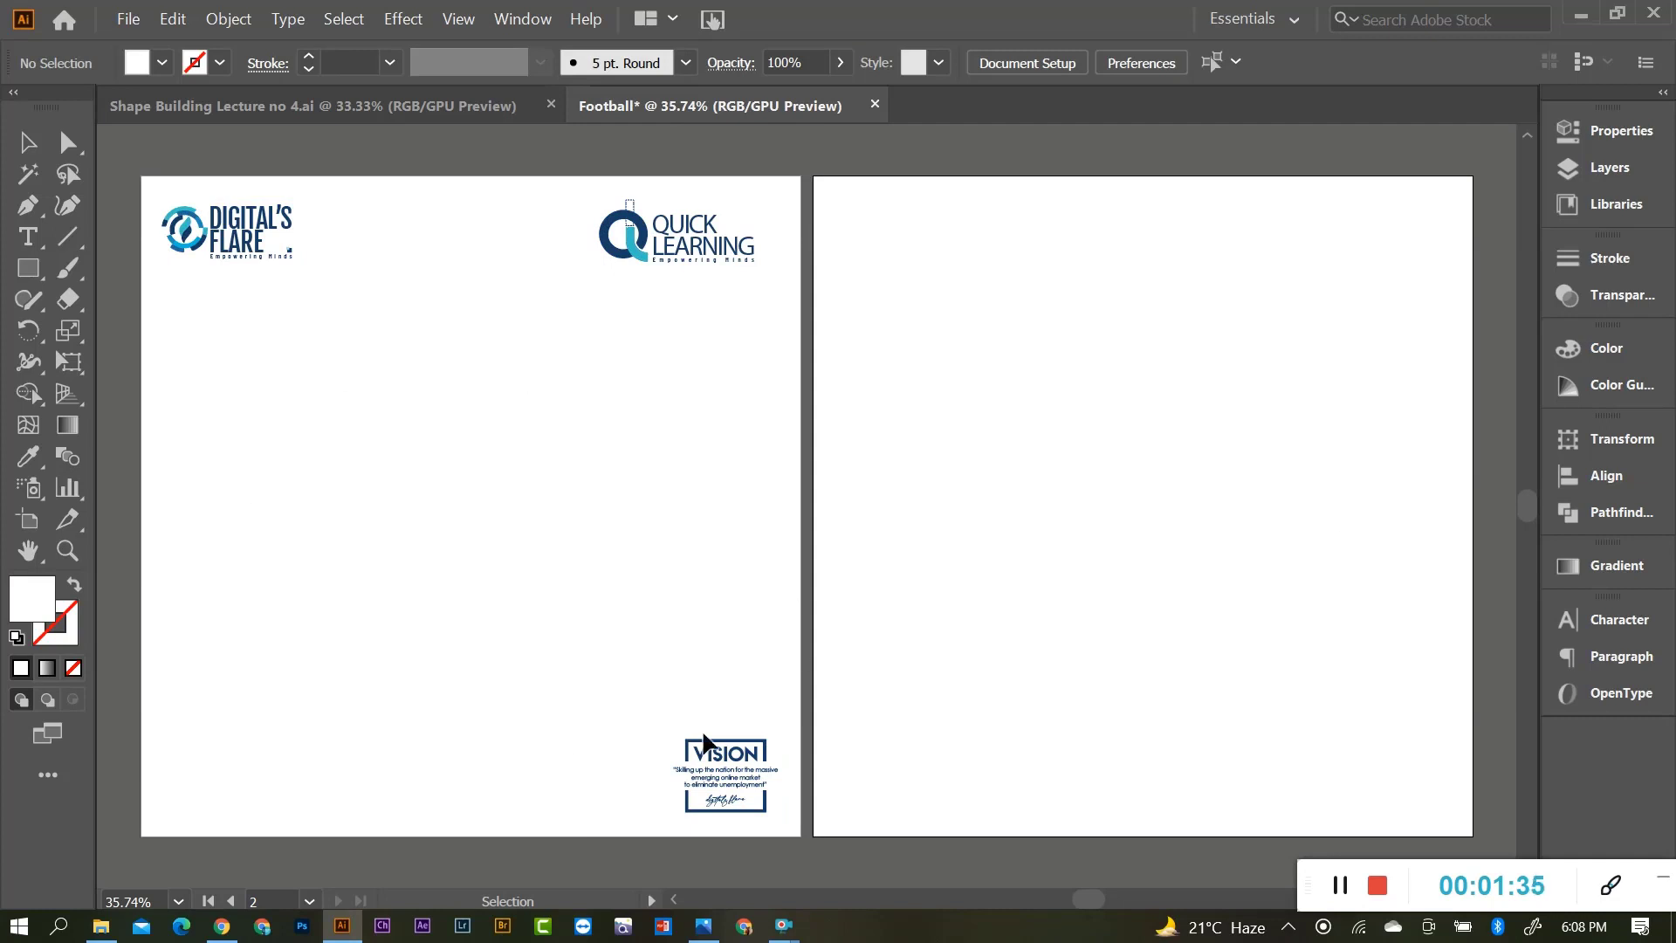
pyautogui.scroll(-1, 873, 537)
pyautogui.scroll(2, 577, 581)
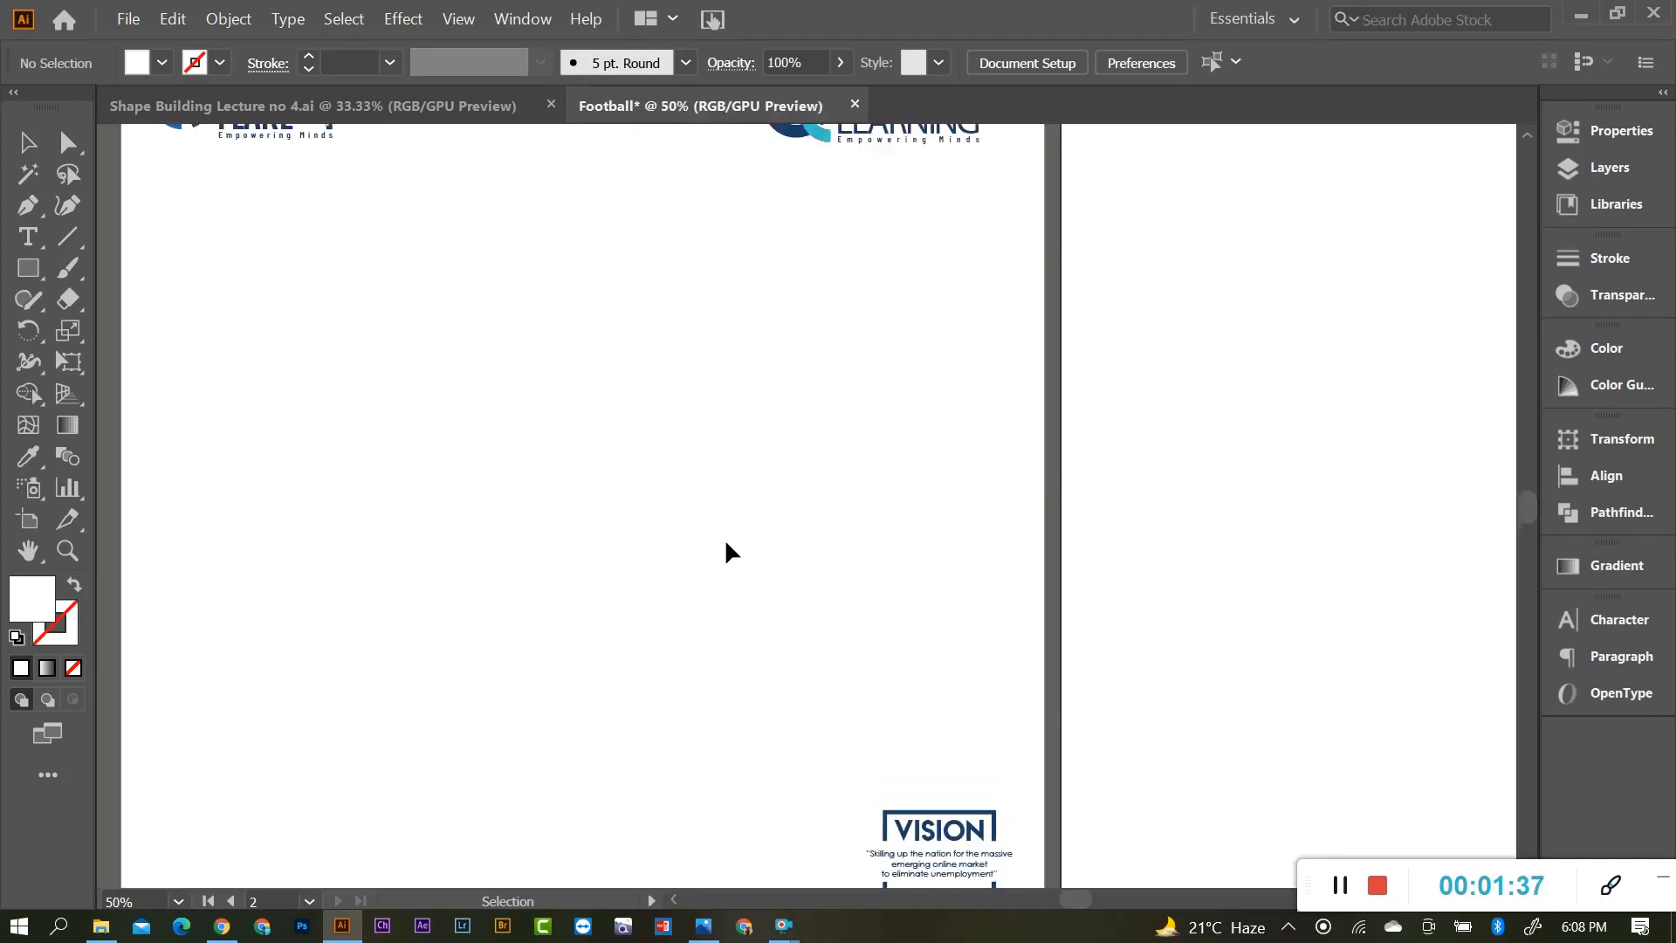
pyautogui.scroll(-1, 725, 532)
pyautogui.click(459, 103)
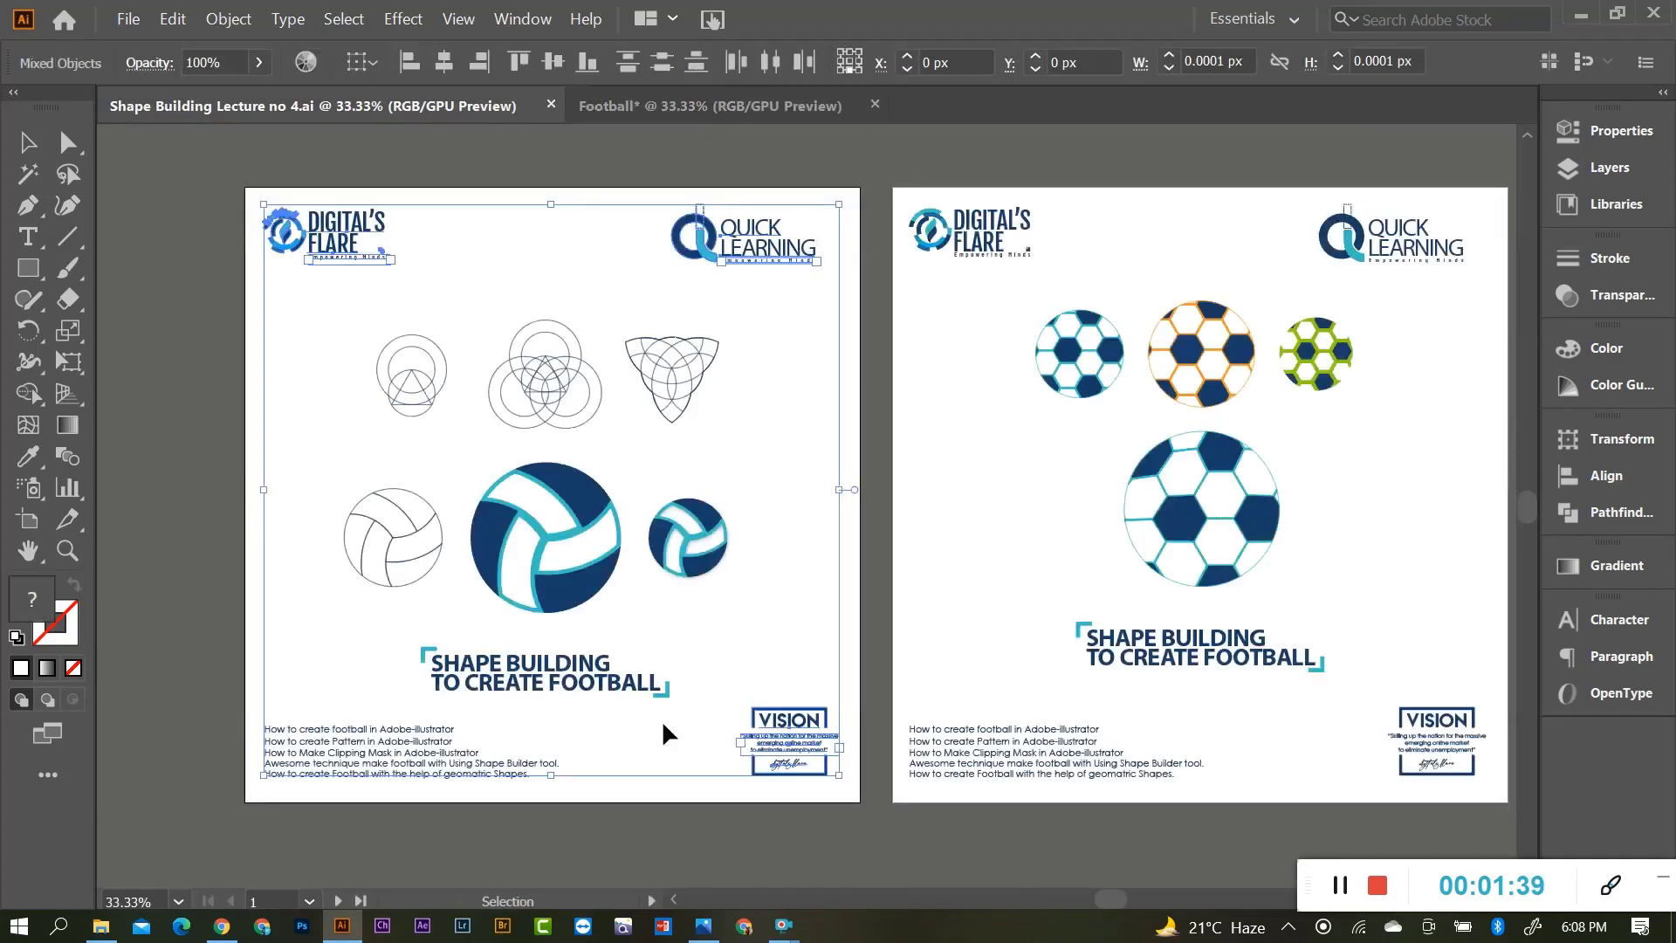
# Paste the five-line caption block at the bottom-left of Football's first artboard.
pyautogui.scroll(-1, 662, 720)
pyautogui.moveTo(310, 670); pyautogui.dragTo(562, 741)
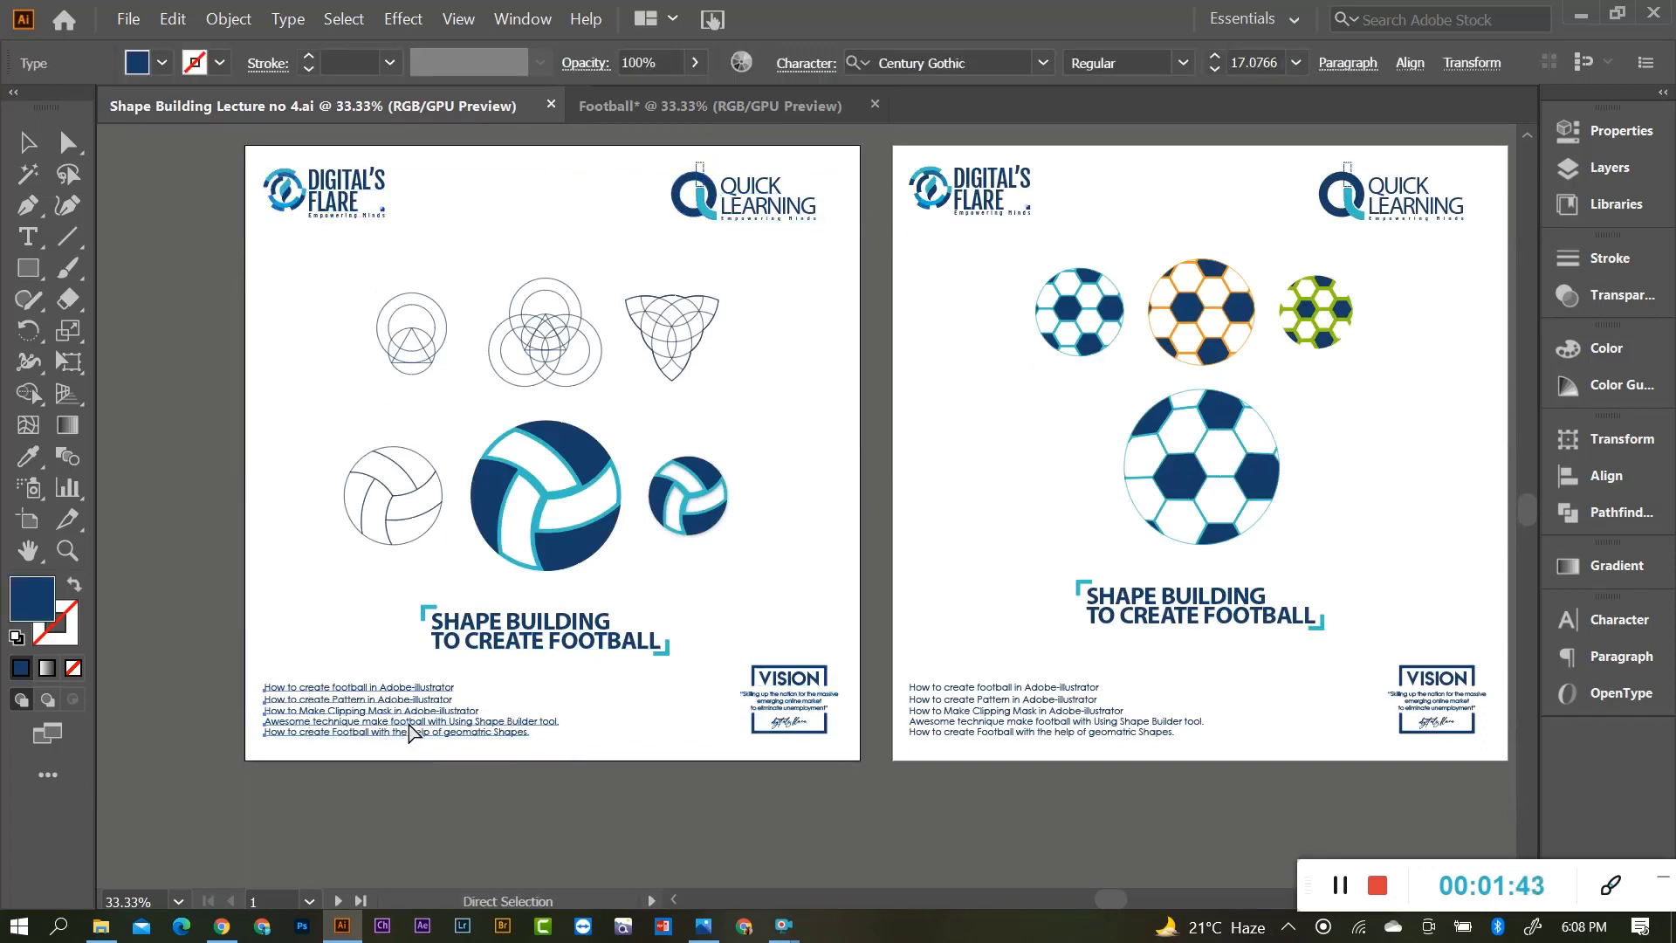
pyautogui.click(705, 107)
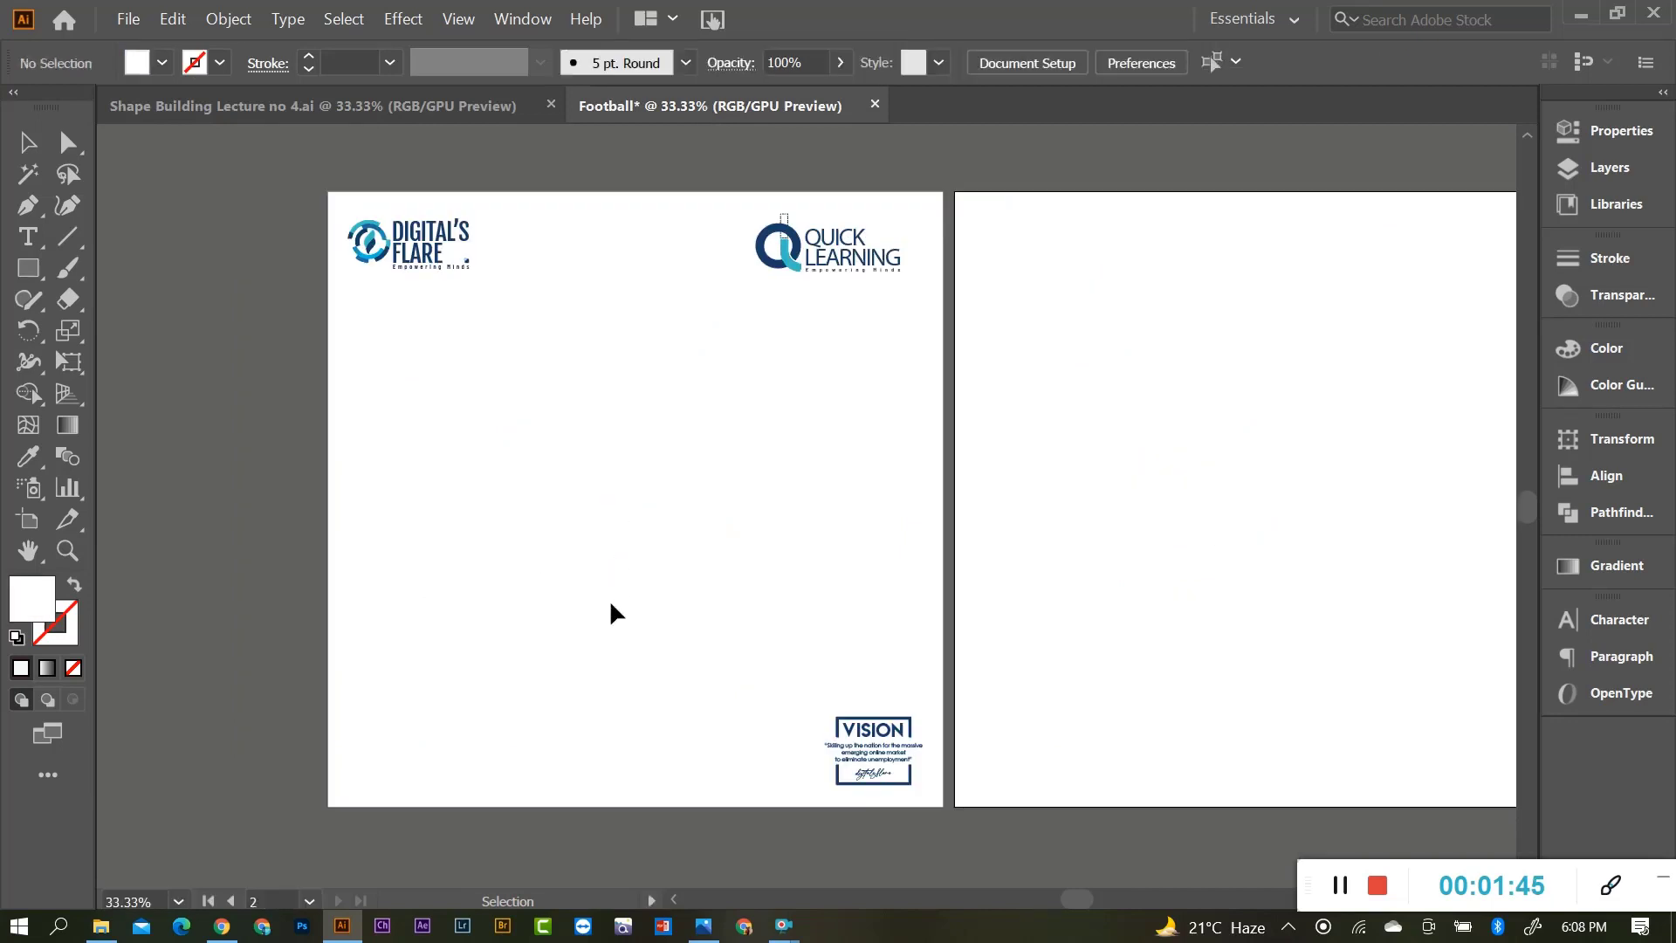
pyautogui.hotkey('ctrl', 'v')
pyautogui.moveTo(746, 493); pyautogui.dragTo(445, 744)
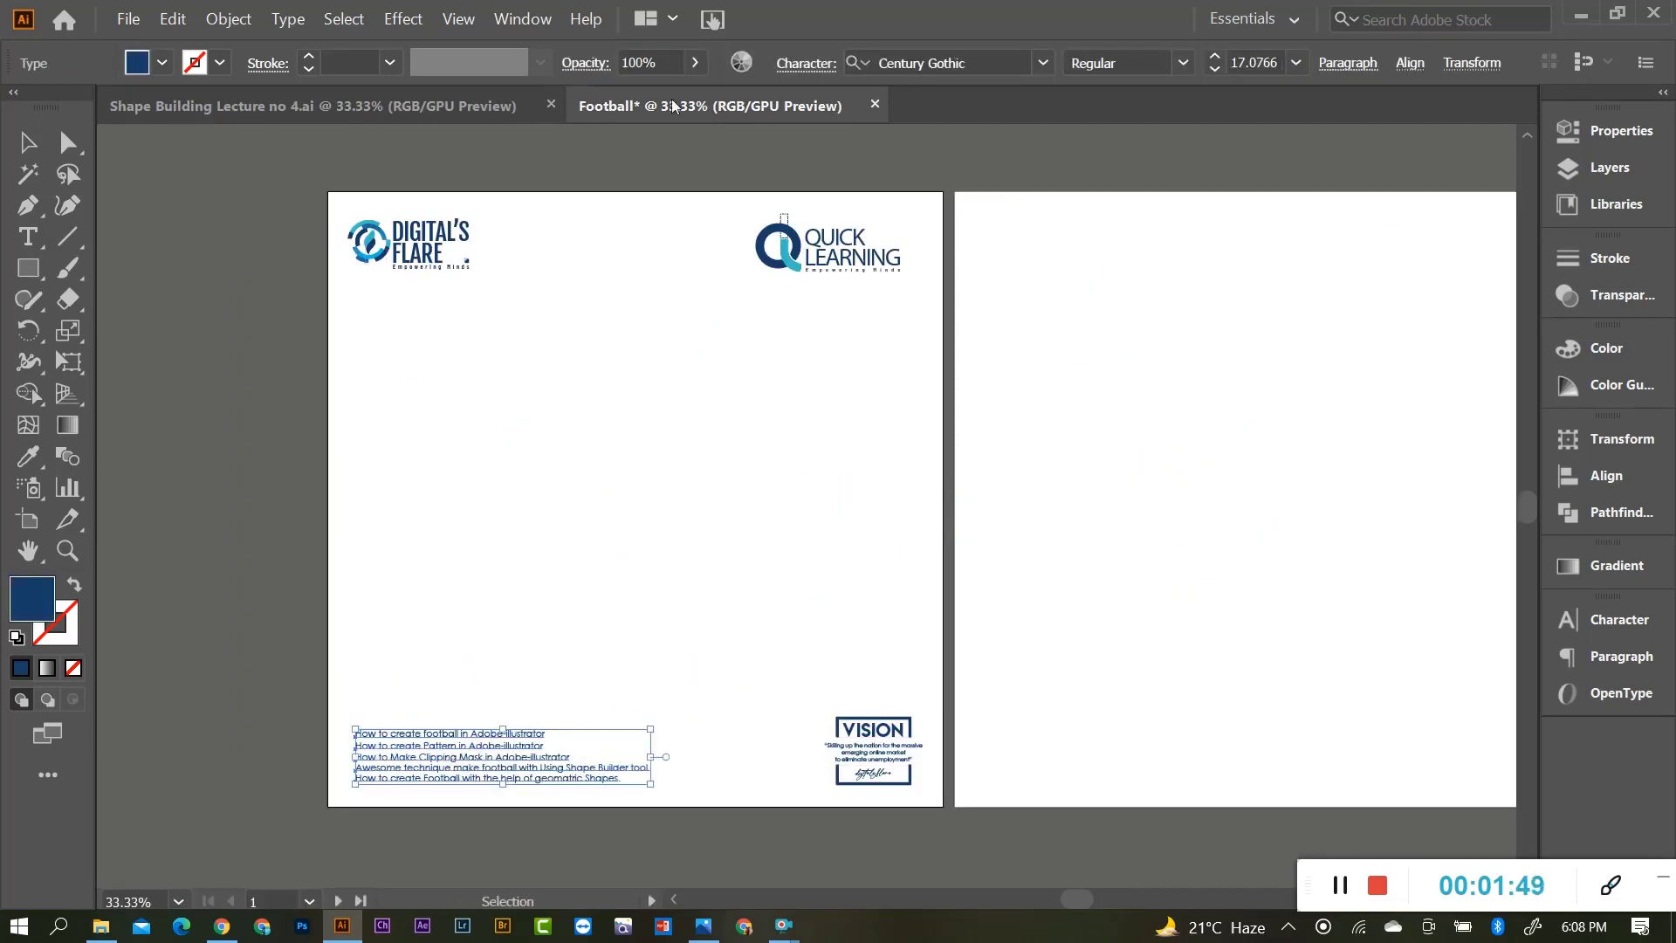
# Paste the SHAPE BUILDING TO CREATE FOOTBALL heading above the caption and enlarge it slightly.
pyautogui.click(515, 106)
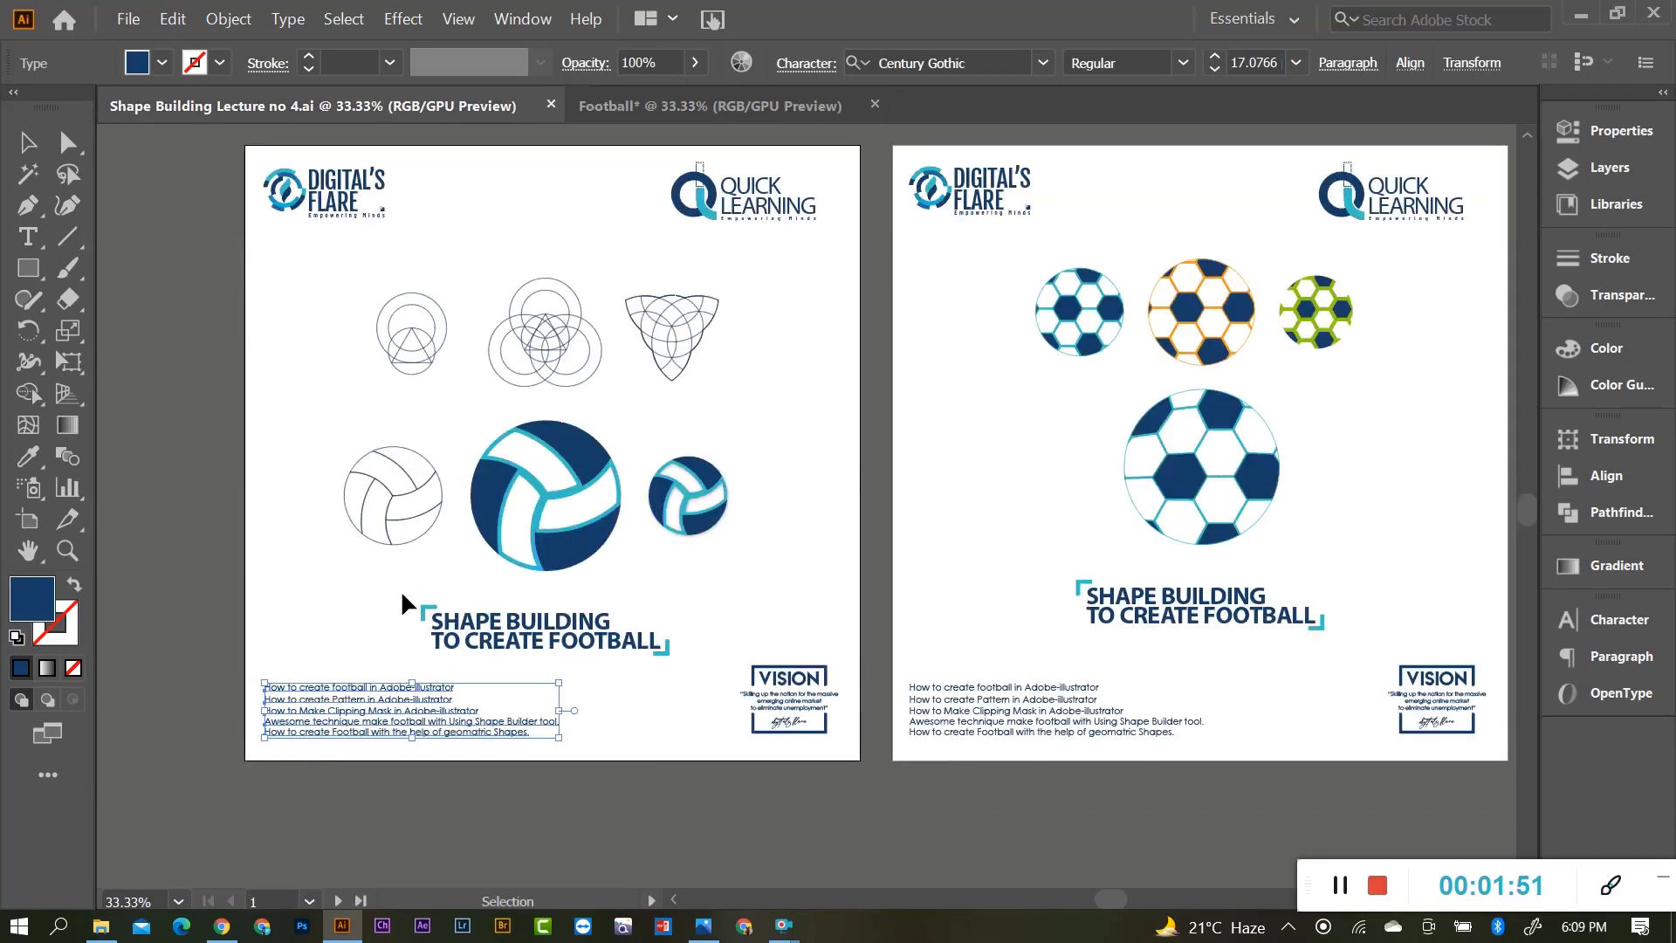
pyautogui.click(676, 652)
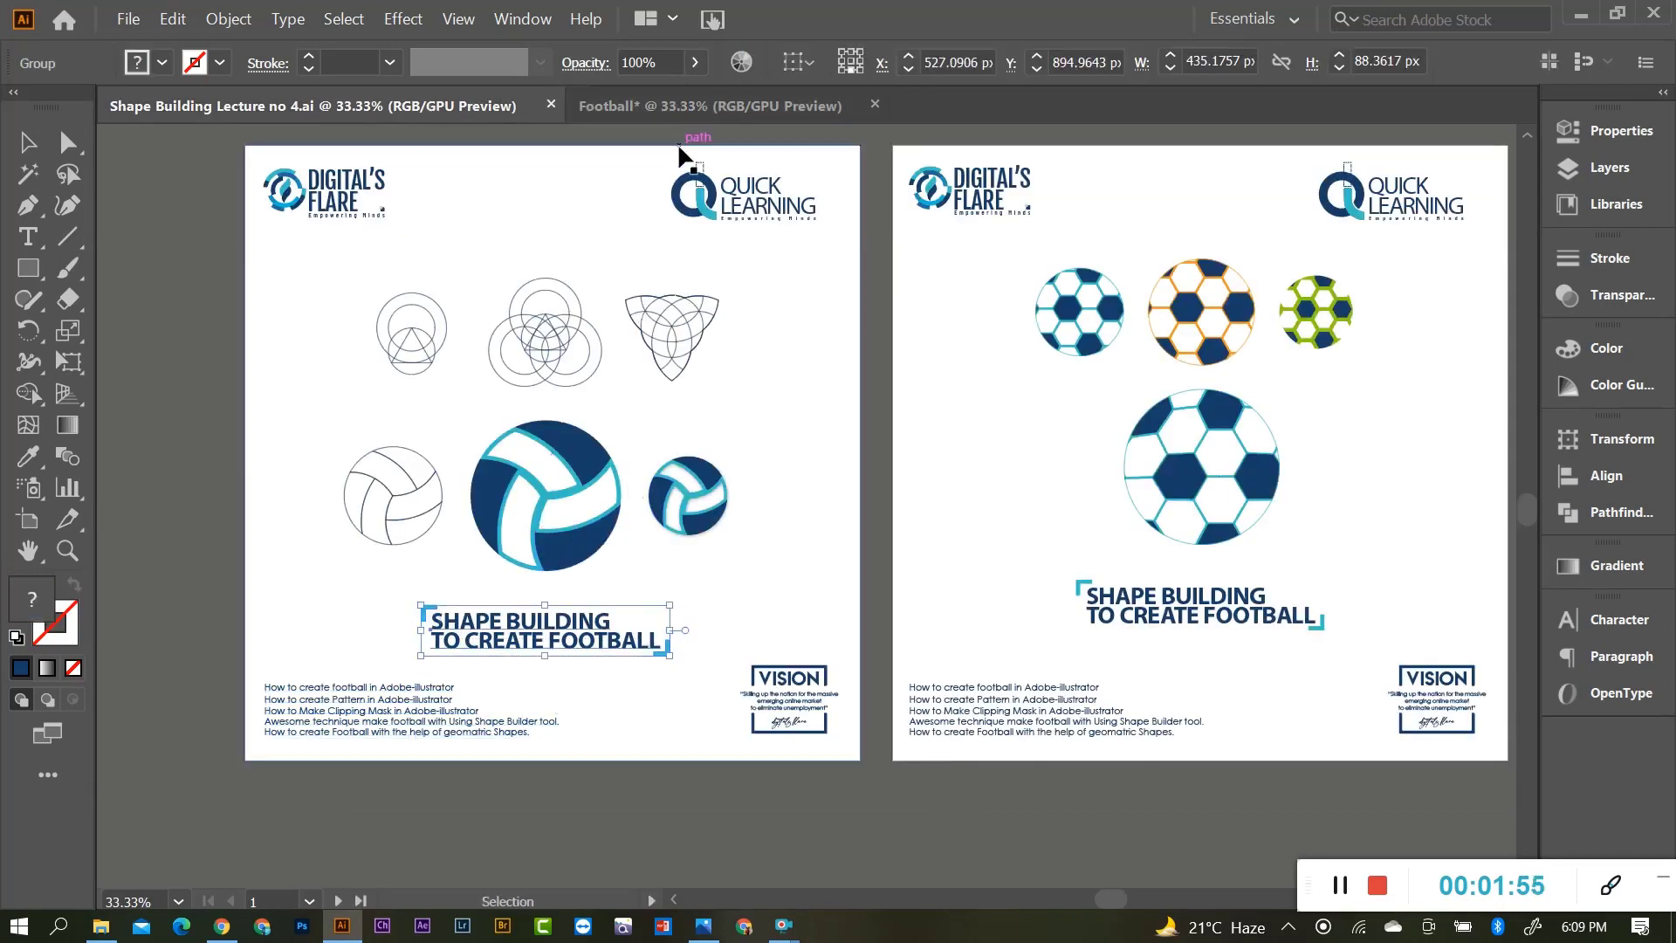
pyautogui.click(698, 106)
pyautogui.click(642, 558)
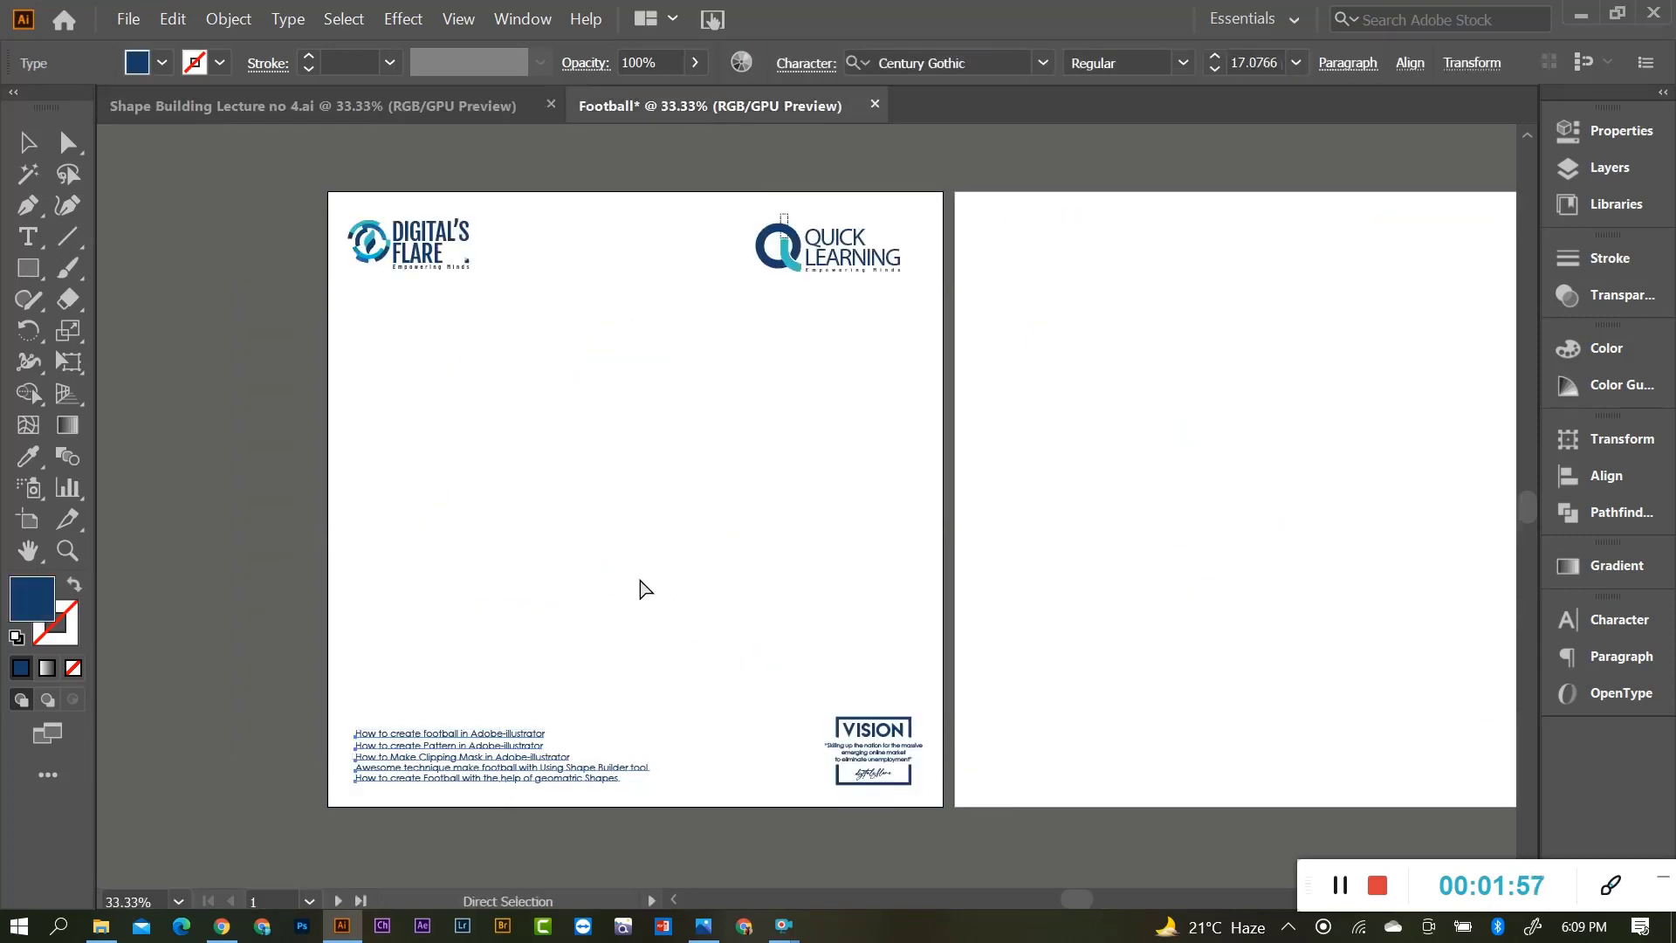
pyautogui.hotkey('ctrl', 'v')
pyautogui.moveTo(780, 516); pyautogui.dragTo(625, 669)
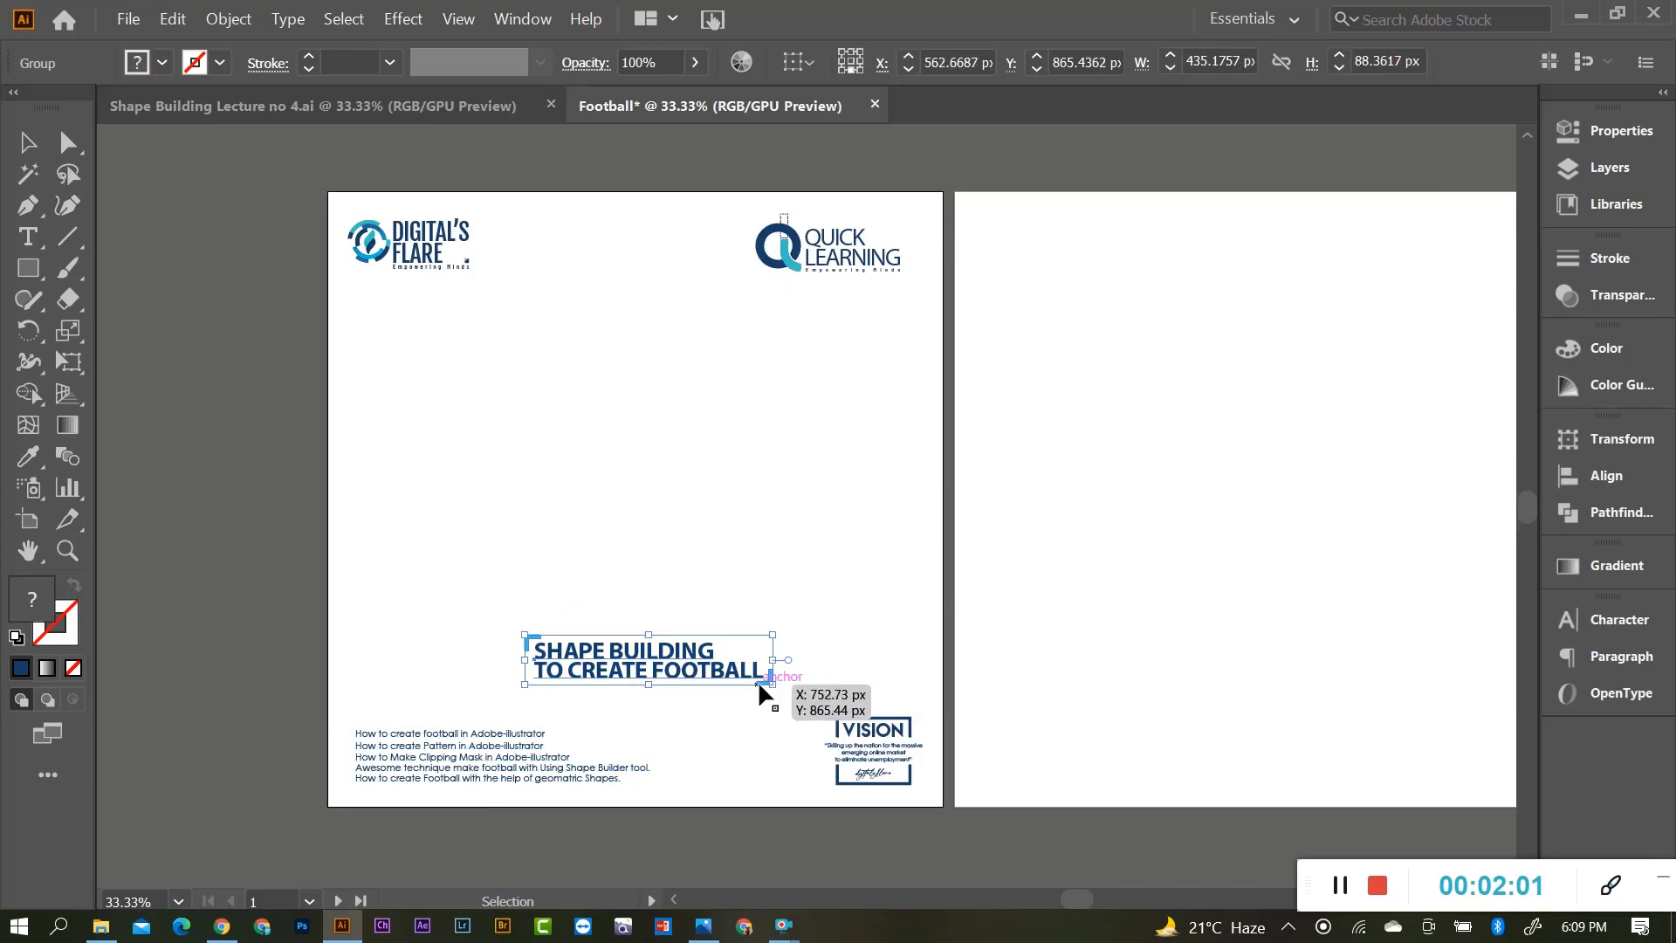
pyautogui.moveTo(773, 684); pyautogui.dragTo(784, 709)
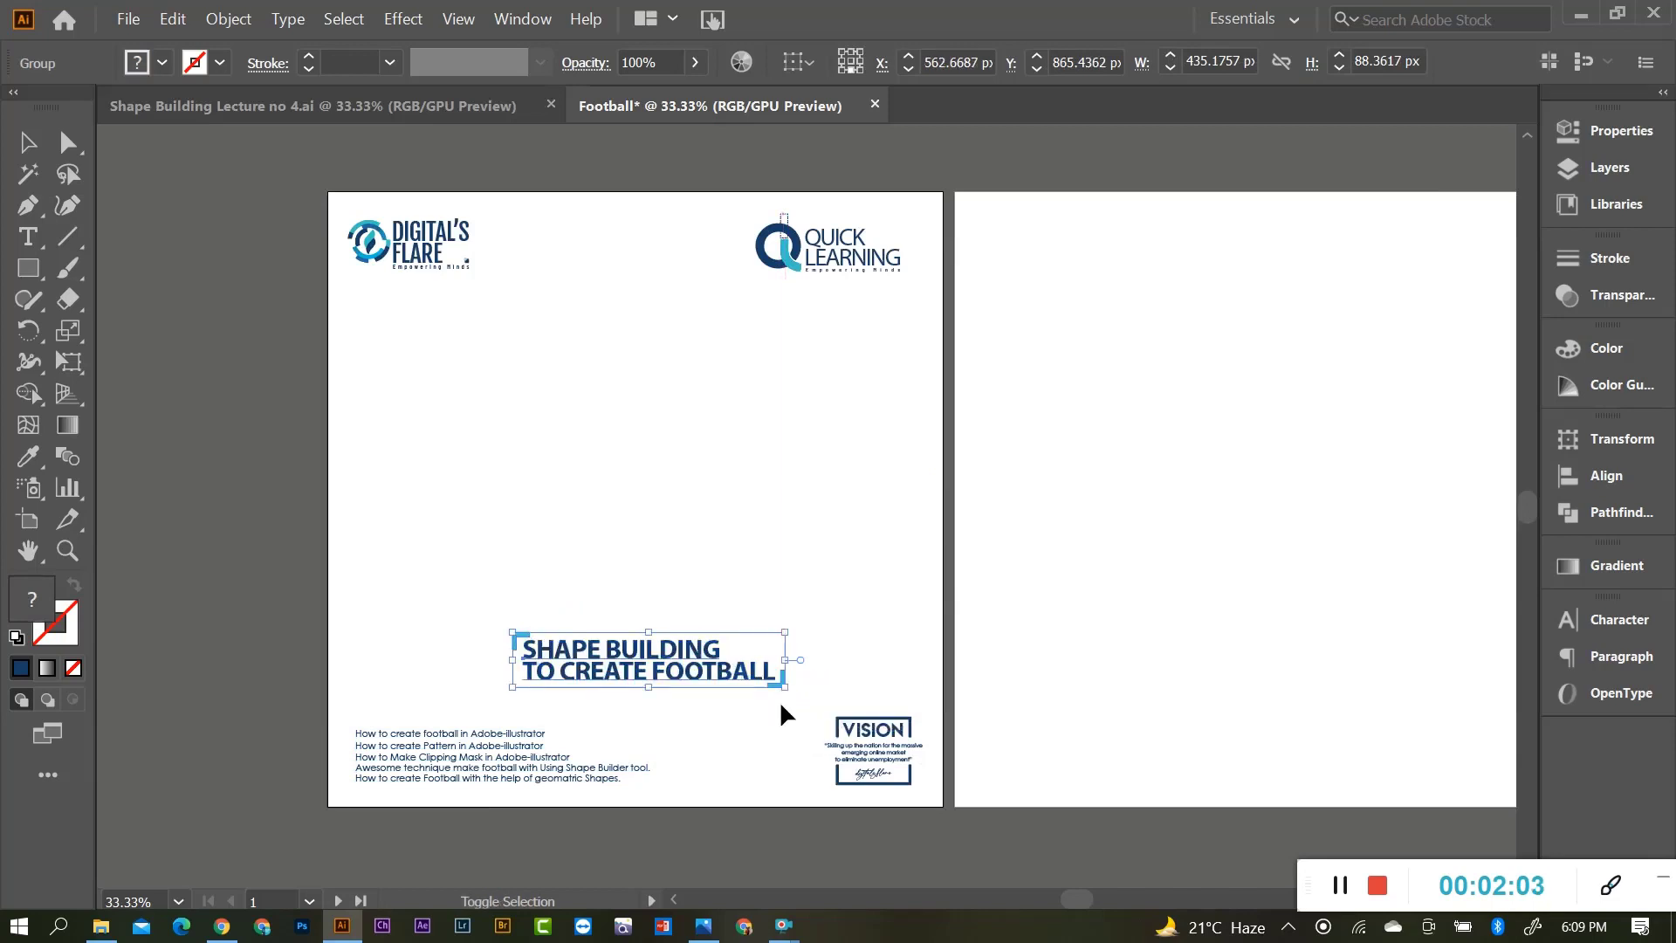
pyautogui.click(637, 697)
pyautogui.scroll(2, 654, 689)
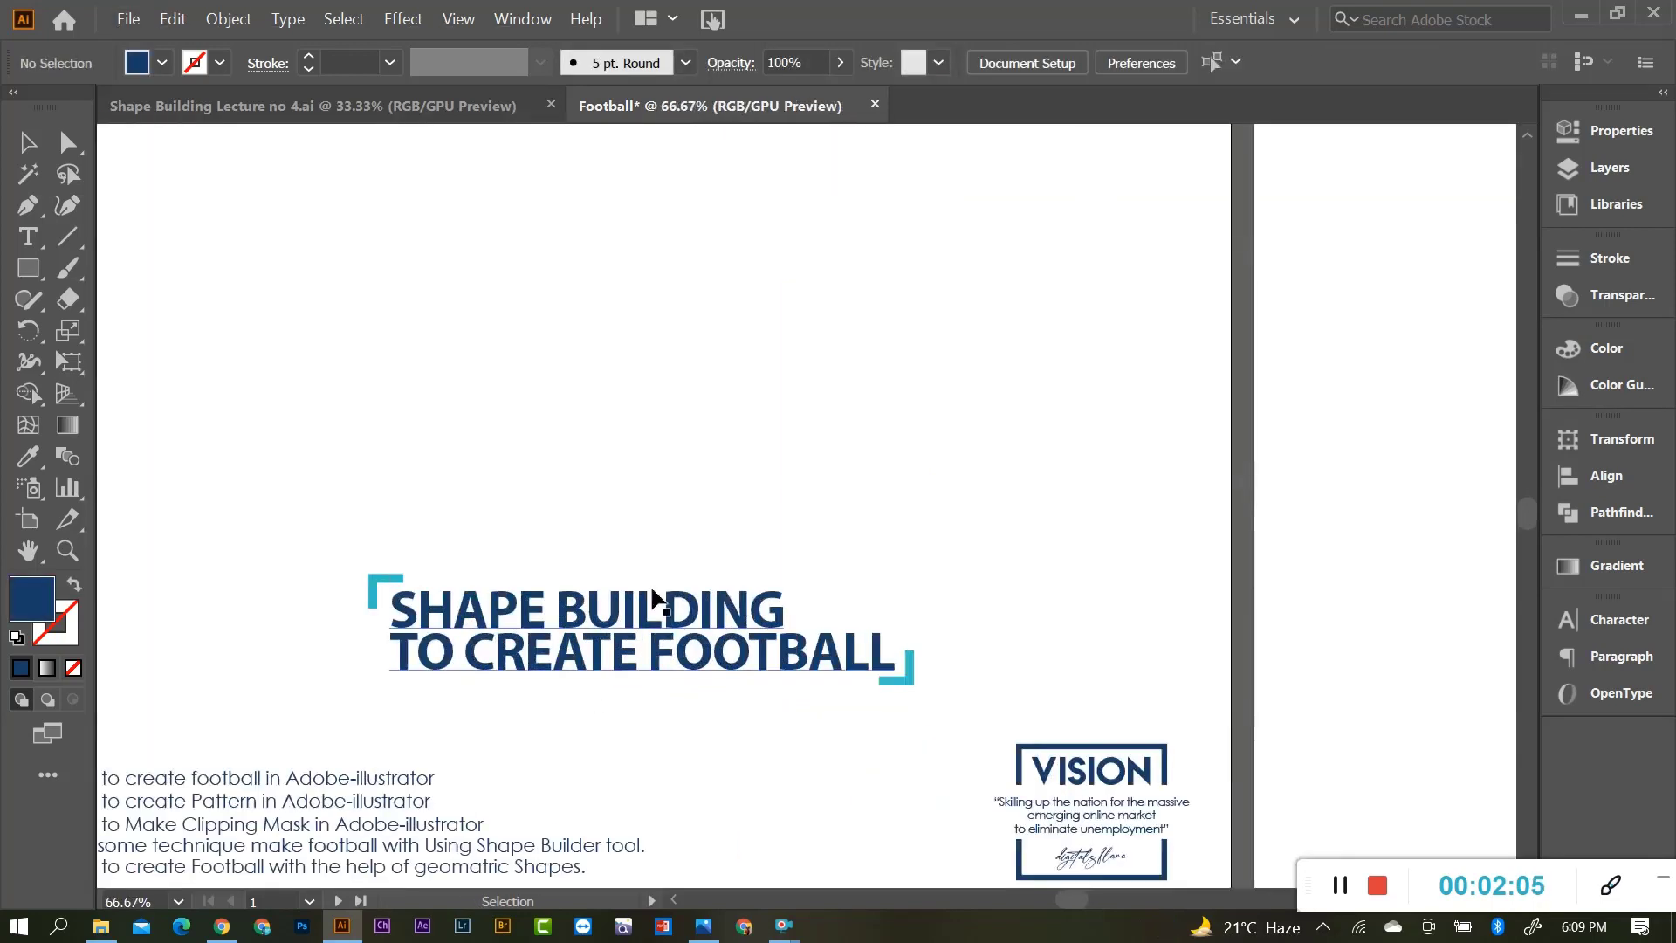
pyautogui.scroll(1, 663, 599)
pyautogui.scroll(-1, 719, 601)
pyautogui.scroll(1, 659, 522)
pyautogui.scroll(-1, 665, 527)
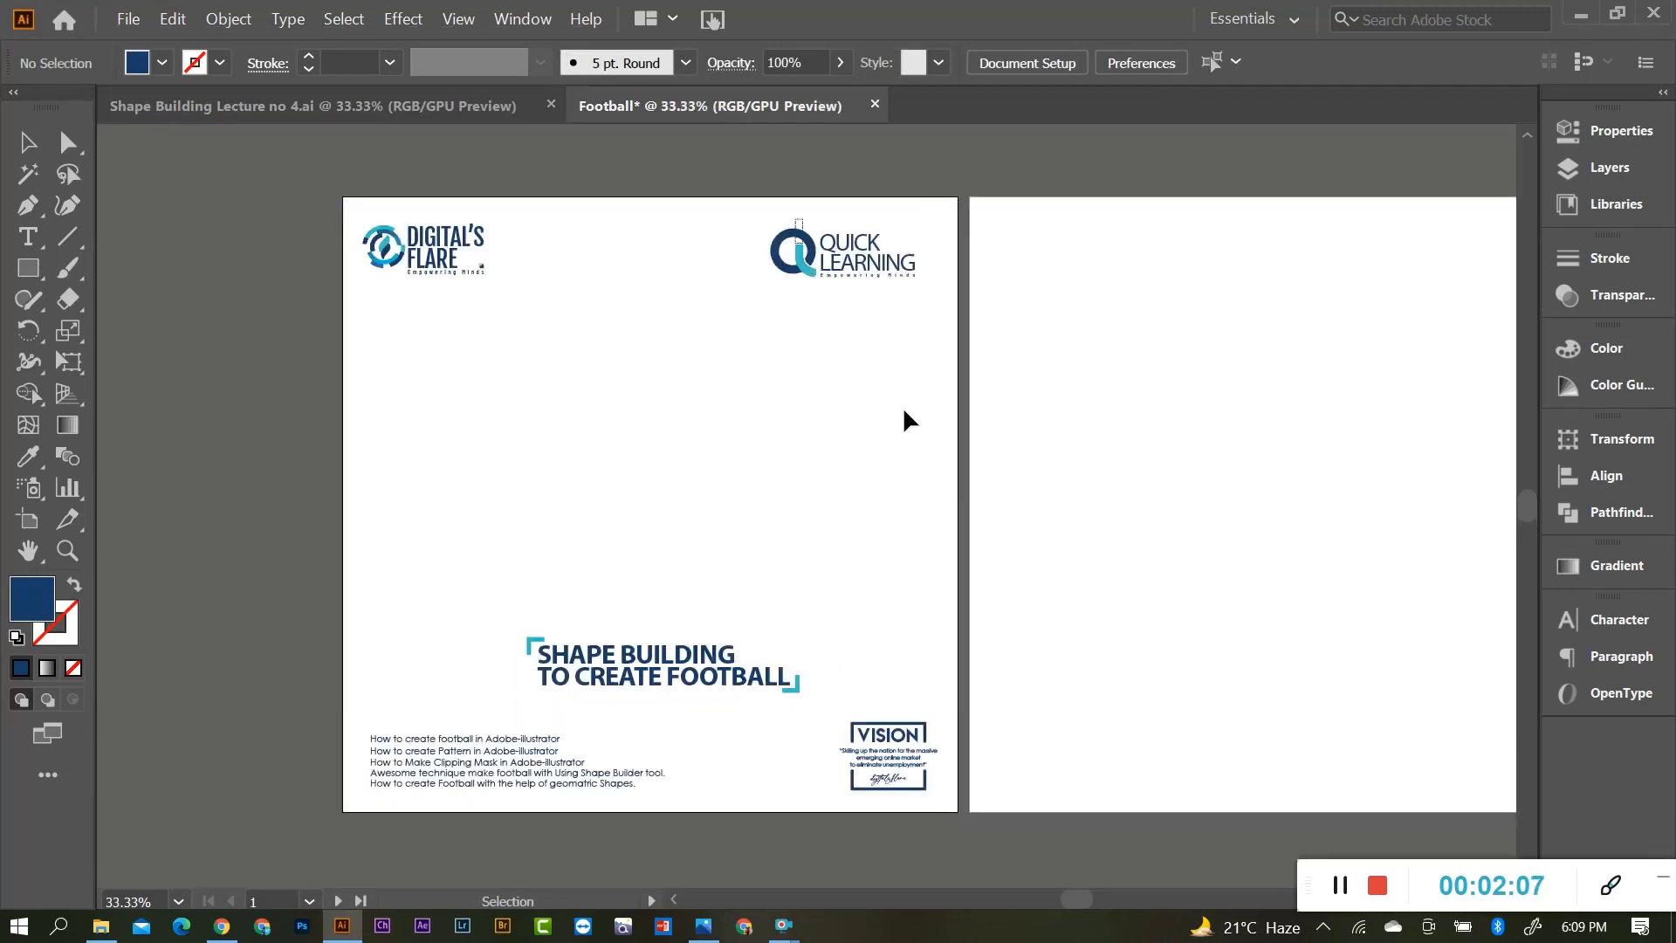
pyautogui.scroll(-1, 656, 471)
pyautogui.scroll(1, 663, 426)
pyautogui.scroll(1, 658, 433)
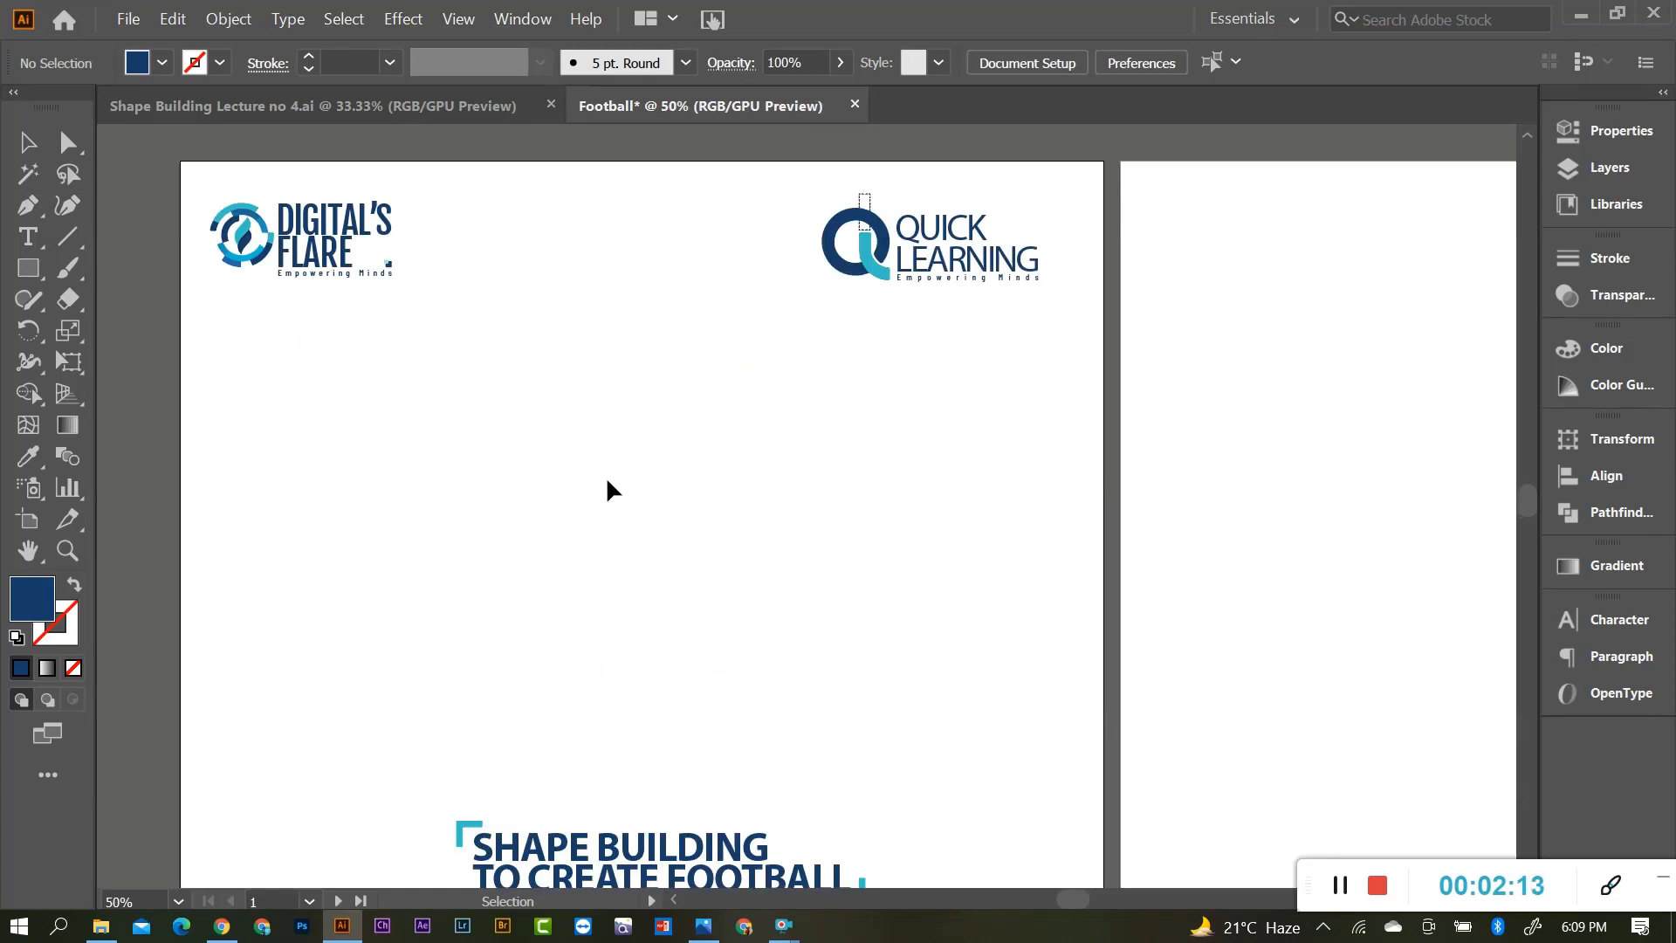
# Choose the Ellipse Tool, switch to no fill with a blue stroke, and open the Ellipse dialog.
pyautogui.moveTo(29, 276); pyautogui.dragTo(132, 337)
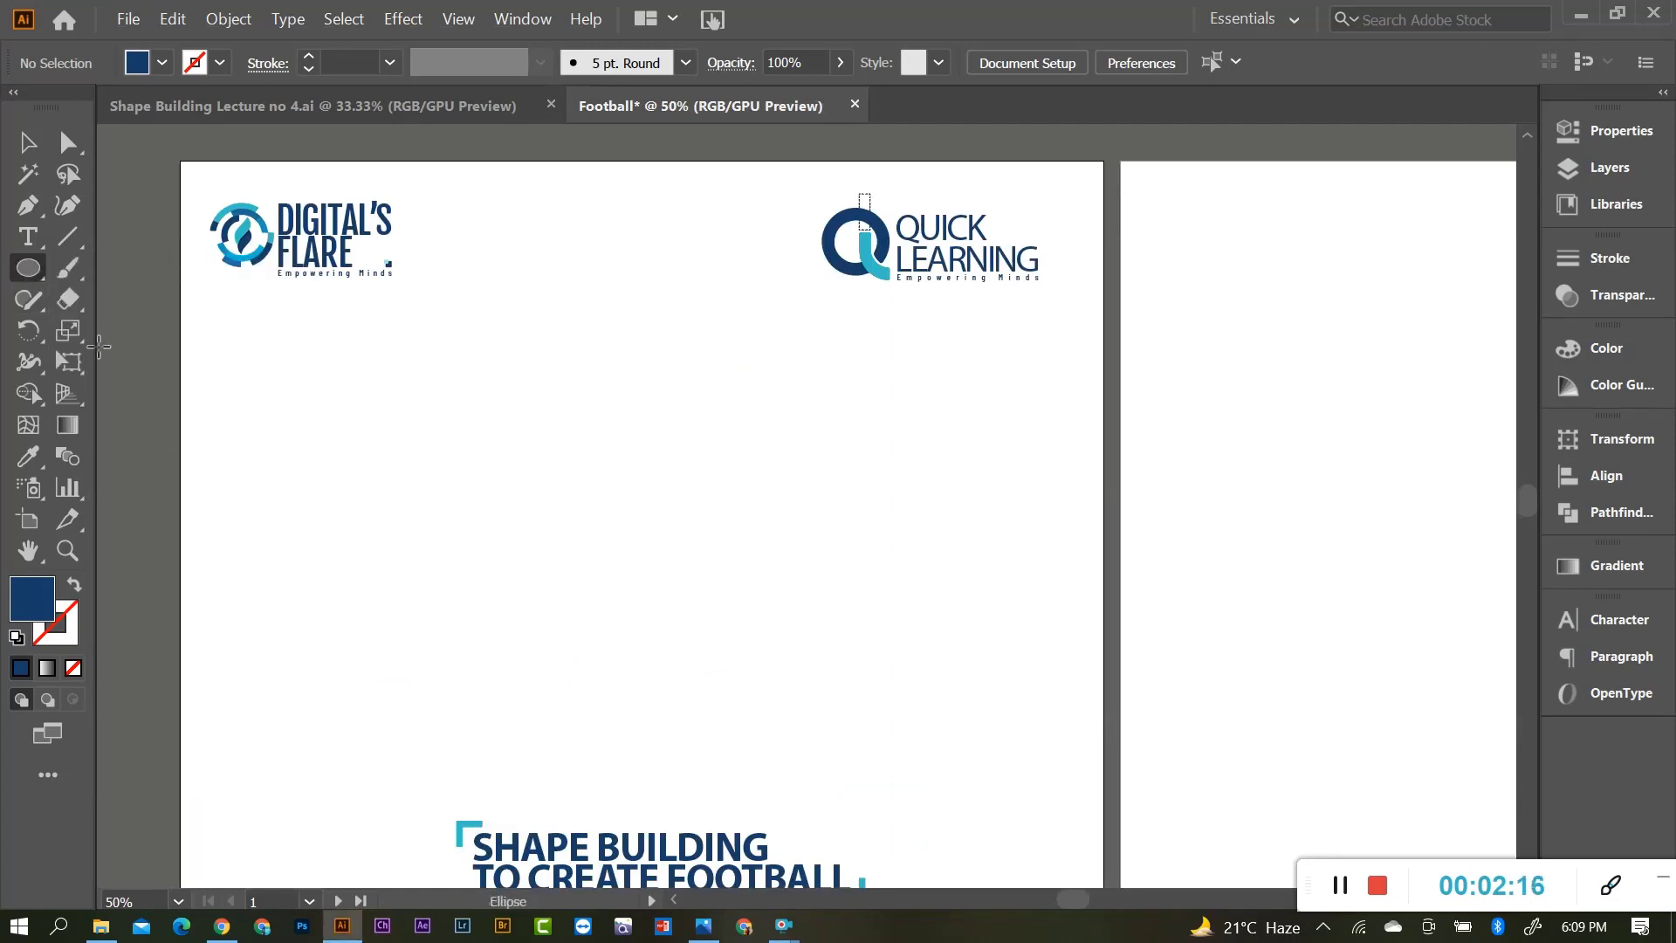
pyautogui.click(72, 590)
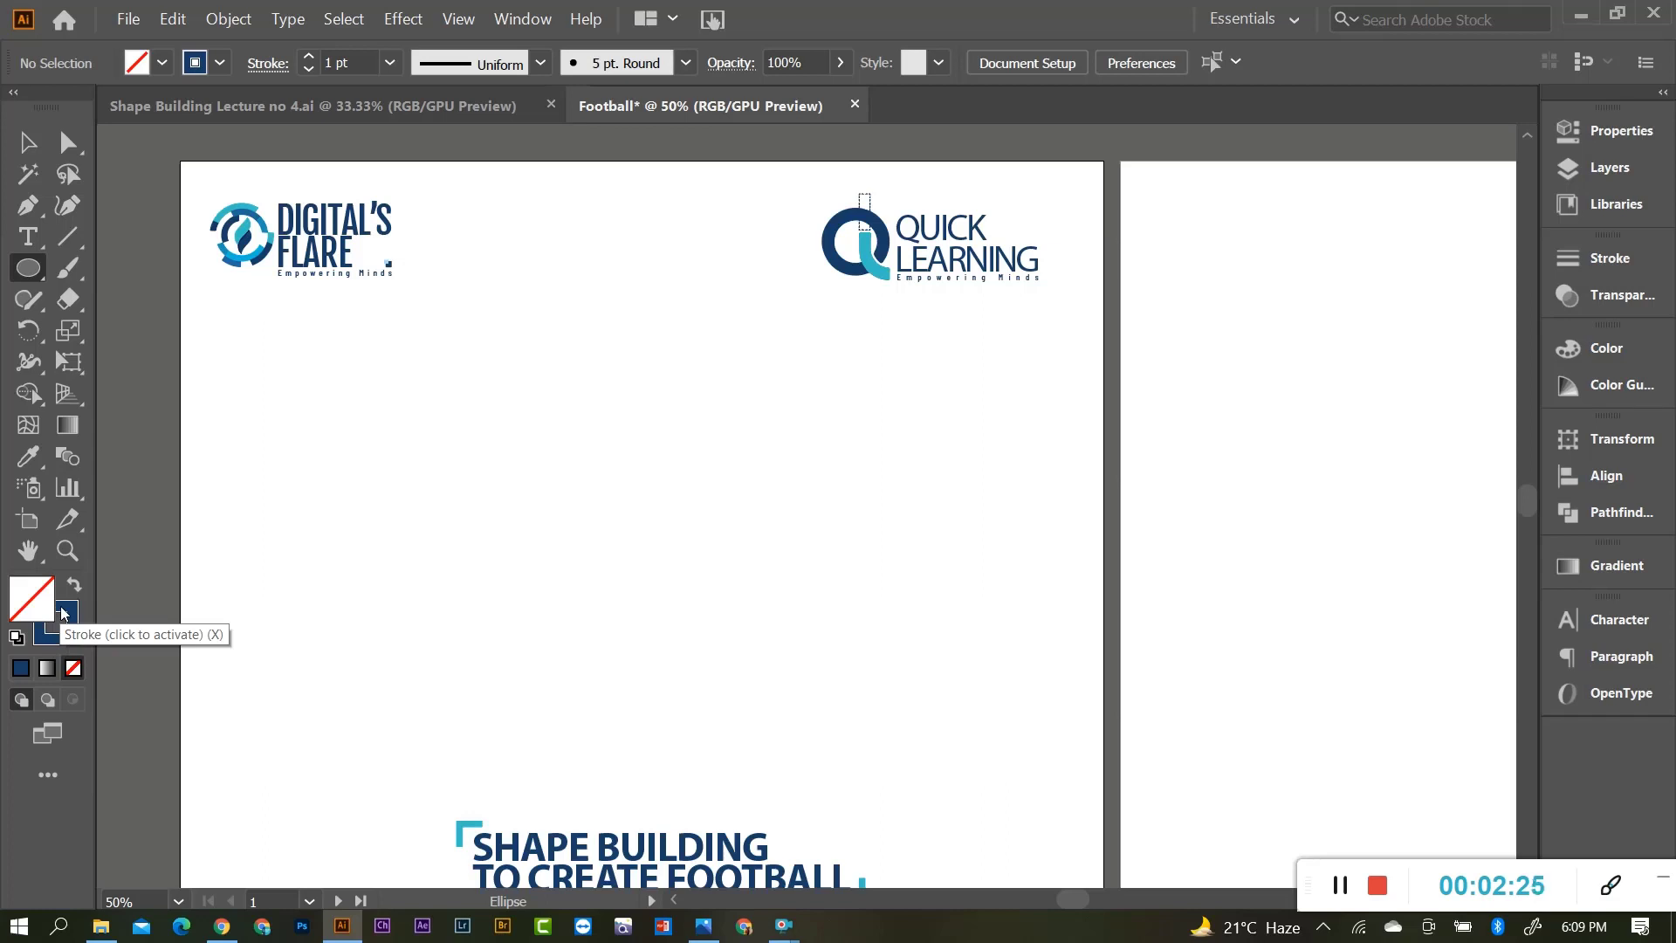
pyautogui.click(66, 614)
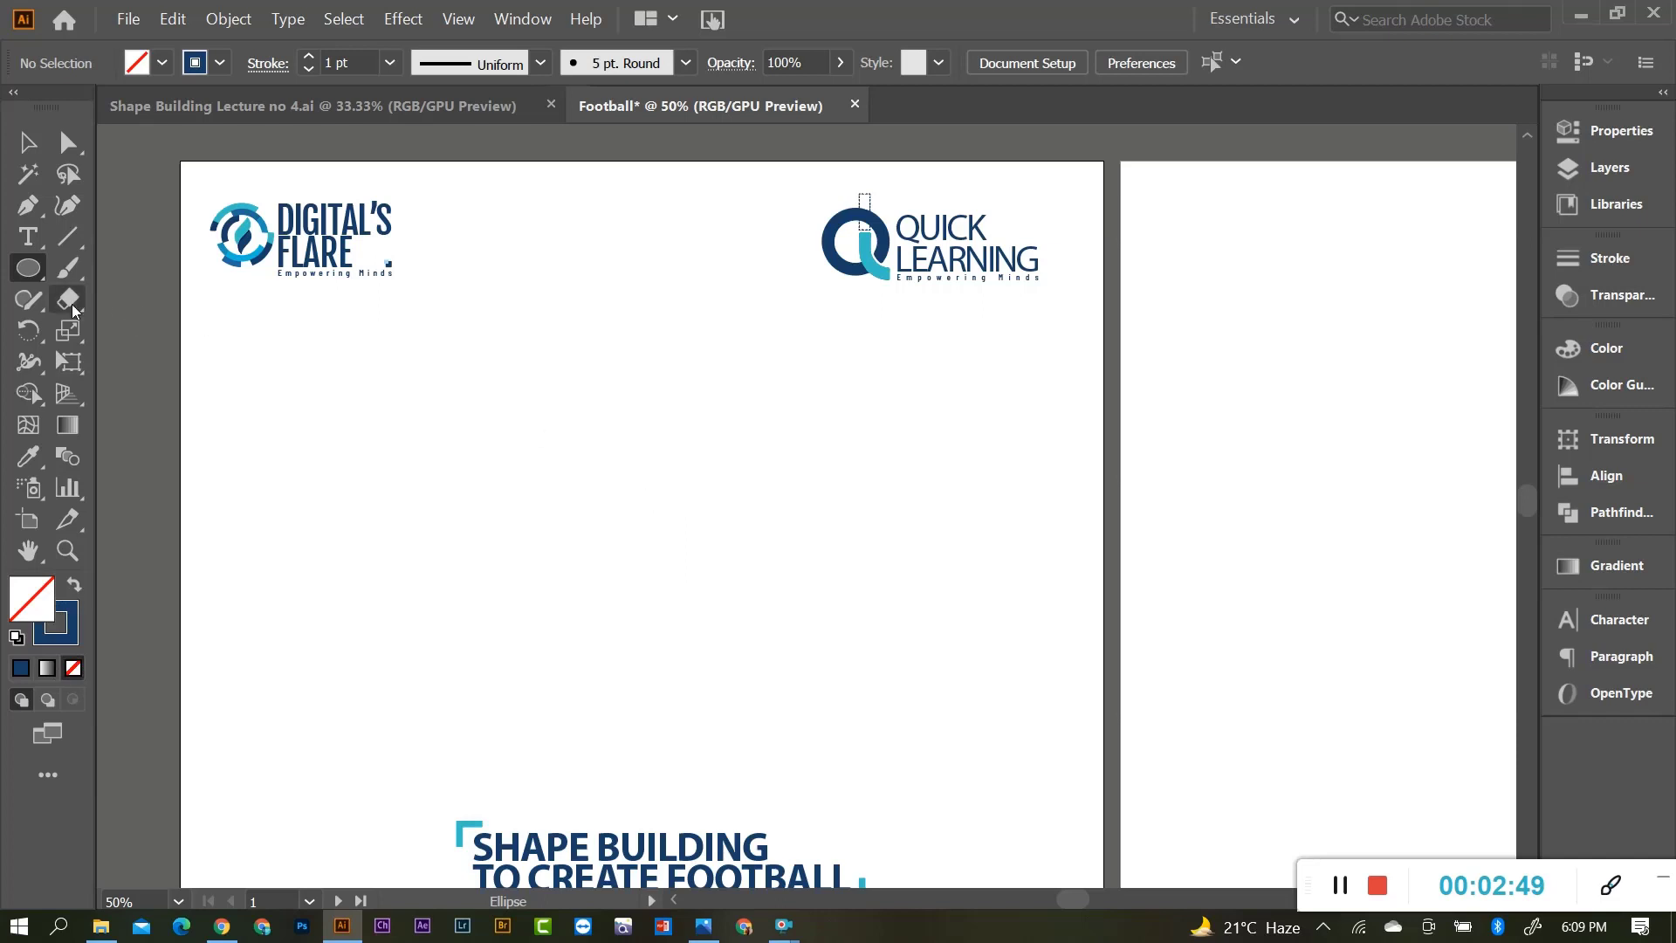
pyautogui.click(654, 511)
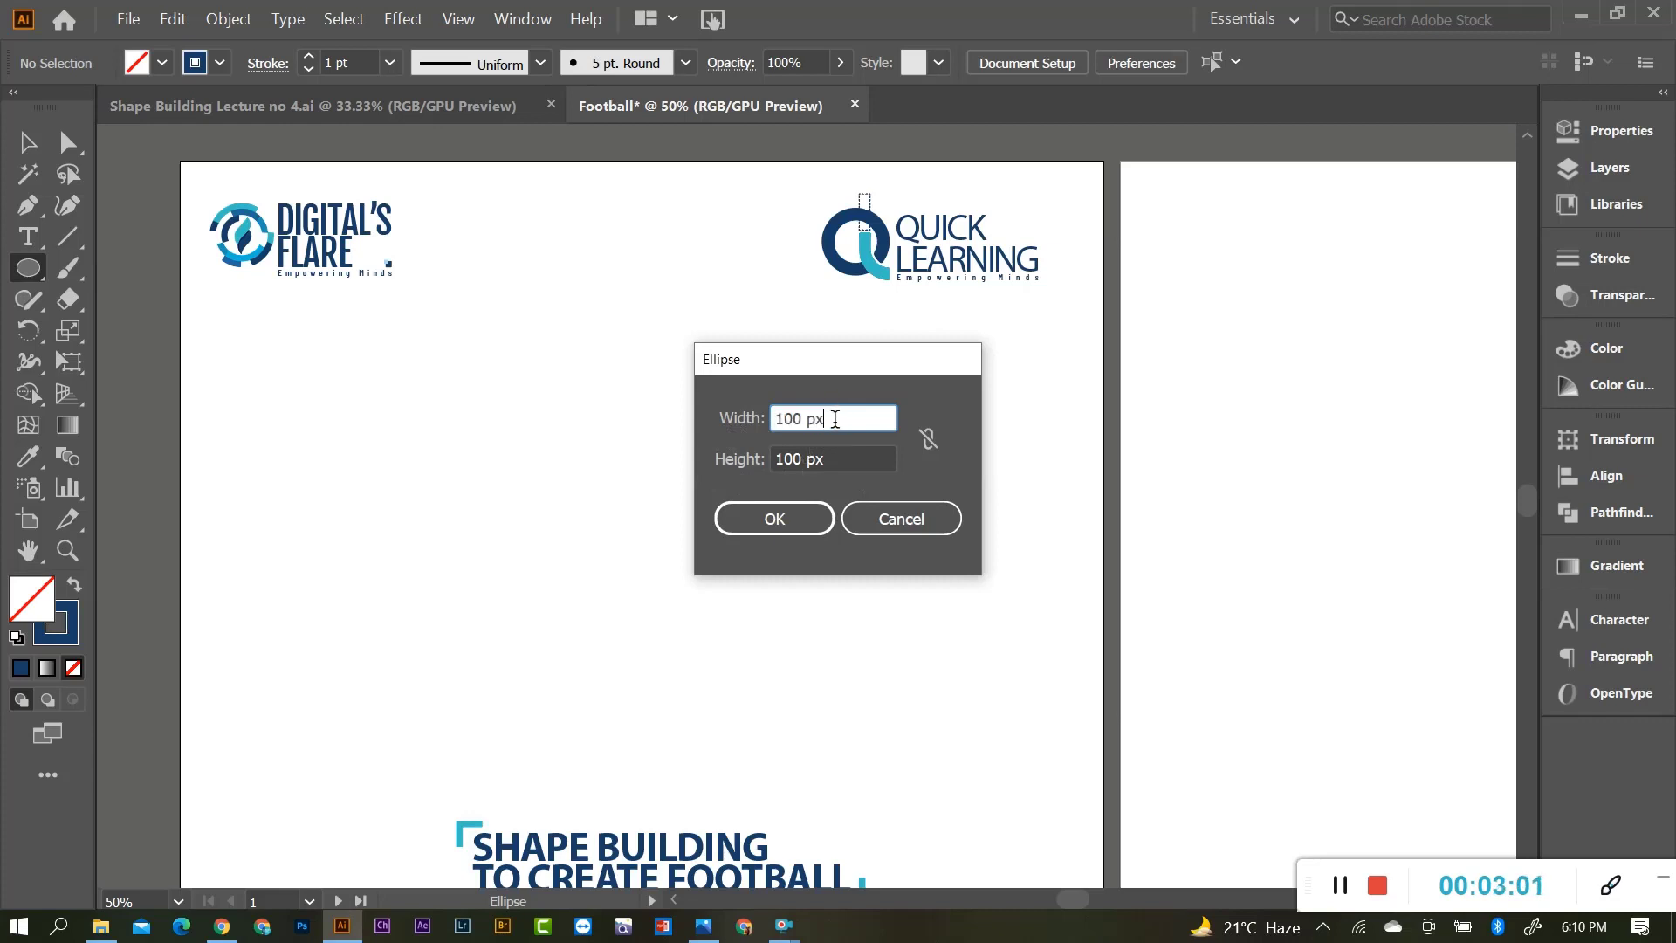
# Make a 200 × 200 px outline circle and begin dragging it up-left.
pyautogui.moveTo(835, 419); pyautogui.dragTo(767, 437)
pyautogui.write('200')
pyautogui.press('Tab')
pyautogui.write('200')
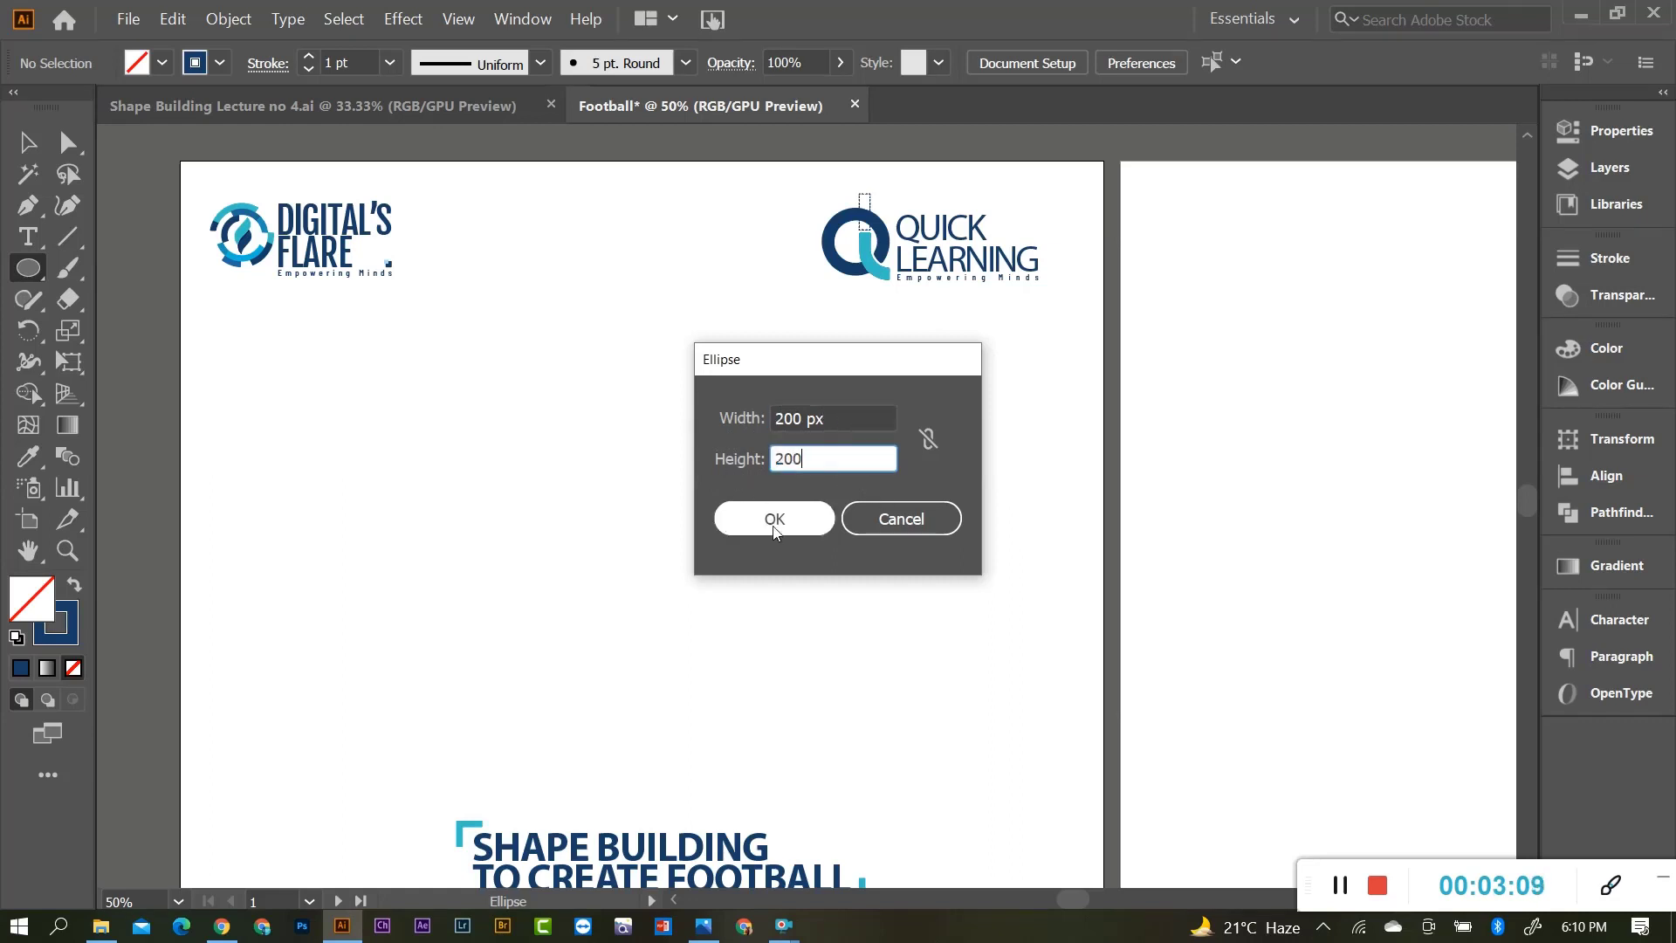
pyautogui.click(774, 518)
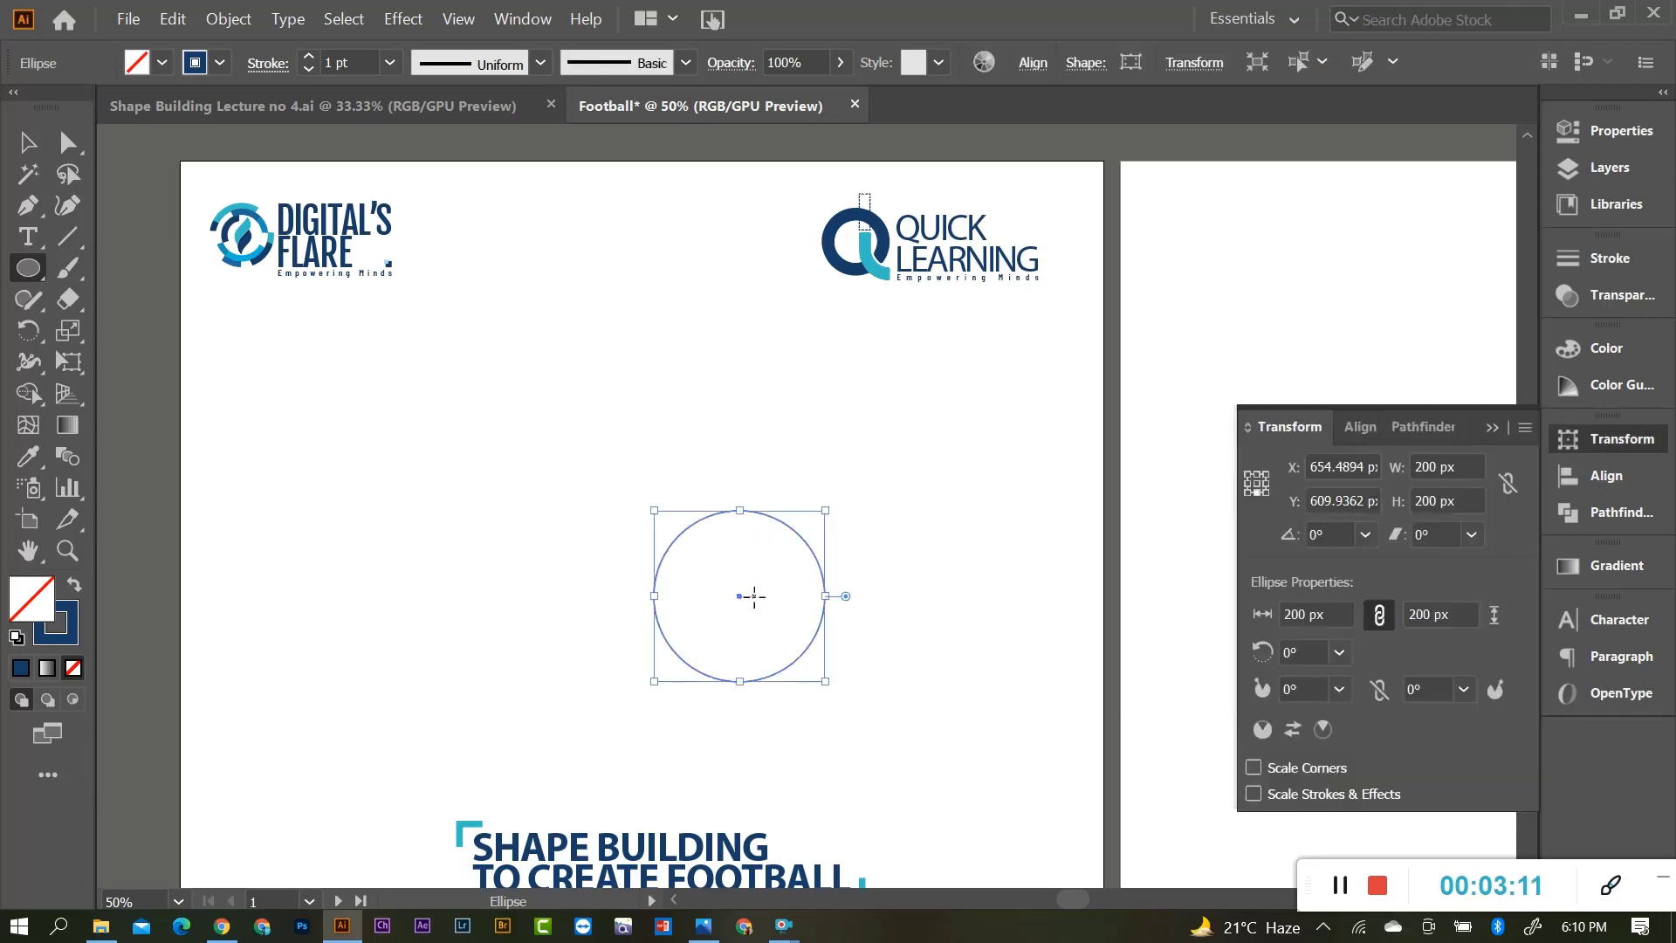
pyautogui.click(28, 143)
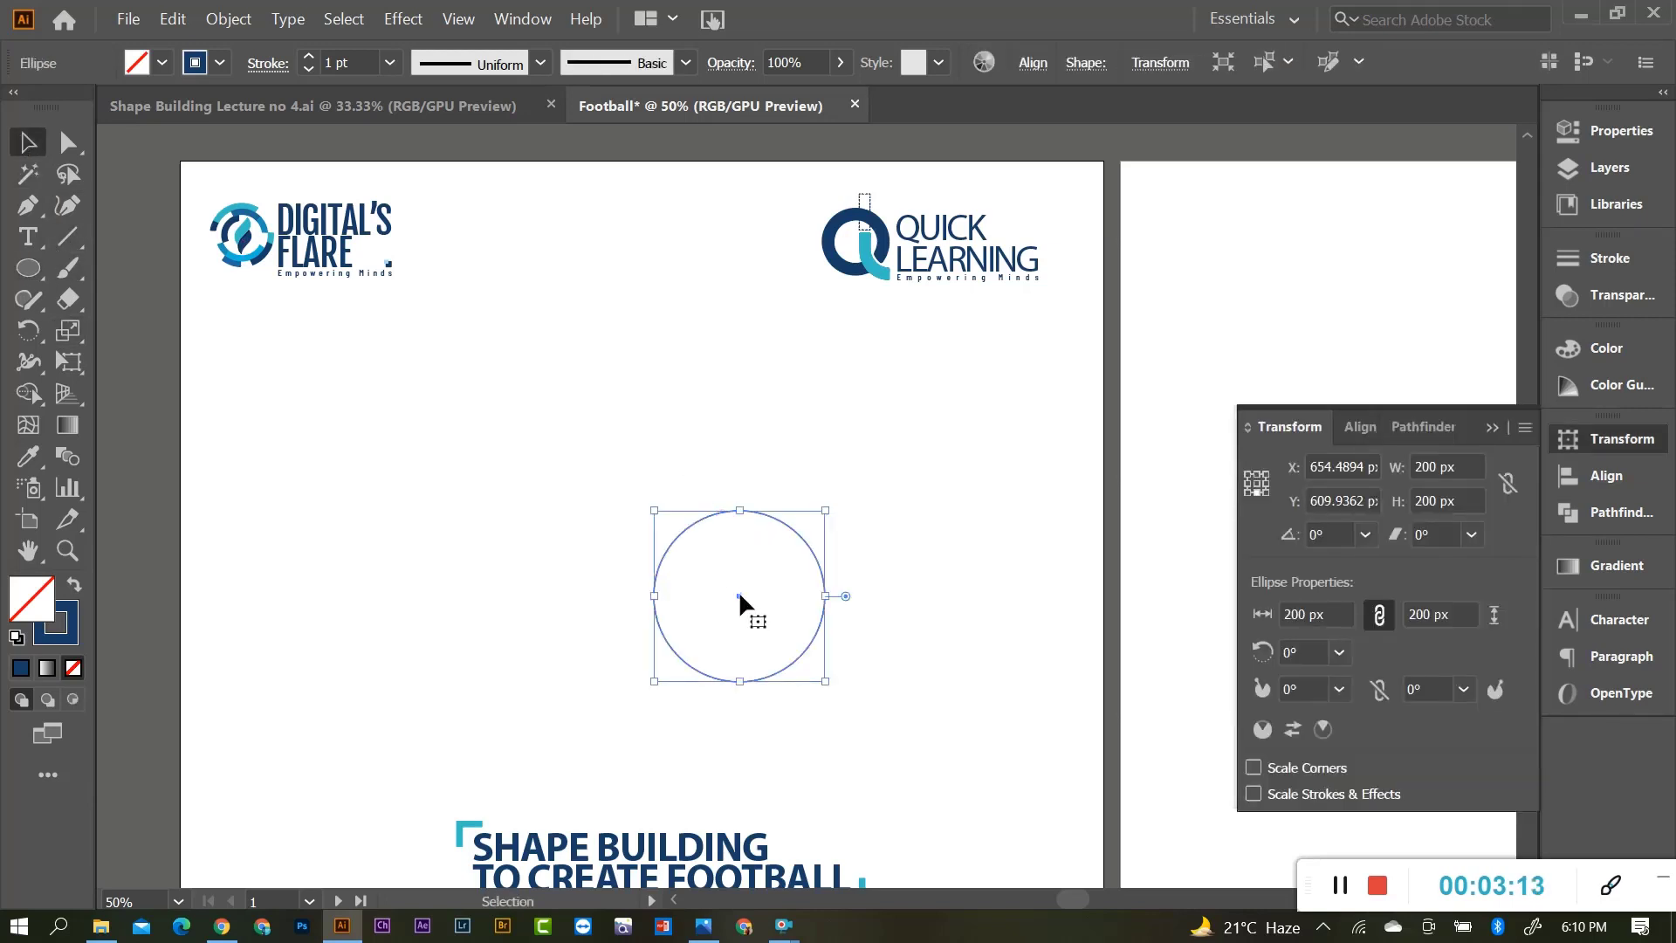
pyautogui.moveTo(738, 595); pyautogui.dragTo(652, 509)
# Drop the 200 px circle up-left and undo a trial Alt-drag duplicate.
pyautogui.click(674, 495)
pyautogui.scroll(2, 675, 495)
pyautogui.scroll(1, 675, 492)
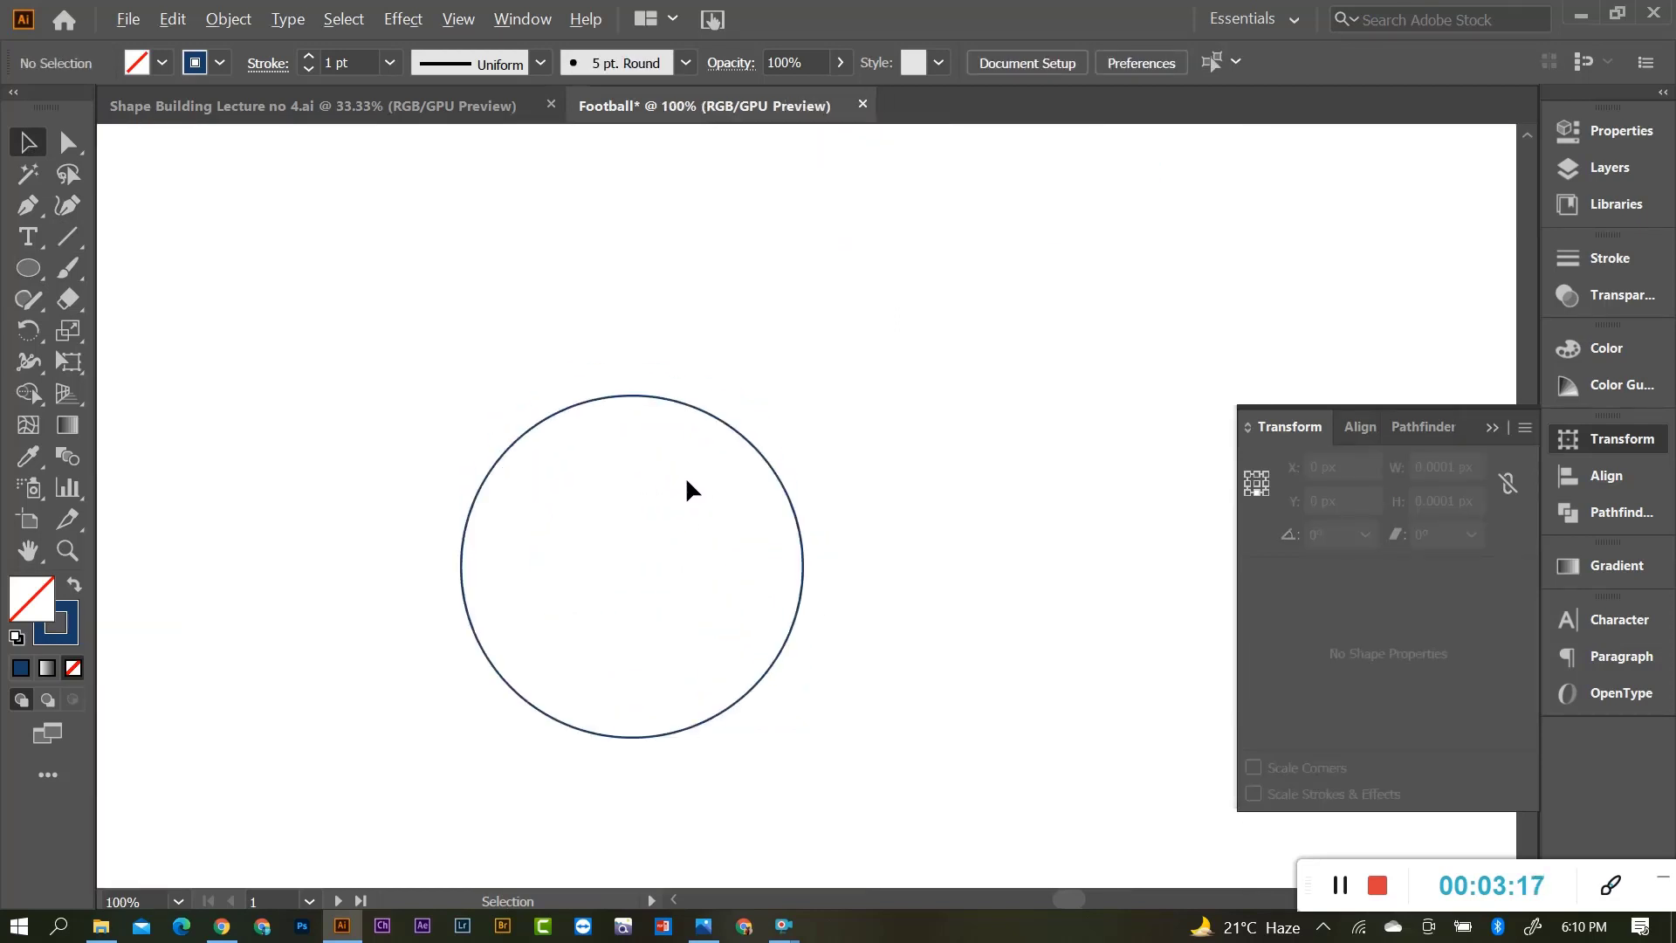
pyautogui.scroll(-1, 686, 489)
pyautogui.click(697, 522)
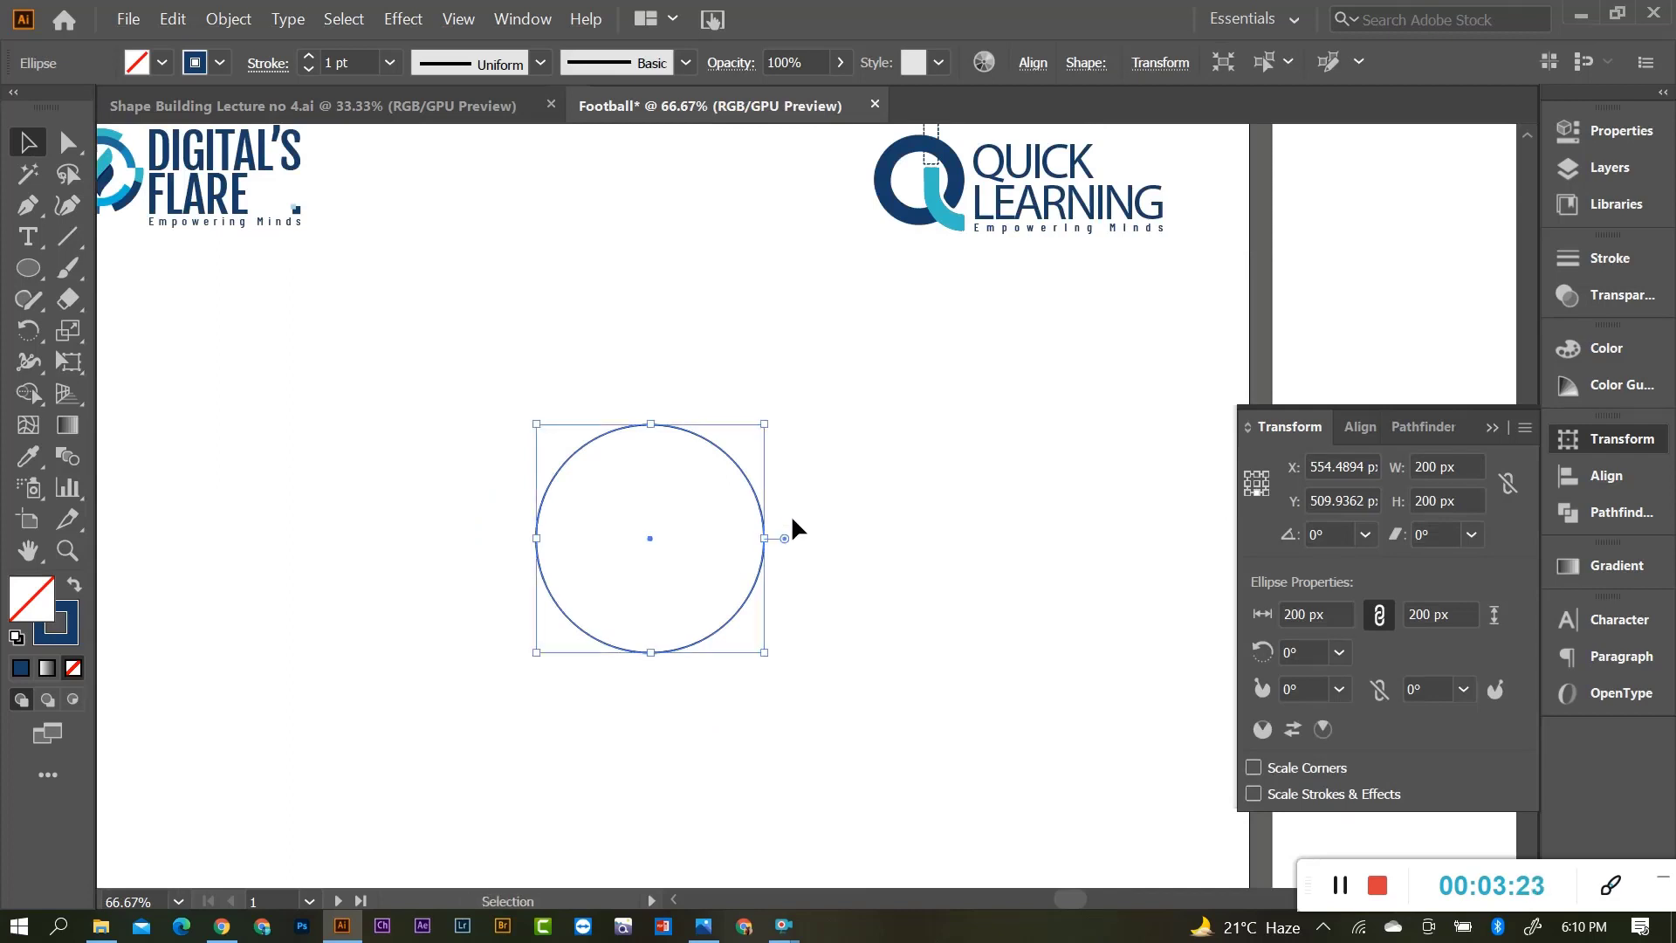
pyautogui.keyDown('alt'); pyautogui.moveTo(703, 439); pyautogui.dragTo(759, 559); pyautogui.keyUp('alt')
pyautogui.press('a')
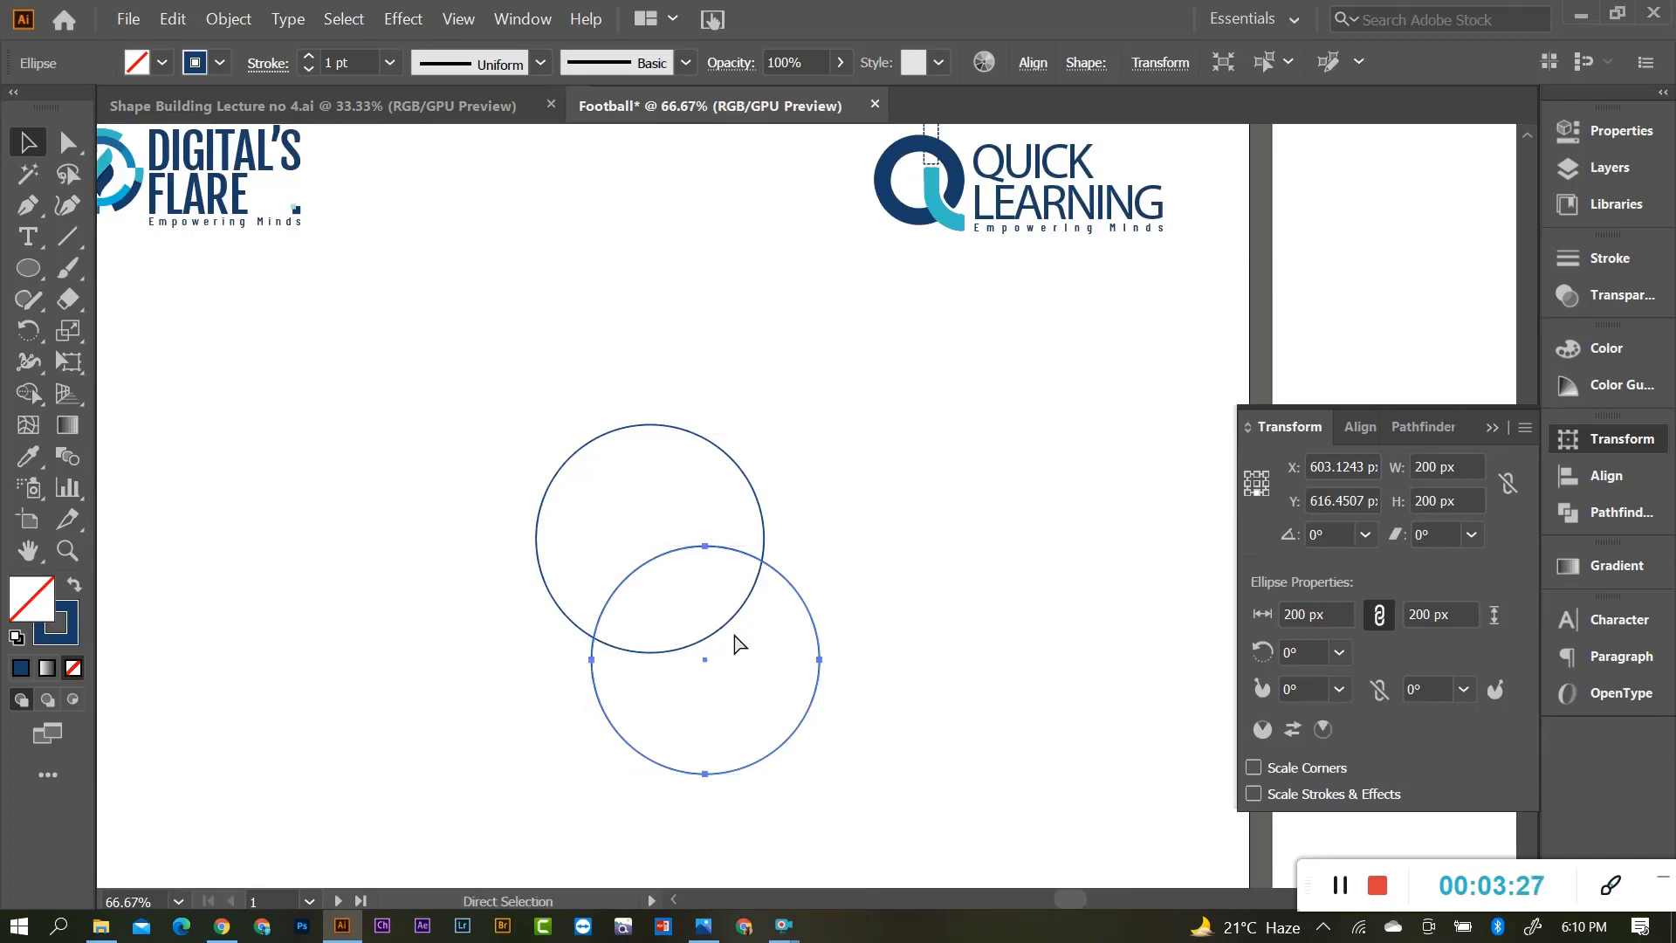
pyautogui.hotkey('ctrl', 'z')
pyautogui.press('v')
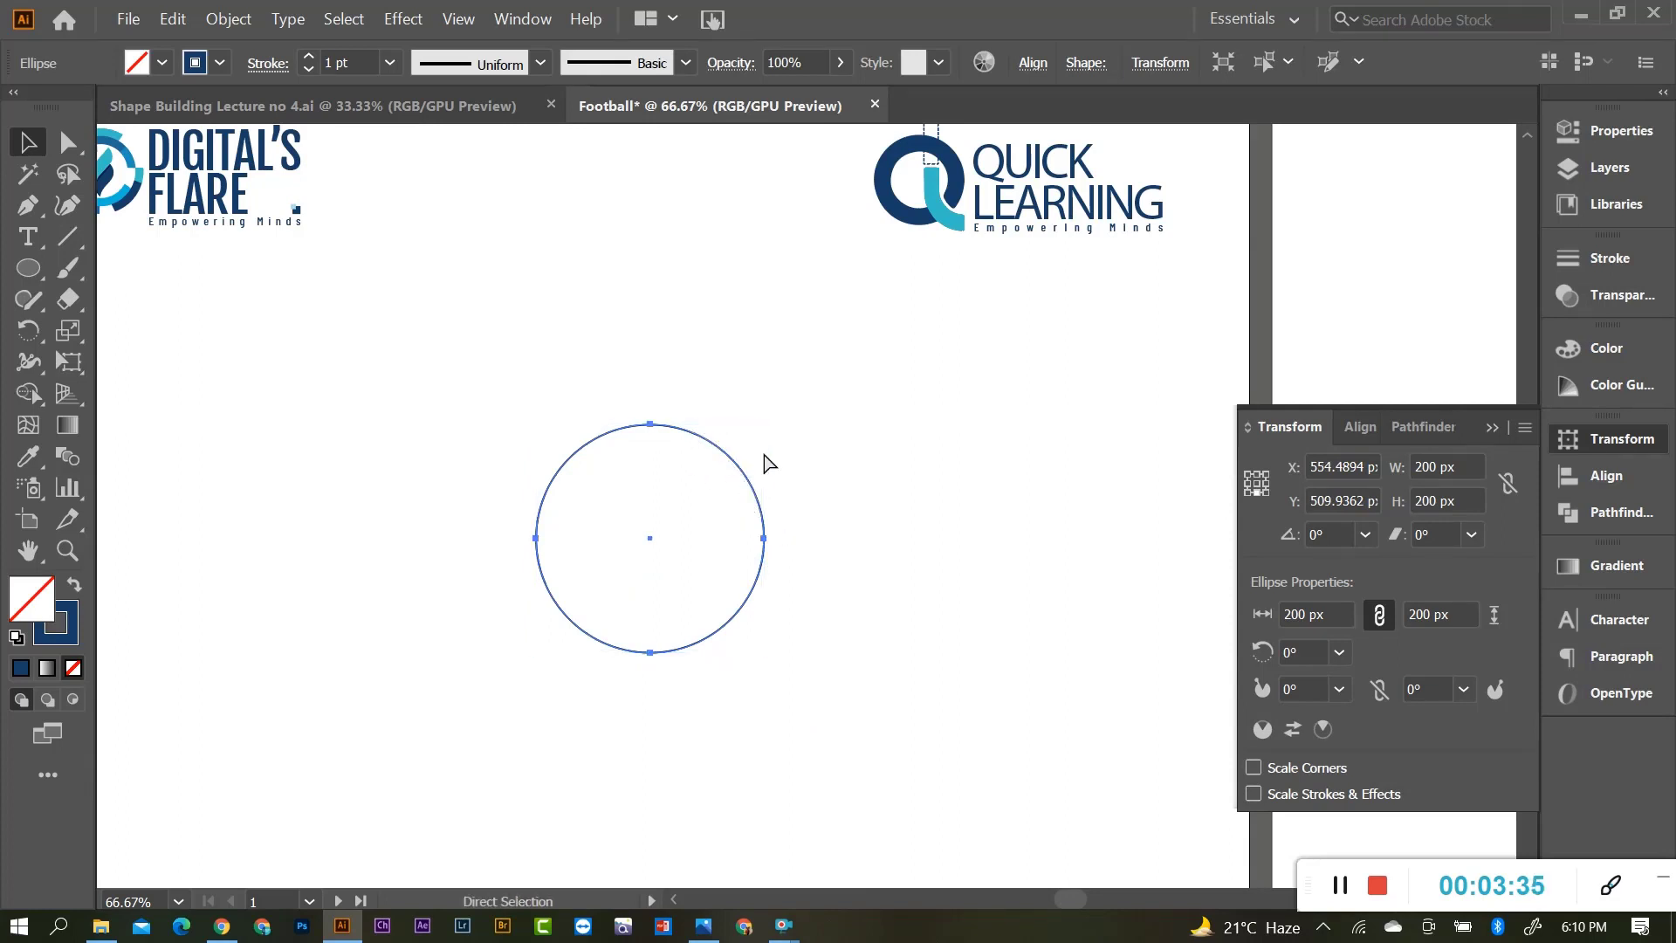
# Select the 200 px circle and undo an accidental move.
pyautogui.moveTo(650, 411); pyautogui.dragTo(684, 482)
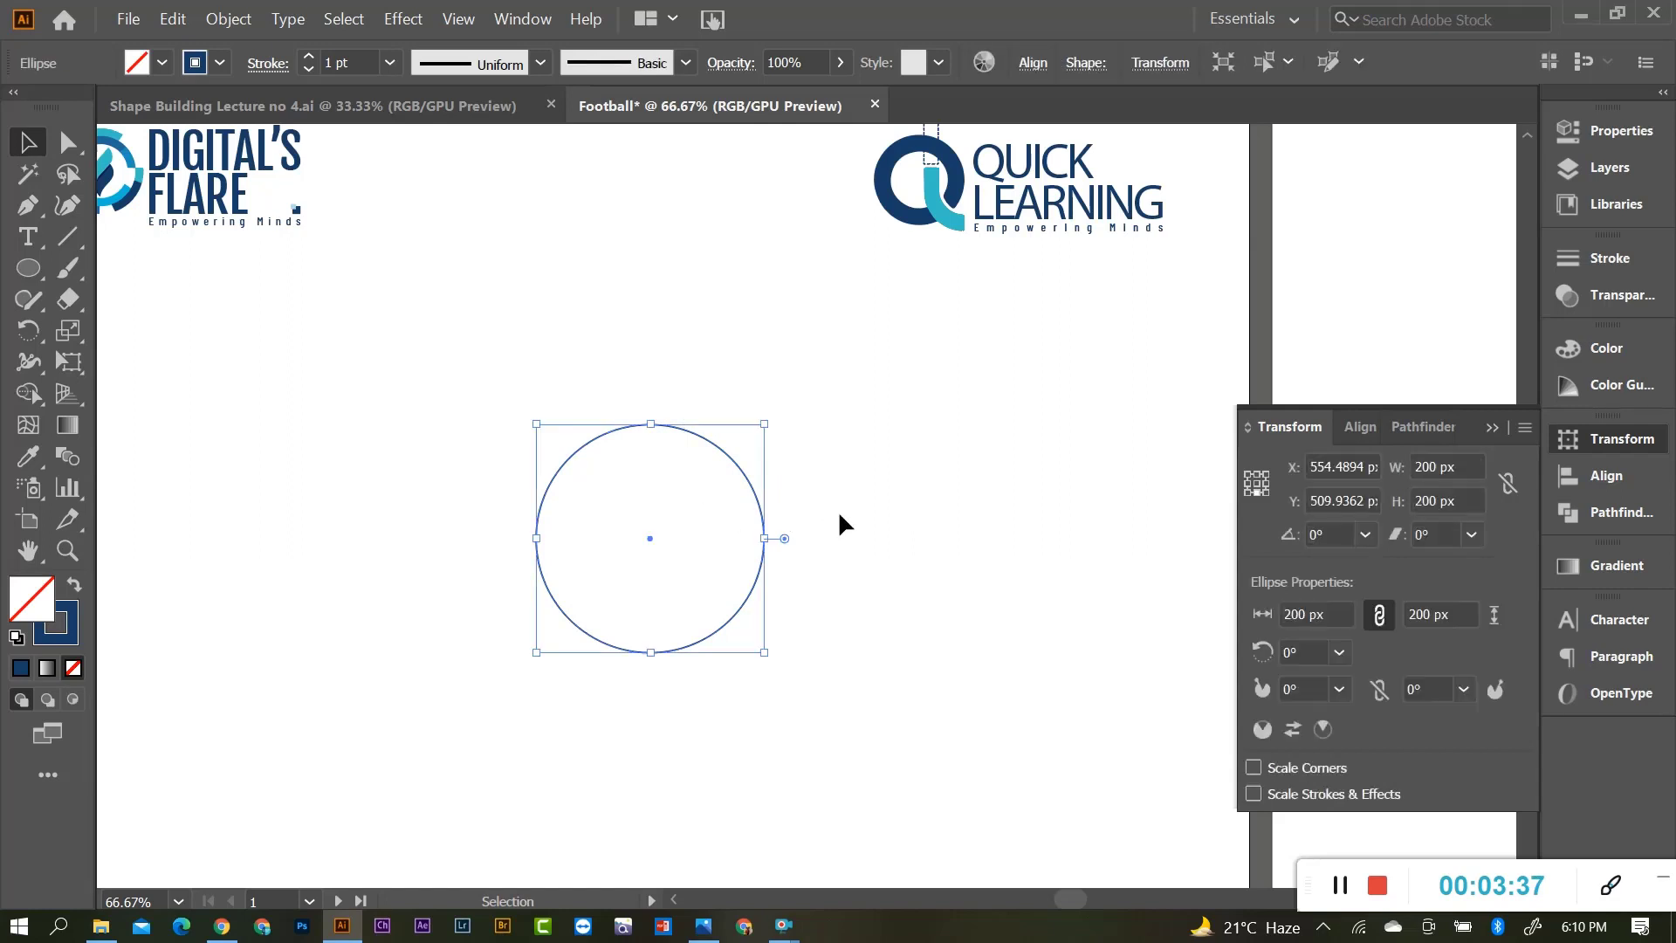
pyautogui.click(838, 512)
pyautogui.moveTo(628, 426); pyautogui.dragTo(658, 384)
pyautogui.hotkey('ctrl', 'z')
# Draw a 300 × 300 px circle, centre it on the 200 px circle, and select both.
pyautogui.press('l')
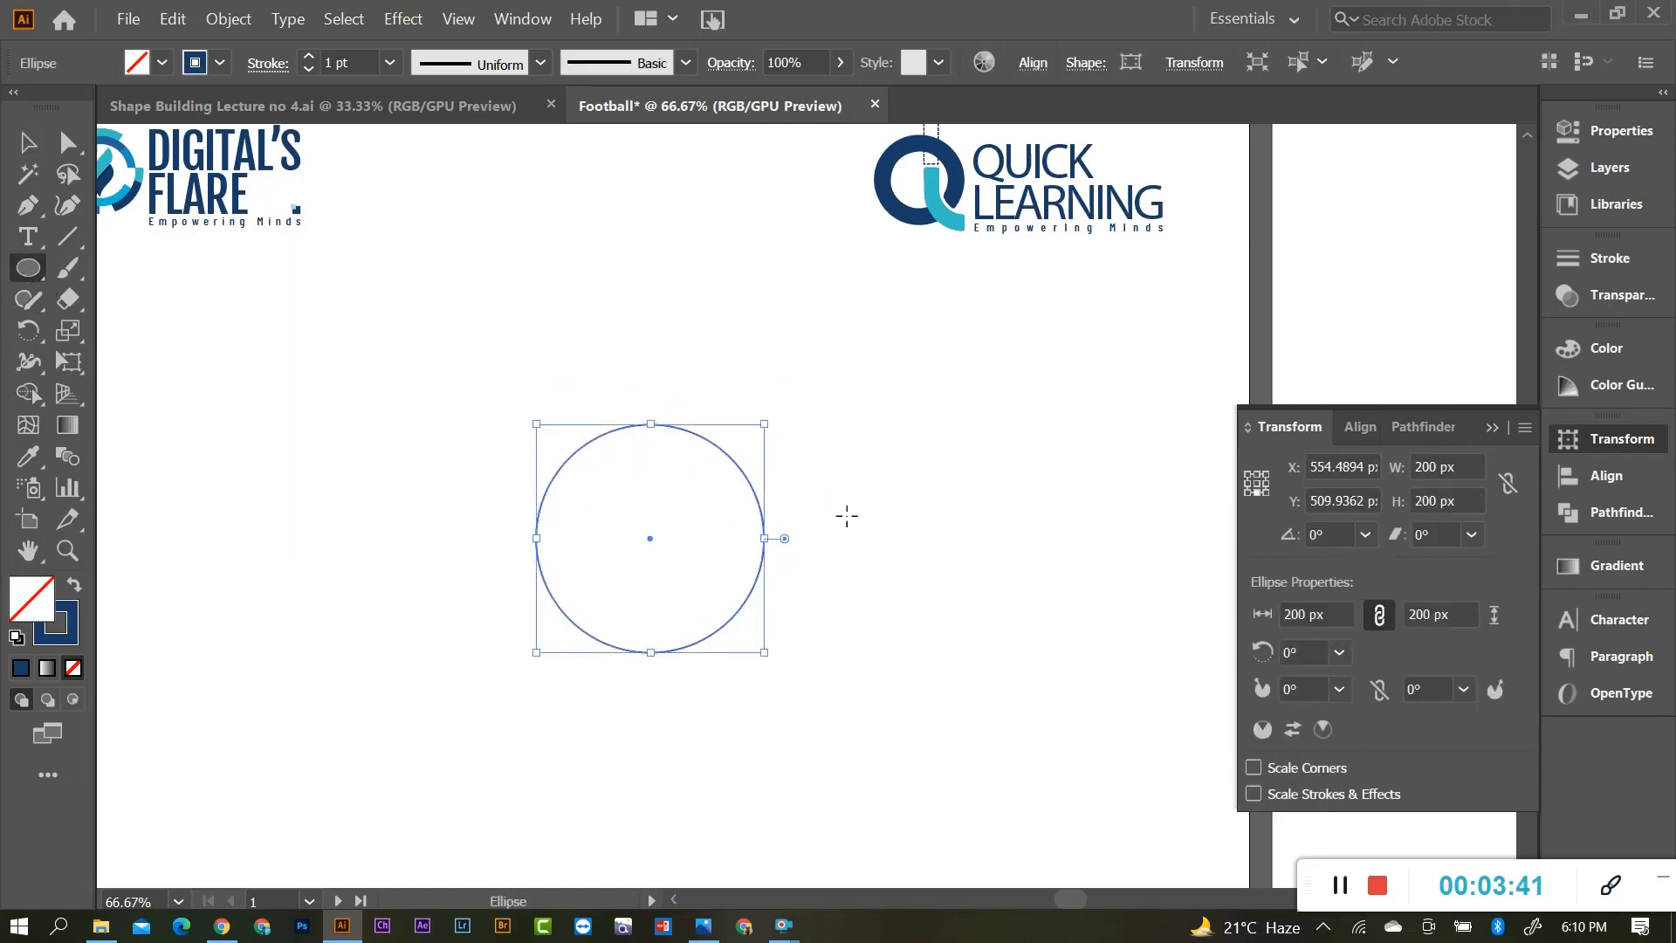
pyautogui.click(847, 516)
pyautogui.moveTo(807, 419); pyautogui.dragTo(746, 422)
pyautogui.write('3')
pyautogui.write('00')
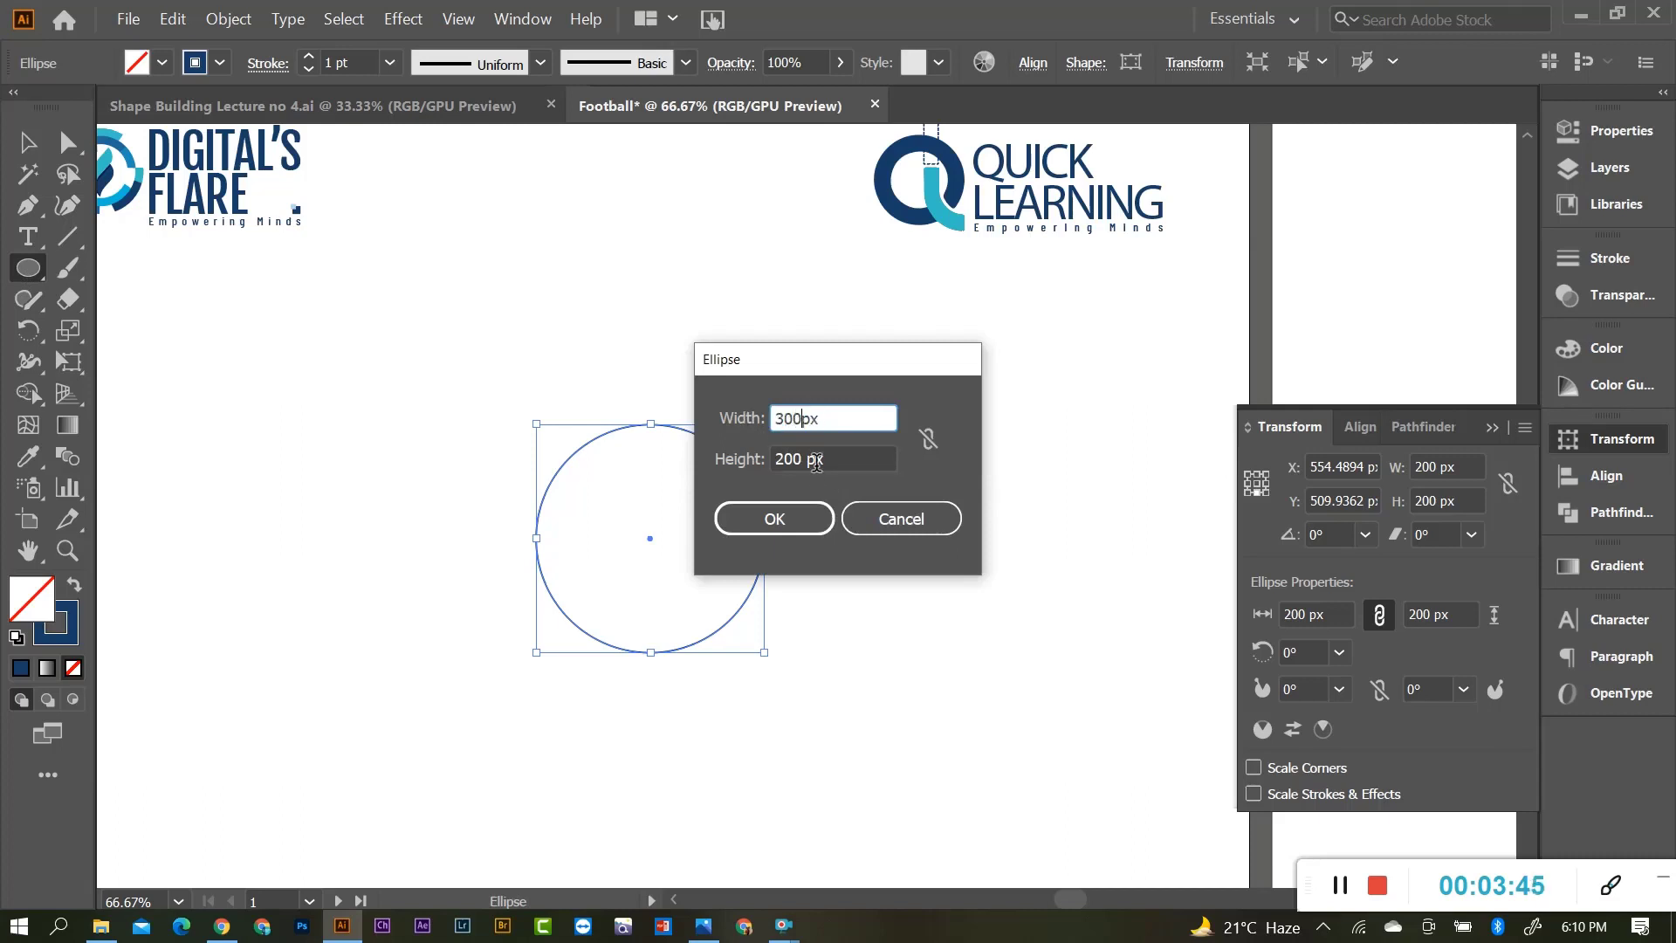
pyautogui.press('Tab')
pyautogui.write('300')
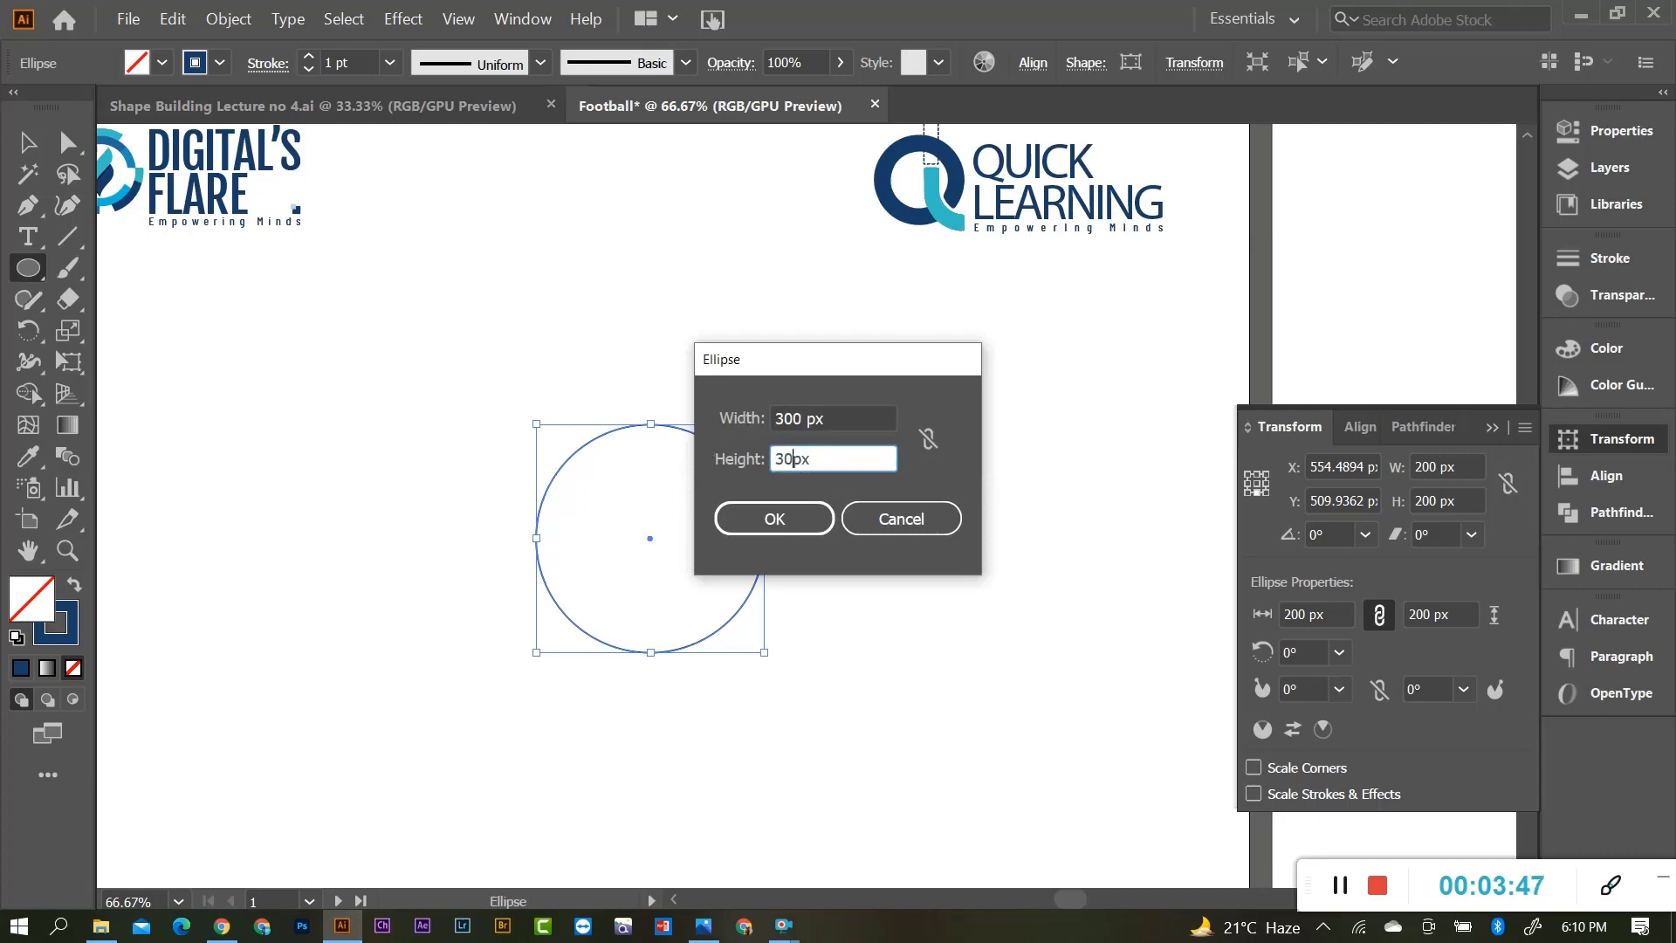
pyautogui.click(774, 518)
pyautogui.click(32, 145)
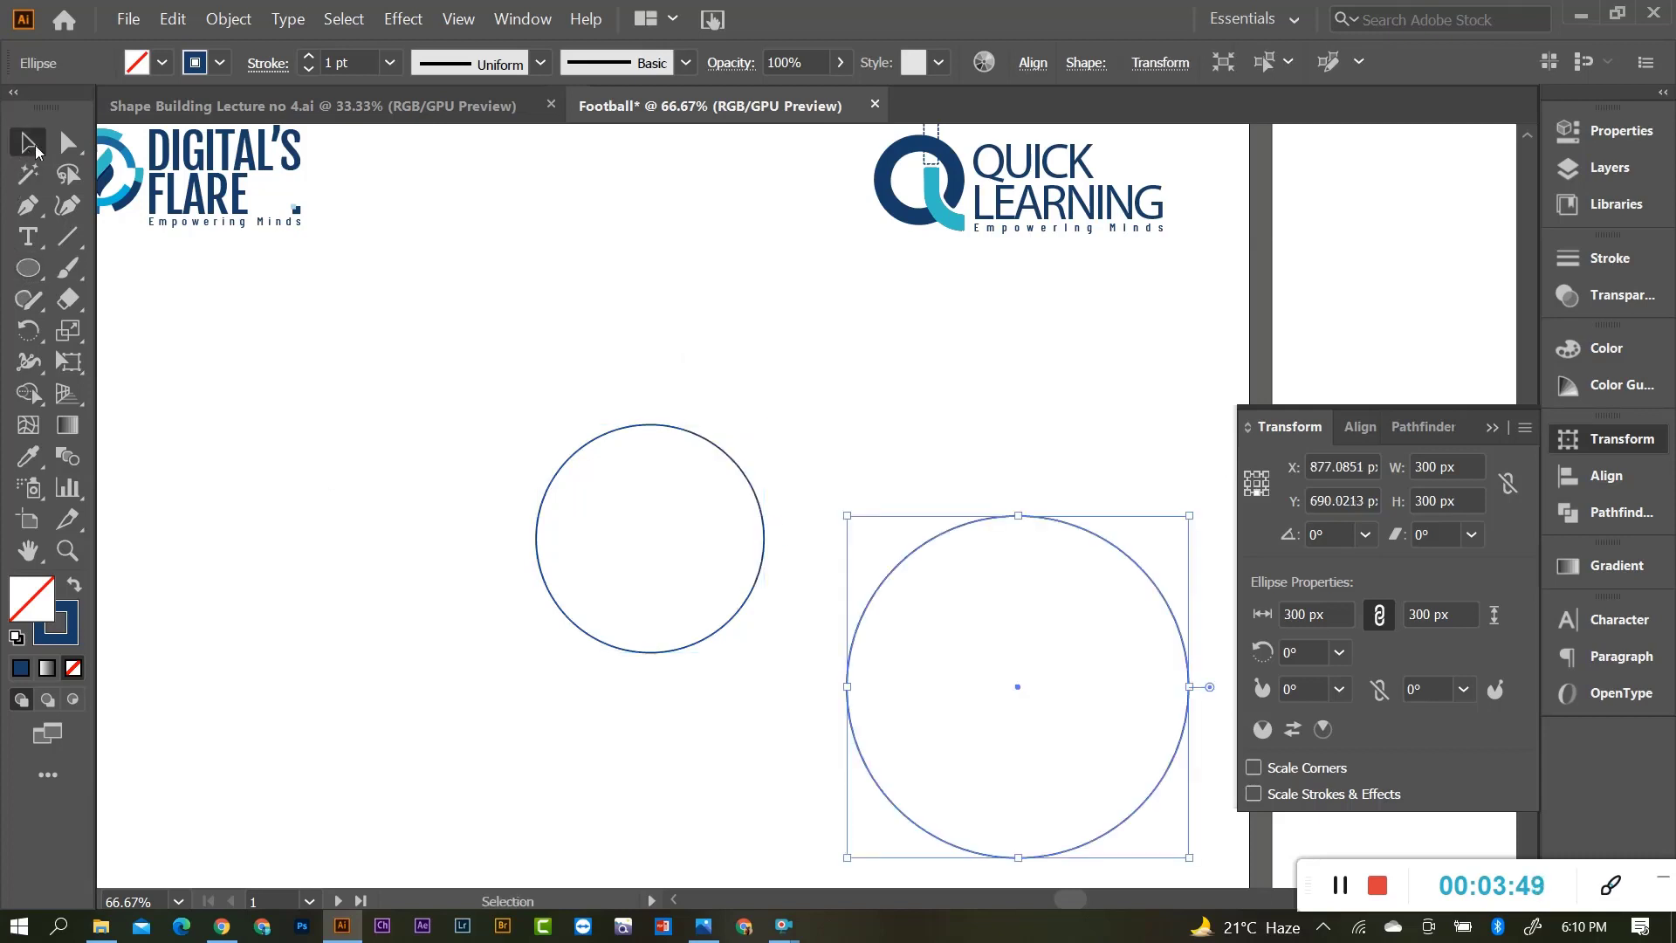
pyautogui.moveTo(1018, 684); pyautogui.dragTo(650, 537)
pyautogui.moveTo(782, 414); pyautogui.dragTo(702, 541)
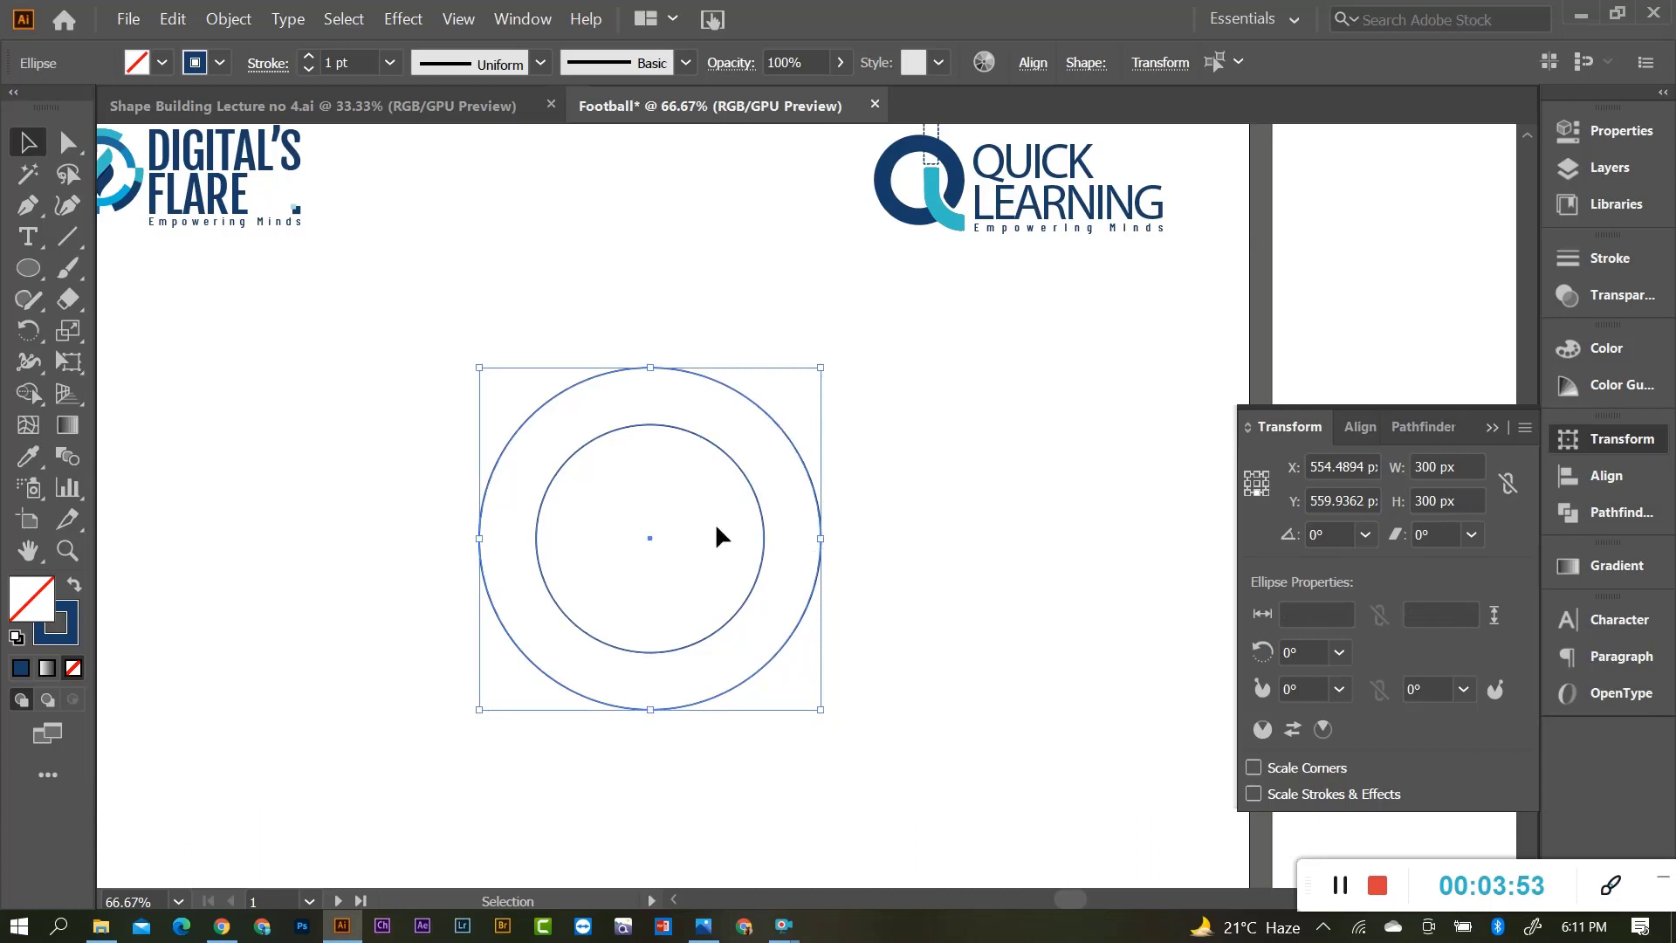
pyautogui.click(1033, 63)
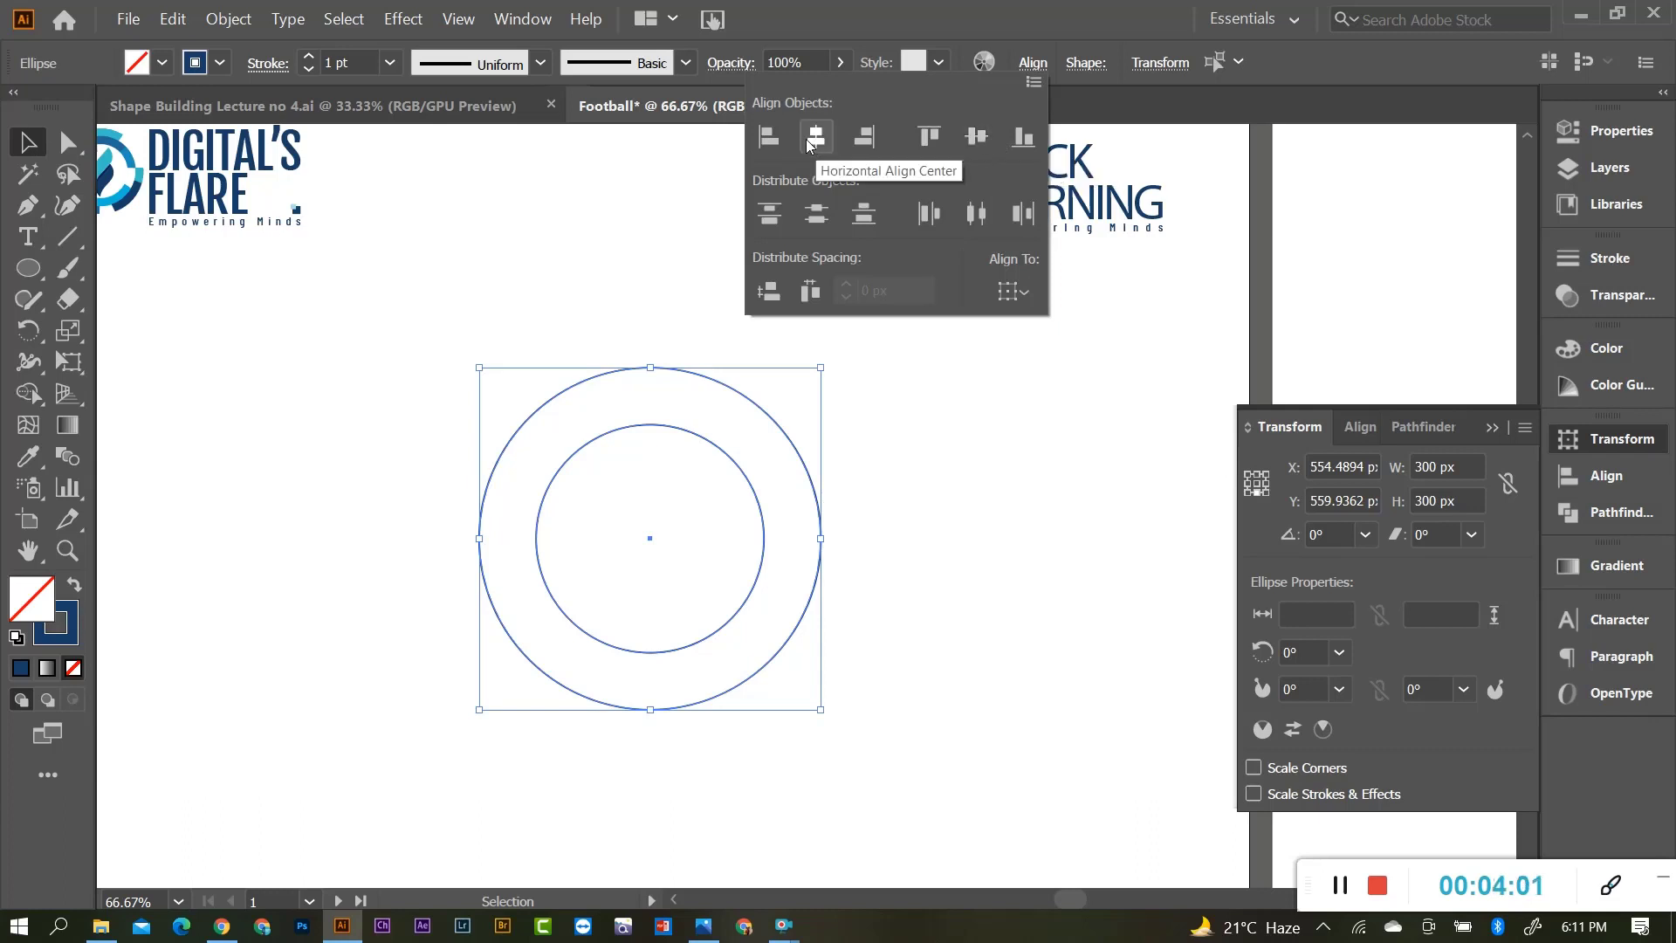
pyautogui.click(846, 602)
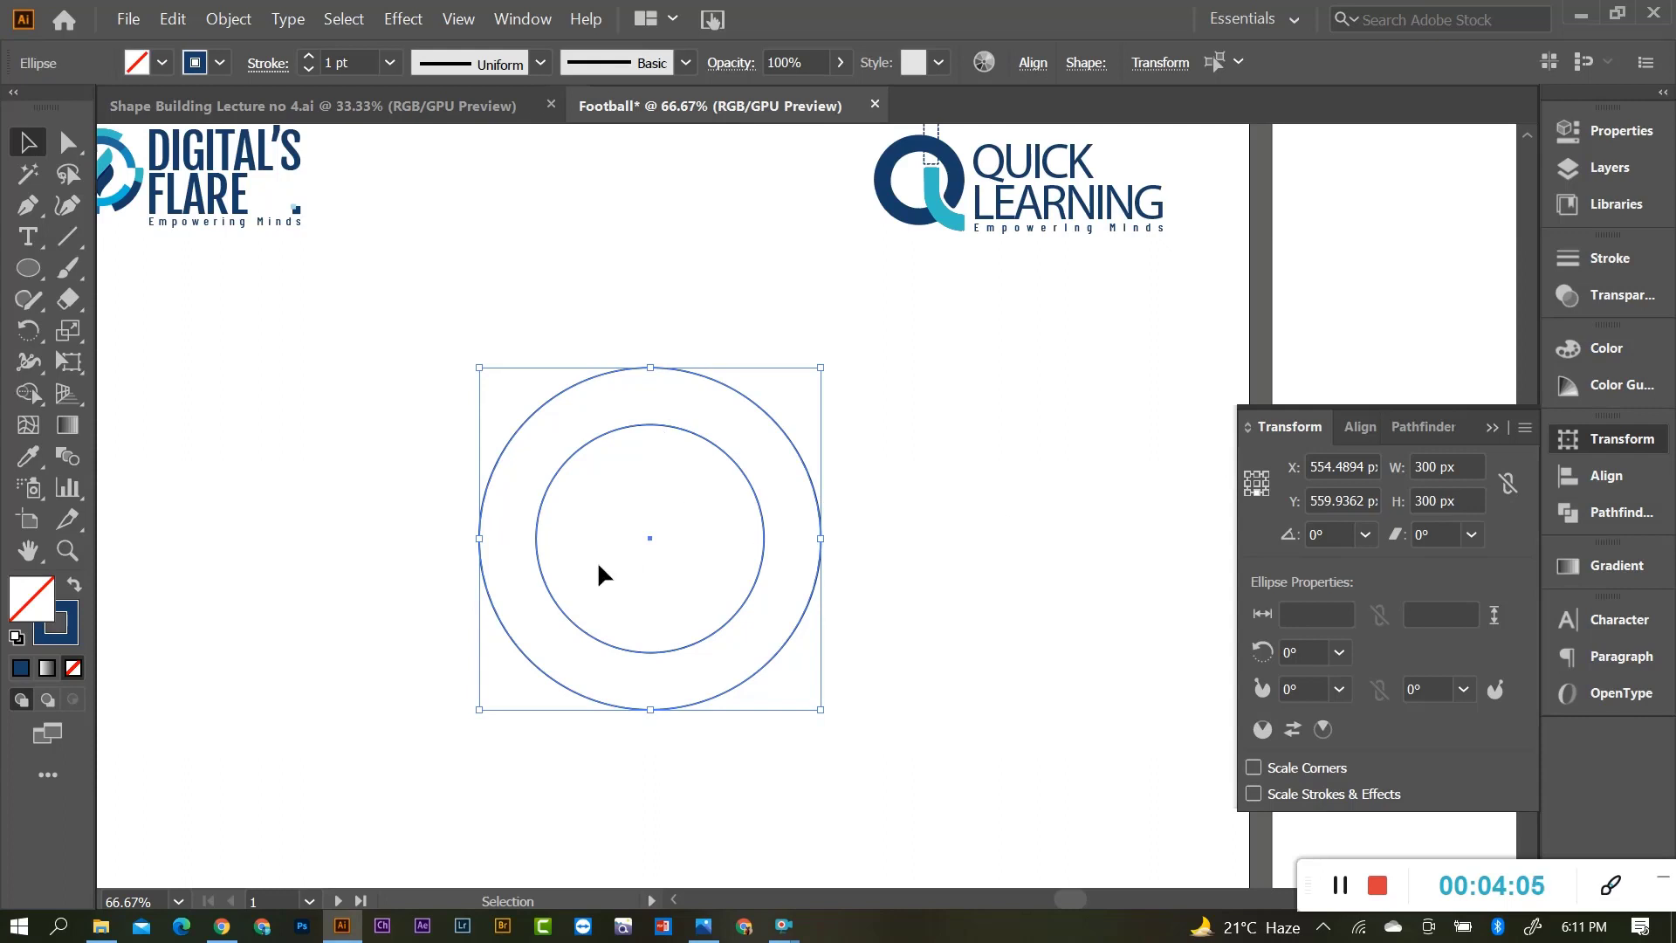
pyautogui.click(854, 458)
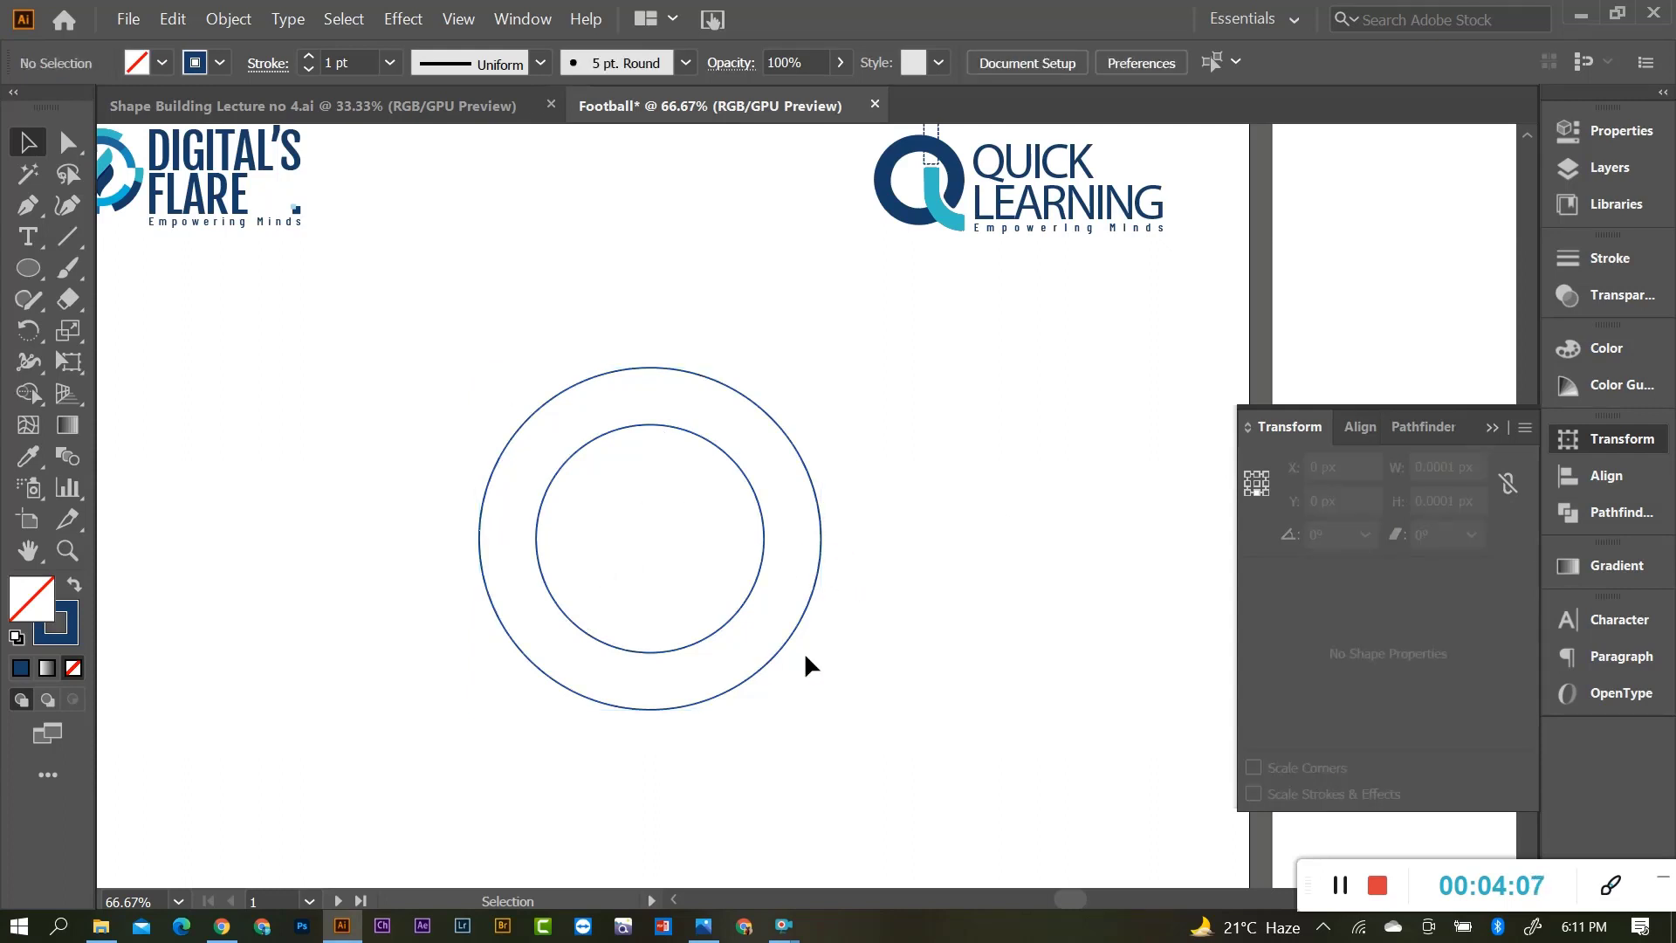
pyautogui.keyDown('alt'); pyautogui.scroll(-1, 710, 654); pyautogui.keyUp('alt')
pyautogui.keyDown('alt'); pyautogui.scroll(1, 568, 651); pyautogui.keyUp('alt')
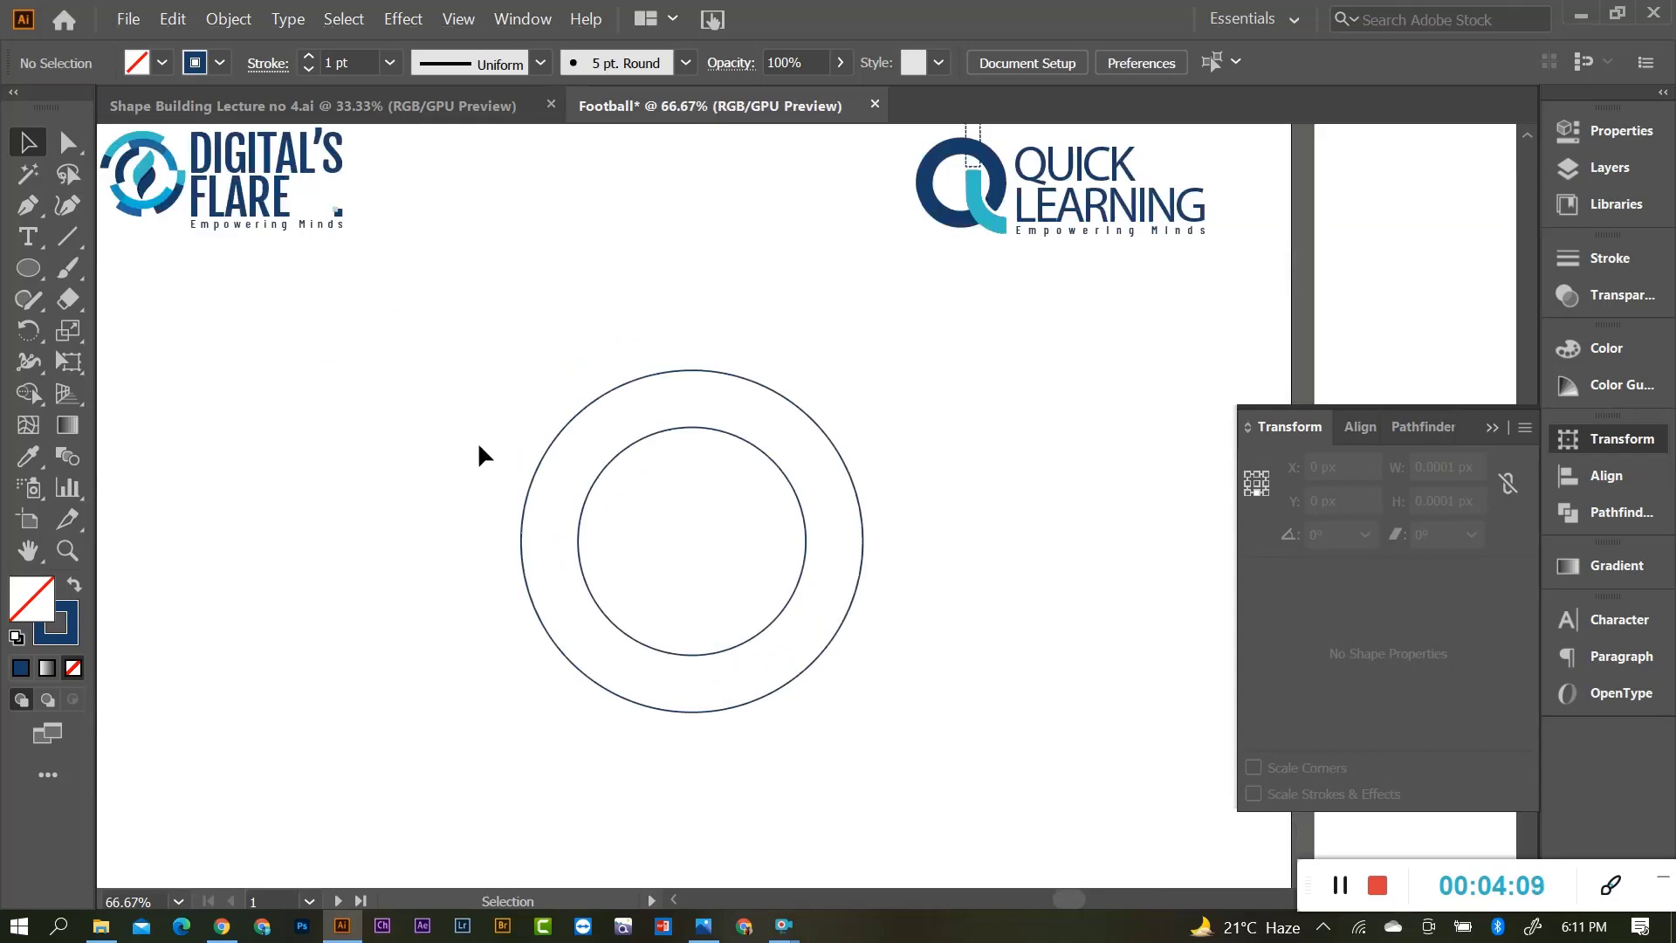
pyautogui.moveTo(442, 427); pyautogui.dragTo(786, 594)
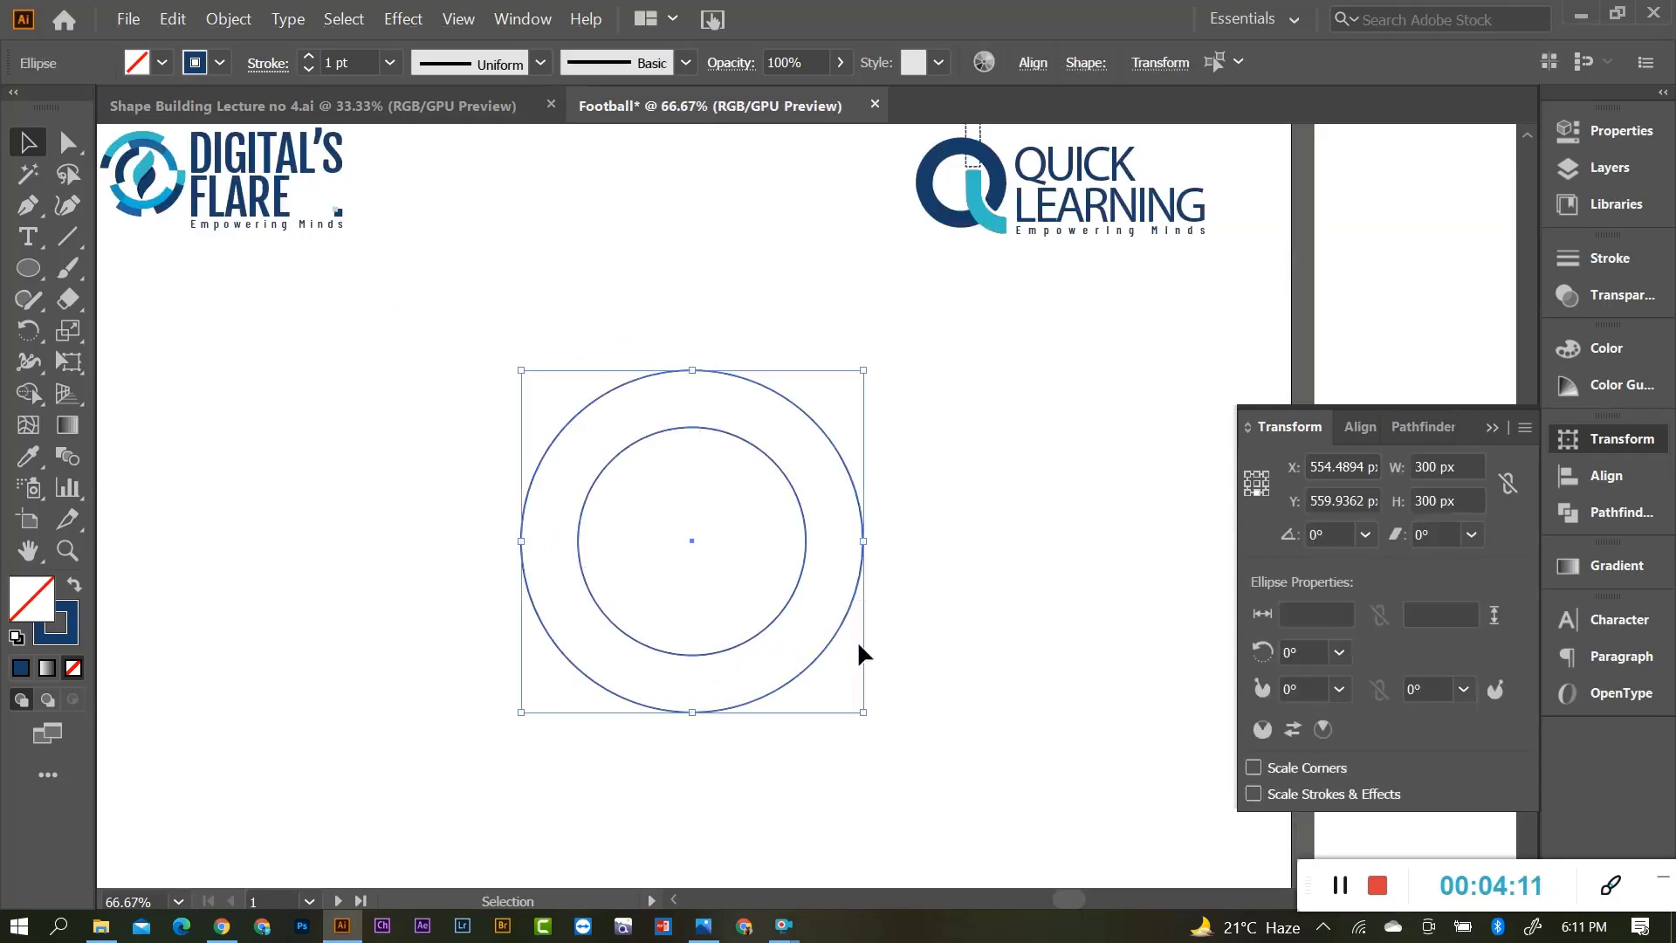
pyautogui.press('a')
# Alt+Shift-drag a copy of the 200 px inner circle 100 px straight down.
pyautogui.keyDown('ctrl'); pyautogui.click(931, 639); pyautogui.keyUp('ctrl')
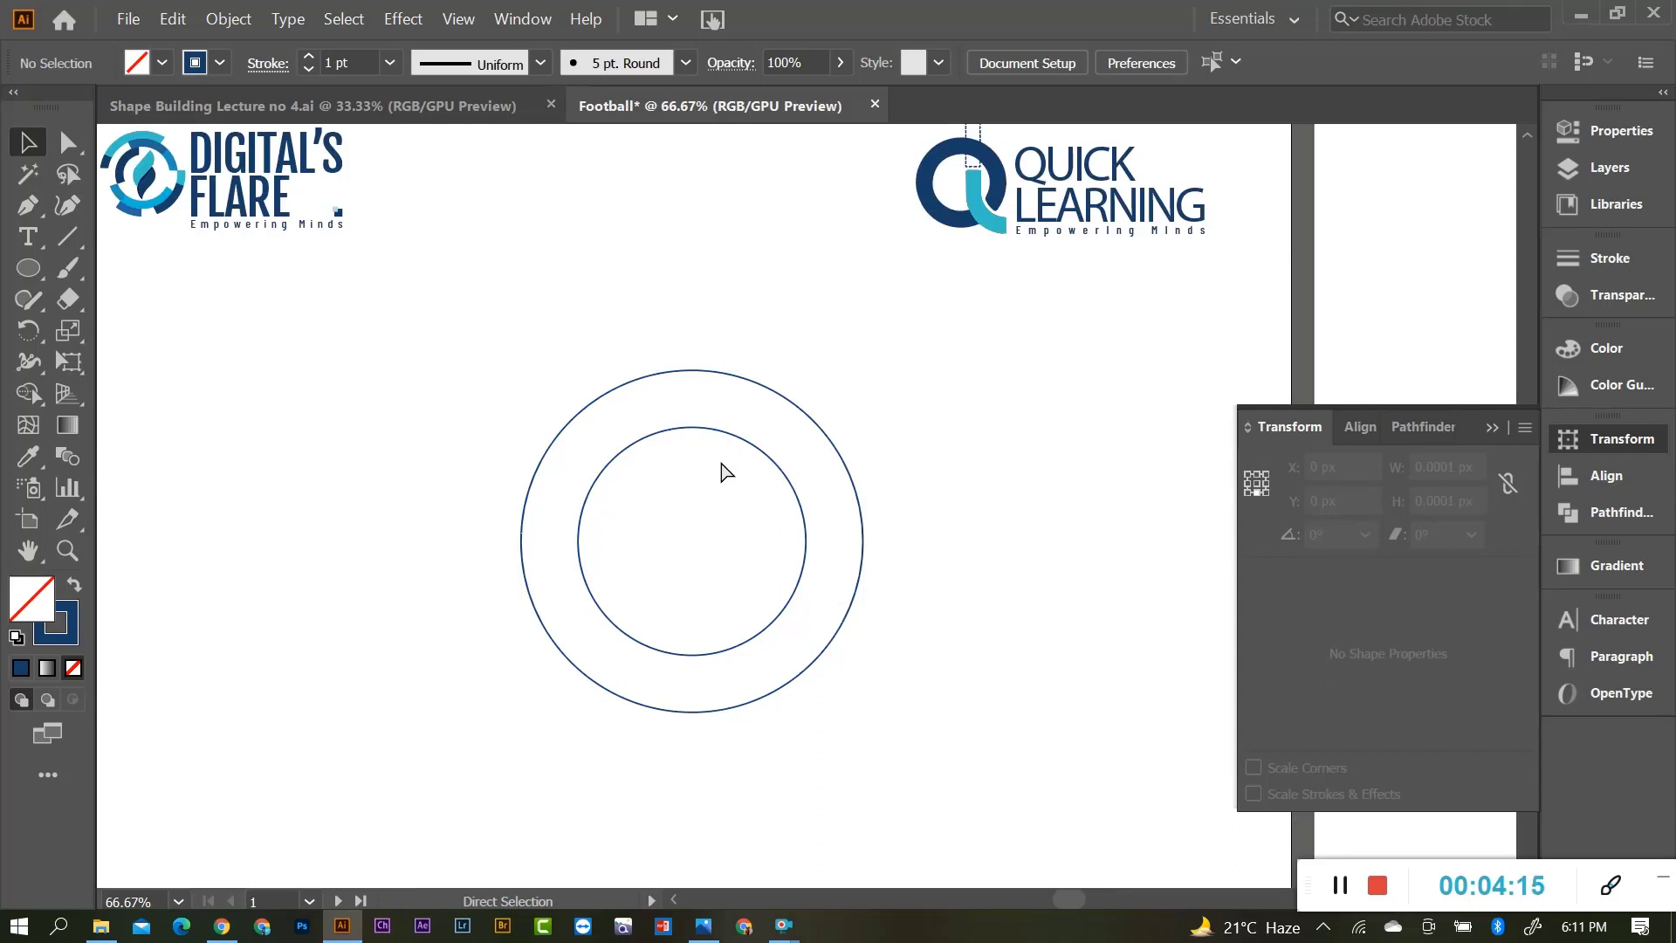
pyautogui.click(835, 448)
pyautogui.click(971, 437)
pyautogui.moveTo(728, 433); pyautogui.dragTo(743, 550)
pyautogui.click(1003, 677)
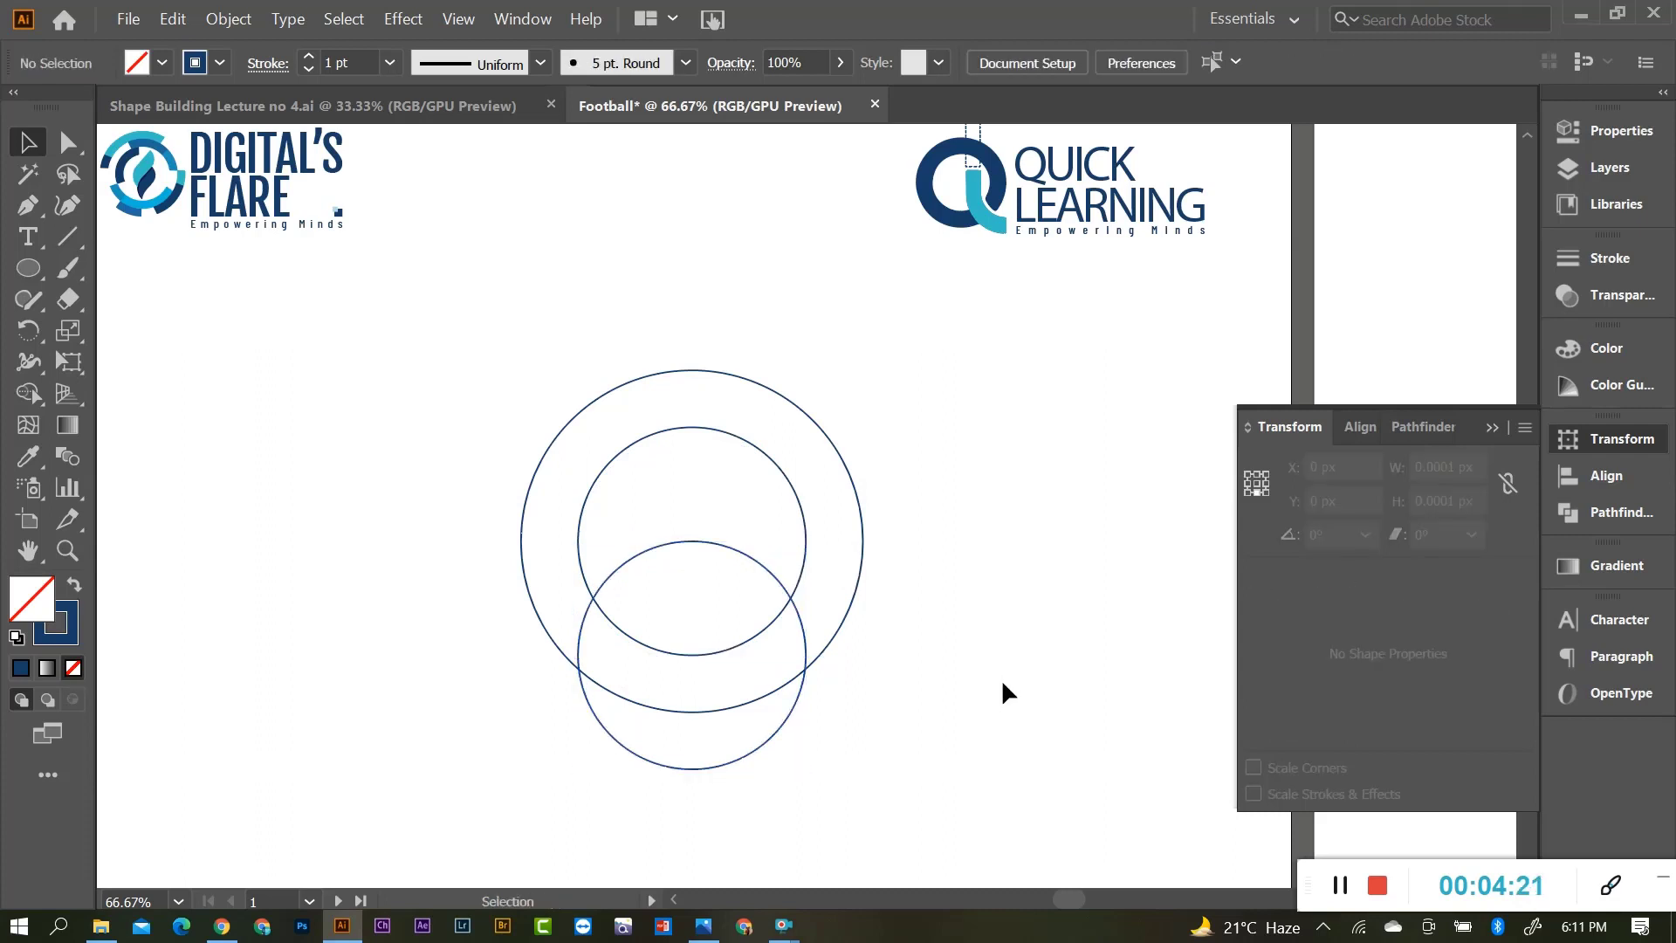
pyautogui.scroll(1, 873, 685)
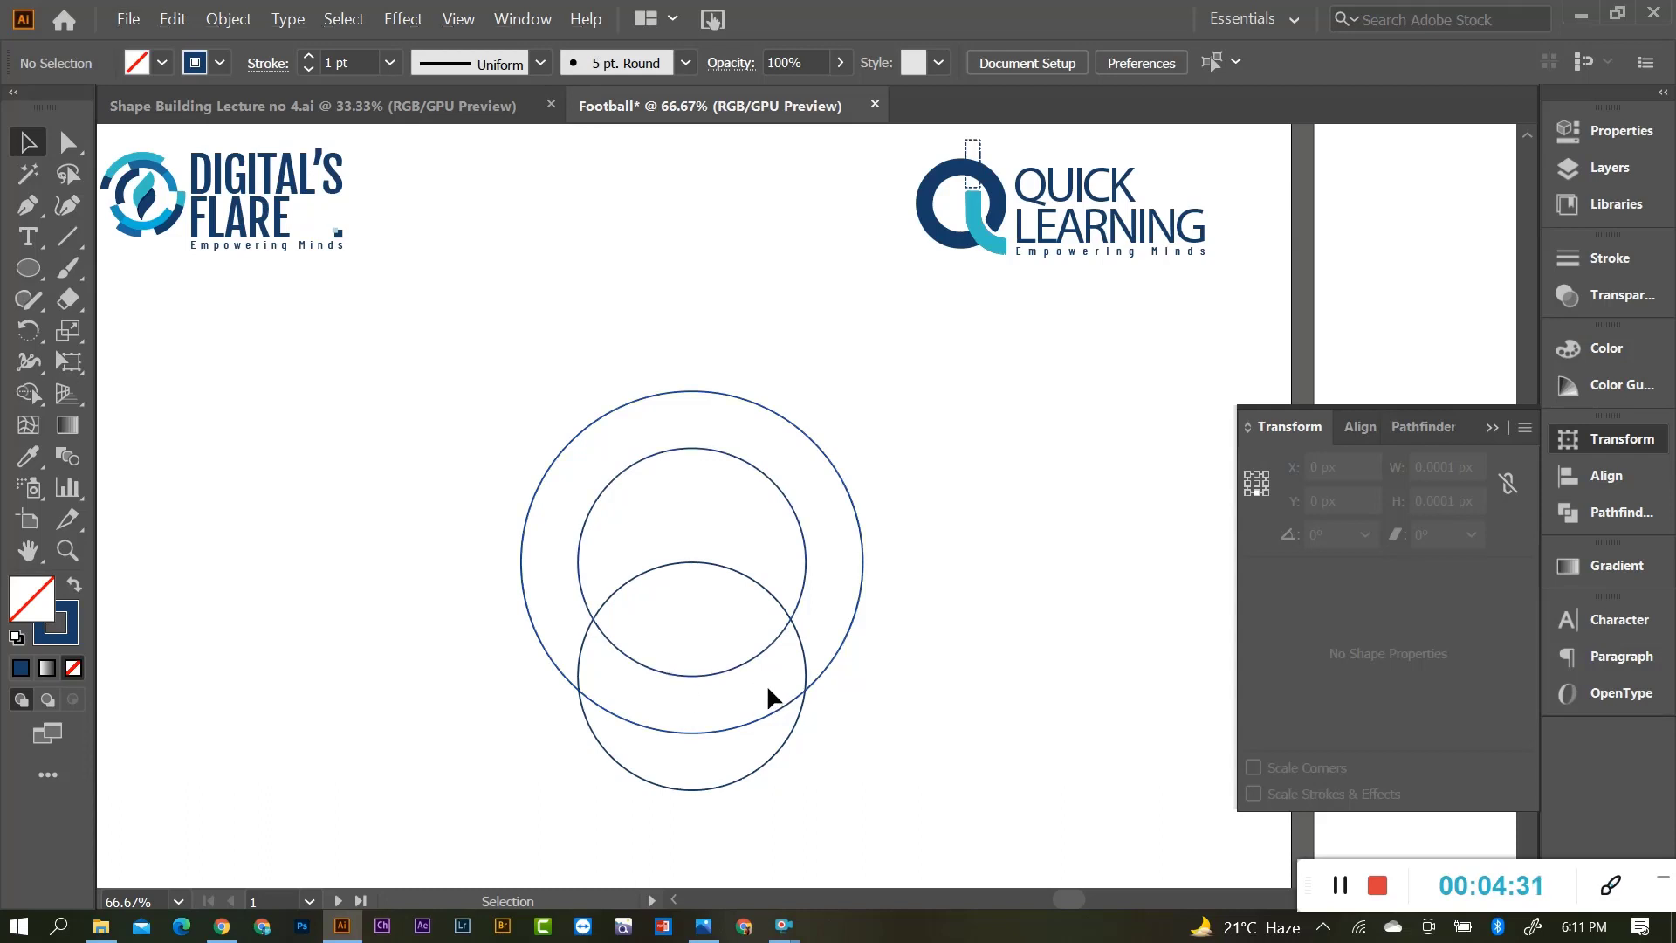
# Draw a 3-sided, 50 px radius polygon left of the circles with the Polygon Tool.
pyautogui.click(40, 266)
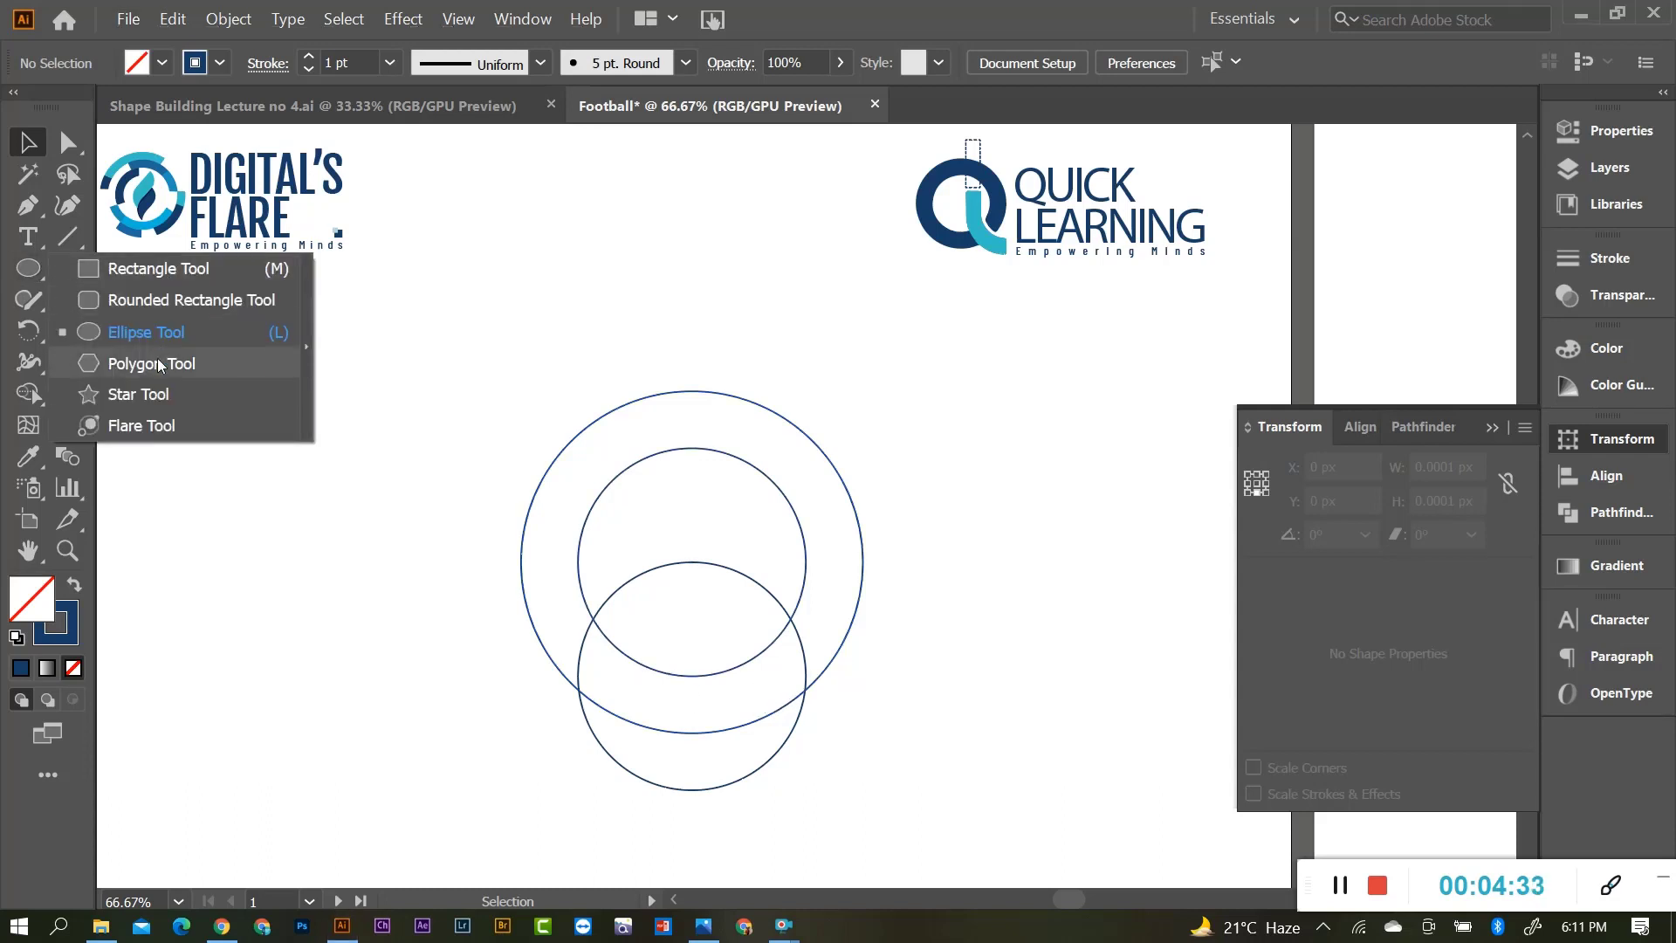
pyautogui.click(131, 364)
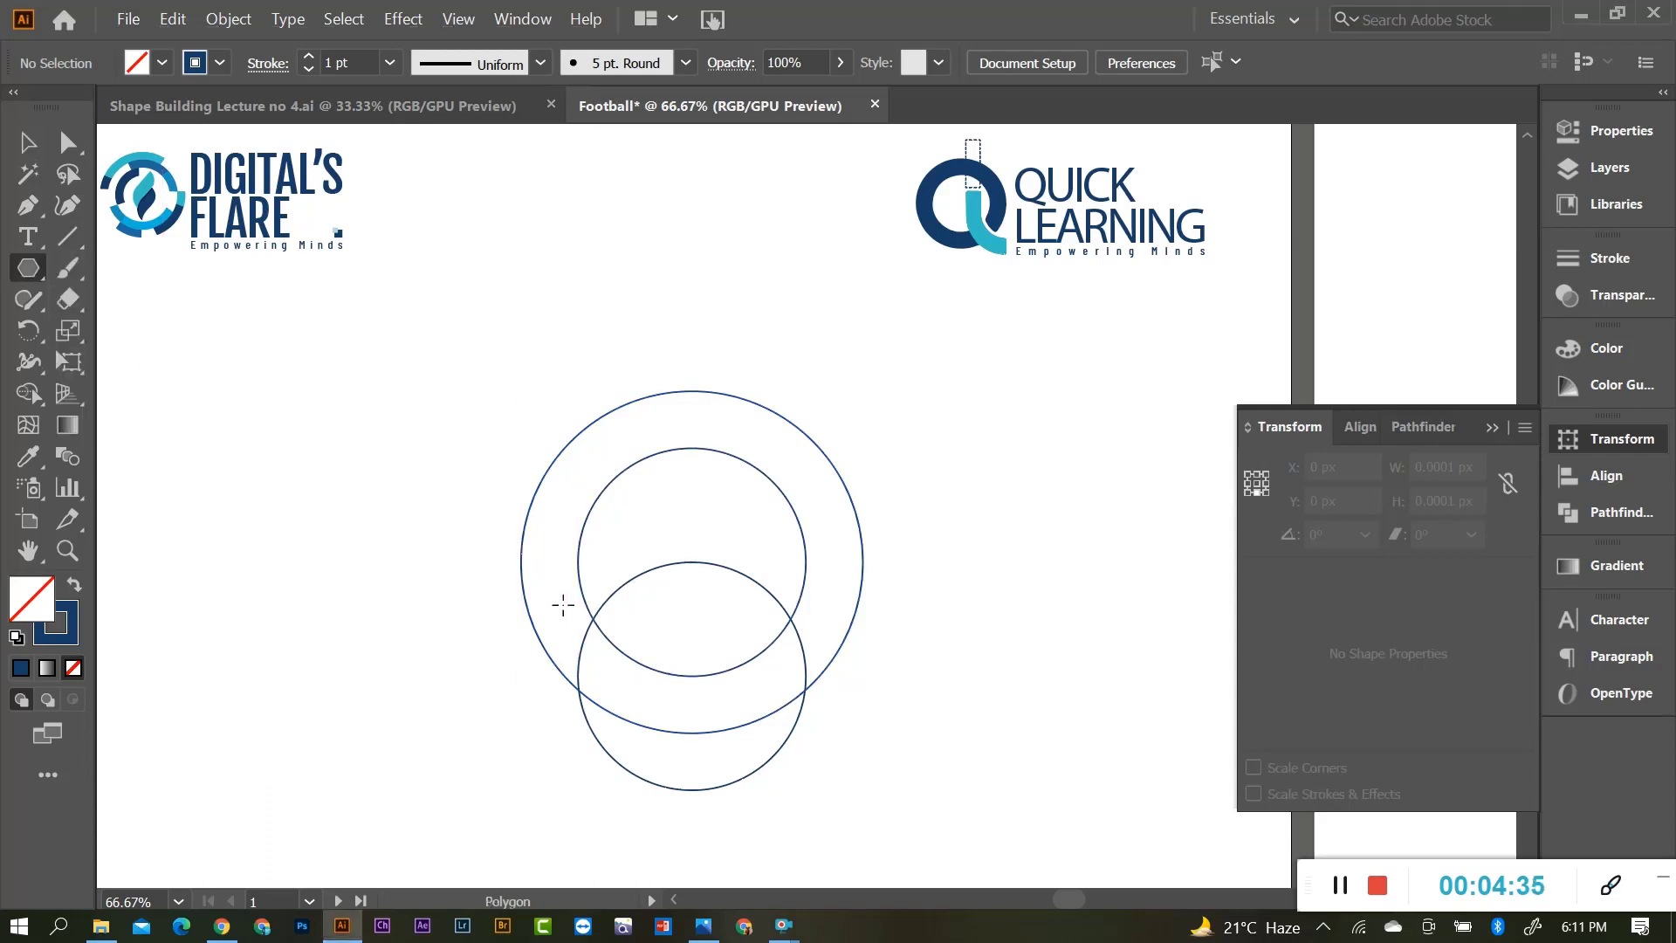
pyautogui.click(413, 574)
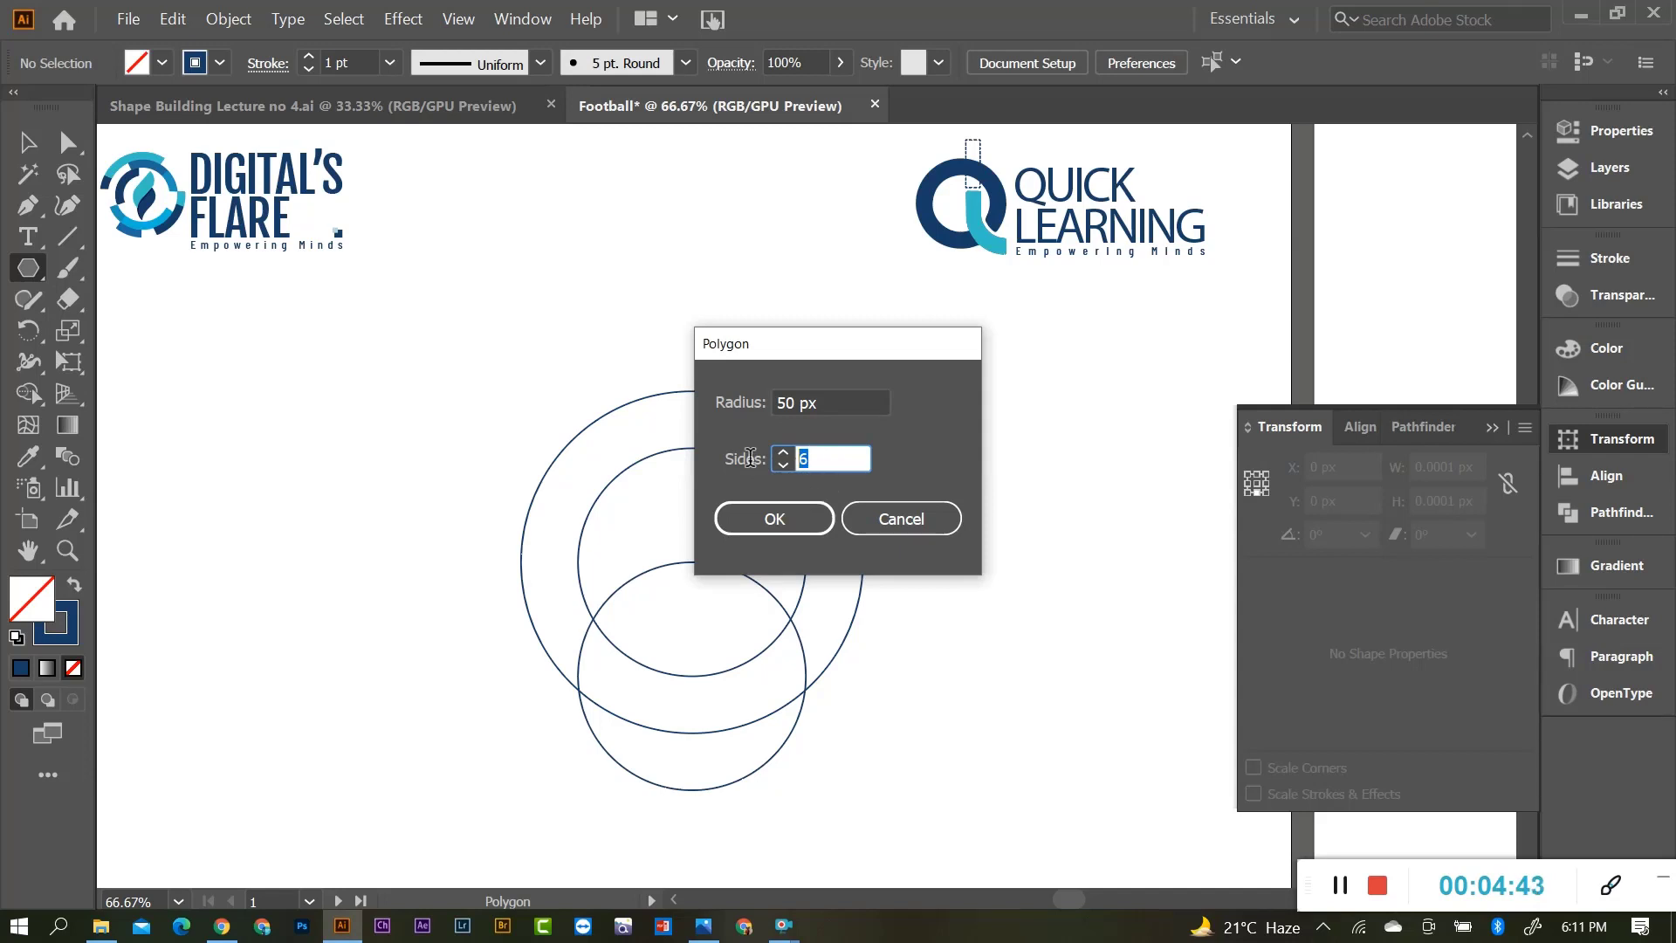
pyautogui.write('3')
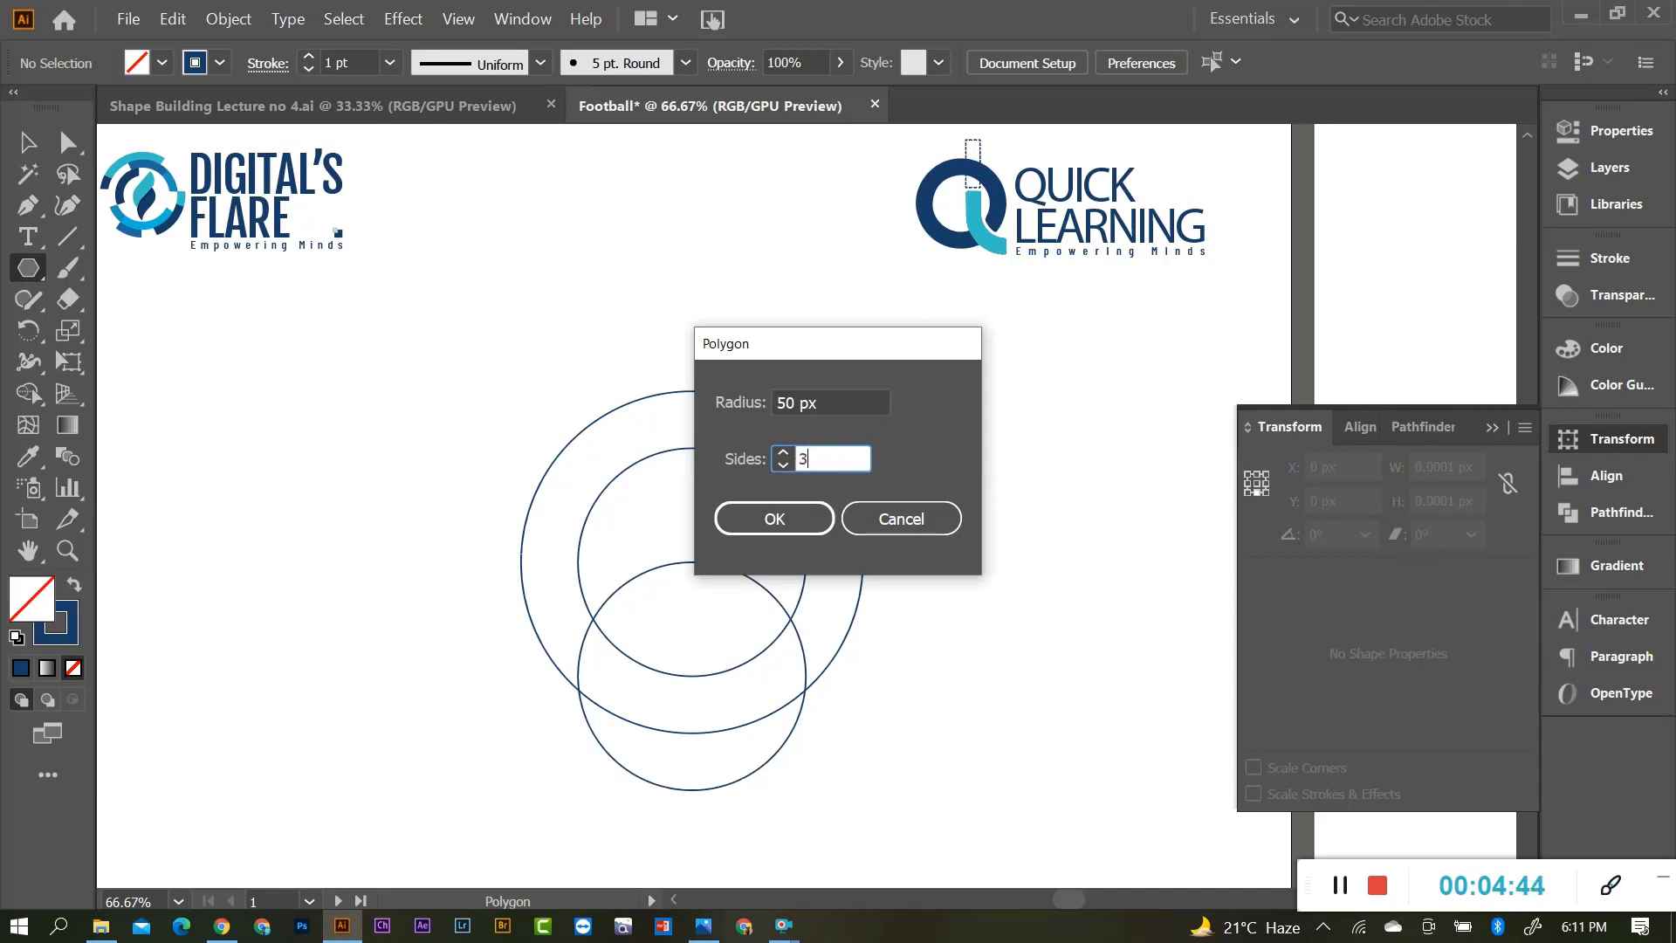
pyautogui.click(775, 518)
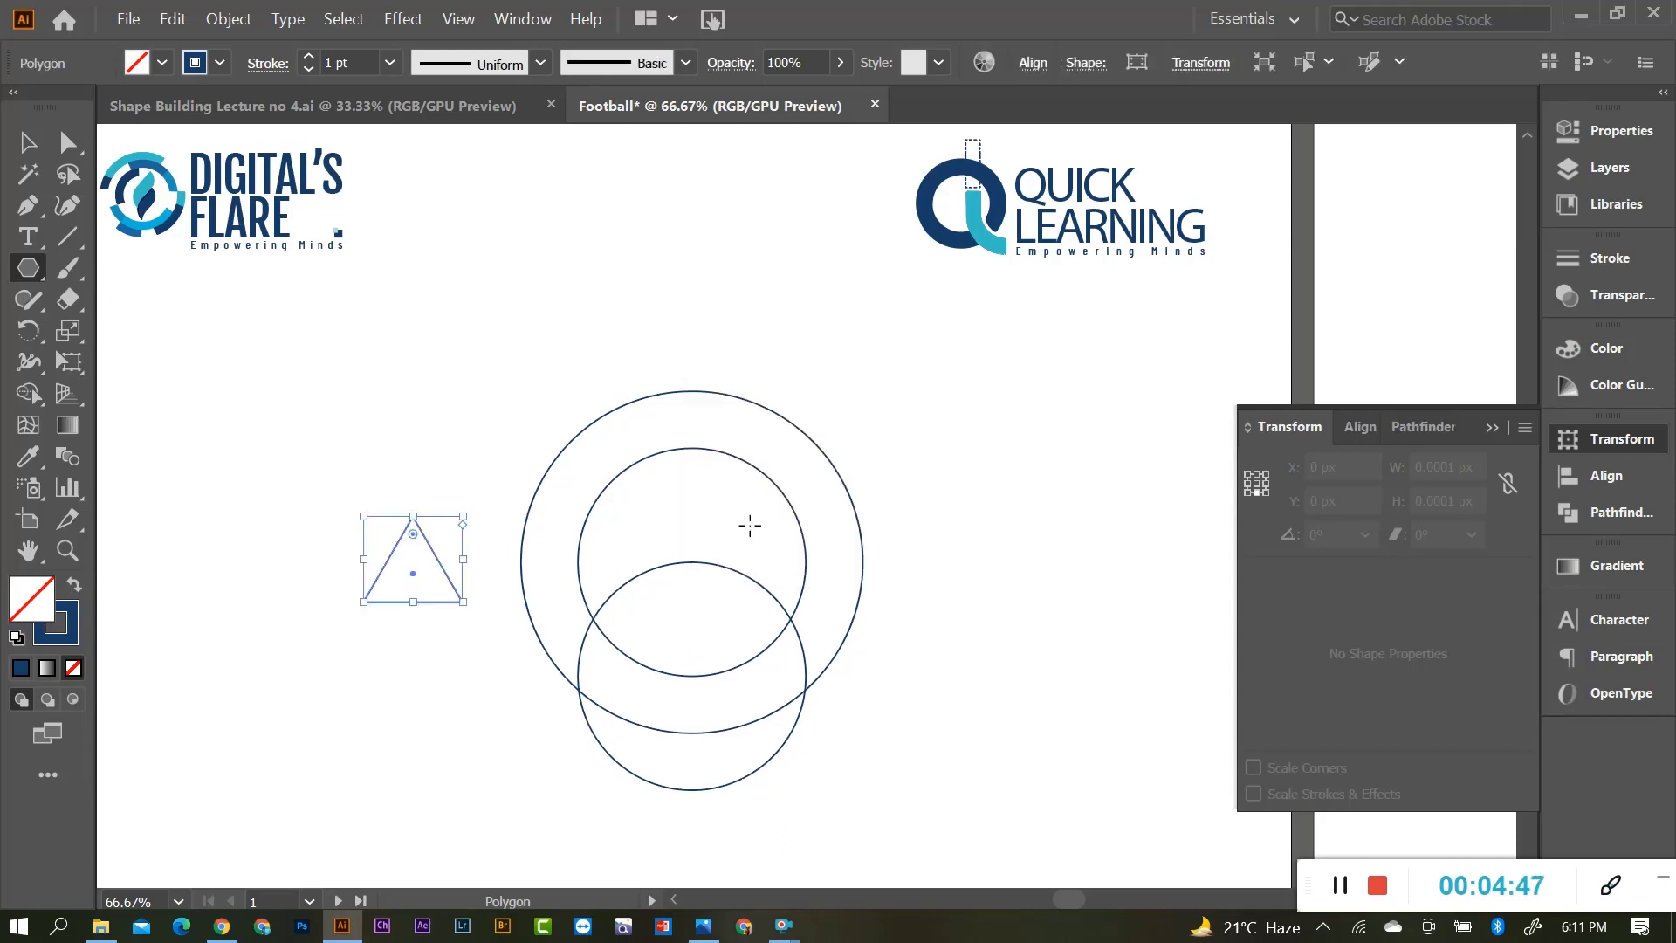
pyautogui.click(29, 142)
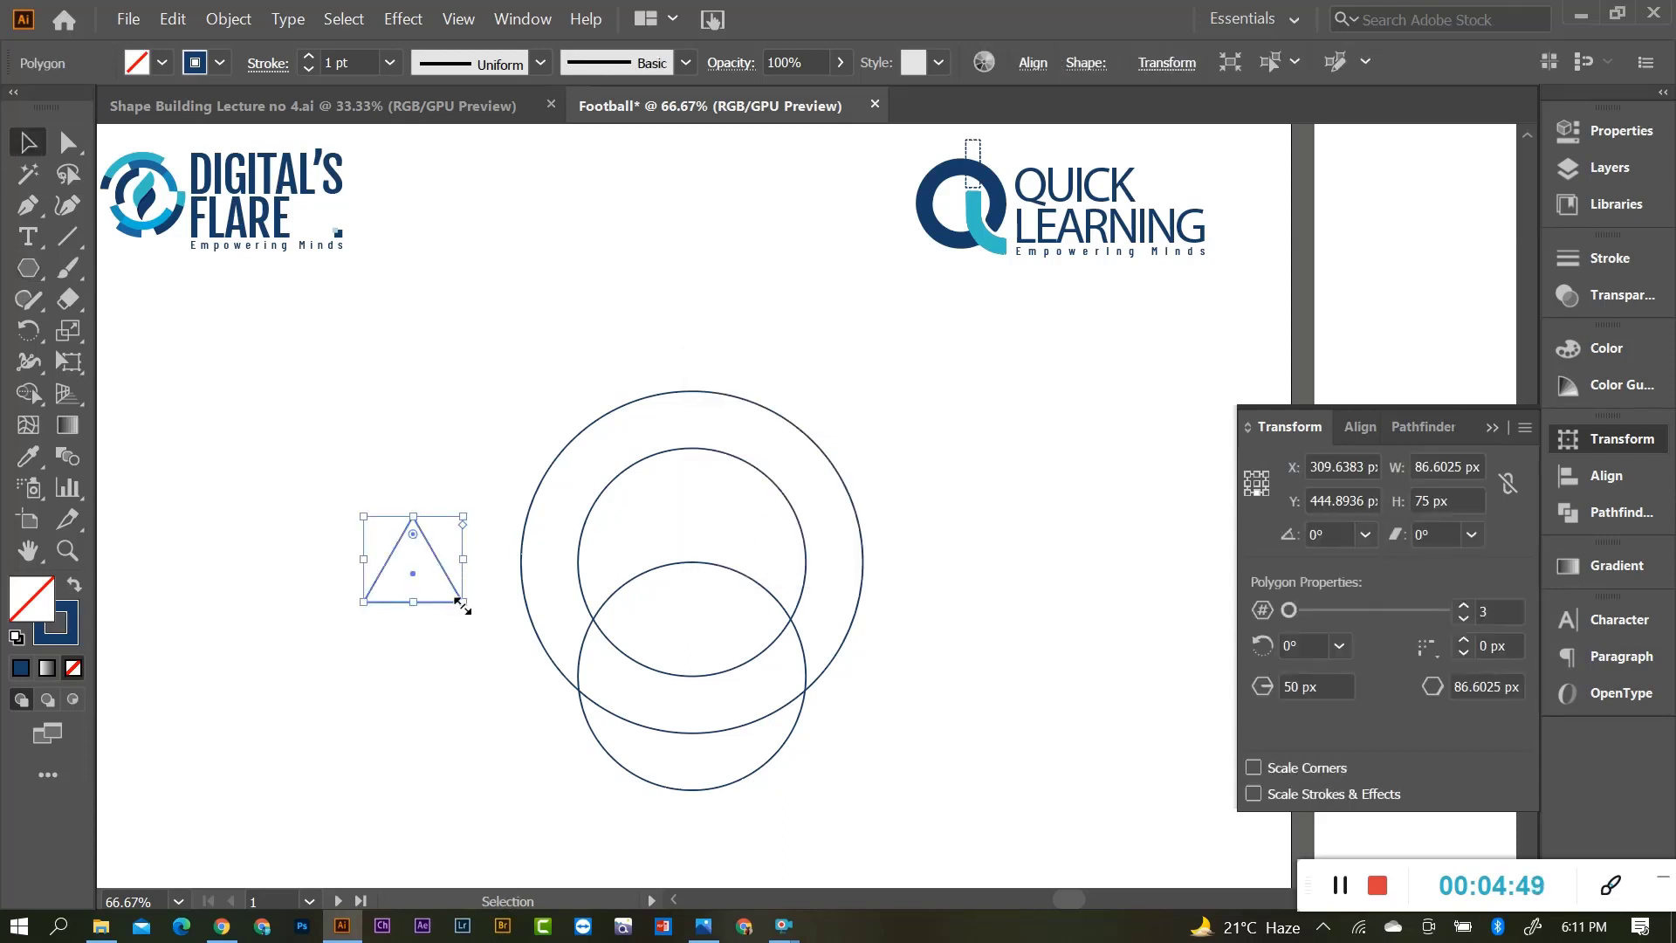
# Move the triangle so its apex snaps to the lower circle's top, then shrink it to 176.58 × 152.925 px.
pyautogui.moveTo(460, 603); pyautogui.dragTo(498, 624)
pyautogui.moveTo(466, 568); pyautogui.dragTo(788, 736)
pyautogui.scroll(3, 733, 682)
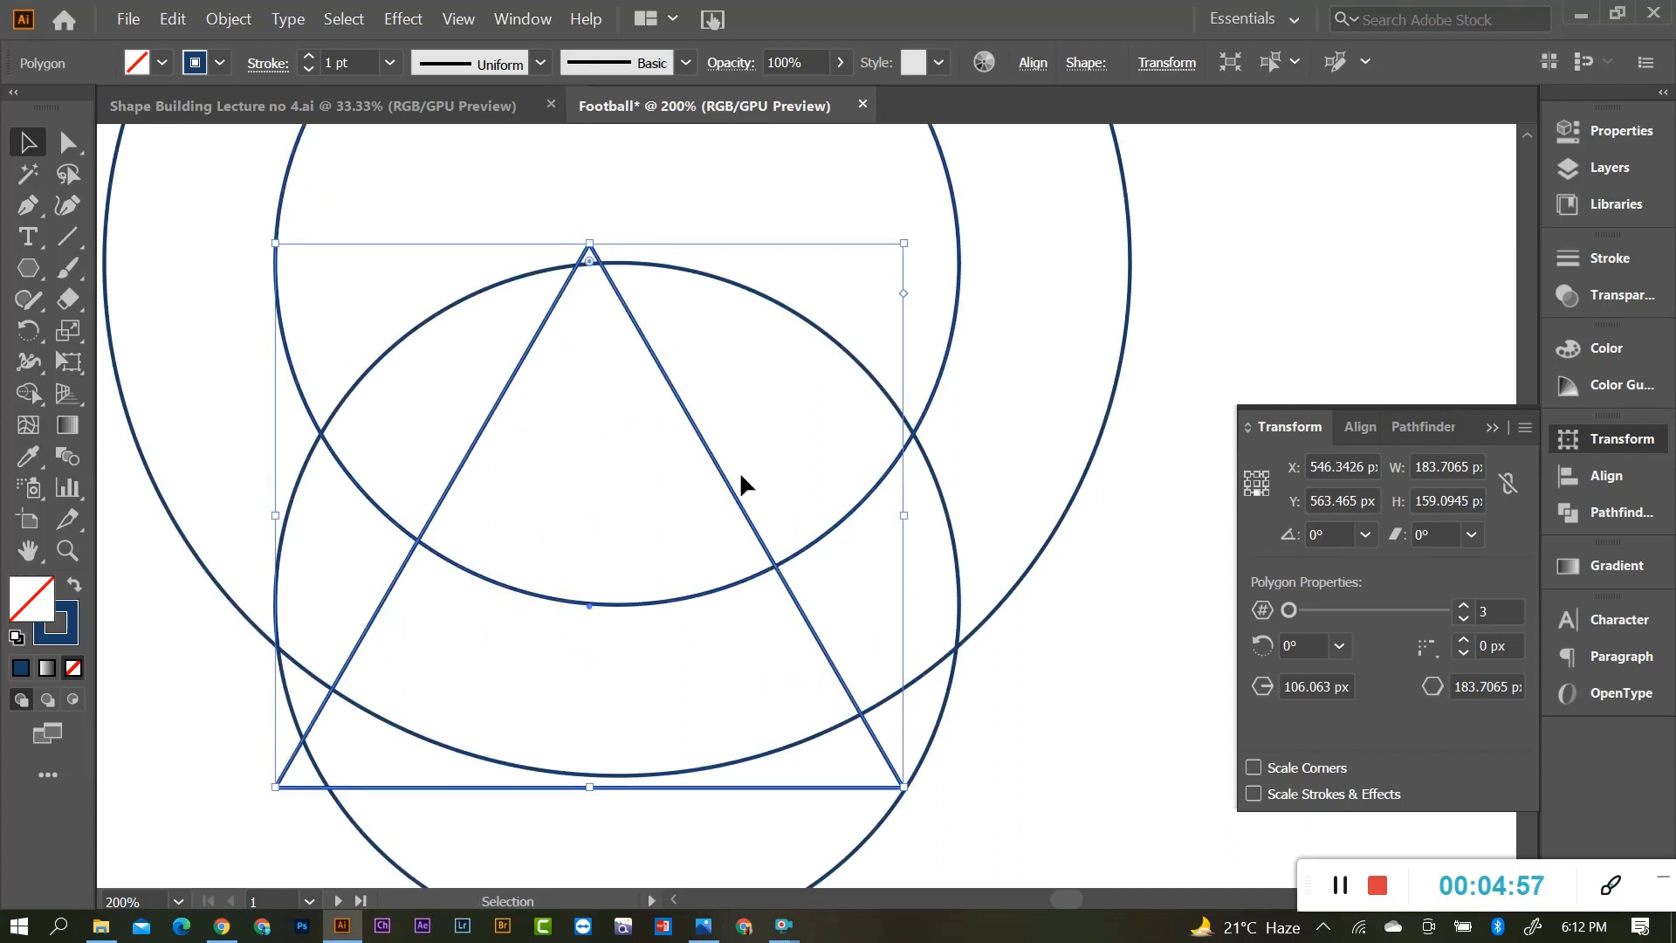
pyautogui.moveTo(662, 363); pyautogui.dragTo(689, 381)
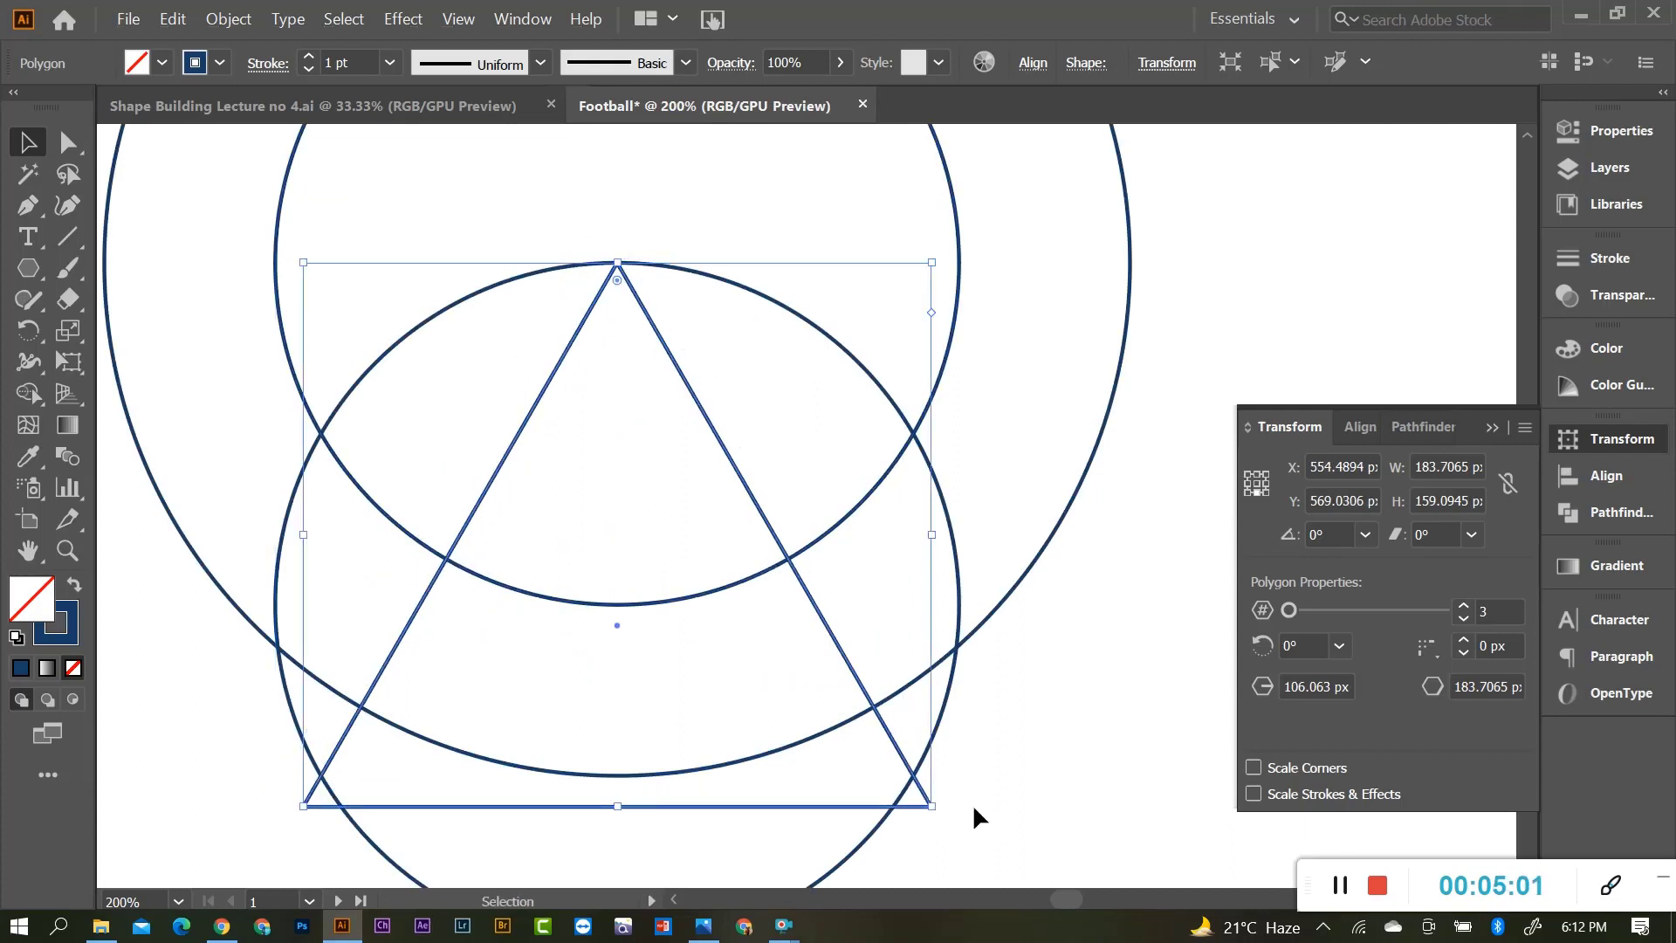
pyautogui.moveTo(931, 806); pyautogui.dragTo(913, 789)
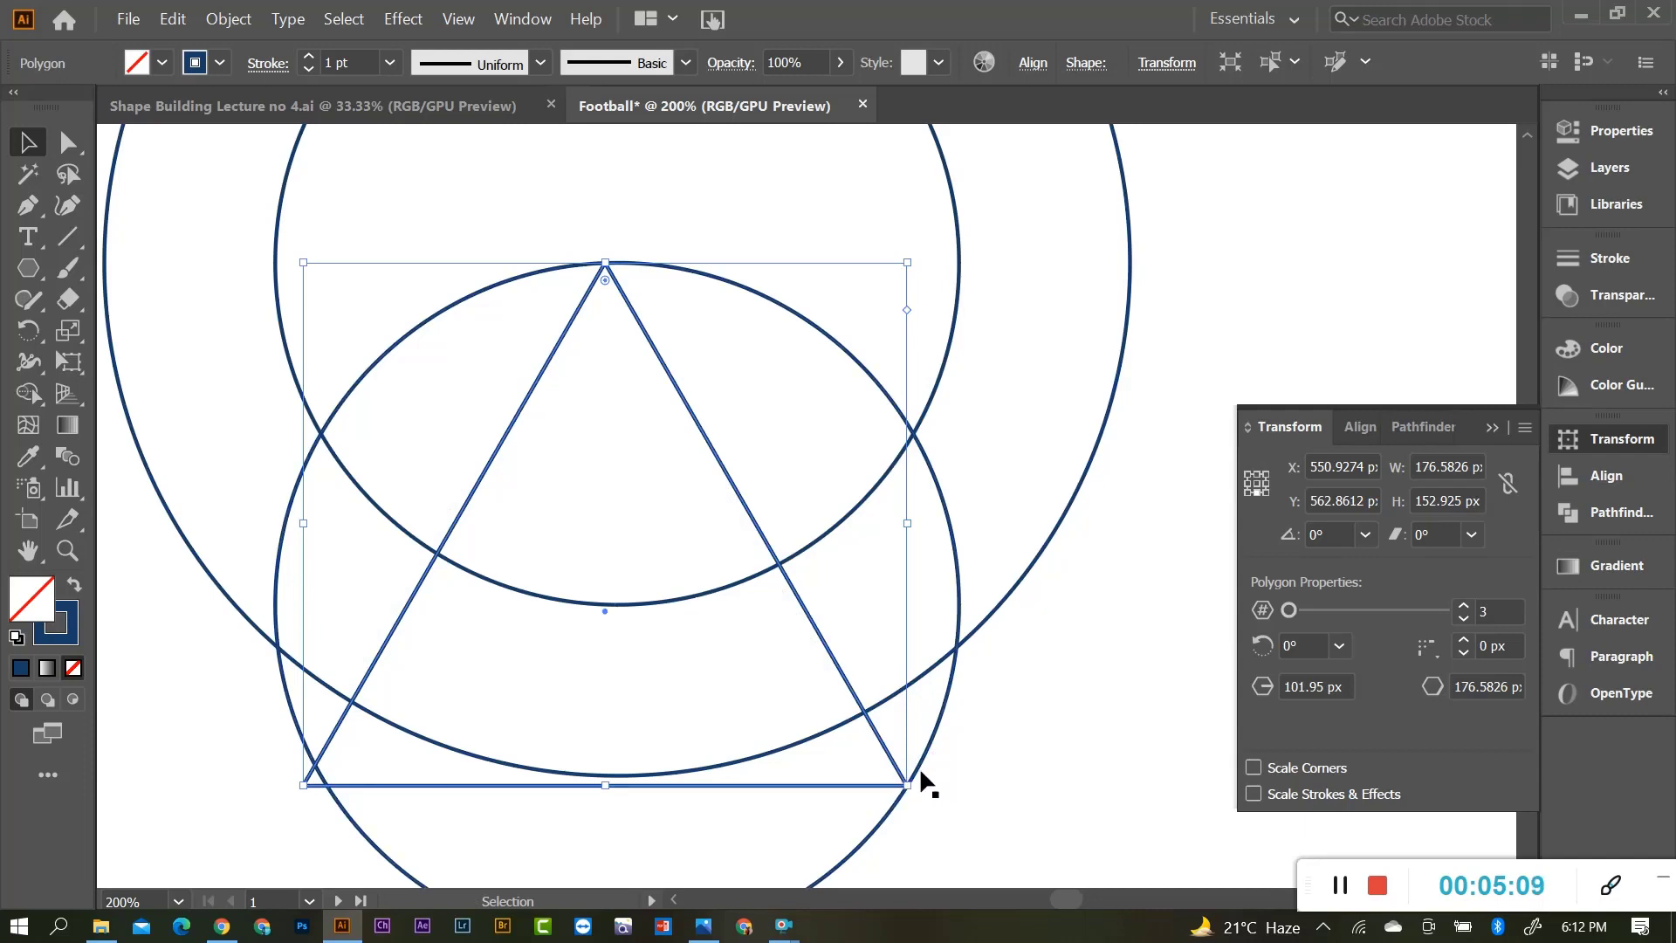
pyautogui.scroll(1, 301, 796)
pyautogui.scroll(2, 301, 797)
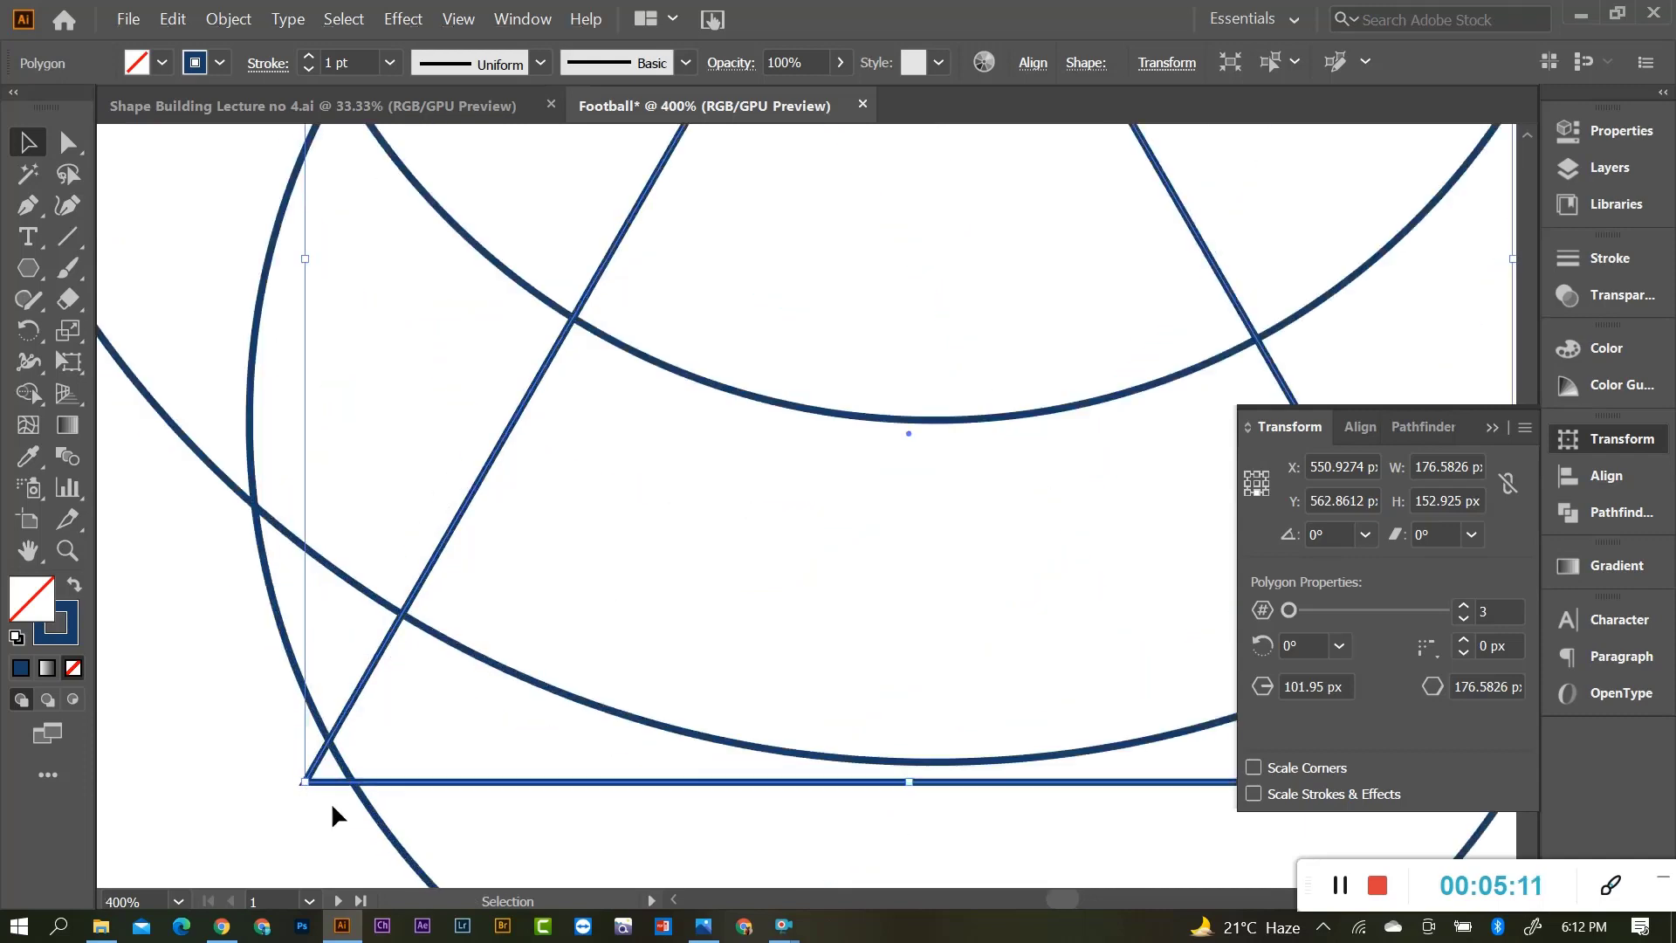
# Pull the triangle's bottom-left corner onto the lower circle.
pyautogui.moveTo(305, 781); pyautogui.dragTo(337, 766)
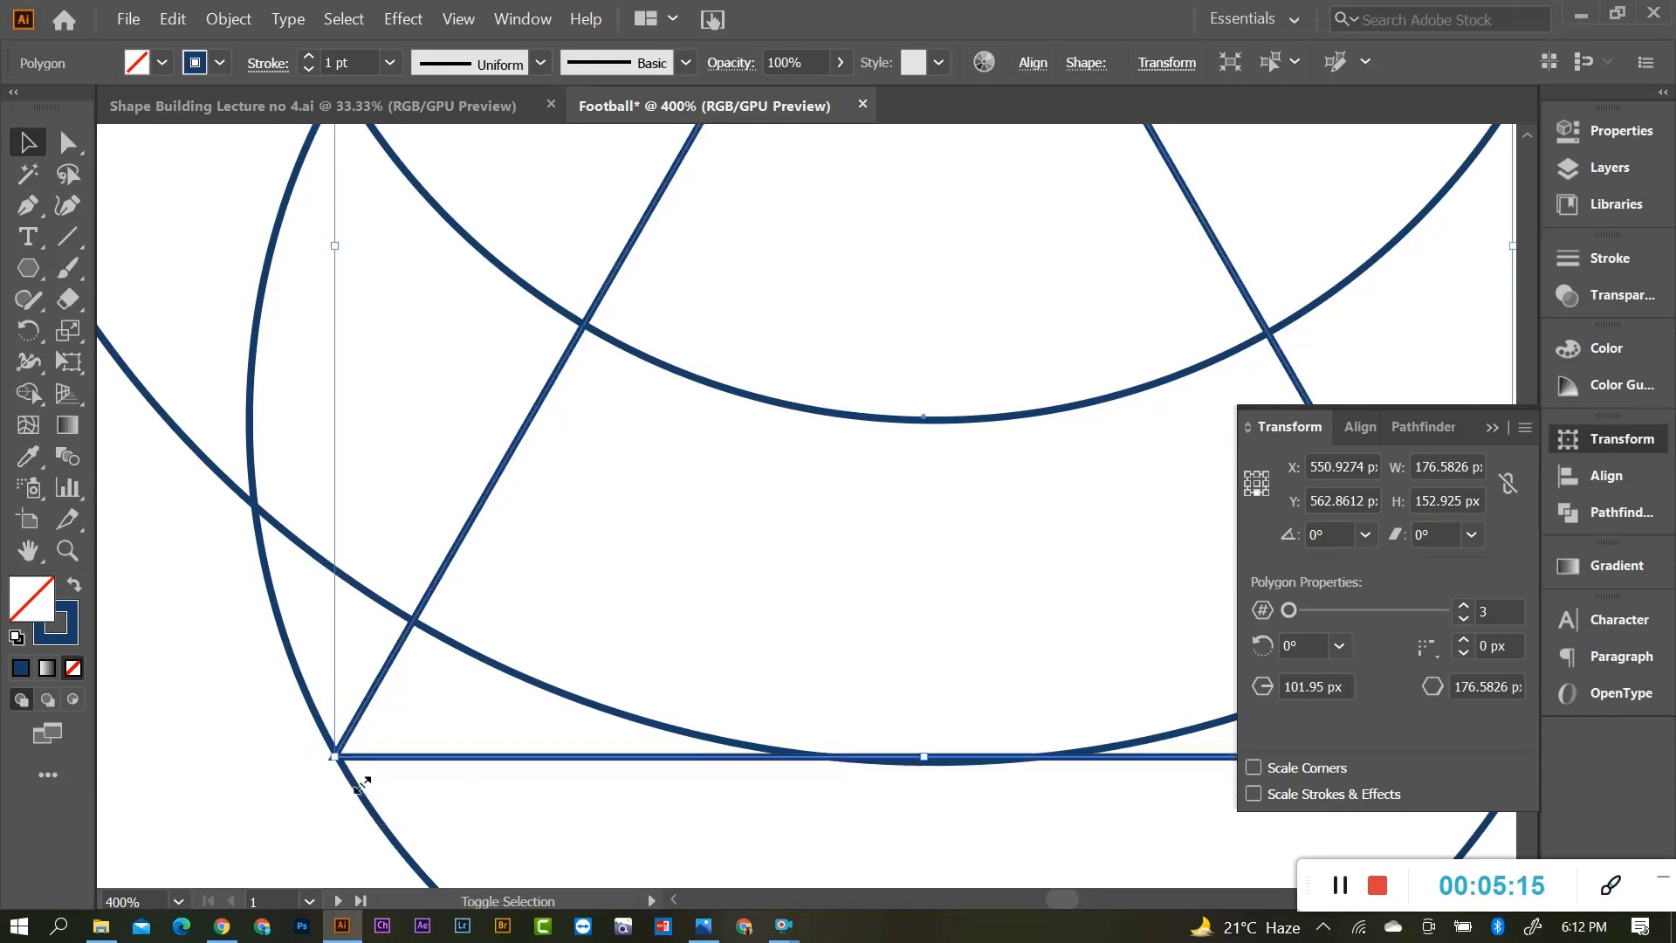
pyautogui.click(585, 773)
pyautogui.scroll(-3, 606, 756)
pyautogui.scroll(2, 723, 373)
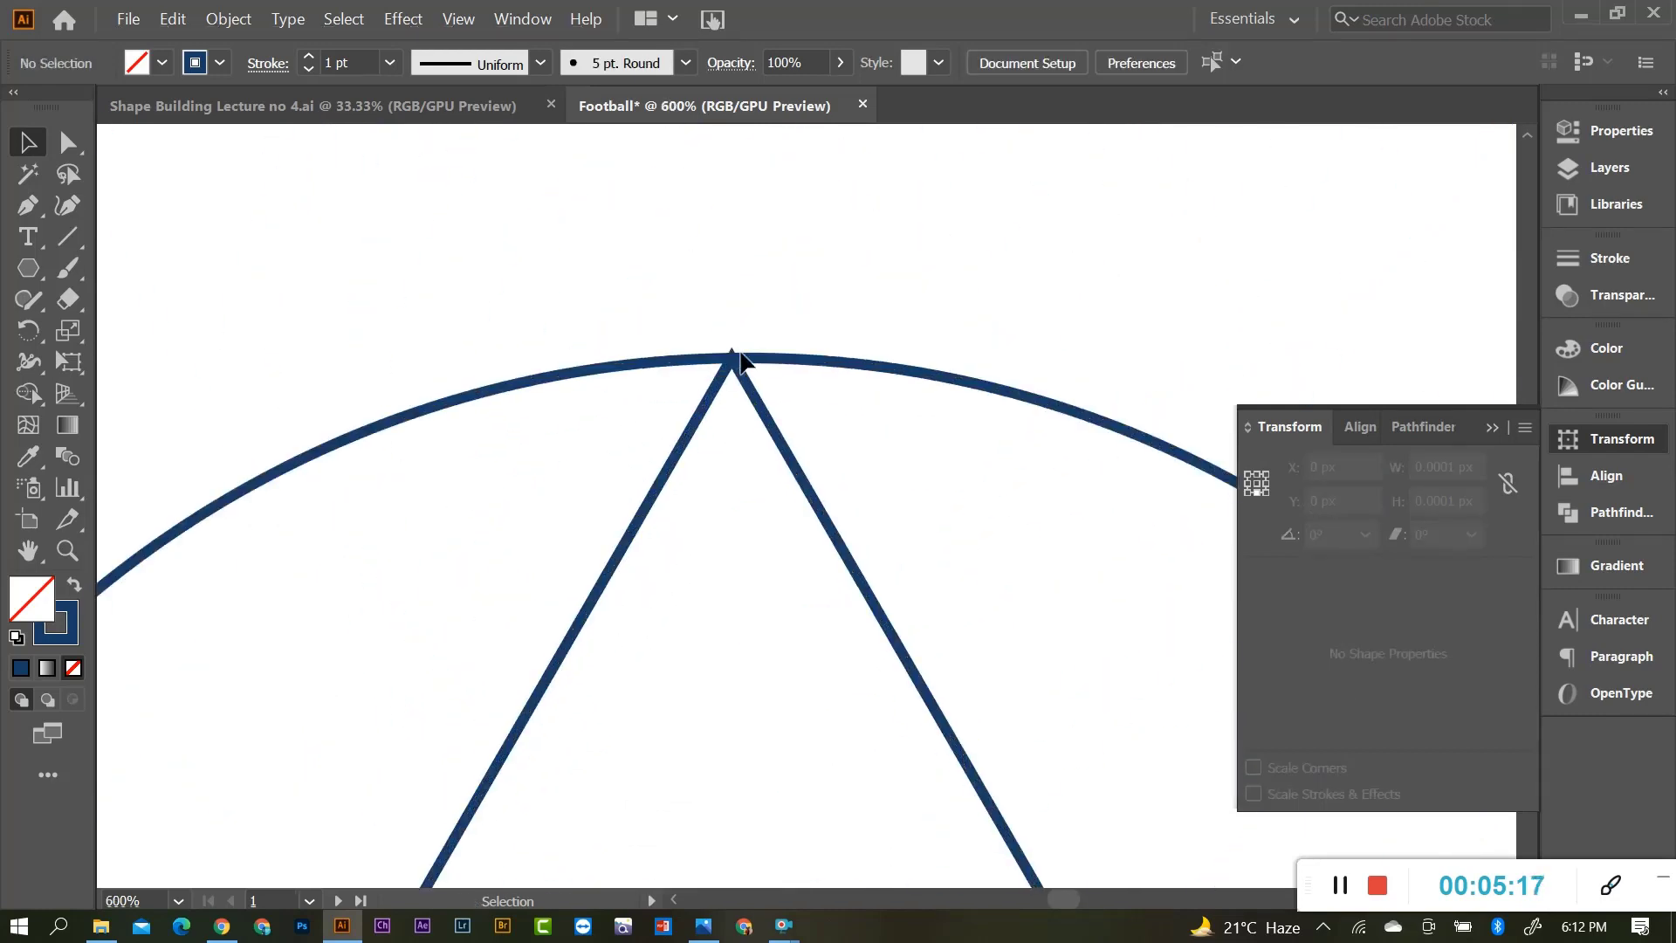
pyautogui.scroll(-2, 751, 397)
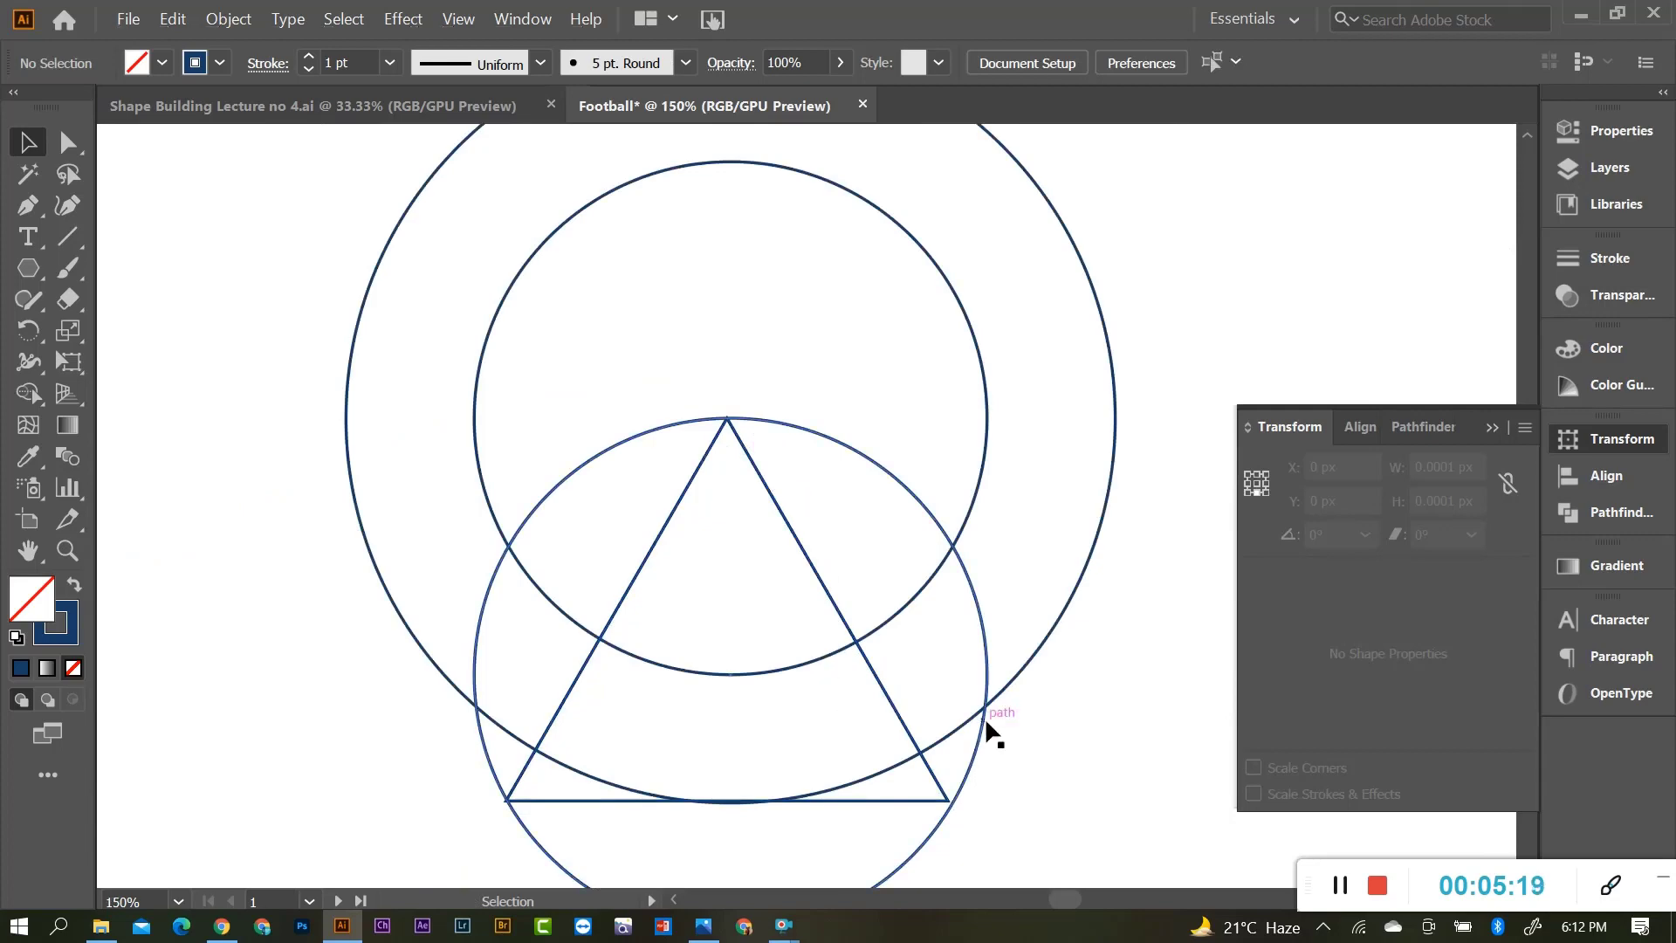
pyautogui.scroll(-1, 856, 620)
pyautogui.scroll(2, 789, 559)
pyautogui.scroll(-1, 707, 349)
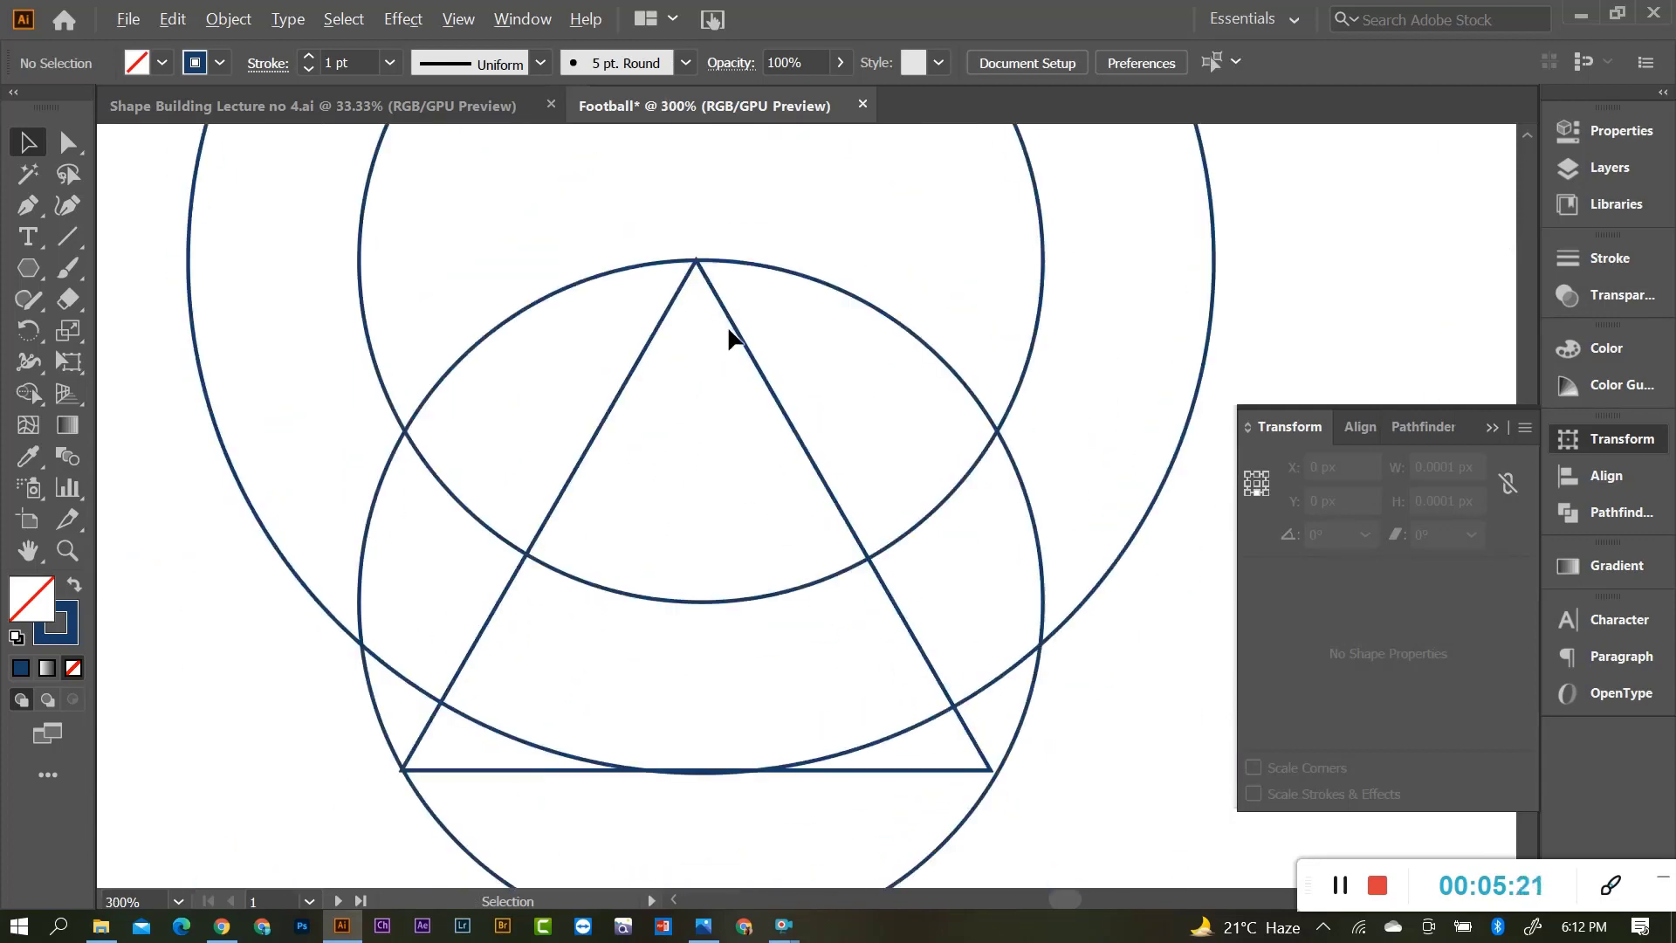
# Select the two upper concentric circles together to check their placement.
pyautogui.click(736, 325)
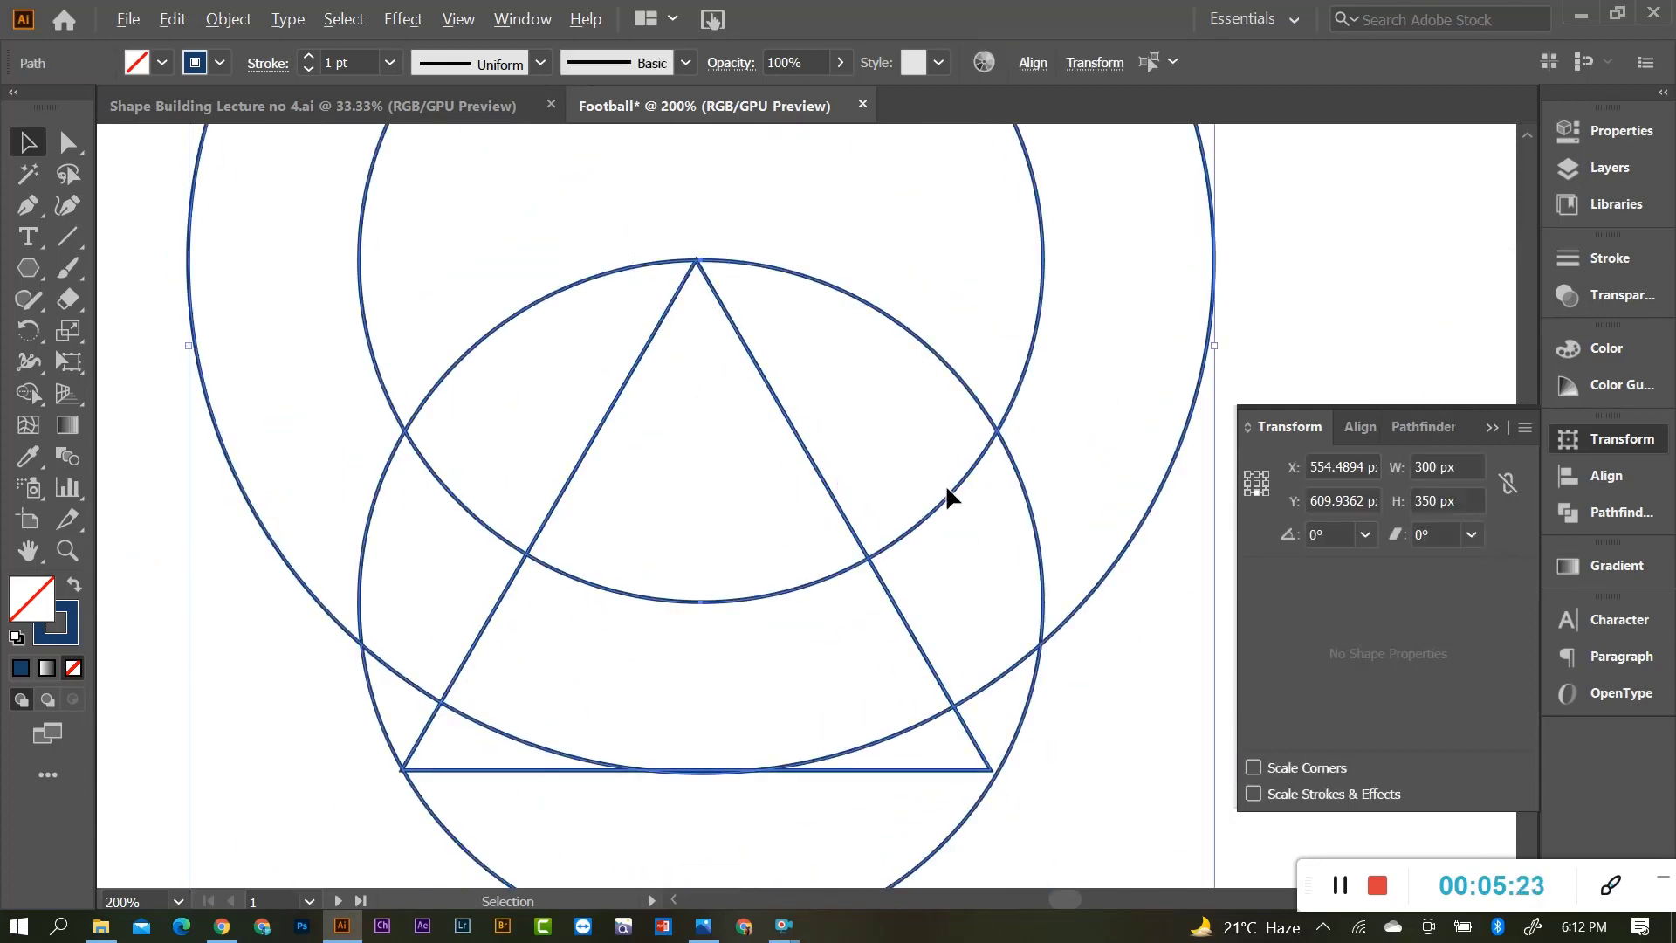
pyautogui.scroll(-1, 946, 483)
pyautogui.moveTo(1139, 243); pyautogui.dragTo(1003, 309)
pyautogui.click(1004, 309)
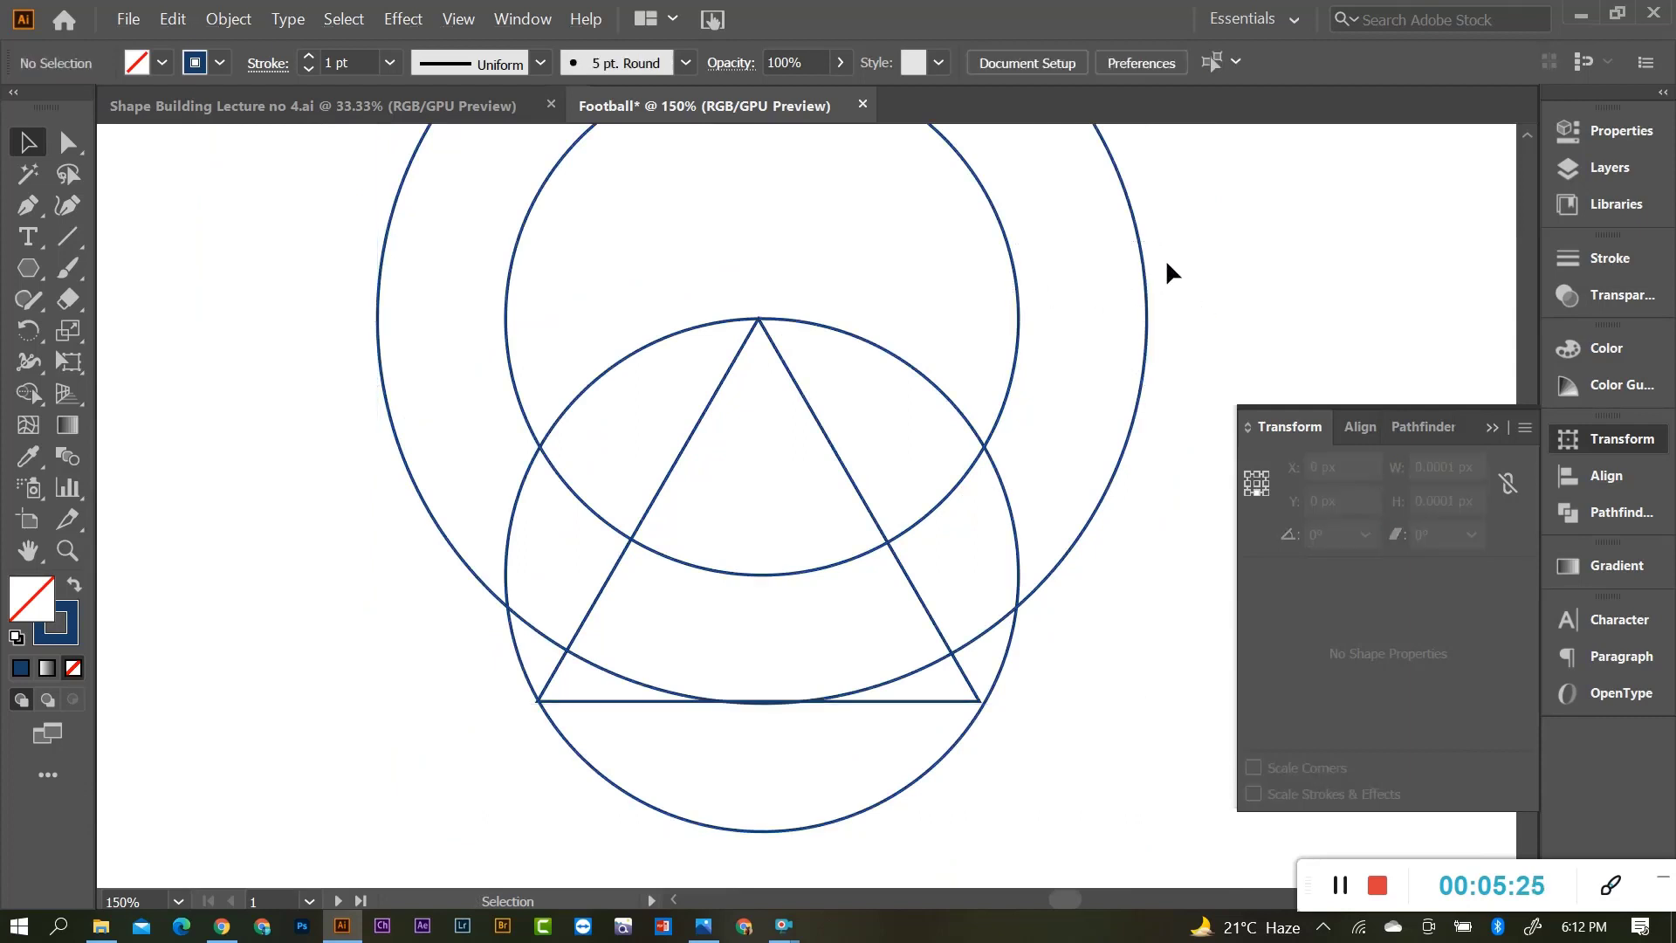
pyautogui.moveTo(1165, 246); pyautogui.dragTo(978, 298)
pyautogui.scroll(3, 1015, 327)
pyautogui.scroll(1, 928, 424)
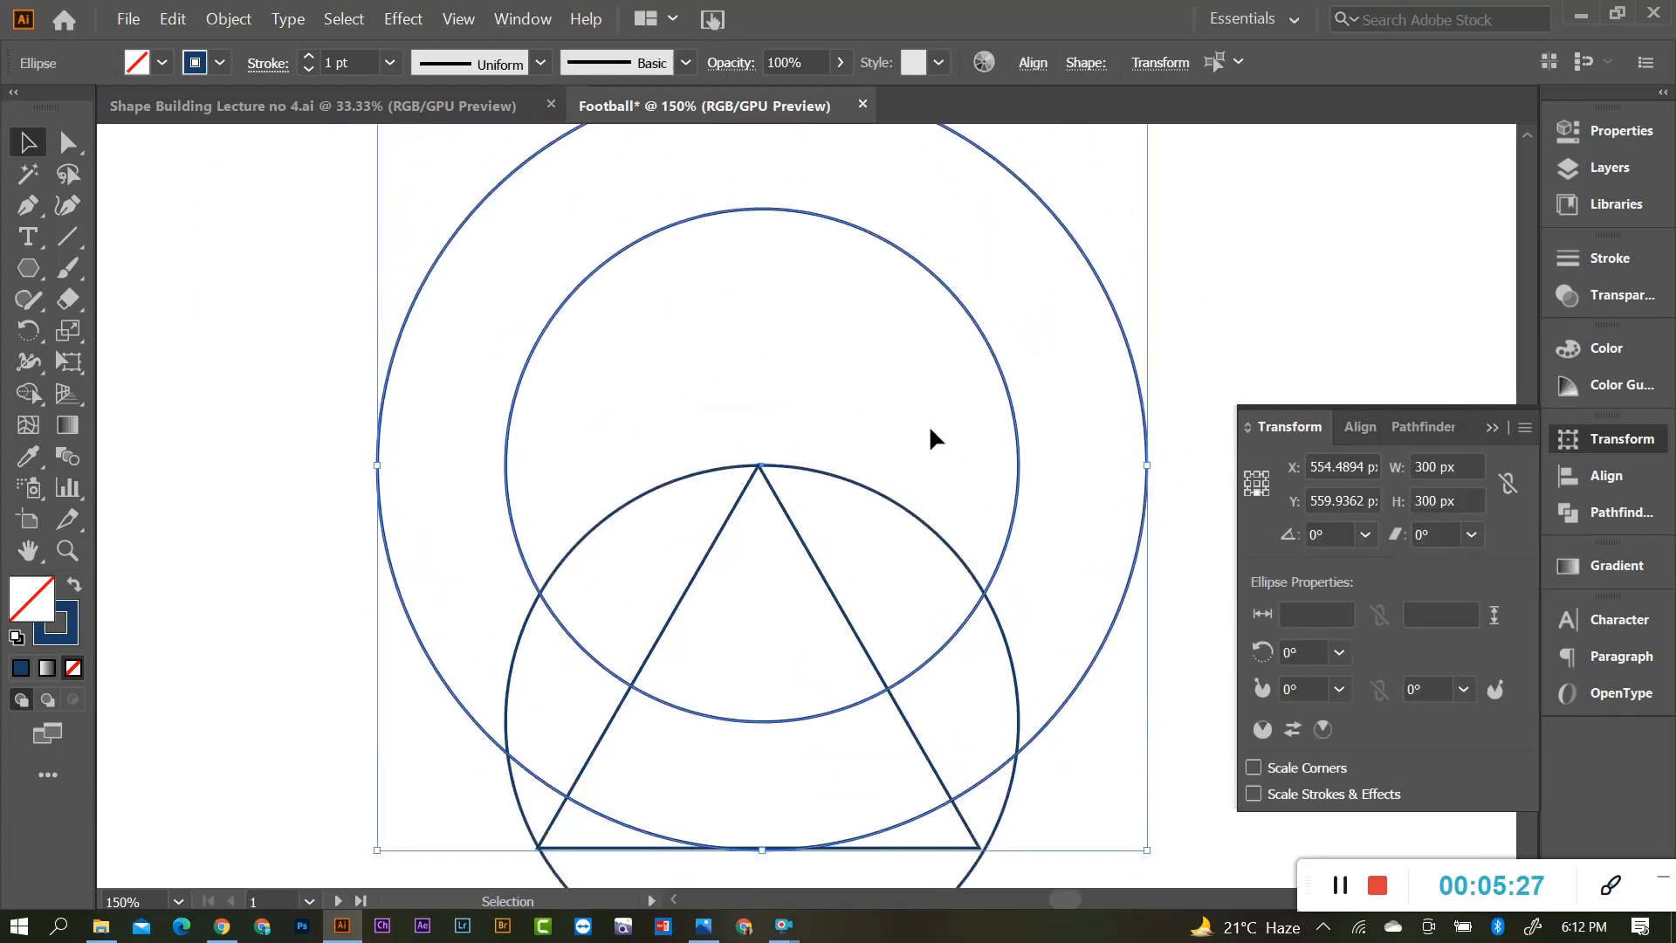
pyautogui.scroll(-1, 886, 456)
pyautogui.scroll(1, 1022, 471)
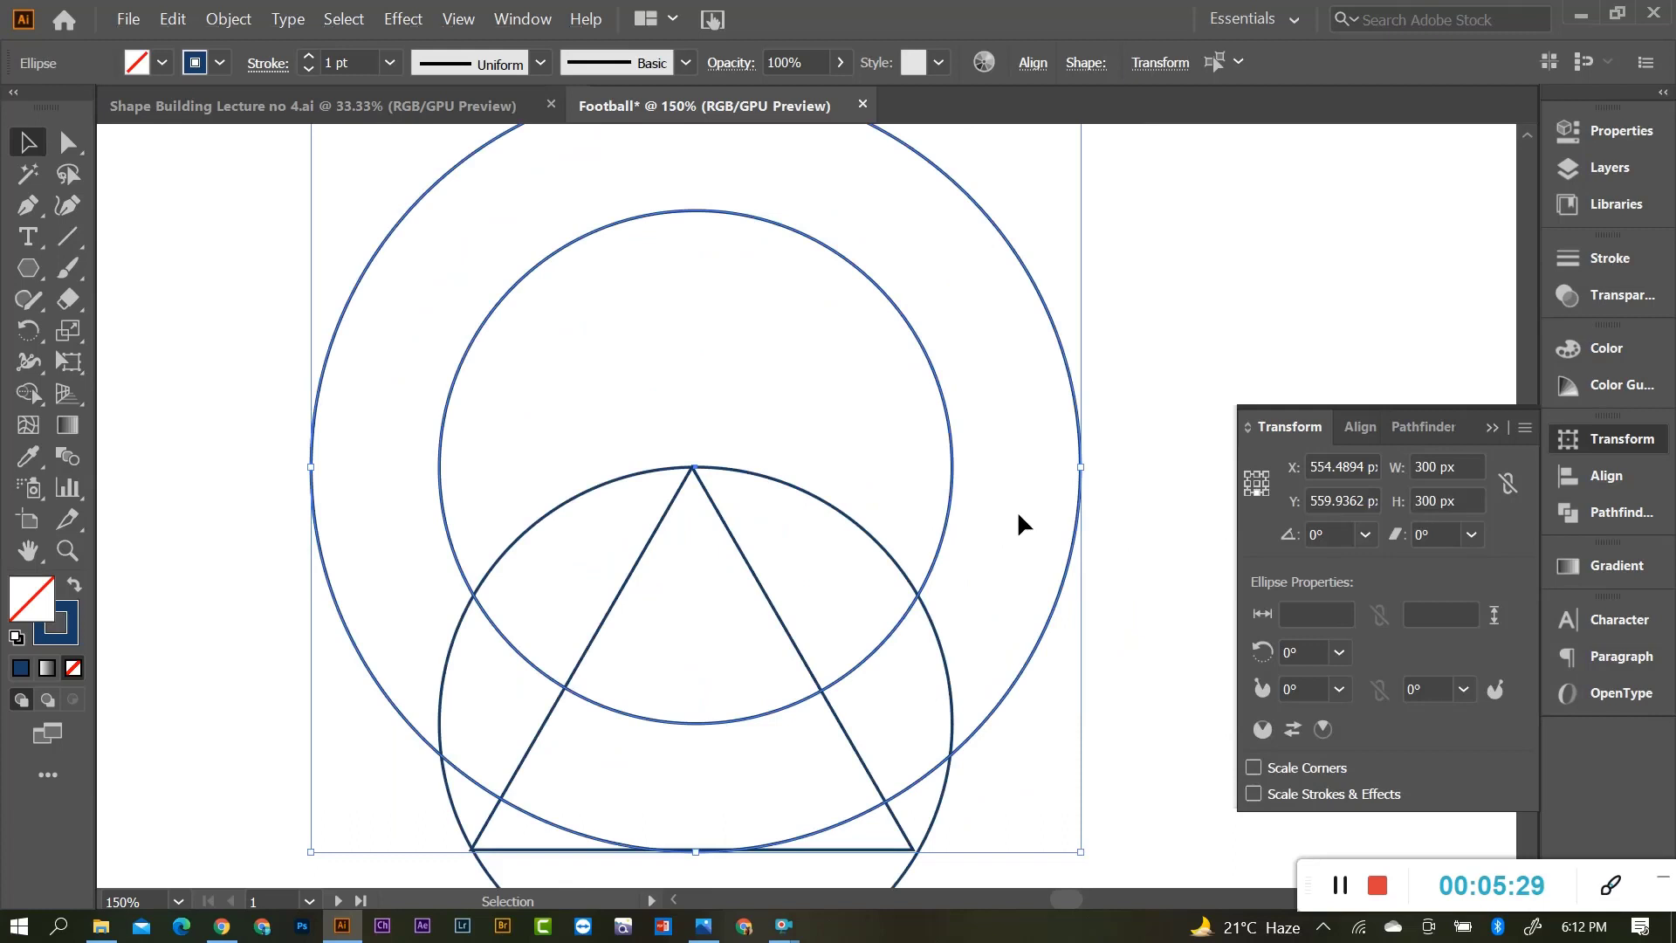
pyautogui.click(1024, 496)
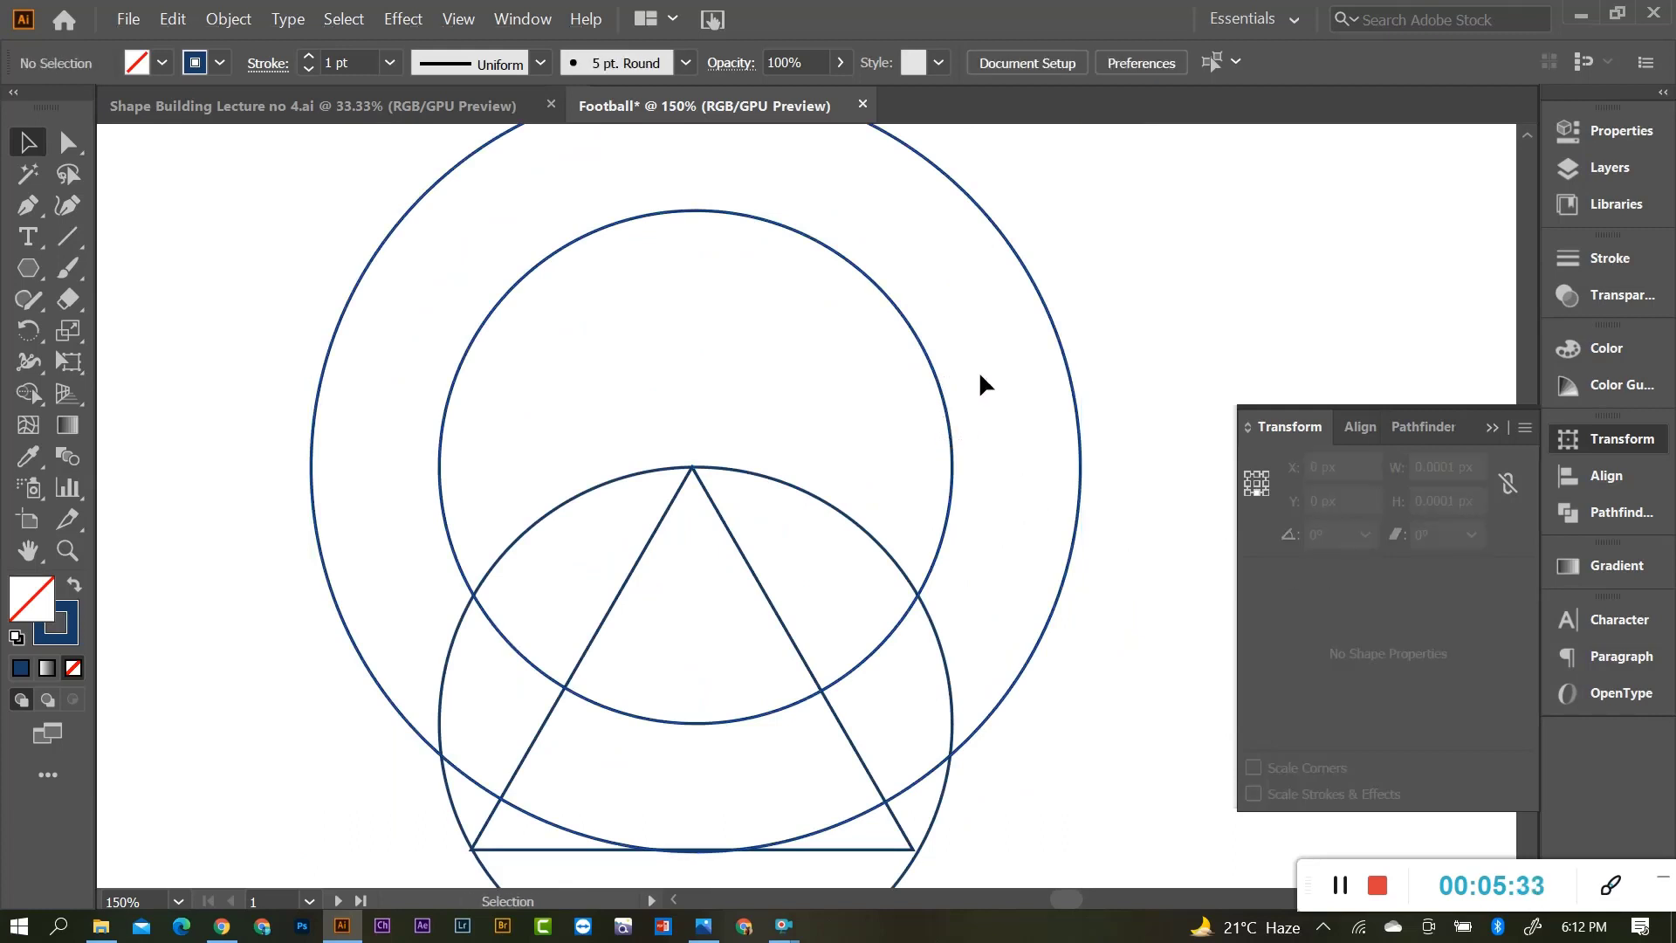
pyautogui.scroll(-2, 741, 491)
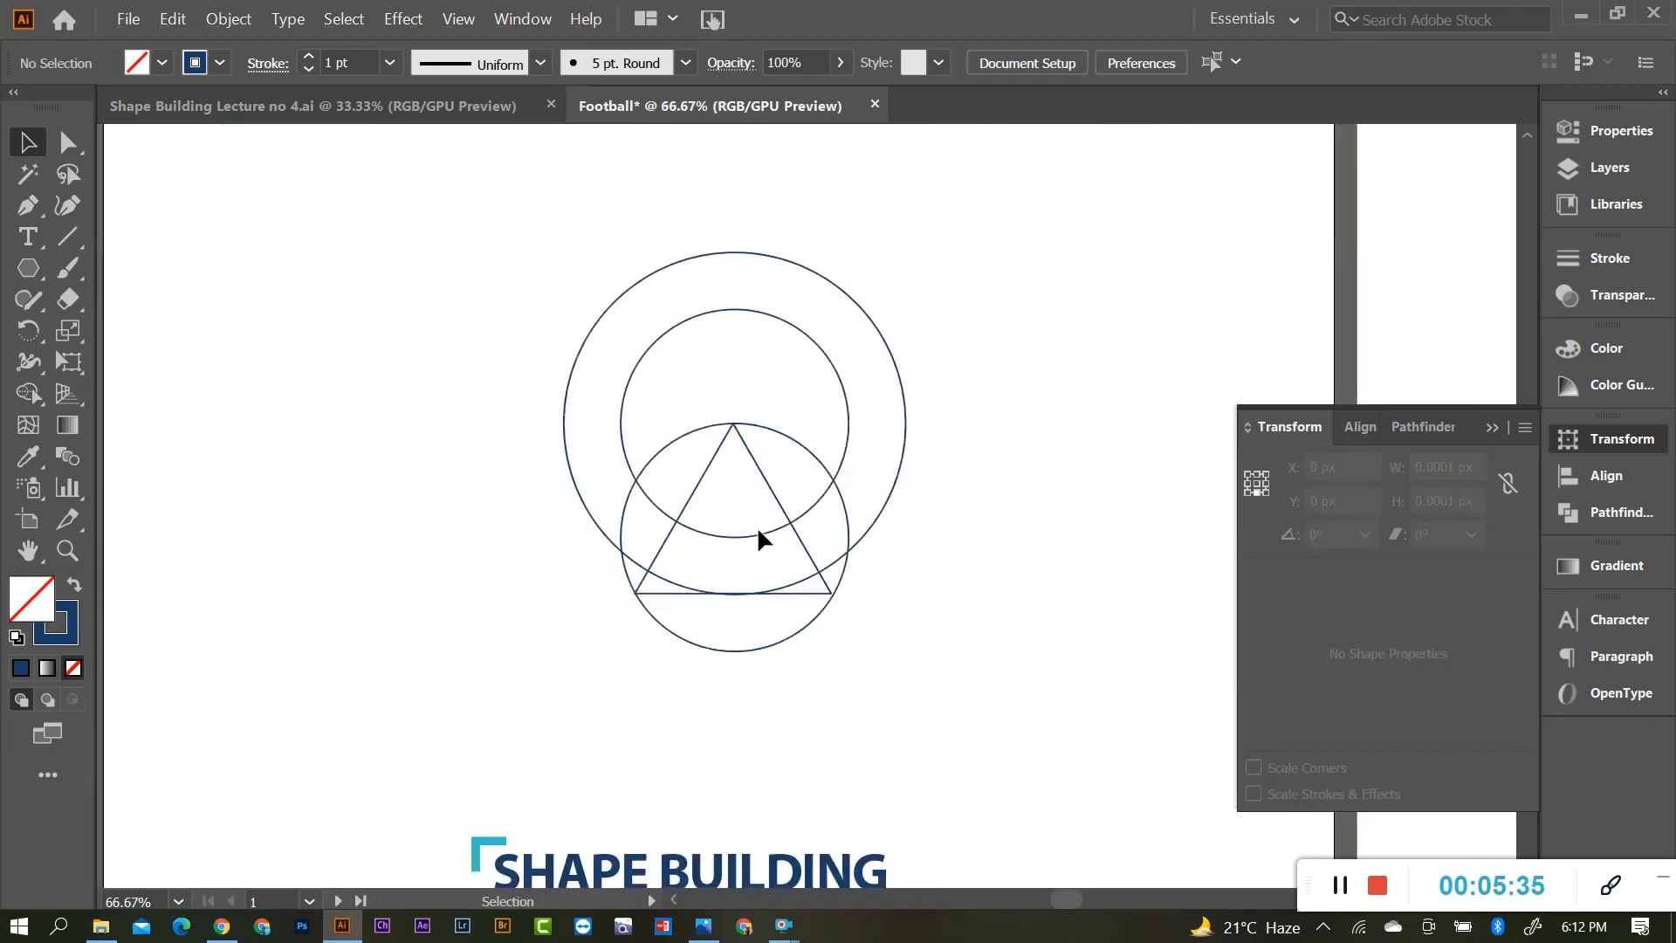
pyautogui.scroll(1, 760, 535)
pyautogui.scroll(2, 748, 550)
pyautogui.scroll(1, 742, 561)
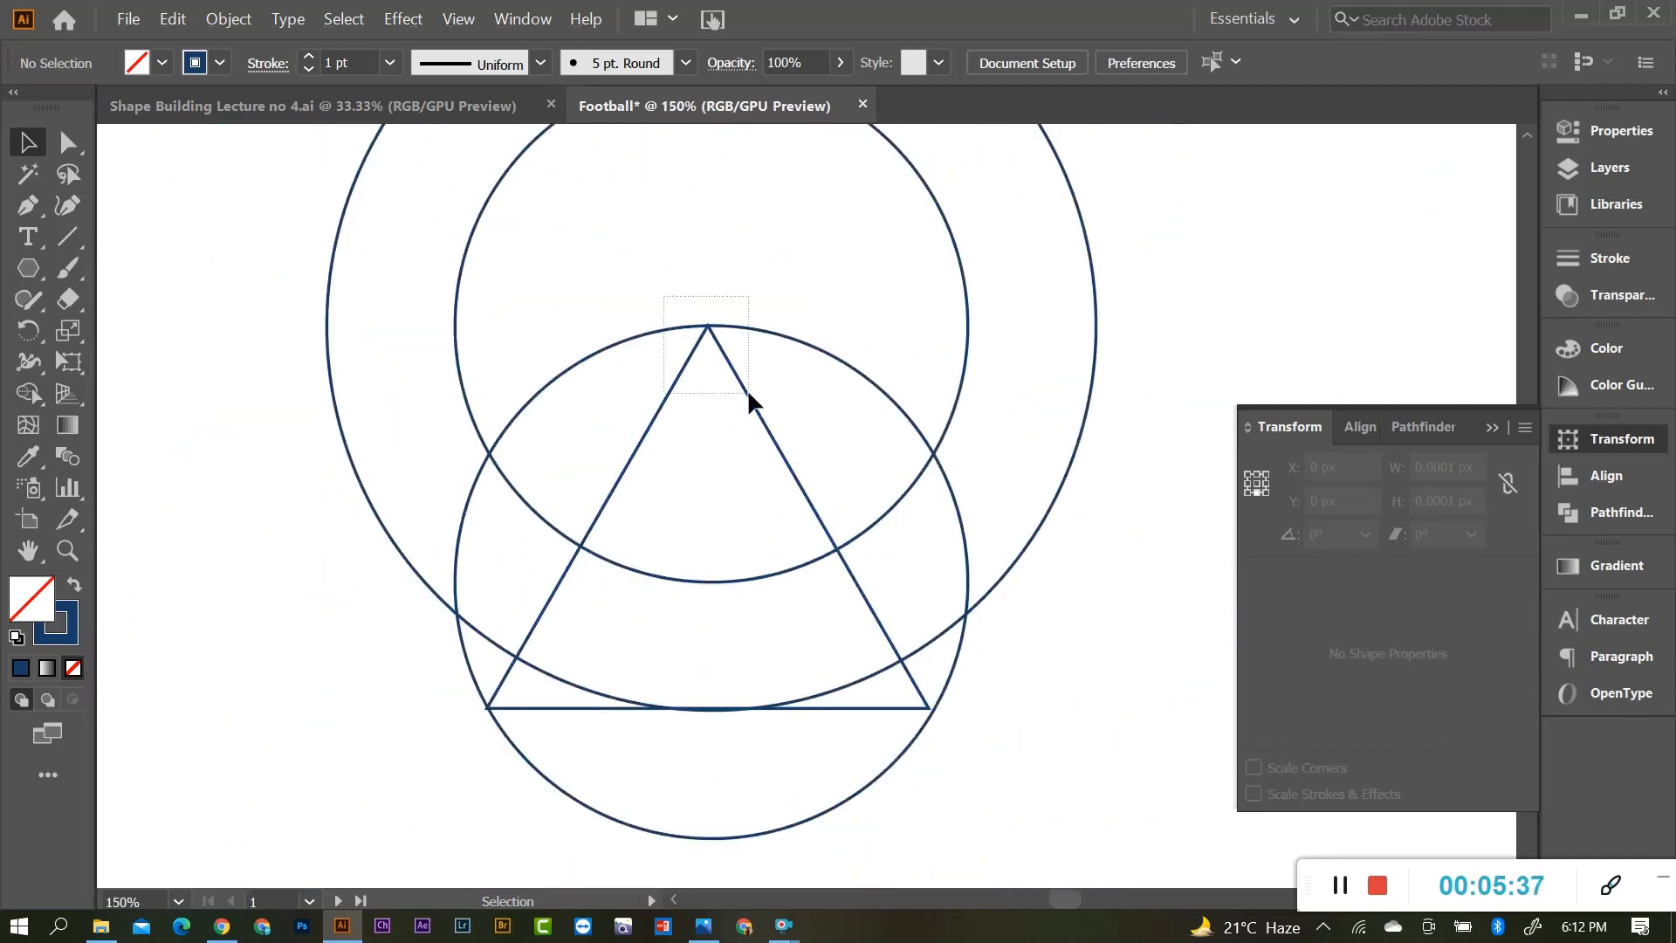
# Nudge the lower circle and triangle together 1 px down.
pyautogui.moveTo(748, 393); pyautogui.dragTo(750, 395)
pyautogui.scroll(2, 815, 685)
pyautogui.moveTo(934, 543); pyautogui.dragTo(939, 559)
pyautogui.scroll(-1, 835, 686)
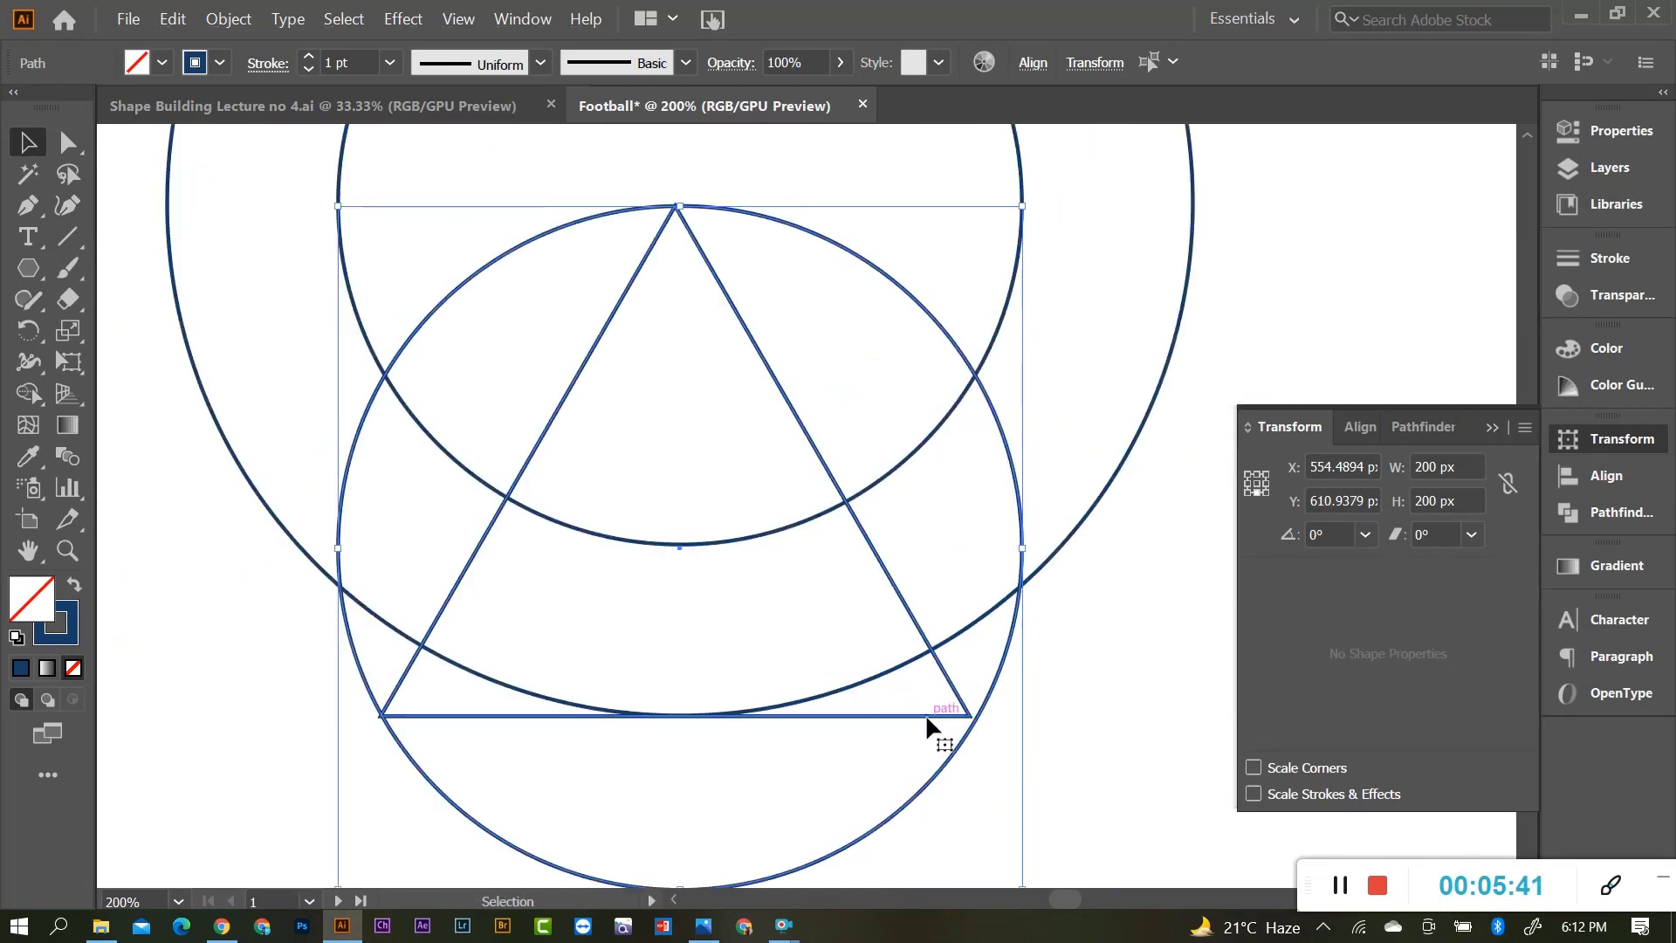
pyautogui.click(1062, 725)
pyautogui.scroll(1, 980, 757)
# Resize the triangle so its corner meets the circle.
pyautogui.click(951, 668)
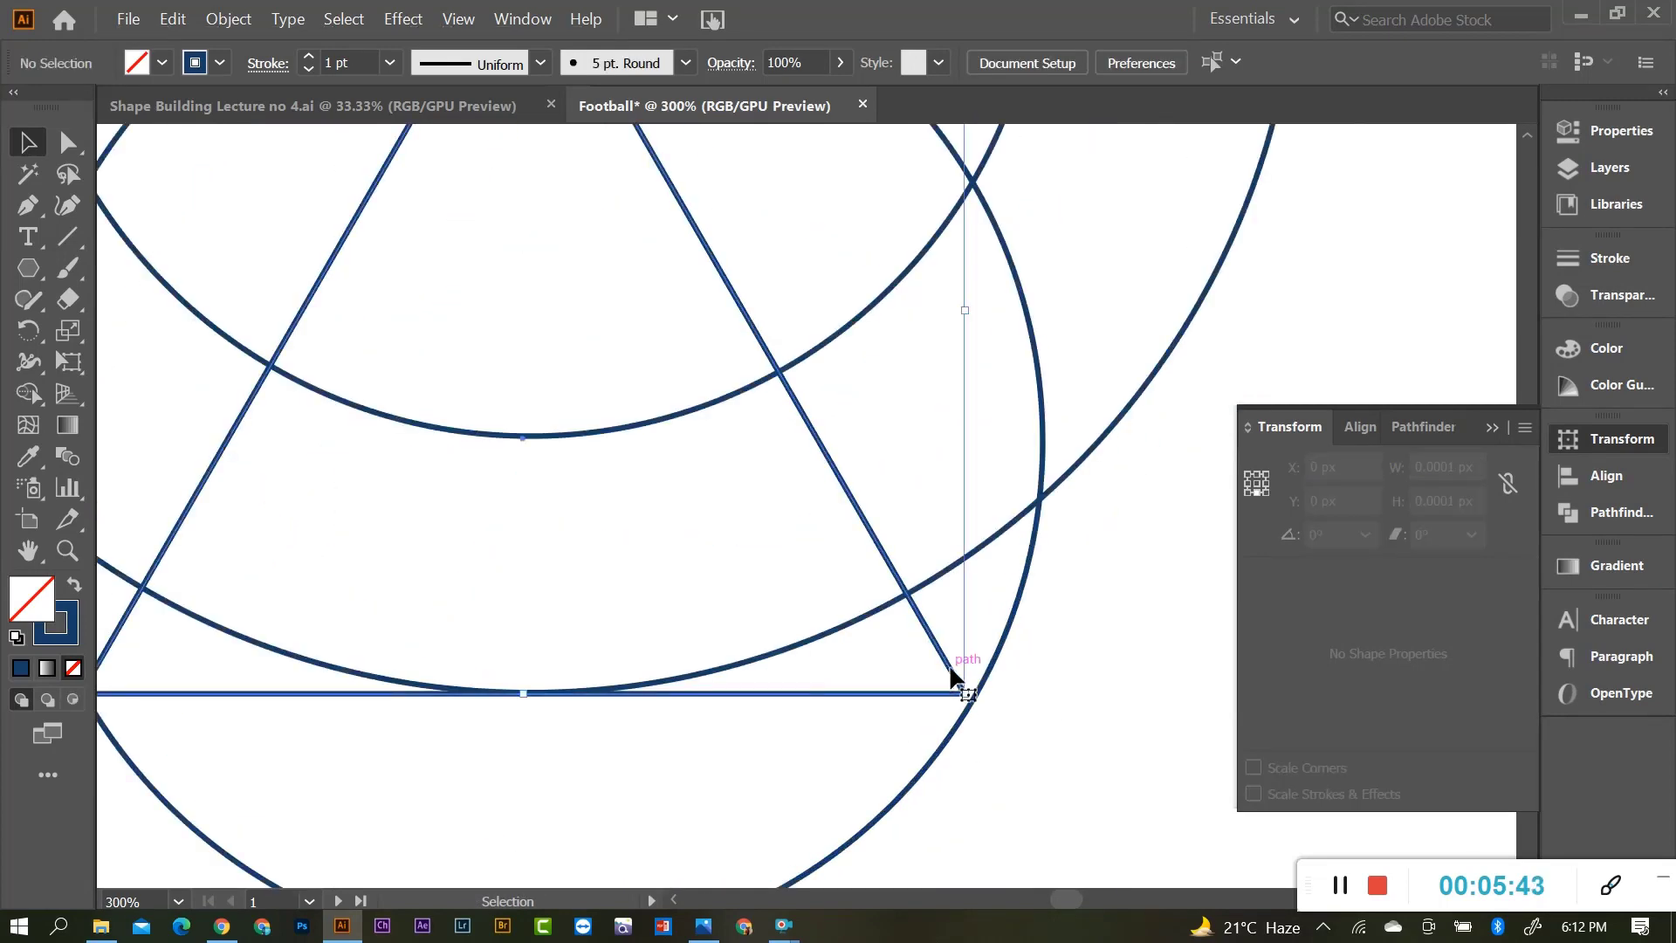
pyautogui.scroll(3, 965, 699)
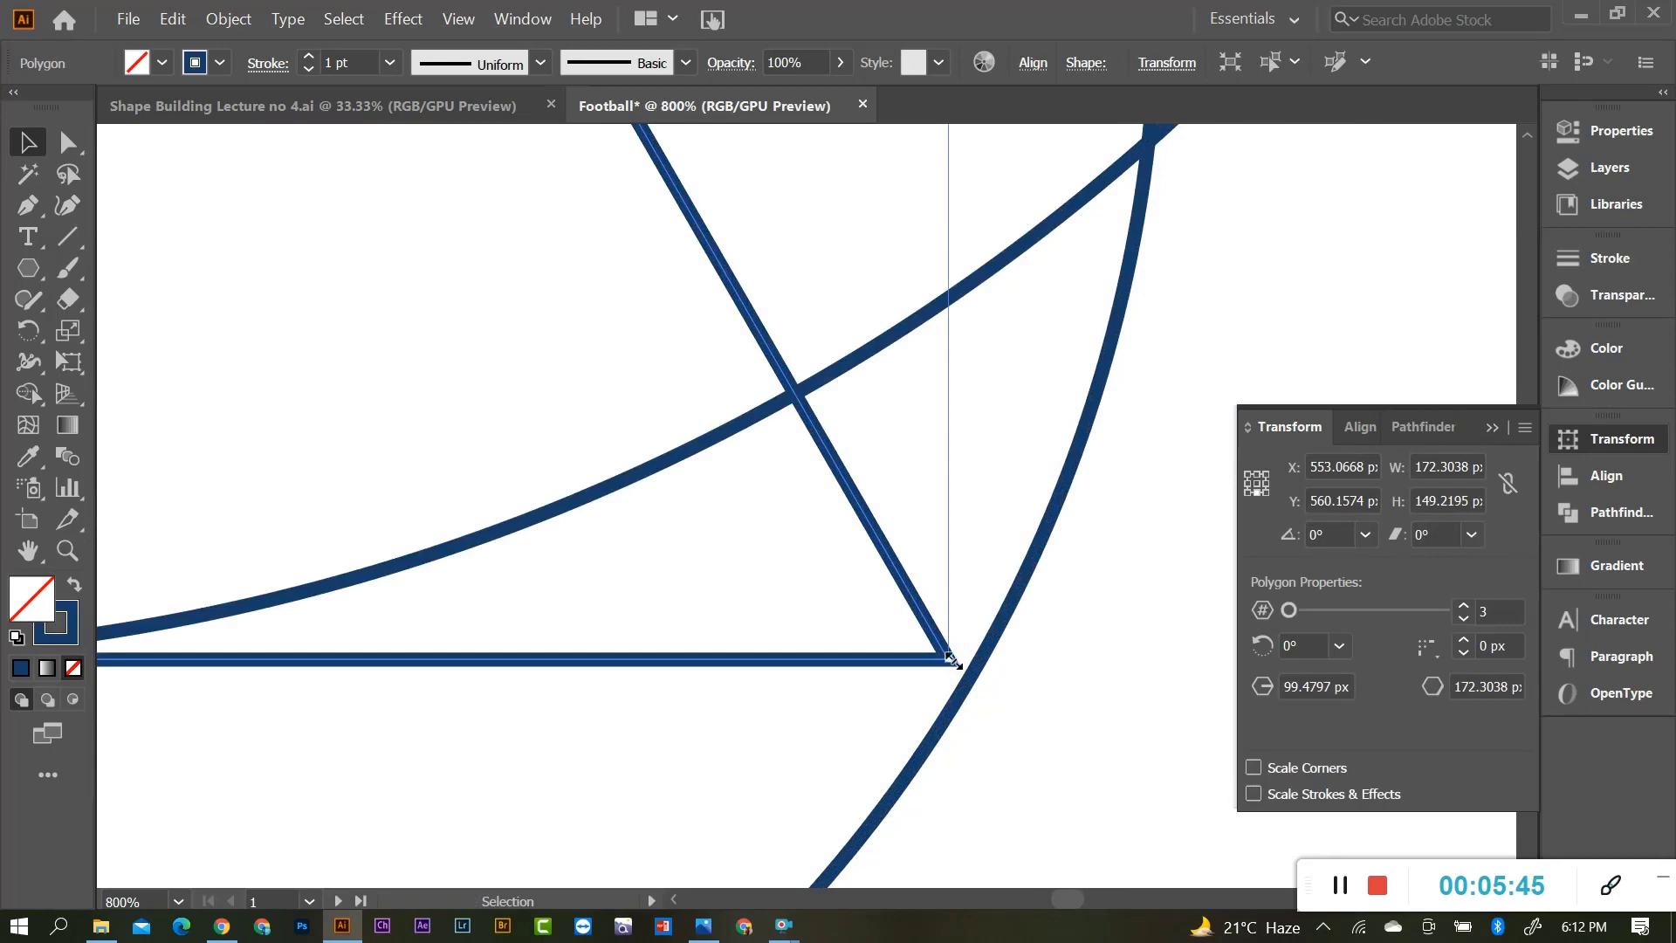
pyautogui.moveTo(955, 663); pyautogui.dragTo(969, 675)
pyautogui.click(1045, 712)
pyautogui.scroll(-4, 969, 673)
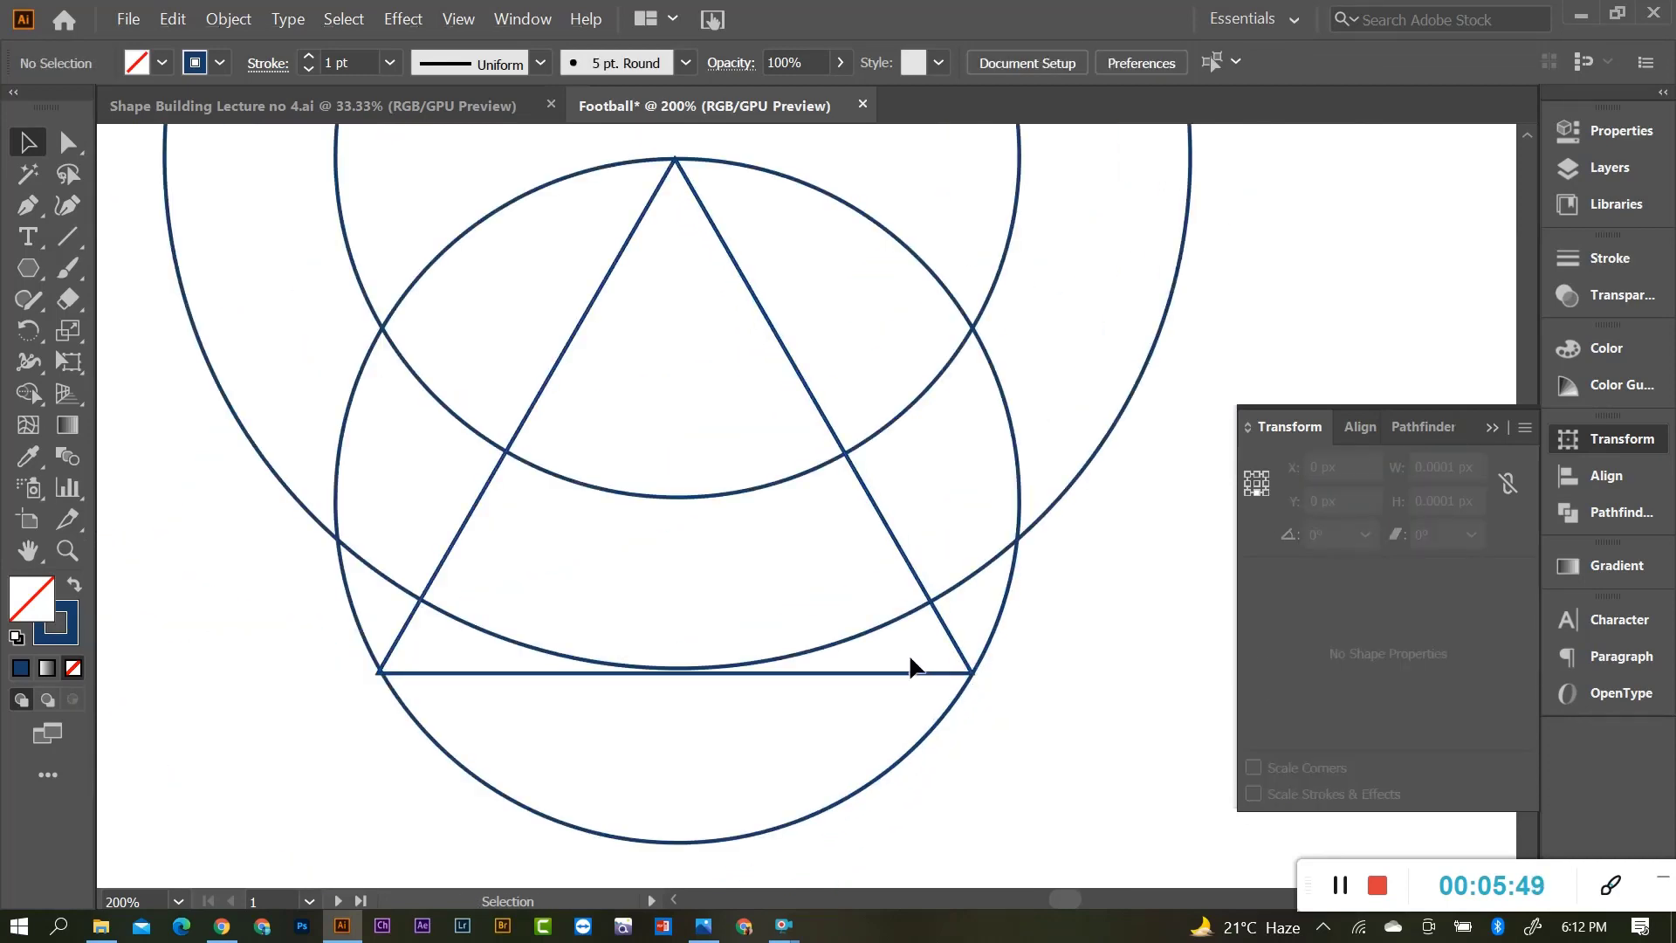
pyautogui.scroll(1, 909, 653)
pyautogui.scroll(-2, 930, 677)
pyautogui.scroll(2, 917, 663)
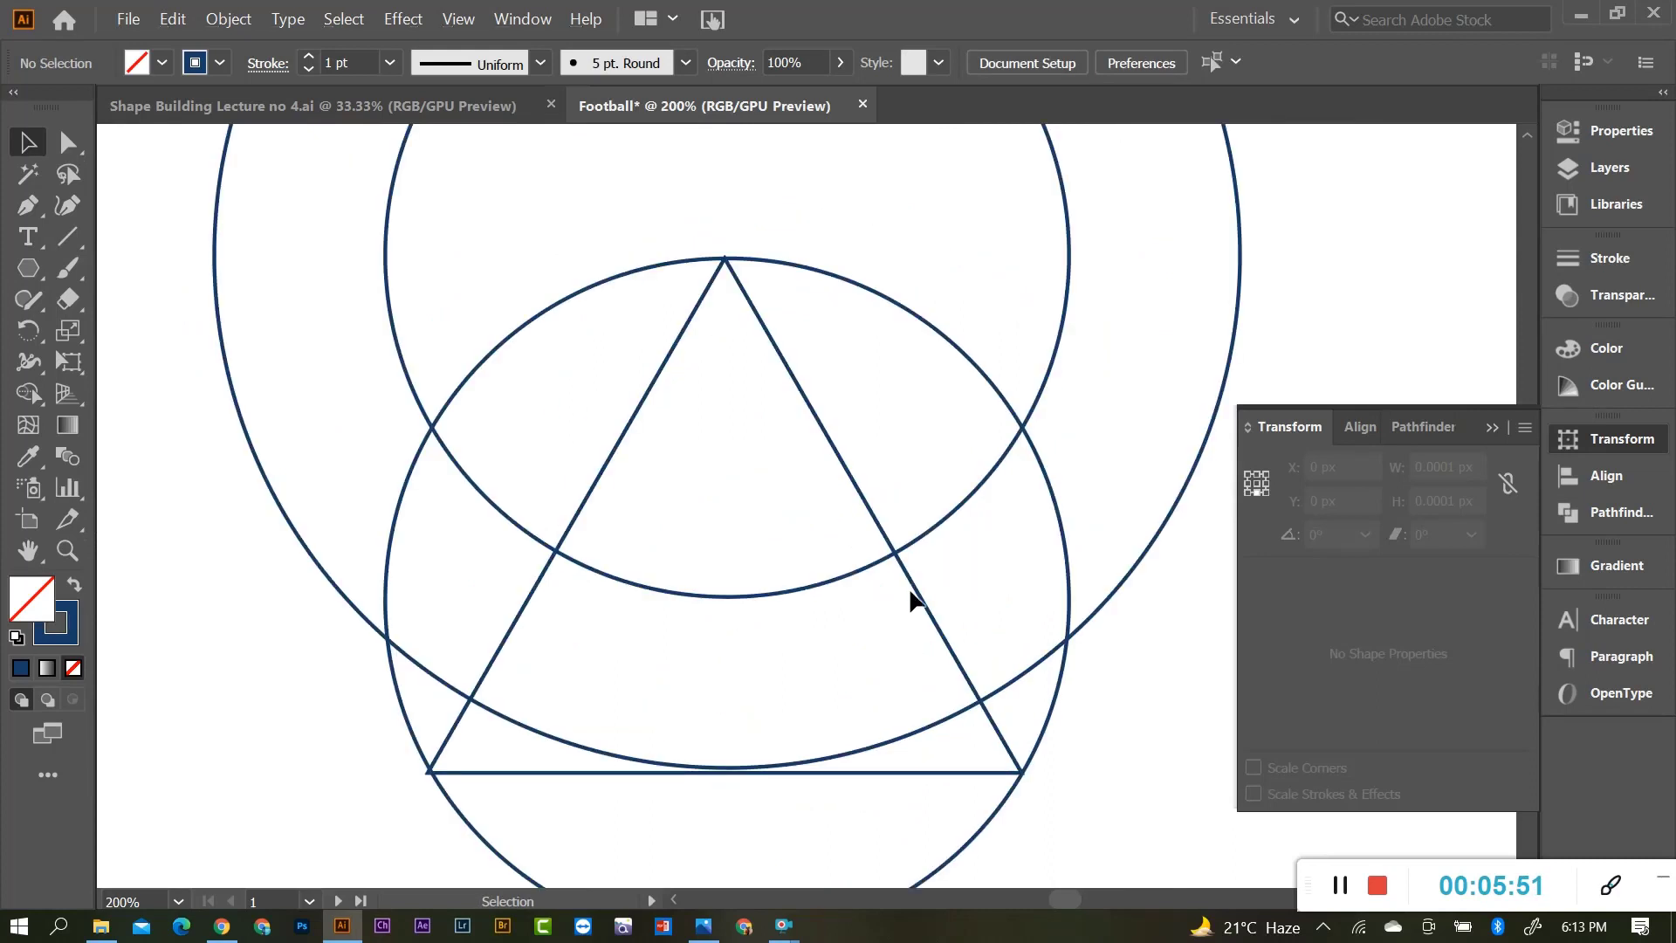
pyautogui.scroll(-1, 763, 614)
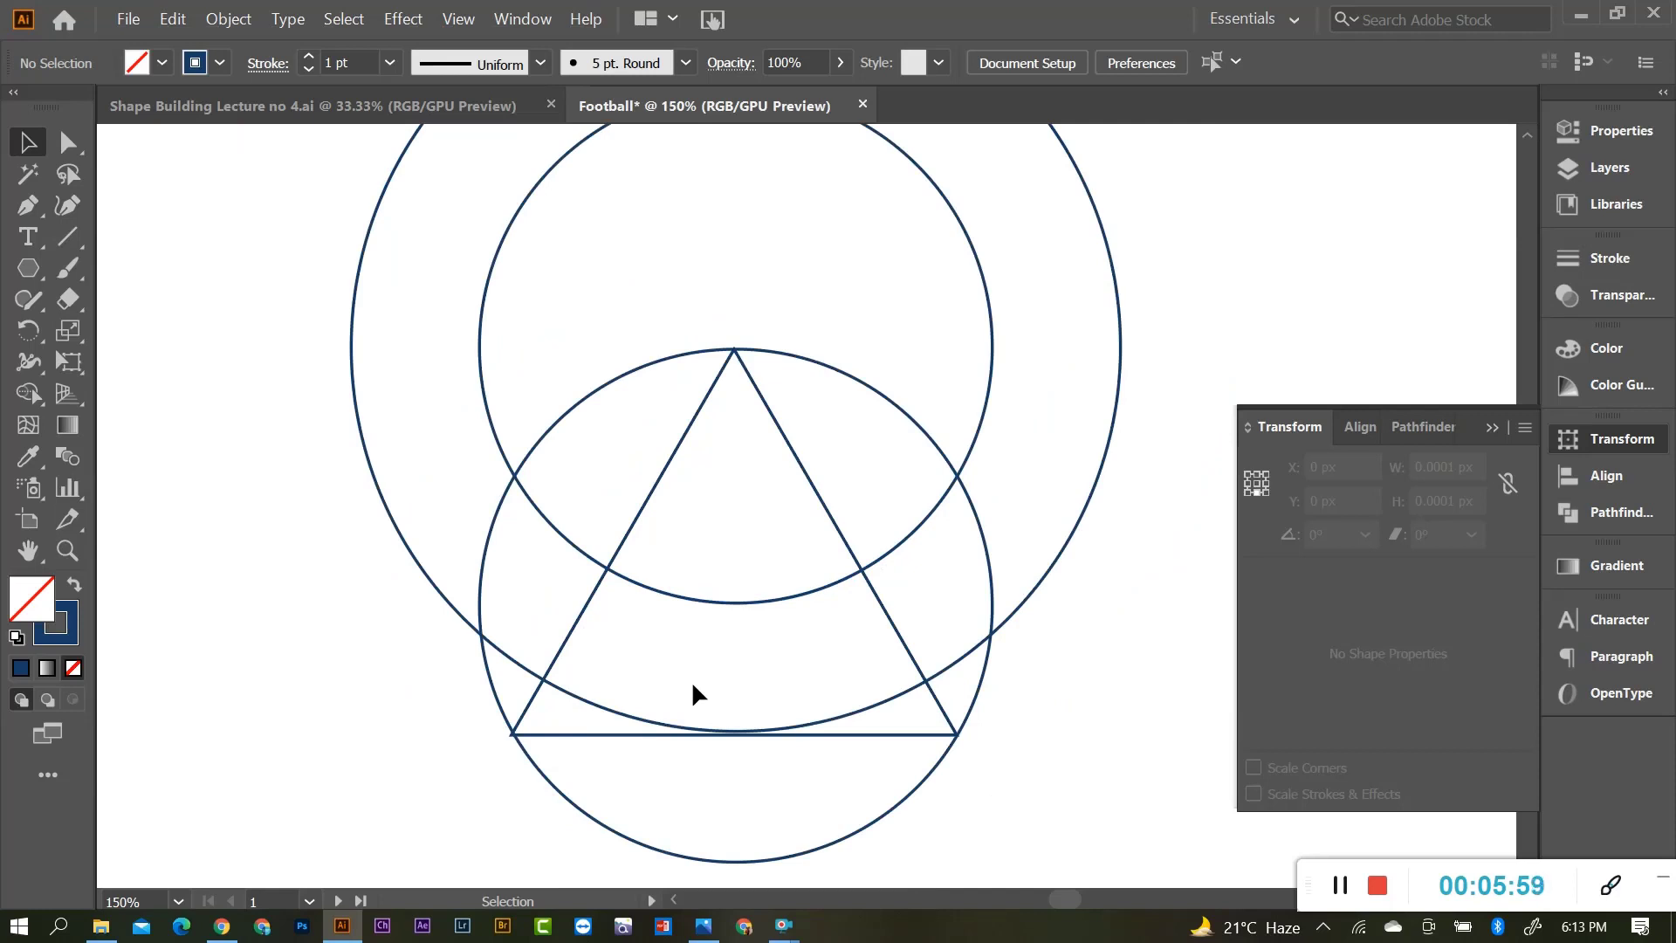
# In Outline view, rescale the triangle so its corner lands on the circle.
pyautogui.hotkey('ctrl', 'y')
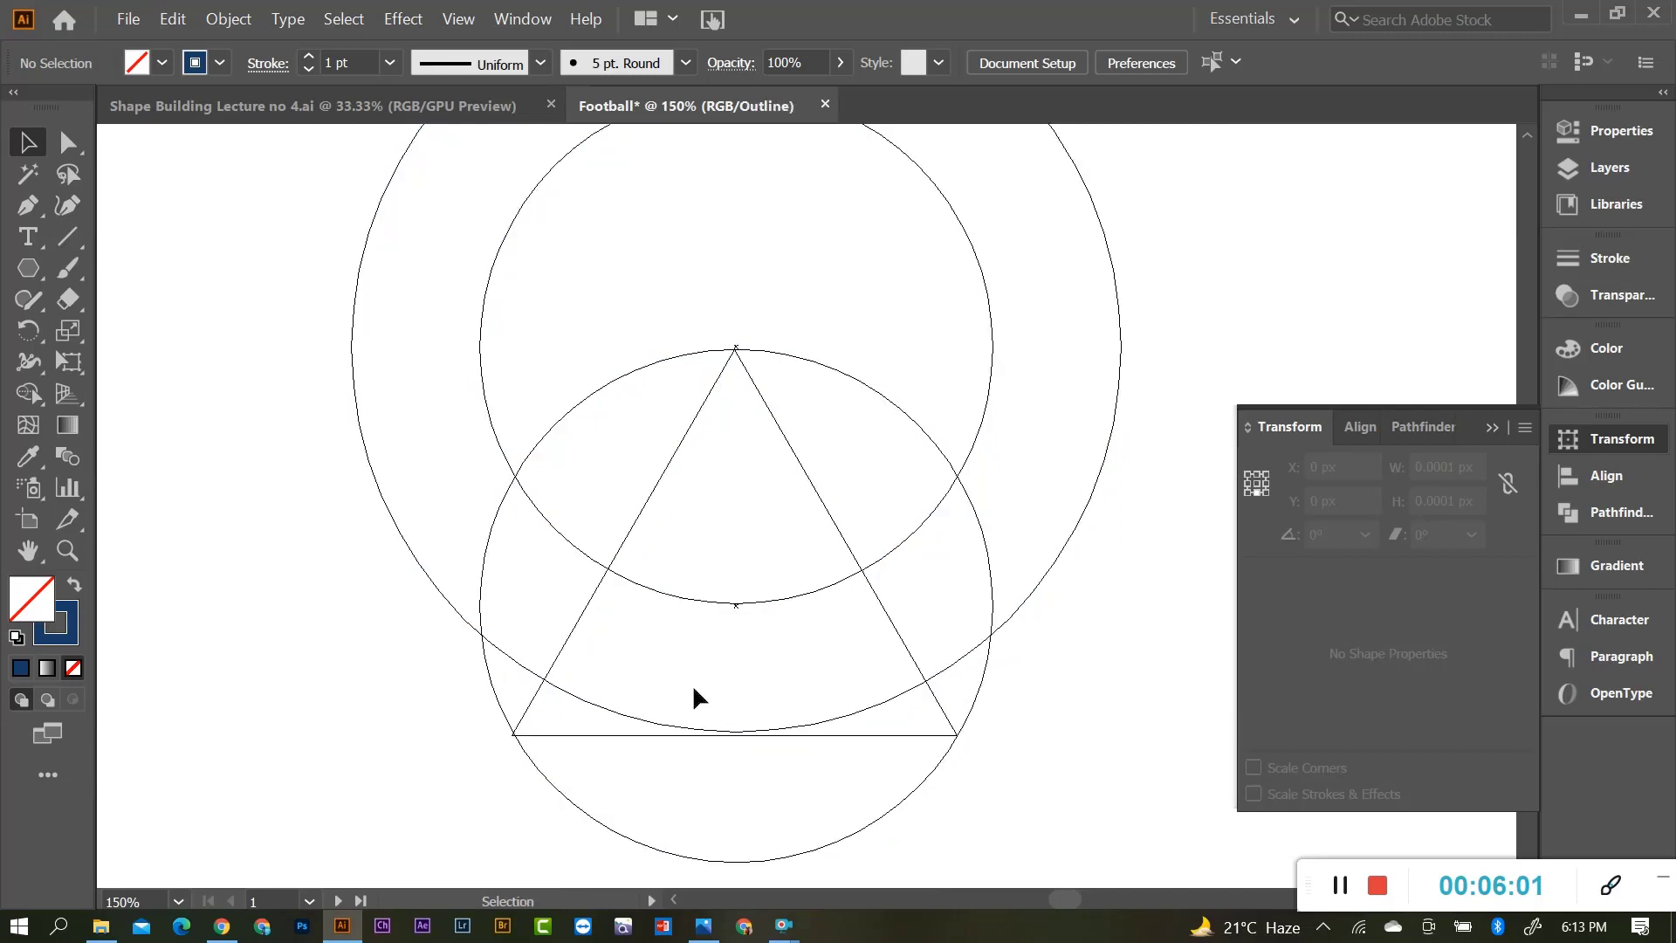
pyautogui.scroll(8, 747, 415)
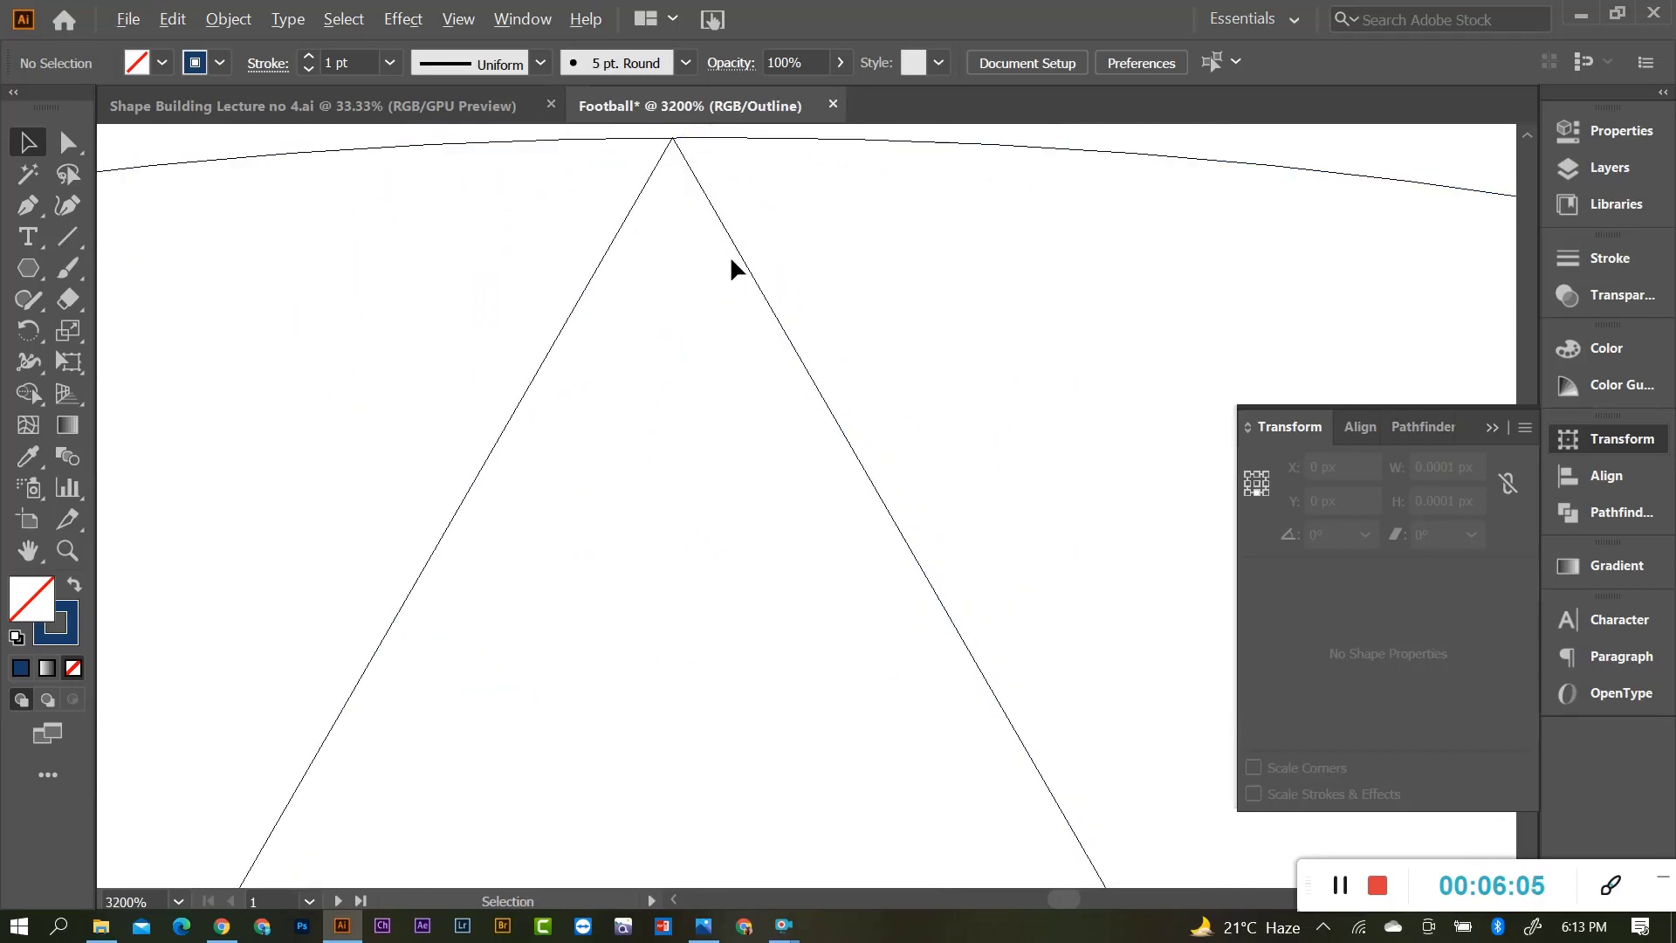
pyautogui.scroll(-4, 729, 255)
pyautogui.scroll(-7, 774, 383)
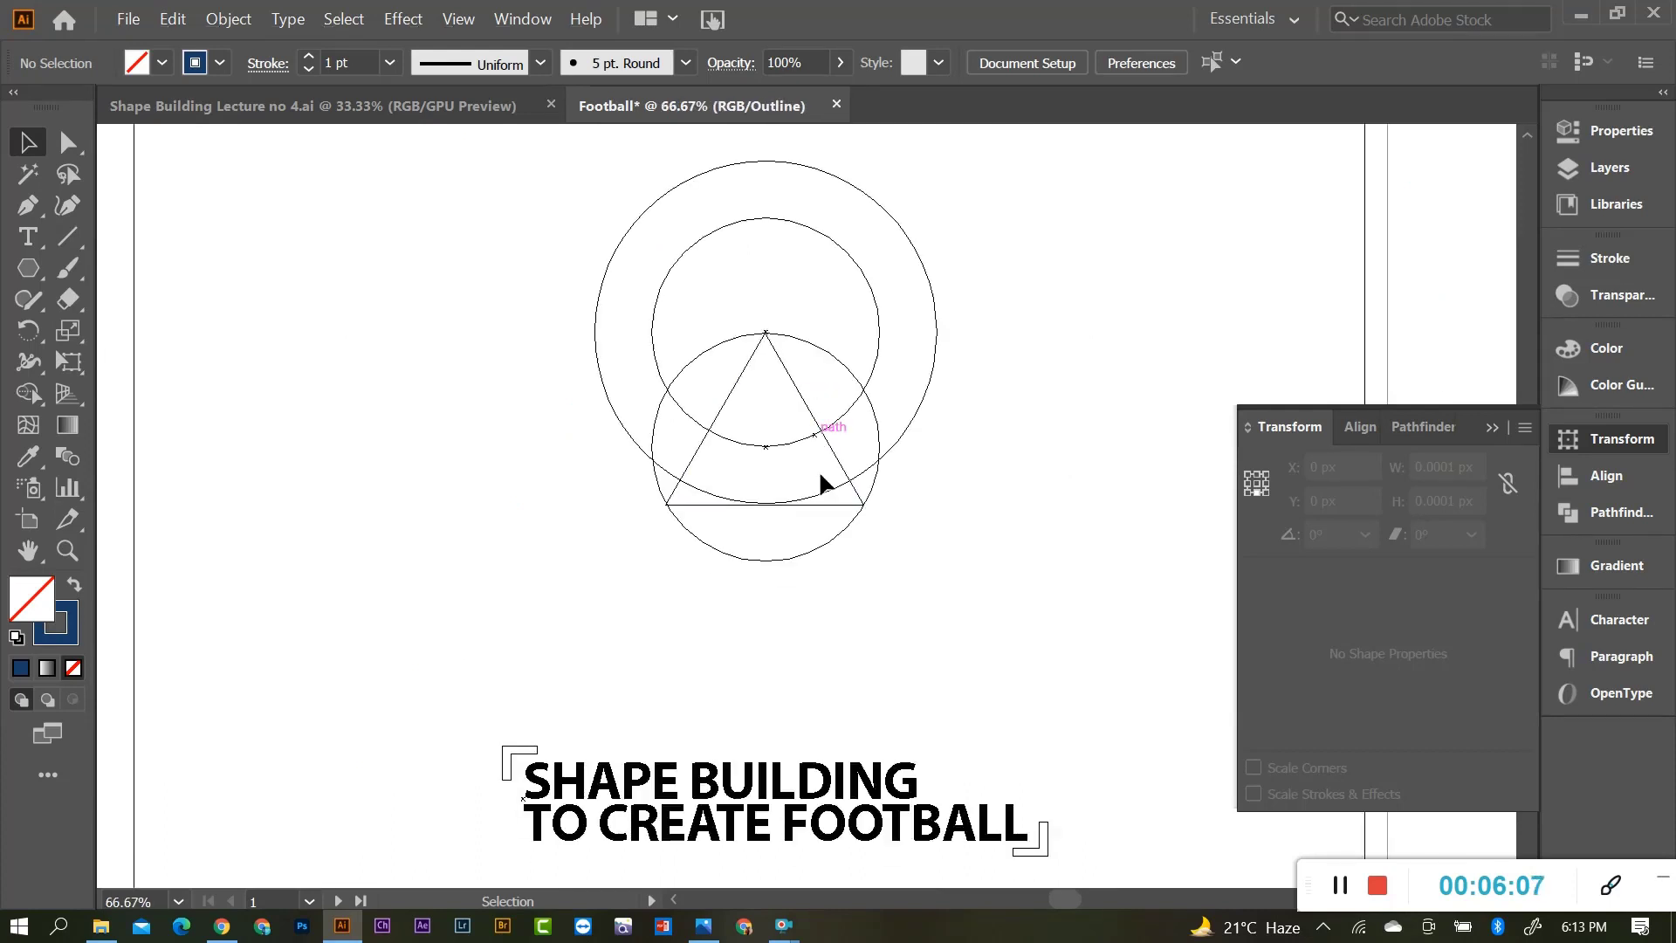
pyautogui.scroll(4, 847, 475)
pyautogui.scroll(8, 847, 479)
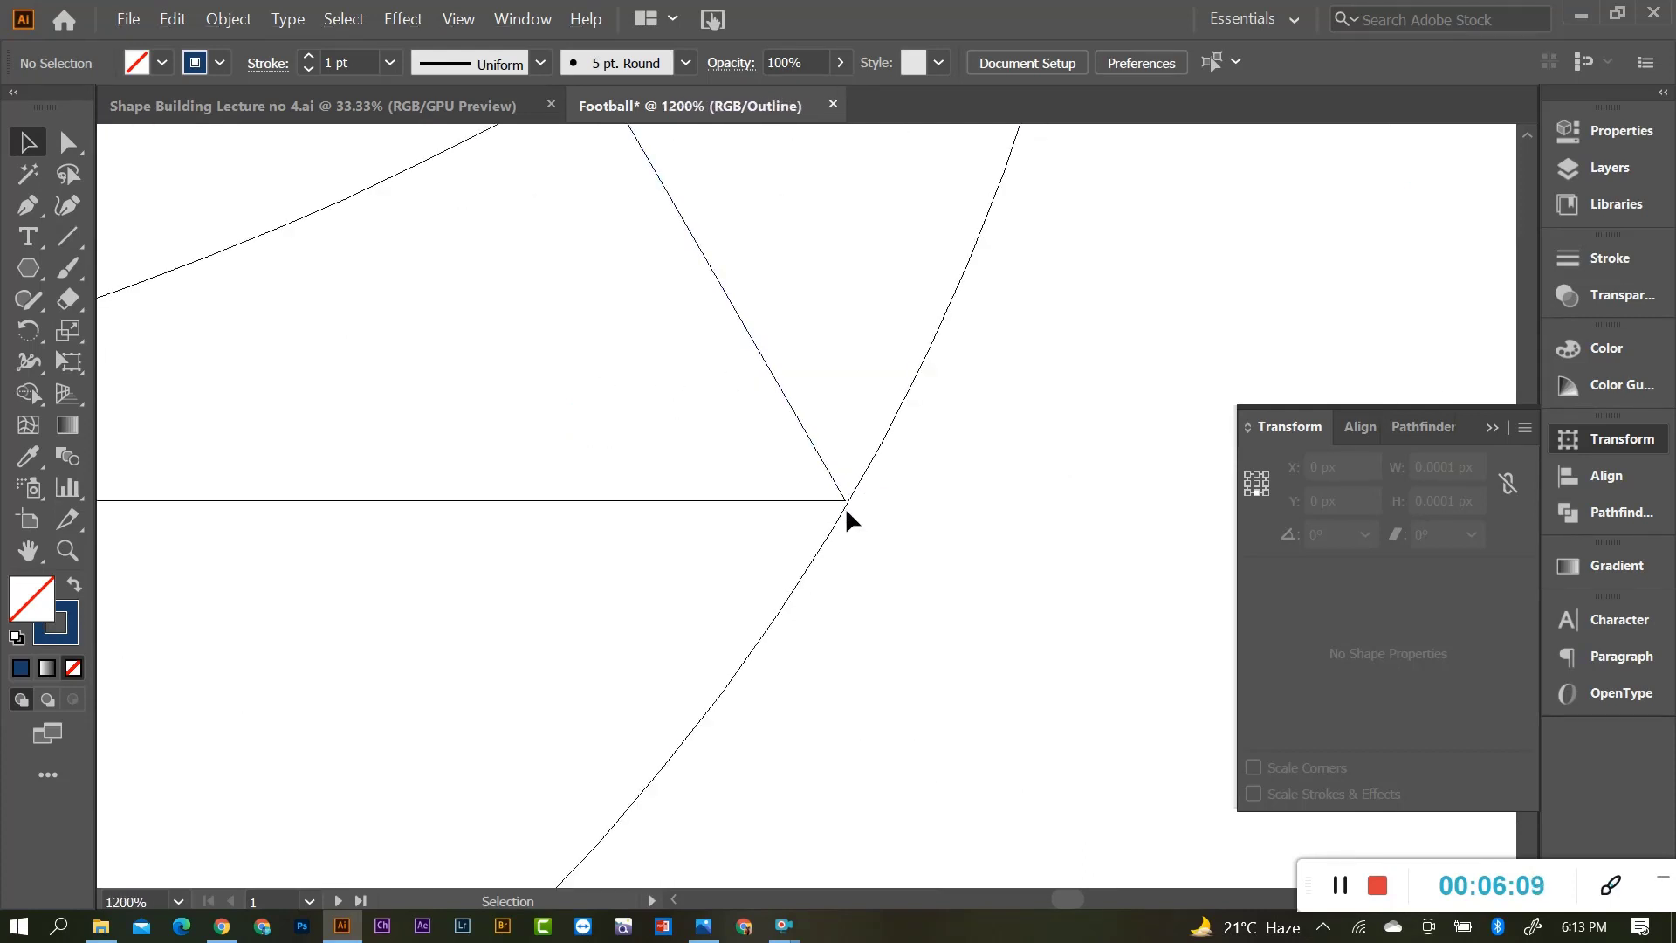
pyautogui.click(846, 534)
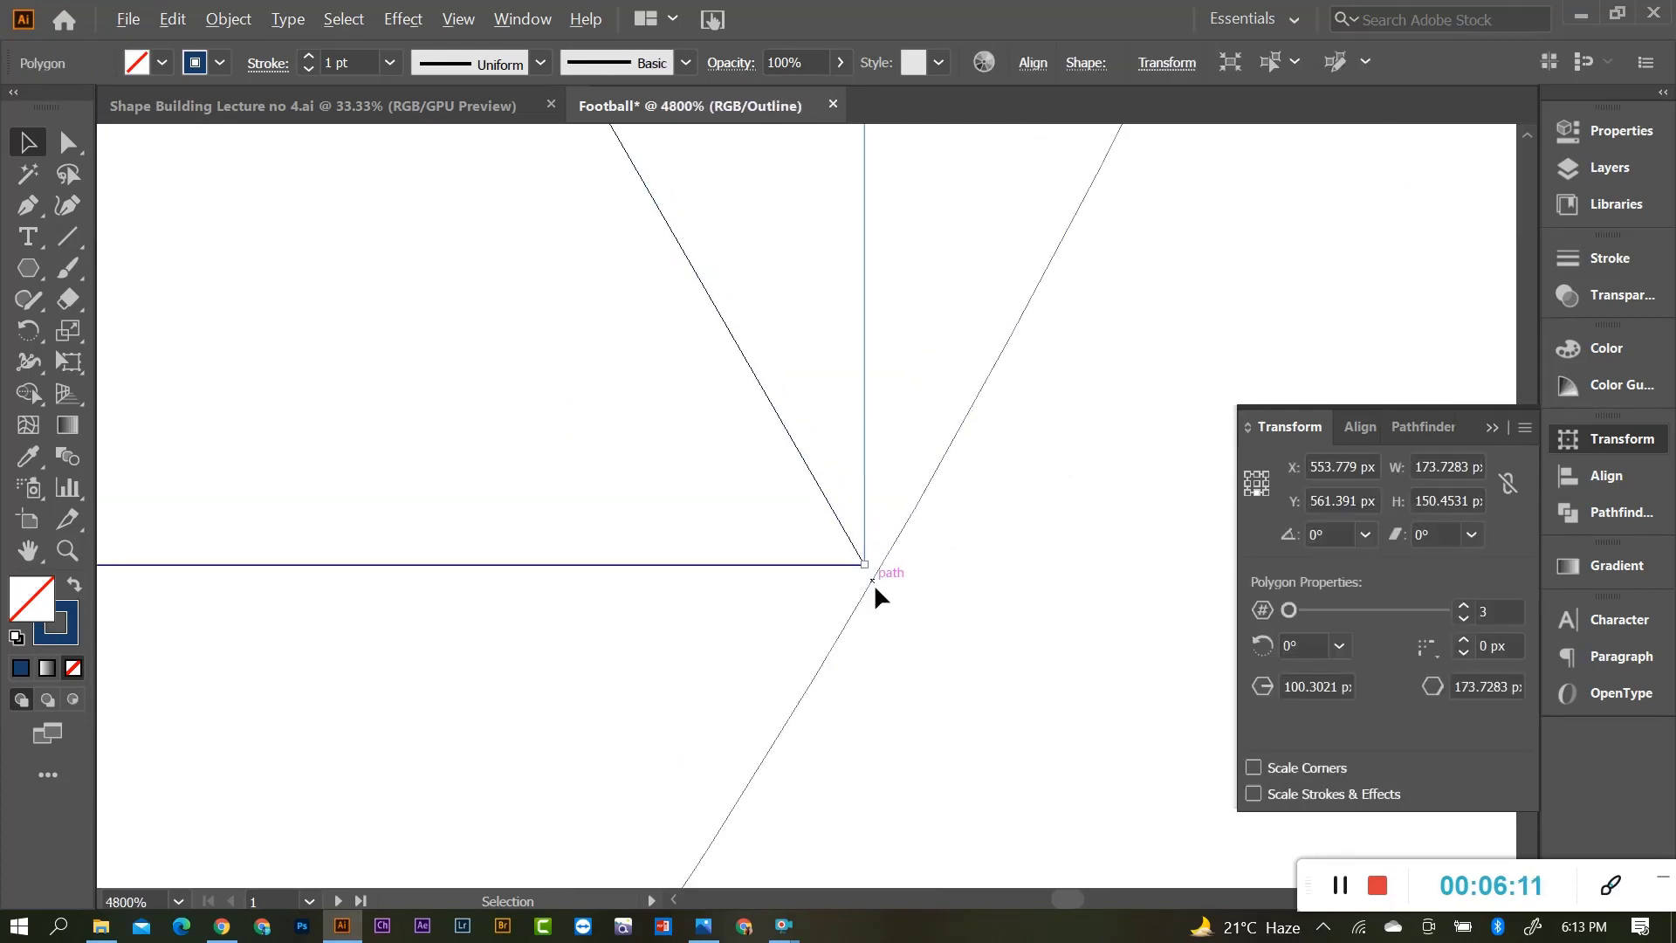
pyautogui.scroll(2, 873, 583)
pyautogui.moveTo(675, 541); pyautogui.dragTo(694, 569)
pyautogui.click(699, 565)
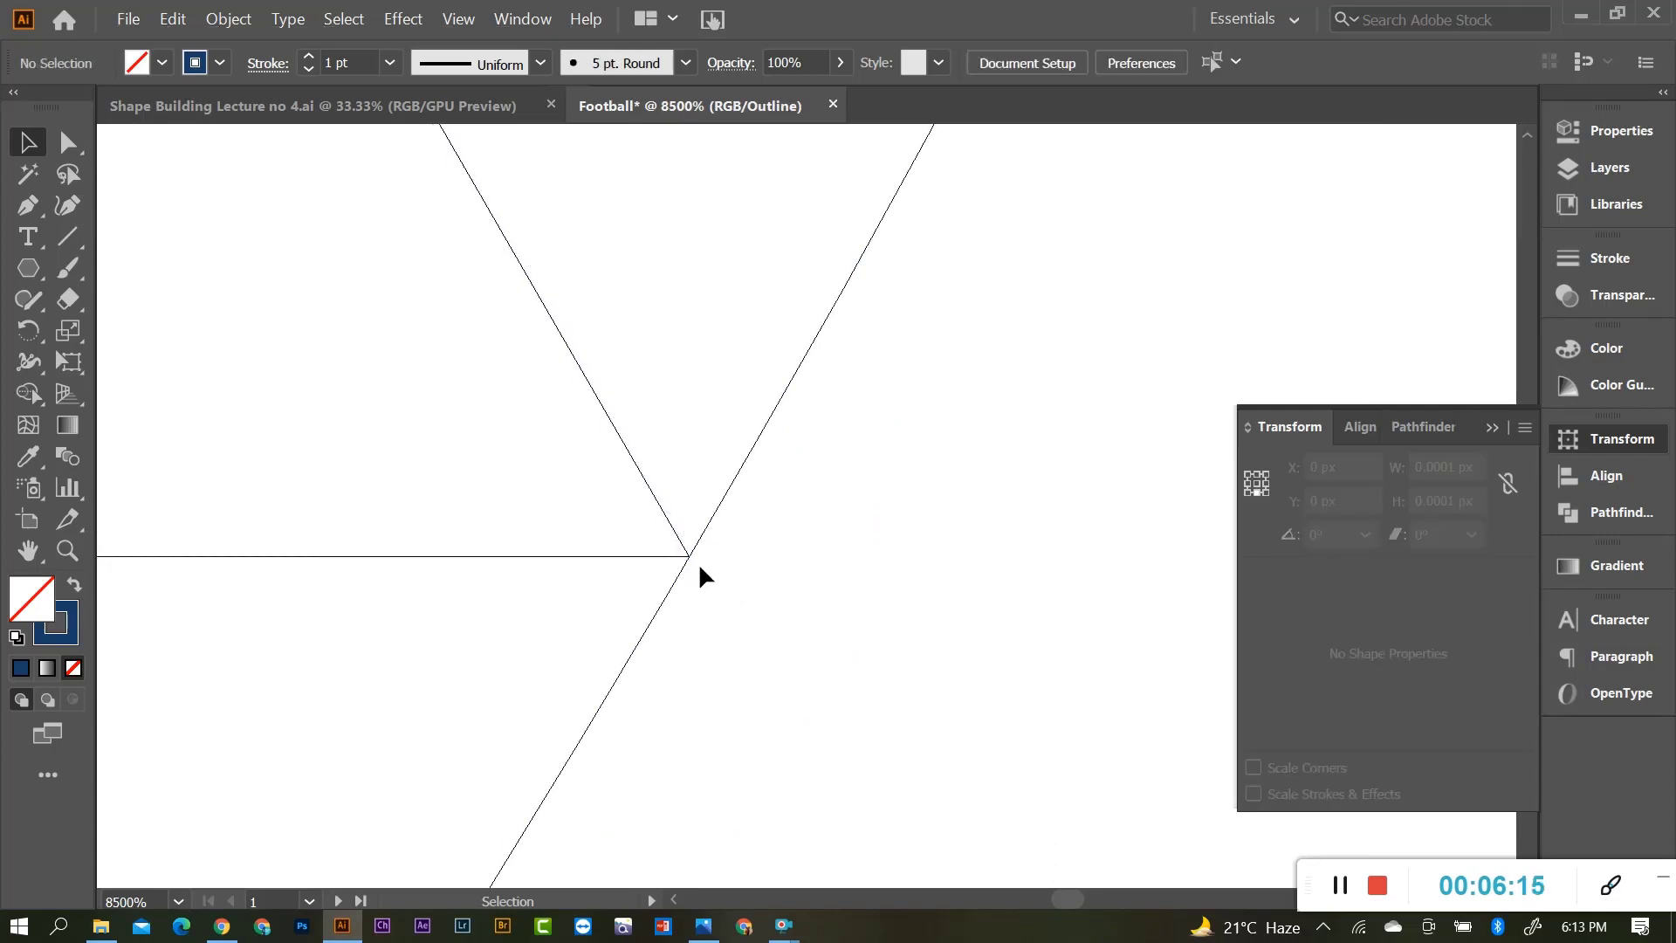
pyautogui.scroll(-8, 891, 567)
pyautogui.scroll(-3, 905, 594)
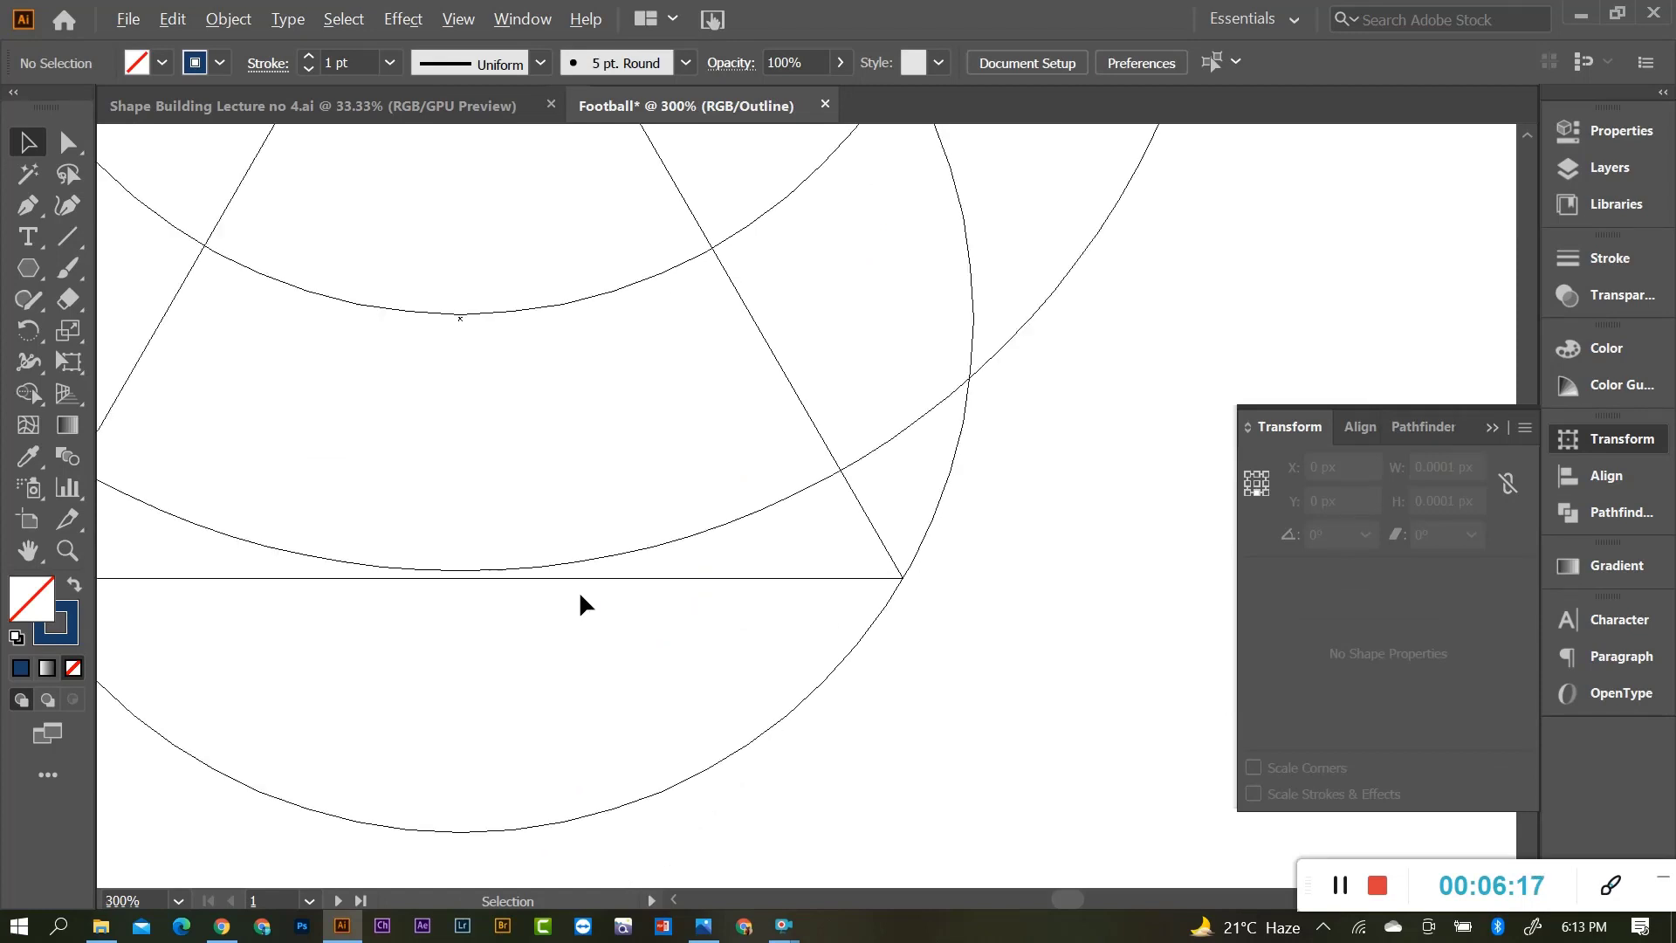
pyautogui.scroll(-2, 785, 598)
pyautogui.scroll(8, 402, 601)
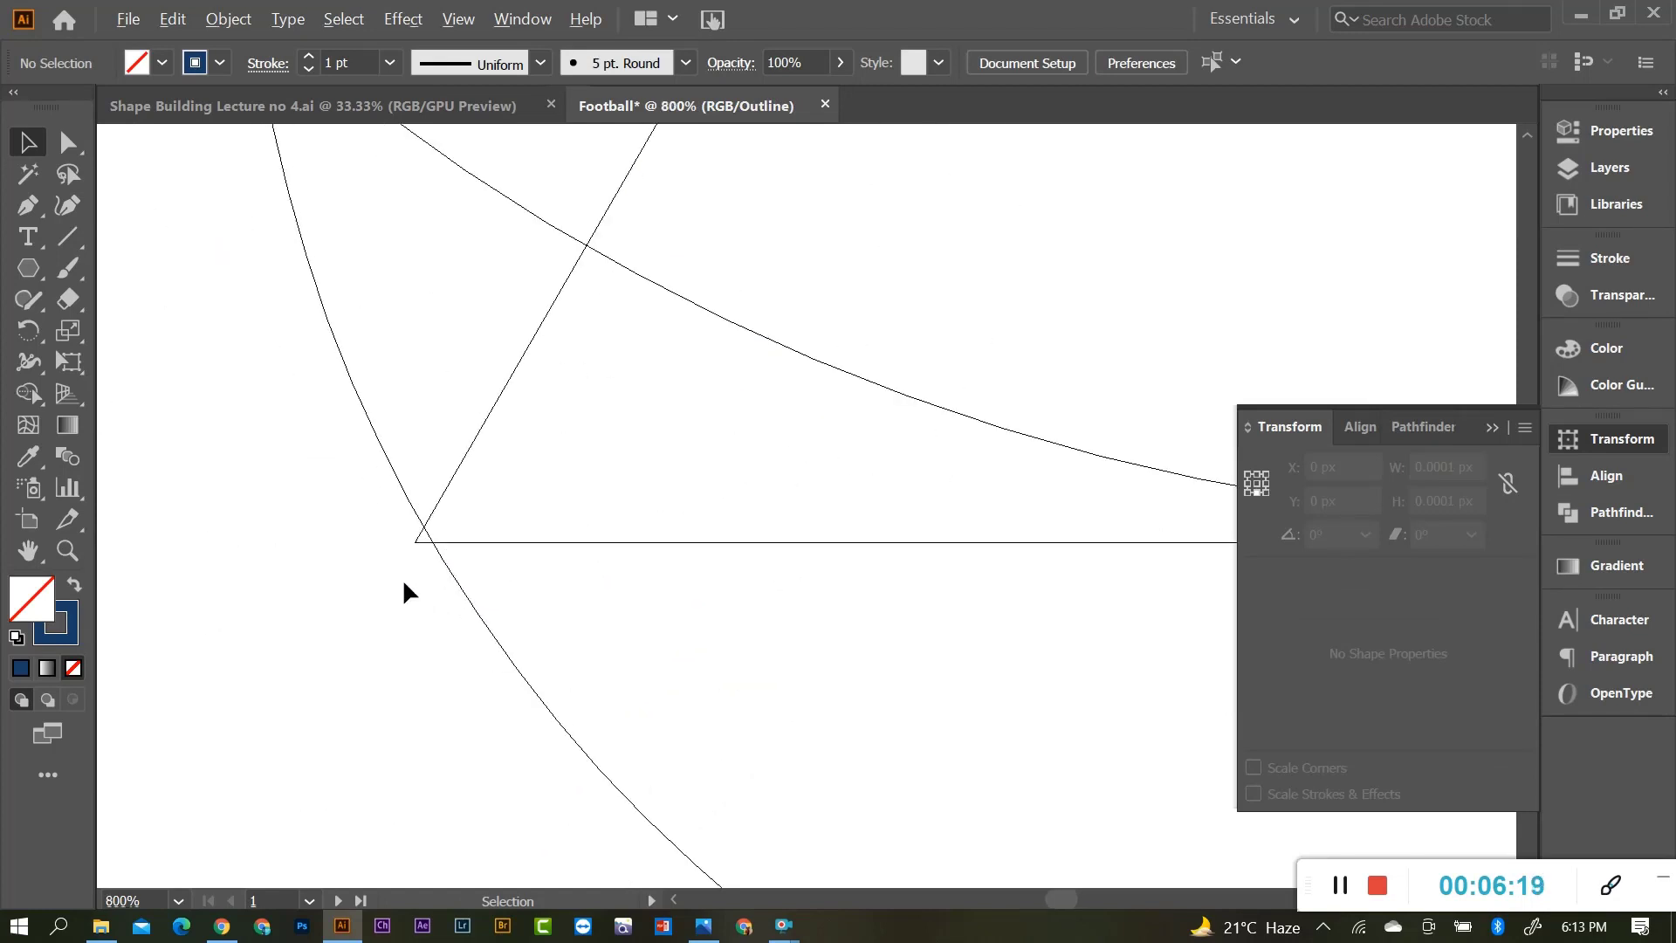
# Place the triangle's bottom-left corner exactly on the circle.
pyautogui.click(365, 540)
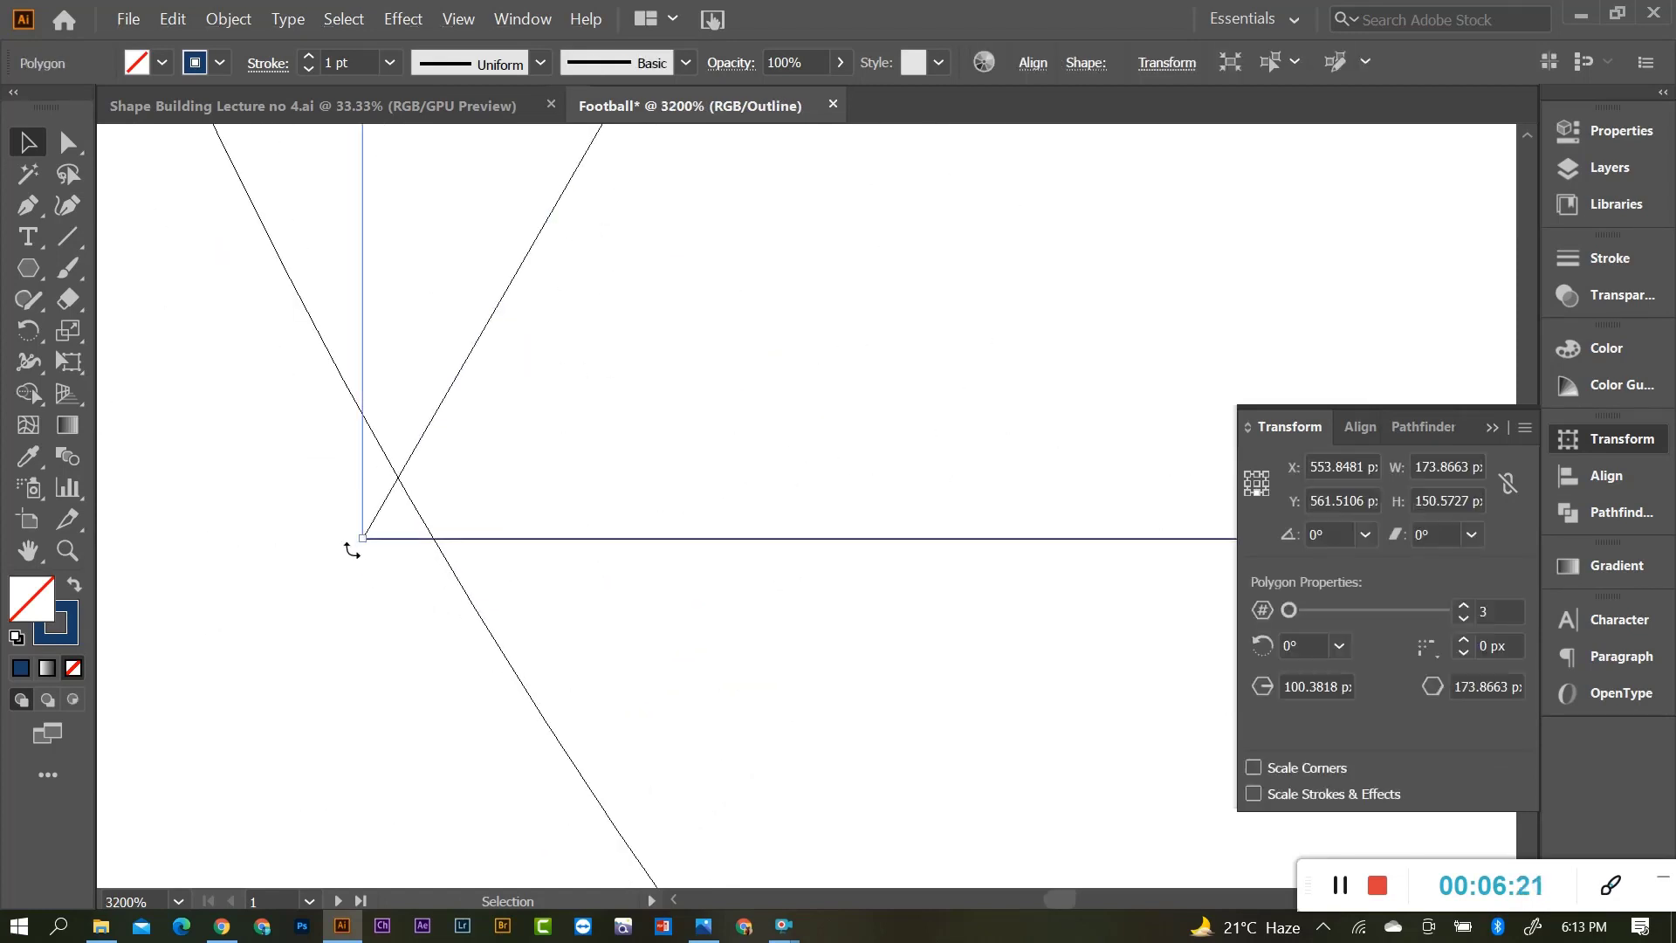
pyautogui.moveTo(363, 539); pyautogui.dragTo(408, 535)
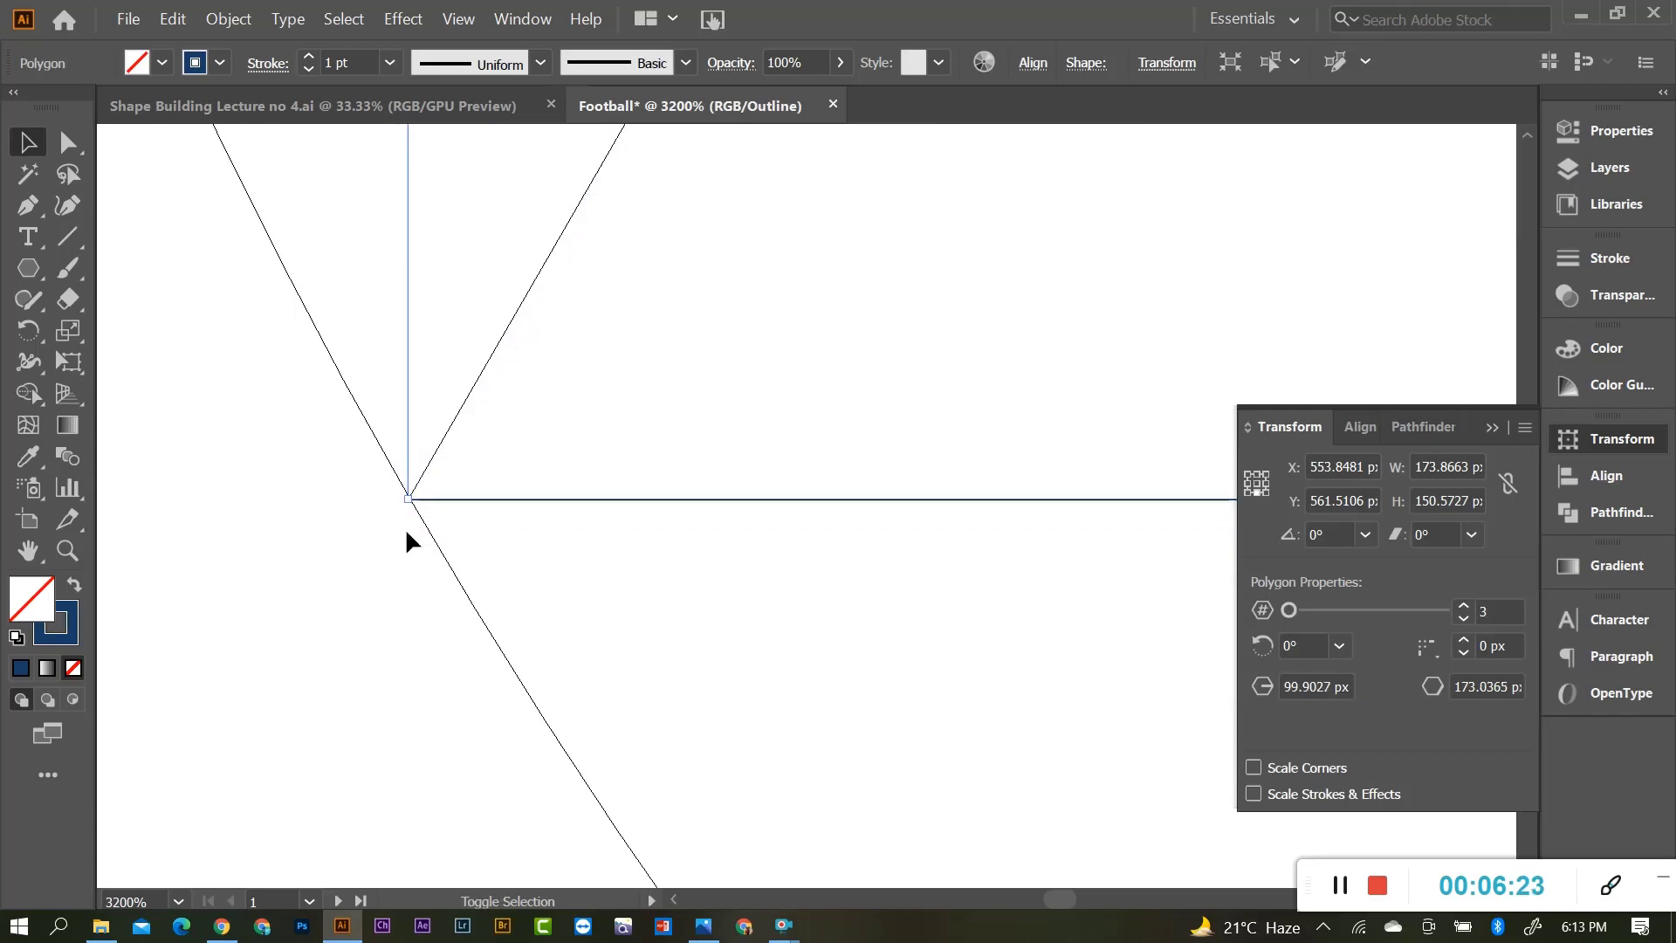
pyautogui.click(427, 507)
pyautogui.scroll(-5, 463, 545)
pyautogui.scroll(-3, 637, 584)
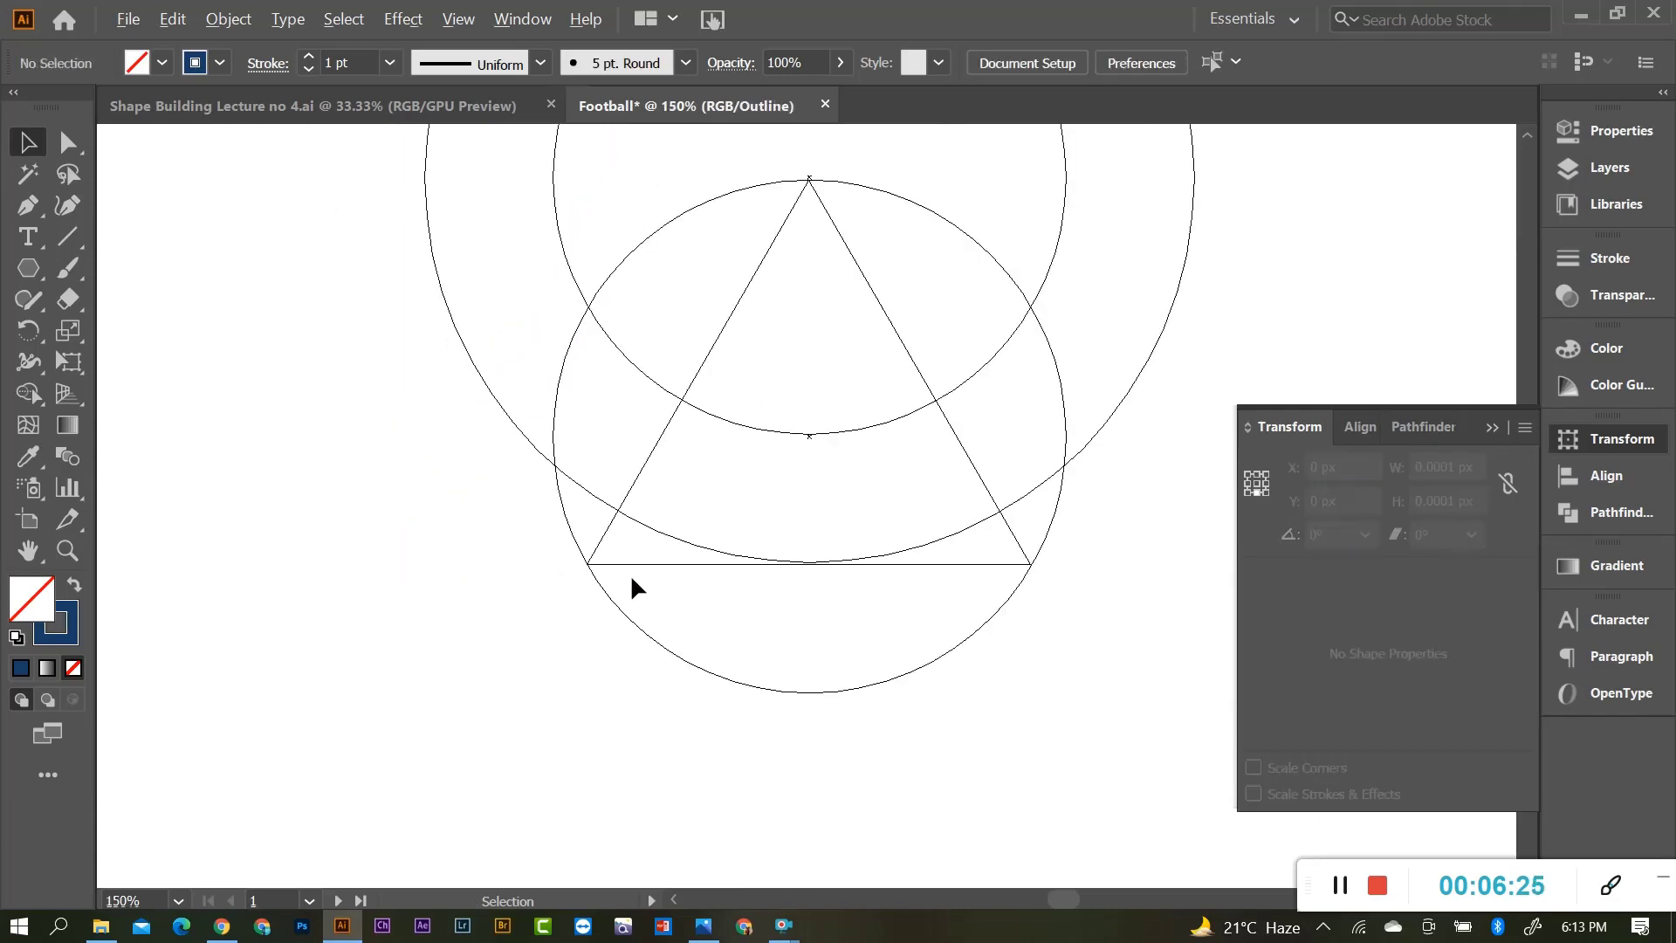
pyautogui.scroll(2, 839, 608)
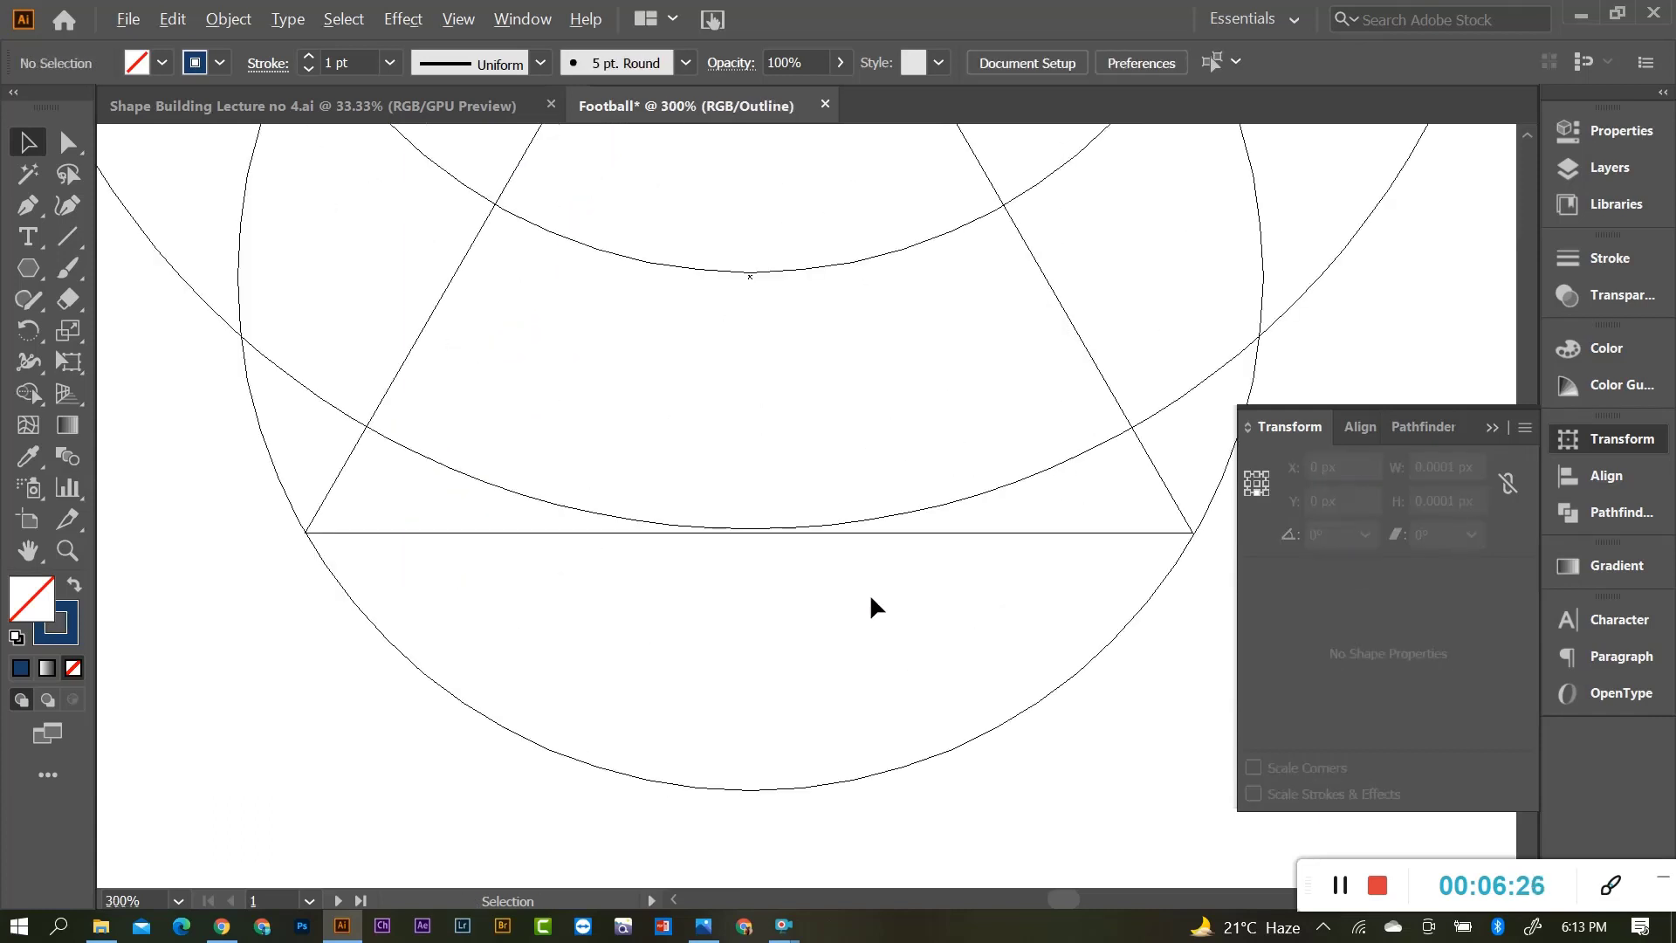
# Raise the triangle's base line to meet the circle's bottom.
pyautogui.click(1171, 534)
pyautogui.scroll(3, 820, 538)
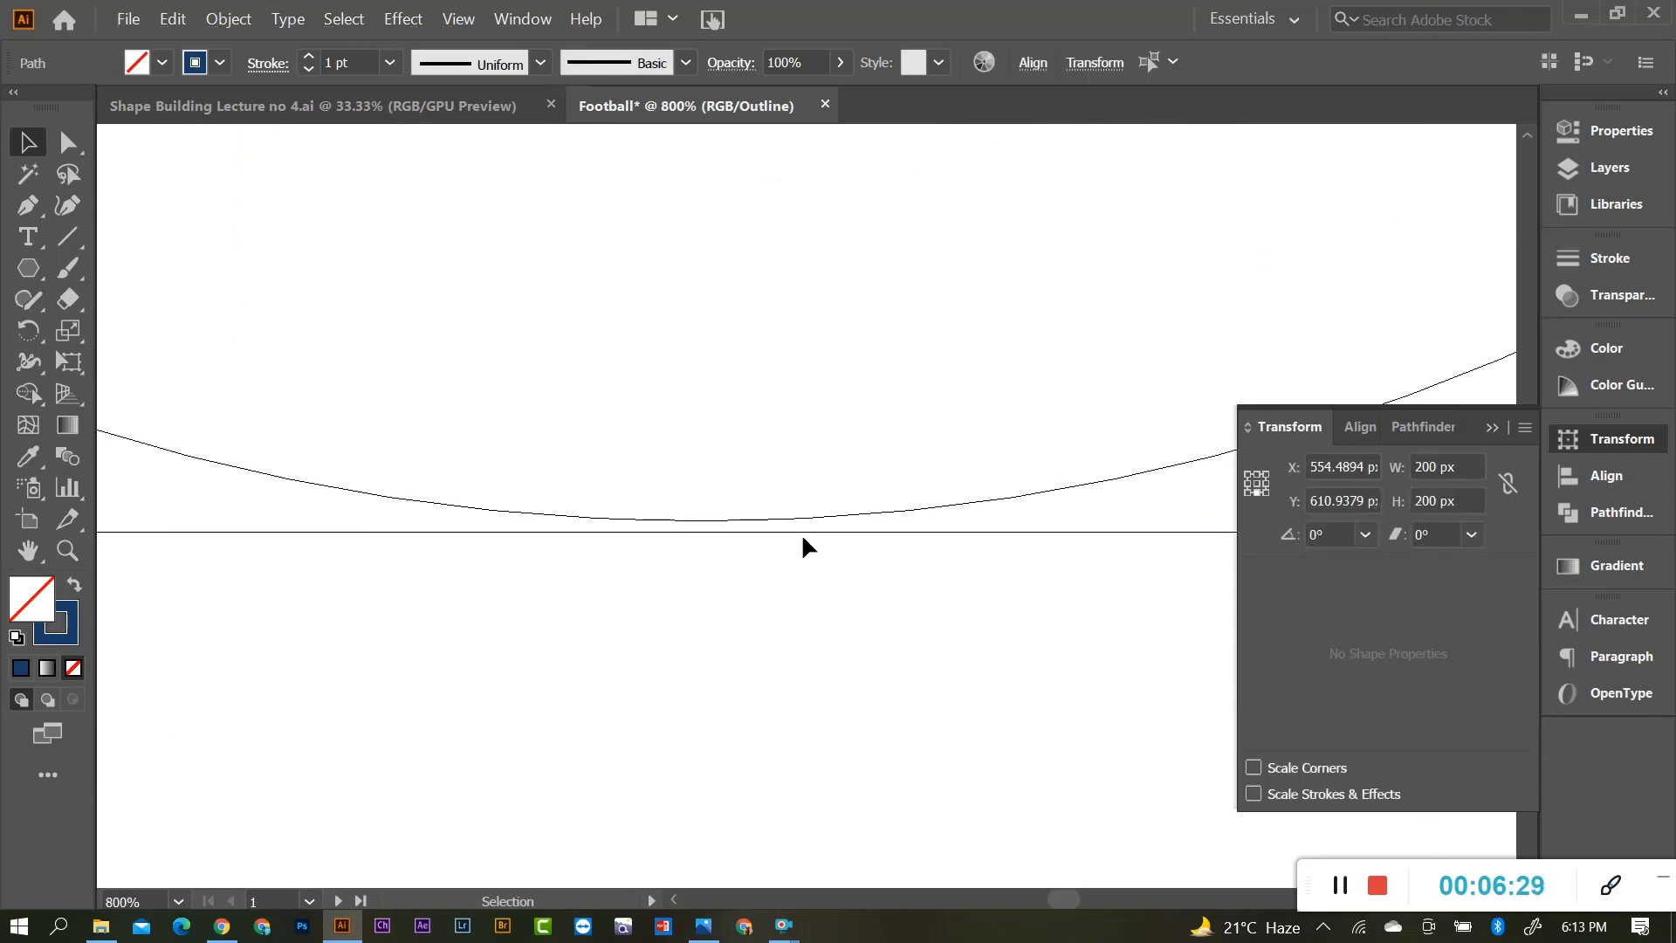
pyautogui.moveTo(803, 536); pyautogui.dragTo(802, 521)
pyautogui.scroll(-6, 730, 543)
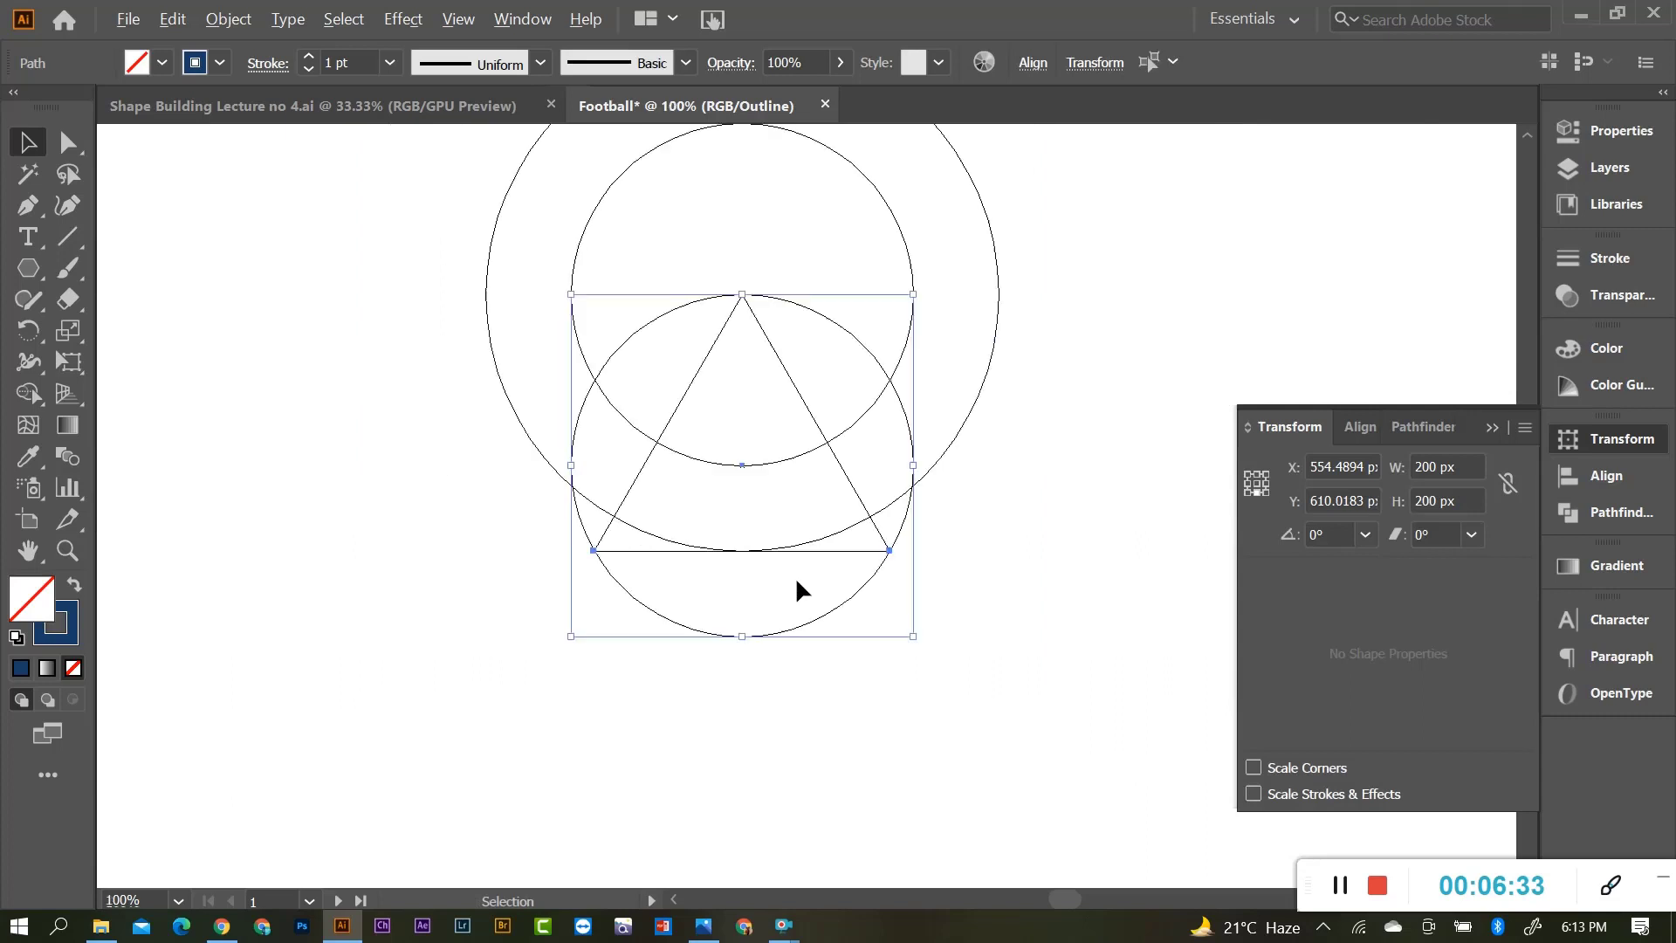
pyautogui.scroll(2, 873, 629)
pyautogui.click(1013, 537)
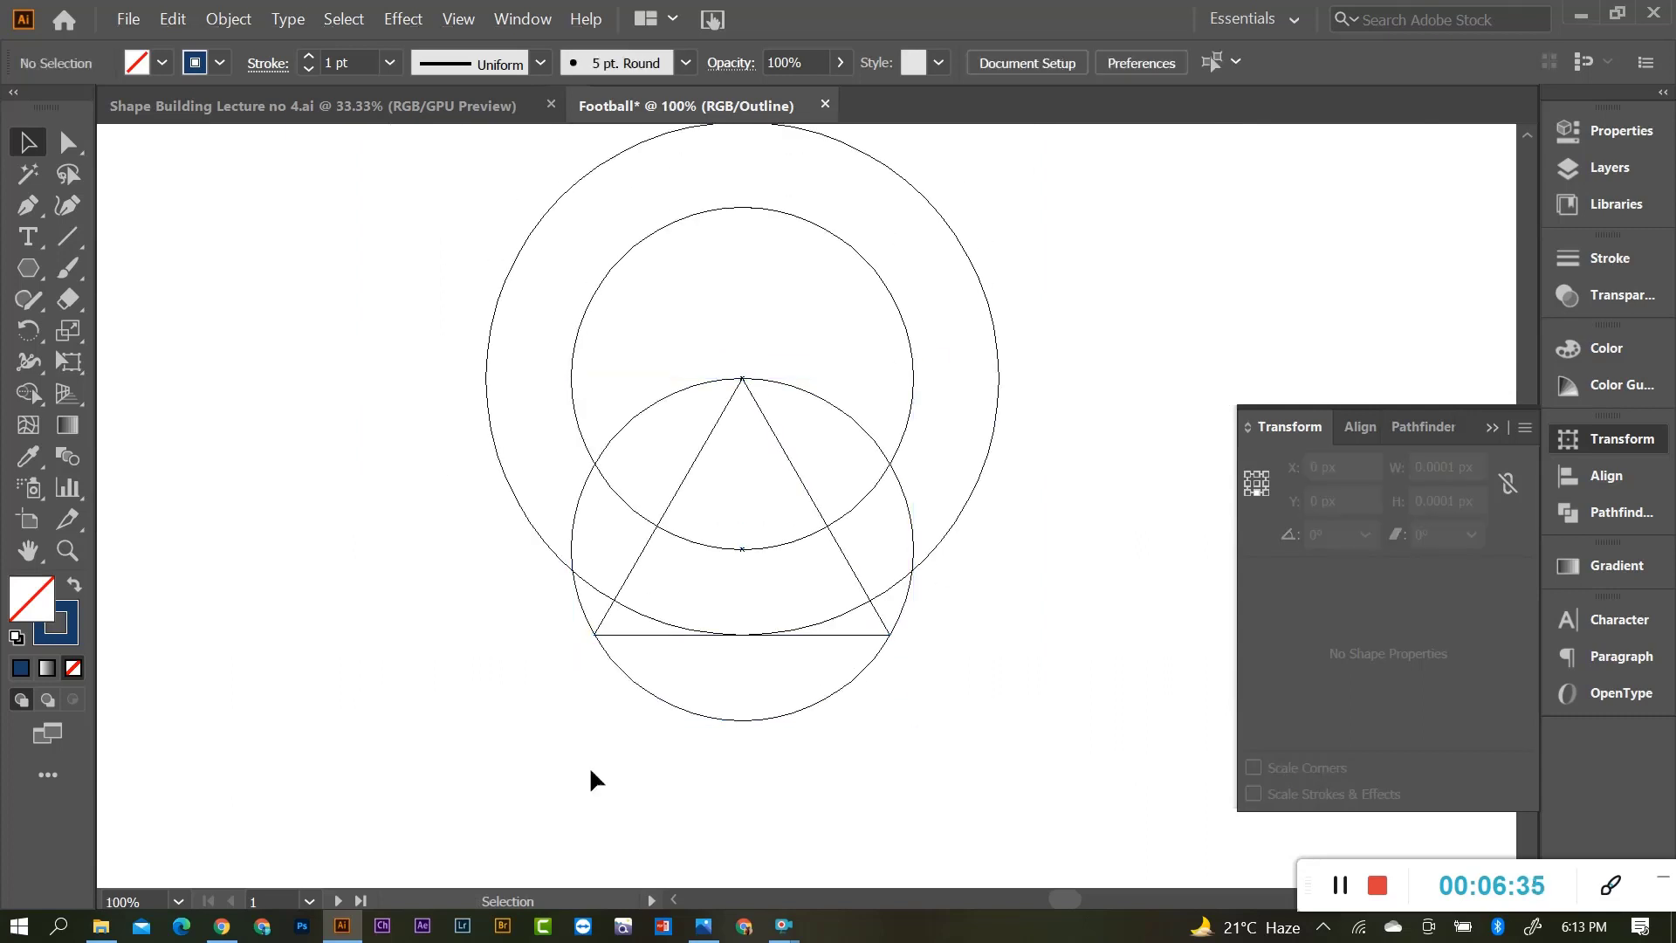
pyautogui.scroll(2, 855, 630)
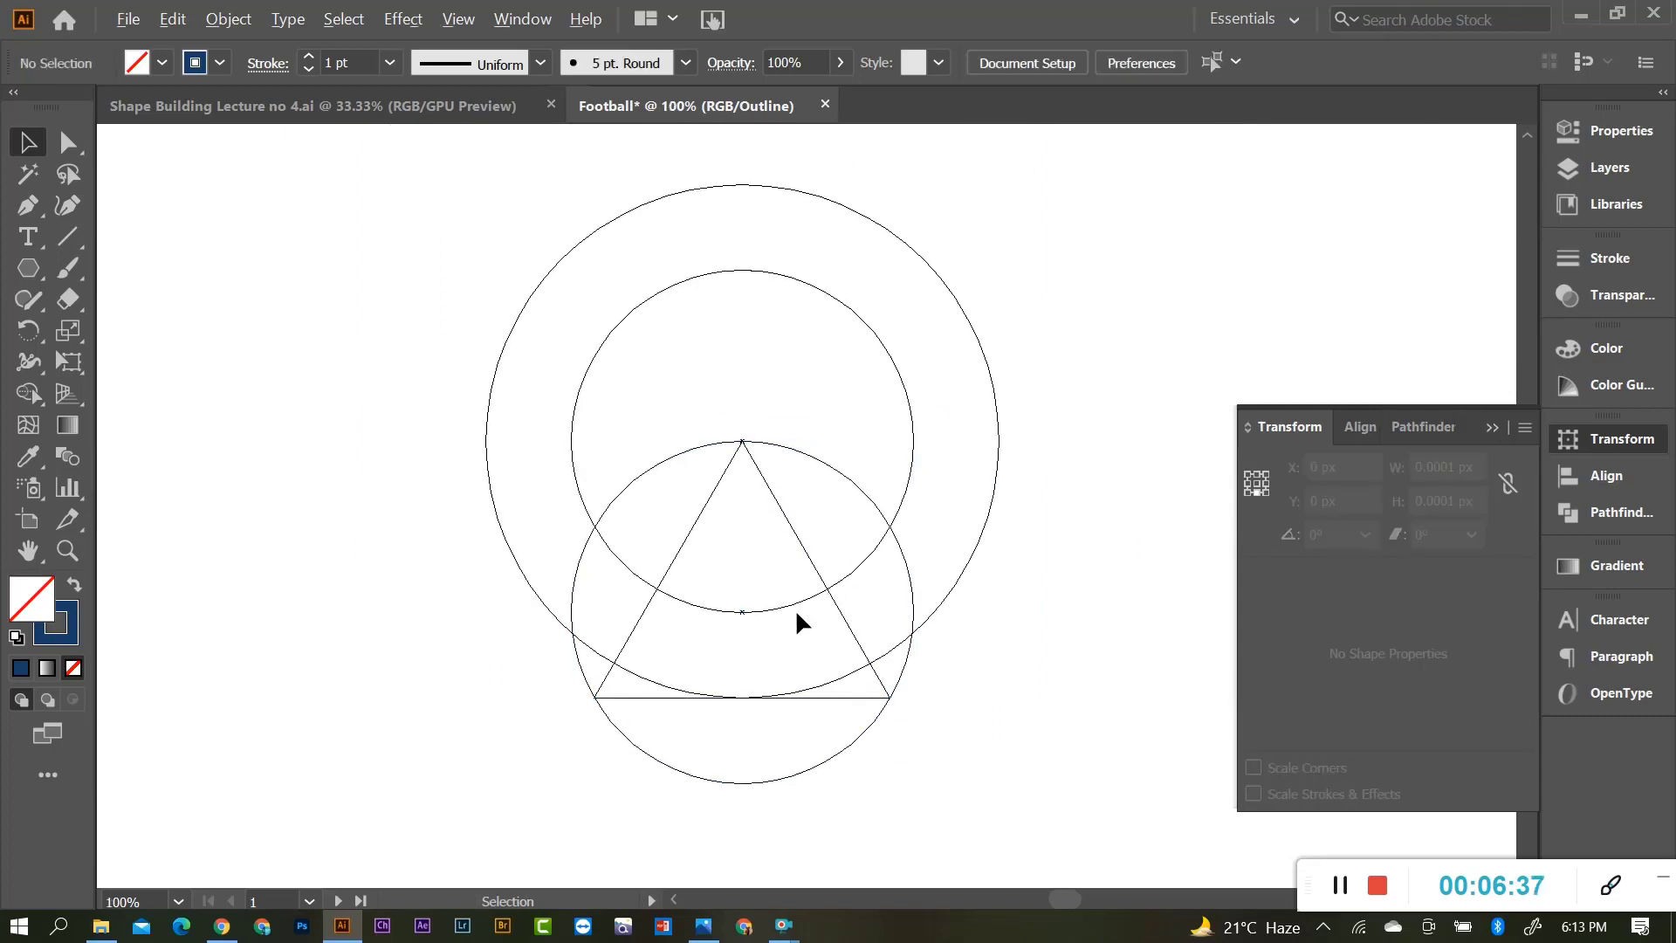
# Collapse the Transform panel and return to full-colour GPU Preview.
pyautogui.click(1490, 427)
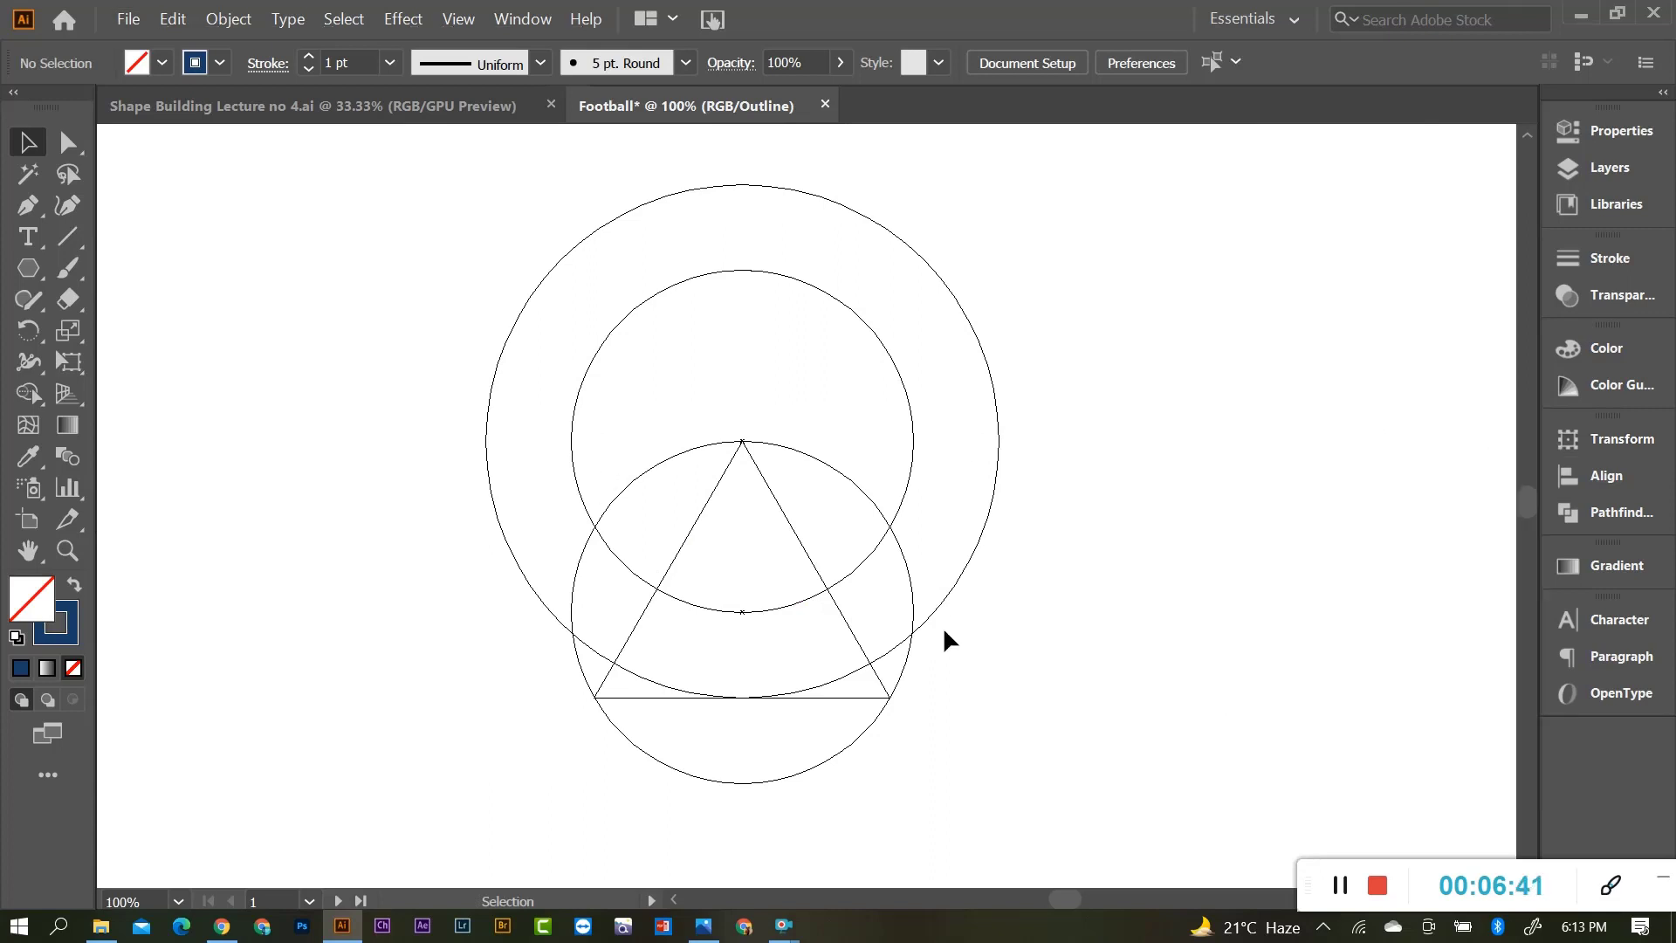
pyautogui.scroll(-3, 799, 592)
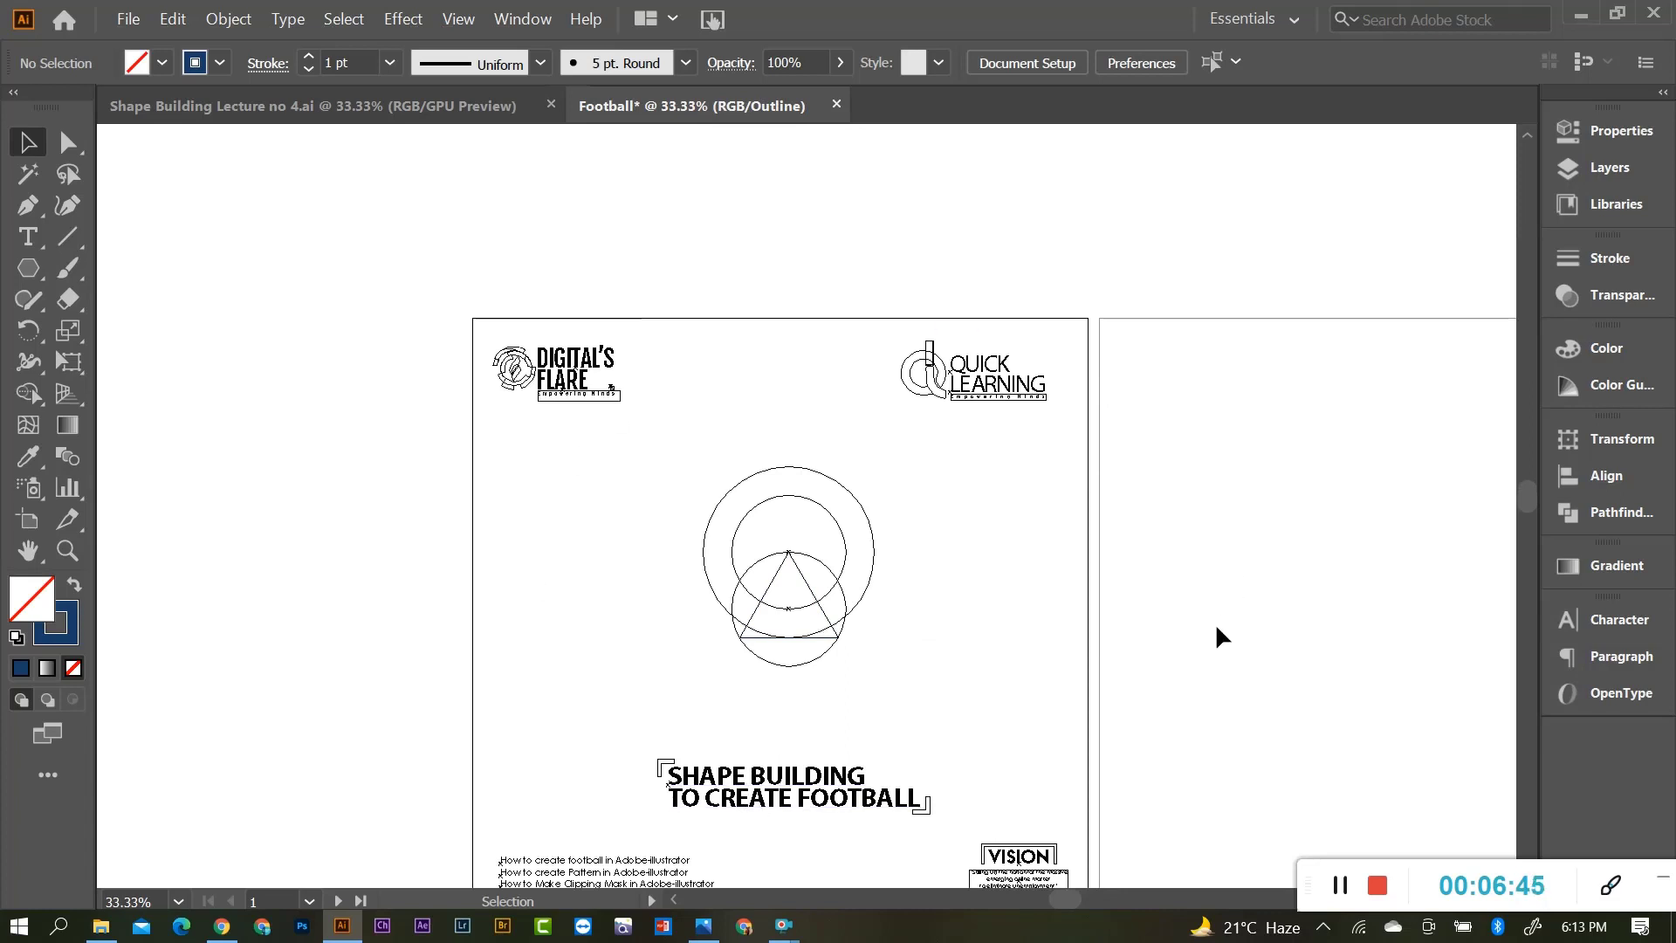
pyautogui.scroll(4, 783, 591)
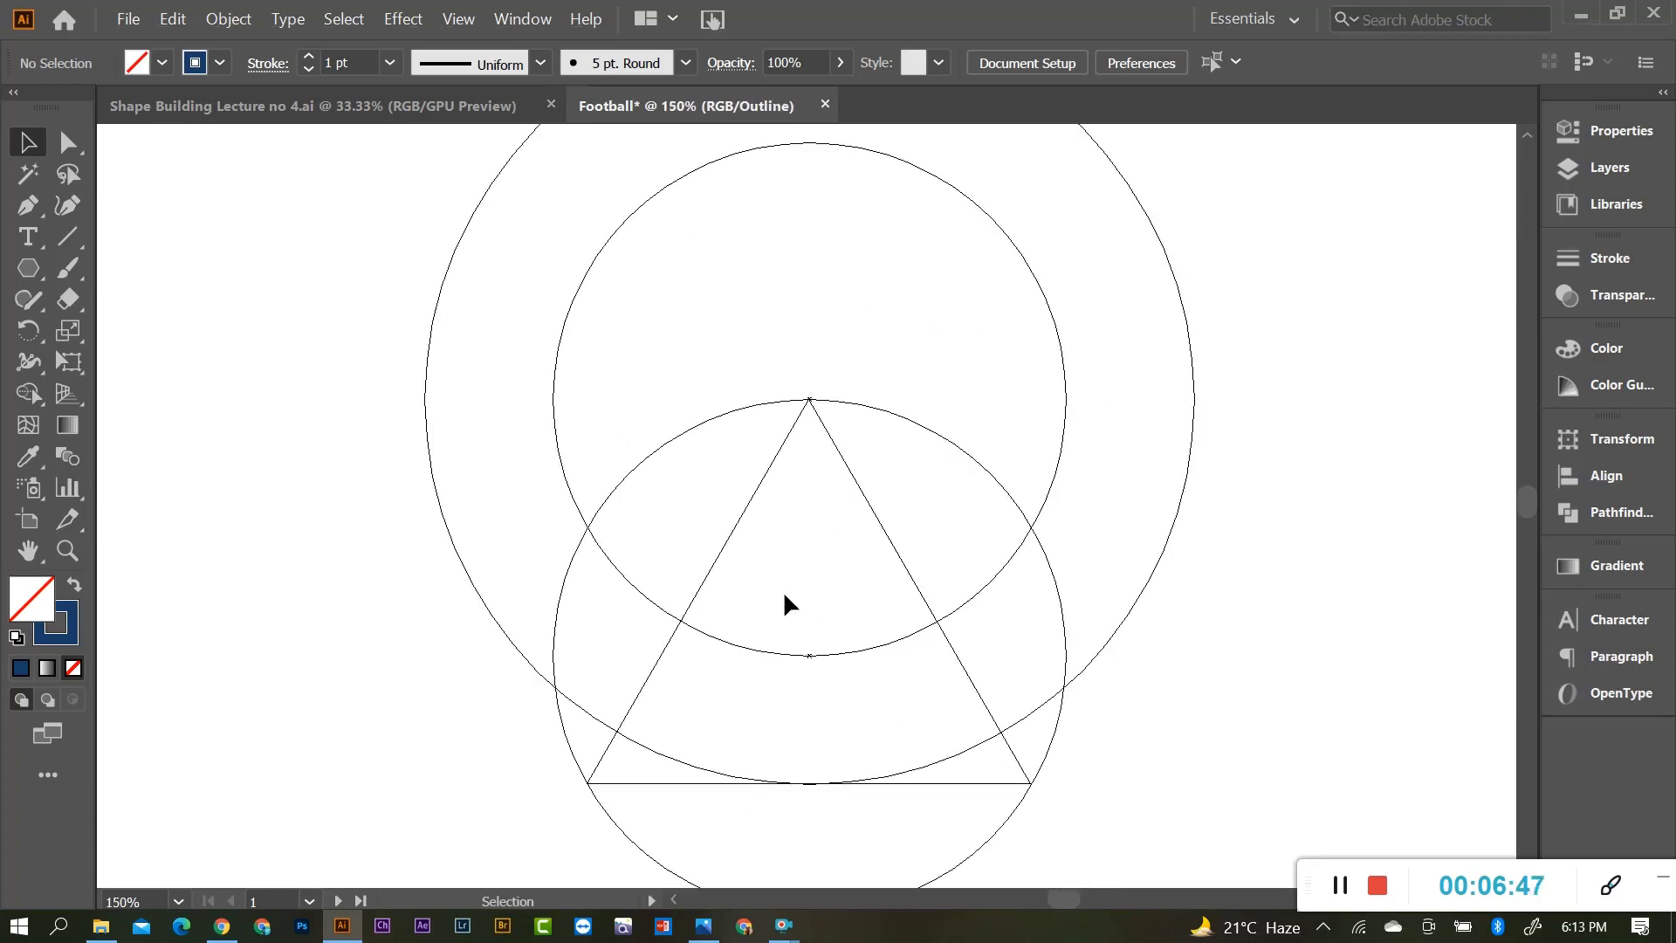
pyautogui.scroll(-2, 784, 602)
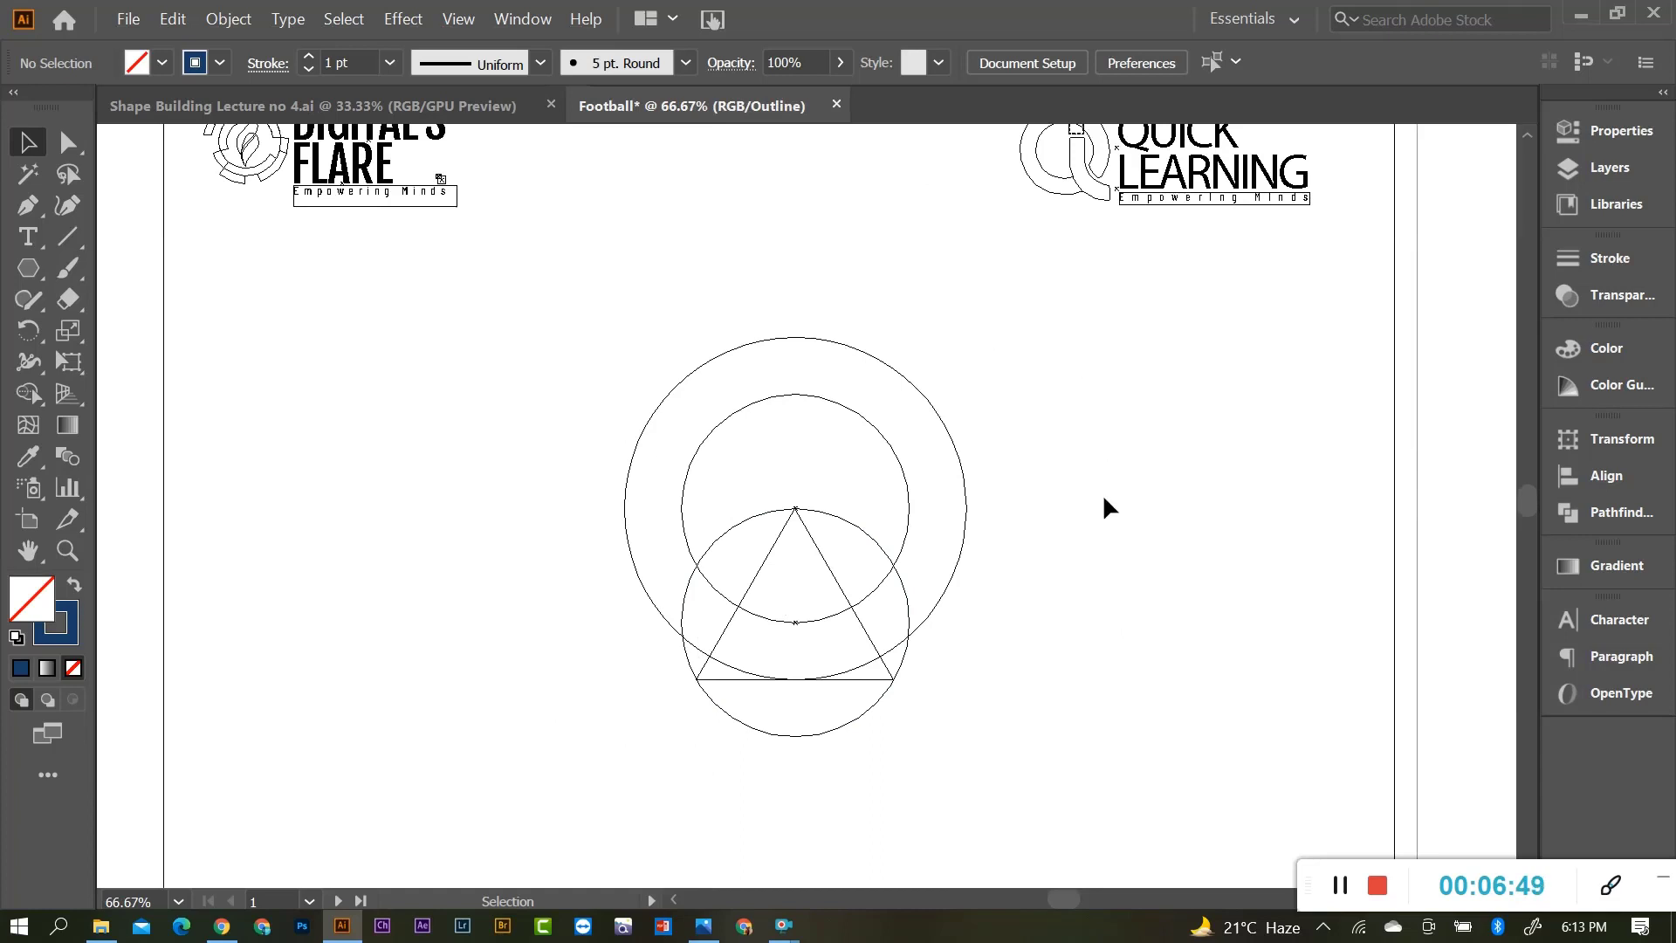
pyautogui.scroll(1, 1060, 484)
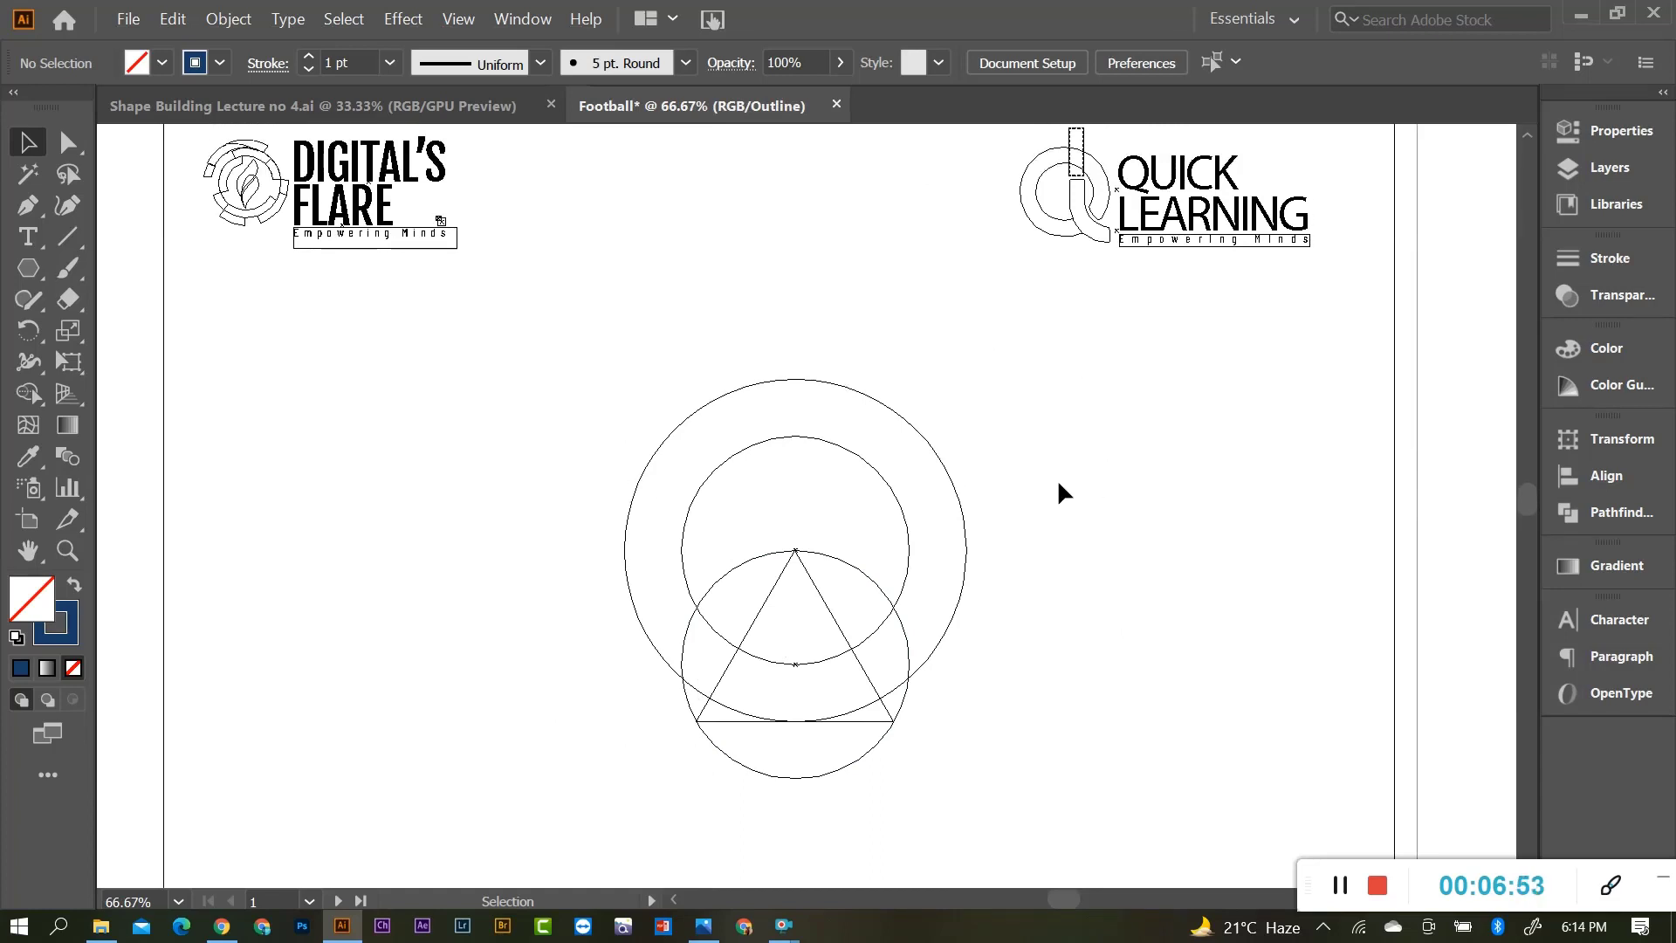
pyautogui.hotkey('ctrl', 'y')
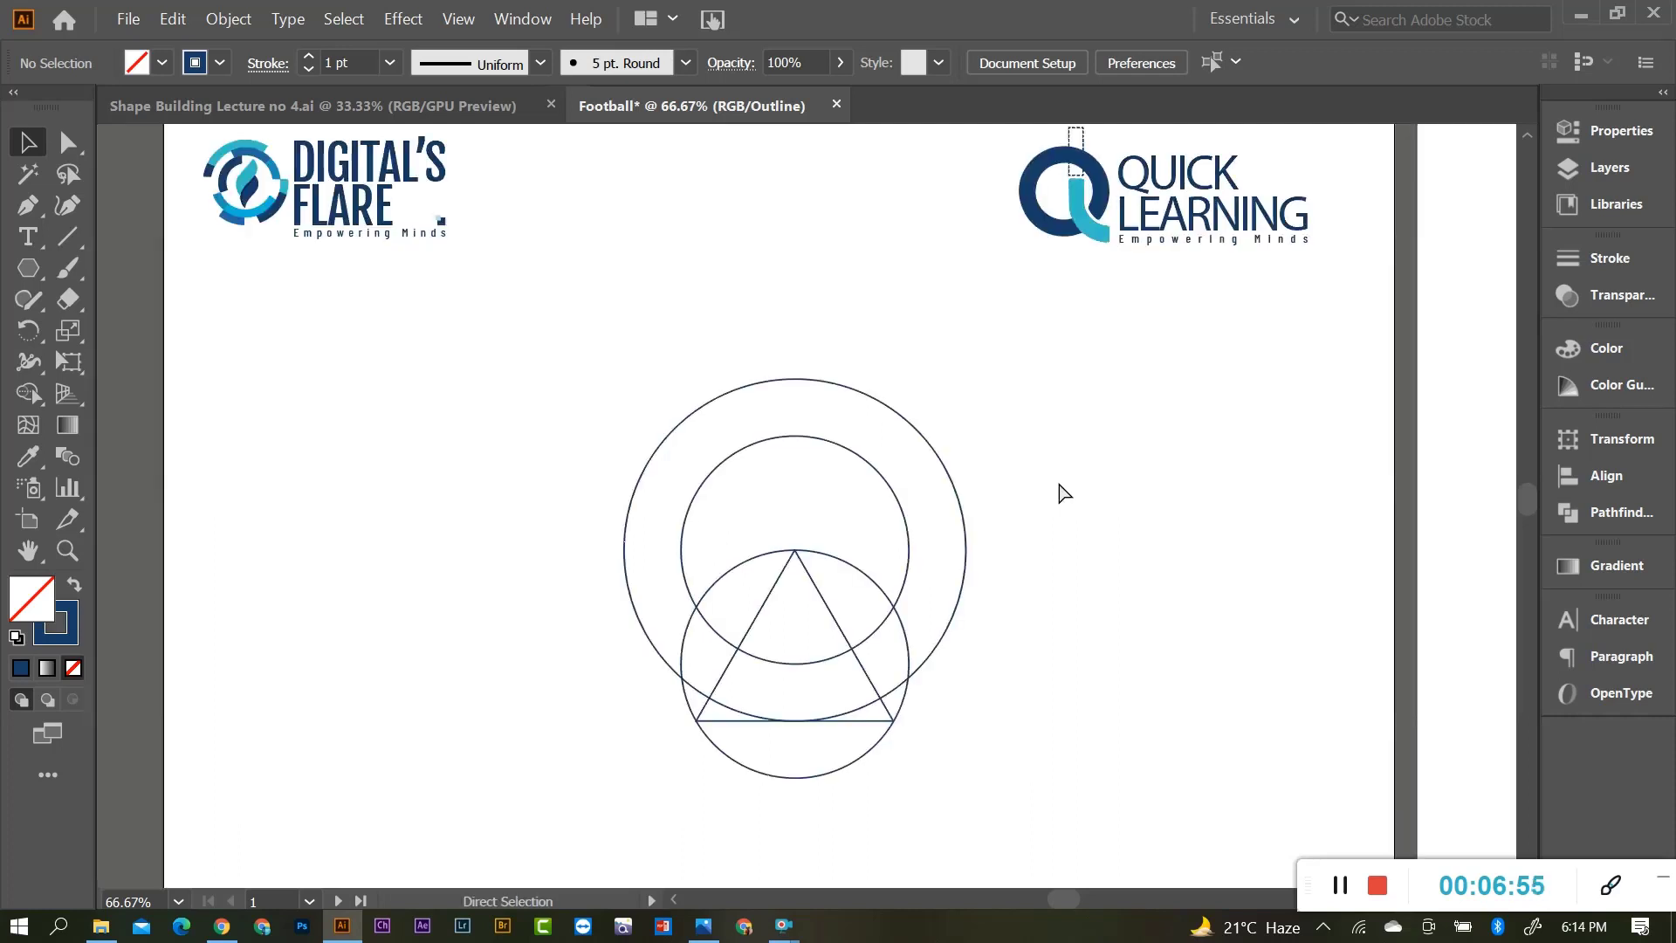
# Unlock the circles with Ctrl+Alt+2 and marquee-select all four construction shapes.
pyautogui.scroll(-2, 768, 611)
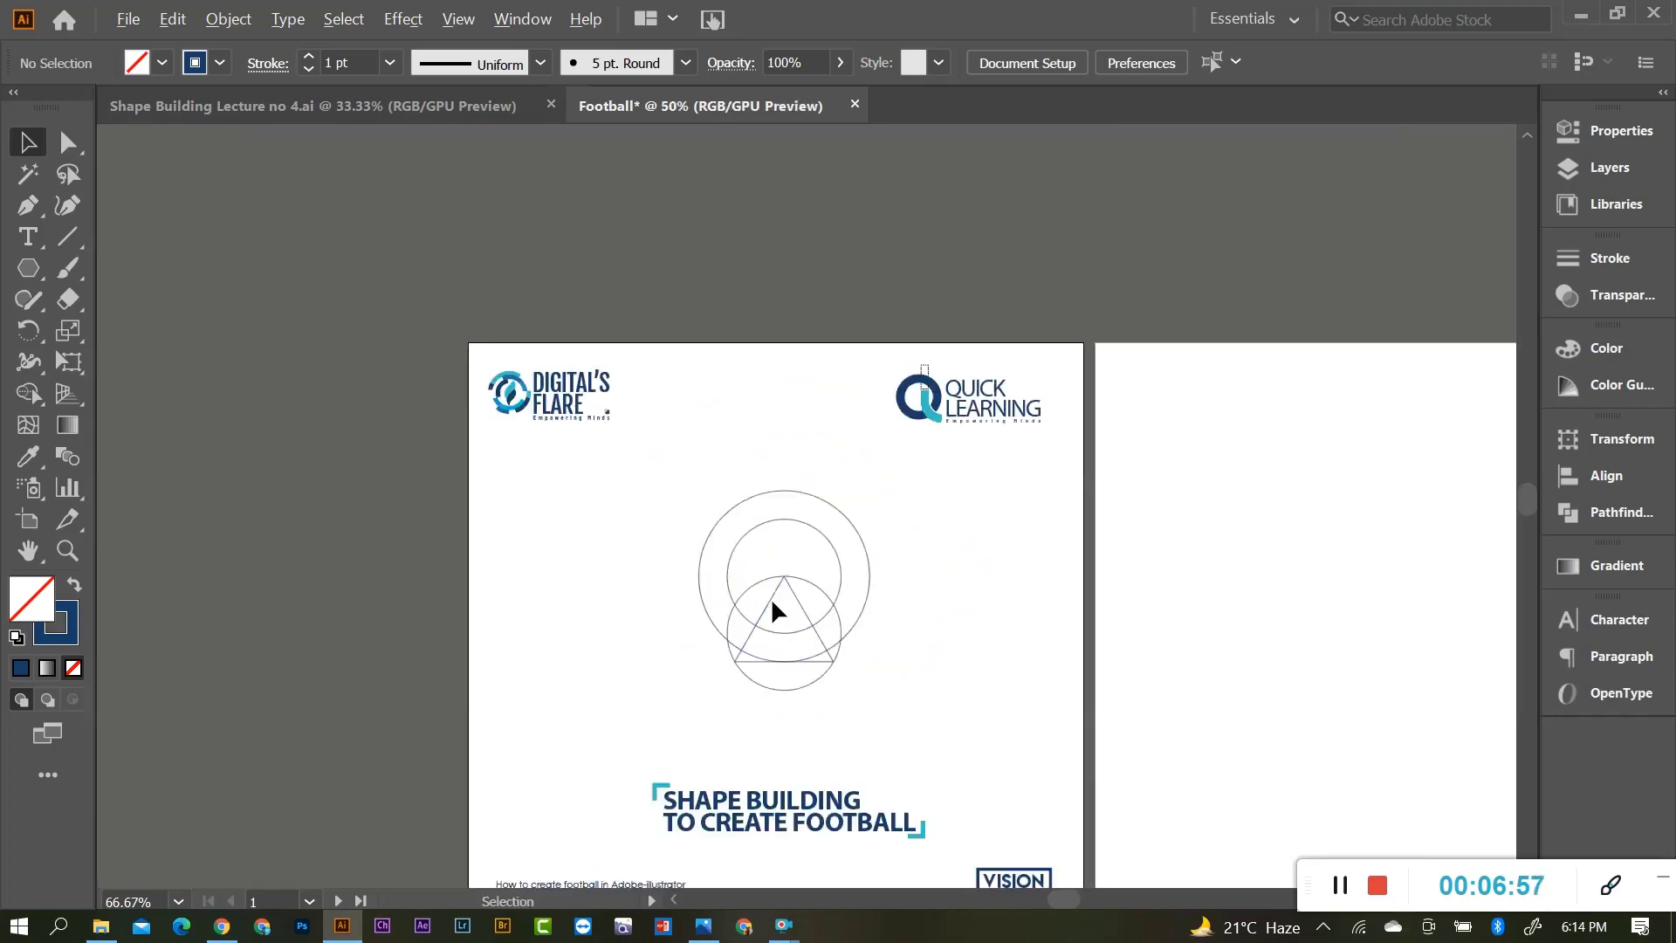
pyautogui.scroll(2, 771, 637)
pyautogui.moveTo(565, 426); pyautogui.dragTo(969, 741)
pyautogui.scroll(-1, 1063, 636)
pyautogui.hotkey('ctrl', 'alt', '2')
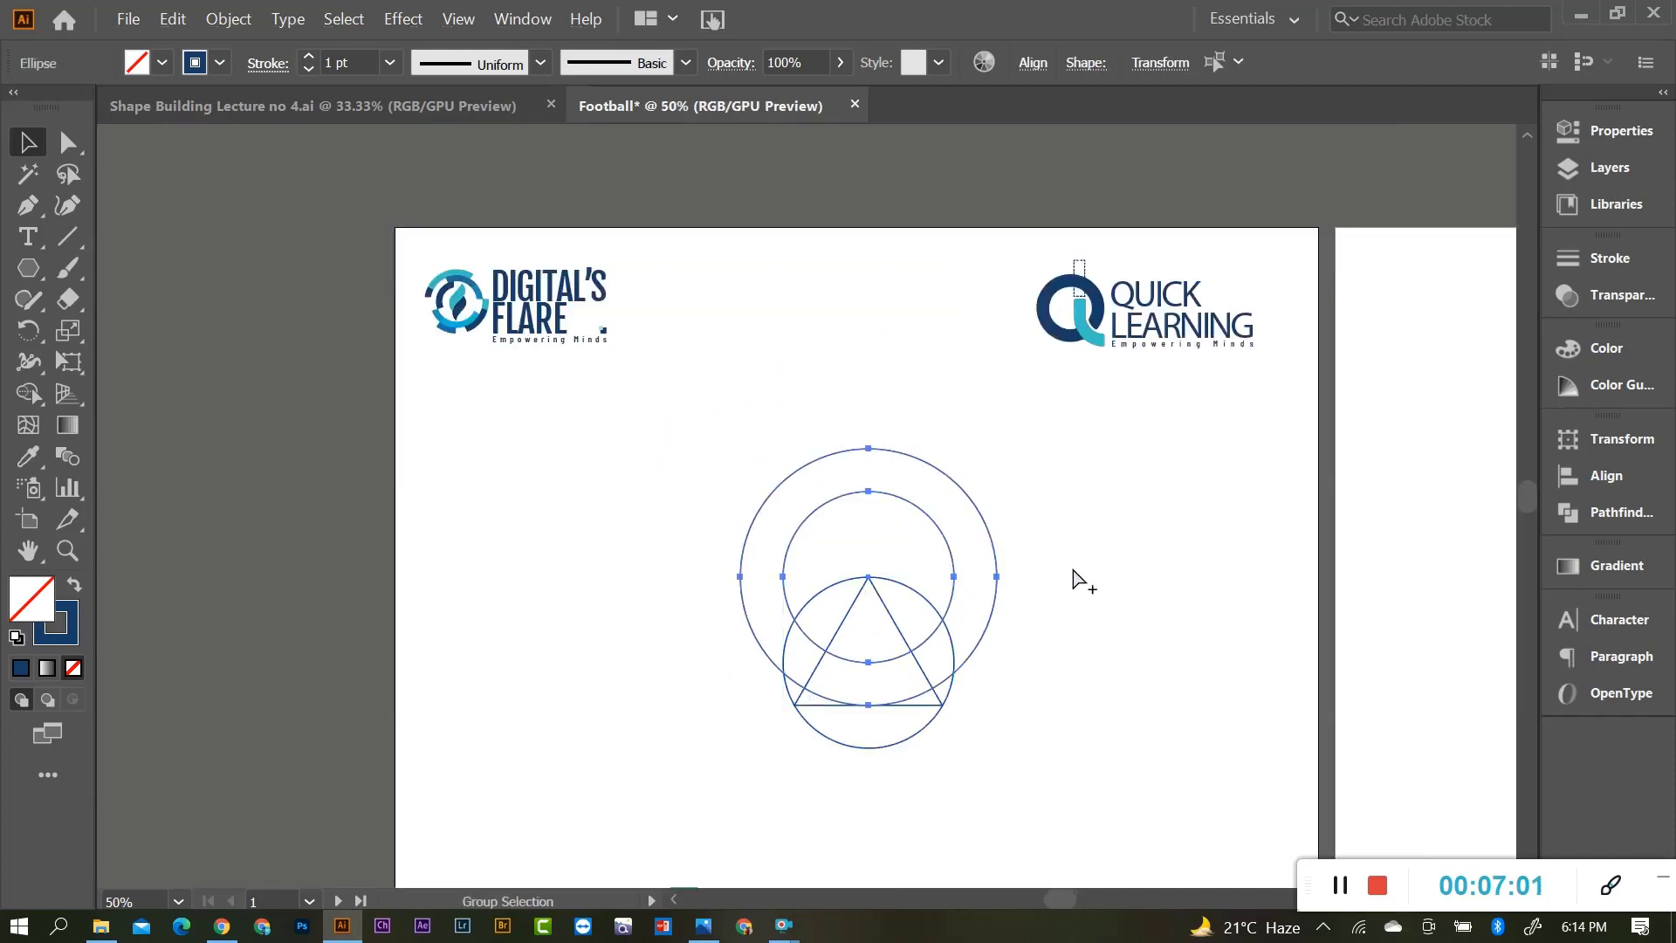
pyautogui.click(1072, 565)
pyautogui.moveTo(1086, 479); pyautogui.dragTo(773, 791)
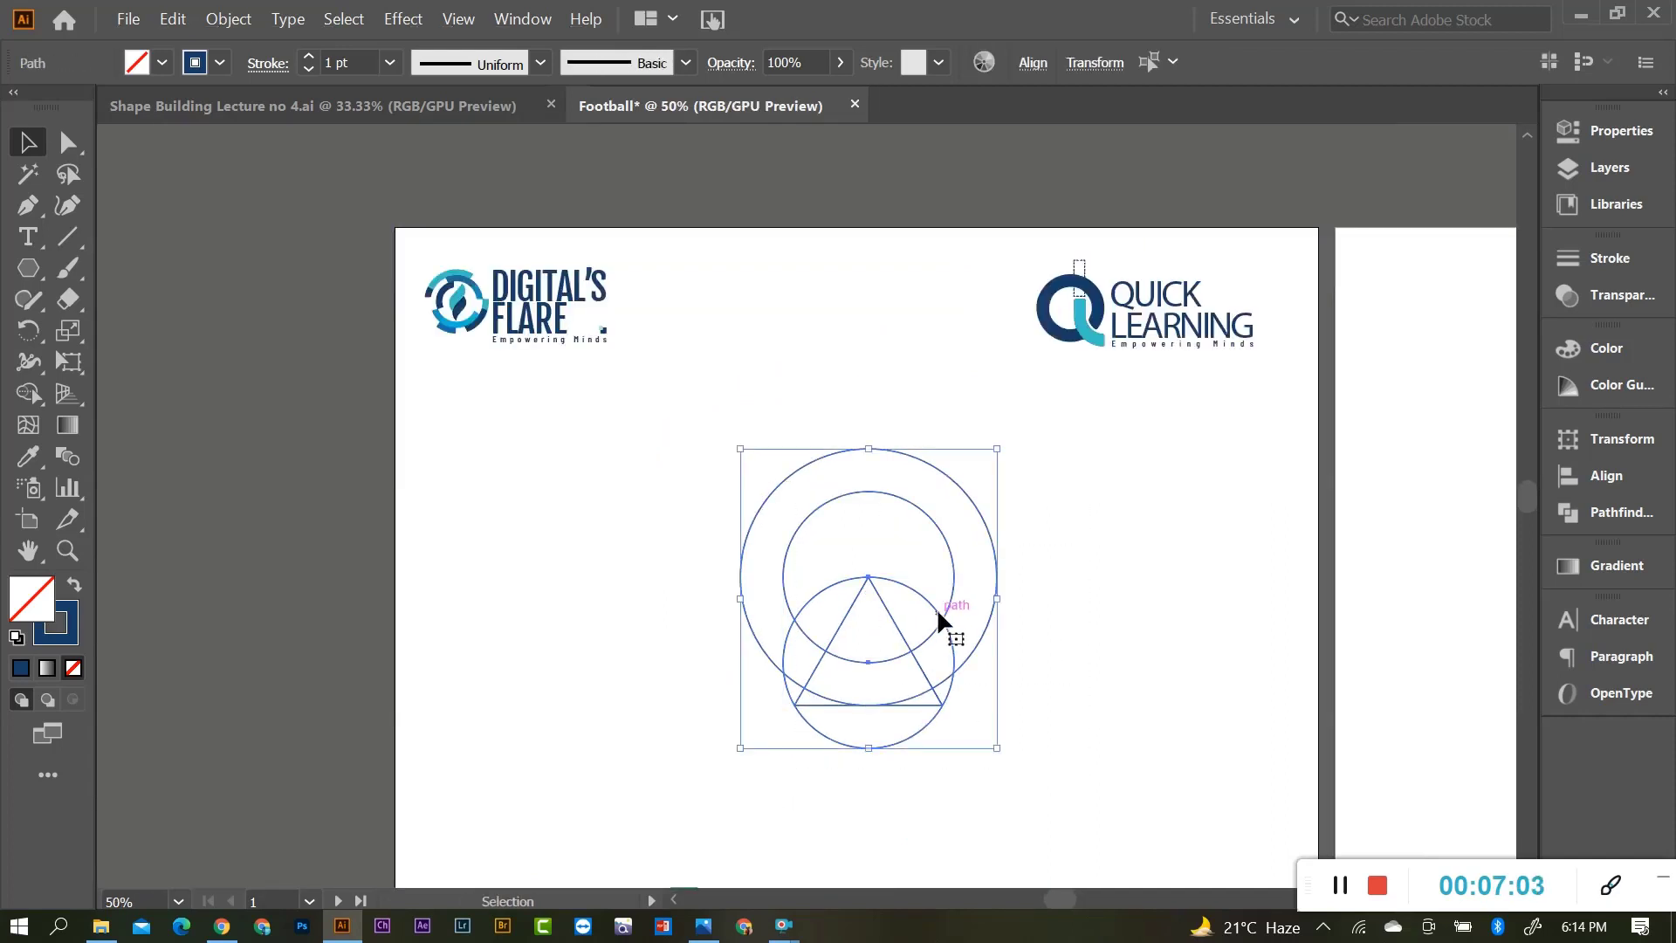
# Duplicate the construction to the left, scale it down, and place it below the left logo.
pyautogui.moveTo(939, 616); pyautogui.dragTo(636, 620)
pyautogui.moveTo(690, 744); pyautogui.dragTo(549, 583)
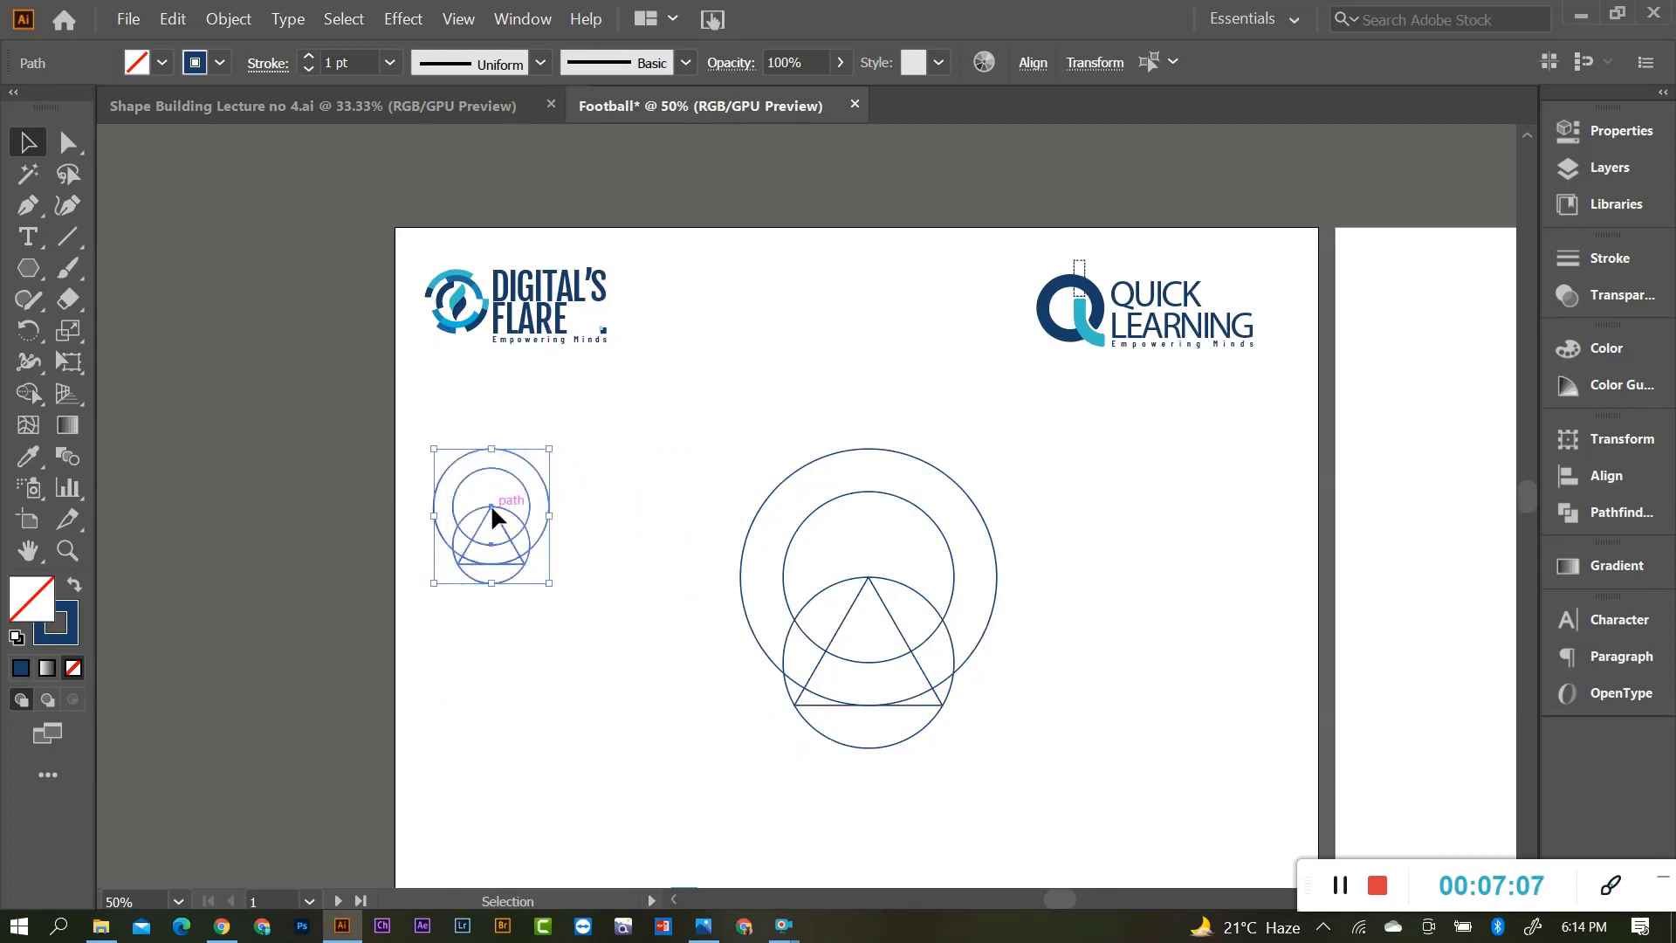
pyautogui.moveTo(491, 506); pyautogui.dragTo(523, 446)
pyautogui.click(515, 522)
pyautogui.scroll(2, 502, 489)
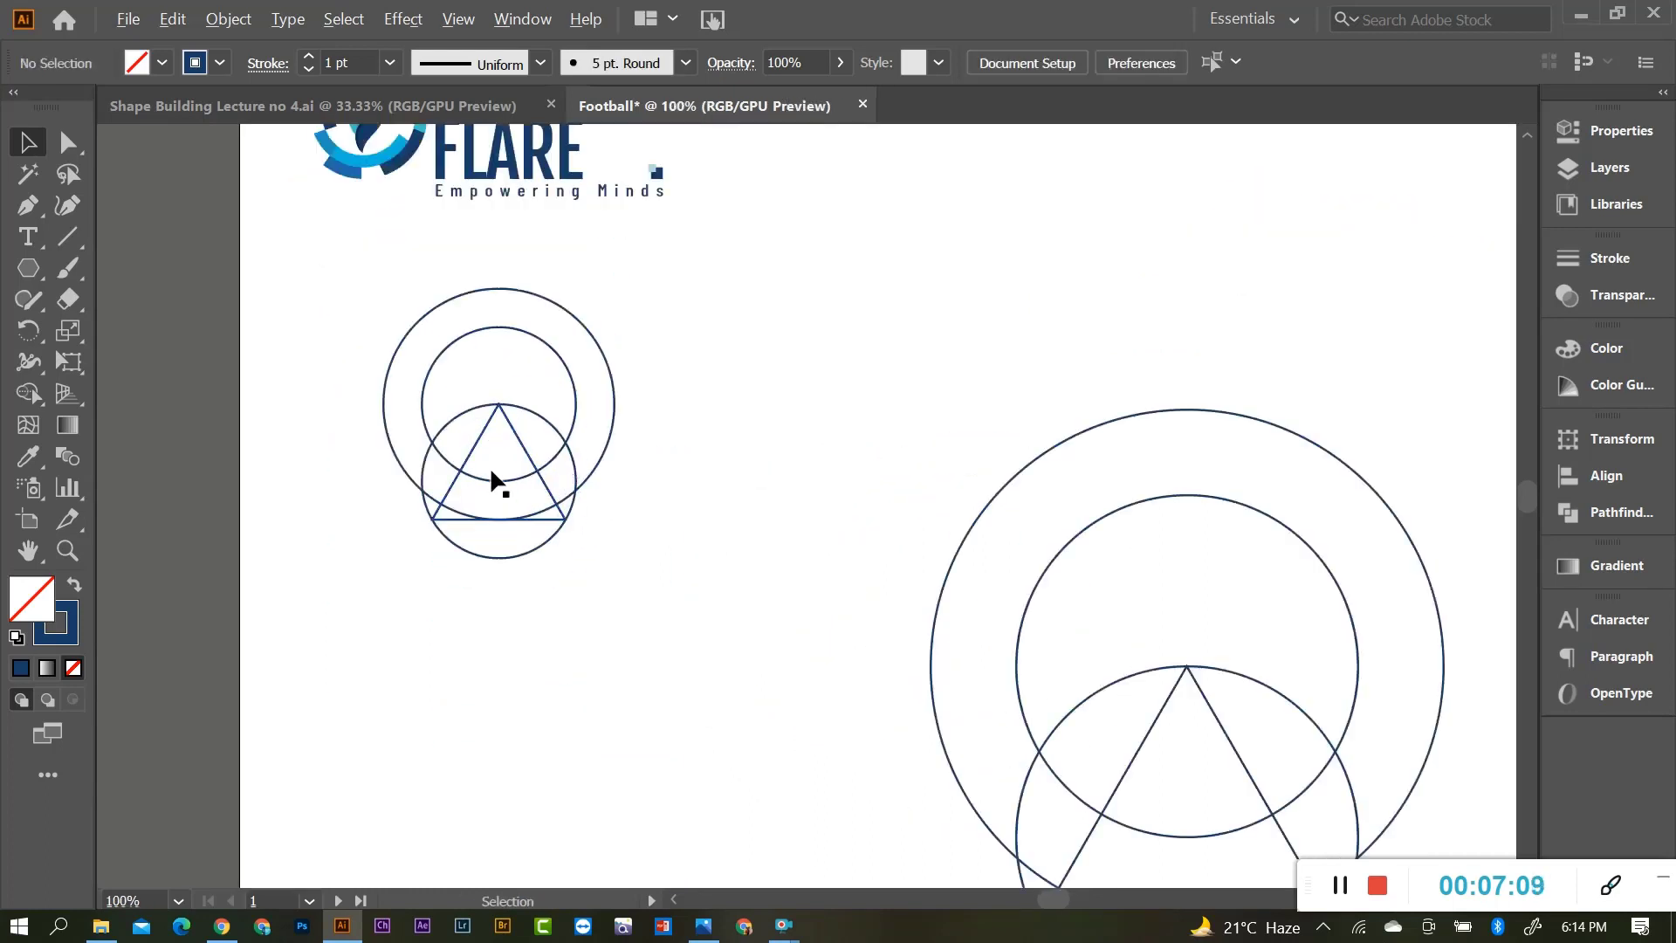
pyautogui.scroll(-1, 550, 478)
pyautogui.scroll(1, 856, 521)
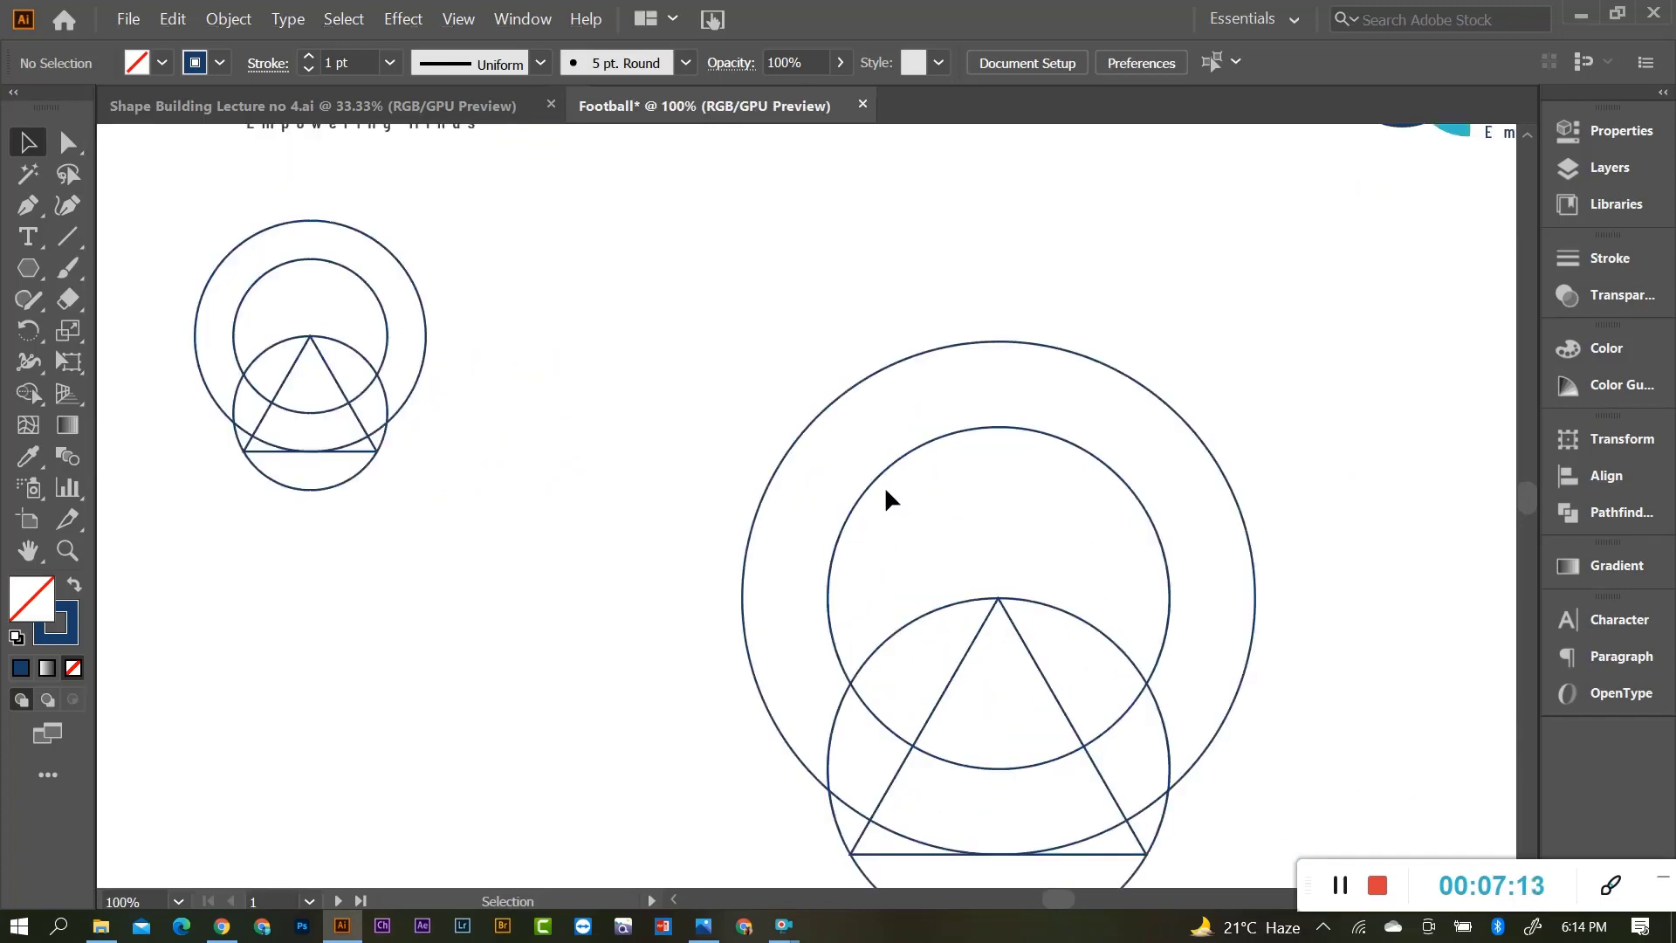
pyautogui.scroll(-1, 899, 550)
pyautogui.scroll(1, 1114, 620)
pyautogui.scroll(-1, 1114, 619)
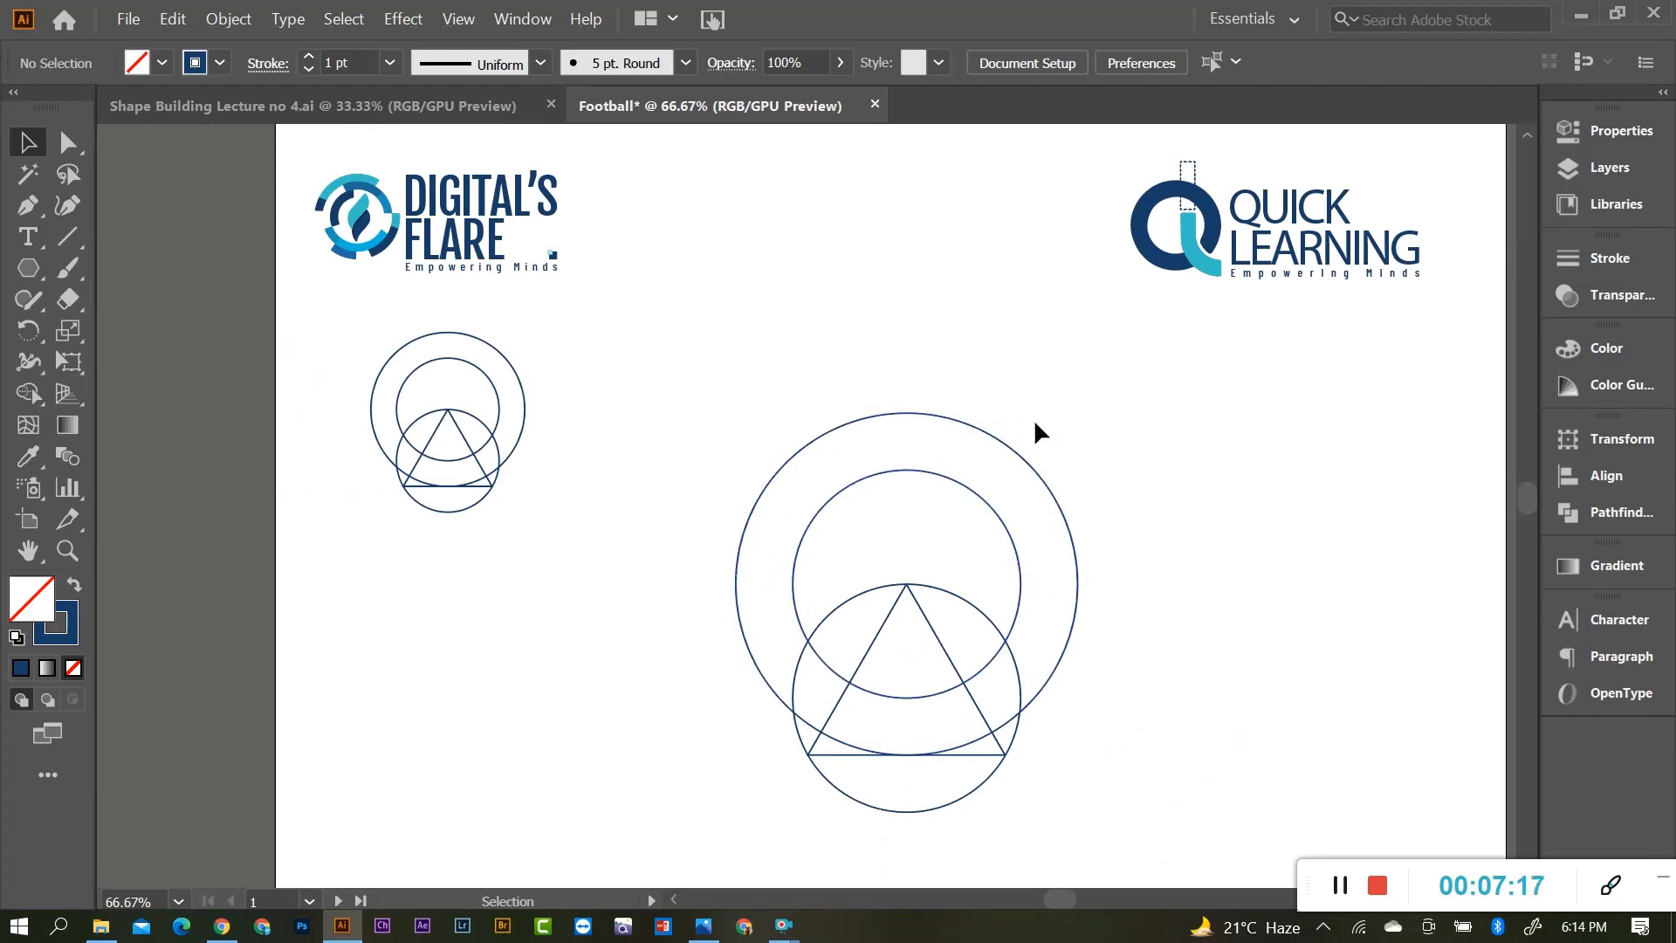
# Group the outer and inner upper circles.
pyautogui.click(941, 418)
pyautogui.keyDown('shift'); pyautogui.click(976, 495); pyautogui.keyUp('shift')
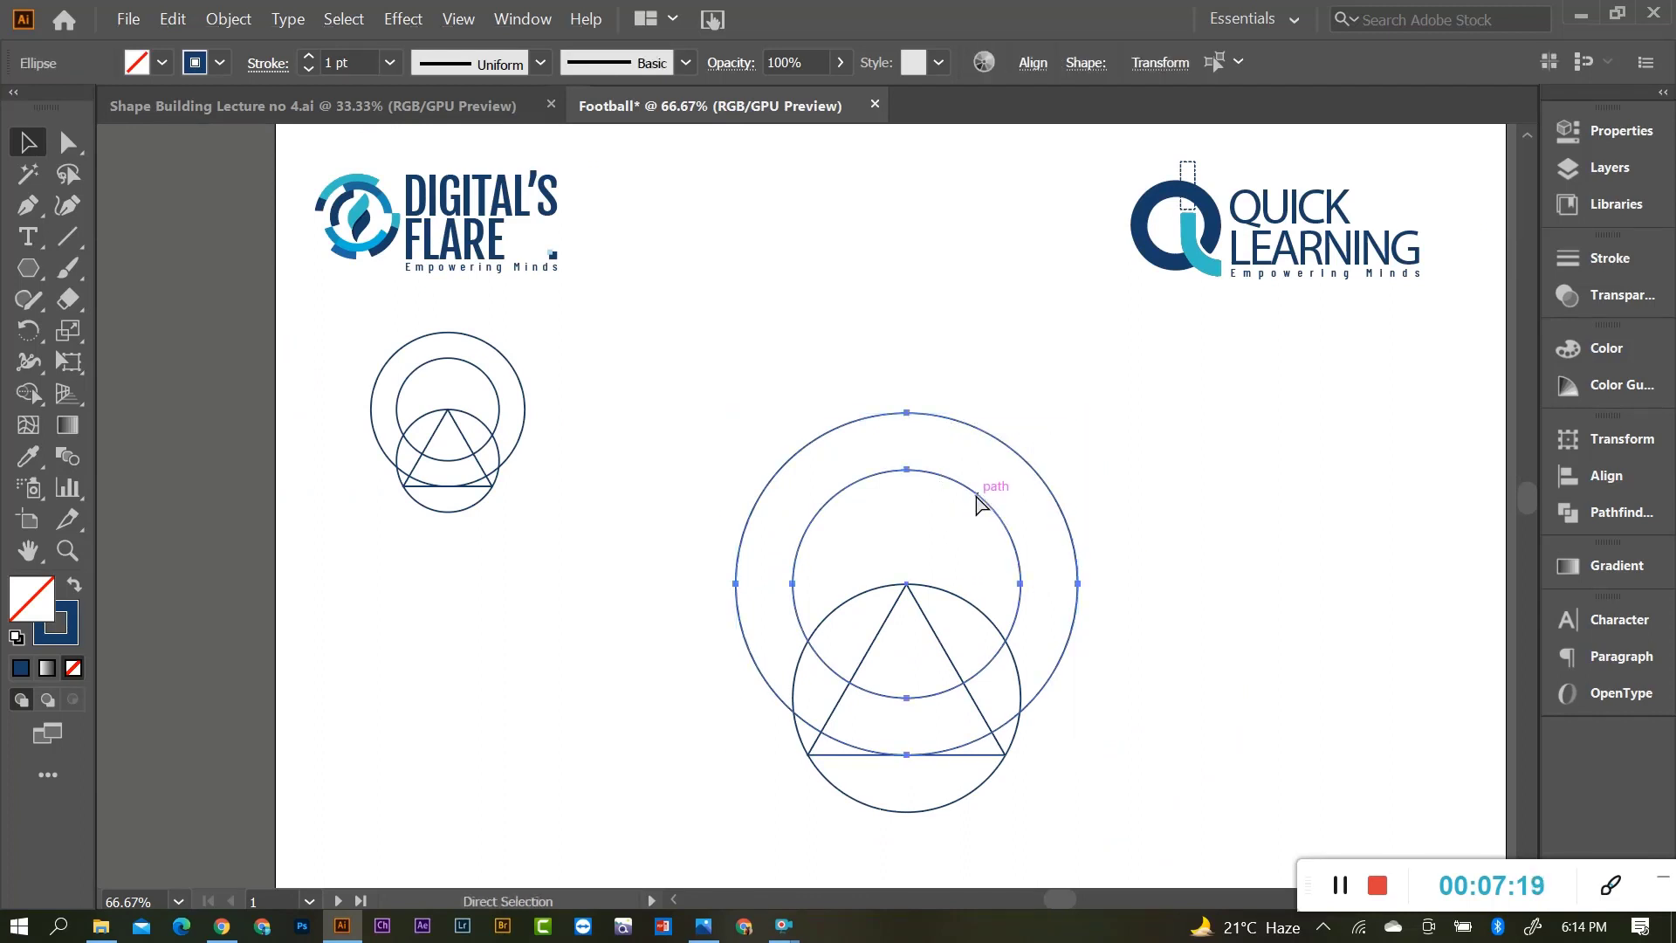
pyautogui.hotkey('ctrl', 'g')
pyautogui.scroll(-1, 954, 457)
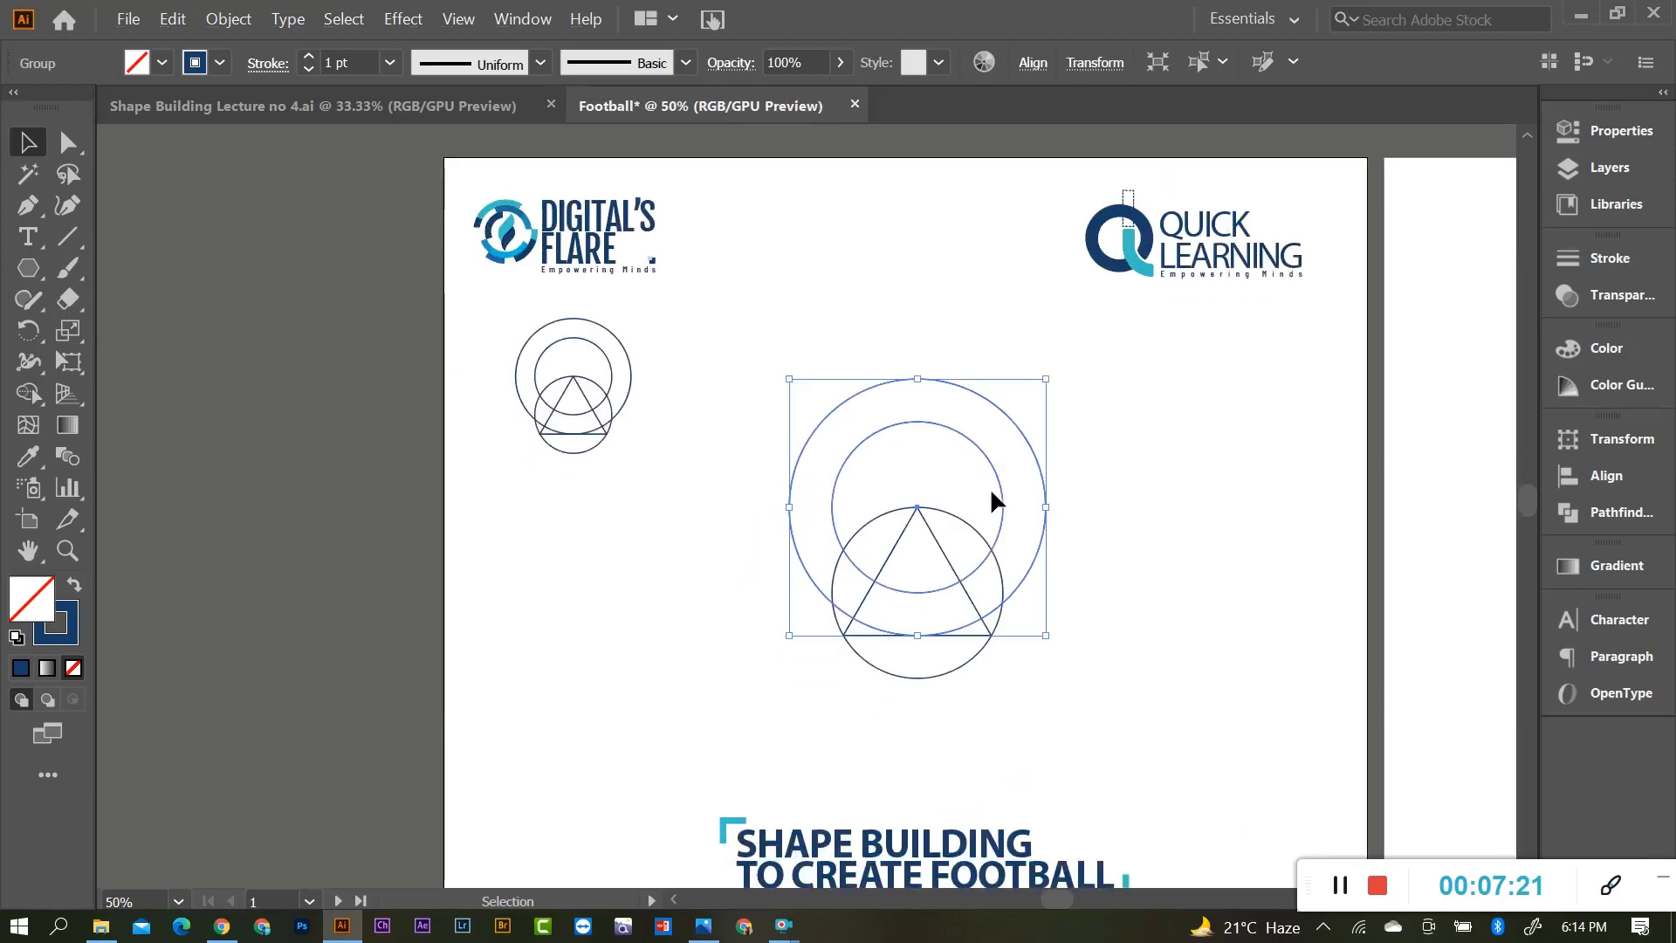
# Copy the ring pair down and right over the triangle, then shift it slightly up.
pyautogui.moveTo(943, 421); pyautogui.dragTo(1003, 559)
pyautogui.scroll(-2, 1007, 561)
pyautogui.hotkey('ctrl', 'z')
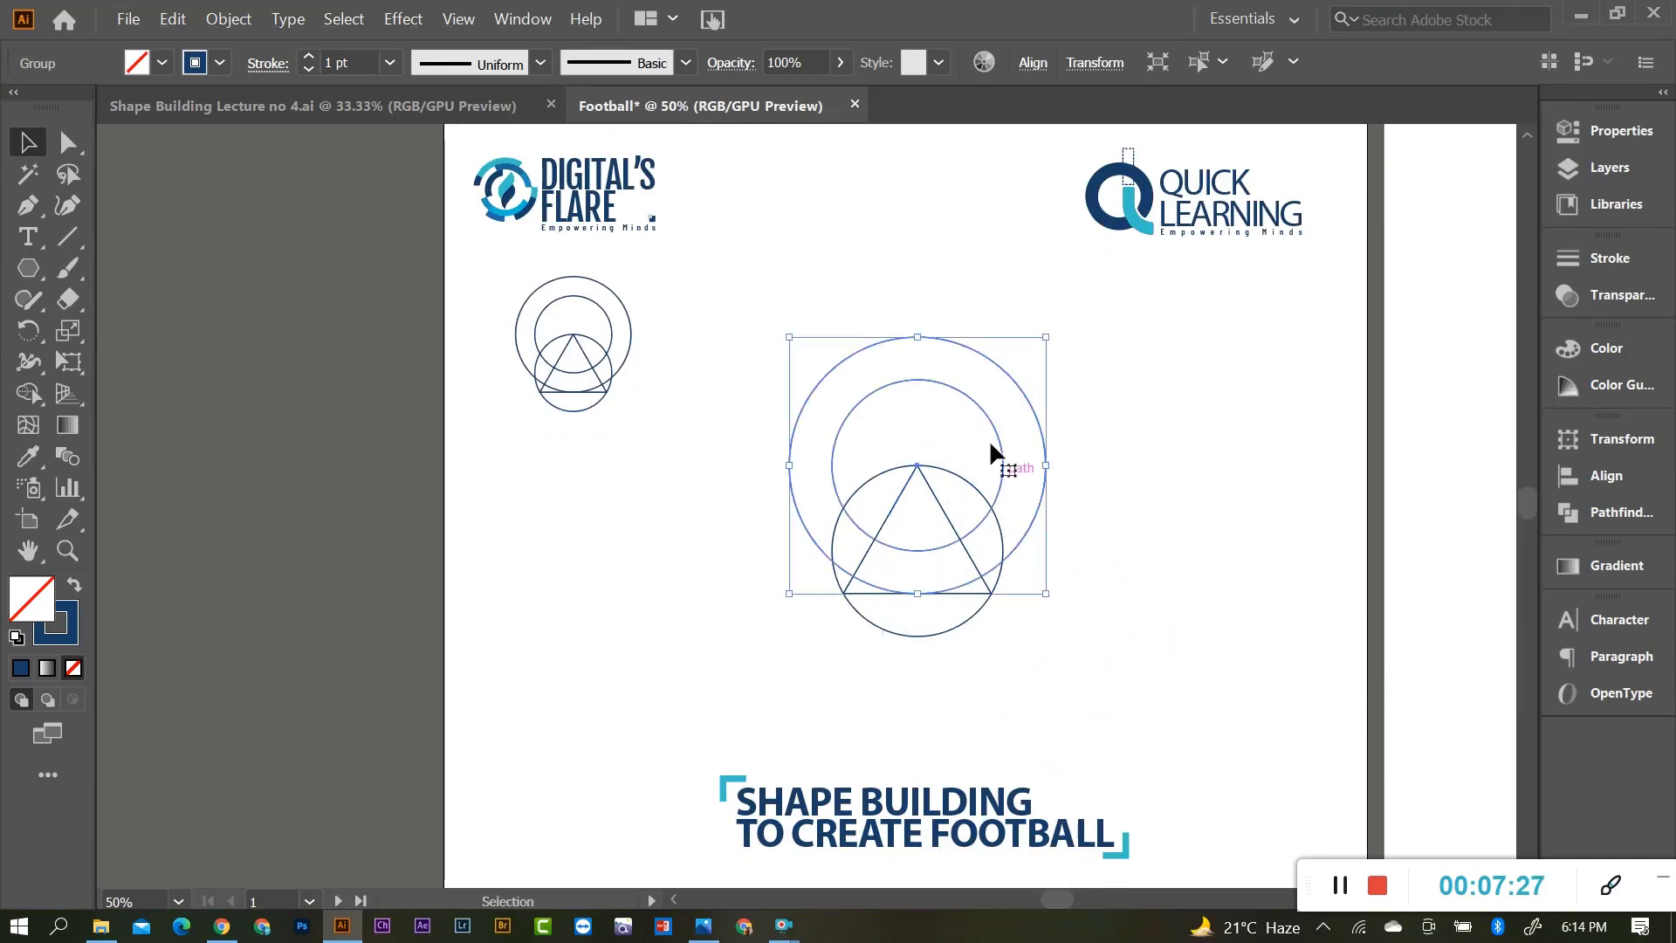
pyautogui.moveTo(945, 384); pyautogui.dragTo(1019, 527)
pyautogui.click(1145, 542)
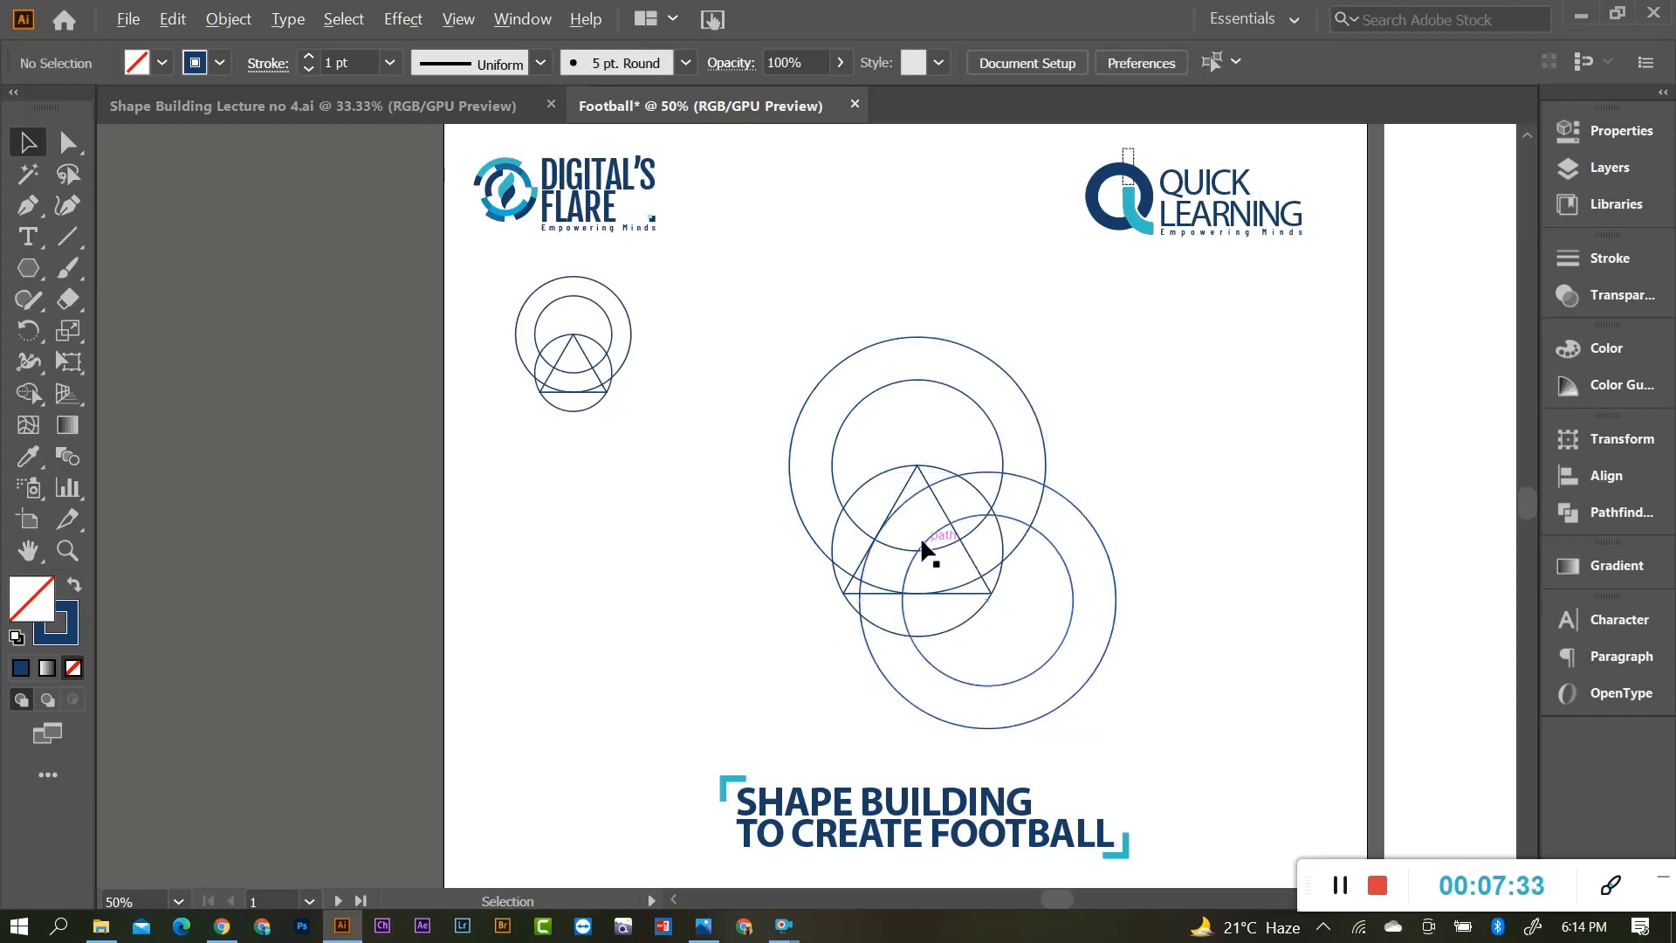
pyautogui.scroll(2, 913, 529)
pyautogui.scroll(3, 870, 552)
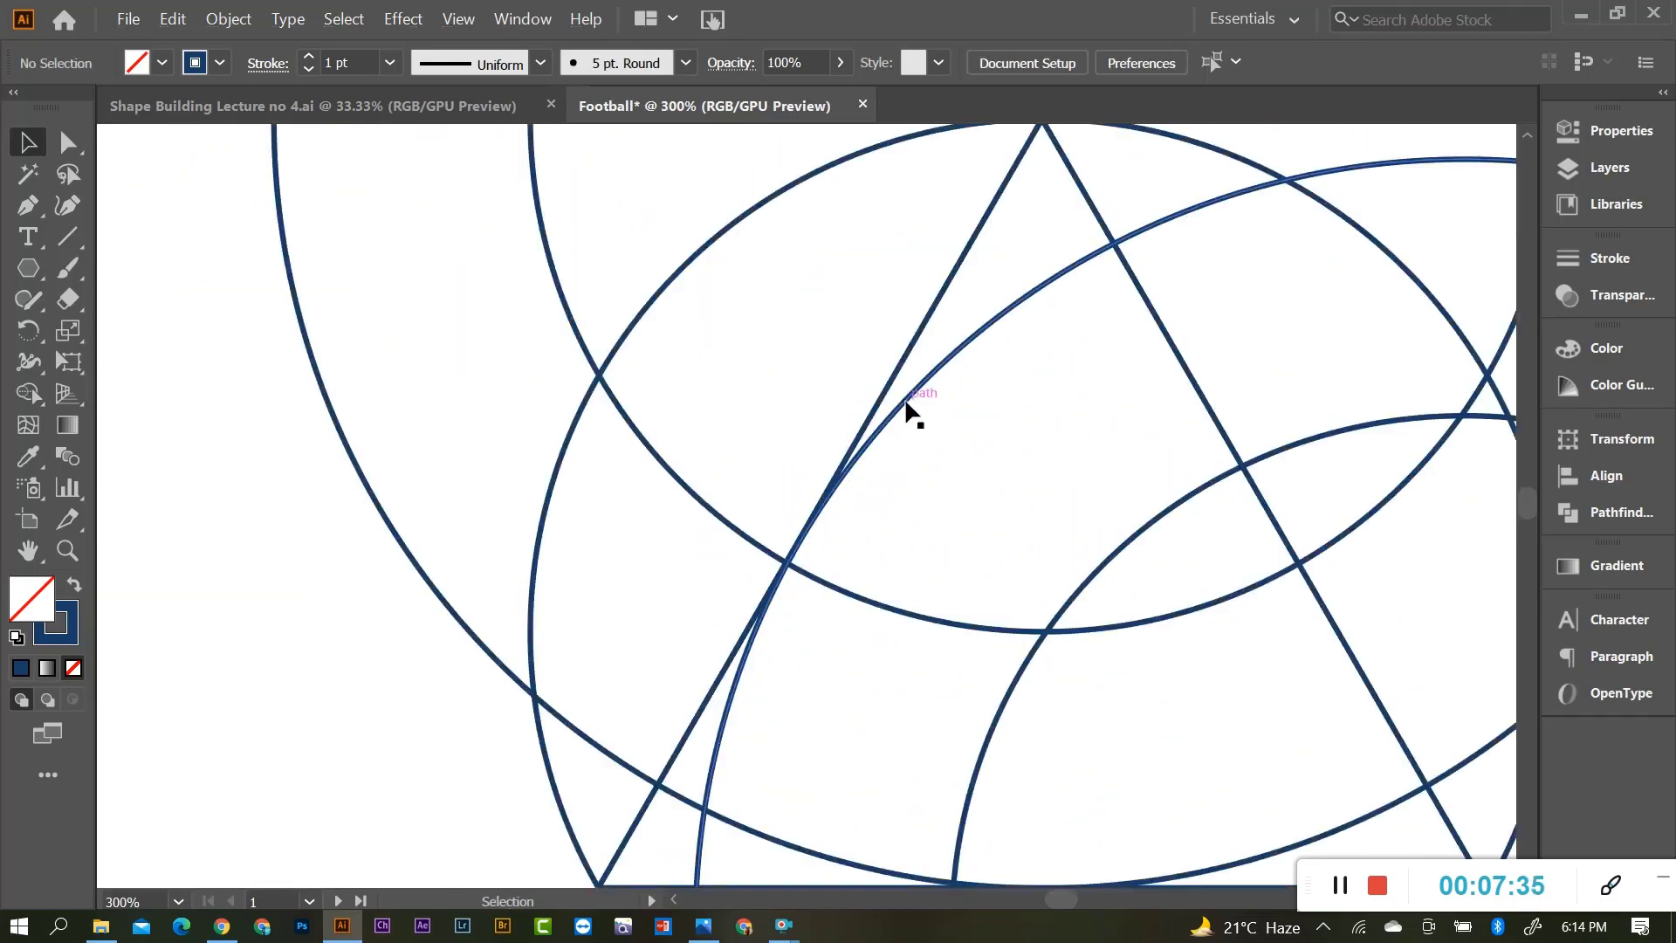
pyautogui.moveTo(914, 394)
pyautogui.mouseDown()
pyautogui.moveTo(917, 374)
pyautogui.moveTo(899, 382)
pyautogui.mouseUp()
pyautogui.scroll(-2, 867, 450)
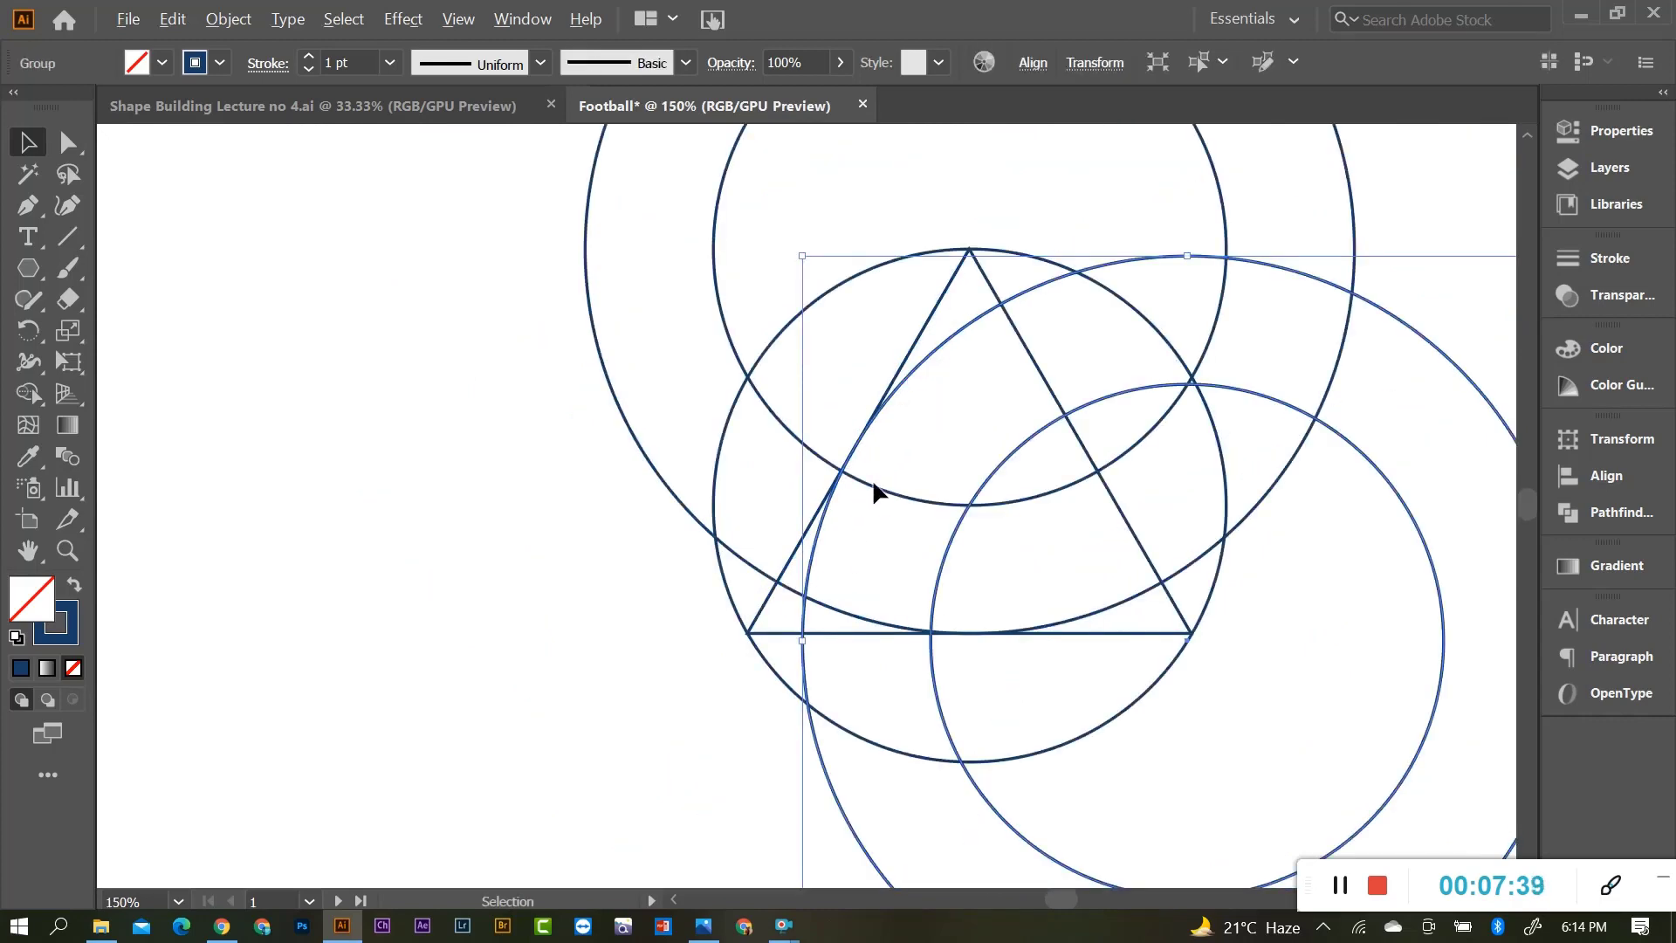
pyautogui.scroll(-1, 873, 483)
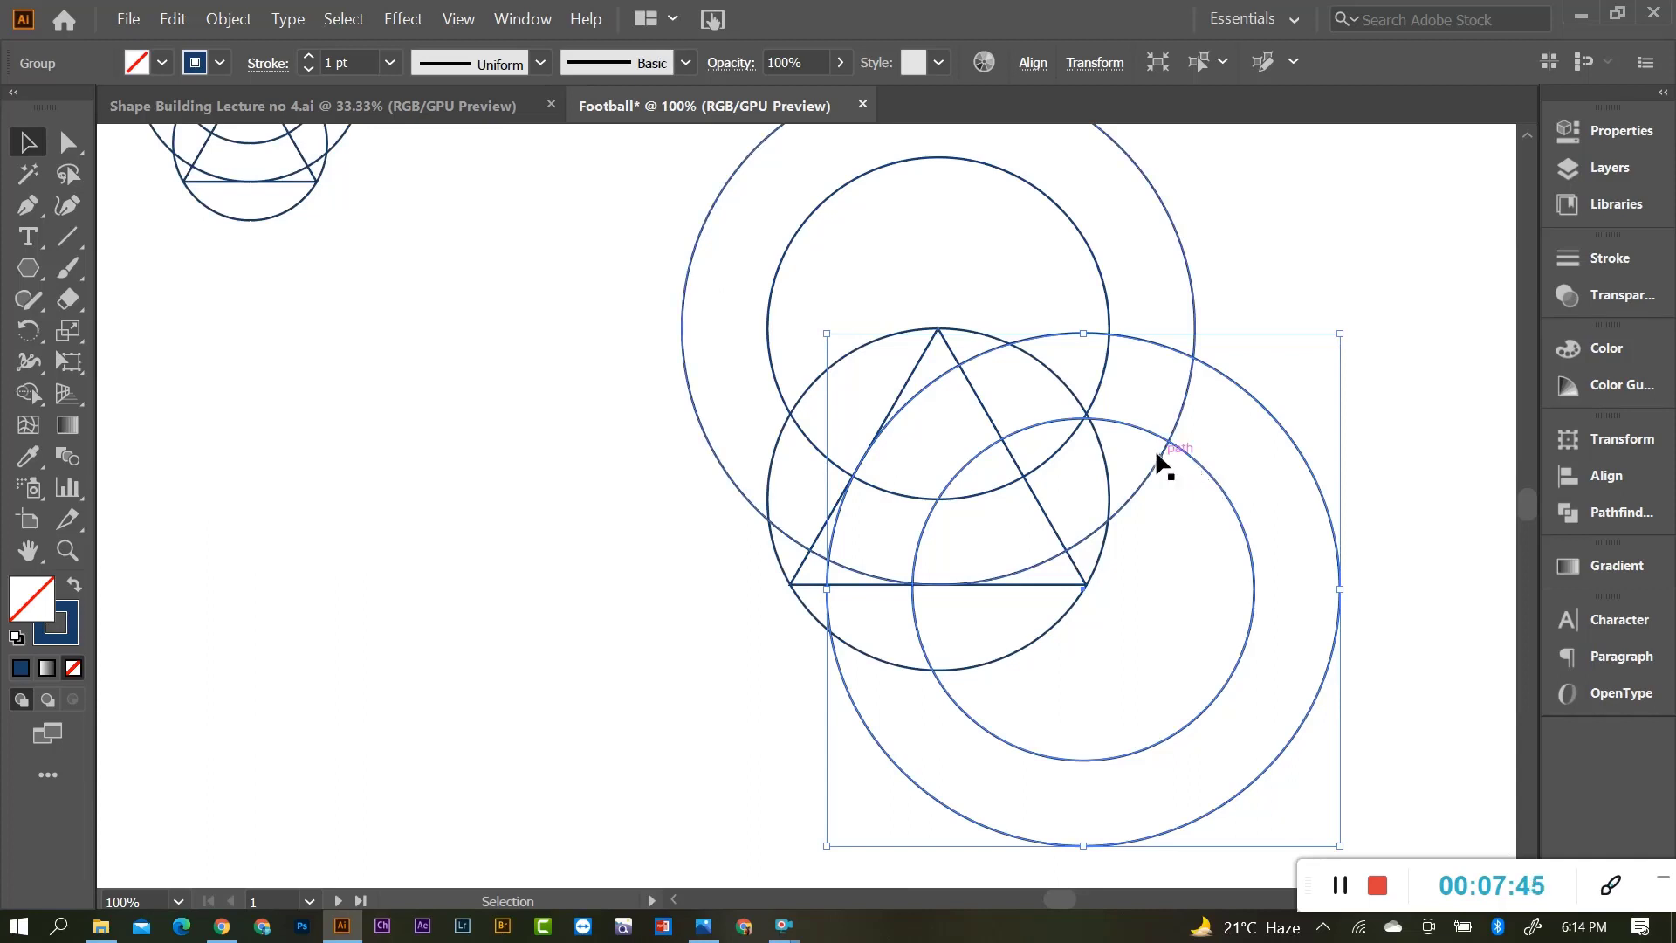
pyautogui.scroll(2, 929, 479)
pyautogui.scroll(-2, 913, 485)
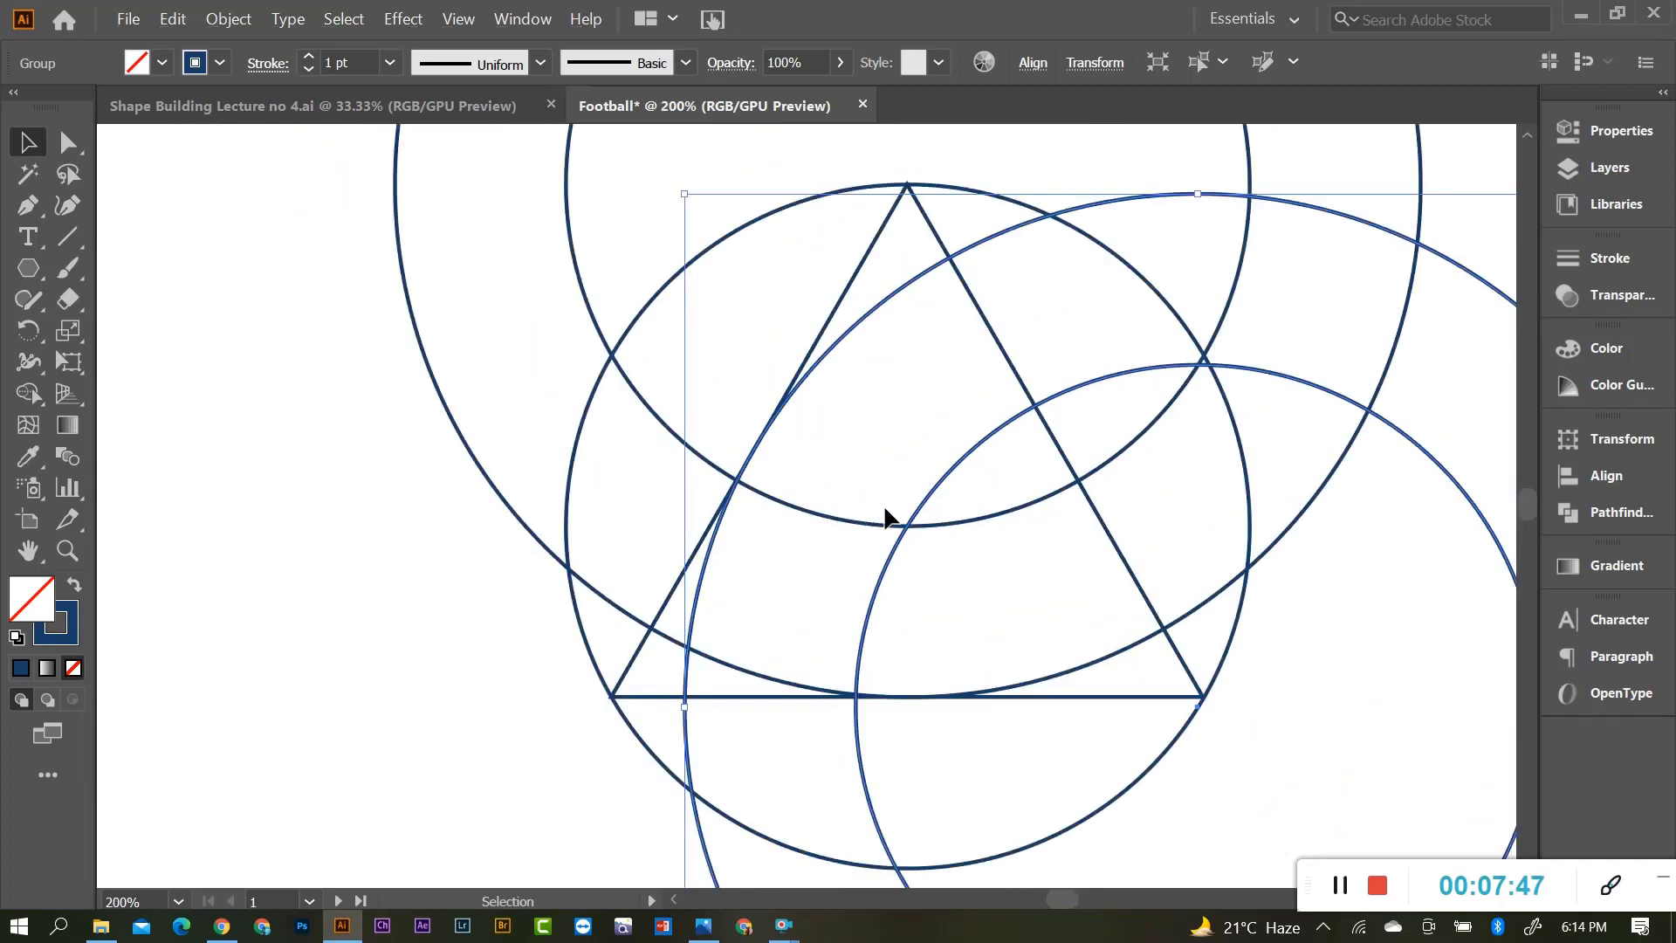
# Reselect the copied ring pair and nudge it into place with the arrow keys.
pyautogui.click(1309, 426)
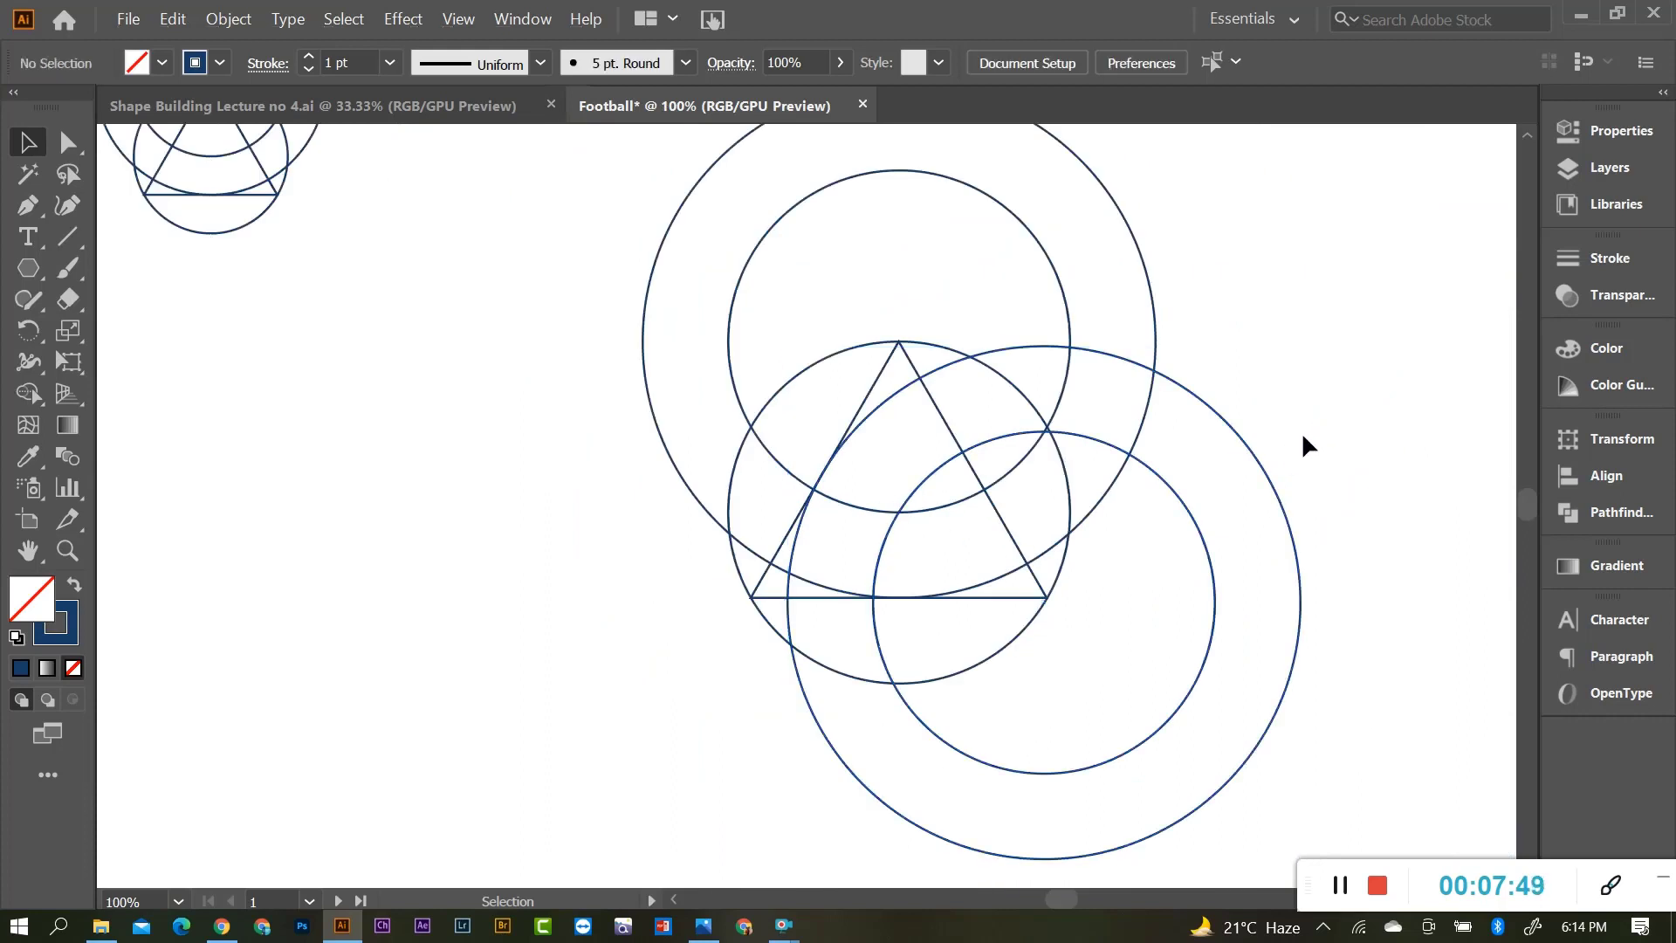
pyautogui.scroll(1, 1014, 433)
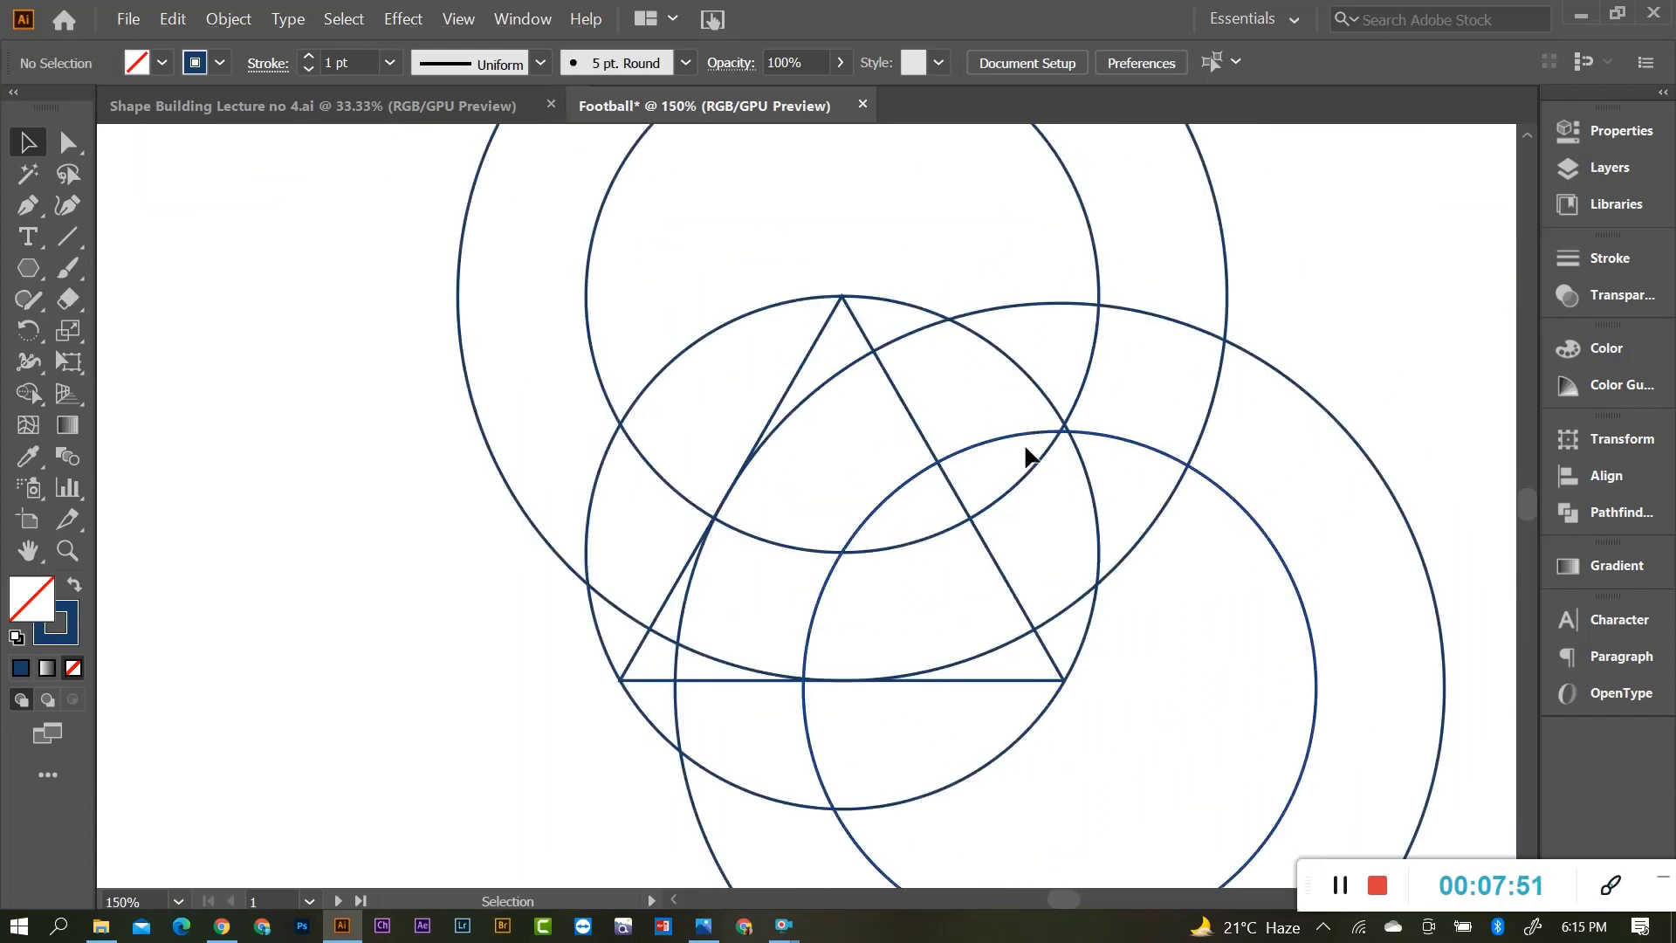
pyautogui.click(1102, 441)
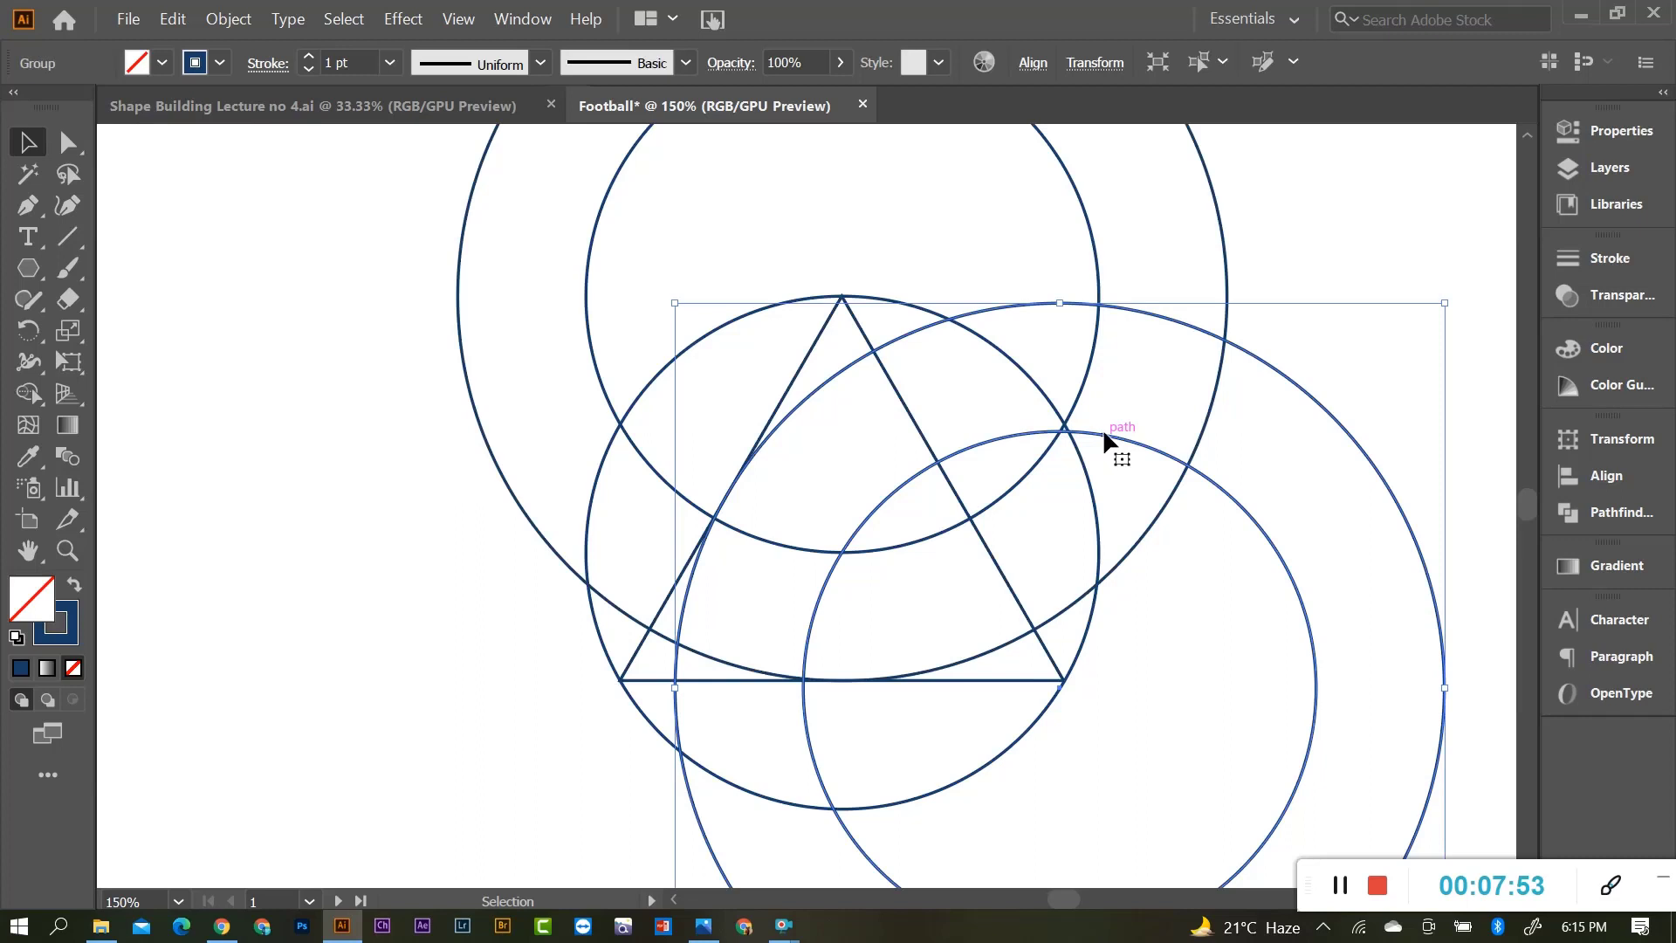
pyautogui.moveTo(1104, 433); pyautogui.dragTo(1104, 429)
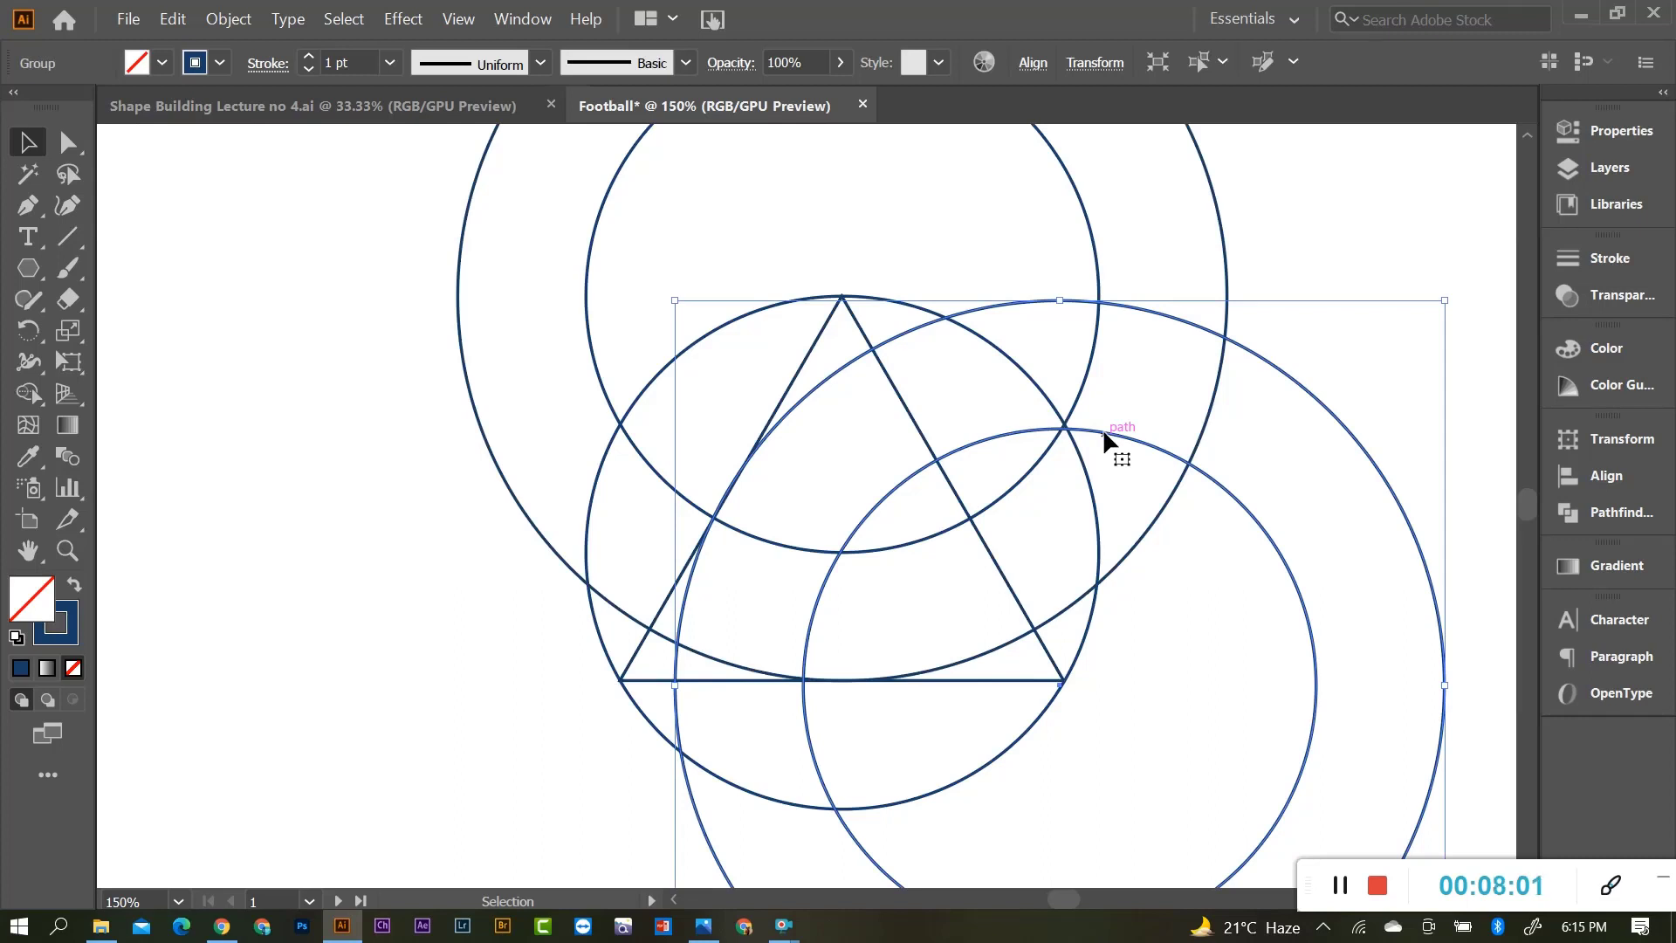
pyautogui.press('Up')
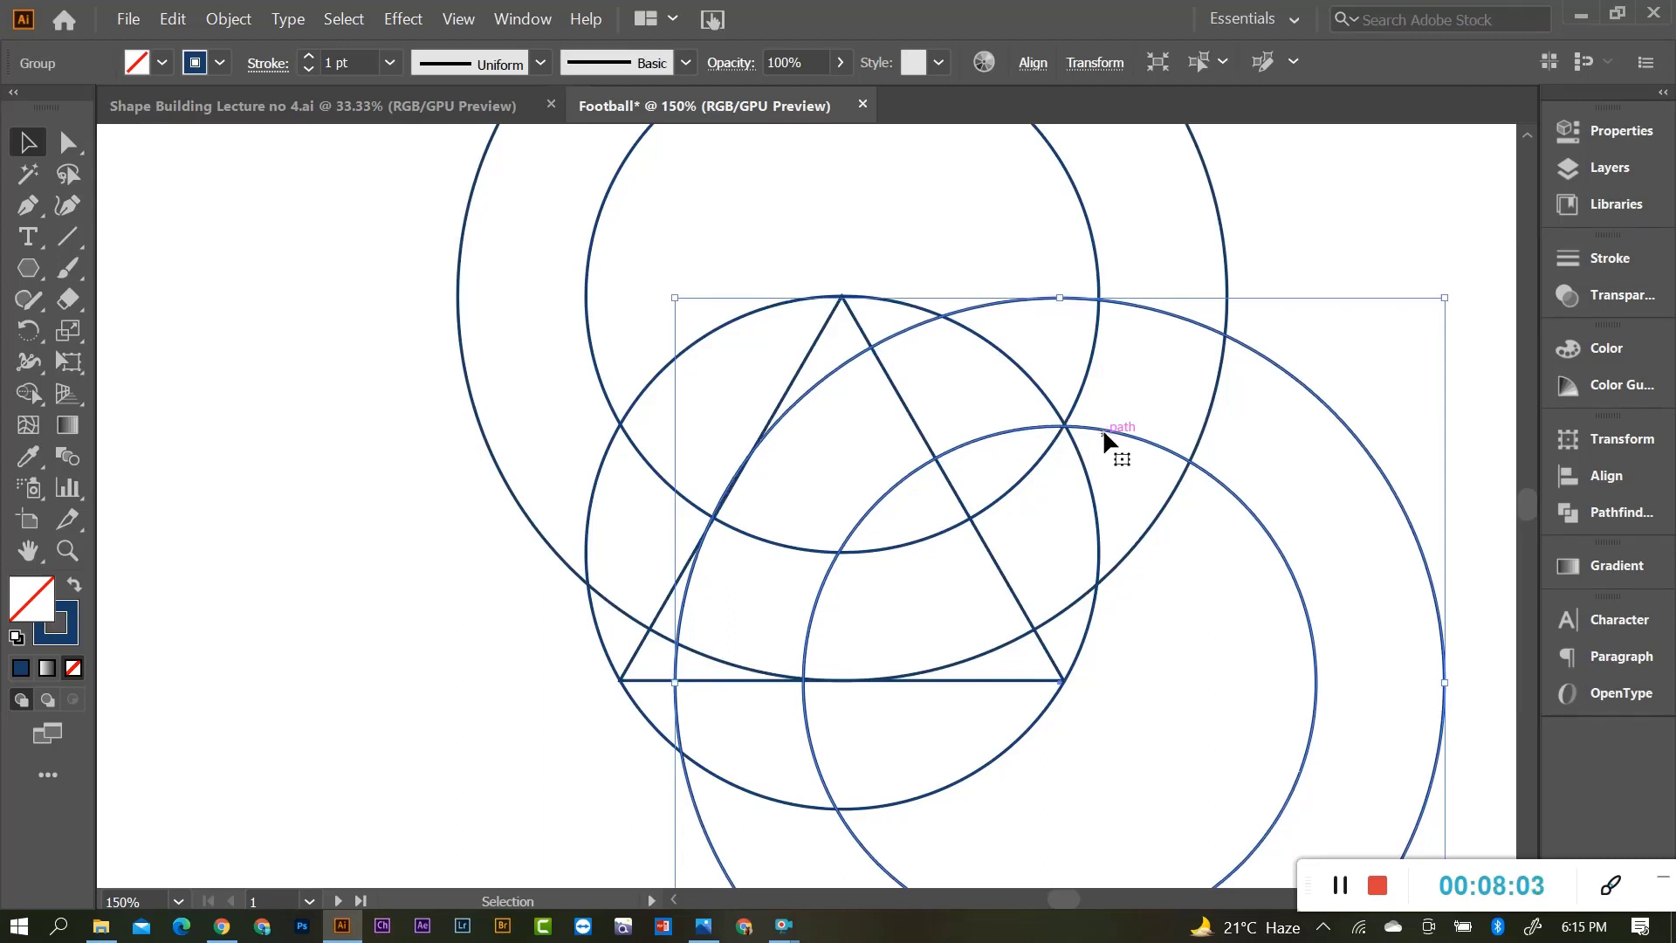
pyautogui.press('Right')
pyautogui.press('Down')
pyautogui.press('Left')
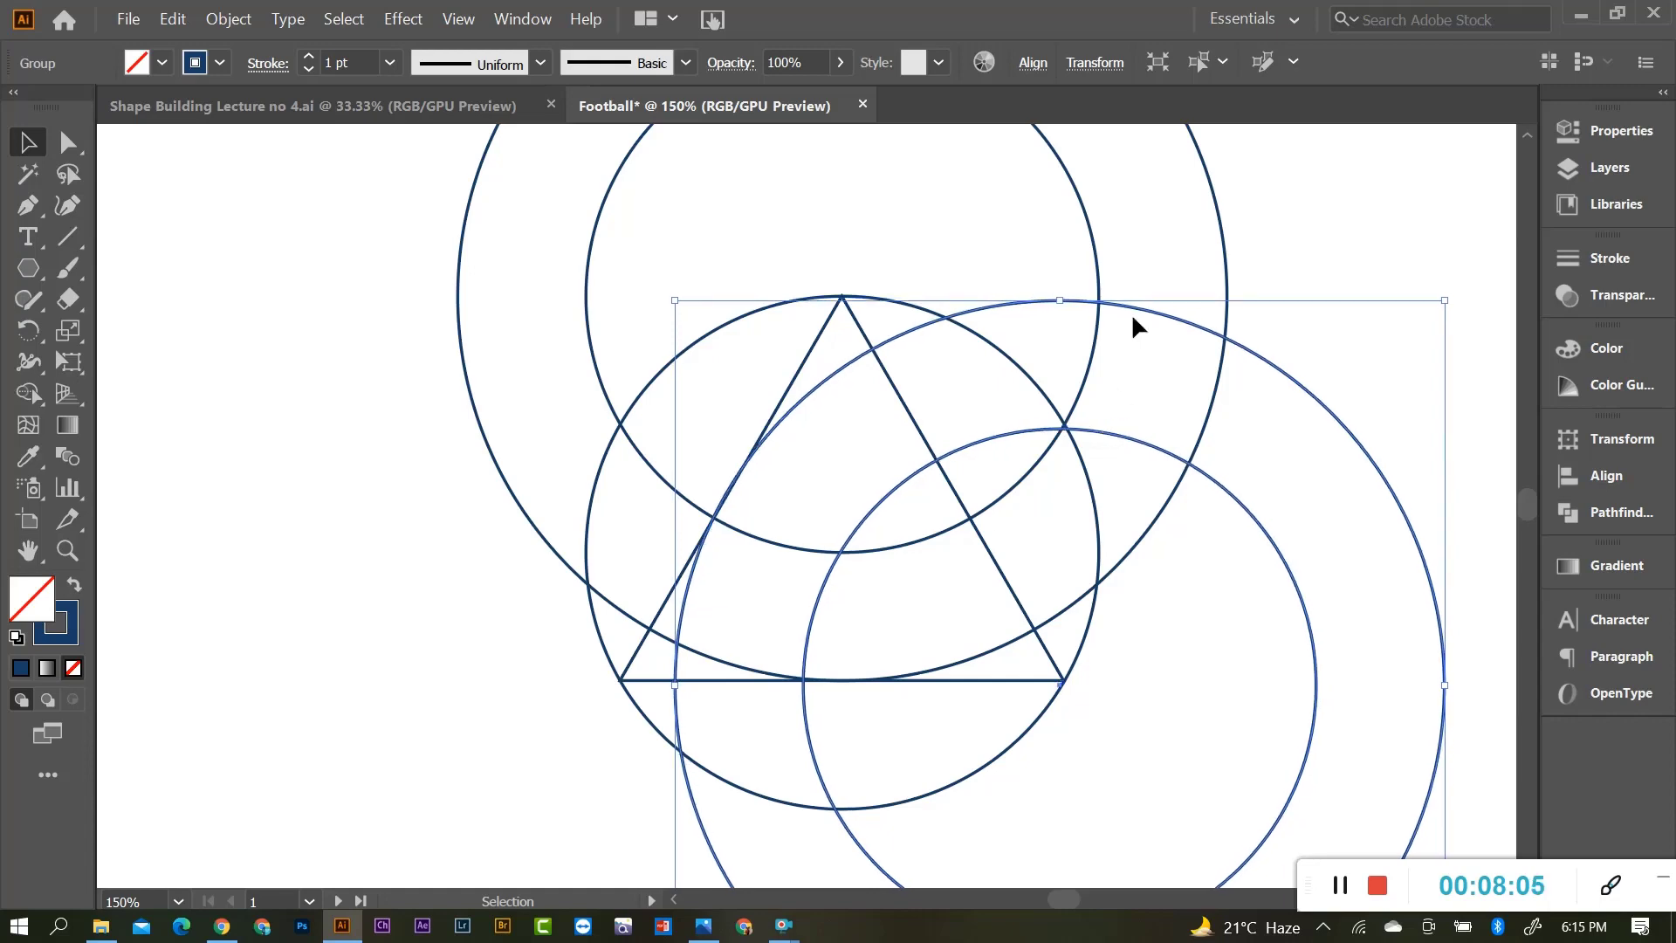
# Fine-tune the ring pair's position in Outline view, then return to the colour preview.
pyautogui.hotkey('ctrl', 'y')
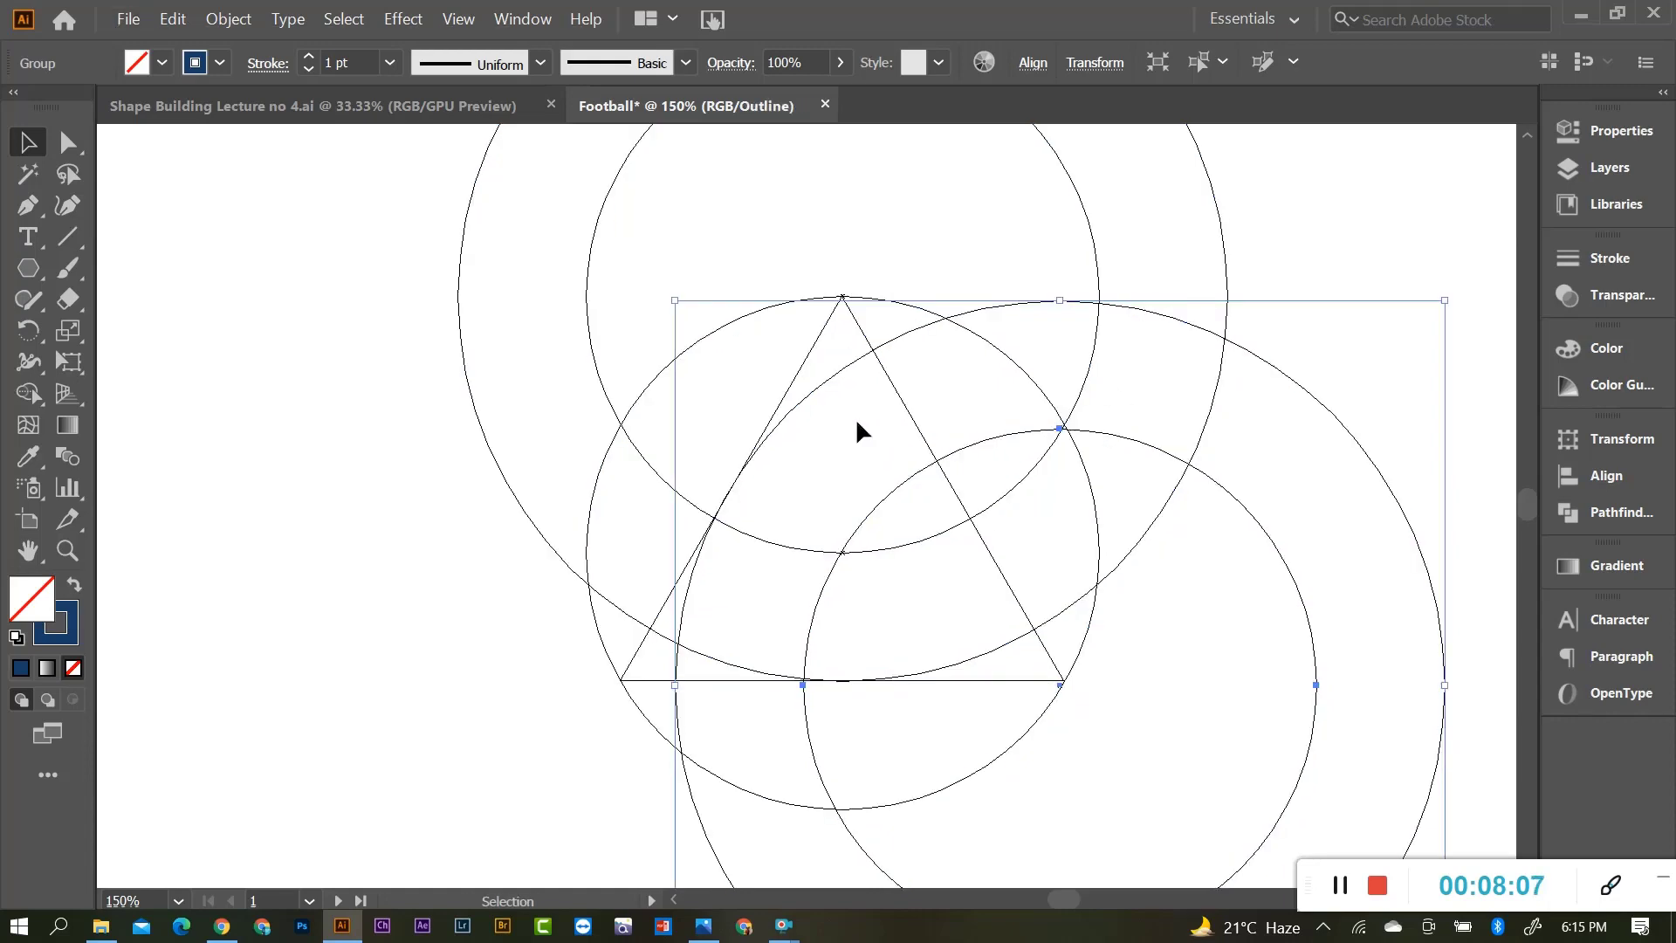
pyautogui.scroll(4, 735, 497)
pyautogui.moveTo(833, 262); pyautogui.dragTo(841, 260)
pyautogui.hotkey('ctrl', '1')
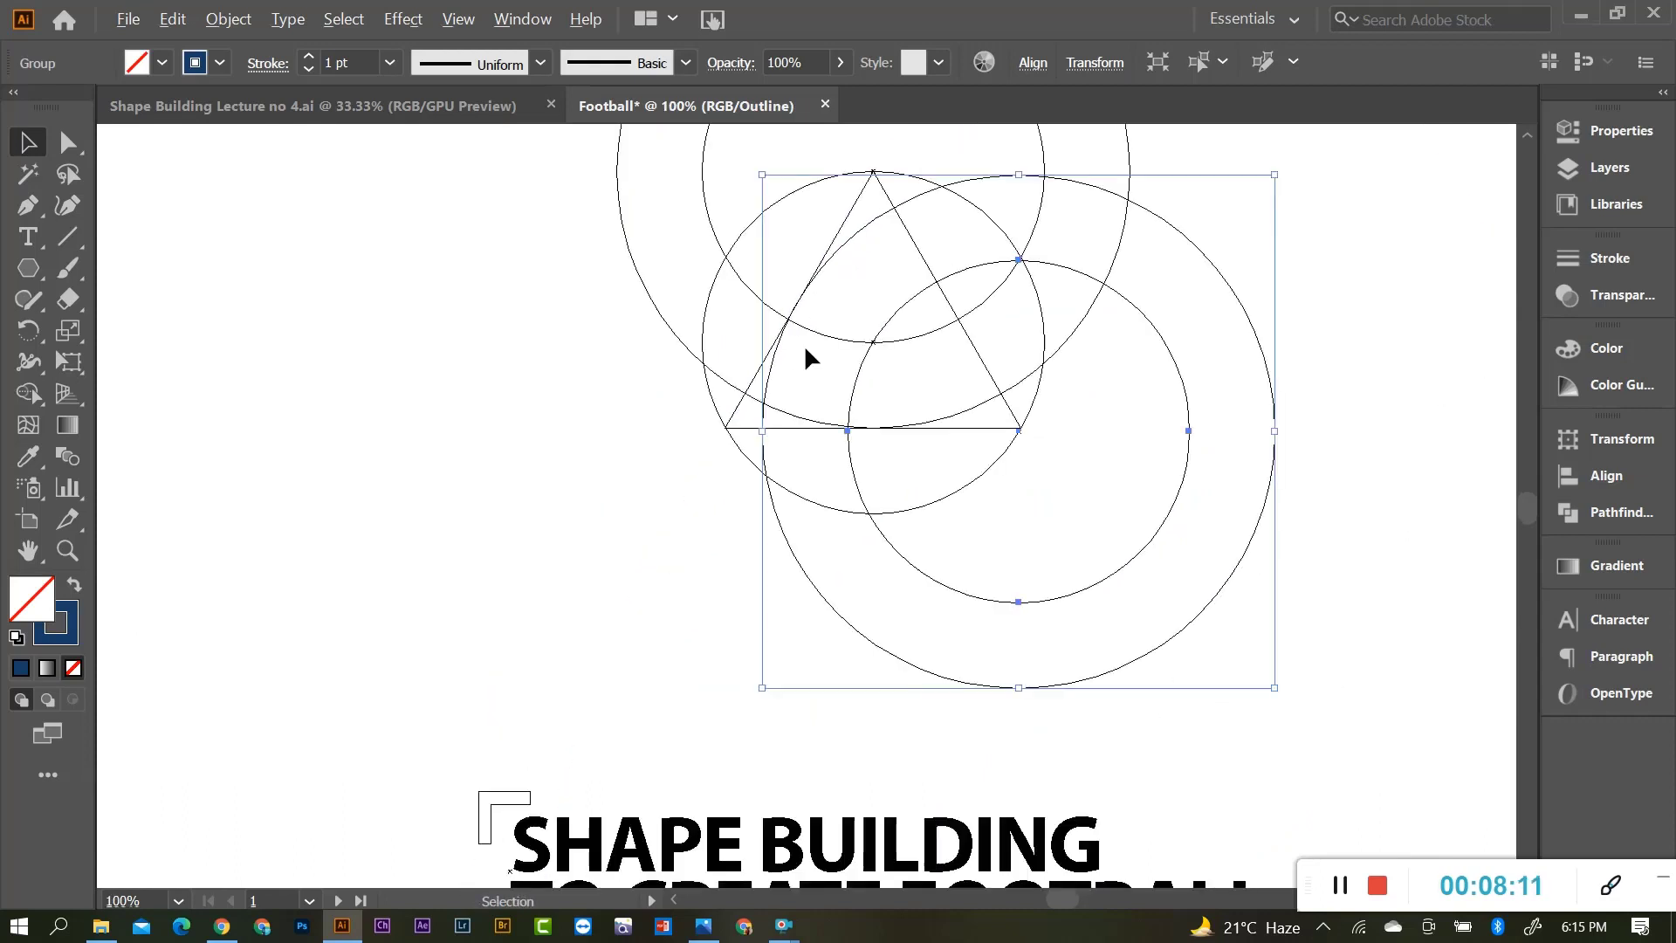
pyautogui.press('a')
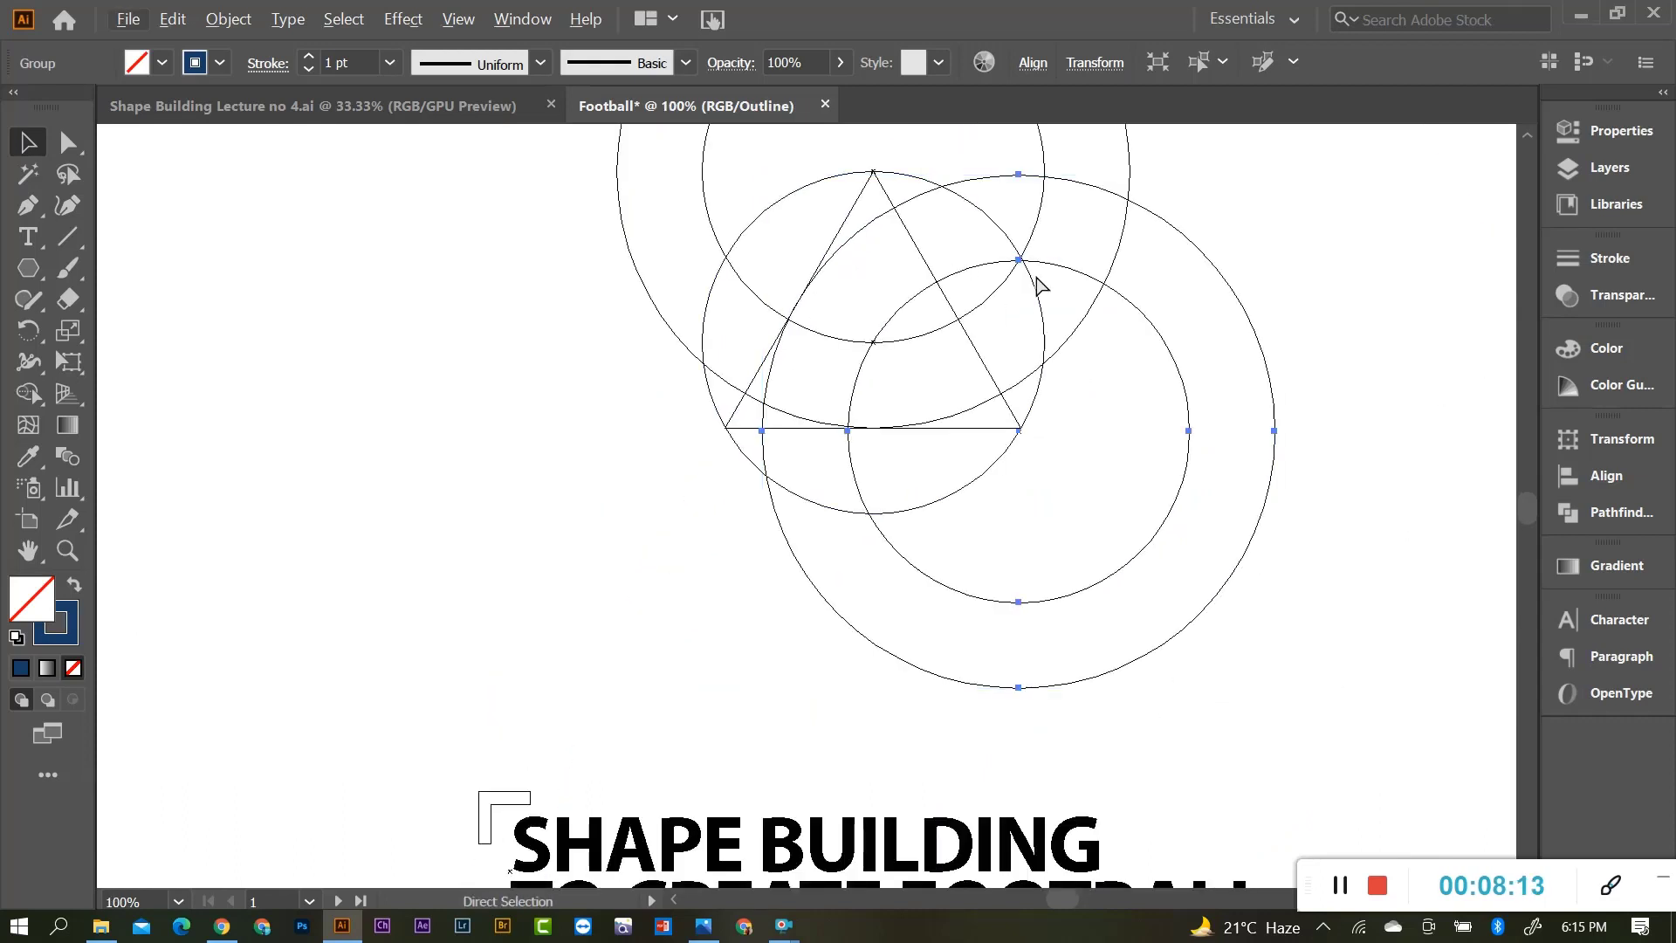
pyautogui.hotkey('ctrl', 'y')
pyautogui.press('v')
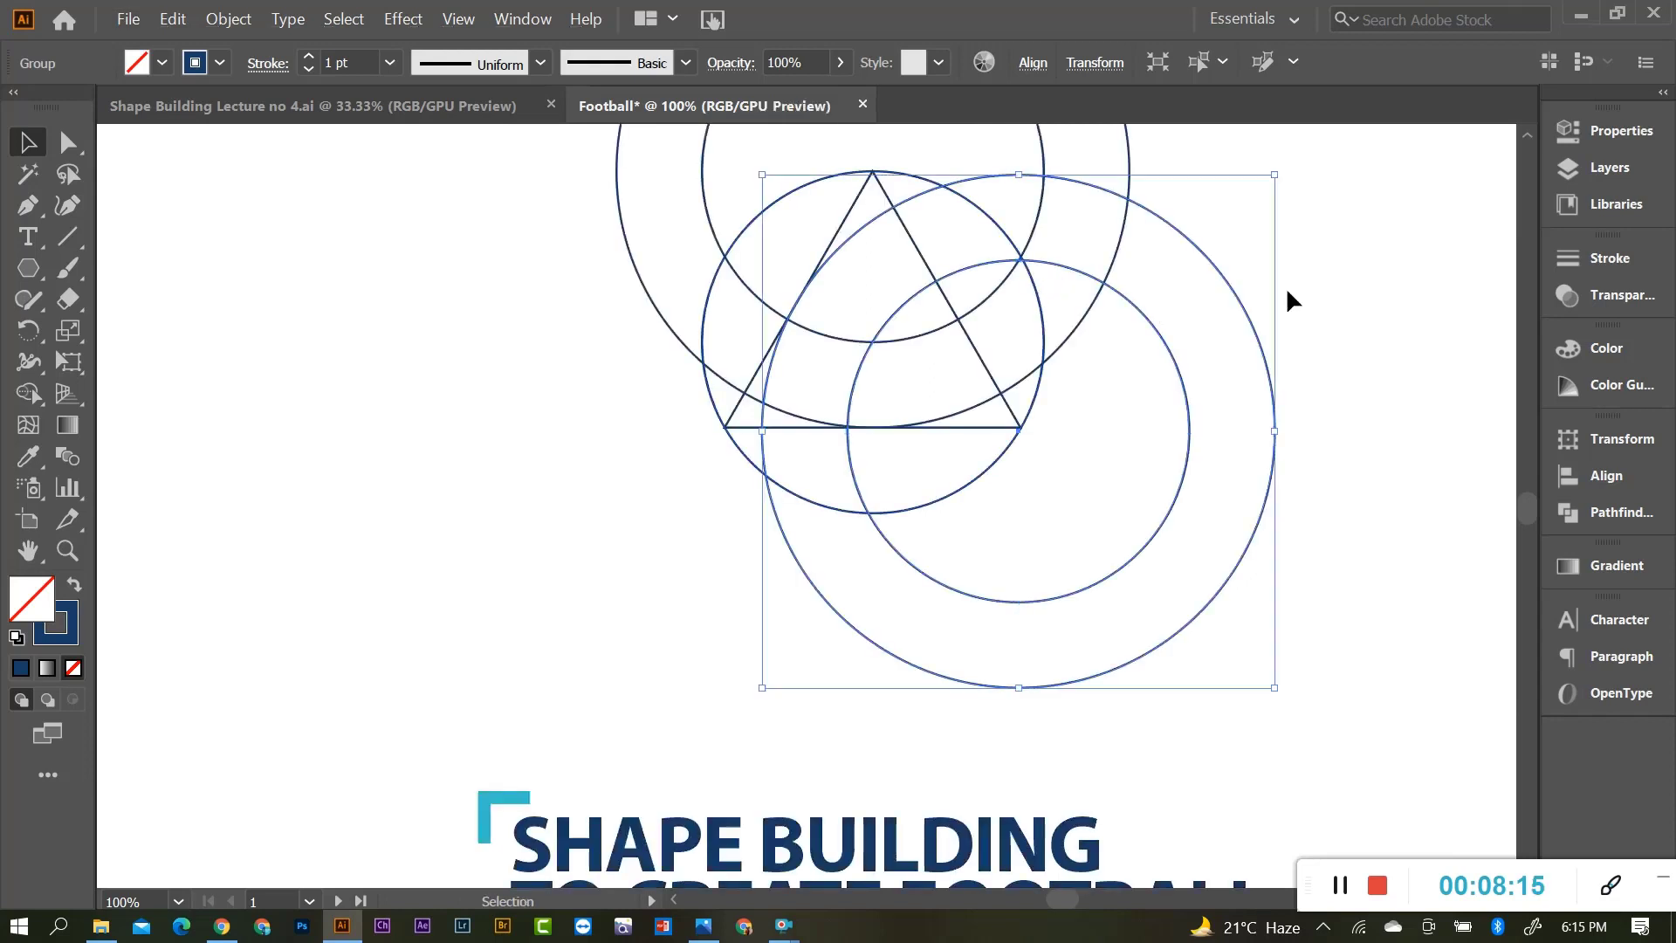
pyautogui.click(1286, 287)
pyautogui.scroll(2, 1109, 344)
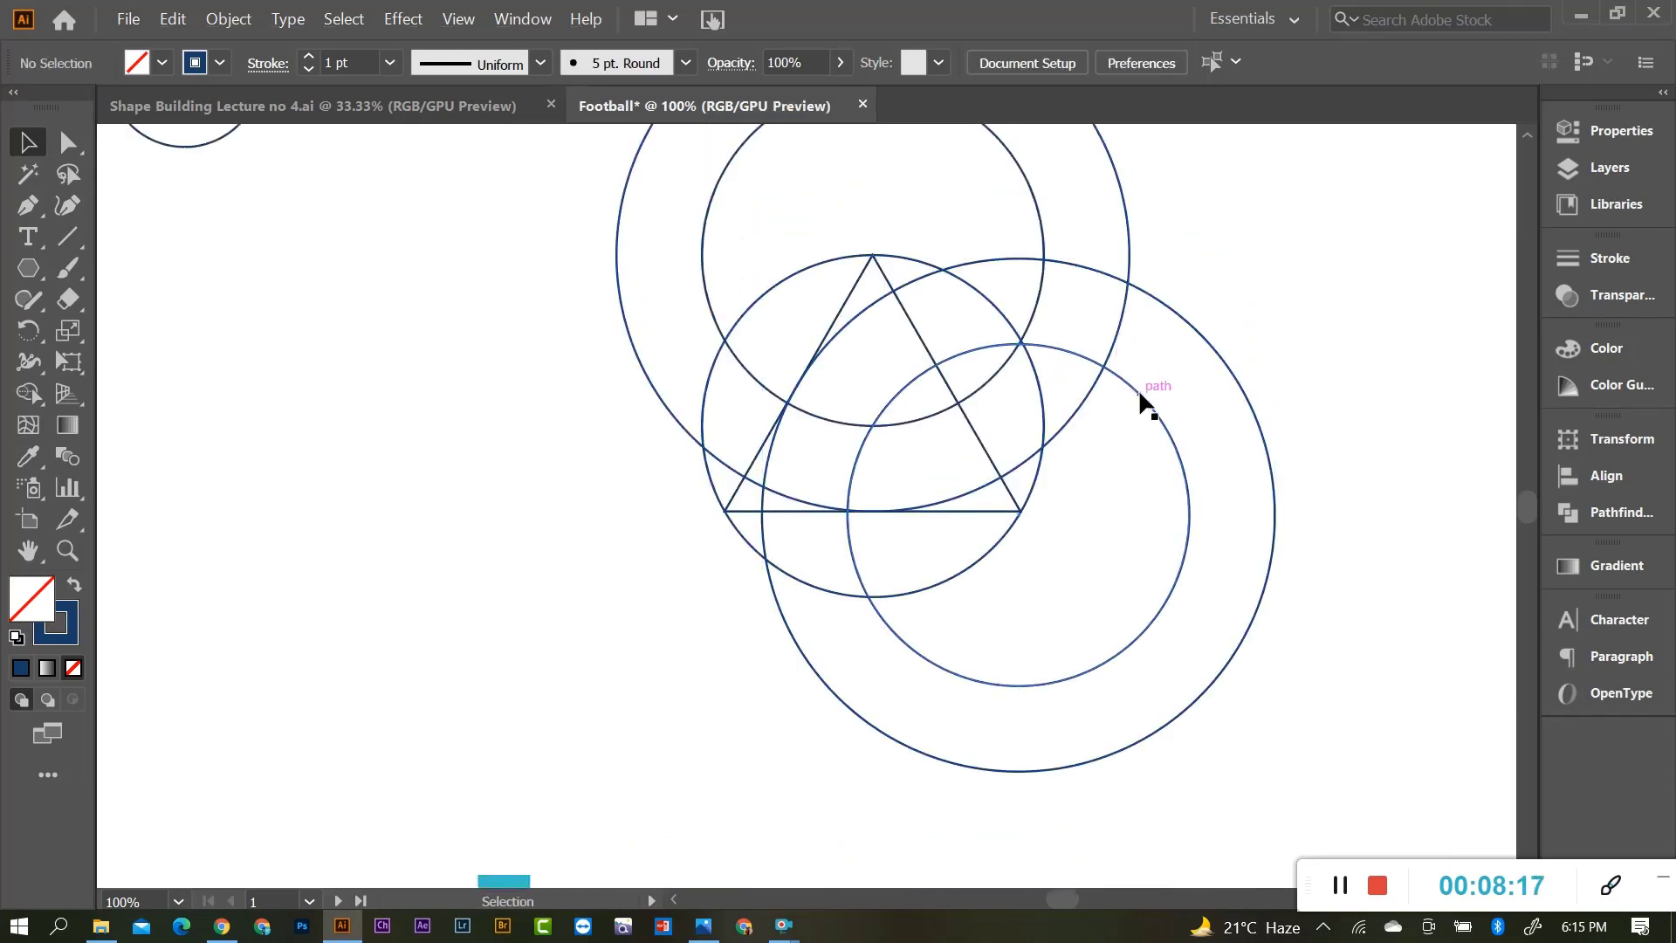
# Copy the ring pair horizontally to the left of the triangle.
pyautogui.moveTo(1139, 389); pyautogui.dragTo(805, 419)
pyautogui.hotkey('ctrl', 'z')
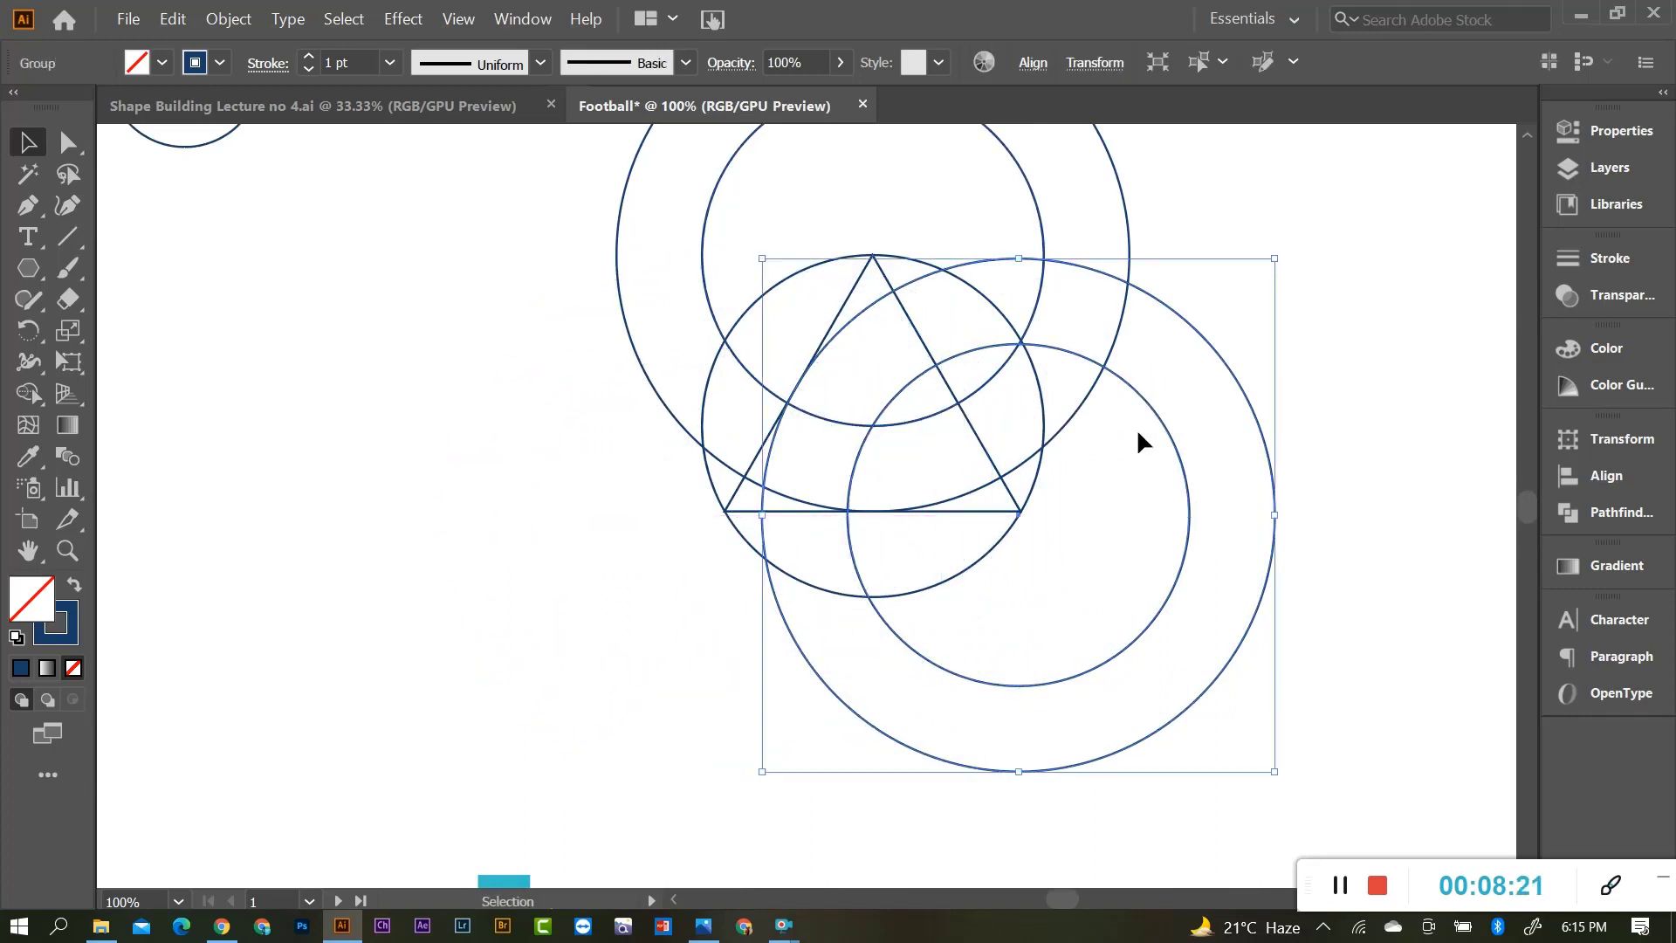
pyautogui.moveTo(1164, 426); pyautogui.dragTo(870, 430)
pyautogui.scroll(3, 955, 385)
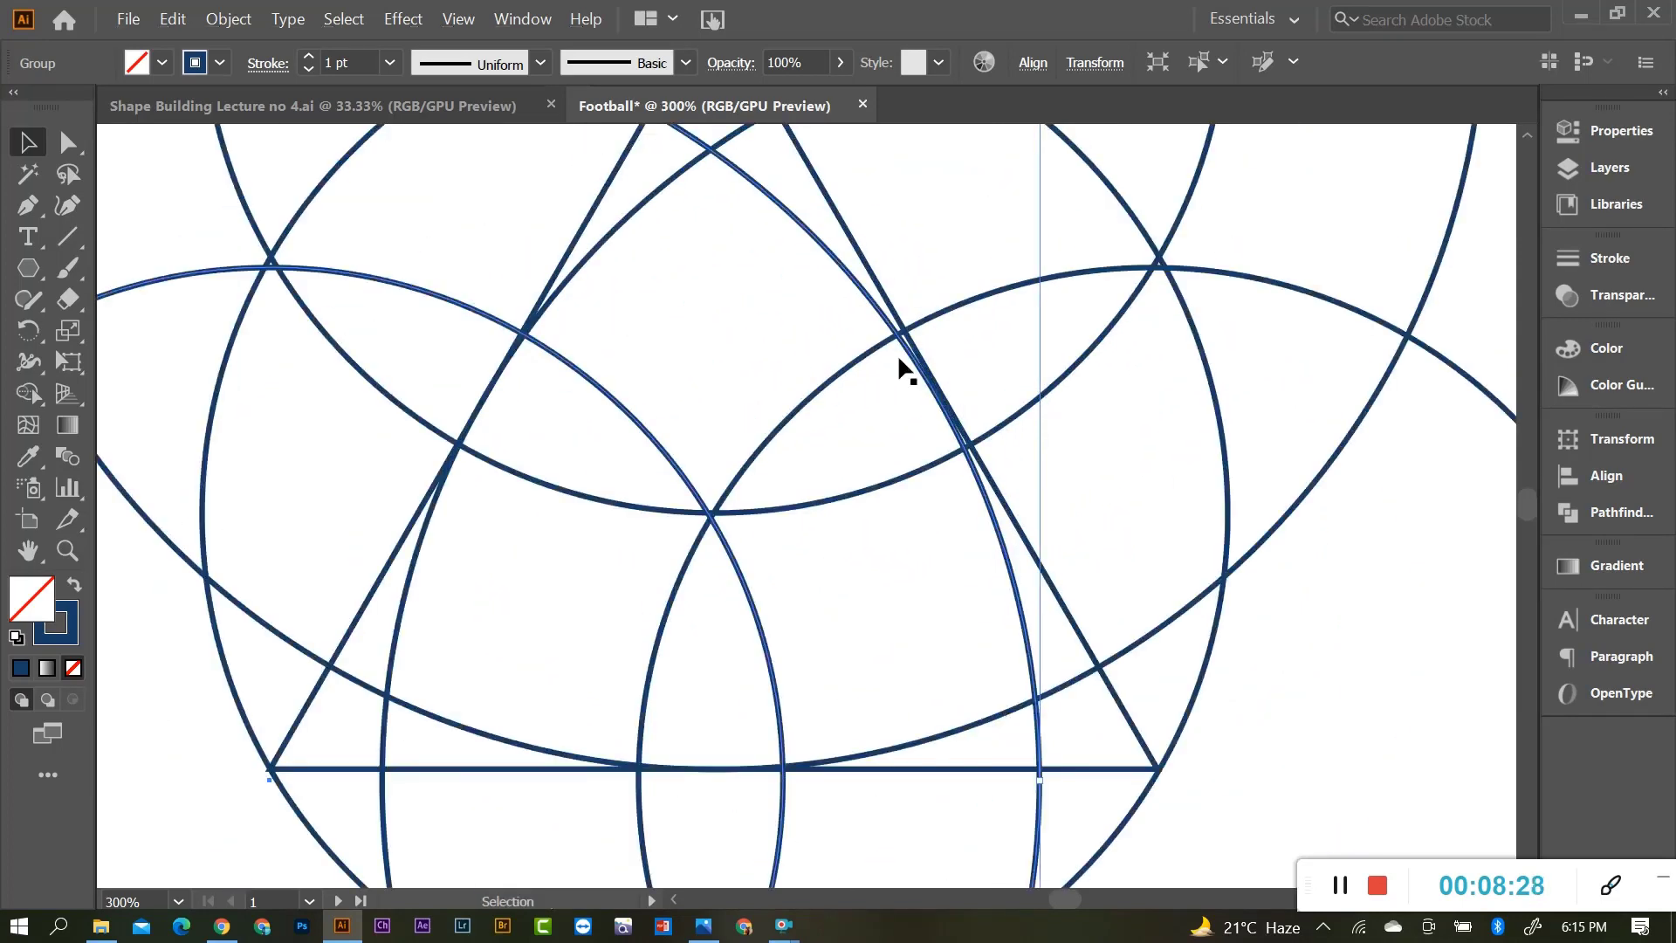
# Align the new ring pair with the triangle's corner in Outline view, then restore preview.
pyautogui.click(872, 280)
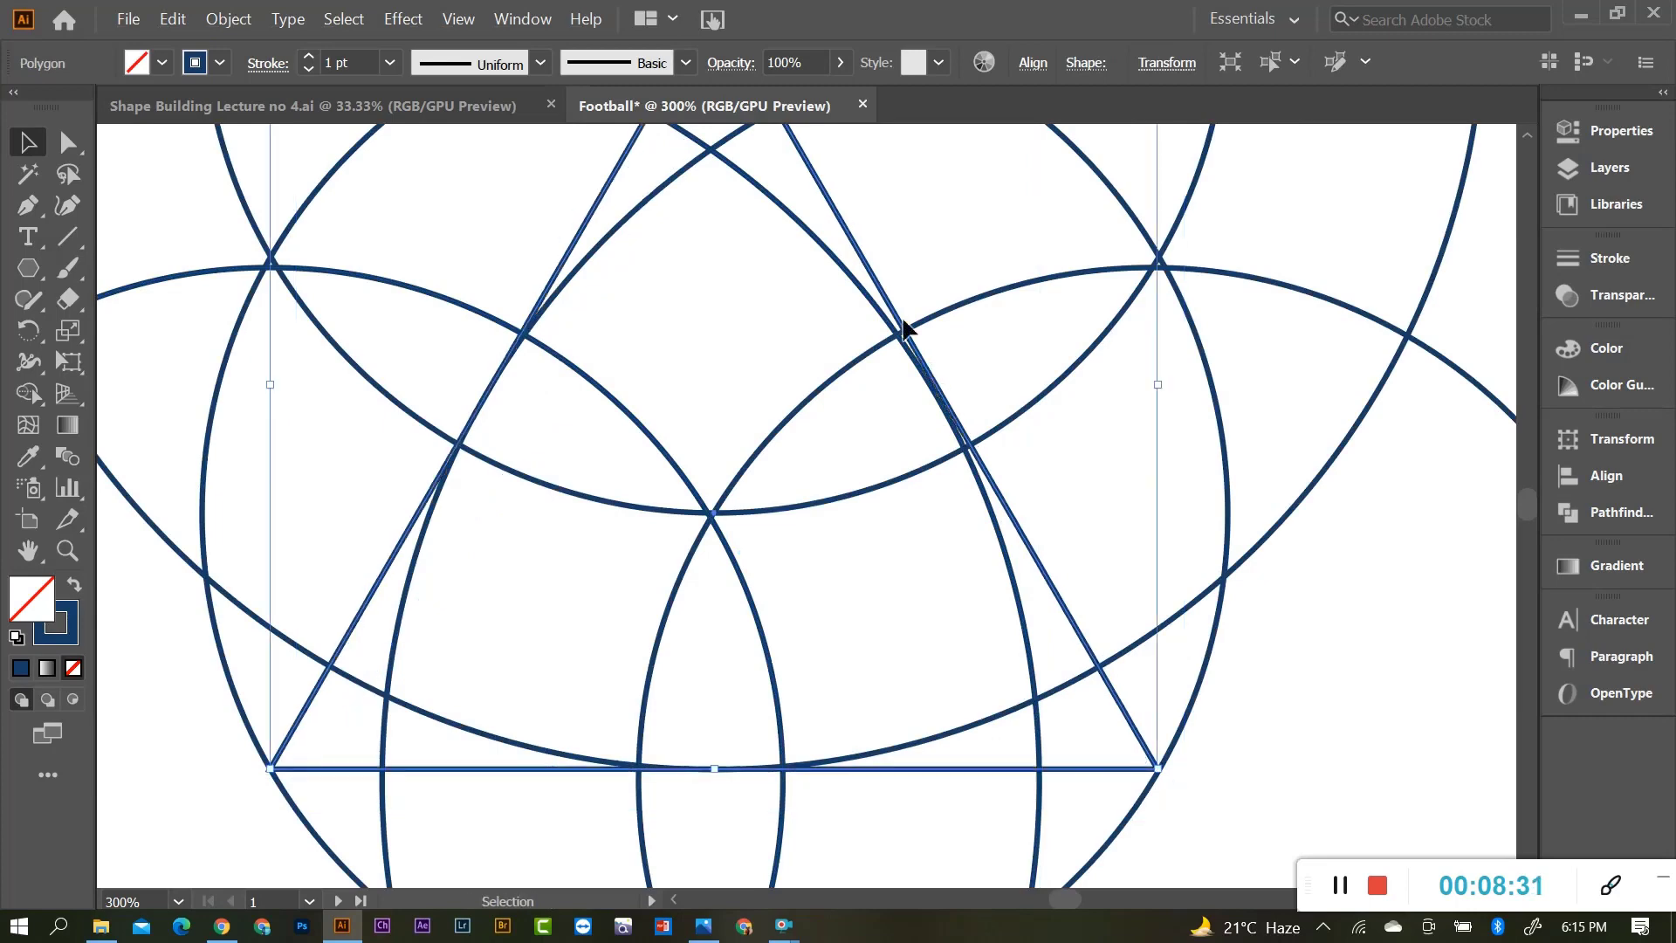
pyautogui.click(853, 291)
pyautogui.scroll(1, 861, 318)
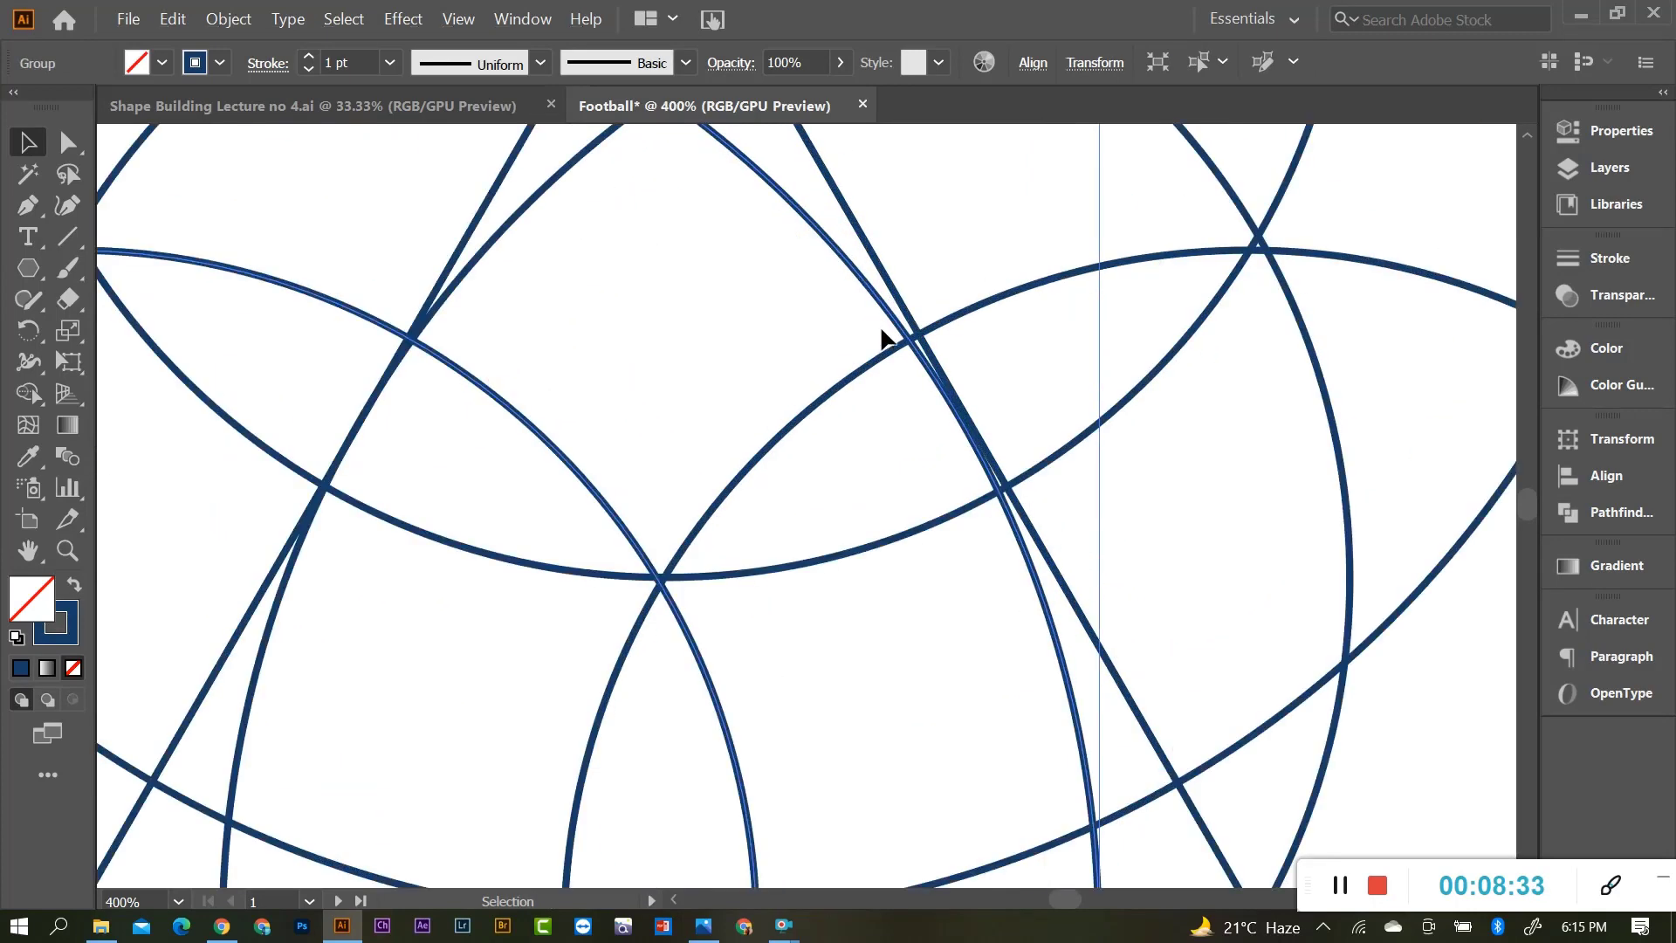
pyautogui.hotkey('ctrl', 'y')
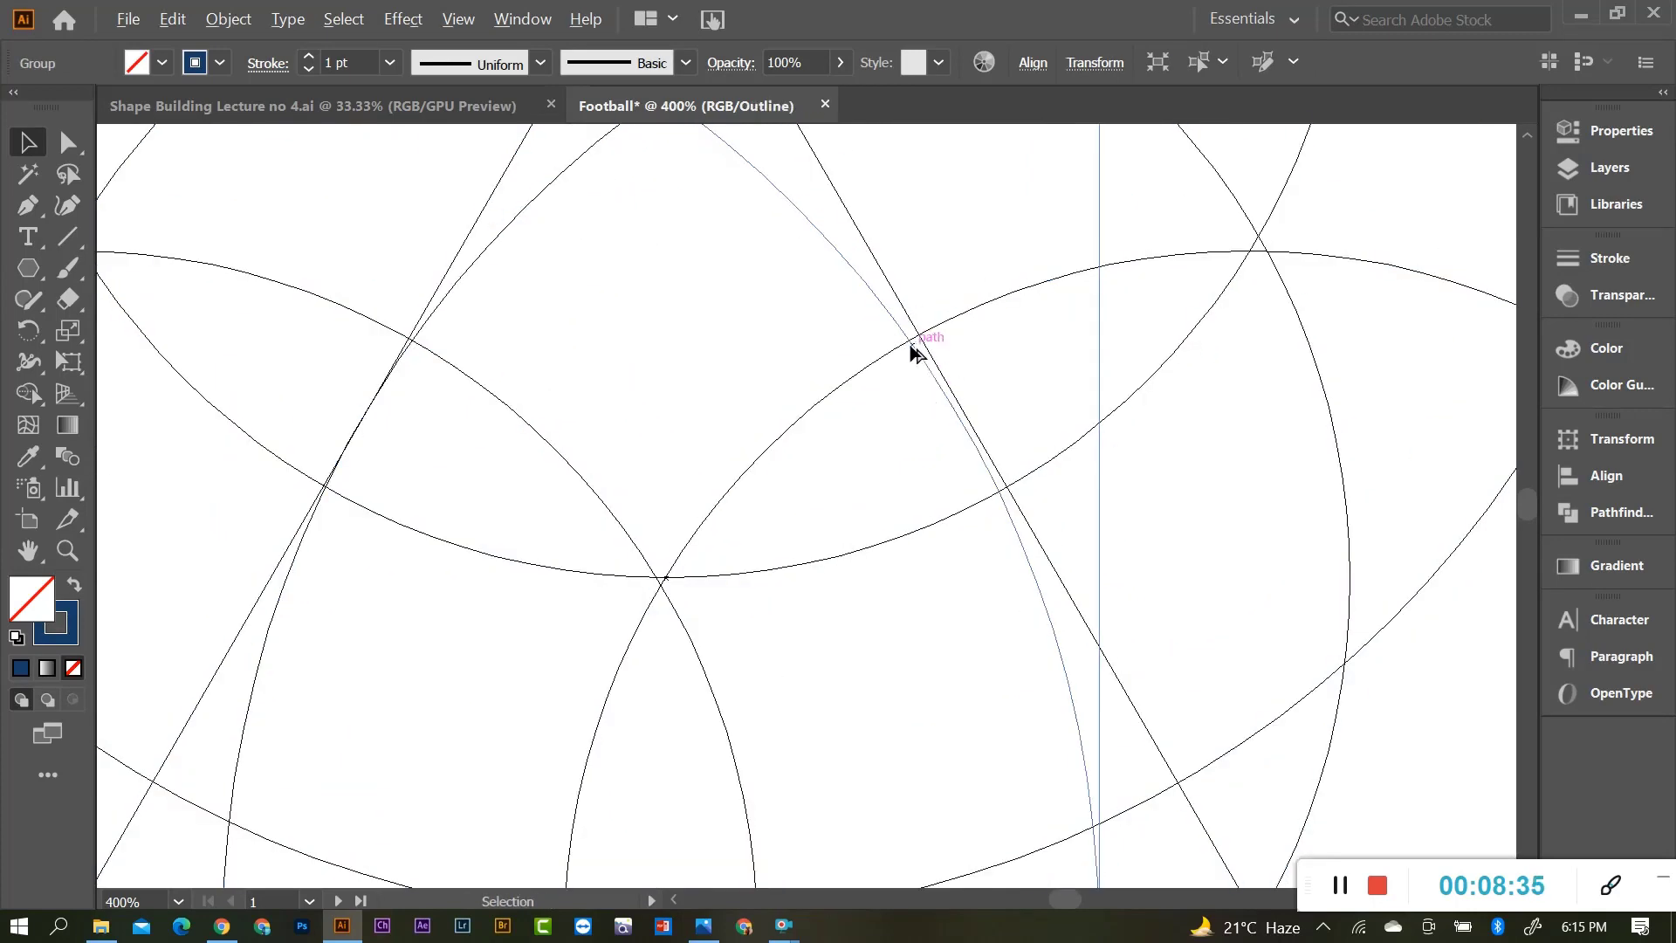
pyautogui.scroll(1, 912, 345)
pyautogui.moveTo(869, 284); pyautogui.dragTo(875, 286)
pyautogui.scroll(-5, 958, 411)
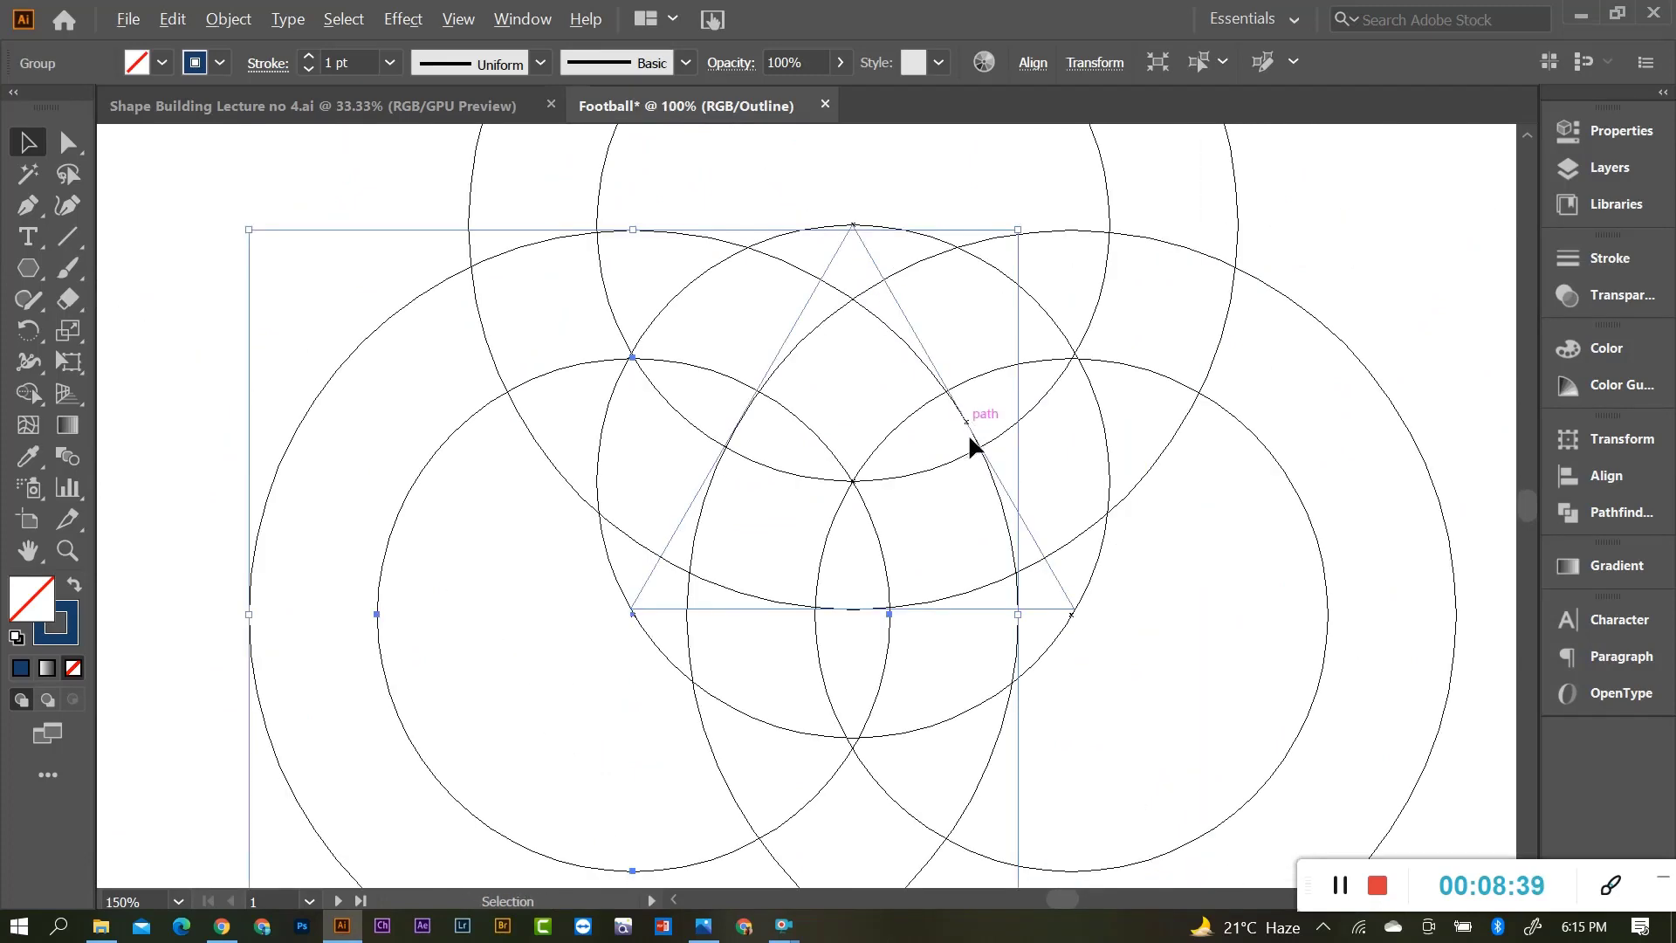
pyautogui.scroll(-2, 970, 447)
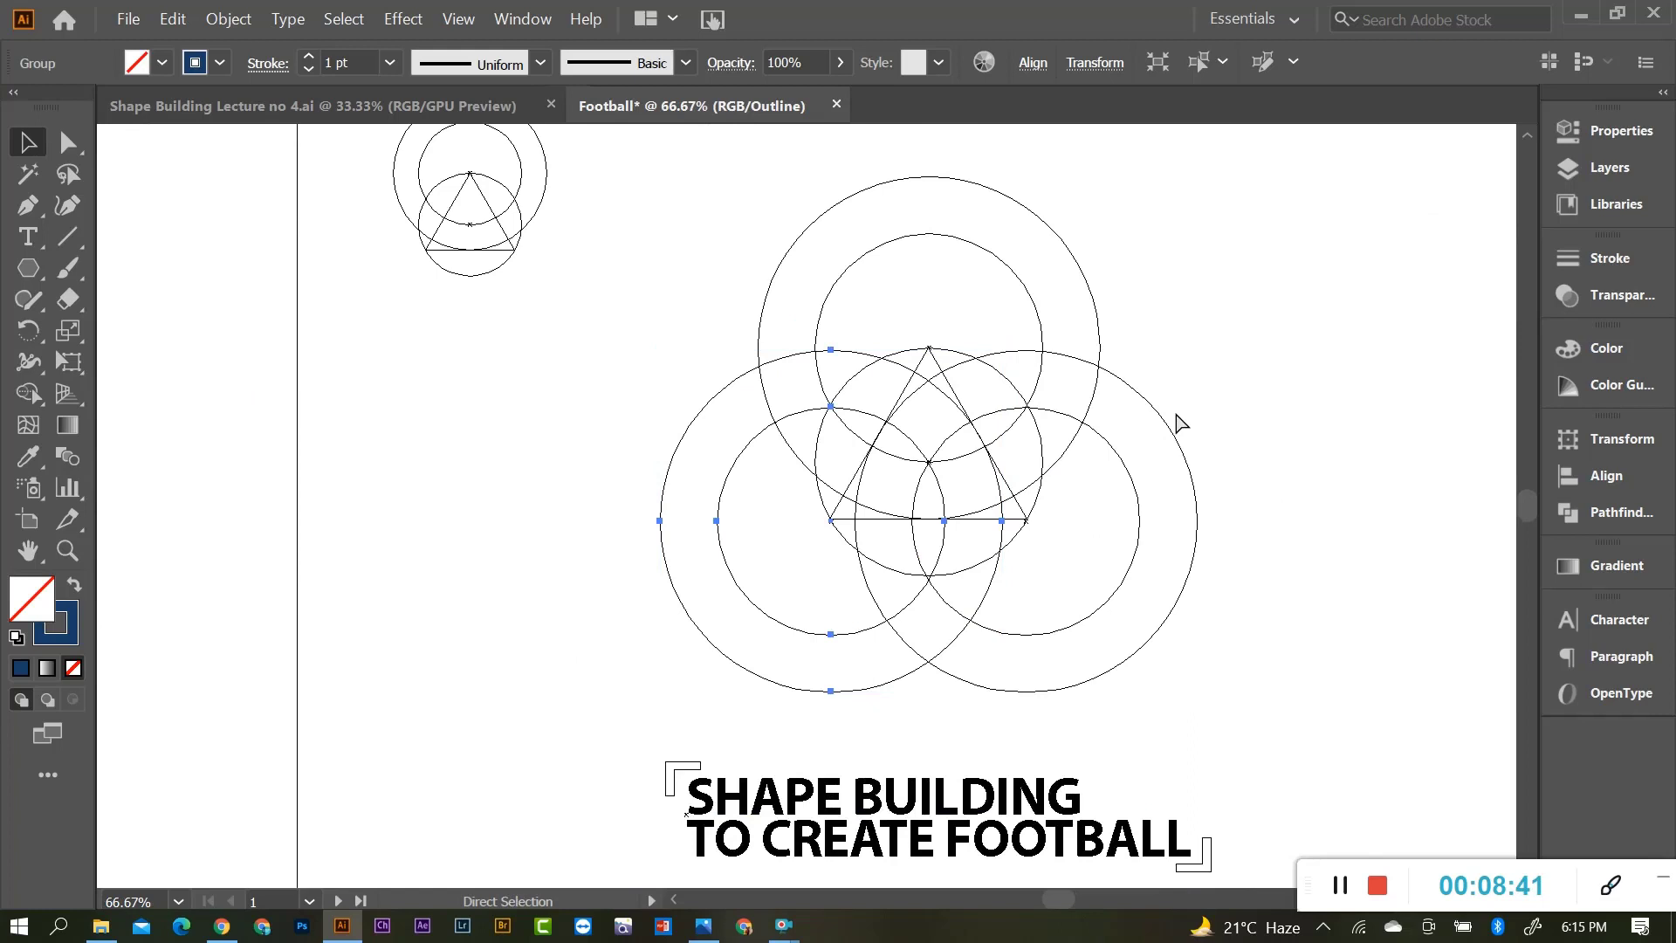
pyautogui.hotkey('ctrl', 'y')
# Duplicate the three-ring construction, shrink the copy, and place it at the top of the artboard.
pyautogui.click(1197, 378)
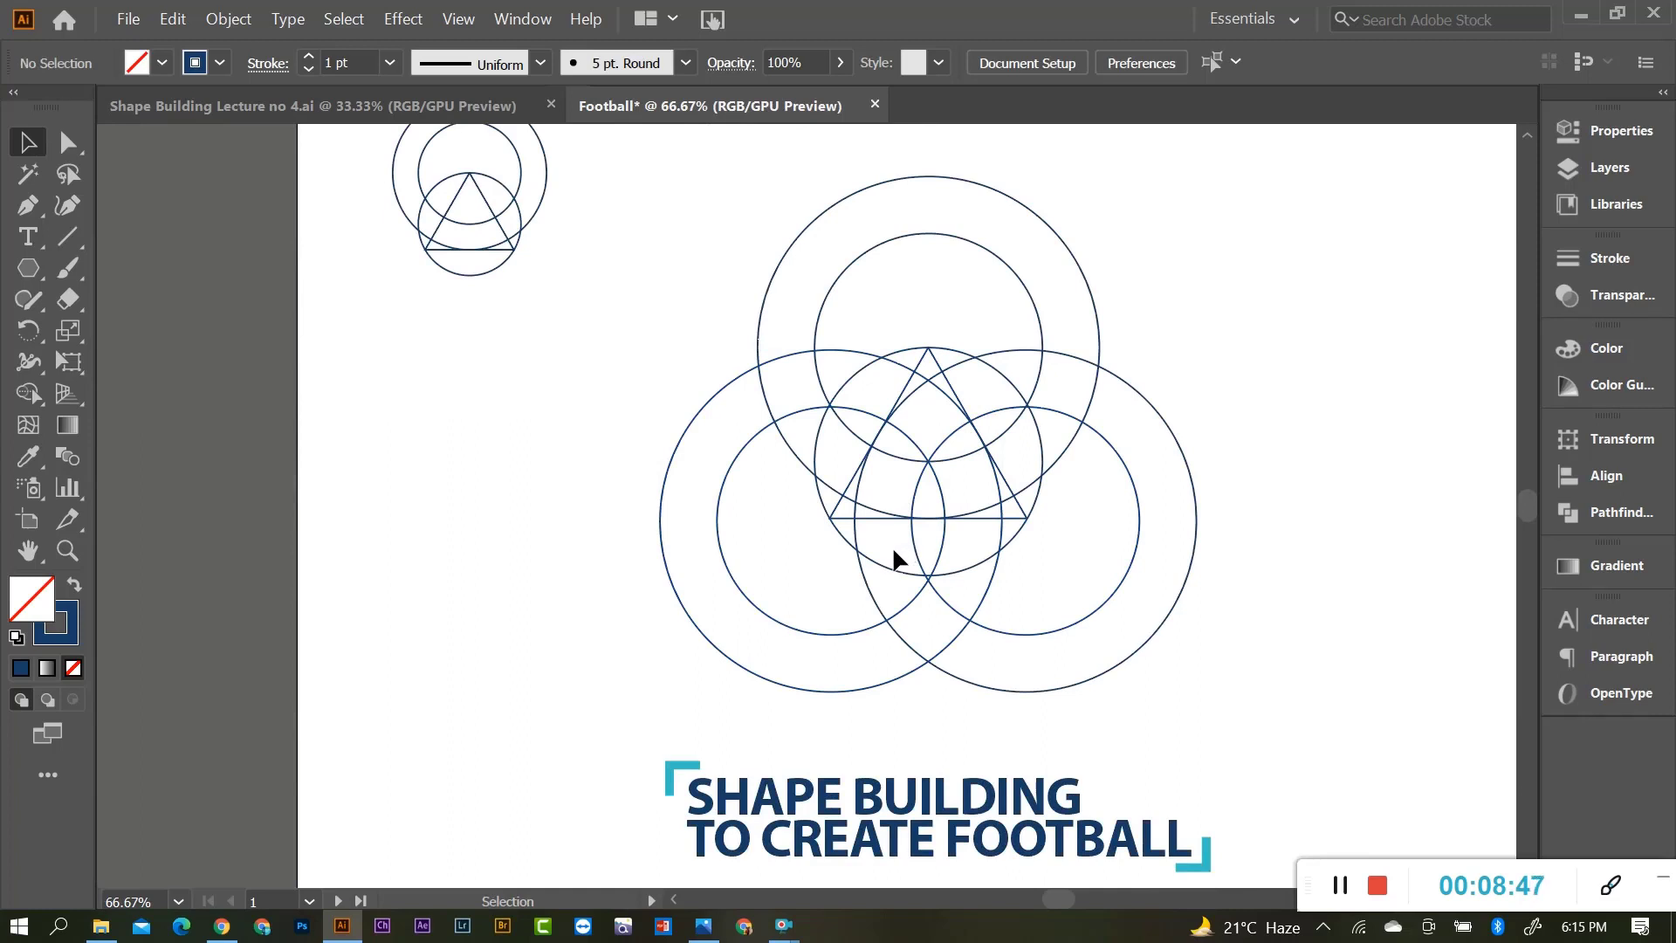
pyautogui.scroll(3, 893, 553)
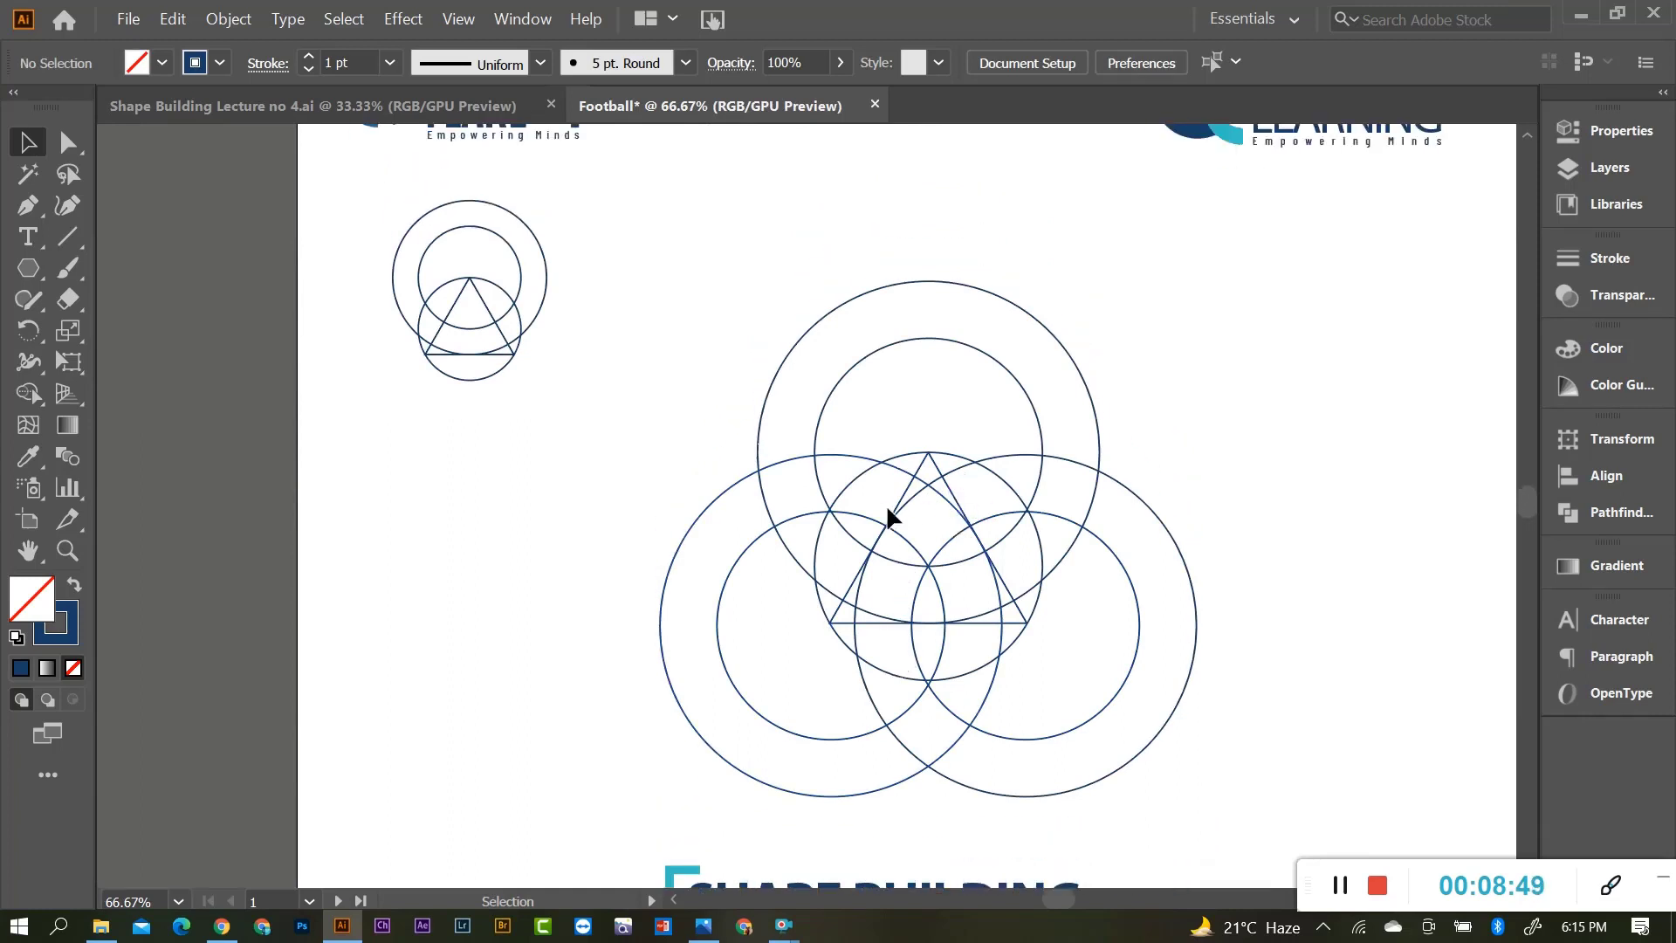
pyautogui.scroll(1, 934, 532)
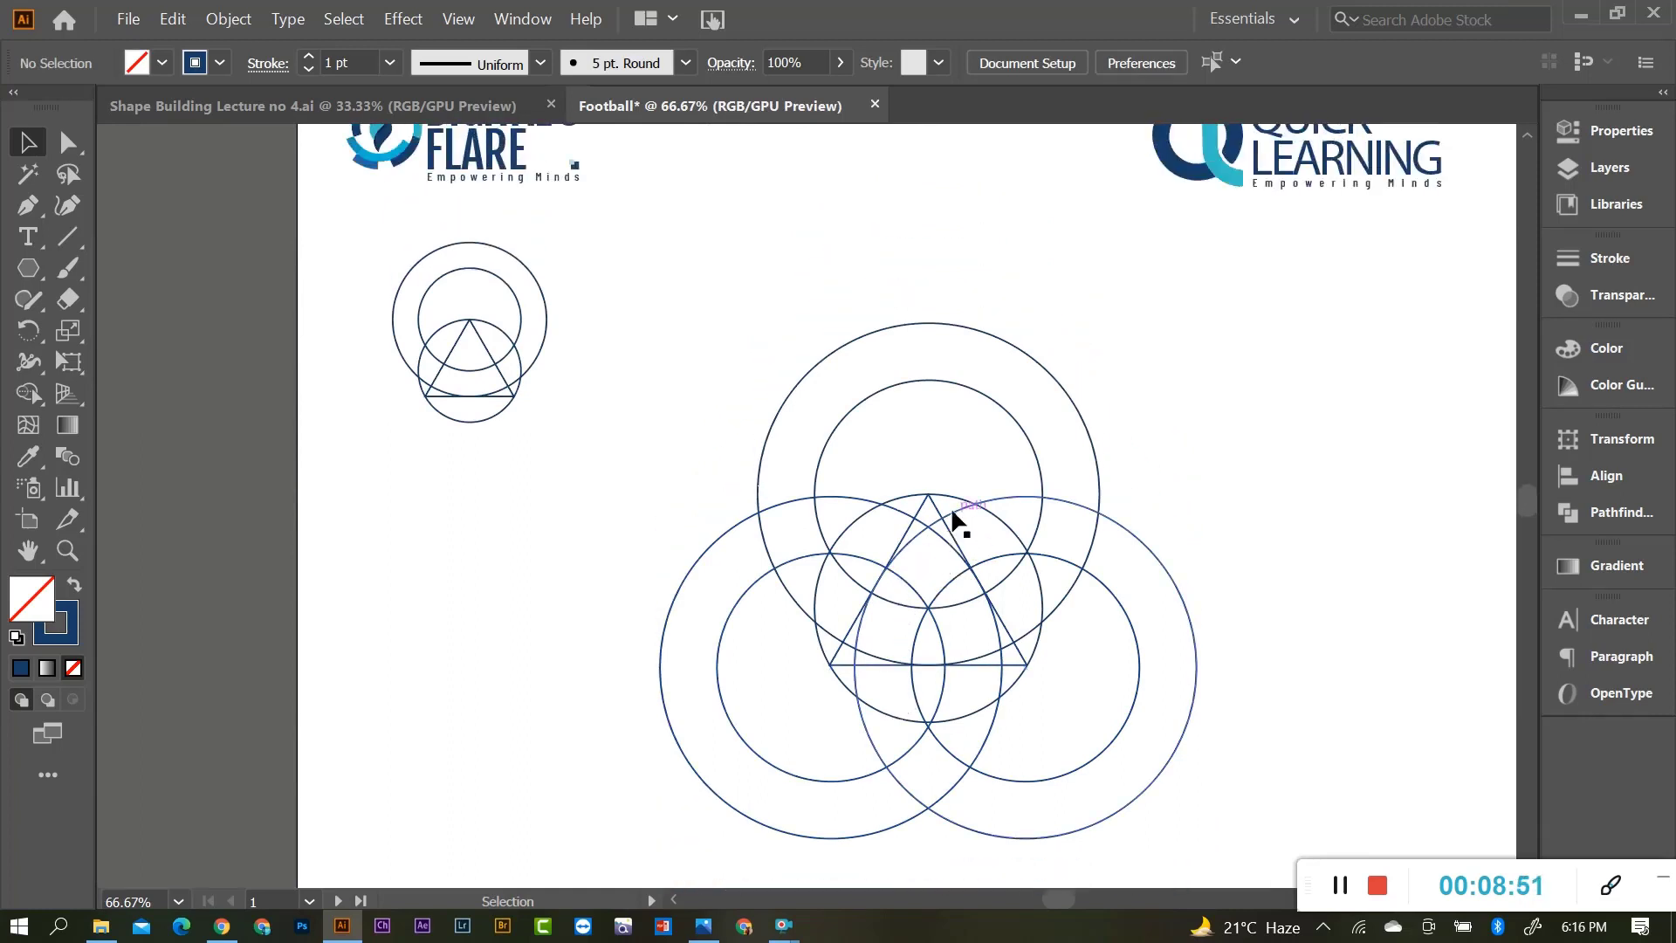
pyautogui.moveTo(723, 437); pyautogui.dragTo(1182, 787)
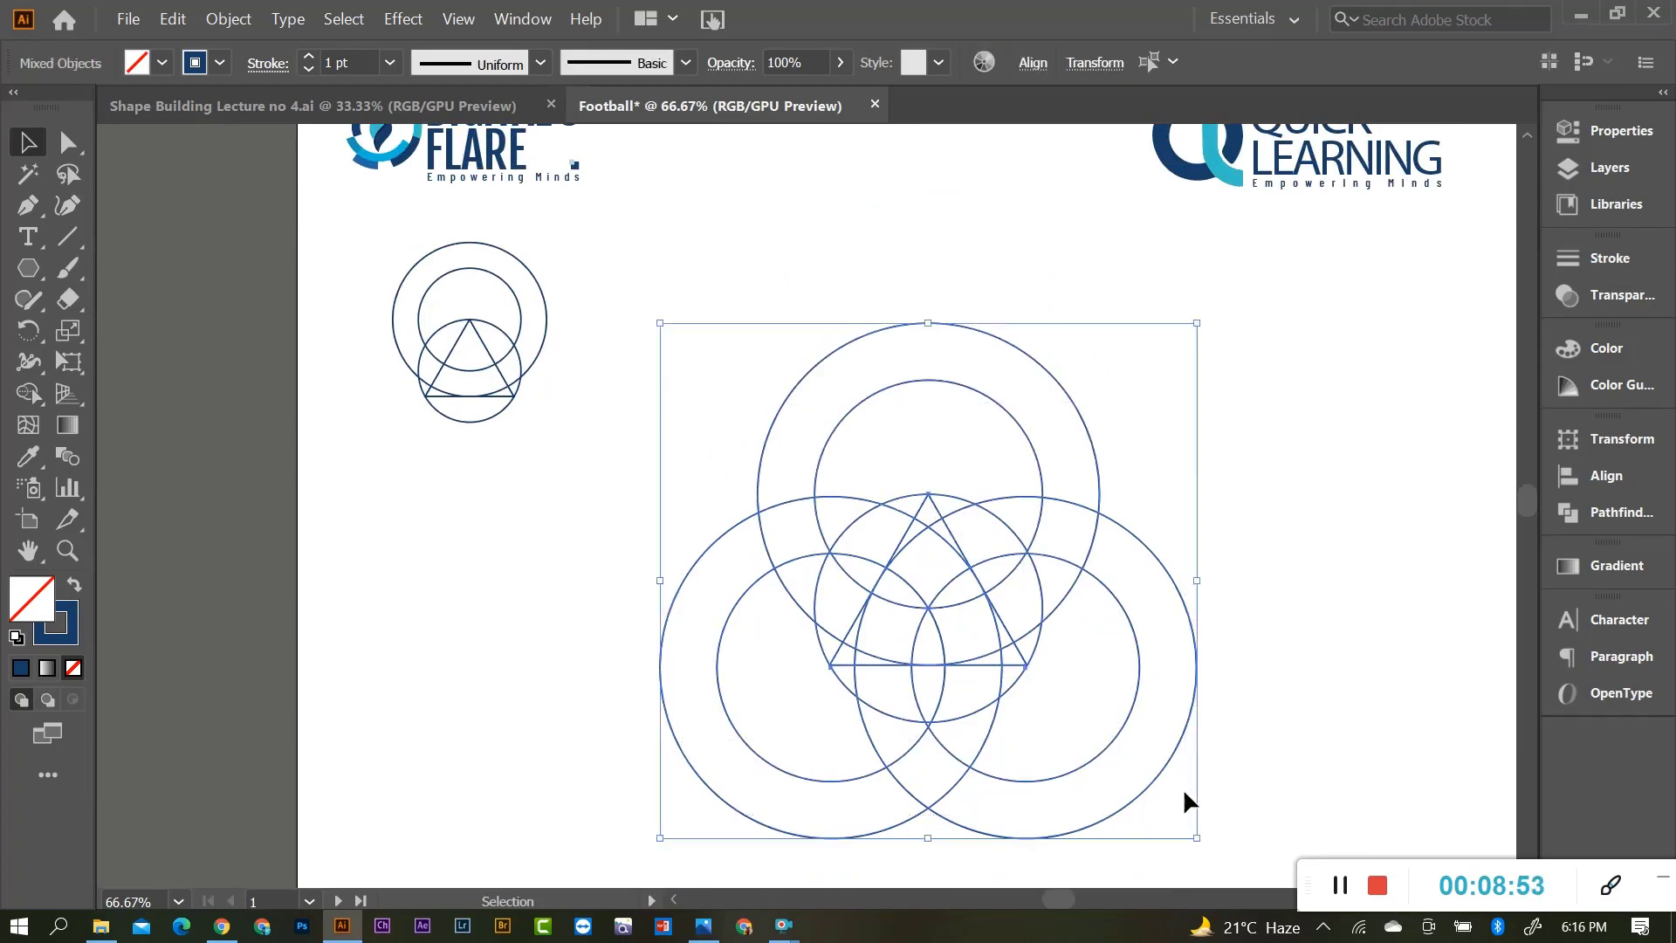
pyautogui.scroll(-1, 917, 647)
pyautogui.moveTo(939, 613); pyautogui.dragTo(1269, 542)
pyautogui.moveTo(1452, 716); pyautogui.dragTo(1348, 616)
pyautogui.moveTo(1255, 528); pyautogui.dragTo(887, 308)
# Scale the large construction down to about 326 × 313 px and move it lower.
pyautogui.scroll(1, 976, 543)
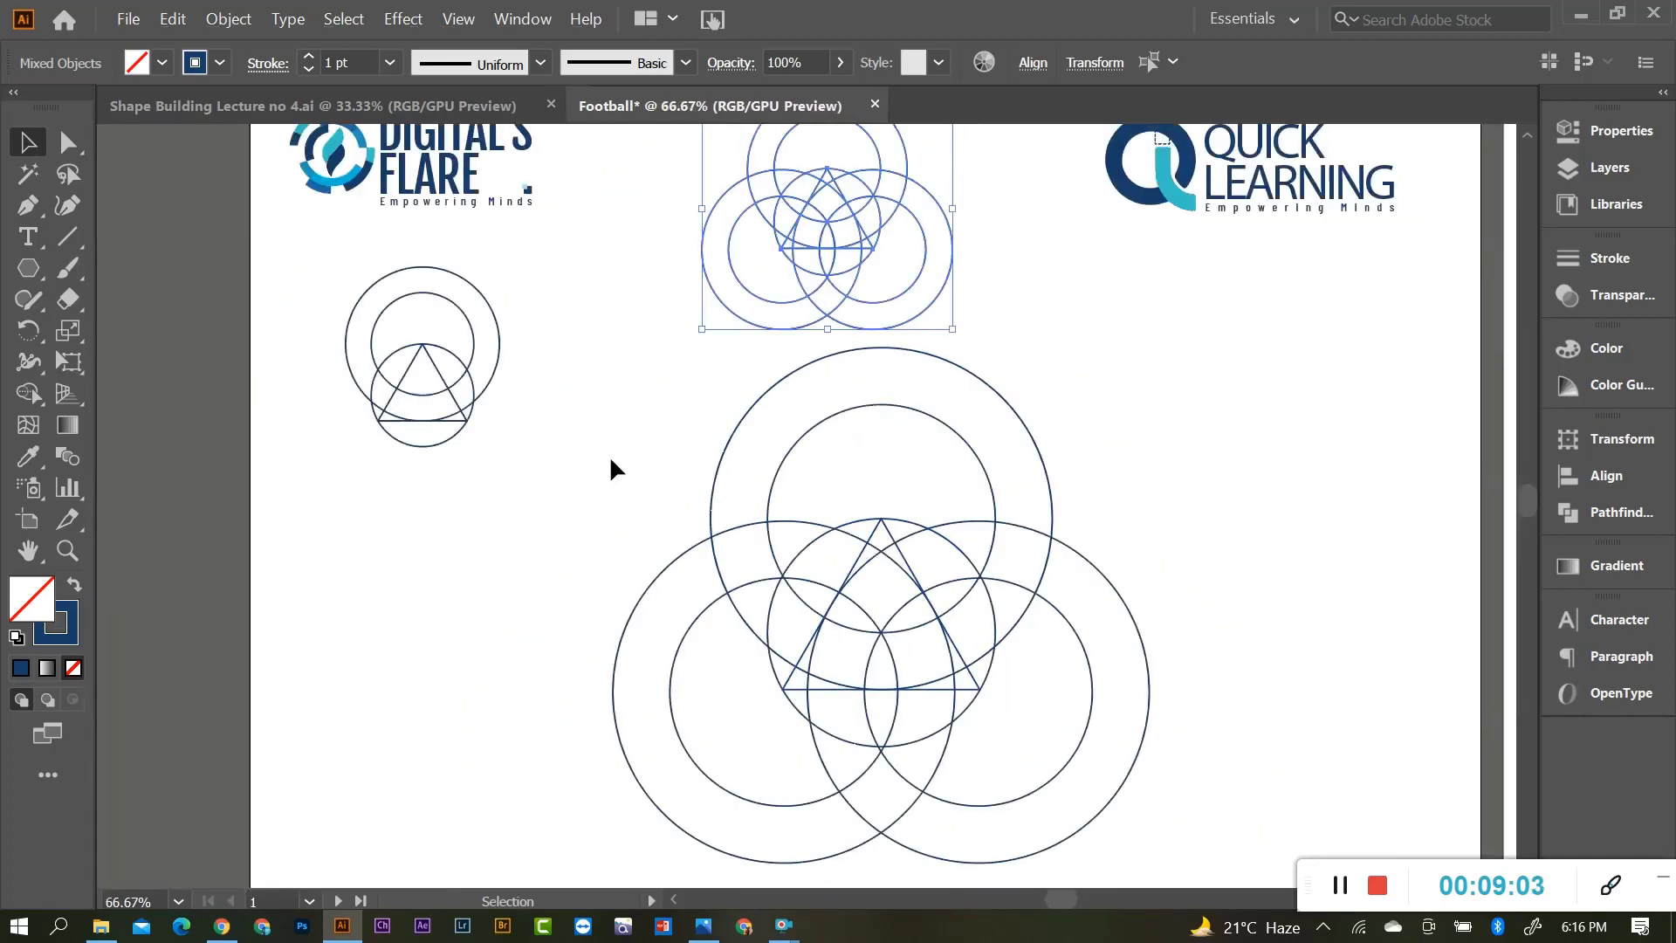
pyautogui.moveTo(610, 454); pyautogui.dragTo(1067, 800)
pyautogui.moveTo(1154, 349); pyautogui.dragTo(1065, 430)
pyautogui.moveTo(880, 621); pyautogui.dragTo(880, 700)
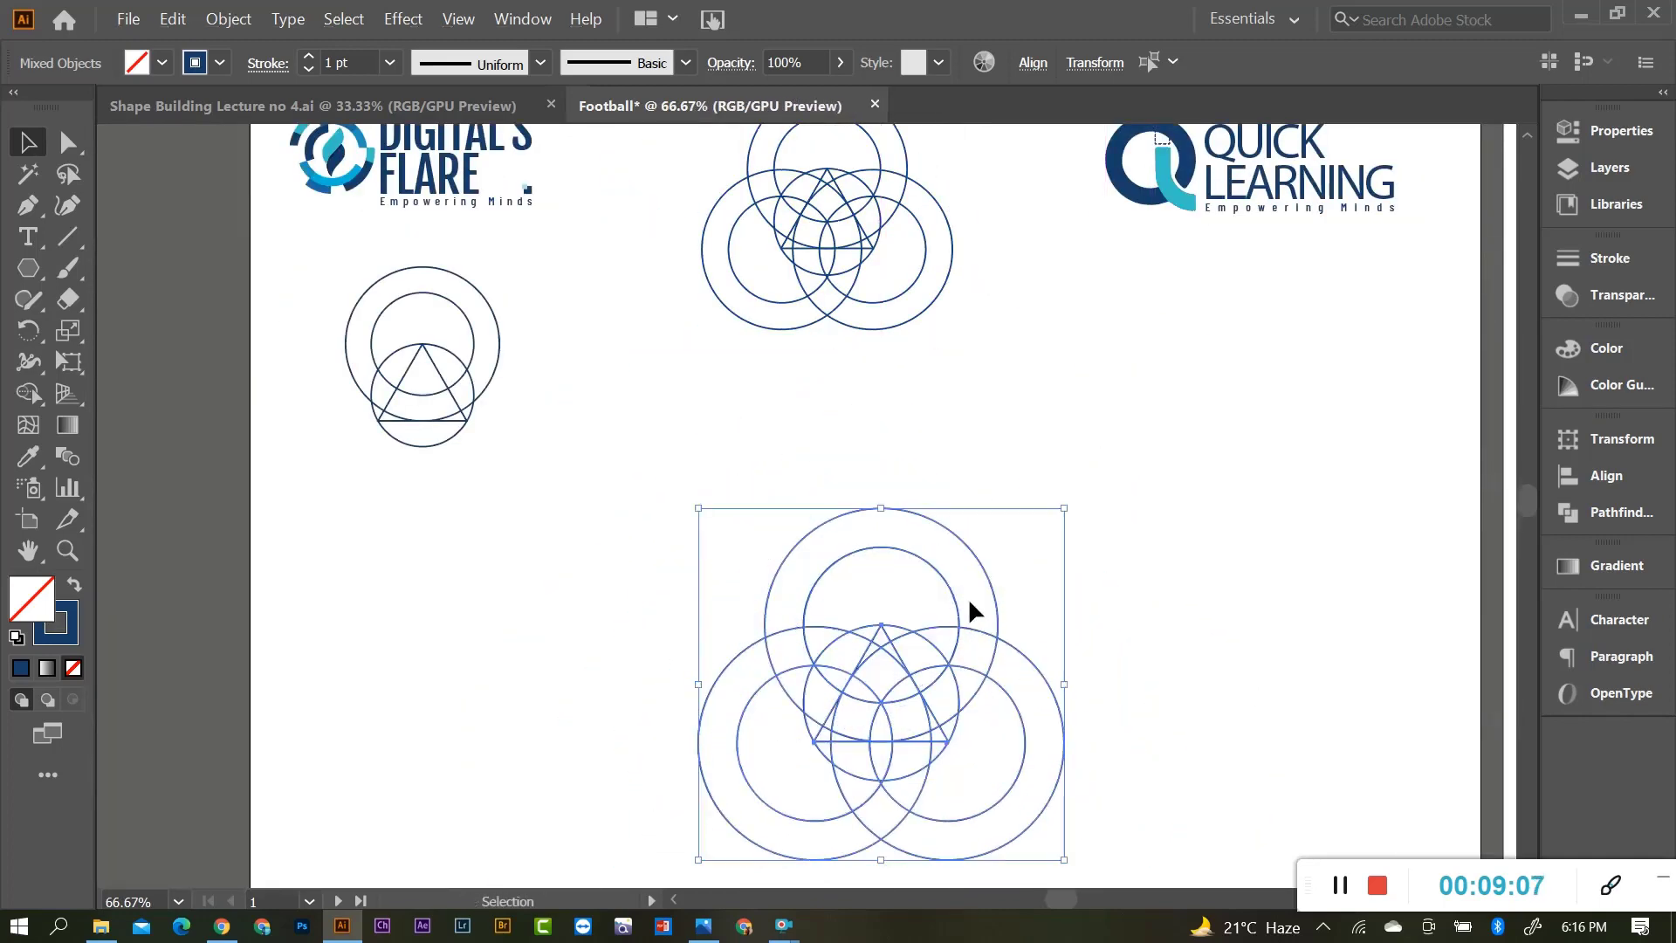
pyautogui.scroll(-5, 961, 589)
pyautogui.scroll(6, 945, 566)
pyautogui.scroll(1, 943, 578)
# Nudge the small top copy into position beside the first diagram and deselect.
pyautogui.moveTo(692, 171); pyautogui.dragTo(939, 427)
pyautogui.moveTo(833, 279); pyautogui.dragTo(836, 406)
pyautogui.click(1039, 478)
pyautogui.scroll(-2, 888, 494)
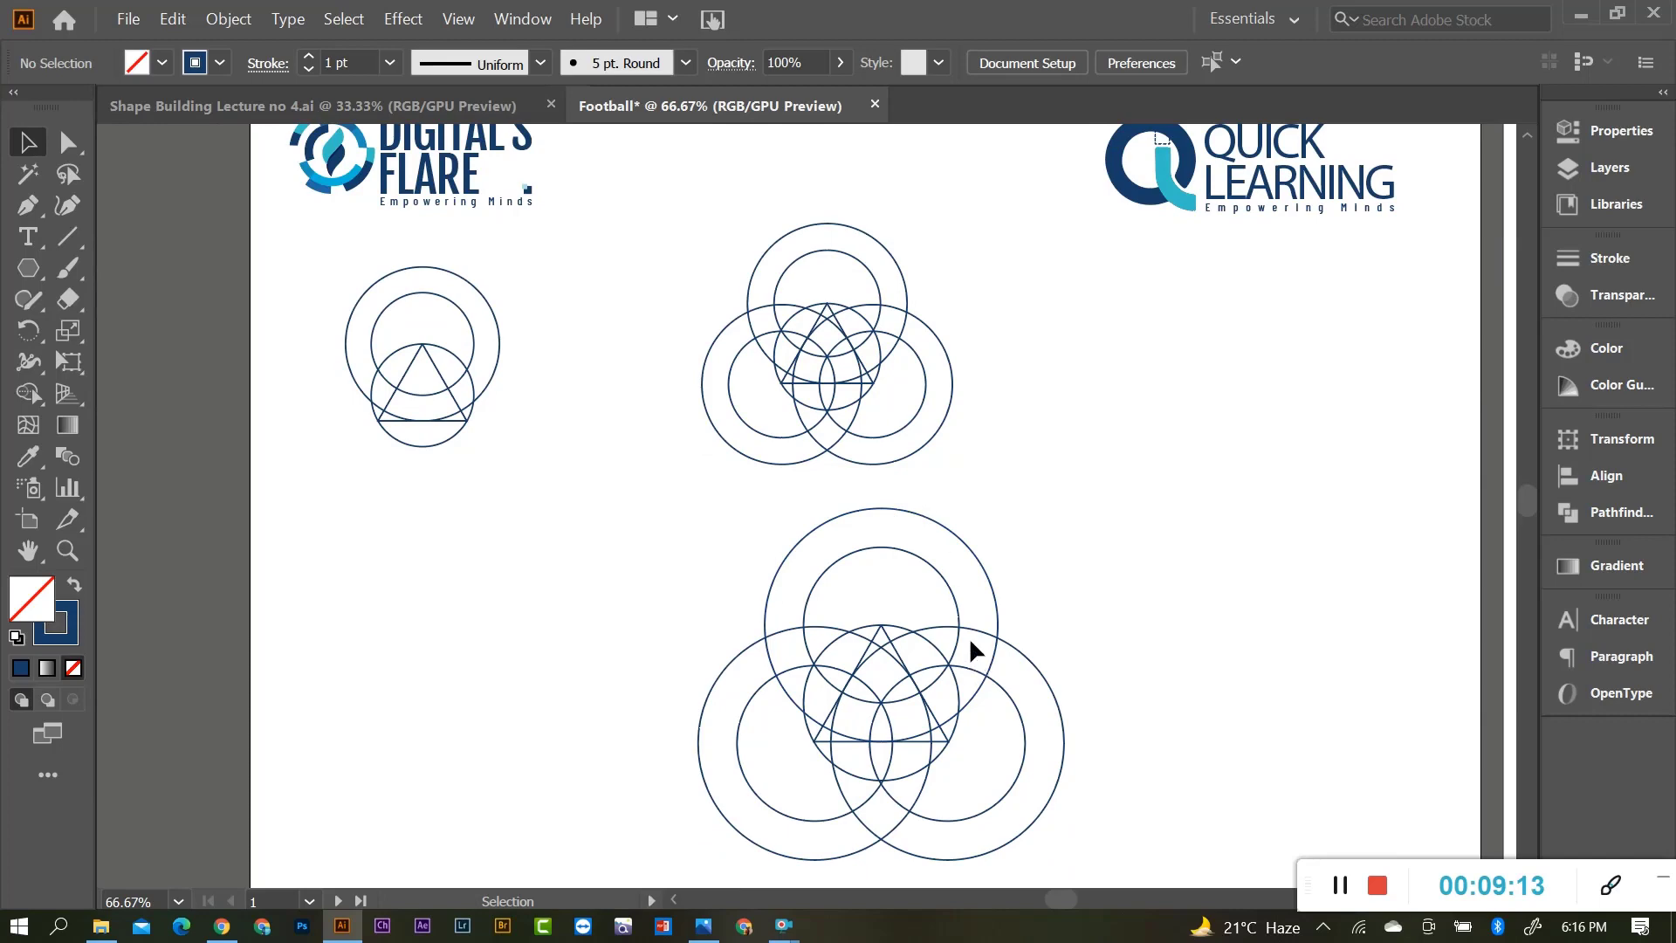
pyautogui.scroll(-2, 969, 636)
pyautogui.scroll(1, 956, 663)
pyautogui.scroll(-1, 882, 637)
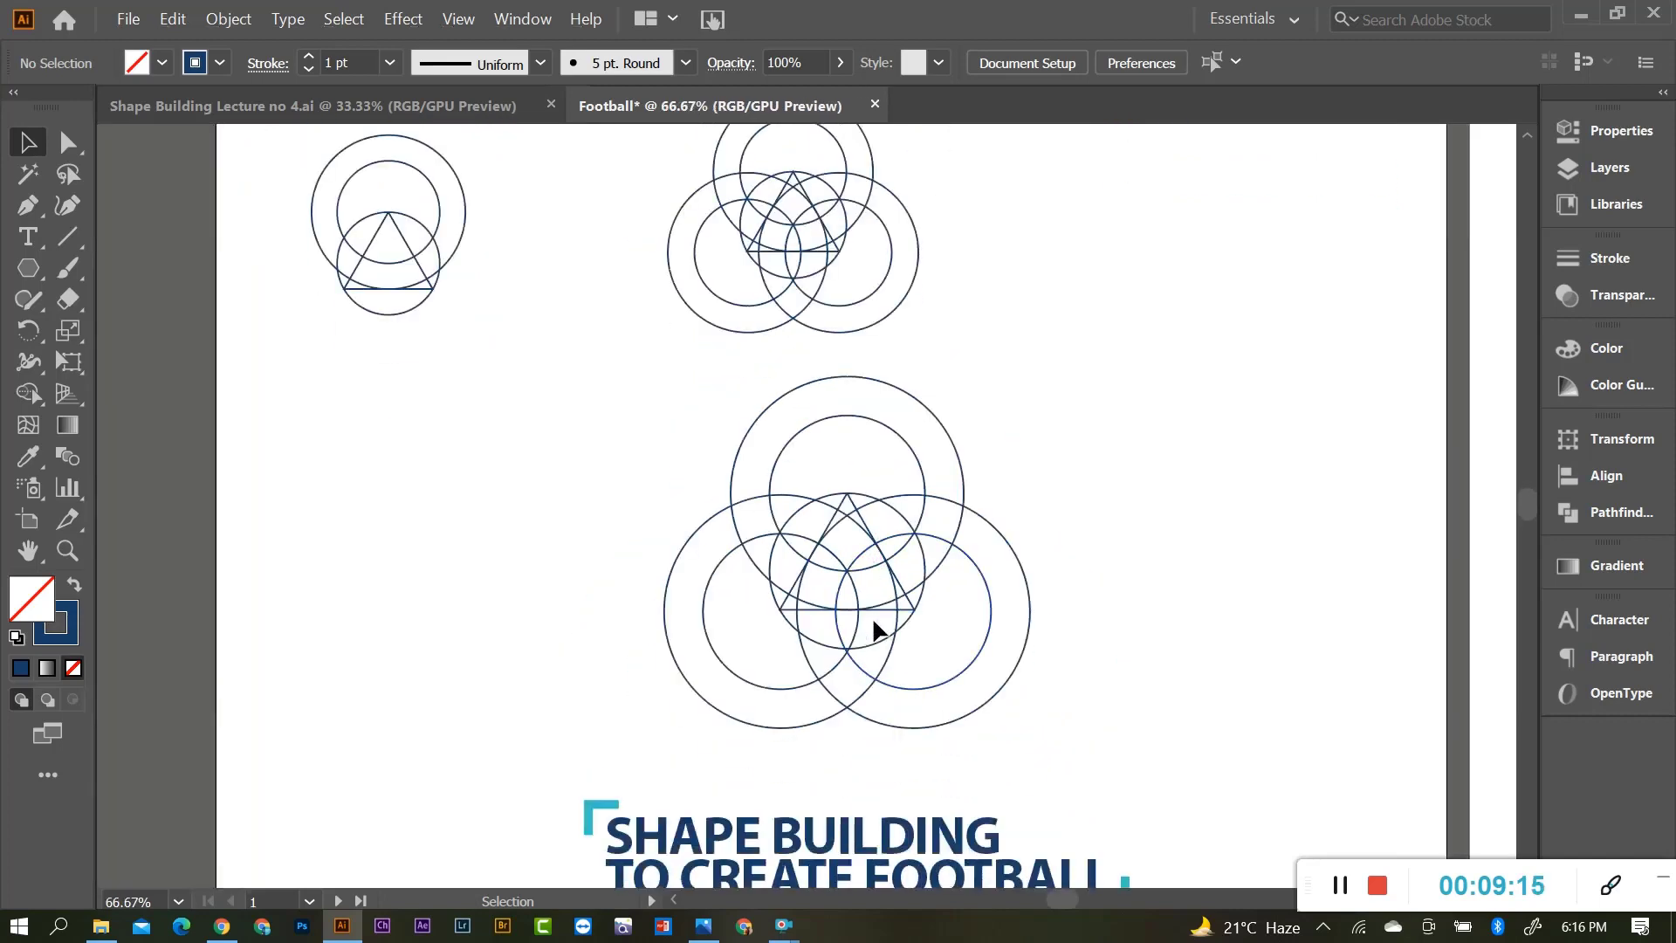
pyautogui.scroll(1, 872, 616)
pyautogui.scroll(1, 908, 637)
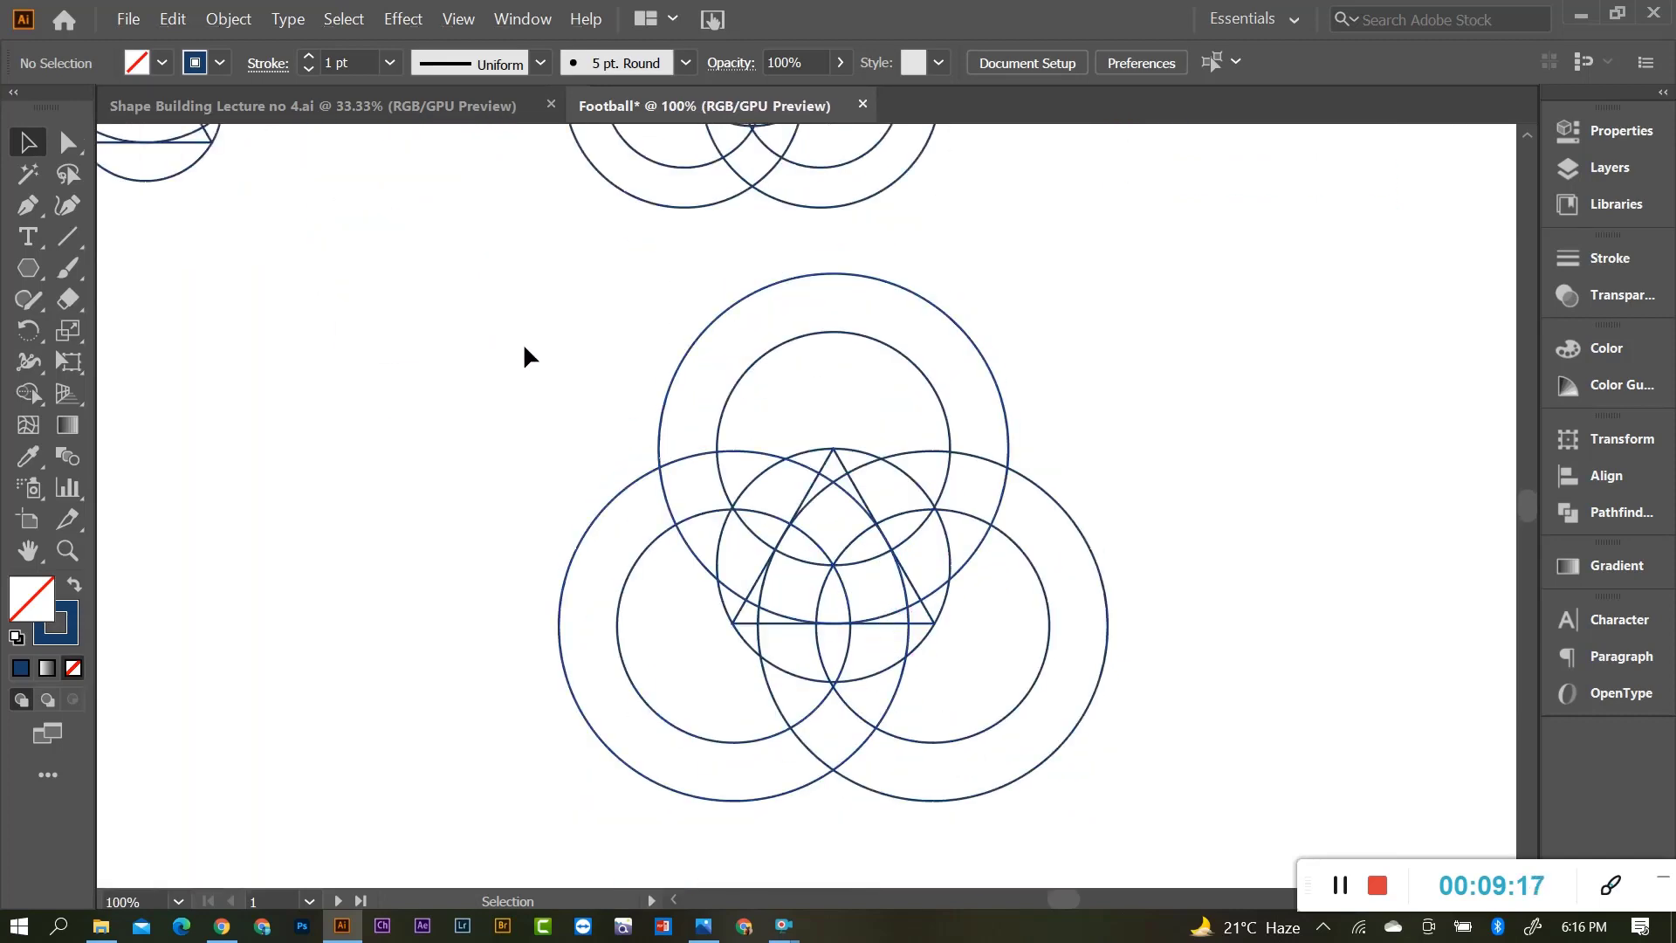
# Trim the top outer ring and the left and right outer crescents with the Shape Builder.
pyautogui.moveTo(524, 347); pyautogui.dragTo(1143, 808)
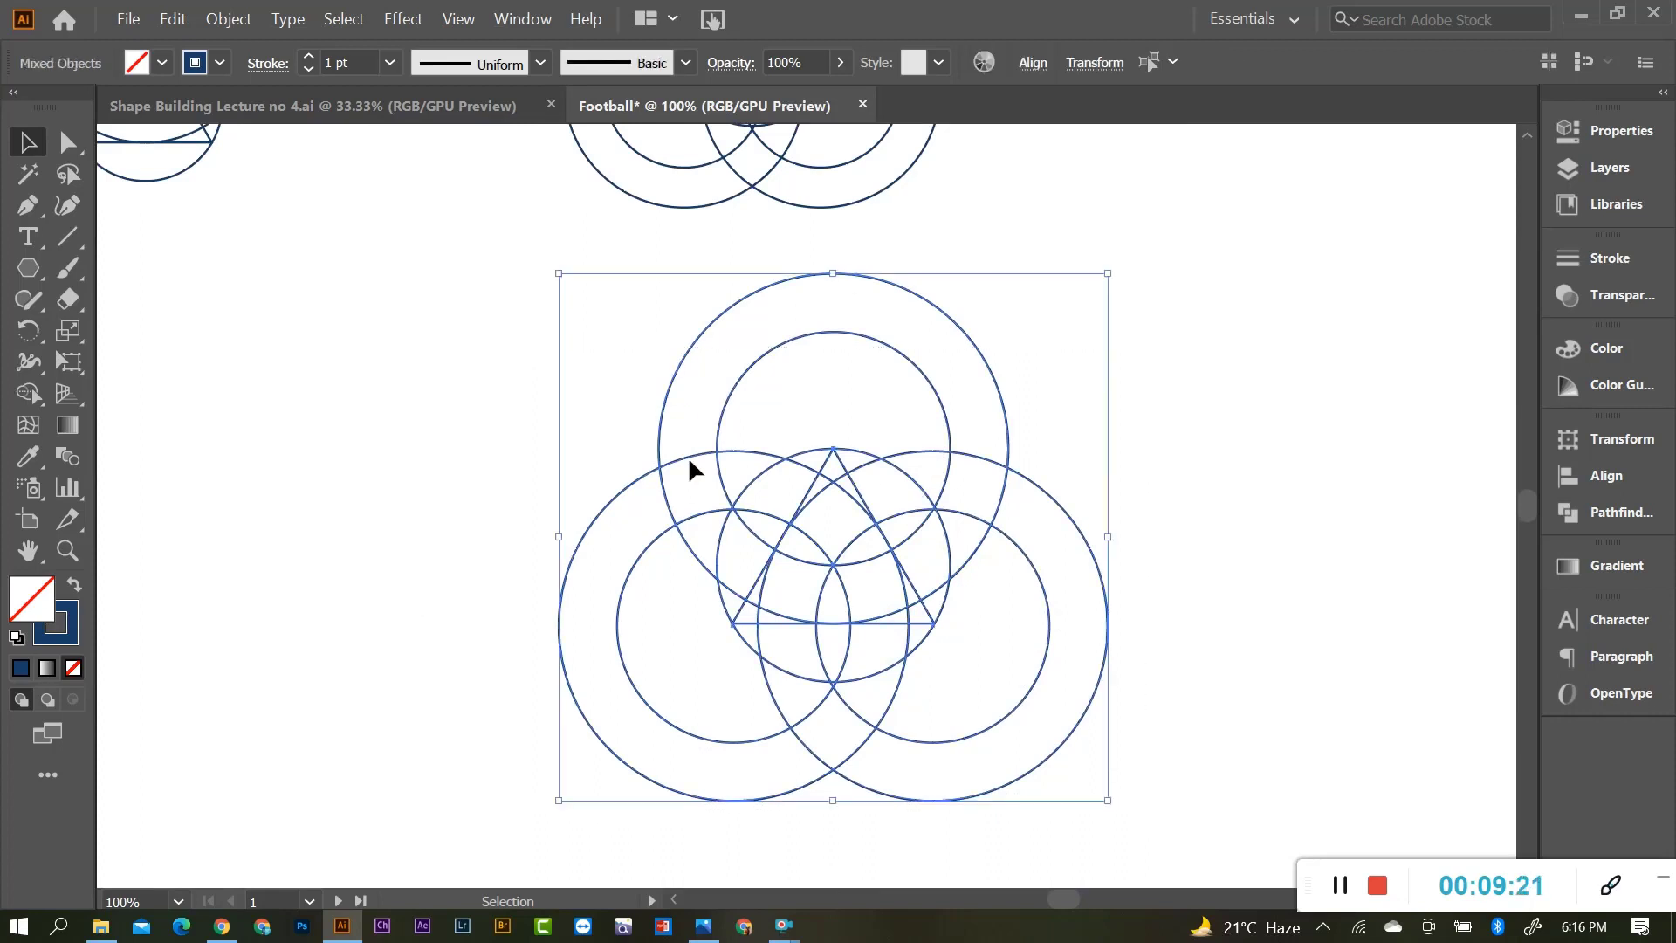
pyautogui.click(24, 398)
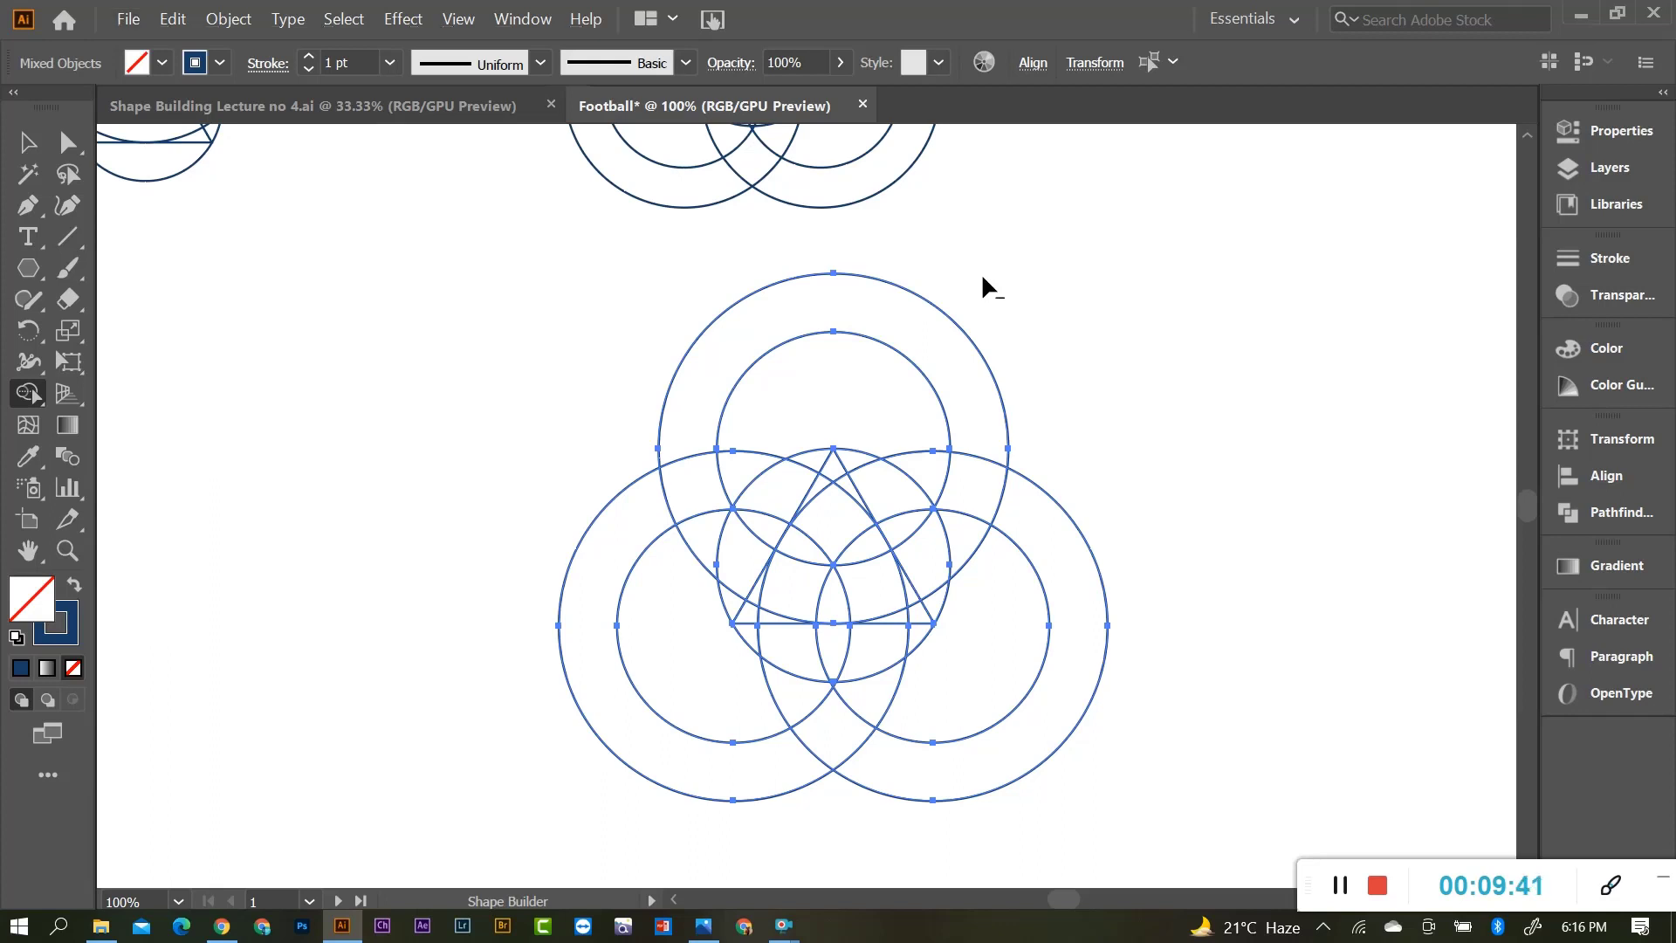
pyautogui.moveTo(890, 314); pyautogui.dragTo(856, 367)
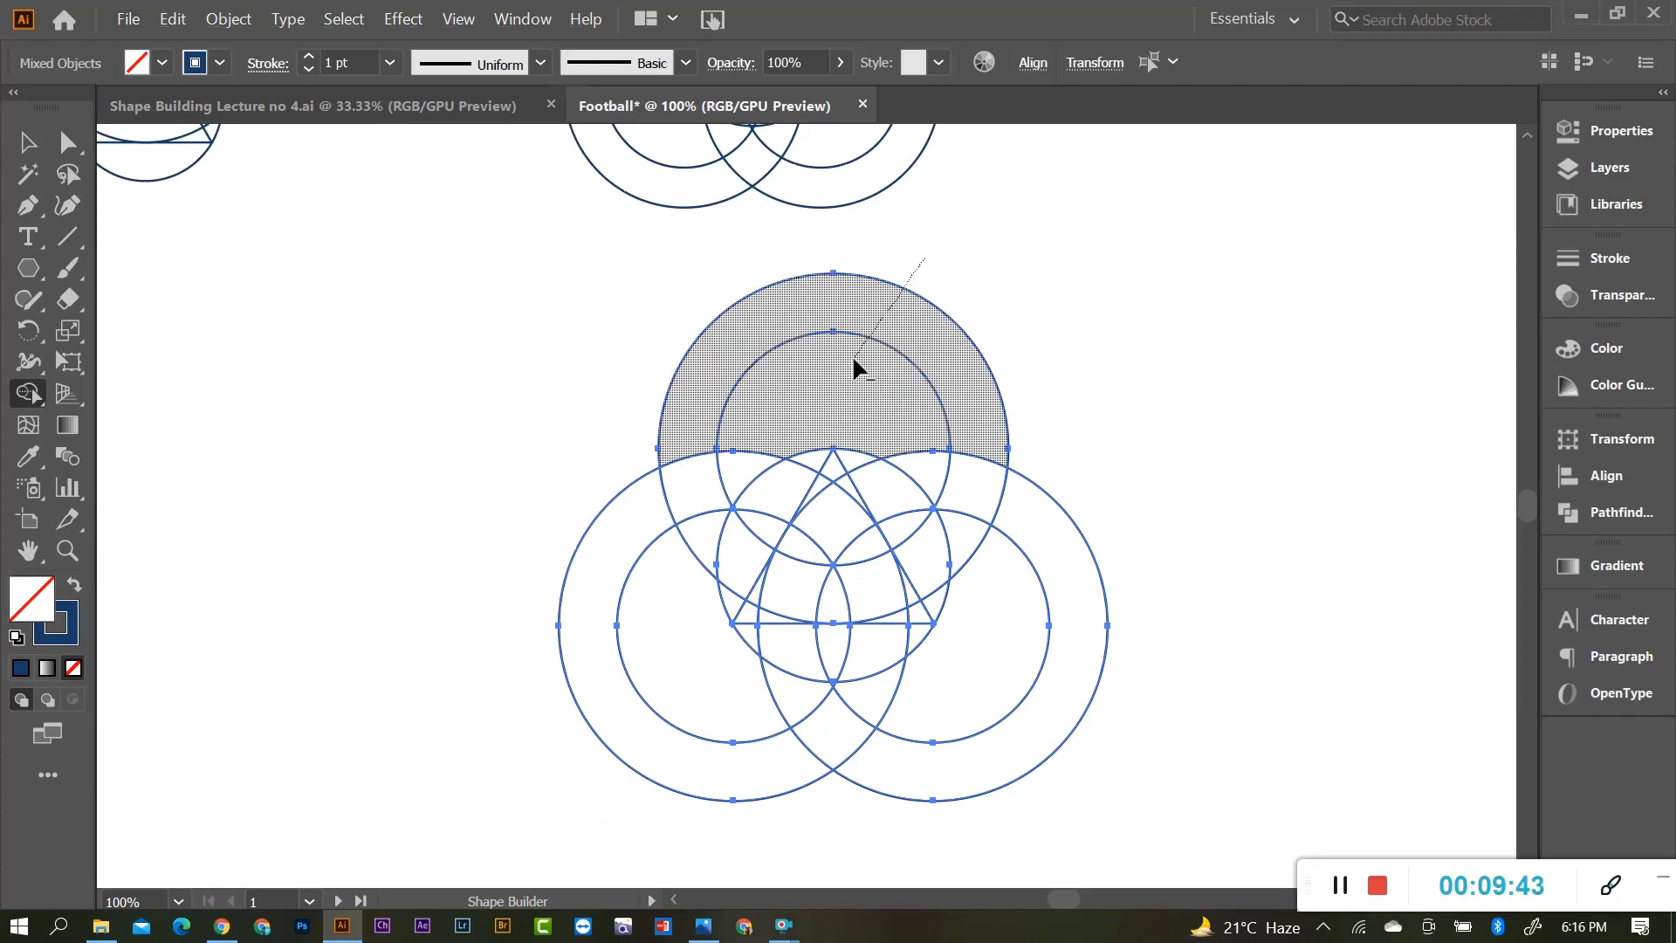
pyautogui.keyDown('alt'); pyautogui.click(1066, 625); pyautogui.keyUp('alt')
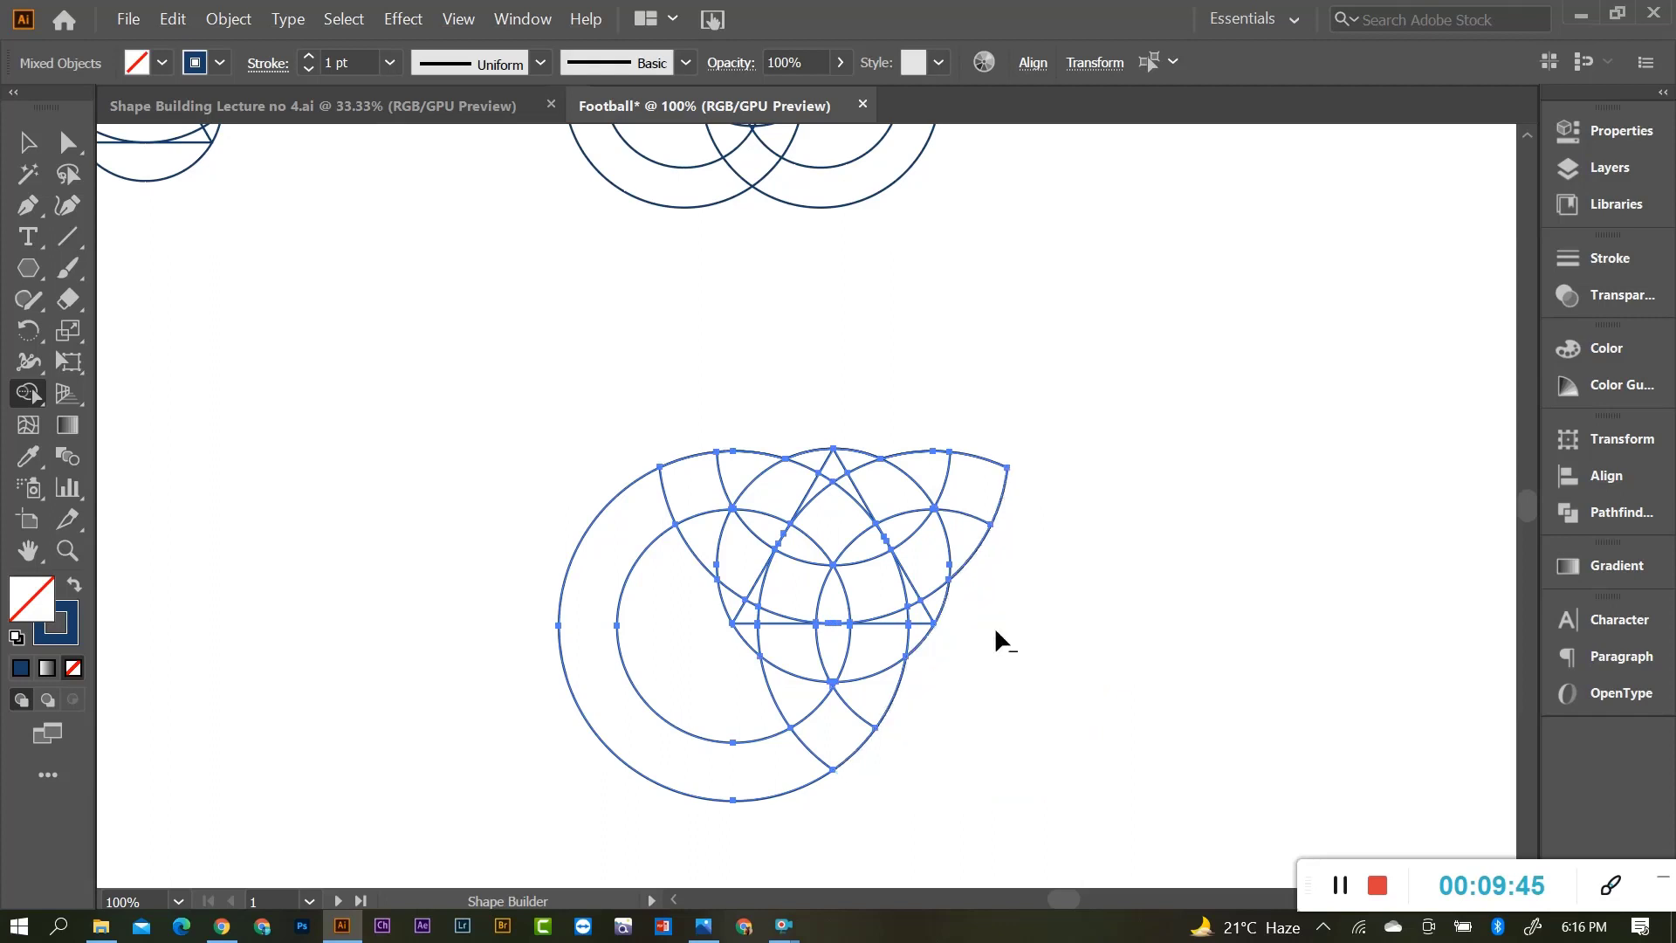
pyautogui.keyDown('alt'); pyautogui.click(703, 685); pyautogui.keyUp('alt')
pyautogui.press('v')
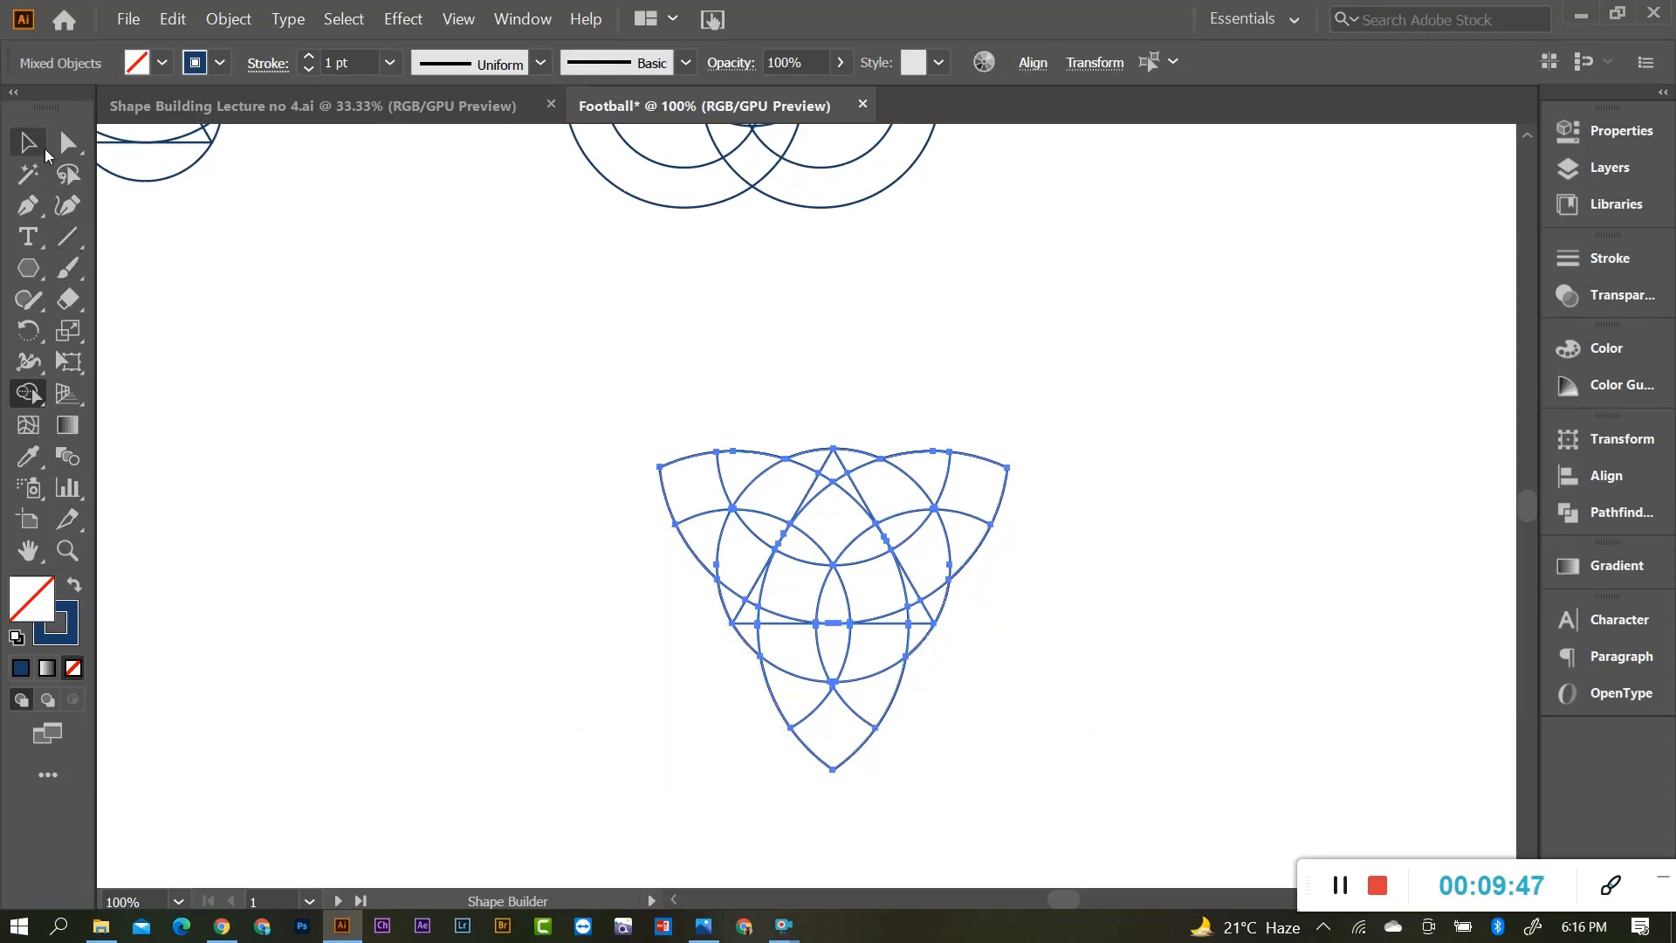
pyautogui.click(714, 599)
# Copy the trimmed knot to the top right of the artboard, then reselect the original shape.
pyautogui.scroll(-1, 714, 599)
pyautogui.moveTo(595, 458); pyautogui.dragTo(934, 729)
pyautogui.moveTo(795, 592); pyautogui.dragTo(1093, 202)
pyautogui.click(1076, 466)
pyautogui.scroll(1, 1076, 465)
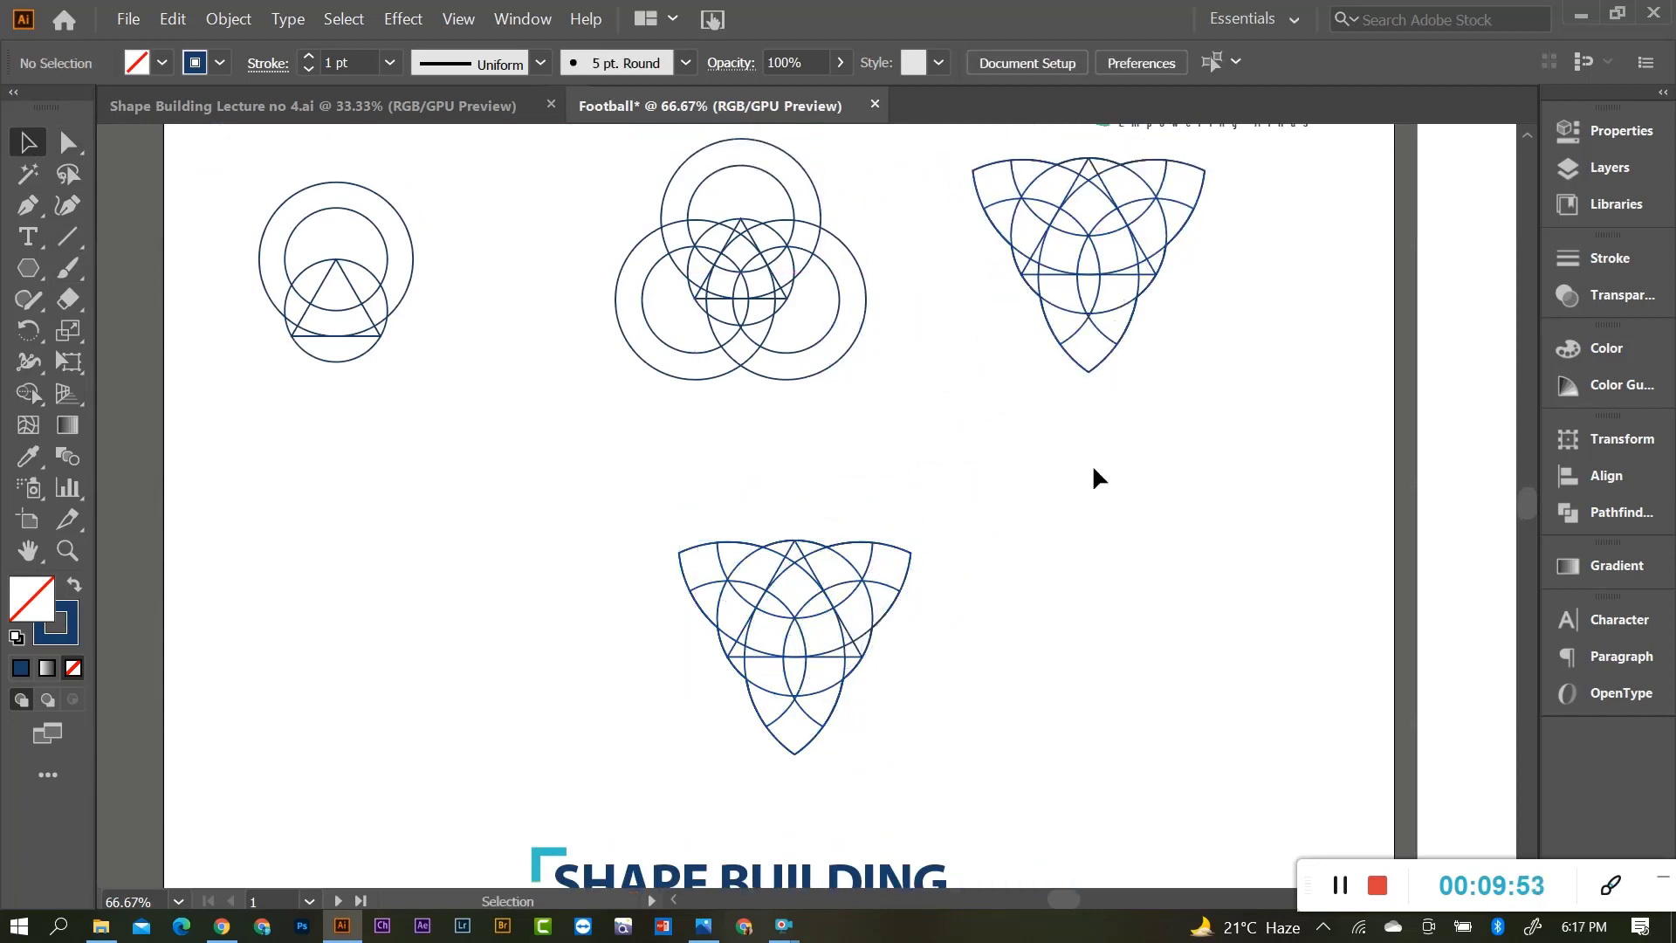
pyautogui.scroll(-1, 786, 523)
pyautogui.scroll(1, 786, 673)
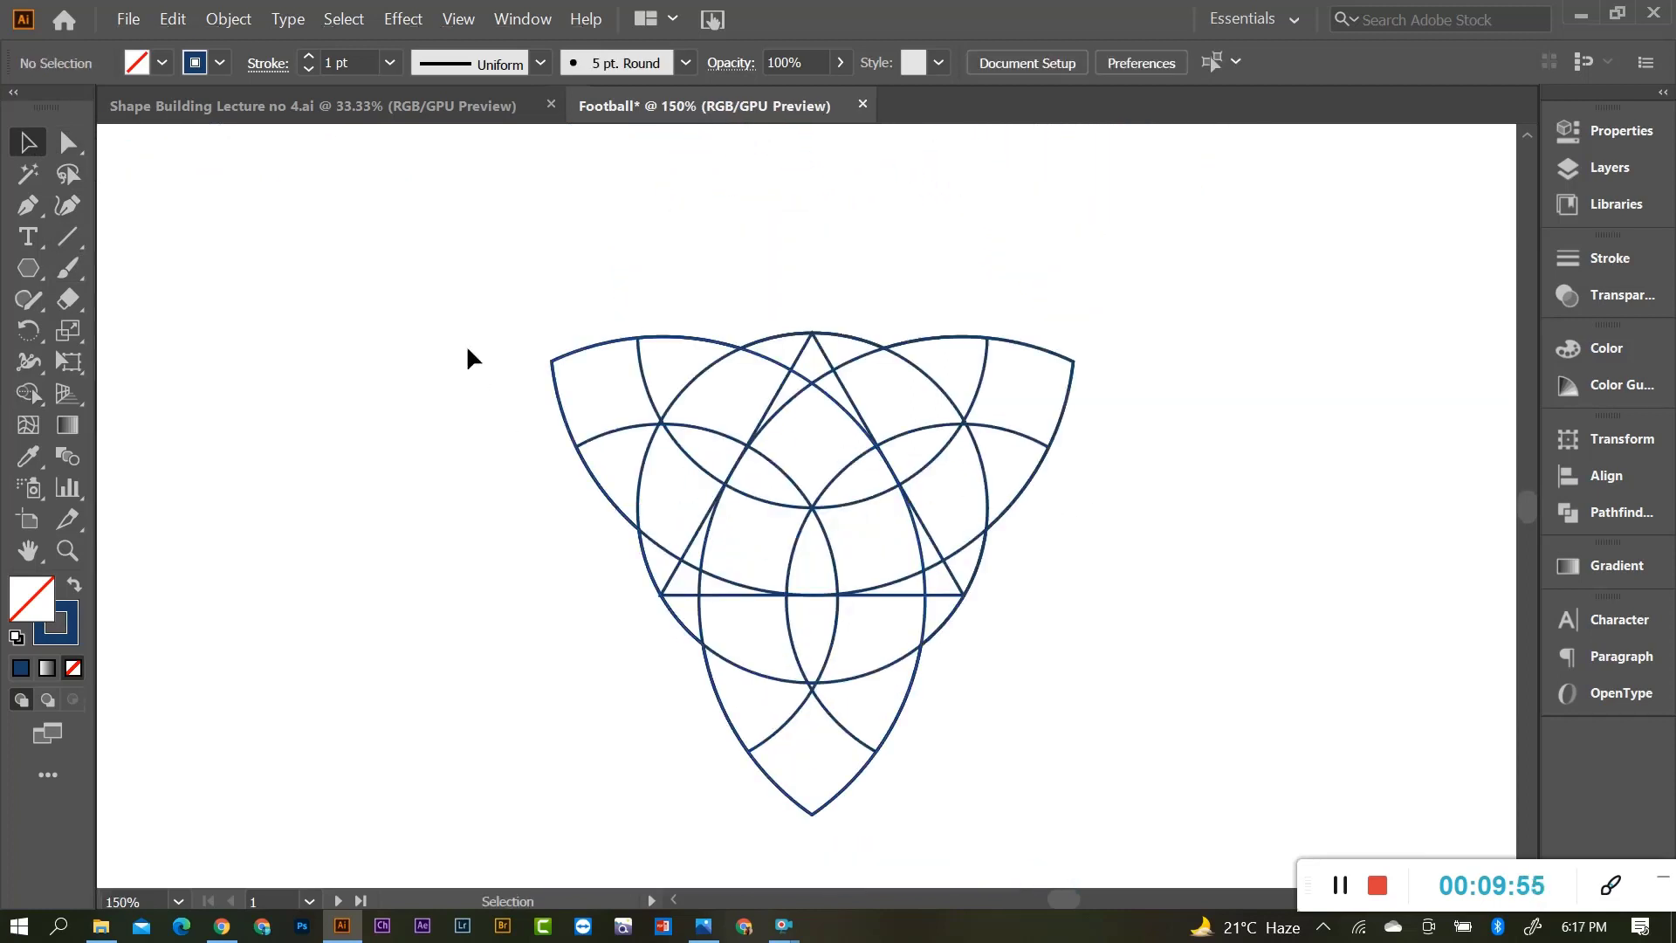
pyautogui.moveTo(574, 343); pyautogui.dragTo(1067, 755)
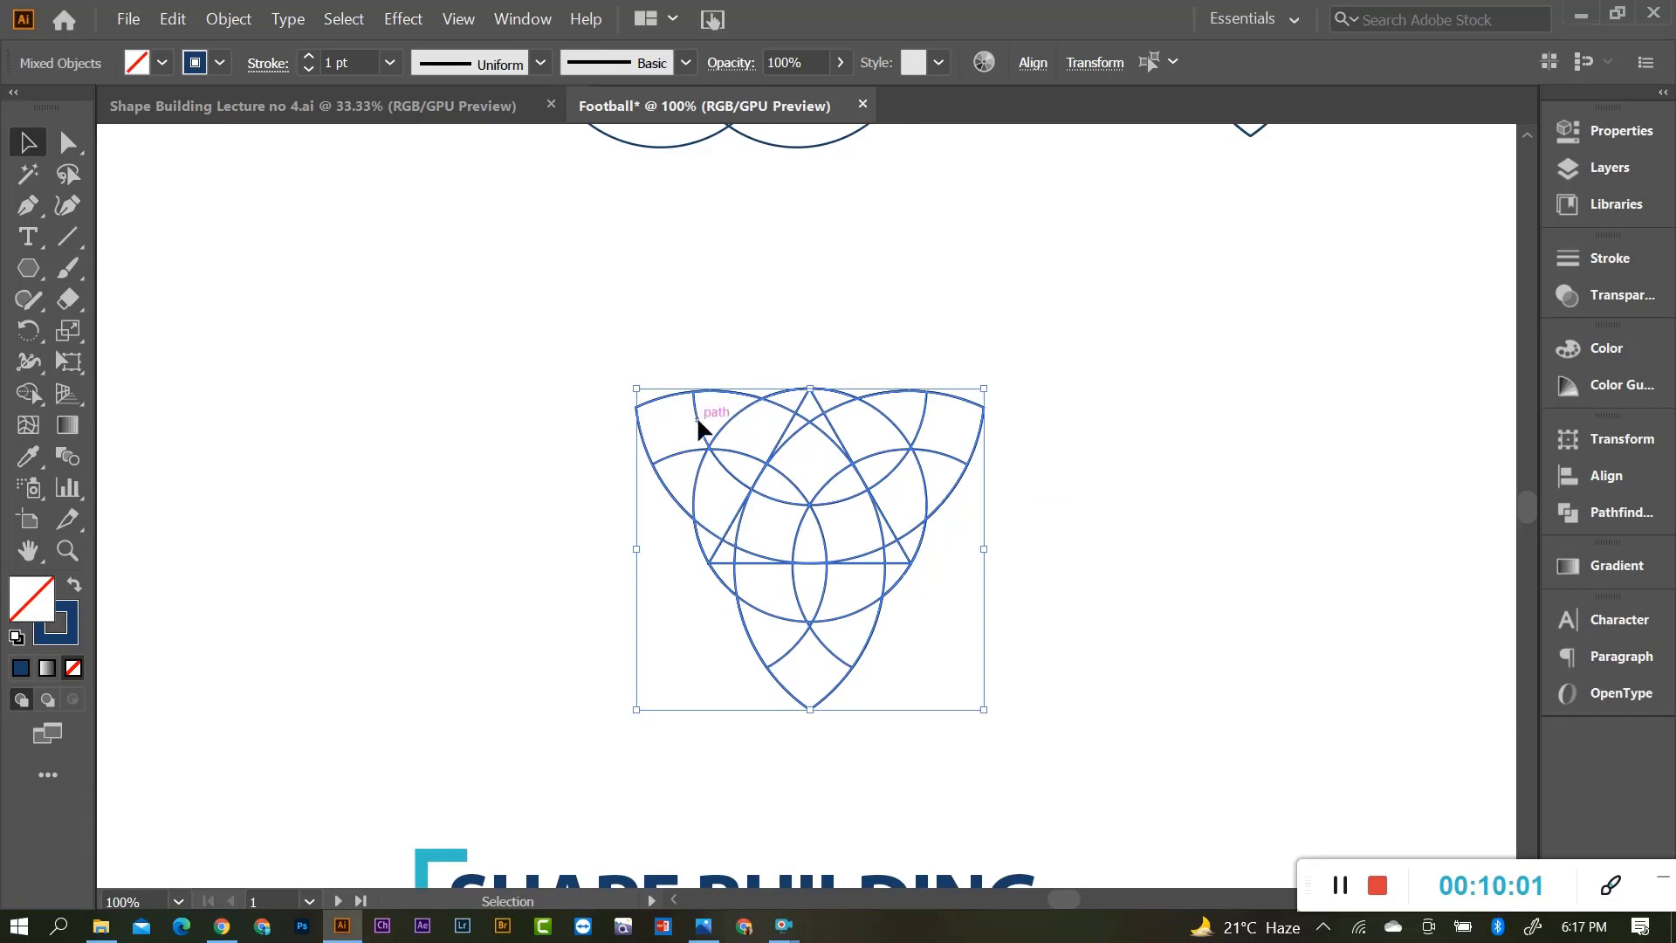
# Delete the upper-right and bottom outer regions with the Shape Builder.
pyautogui.click(40, 396)
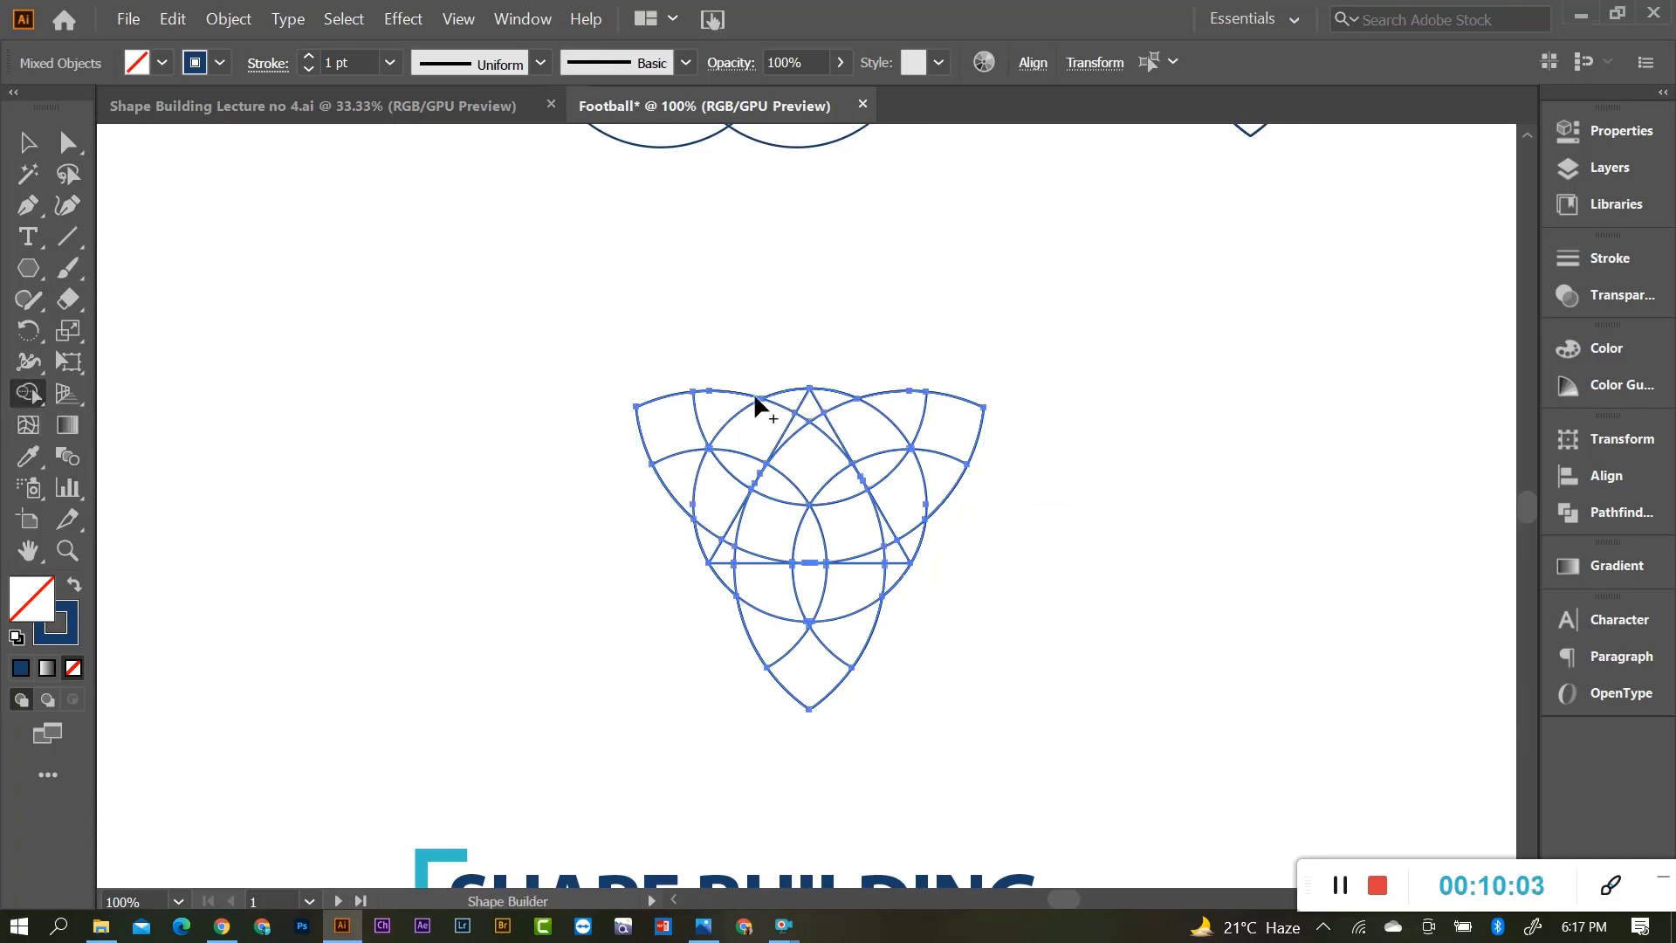
pyautogui.scroll(1, 945, 449)
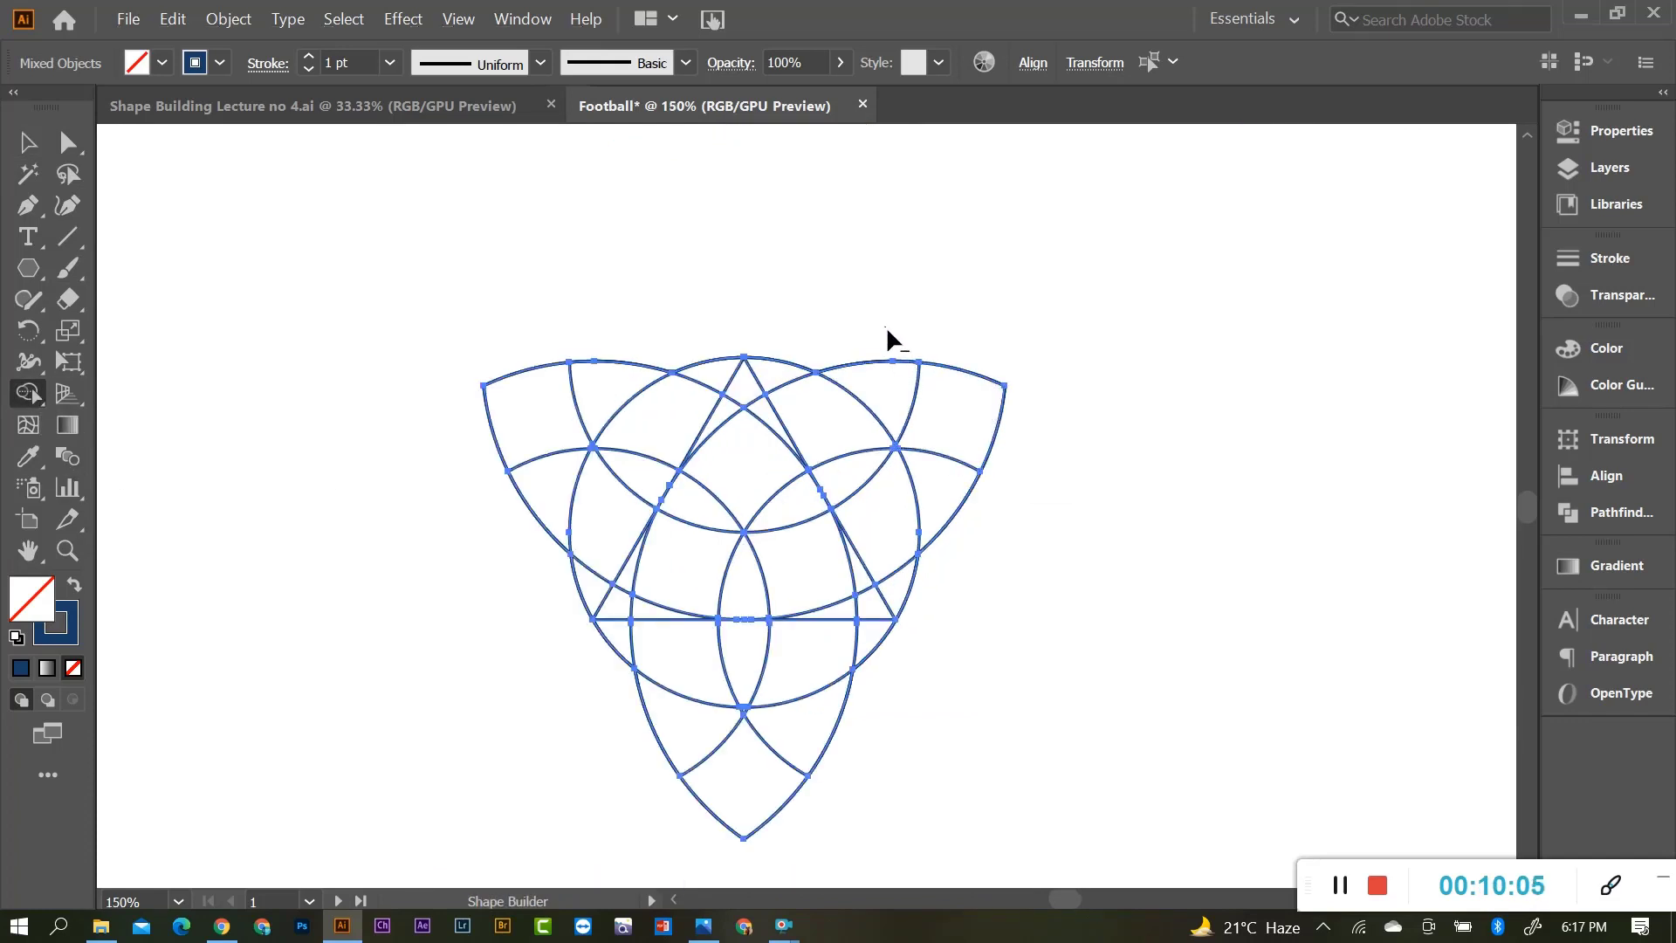
pyautogui.moveTo(887, 328); pyautogui.dragTo(961, 515)
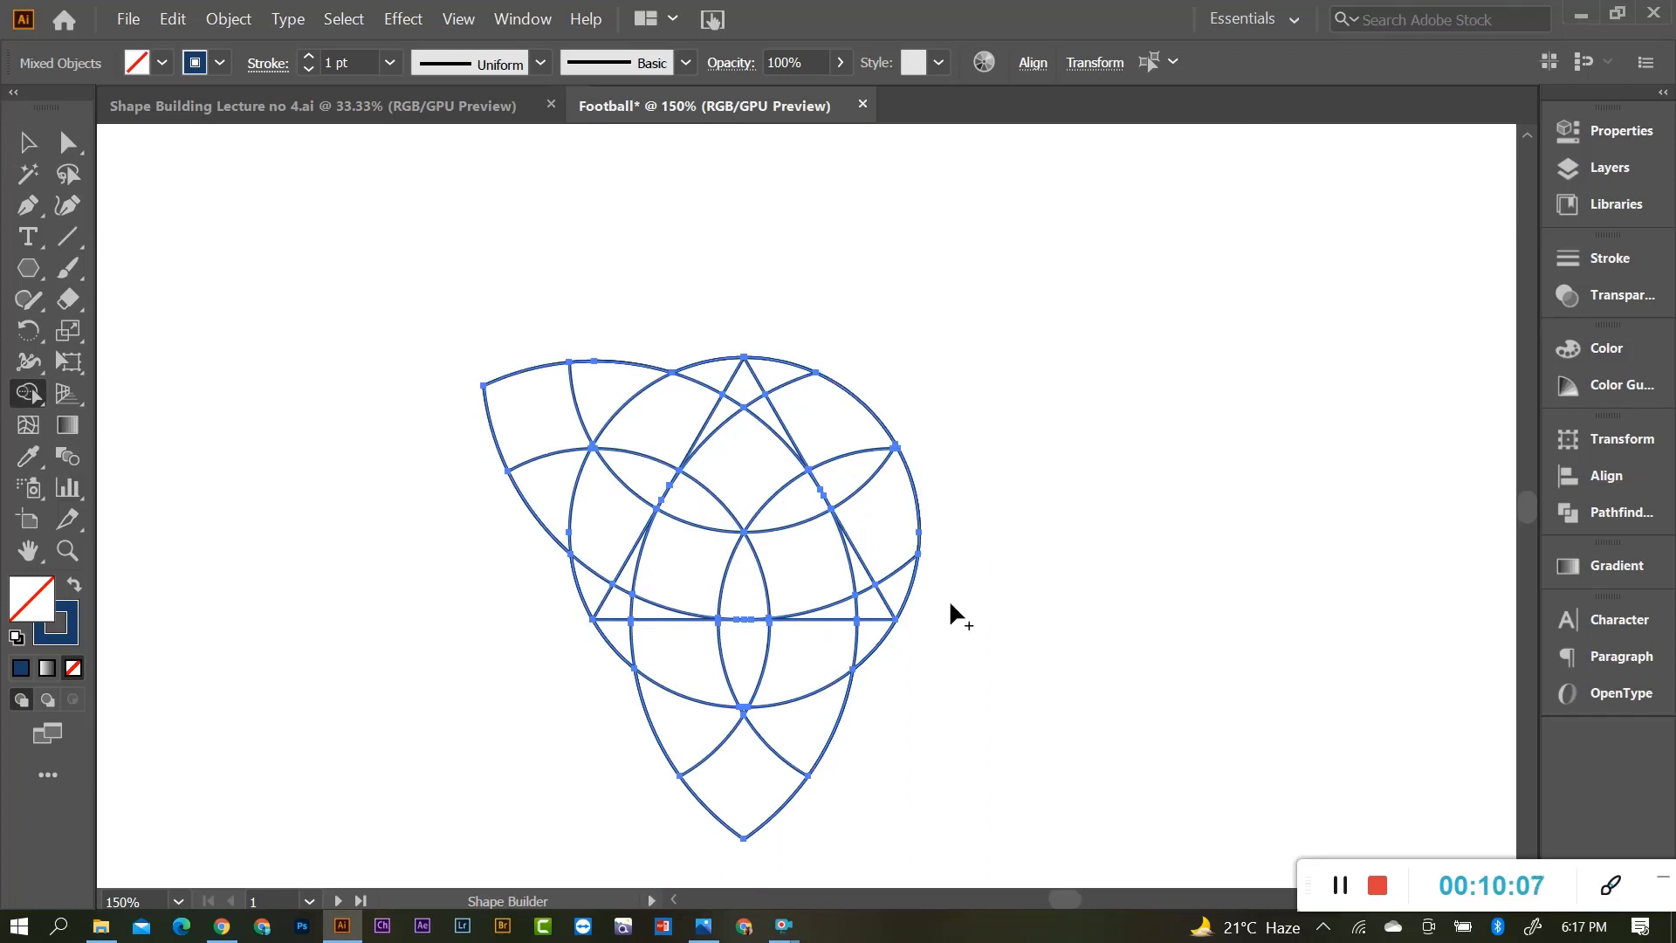
pyautogui.scroll(-1, 947, 611)
pyautogui.moveTo(877, 681)
pyautogui.mouseDown()
pyautogui.moveTo(777, 721)
pyautogui.moveTo(645, 735)
pyautogui.mouseUp()
# Remove the stray top-left wedge outside the circle, then return to the Selection tool.
pyautogui.scroll(5, 742, 677)
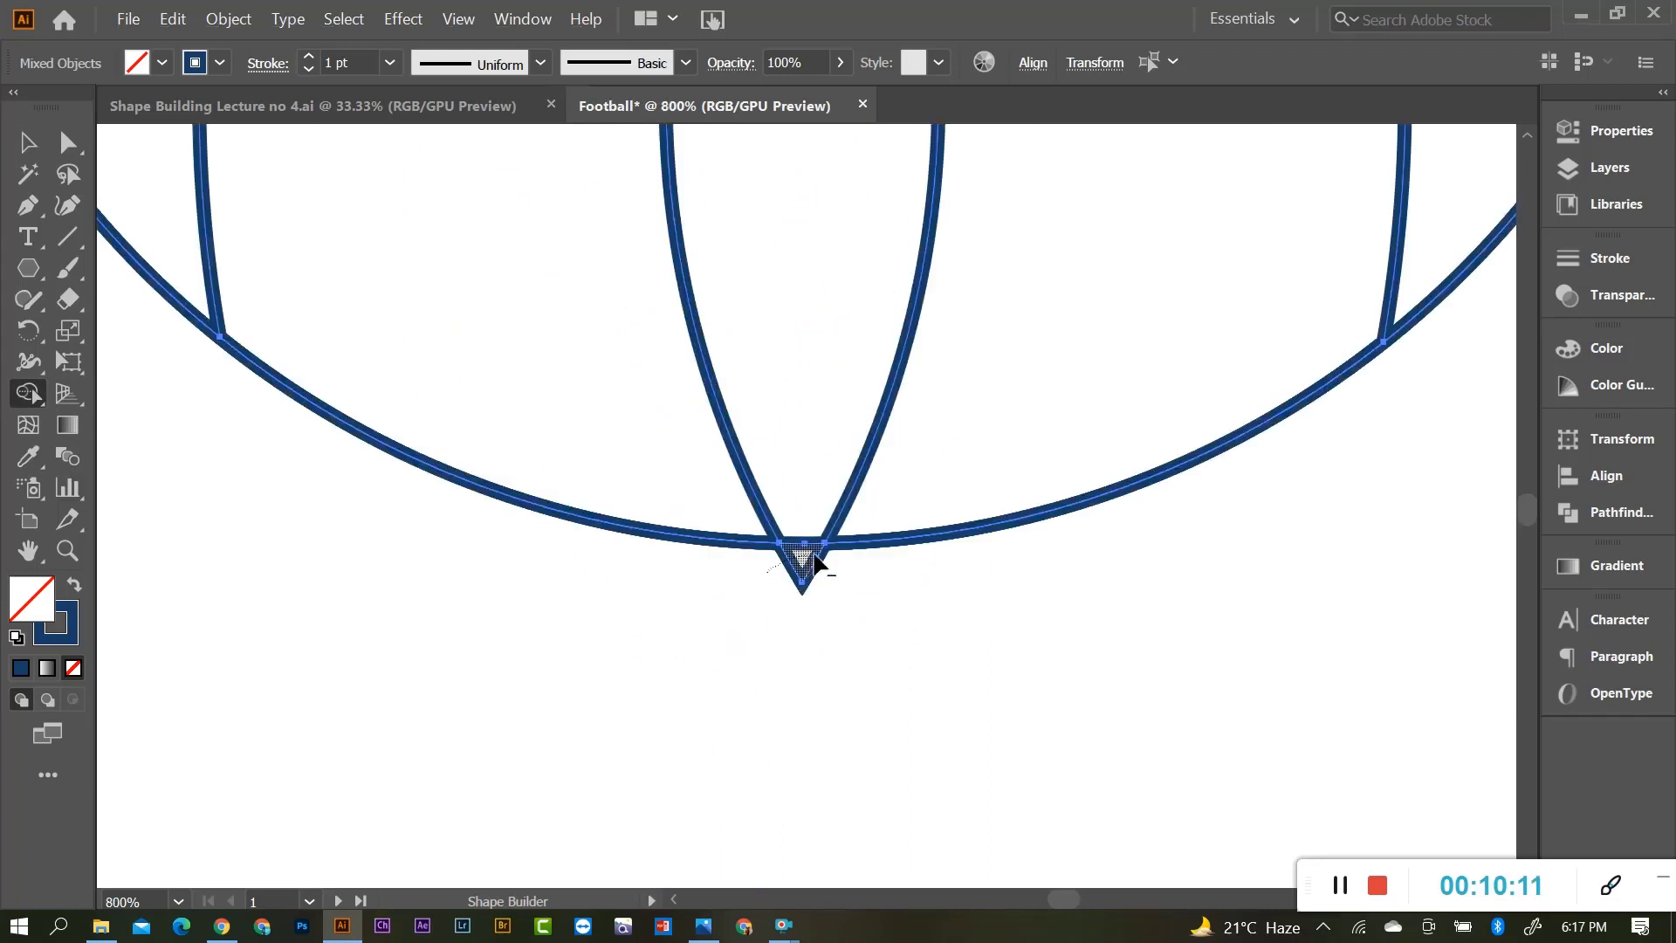
pyautogui.scroll(-4, 878, 610)
pyautogui.scroll(3, 559, 397)
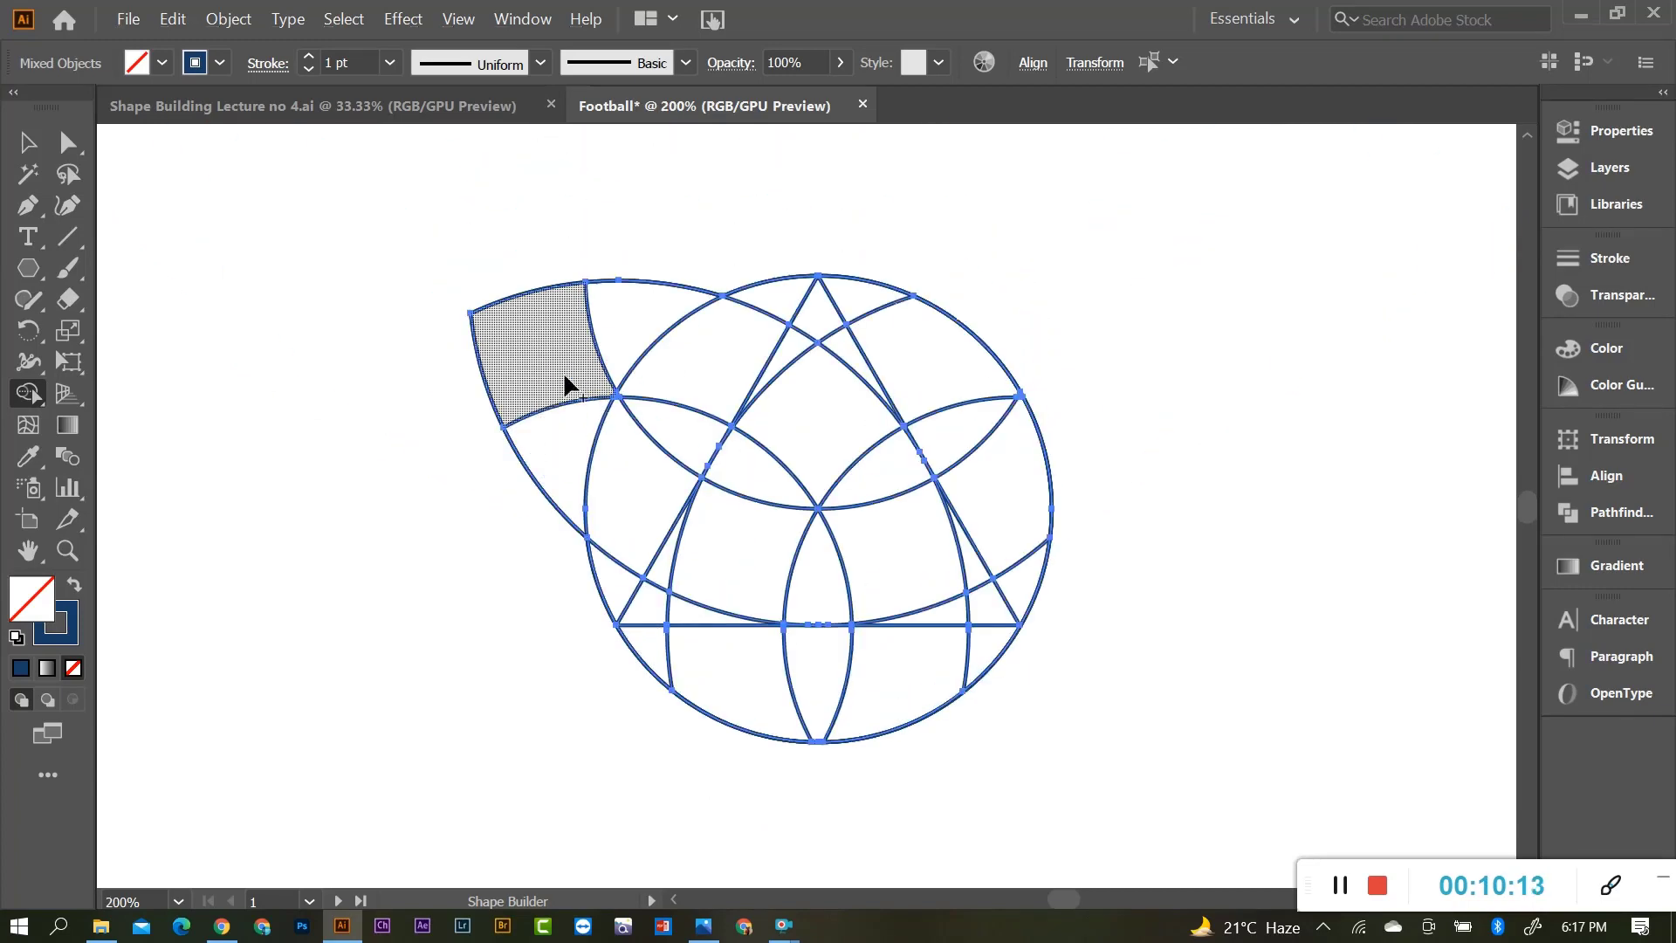
pyautogui.scroll(1, 566, 384)
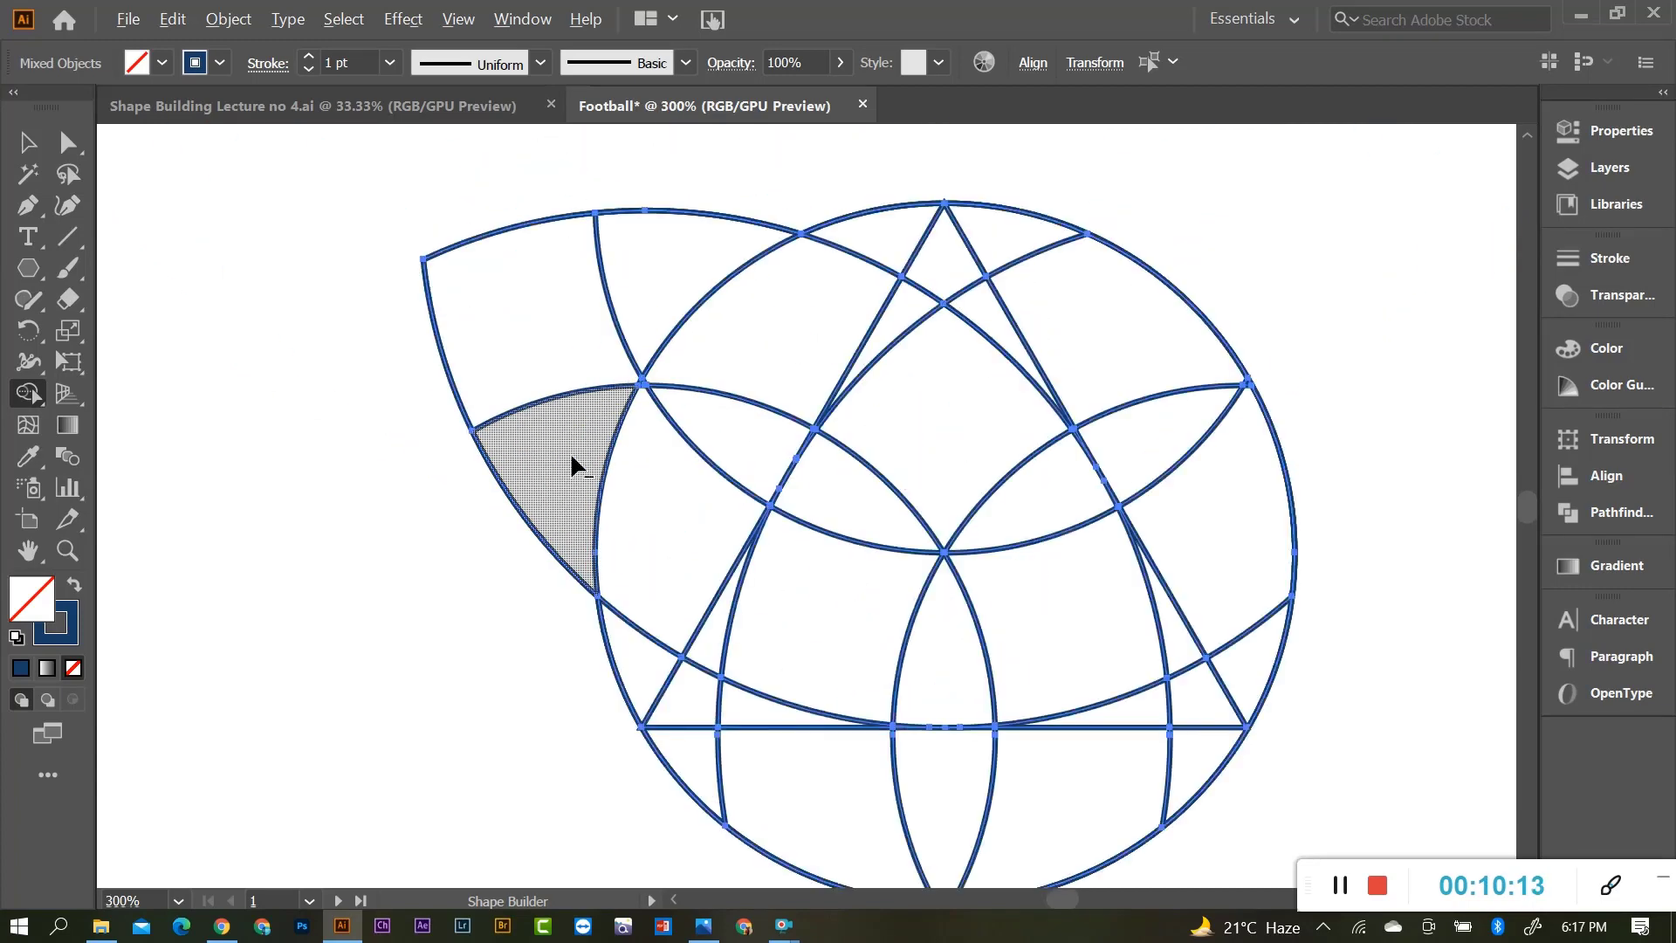
pyautogui.keyDown('alt'); pyautogui.click(653, 253); pyautogui.keyUp('alt')
pyautogui.scroll(4, 680, 404)
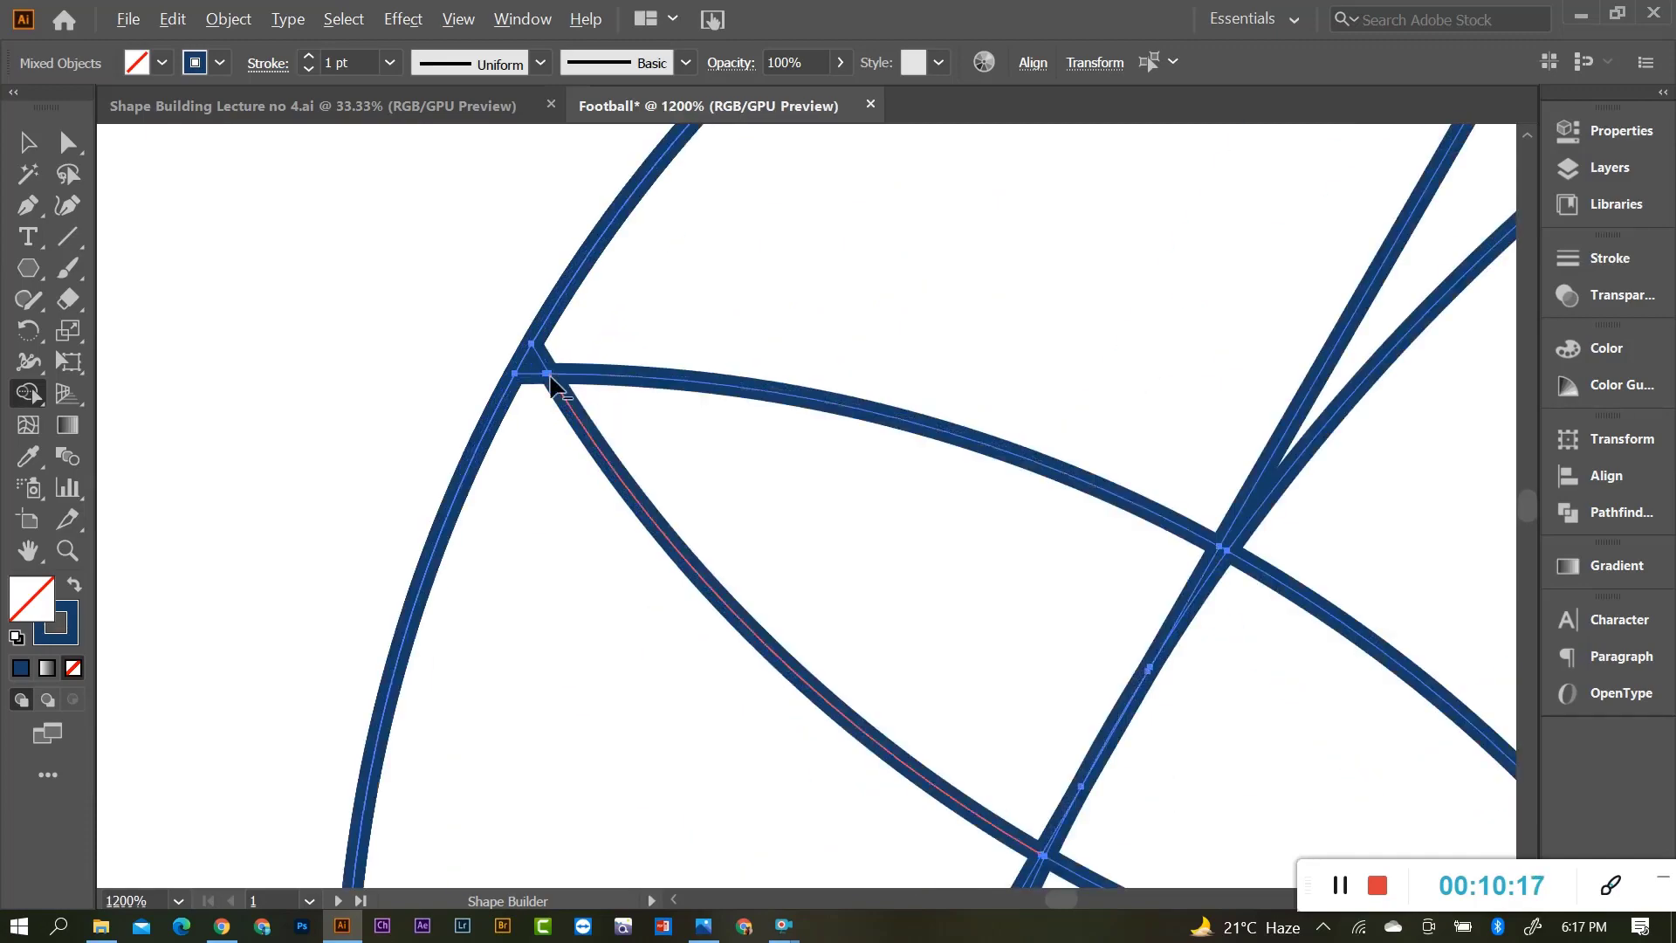
pyautogui.scroll(-4, 534, 372)
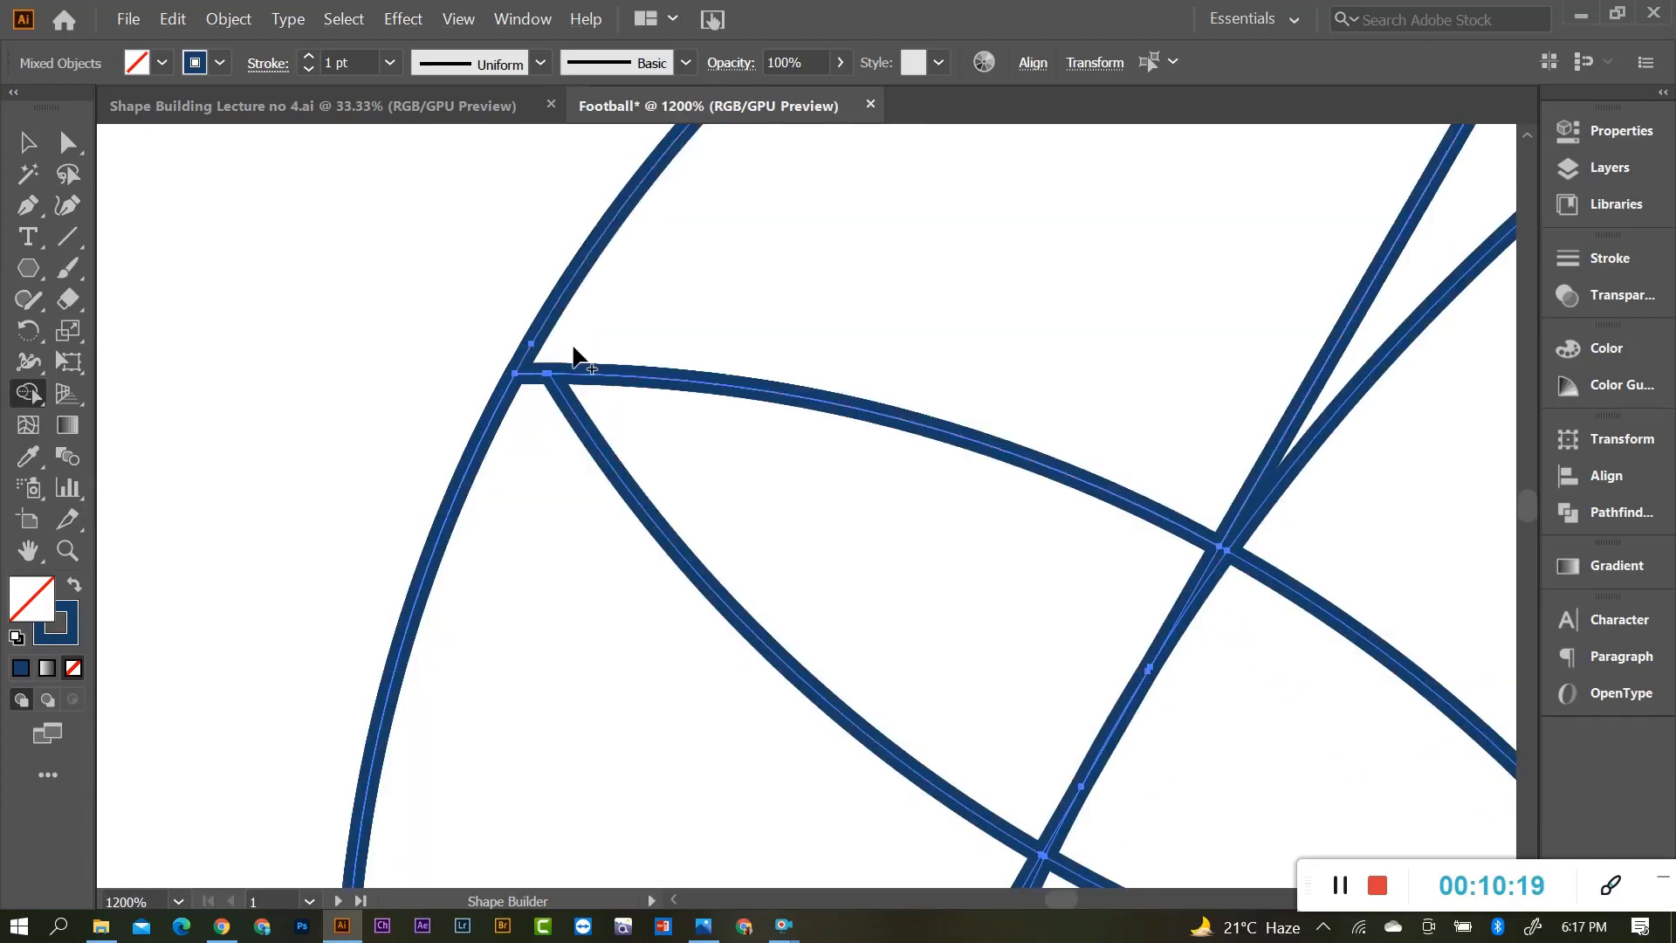
pyautogui.scroll(-2, 1081, 523)
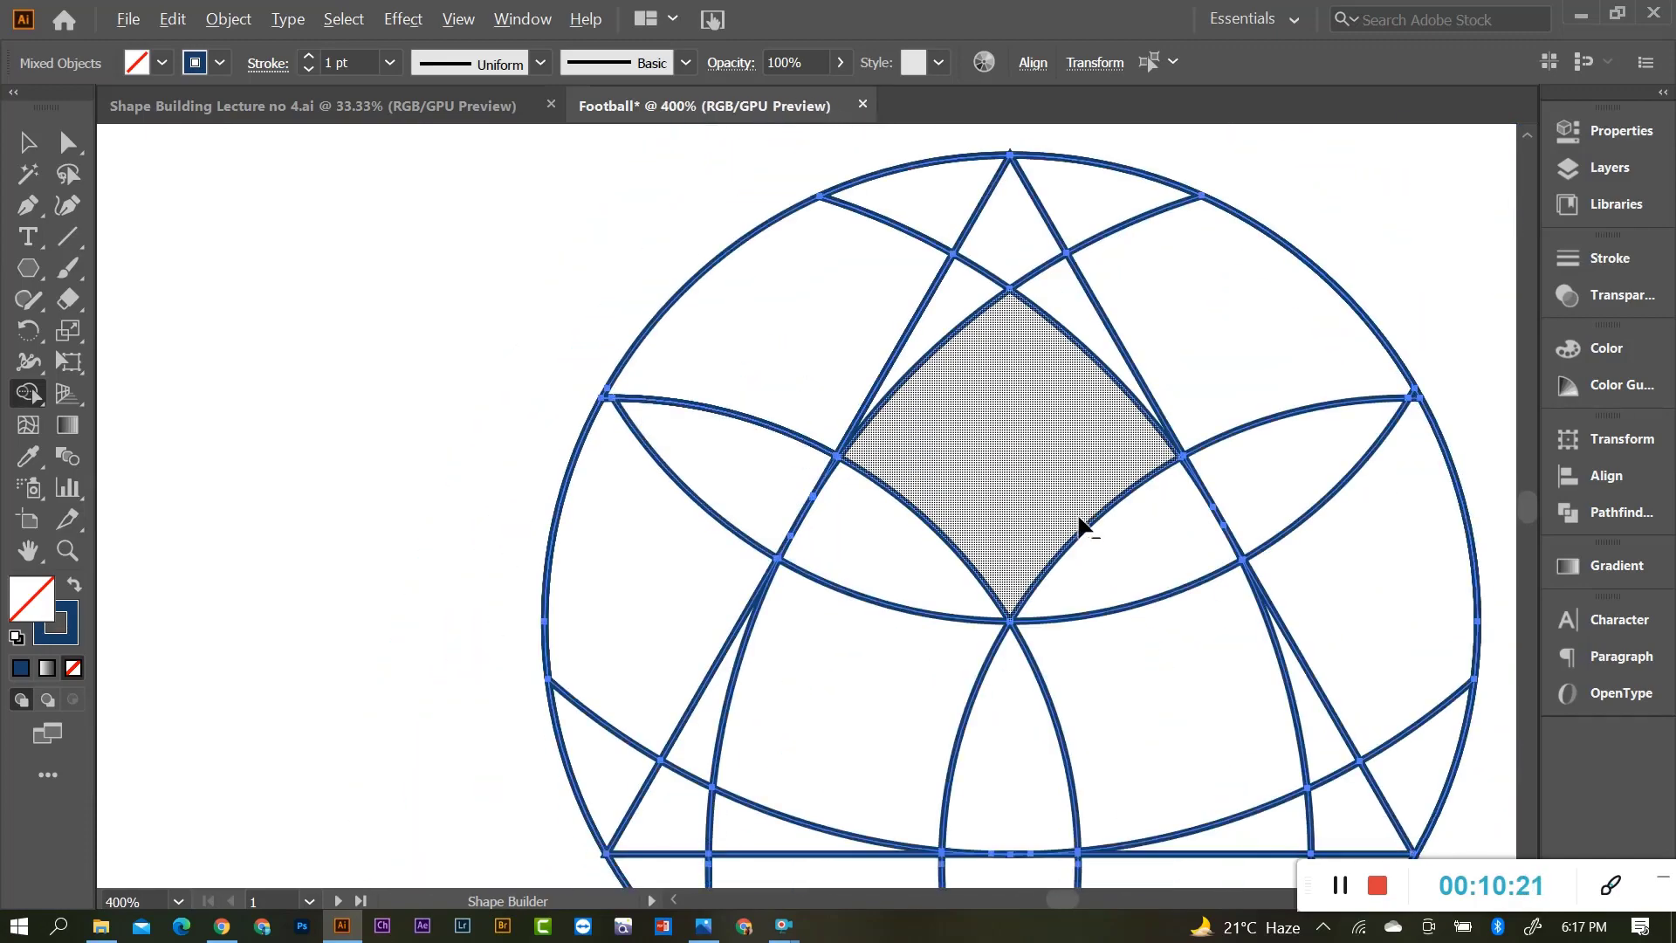
pyautogui.scroll(5, 1384, 431)
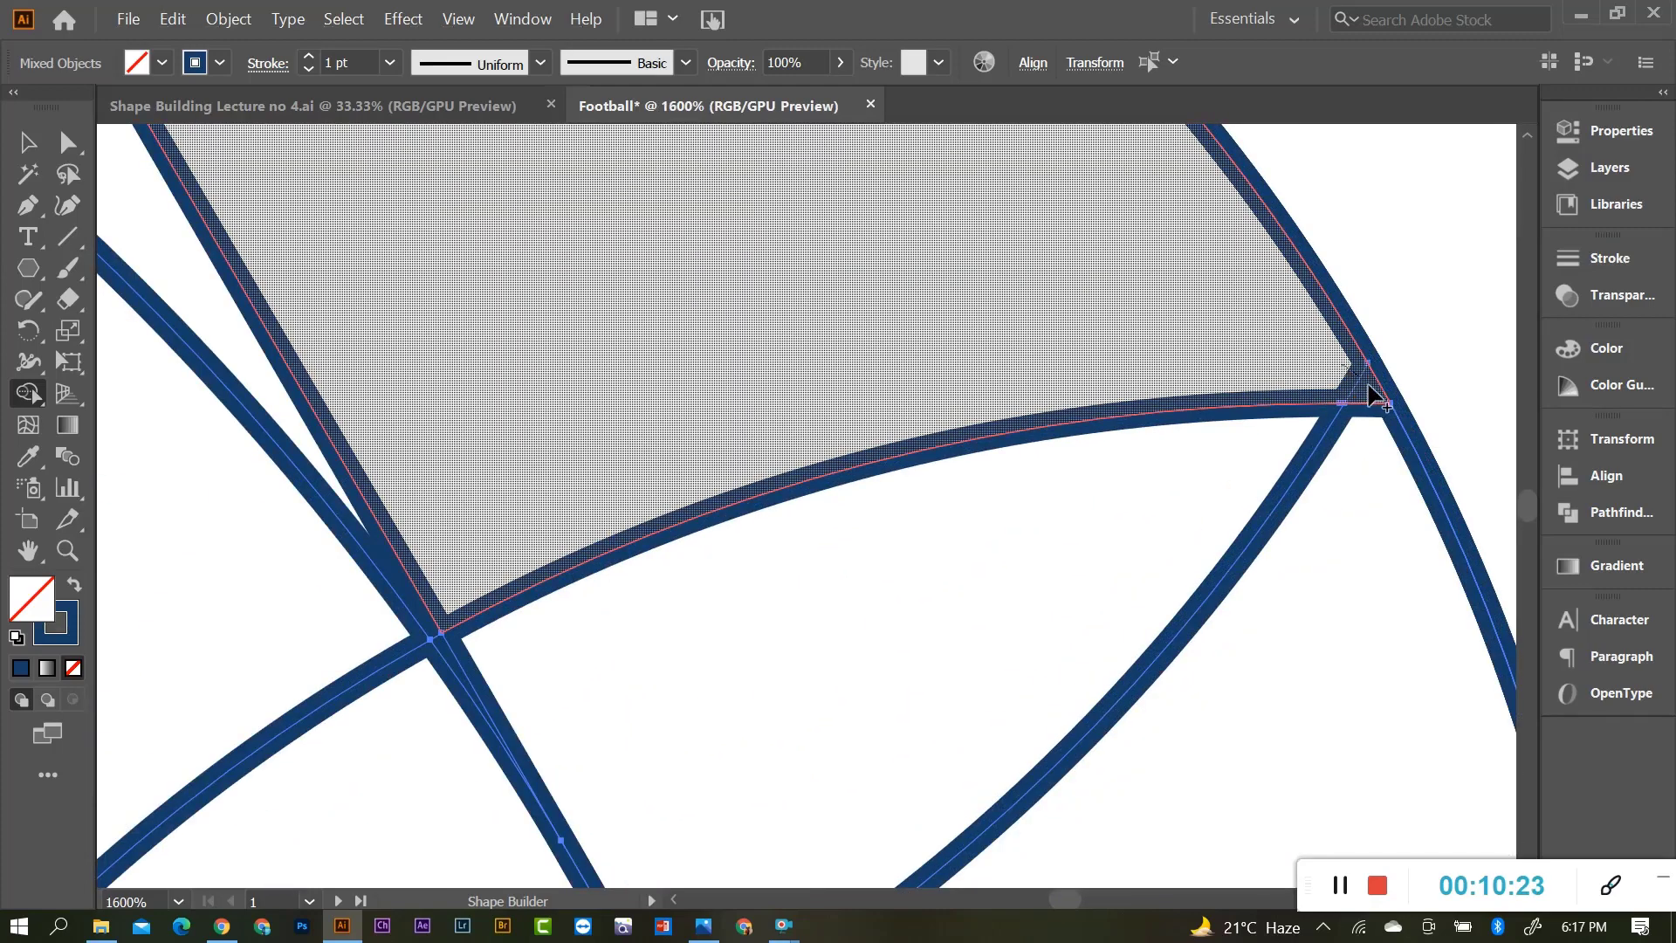
pyautogui.scroll(-3, 1074, 432)
pyautogui.scroll(-3, 1257, 528)
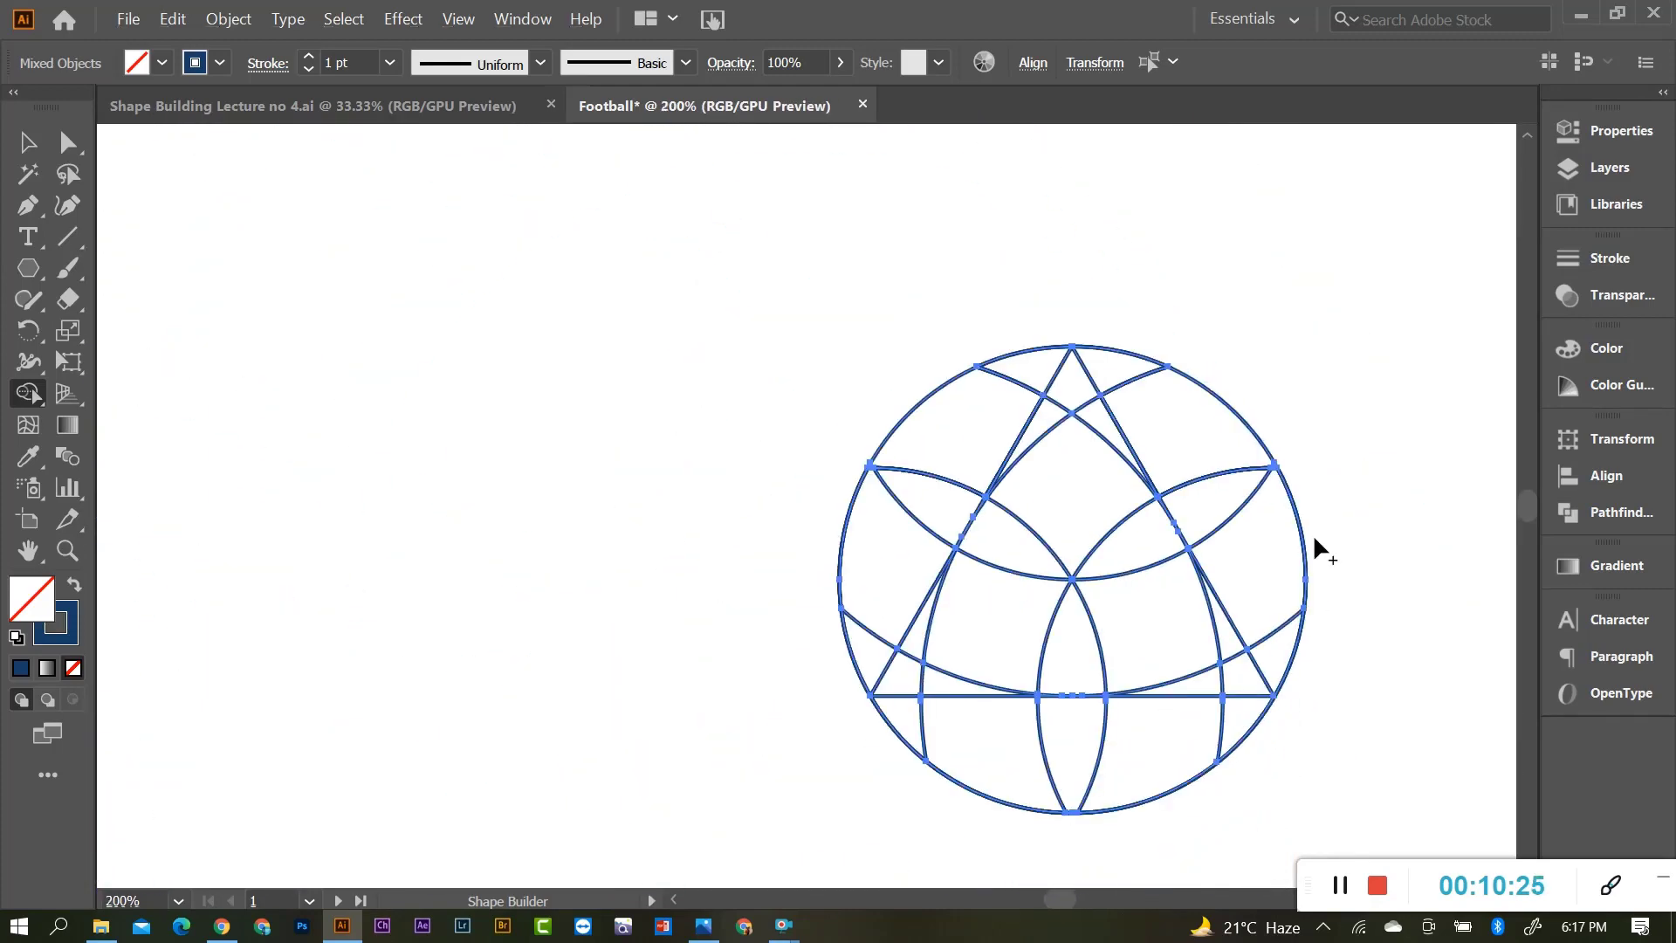
pyautogui.scroll(2, 1257, 663)
pyautogui.scroll(-2, 943, 629)
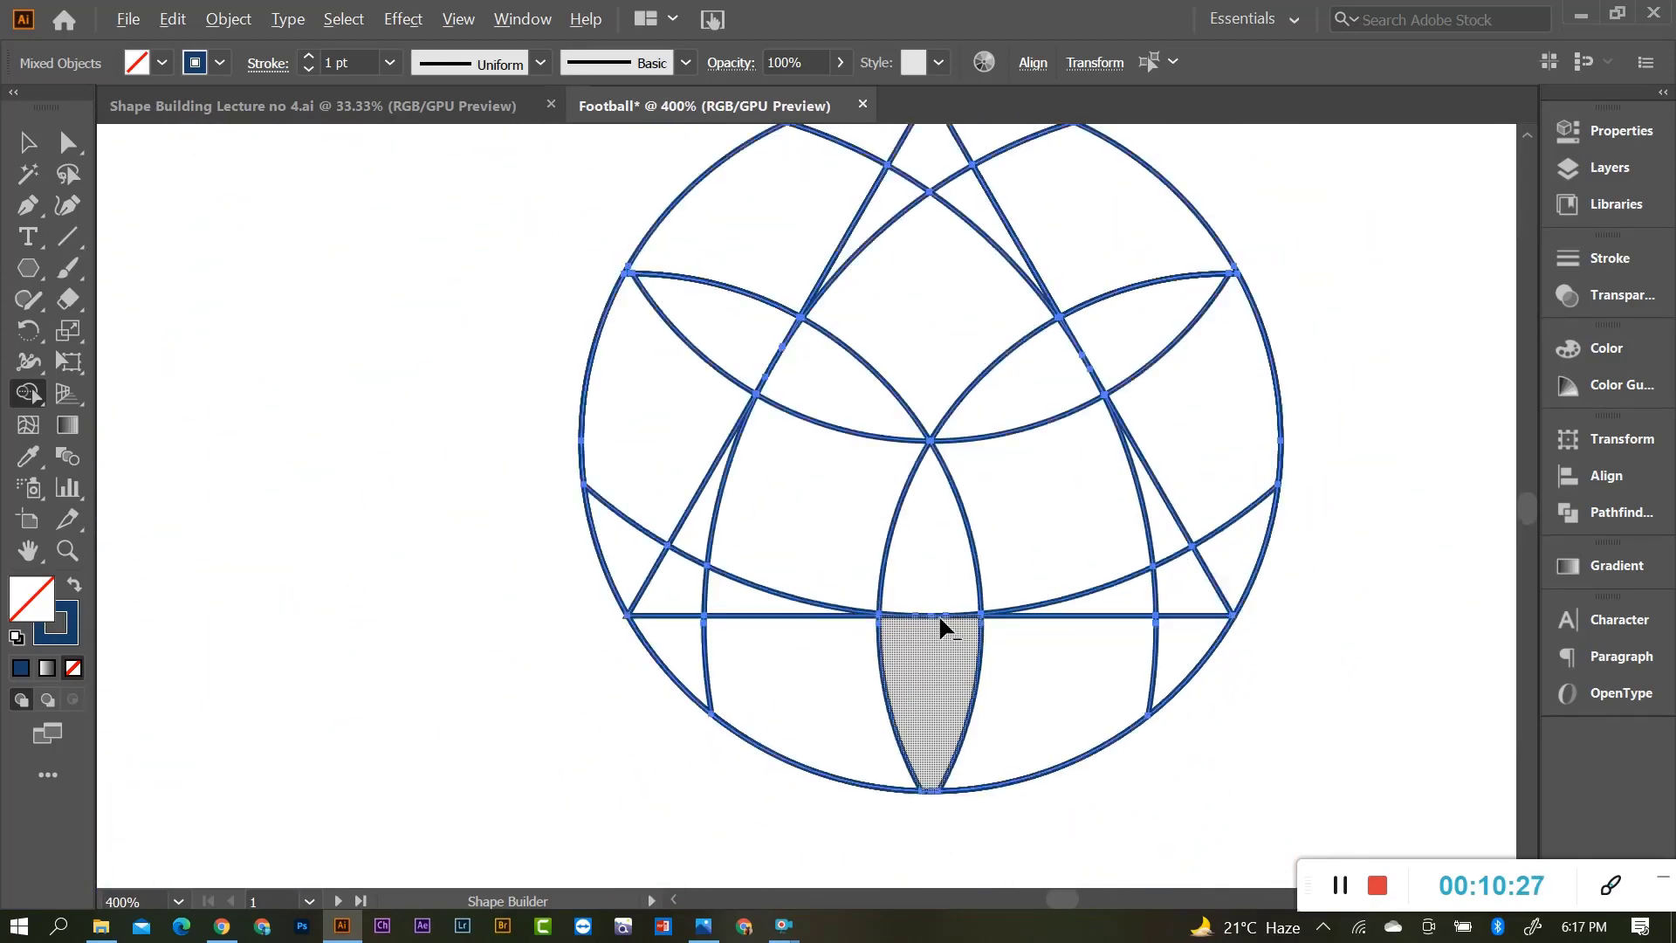
pyautogui.scroll(1, 1091, 627)
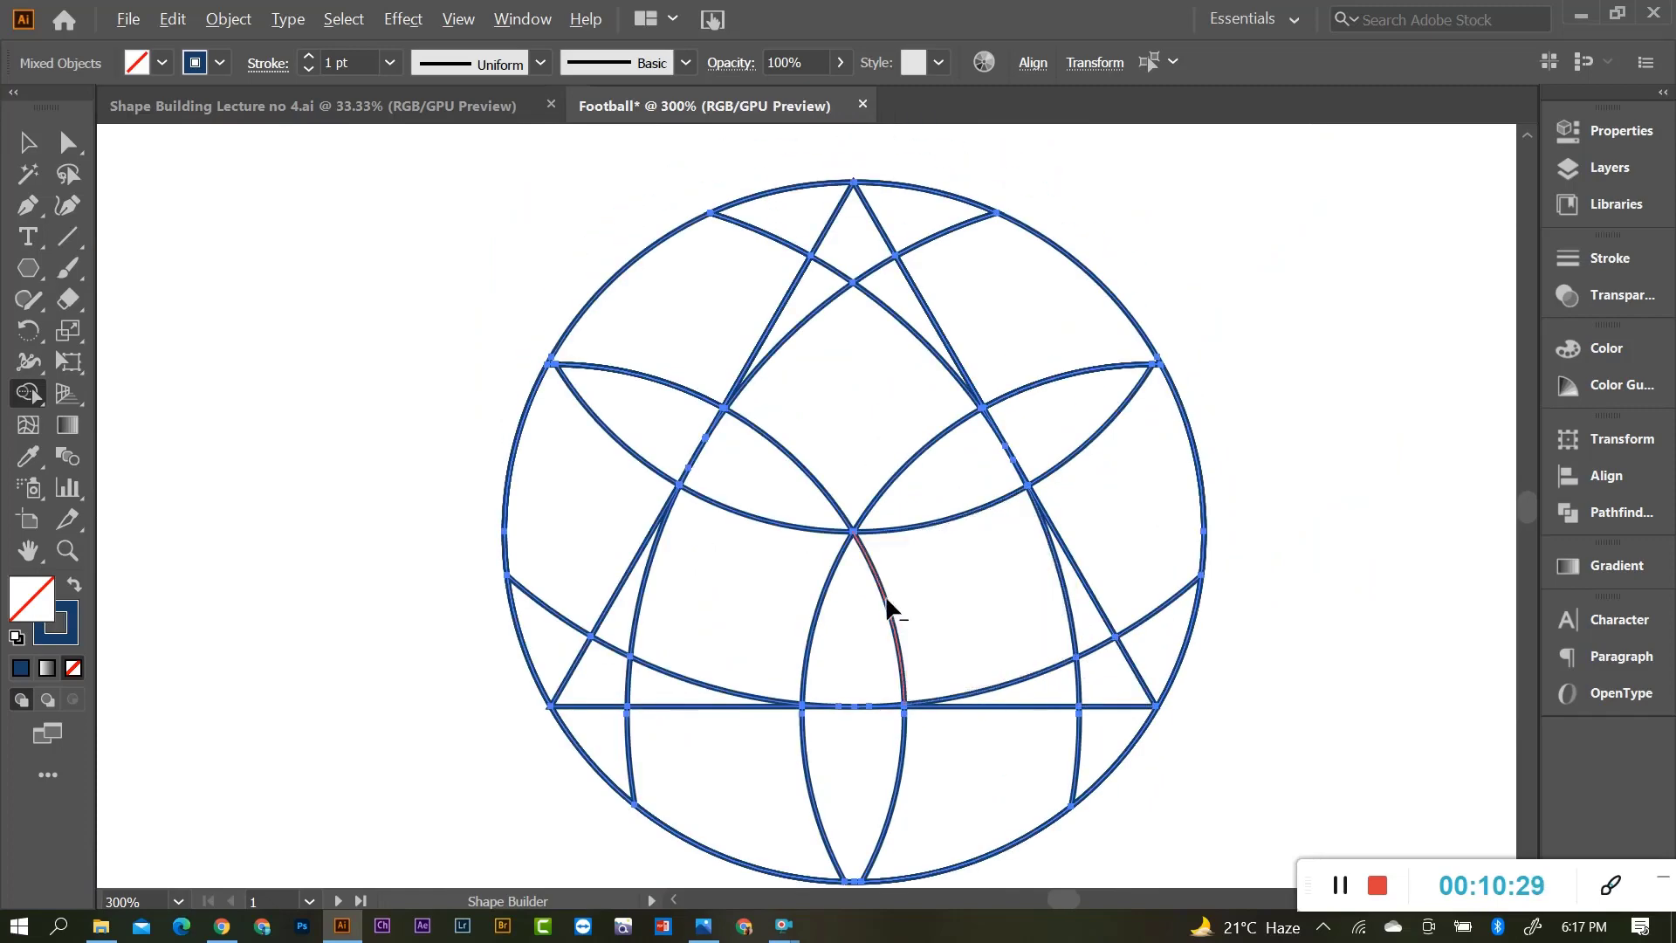
pyautogui.scroll(-1, 887, 601)
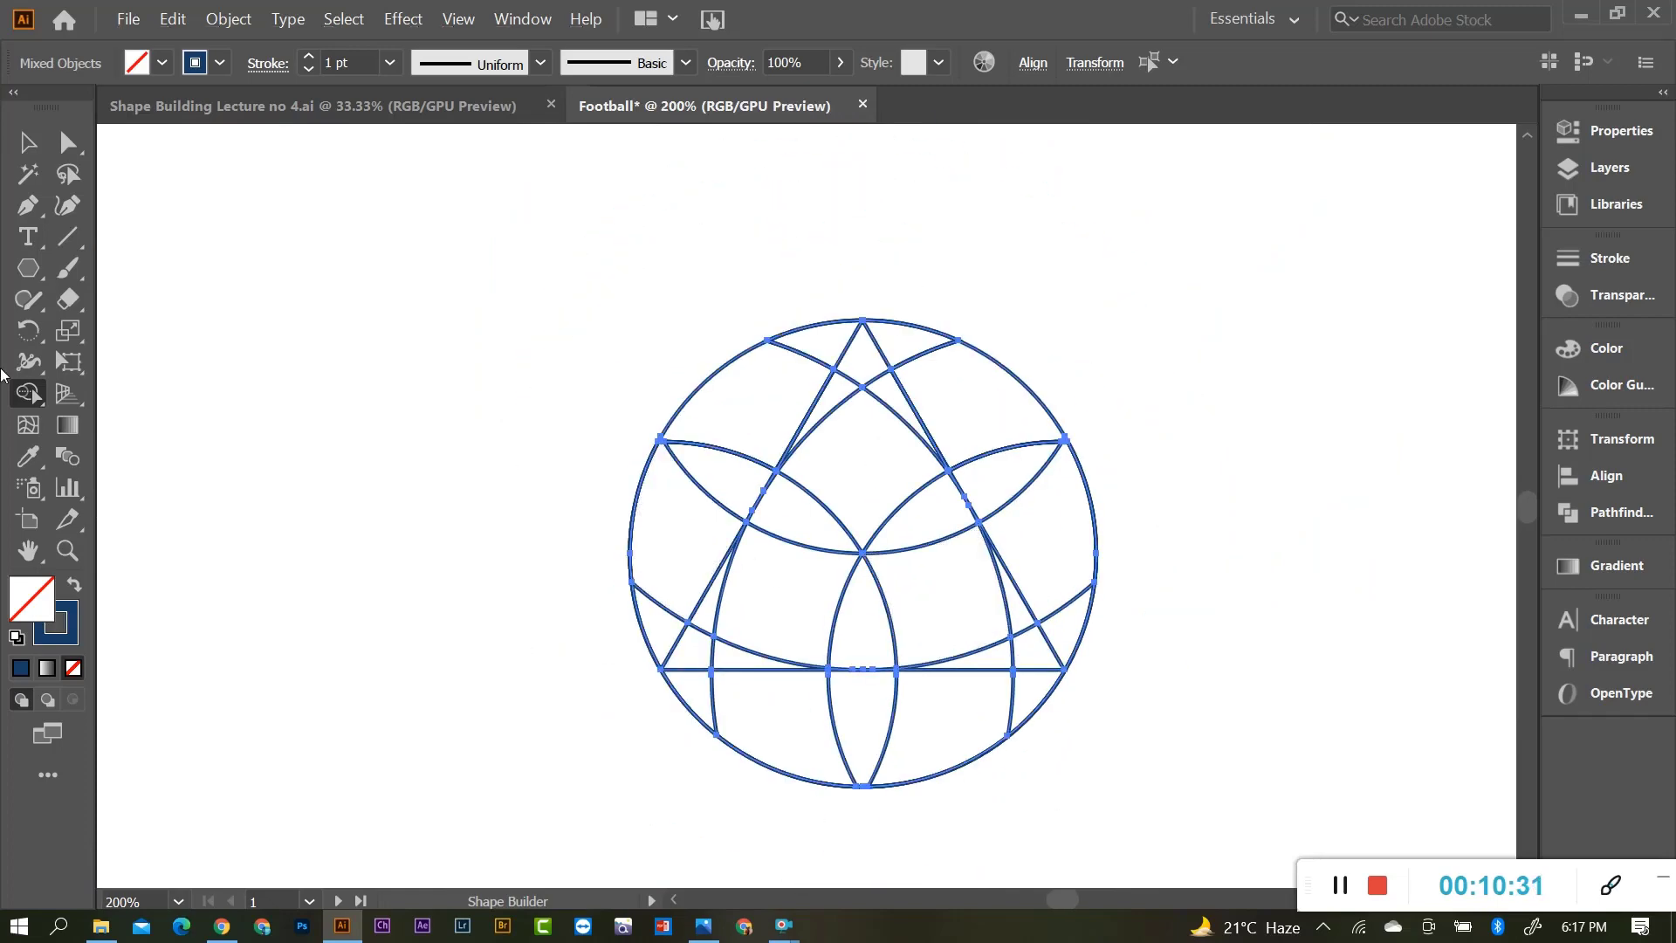
pyautogui.click(27, 144)
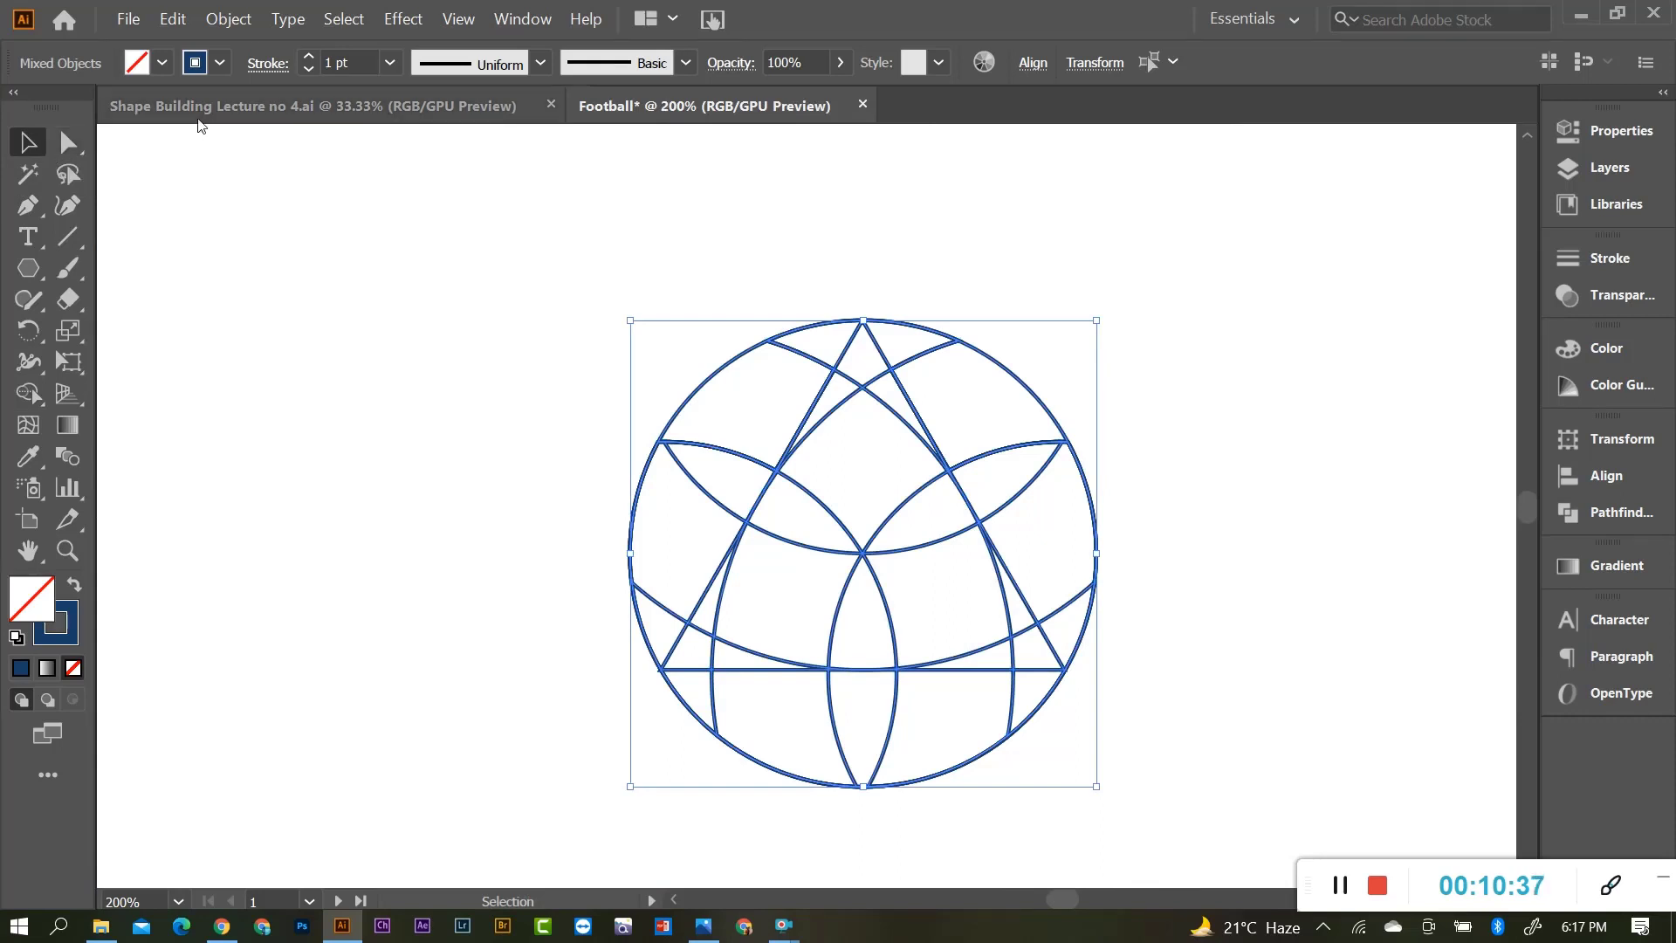
pyautogui.click(706, 454)
# Alt-drag a copy of the round ball outline to the right of the top row, then reselect the original.
pyautogui.scroll(-1, 698, 458)
pyautogui.scroll(2, 768, 457)
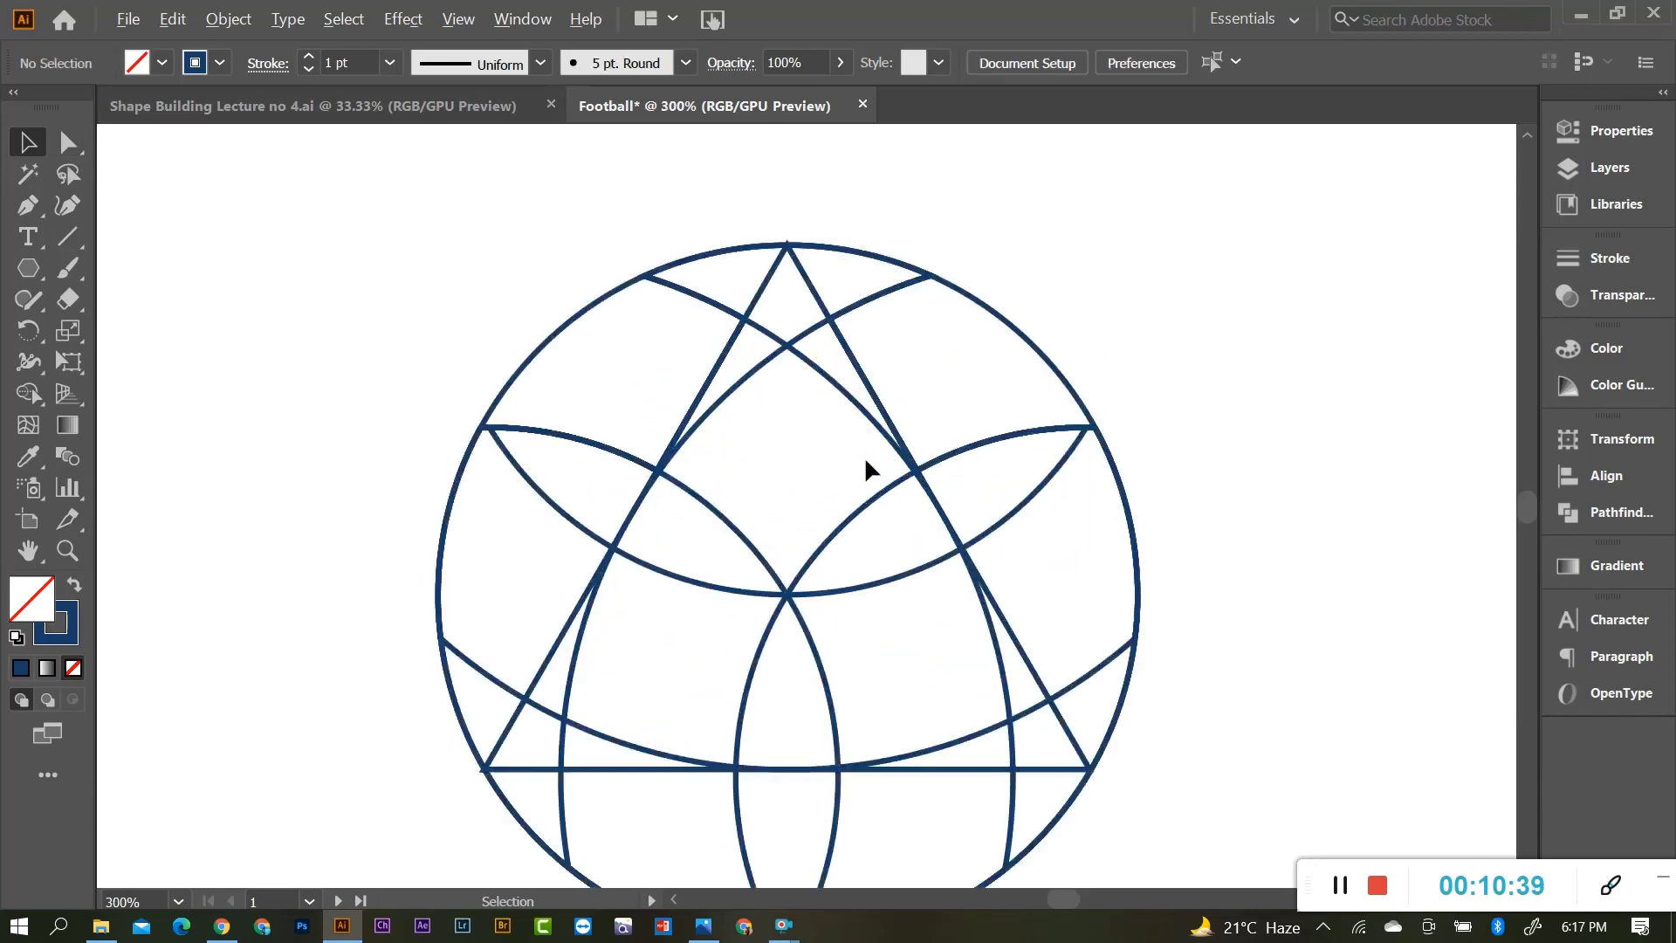
pyautogui.scroll(-2, 833, 428)
pyautogui.scroll(1, 988, 460)
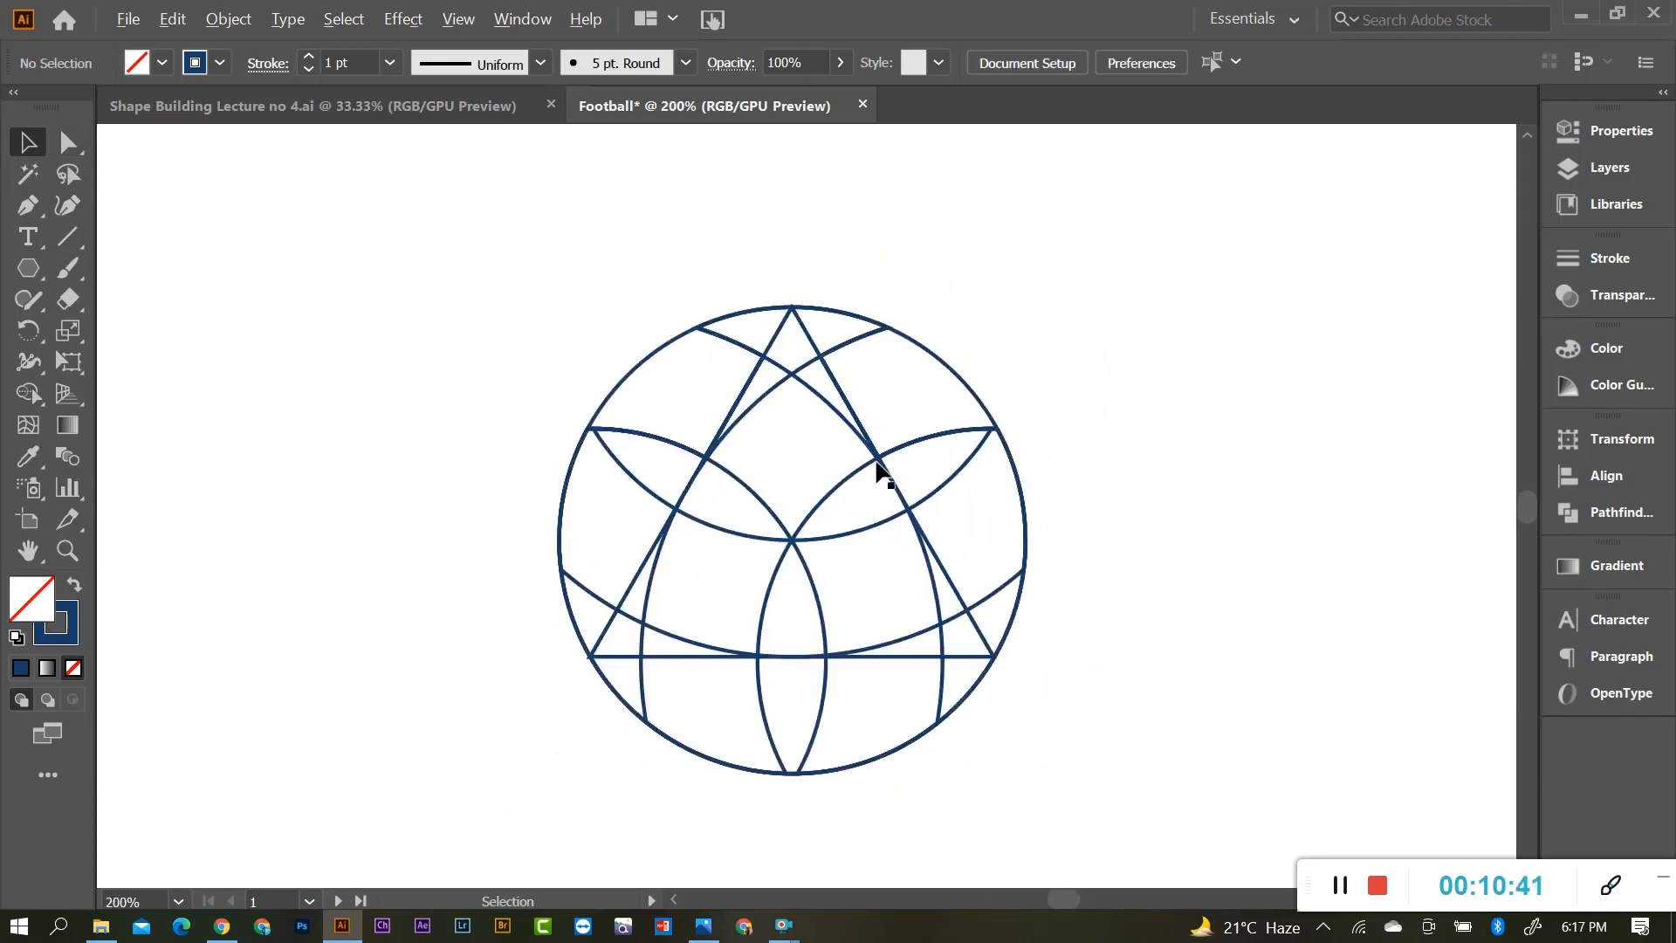
pyautogui.scroll(-1, 864, 462)
pyautogui.moveTo(489, 311); pyautogui.dragTo(998, 700)
pyautogui.scroll(-2, 998, 700)
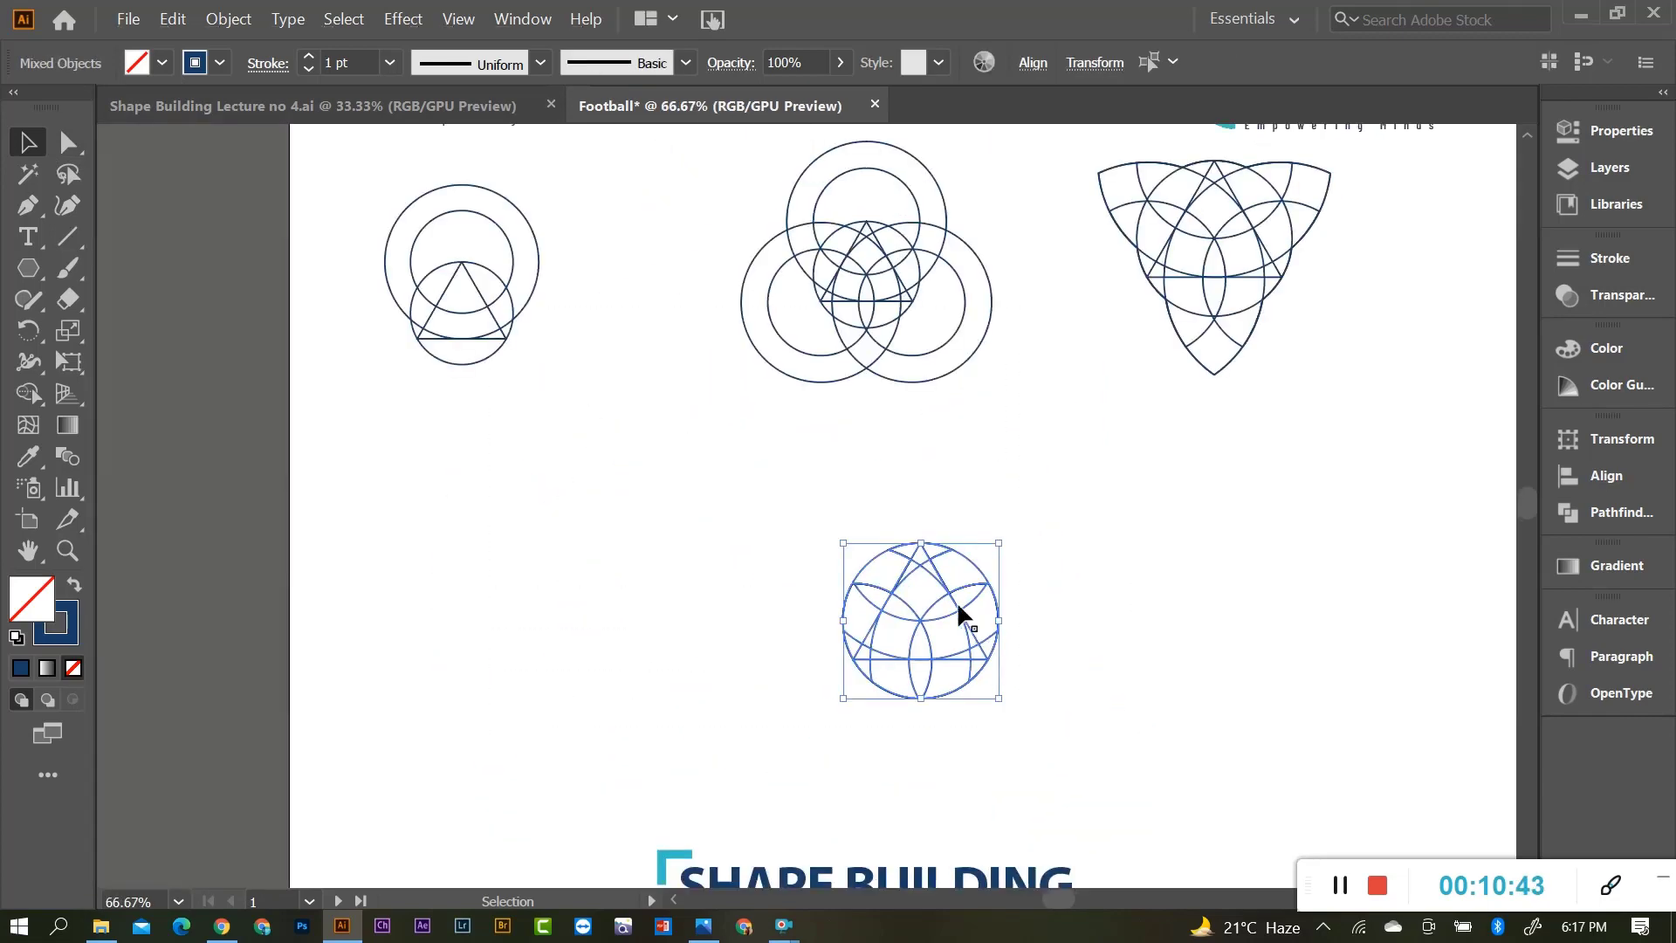
pyautogui.moveTo(952, 603); pyautogui.dragTo(1393, 403)
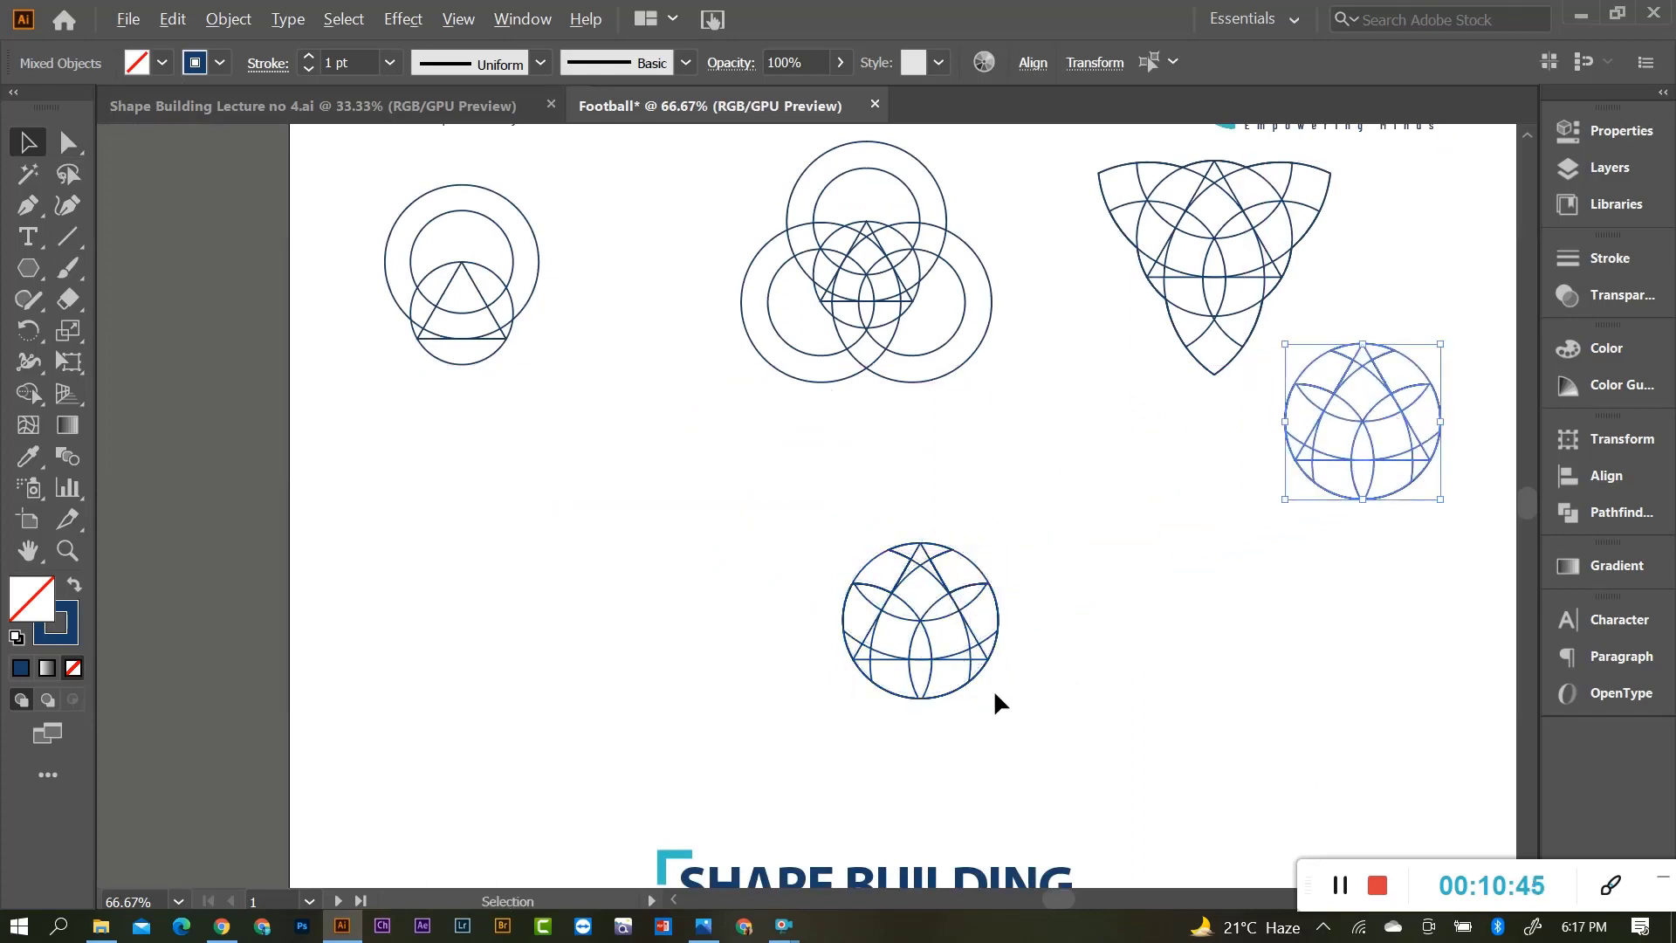
pyautogui.scroll(1, 995, 703)
pyautogui.moveTo(594, 354); pyautogui.dragTo(1058, 734)
pyautogui.scroll(2, 913, 506)
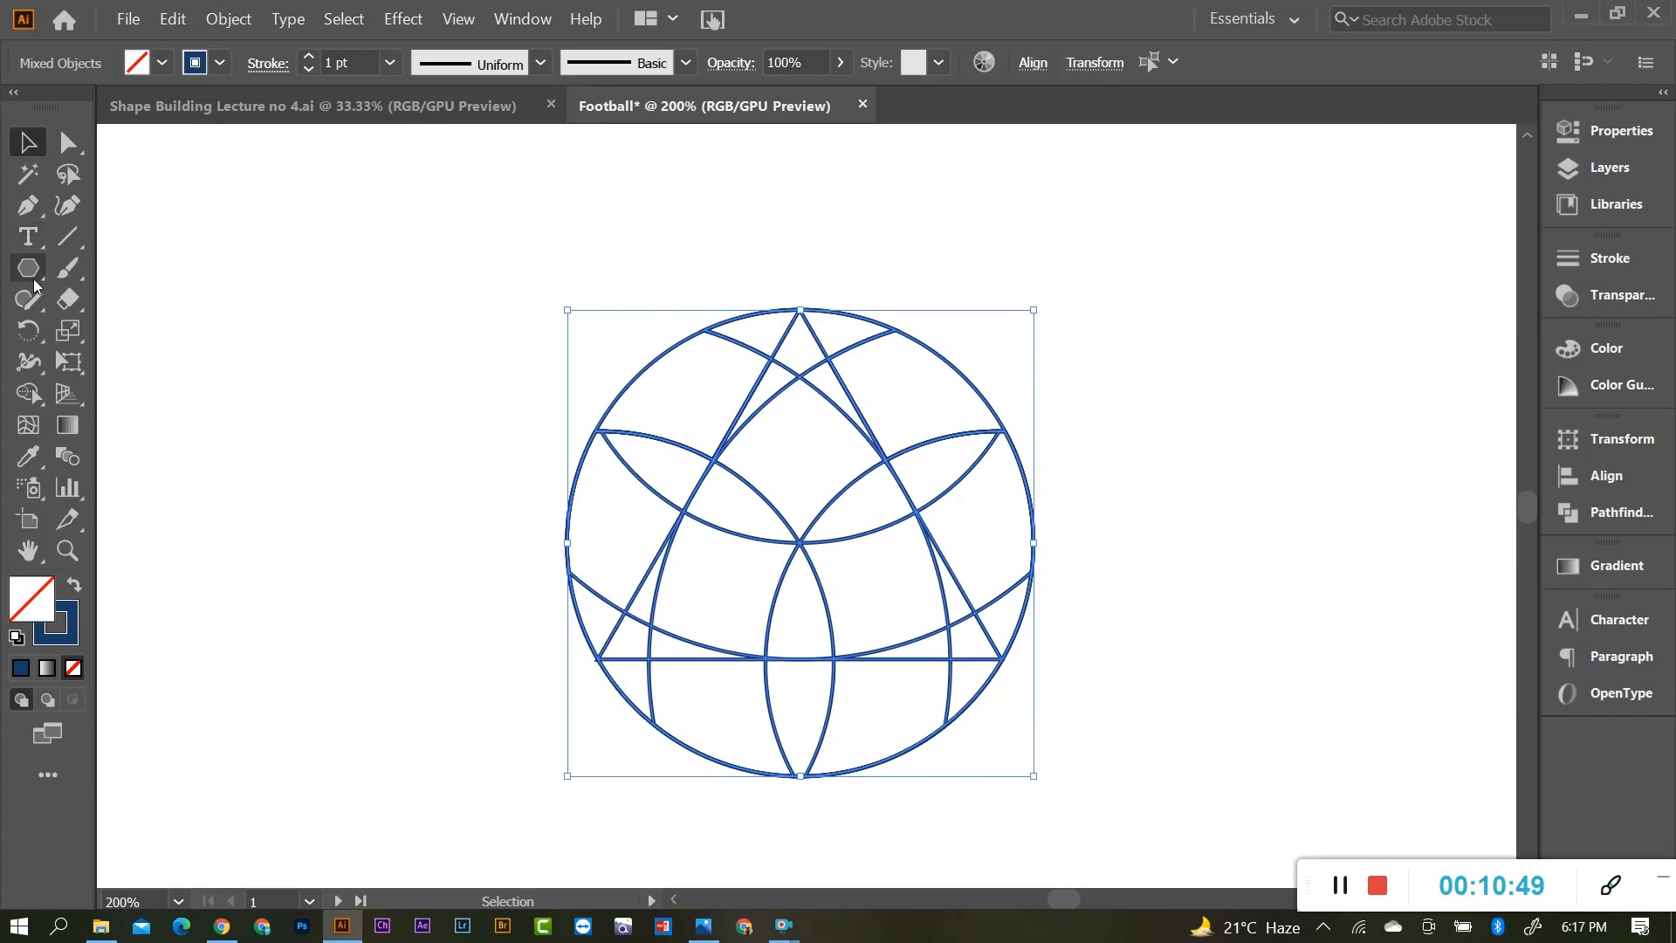
# Merge the top, diamond, centre and lower-right regions into volleyball panels.
pyautogui.click(27, 395)
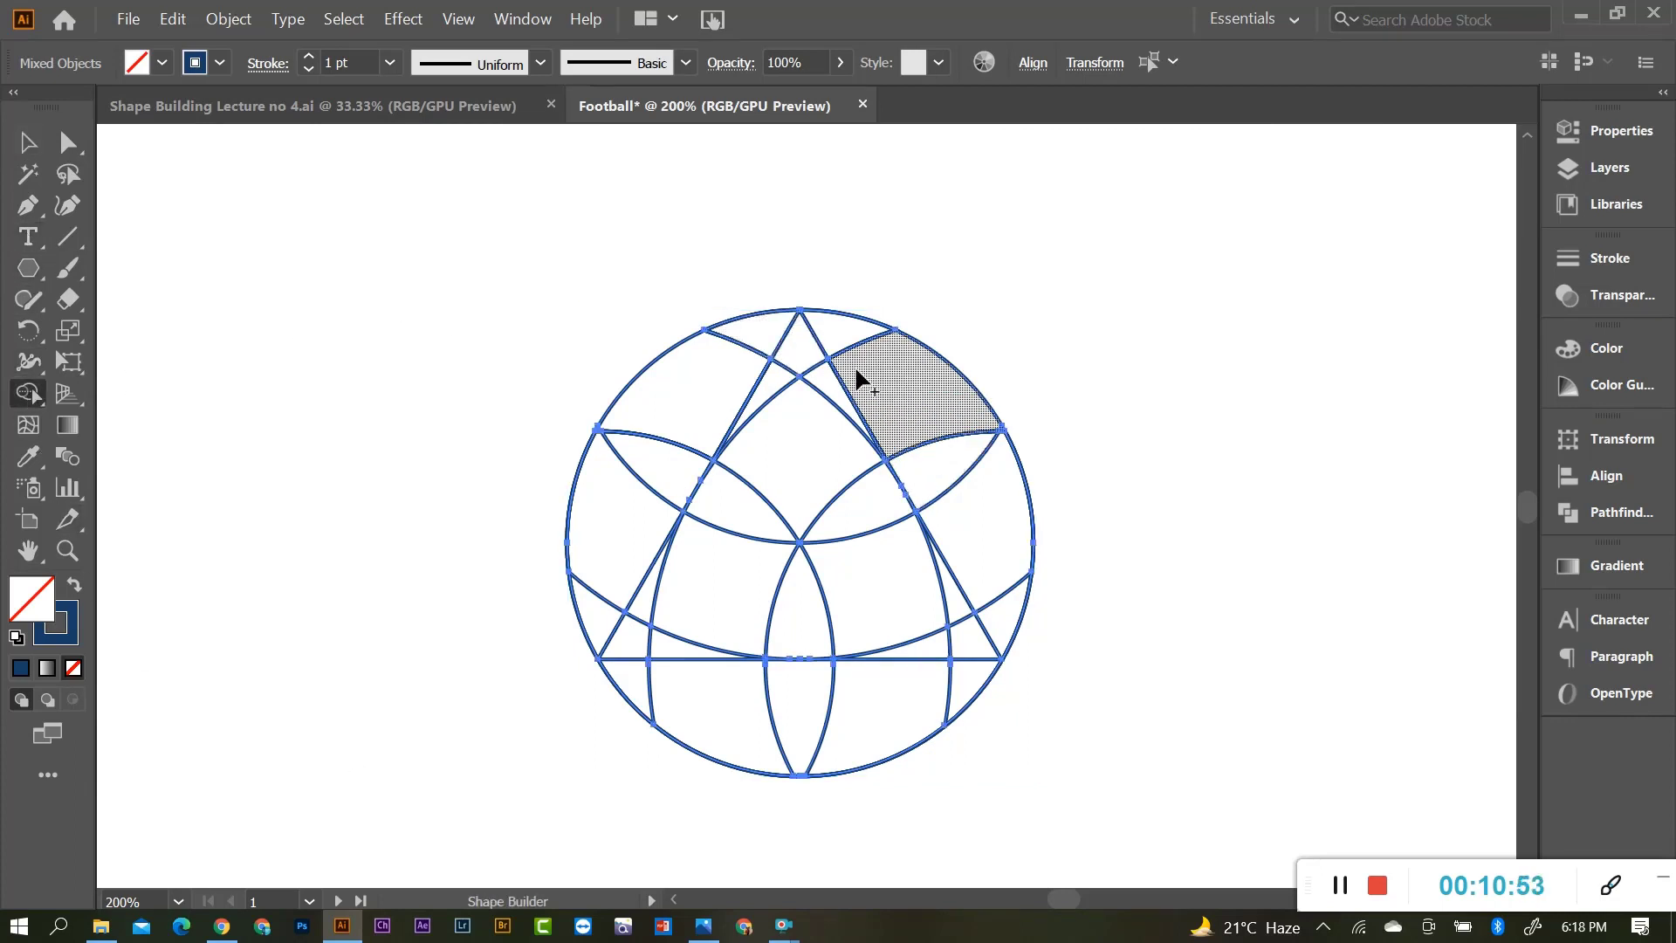
pyautogui.moveTo(782, 332)
pyautogui.mouseDown()
pyautogui.moveTo(855, 368)
pyautogui.moveTo(936, 485)
pyautogui.mouseUp()
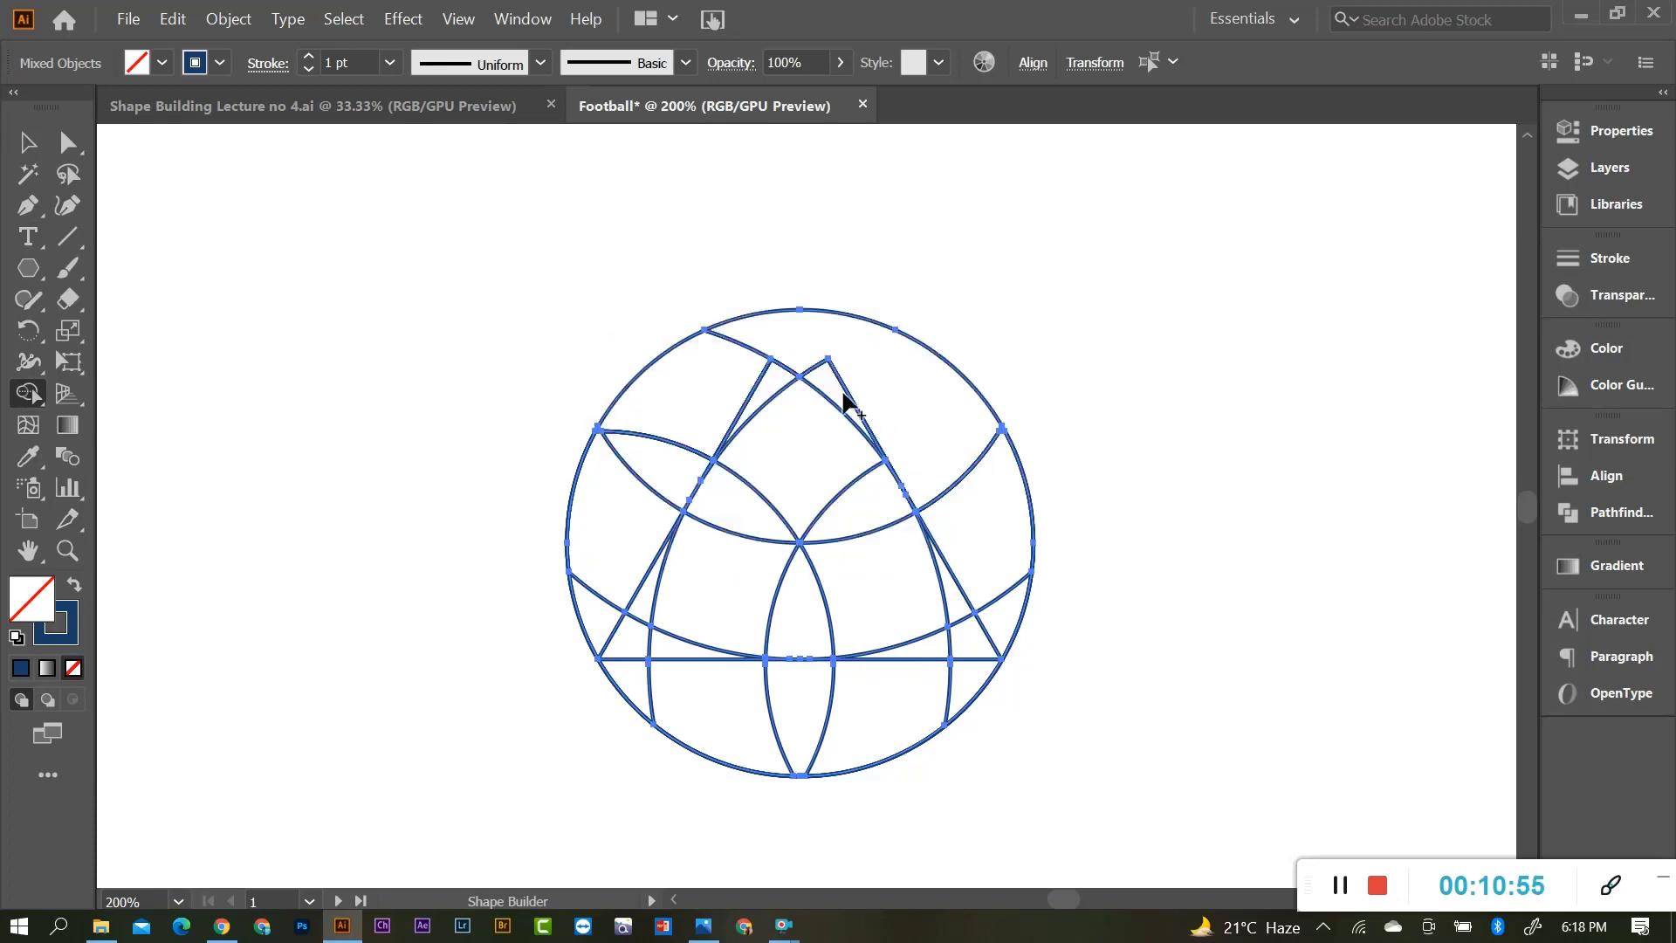
pyautogui.moveTo(782, 439)
pyautogui.mouseDown()
pyautogui.moveTo(767, 419)
pyautogui.moveTo(873, 511)
pyautogui.mouseUp()
pyautogui.scroll(-2, 971, 576)
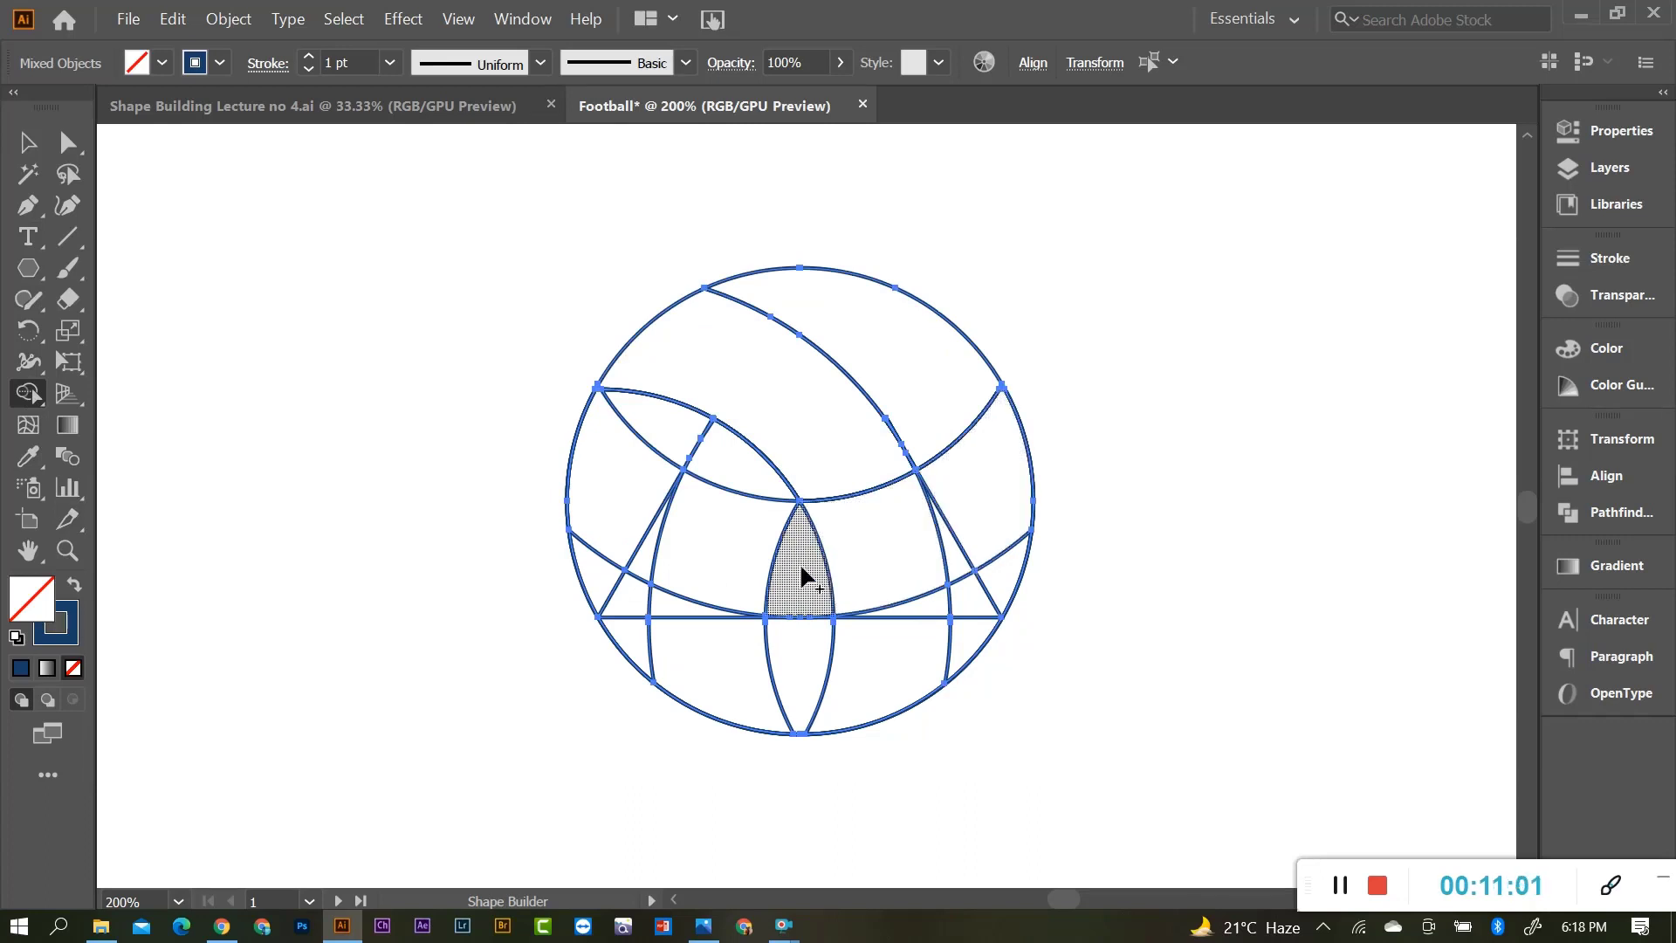
pyautogui.moveTo(868, 471)
pyautogui.mouseDown()
pyautogui.moveTo(995, 516)
pyautogui.moveTo(979, 548)
pyautogui.mouseUp()
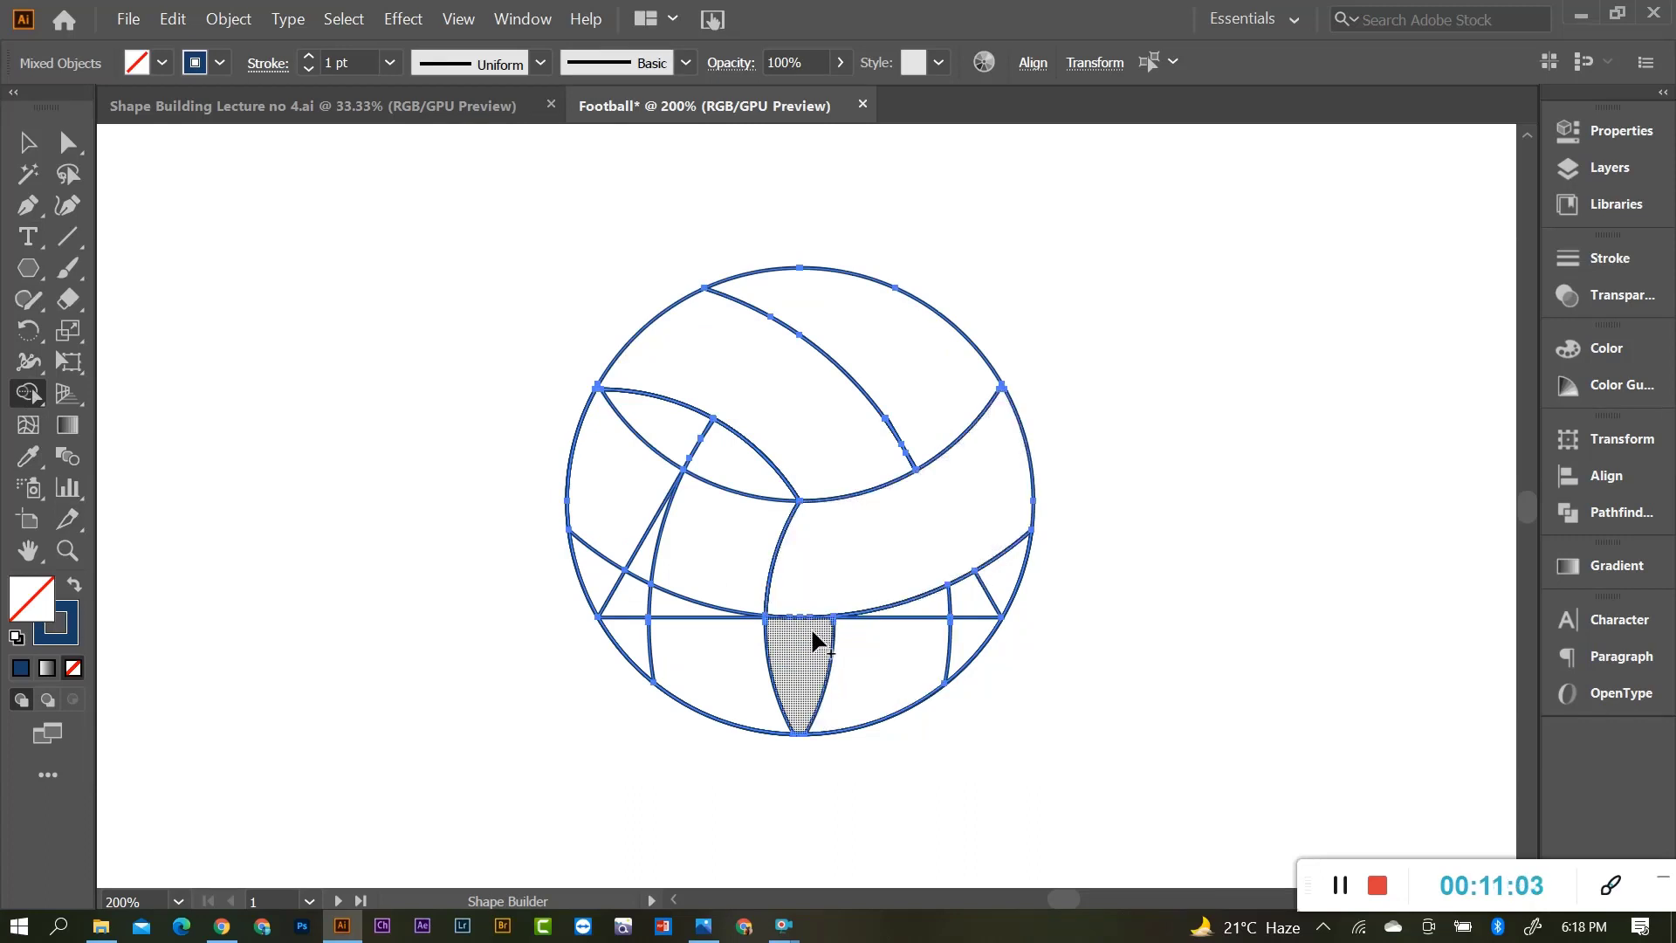
pyautogui.moveTo(815, 643); pyautogui.dragTo(1002, 585)
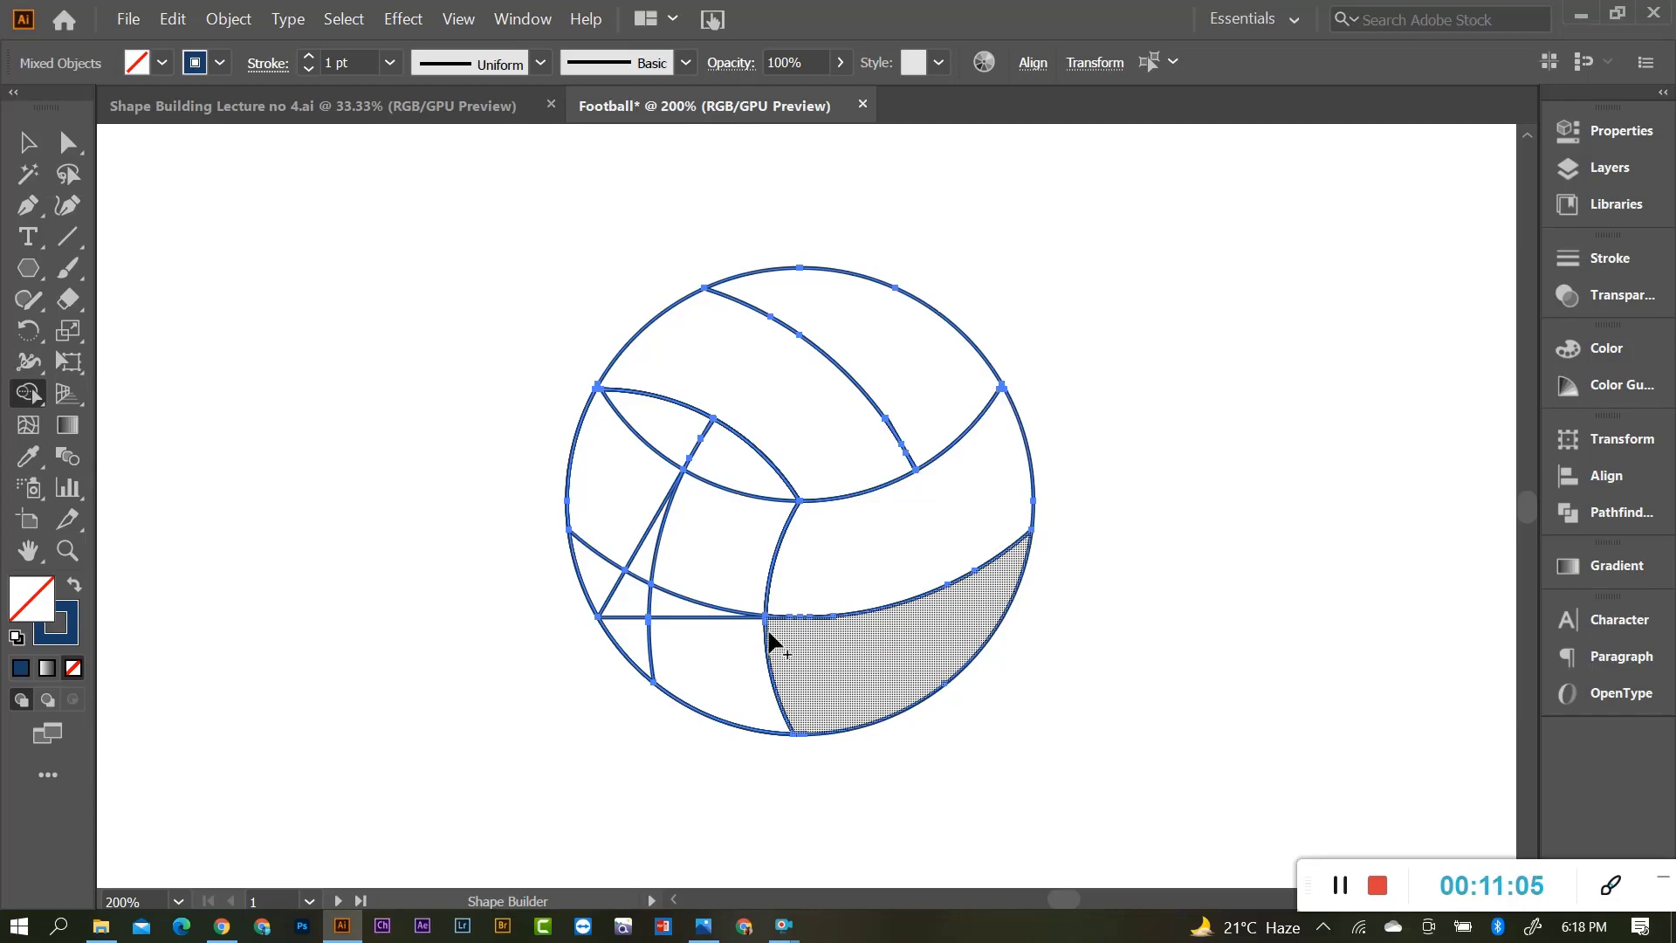
# Merge the middle strip and the upper-left regions into the left panels.
pyautogui.scroll(4, 770, 642)
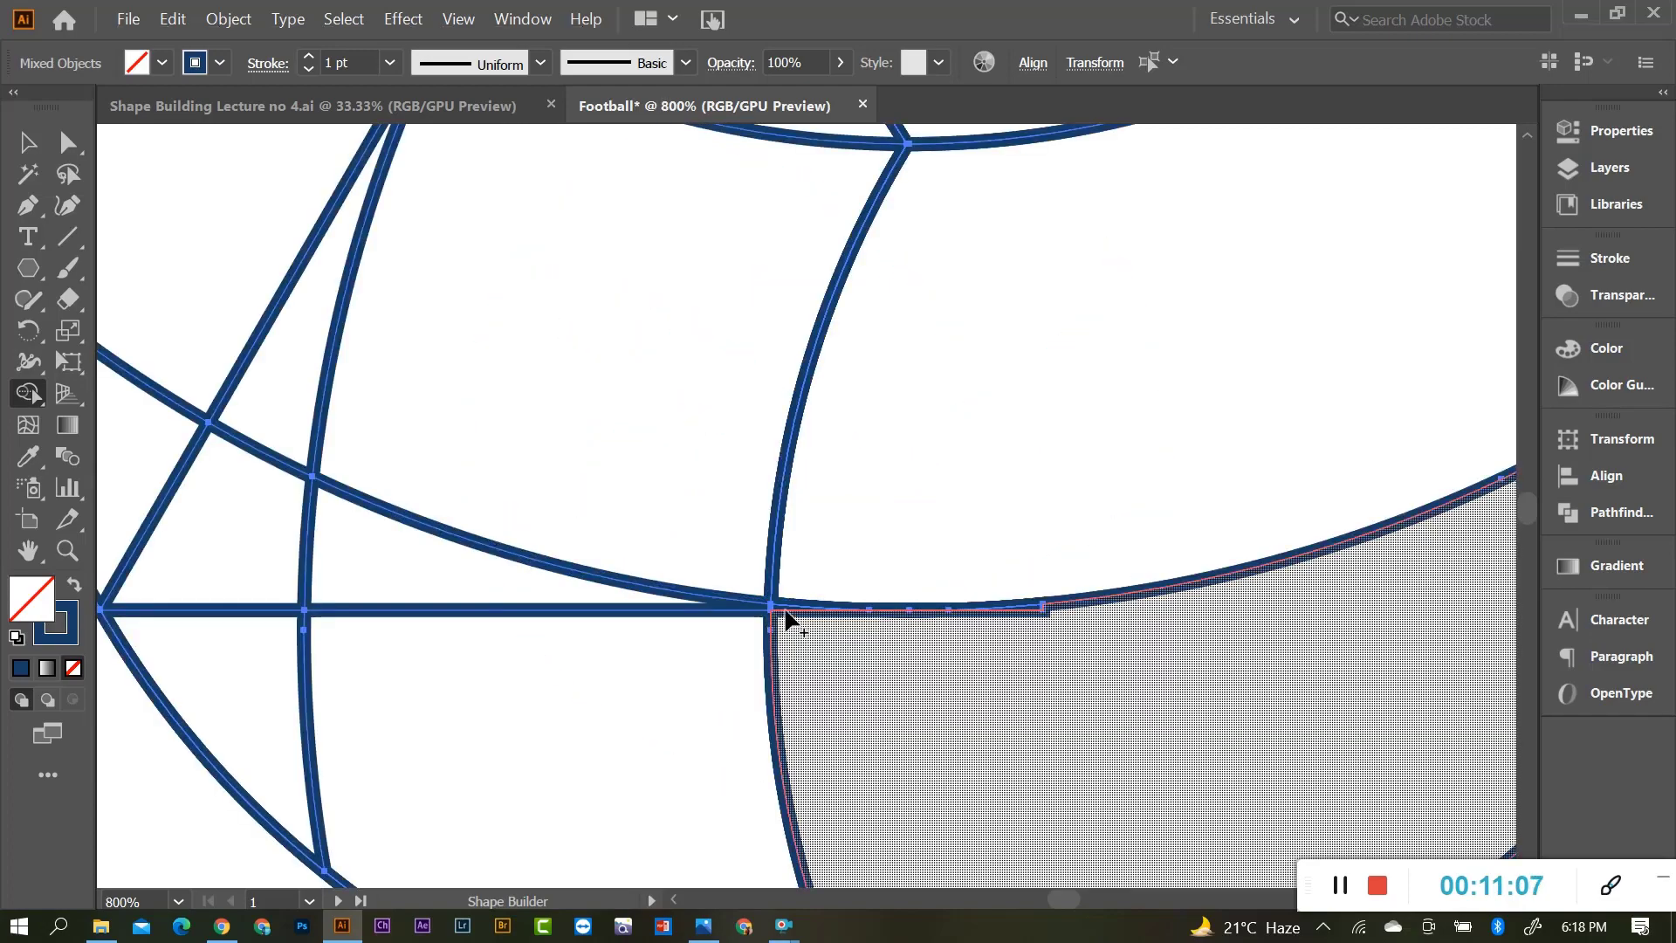
pyautogui.scroll(-1, 966, 610)
pyautogui.scroll(2, 995, 628)
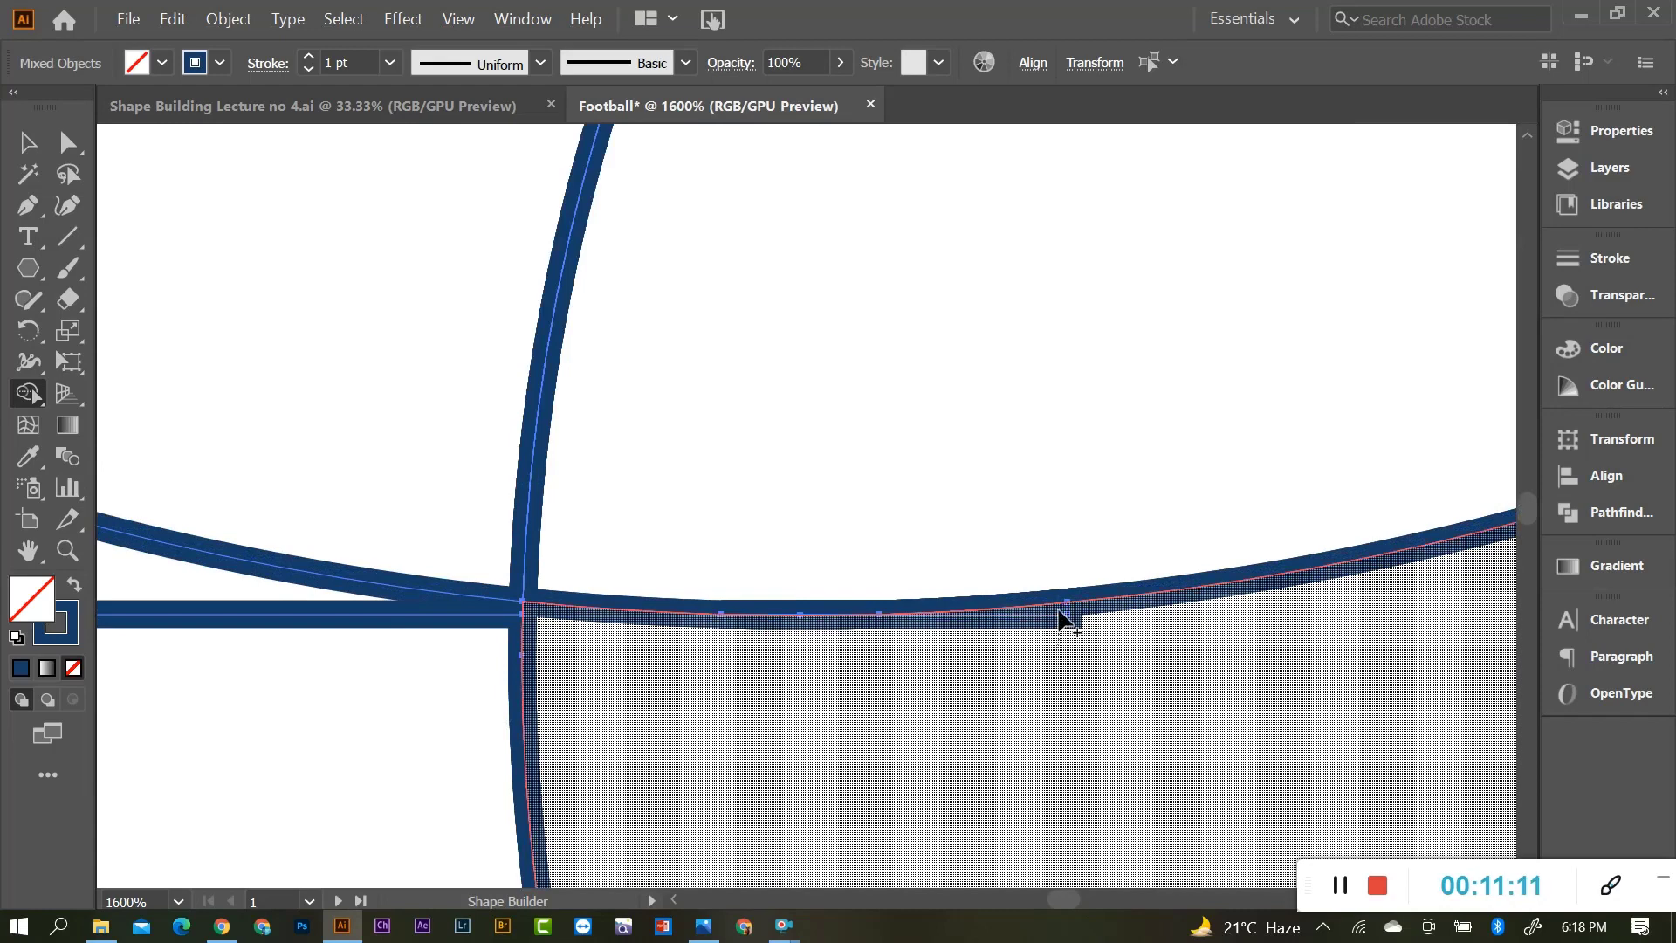
pyautogui.scroll(-3, 946, 629)
pyautogui.scroll(-1, 712, 573)
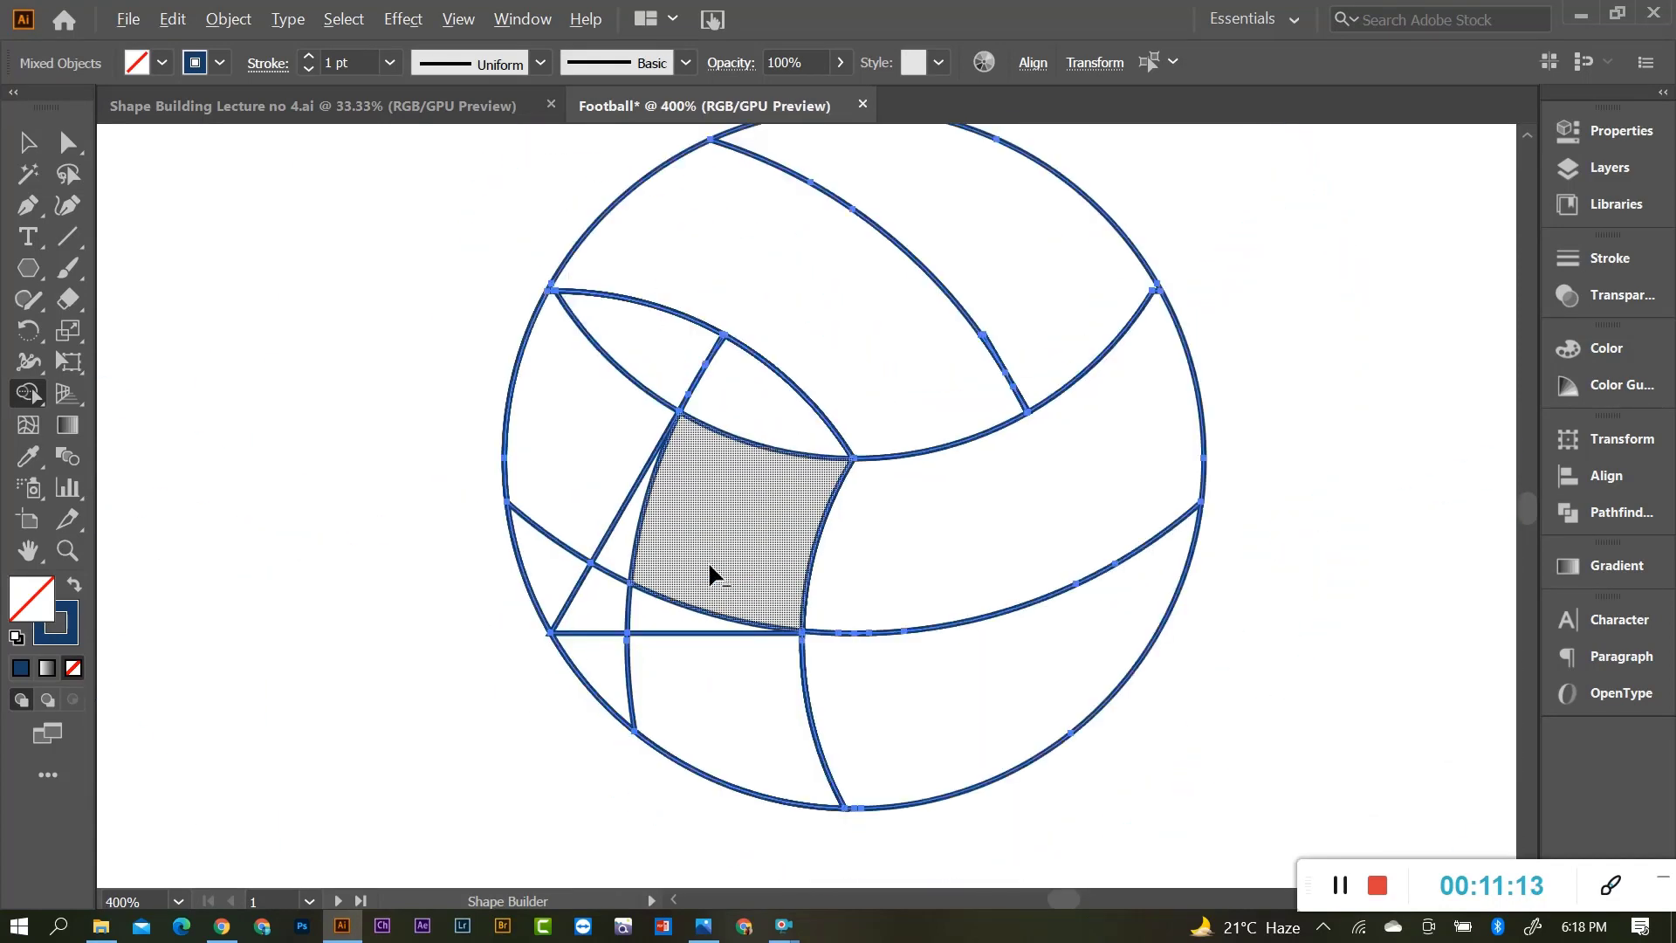
pyautogui.moveTo(759, 415)
pyautogui.mouseDown()
pyautogui.moveTo(718, 565)
pyautogui.moveTo(712, 686)
pyautogui.moveTo(707, 664)
pyautogui.mouseUp()
pyautogui.moveTo(647, 356)
pyautogui.mouseDown()
pyautogui.moveTo(606, 494)
pyautogui.moveTo(596, 635)
pyautogui.mouseUp()
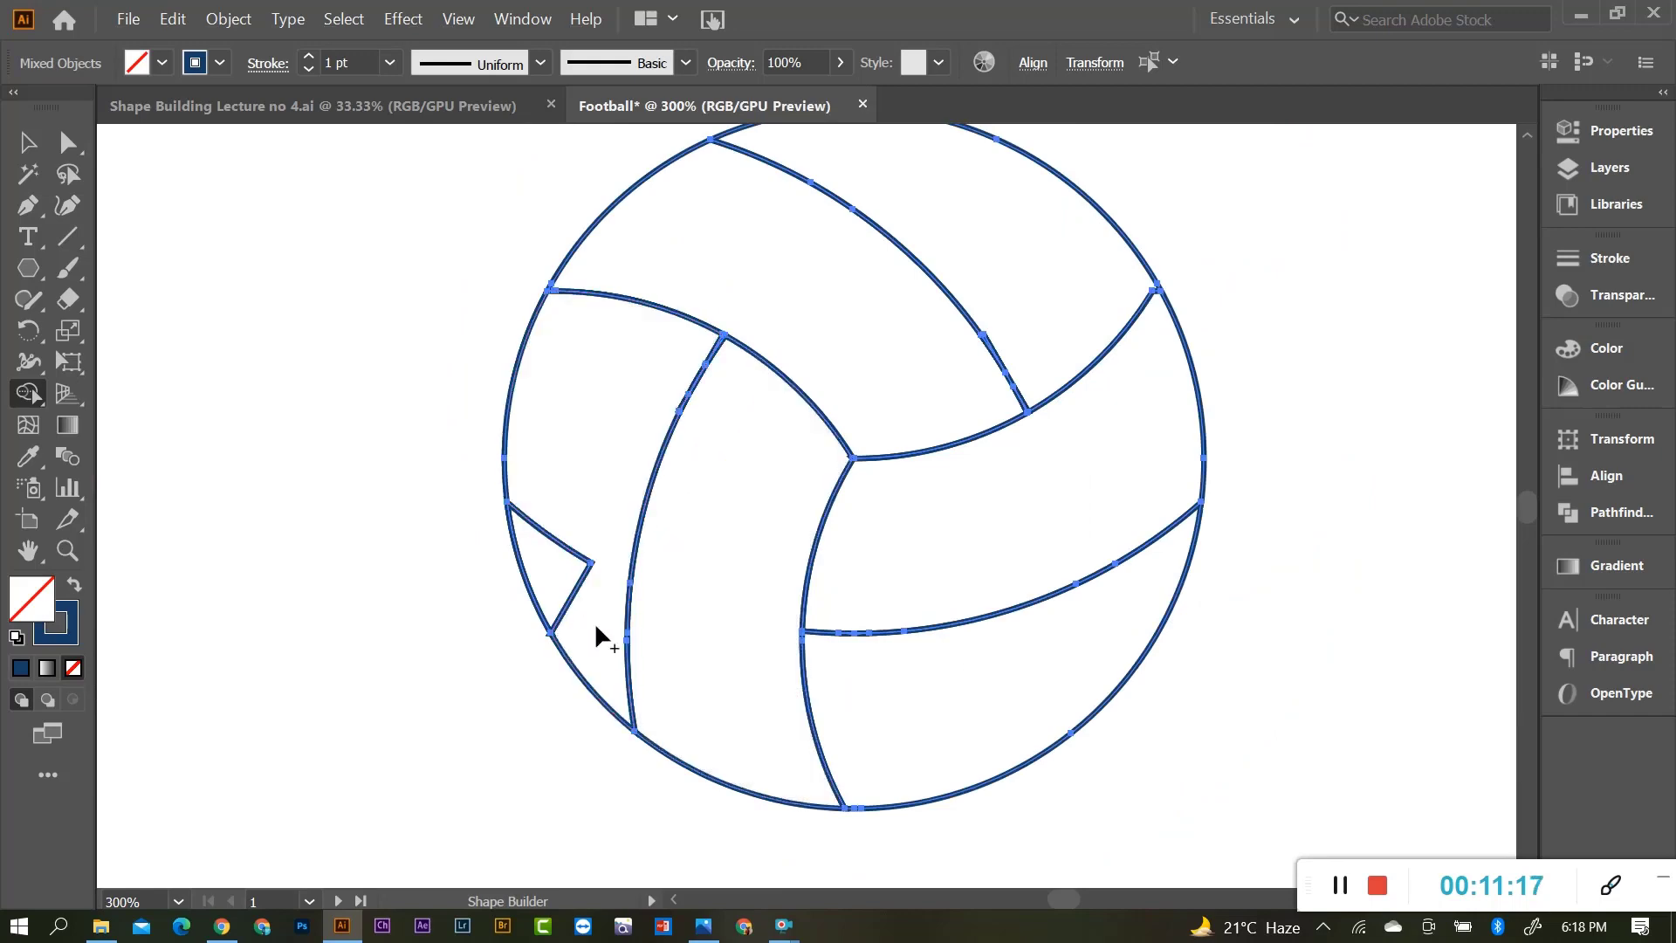
pyautogui.scroll(3, 1011, 354)
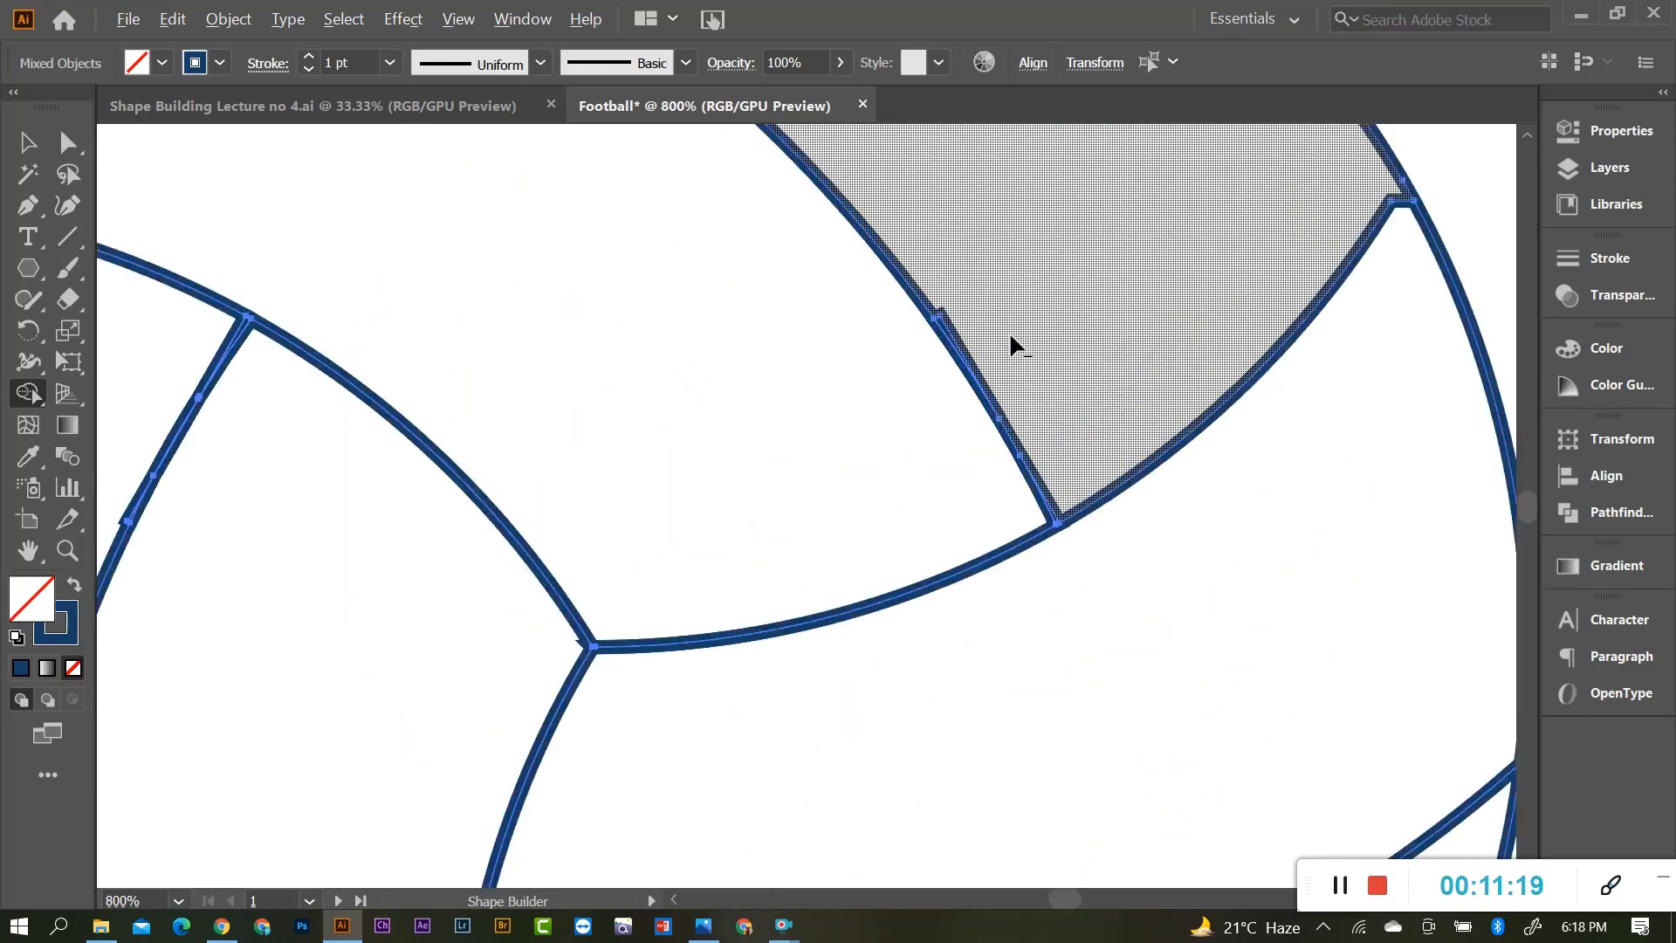
pyautogui.scroll(2, 1011, 345)
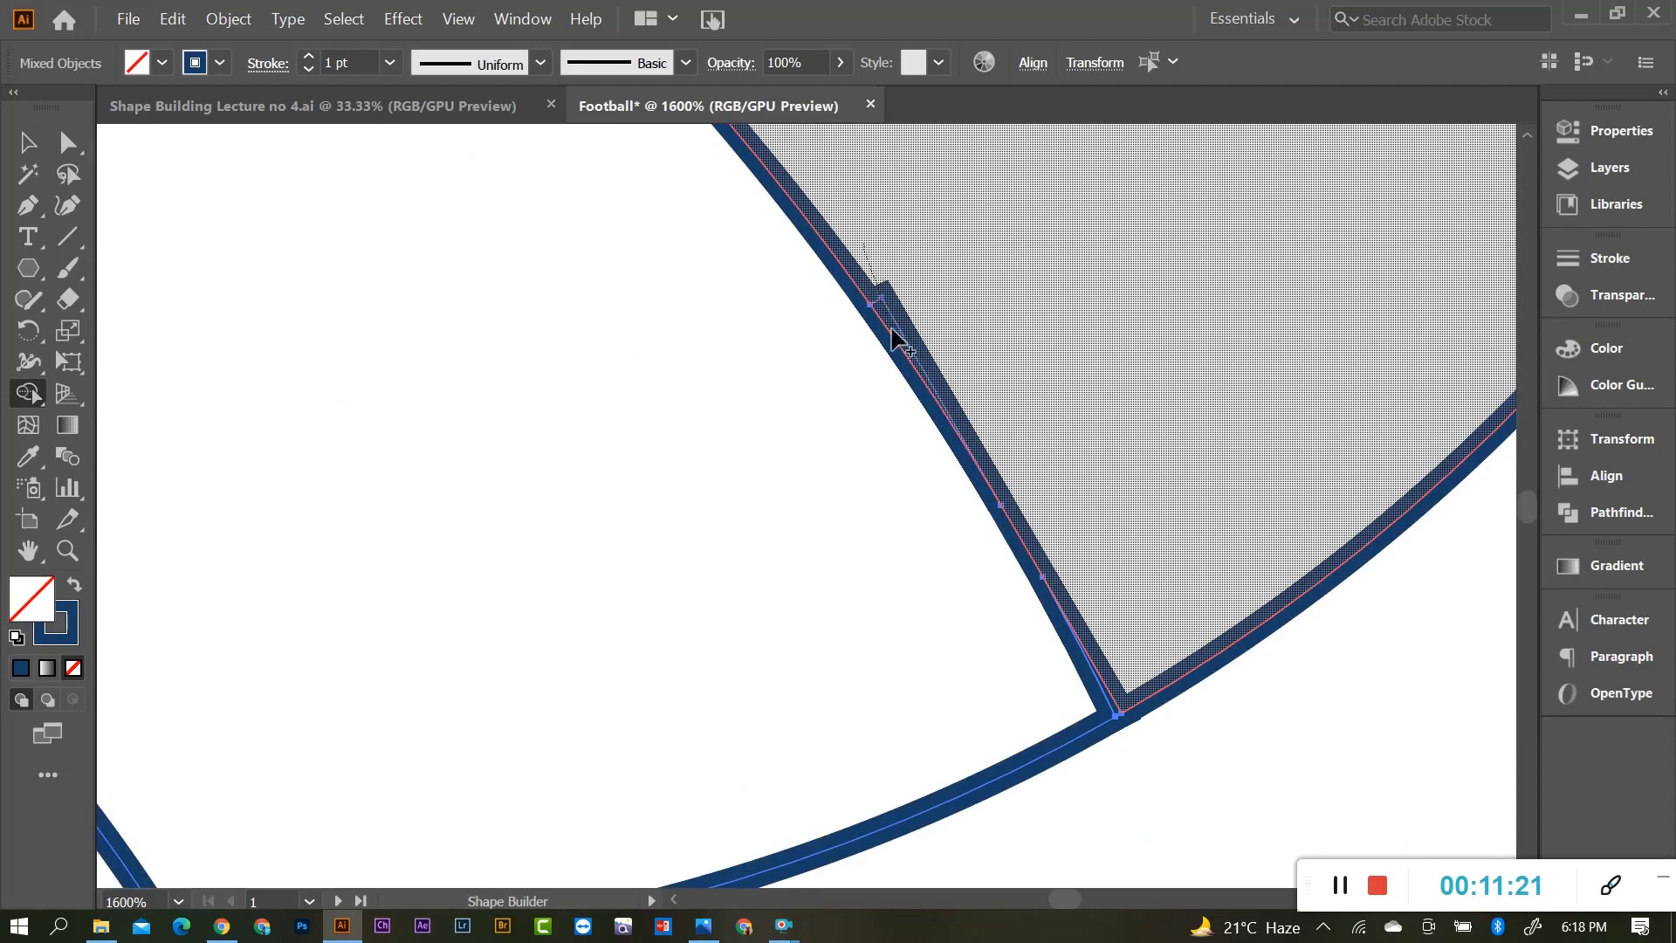
pyautogui.scroll(-6, 892, 336)
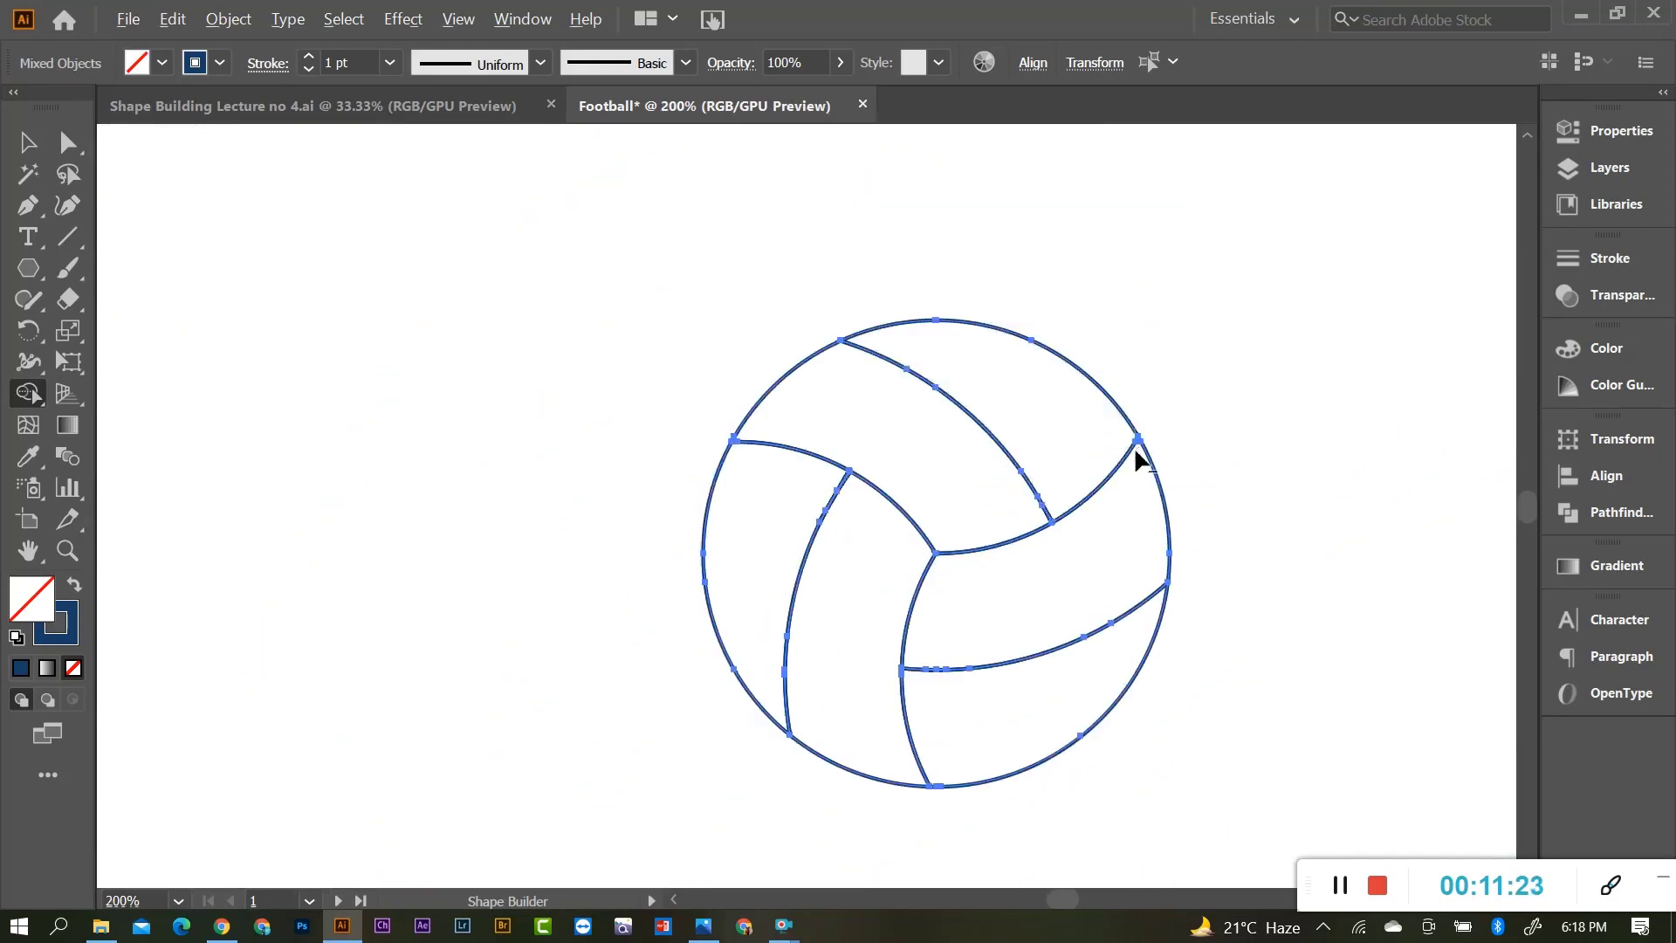
pyautogui.scroll(3, 1137, 459)
pyautogui.scroll(-3, 1102, 454)
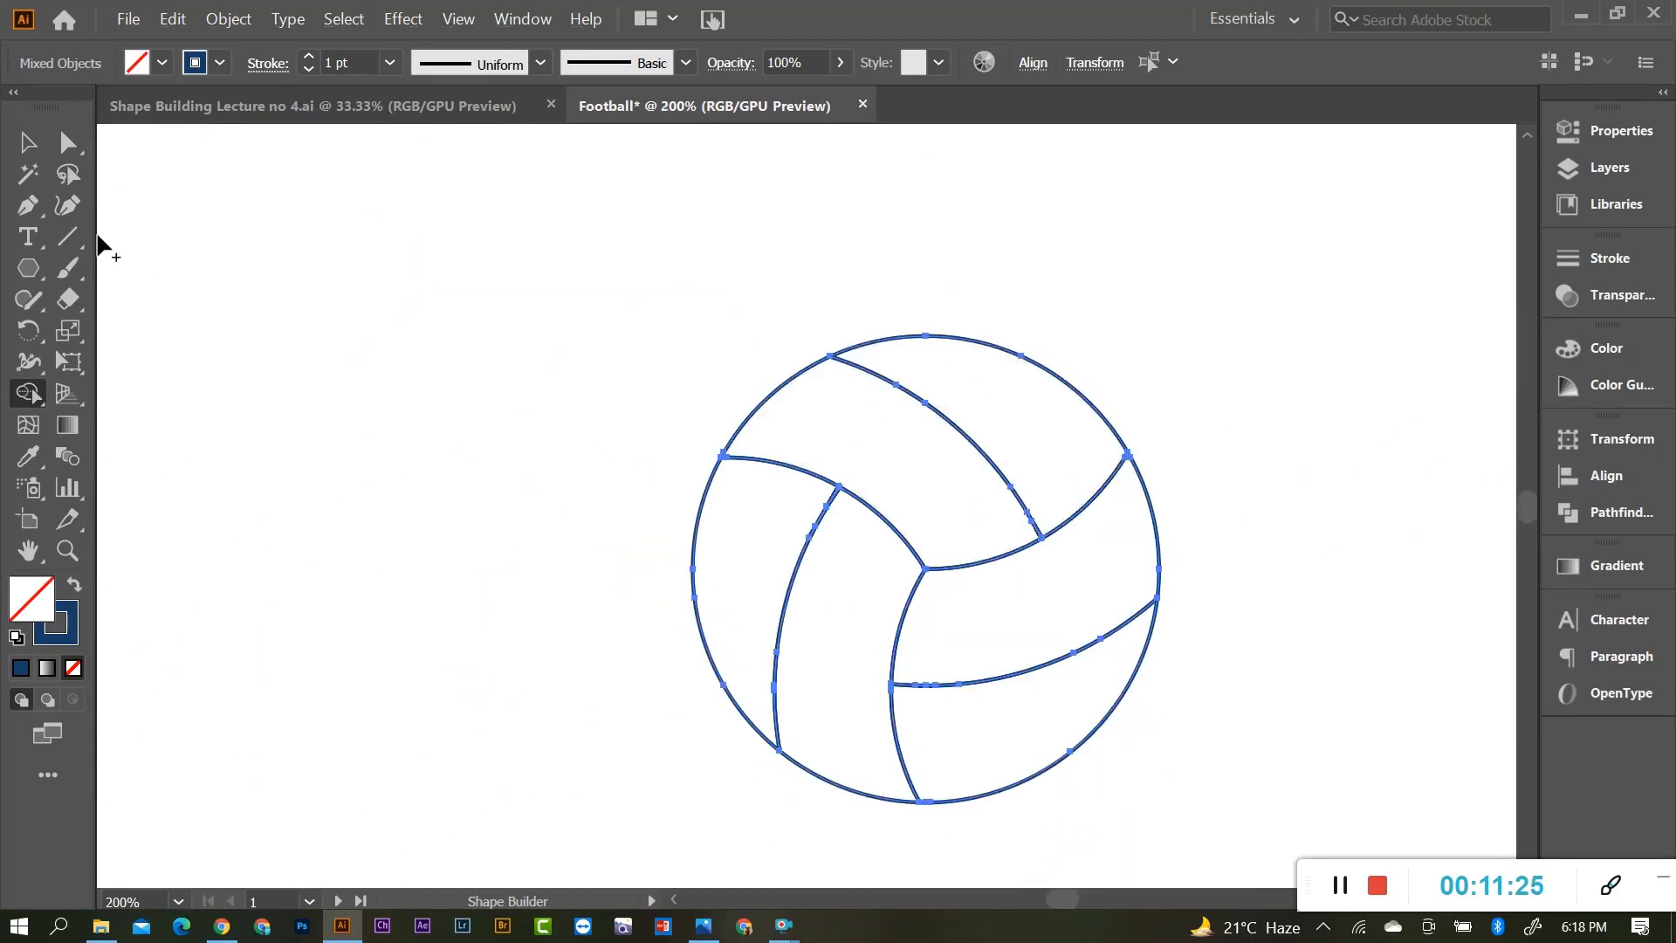
# Drag ball panels aside and undo each move to check whether they move independently.
pyautogui.click(27, 143)
pyautogui.click(1245, 468)
pyautogui.scroll(2, 1127, 454)
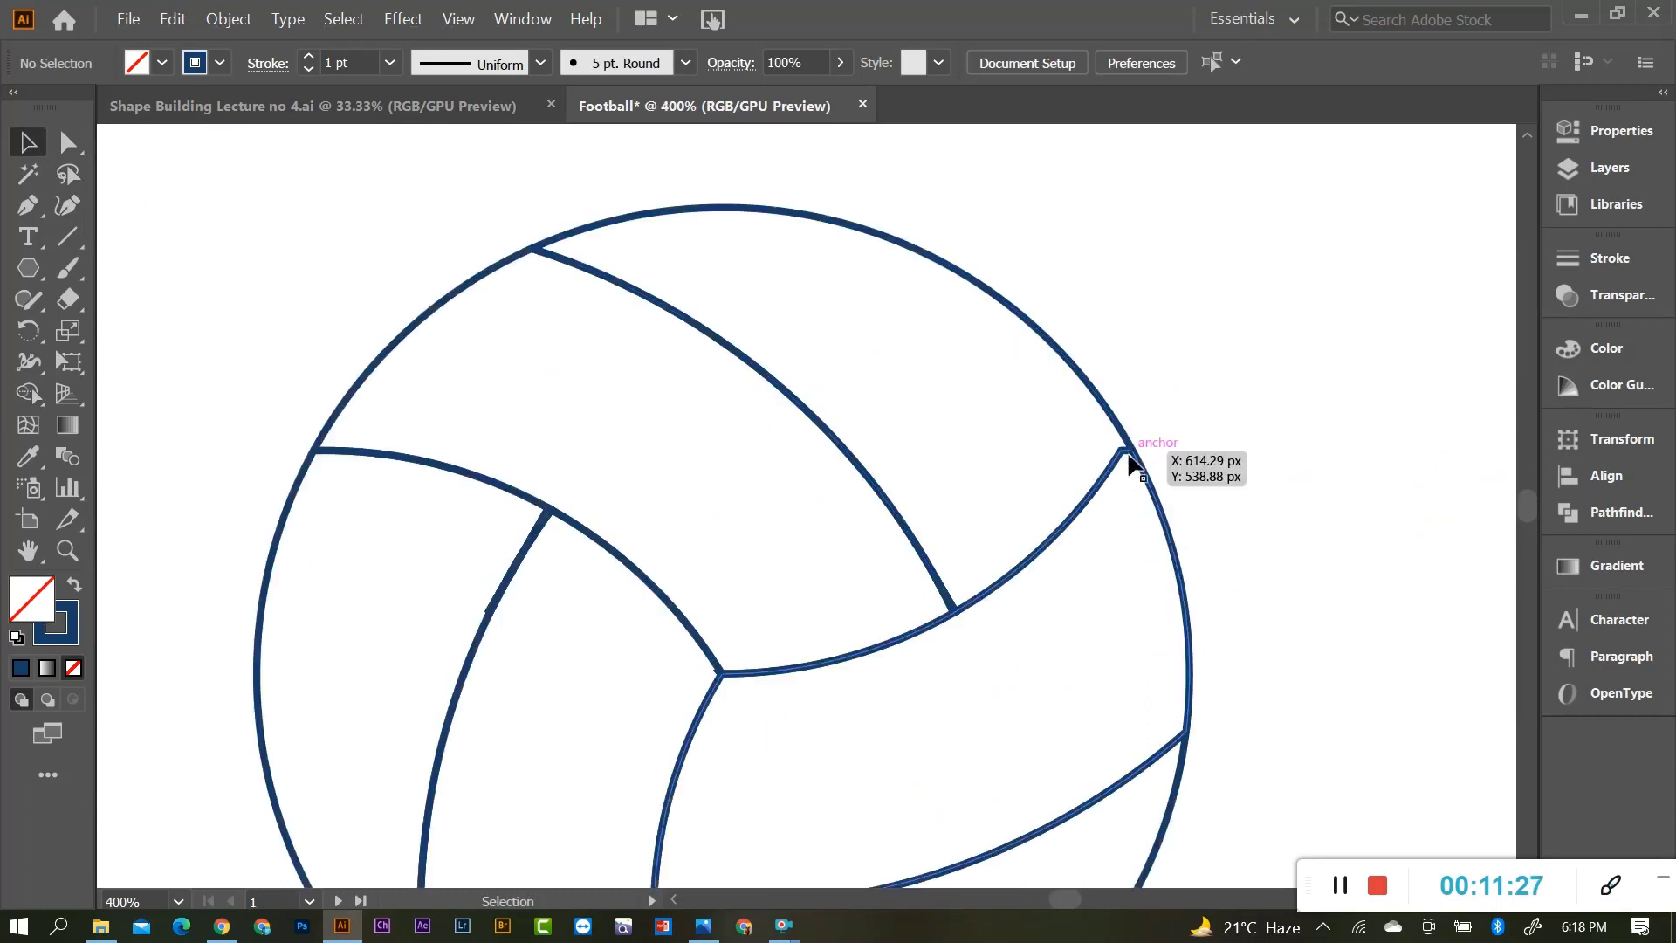
pyautogui.scroll(-2, 1144, 476)
pyautogui.moveTo(1135, 478); pyautogui.dragTo(1167, 422)
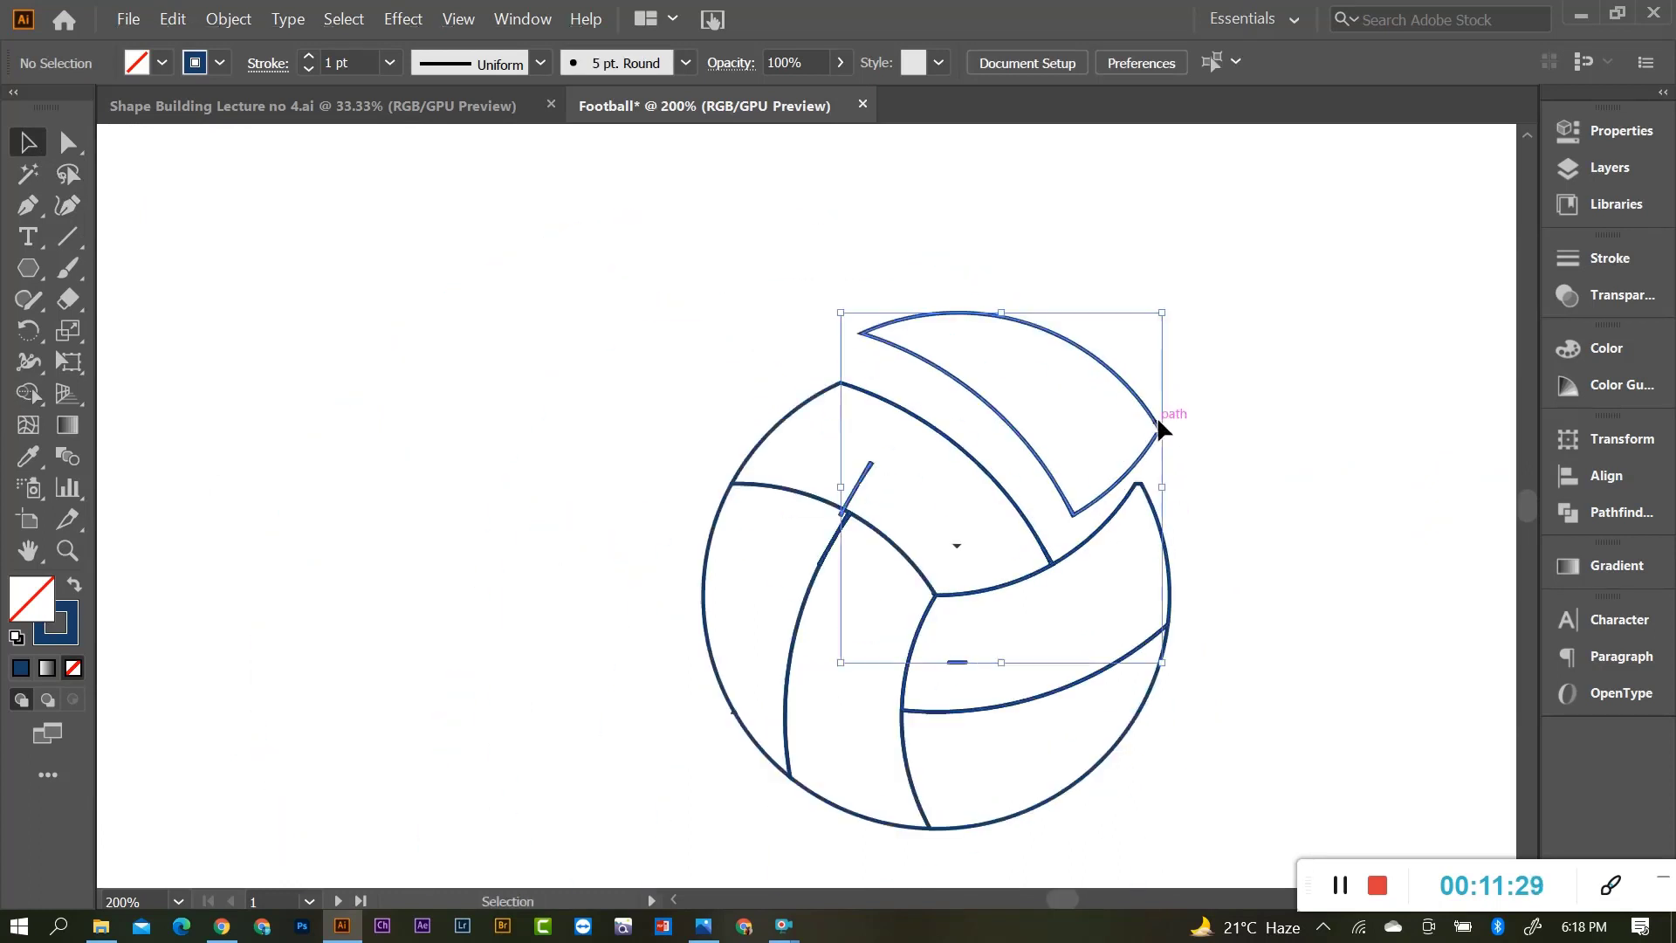
pyautogui.hotkey('ctrl', 'z')
pyautogui.click(938, 493)
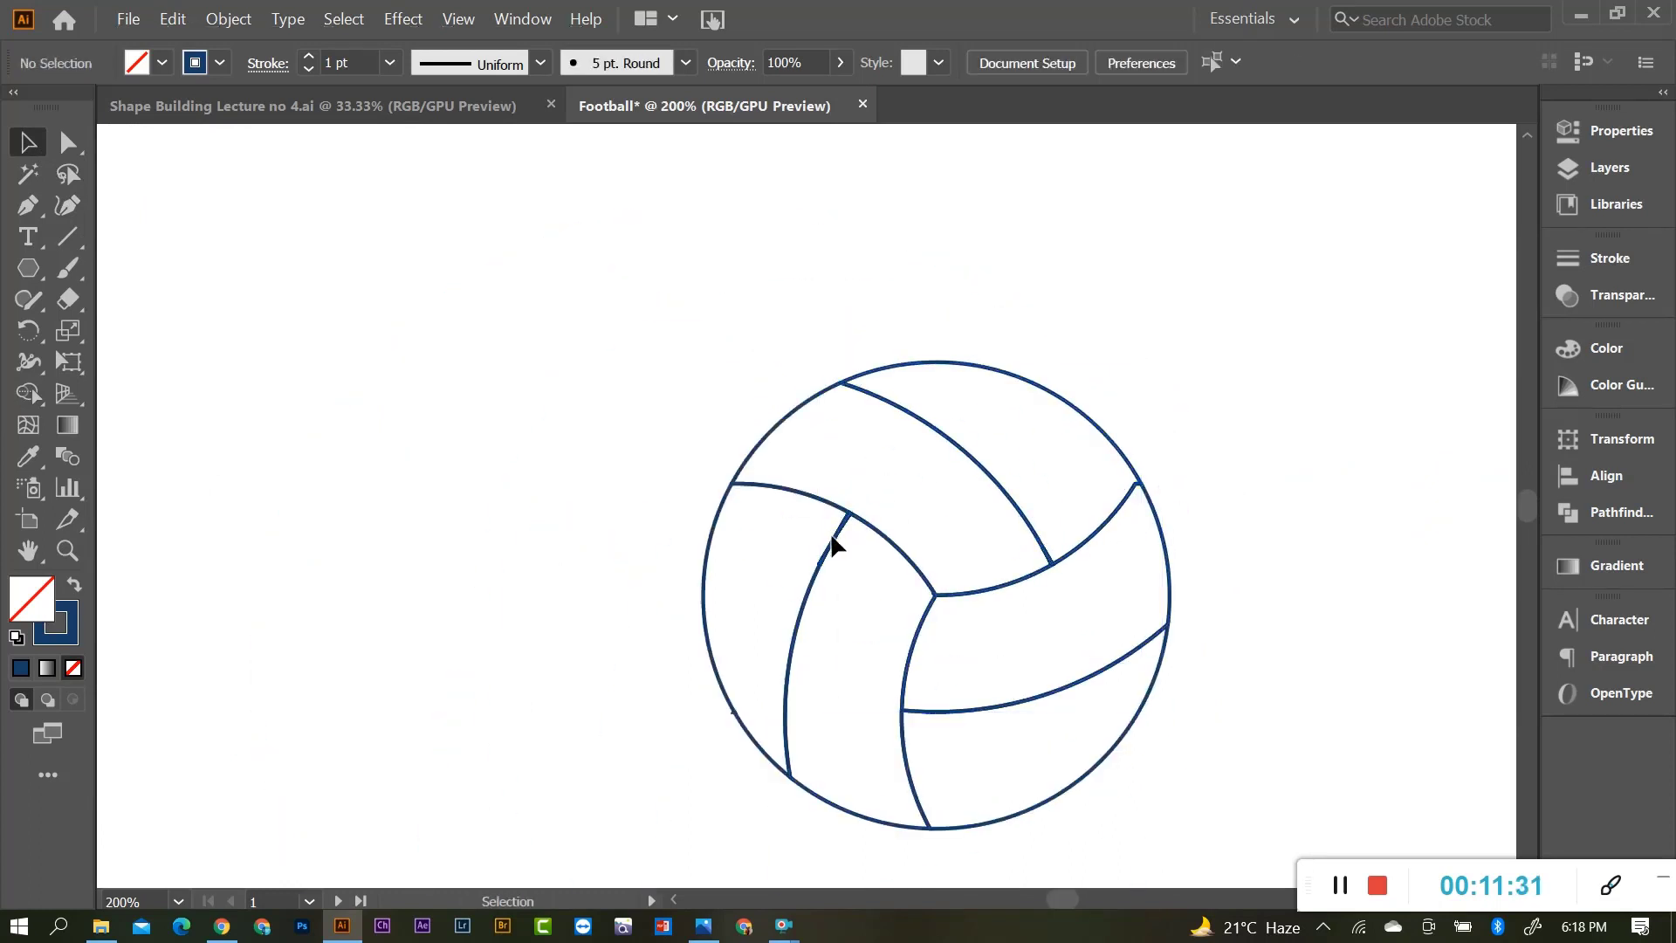
pyautogui.moveTo(832, 536); pyautogui.dragTo(769, 455)
pyautogui.hotkey('ctrl', 'z')
# Ungroup the volleyball group into separate panel pieces.
pyautogui.click(1180, 398)
pyautogui.scroll(-1, 872, 413)
pyautogui.scroll(1, 887, 440)
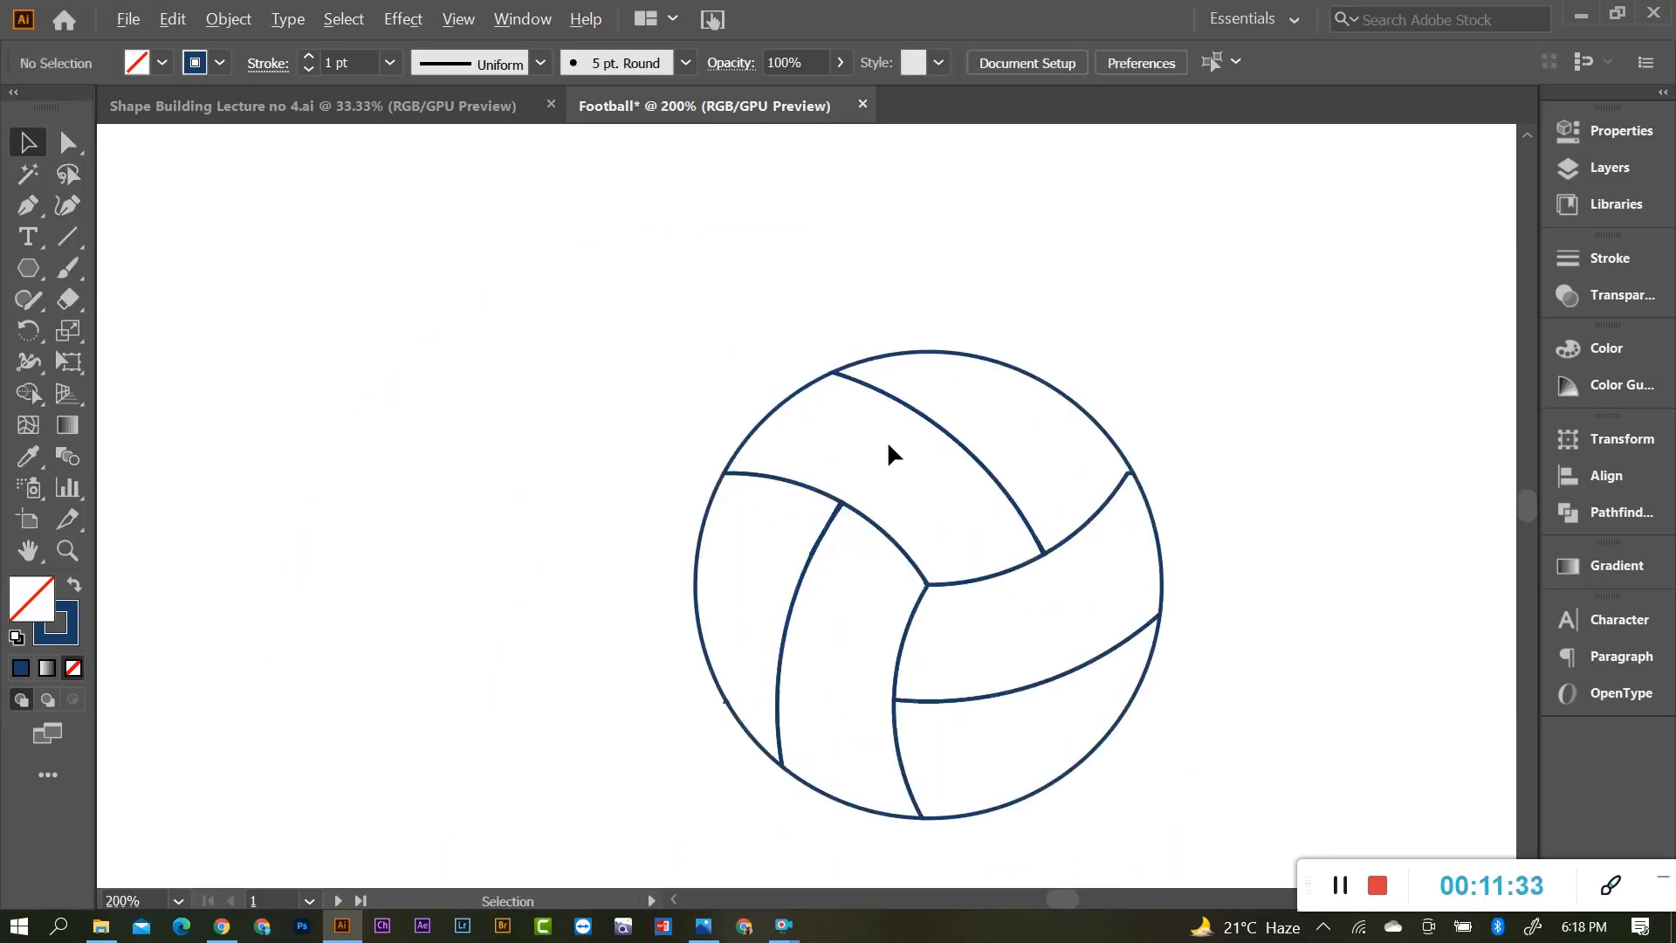
pyautogui.moveTo(791, 392); pyautogui.dragTo(917, 355)
pyautogui.hotkey('ctrl', 'z')
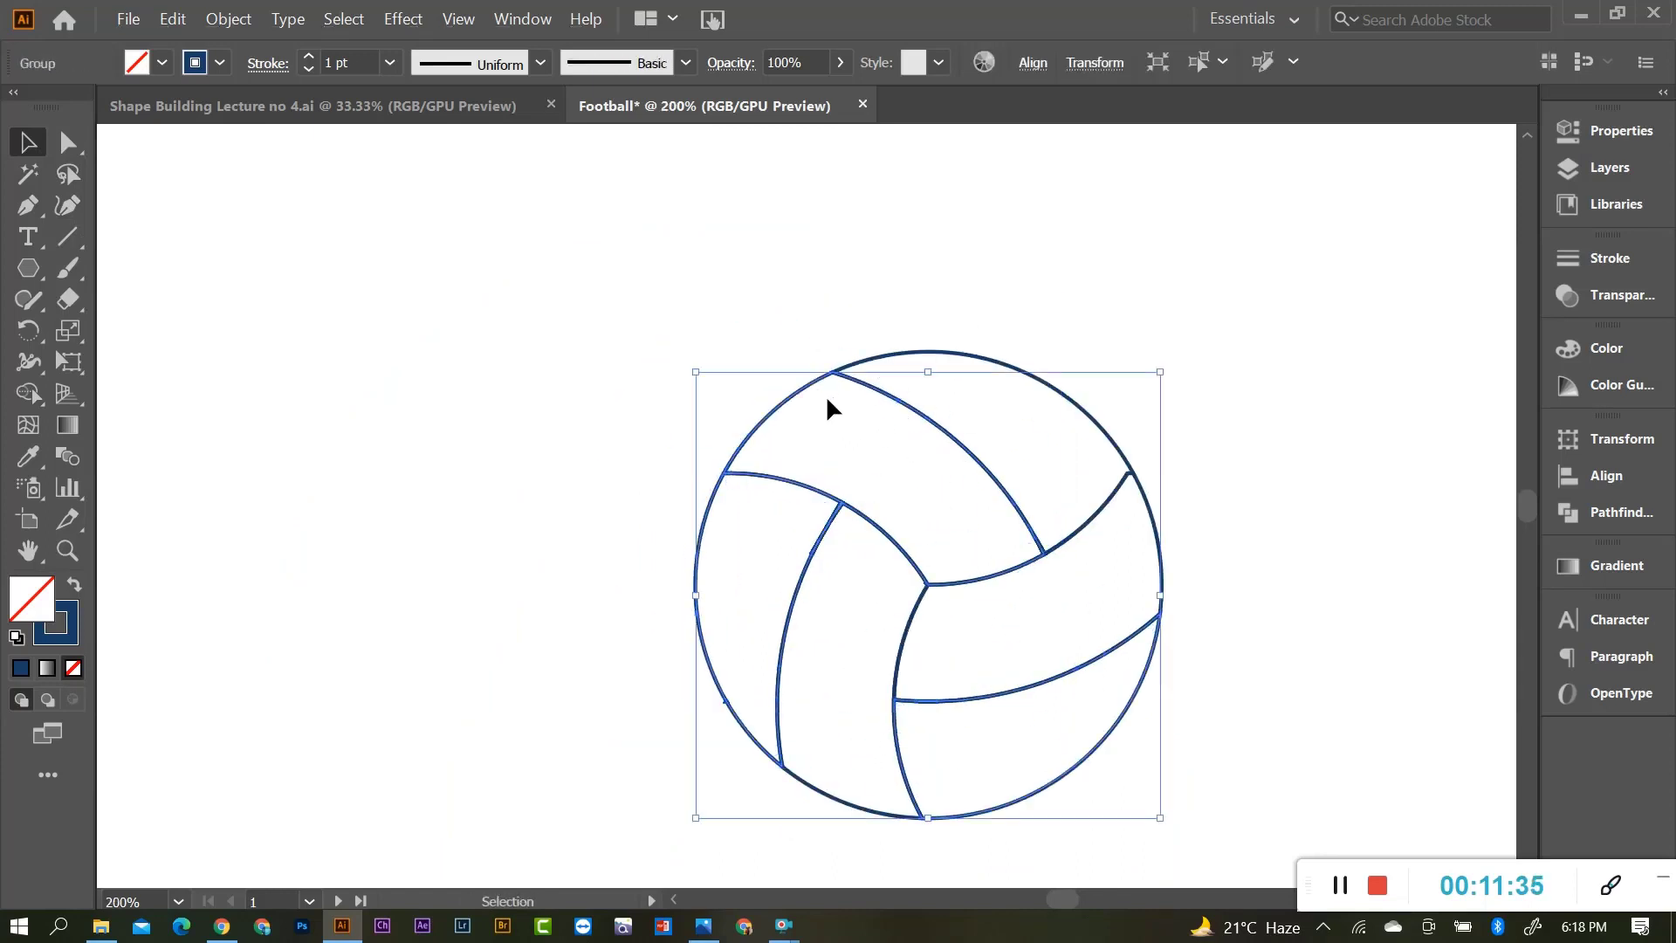
pyautogui.rightClick(801, 393)
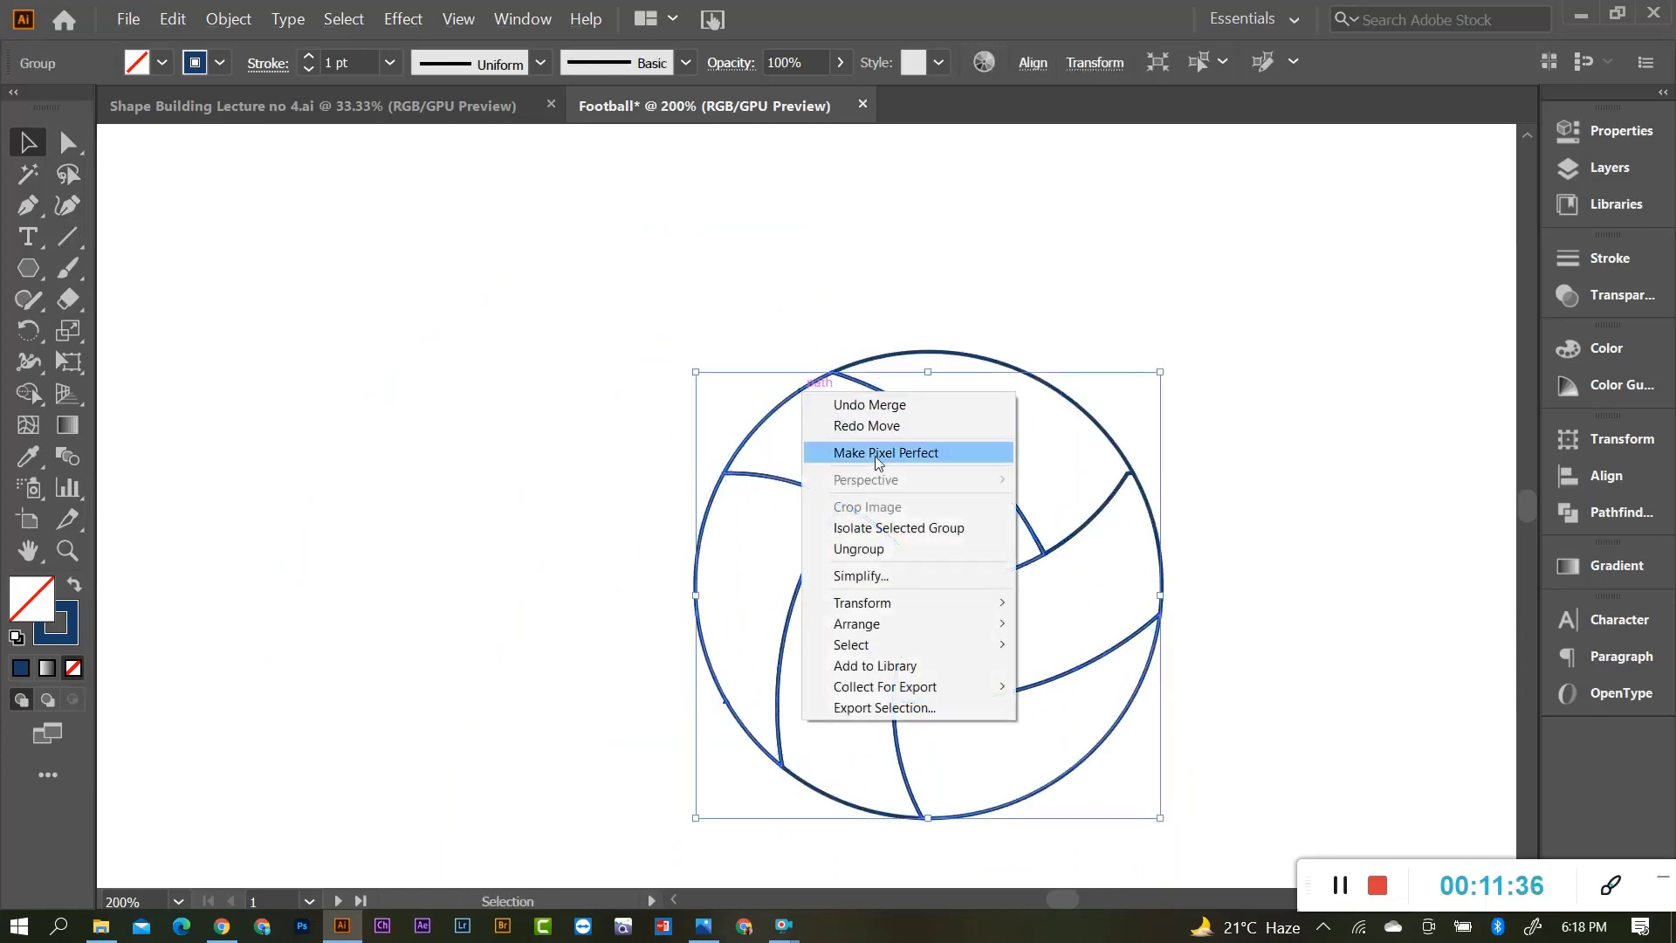
pyautogui.click(881, 549)
pyautogui.click(944, 330)
# Pull the left, bottom-right, right, top and lower-left panels out, undoing each to confirm separation.
pyautogui.moveTo(716, 506); pyautogui.dragTo(615, 499)
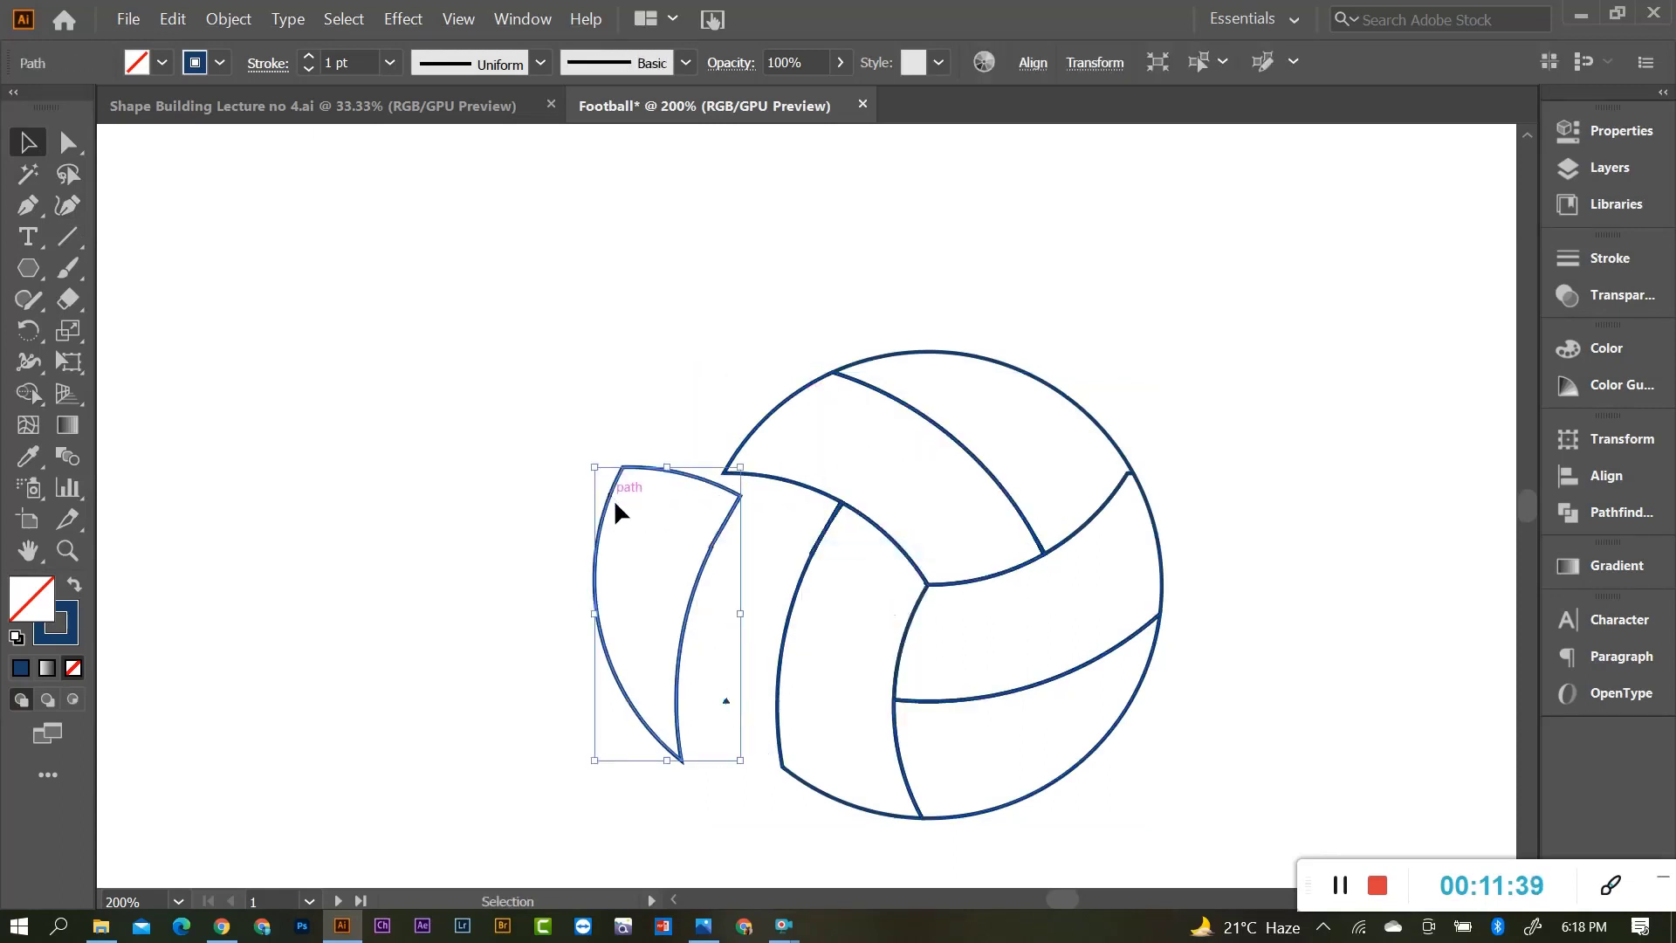
pyautogui.hotkey('ctrl', 'z')
pyautogui.moveTo(1077, 727); pyautogui.dragTo(1112, 773)
pyautogui.hotkey('ctrl', 'z')
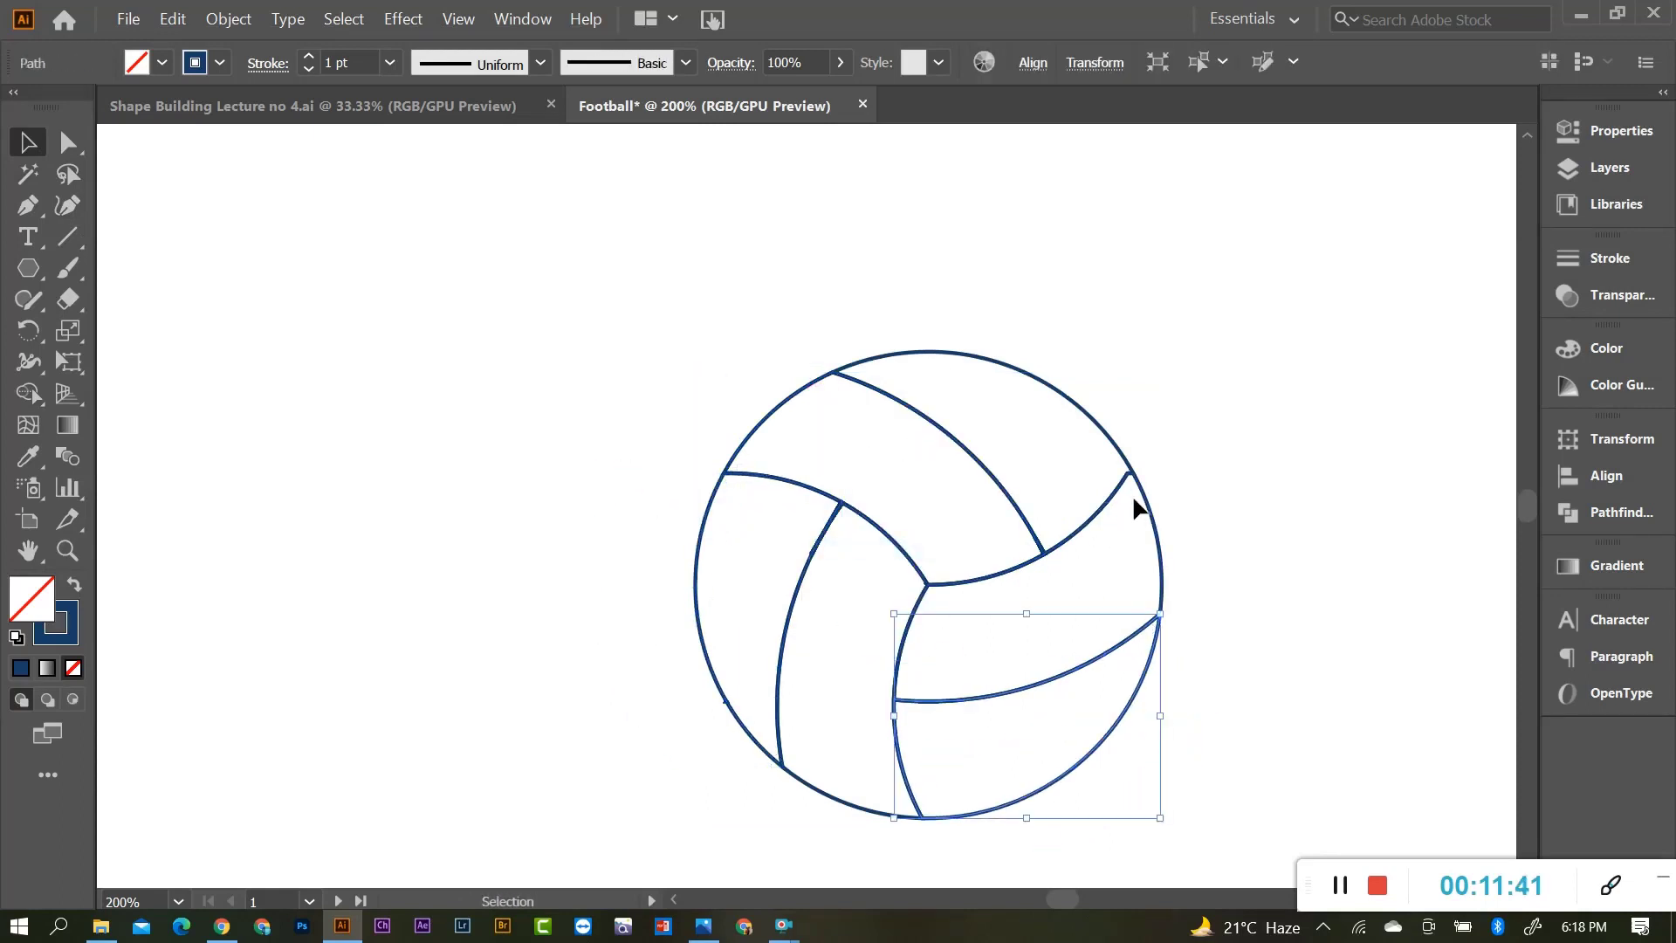
pyautogui.moveTo(1137, 507); pyautogui.dragTo(1194, 489)
pyautogui.hotkey('ctrl', 'z')
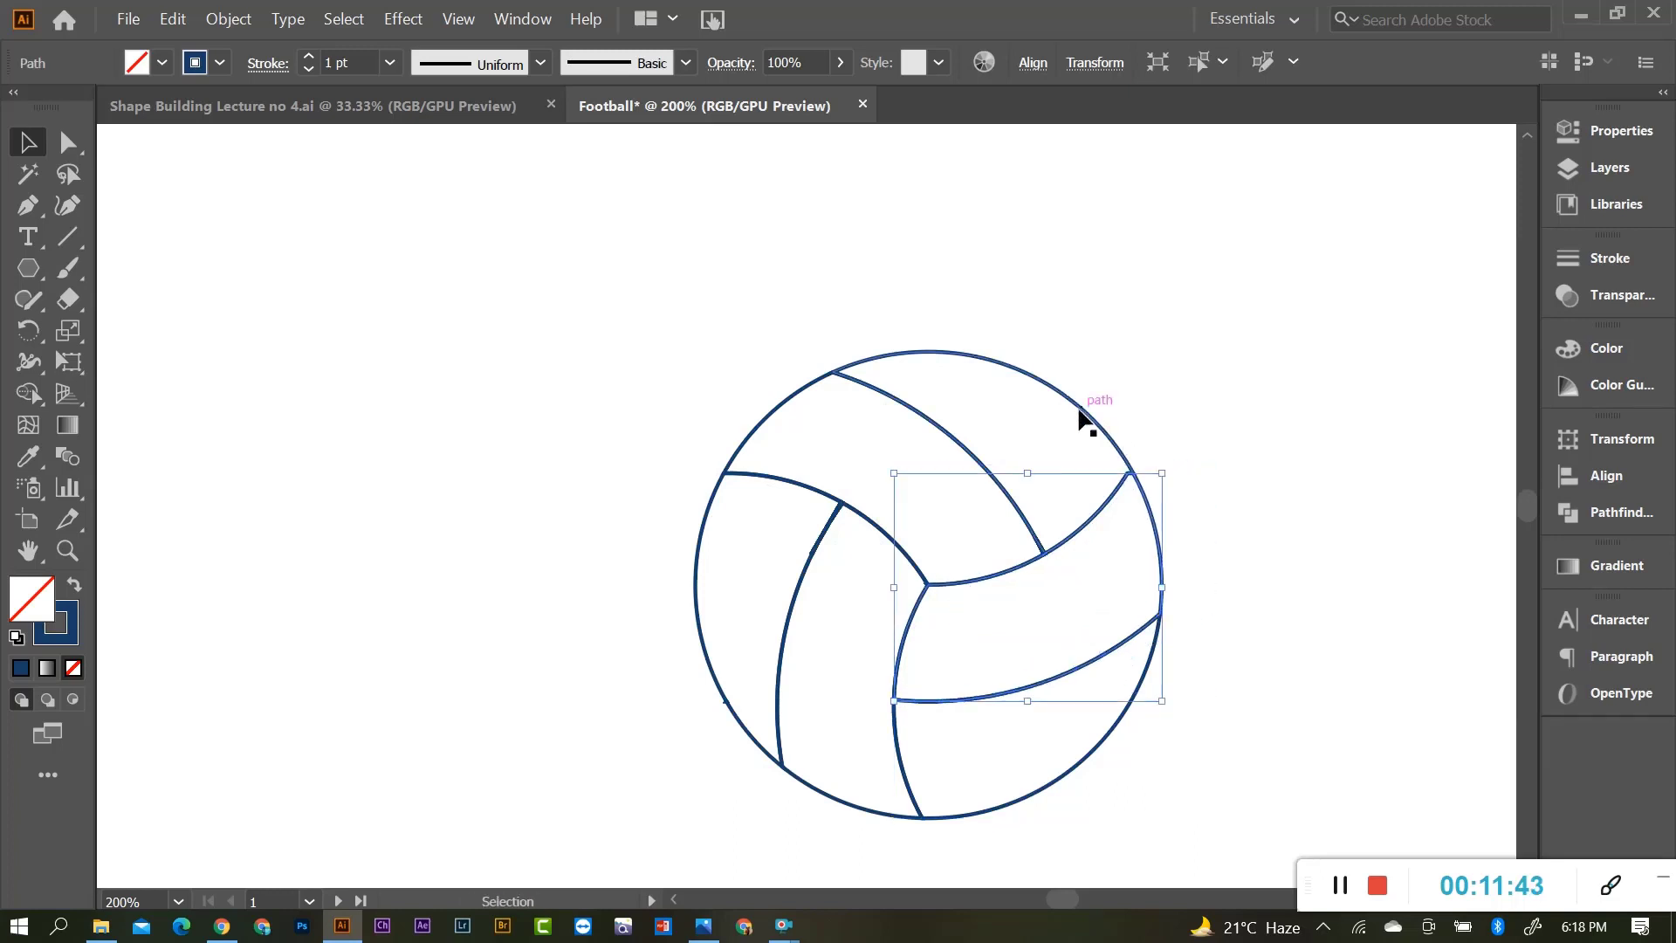
pyautogui.moveTo(1083, 419); pyautogui.dragTo(1099, 369)
pyautogui.hotkey('ctrl', 'z')
pyautogui.moveTo(789, 410); pyautogui.dragTo(735, 388)
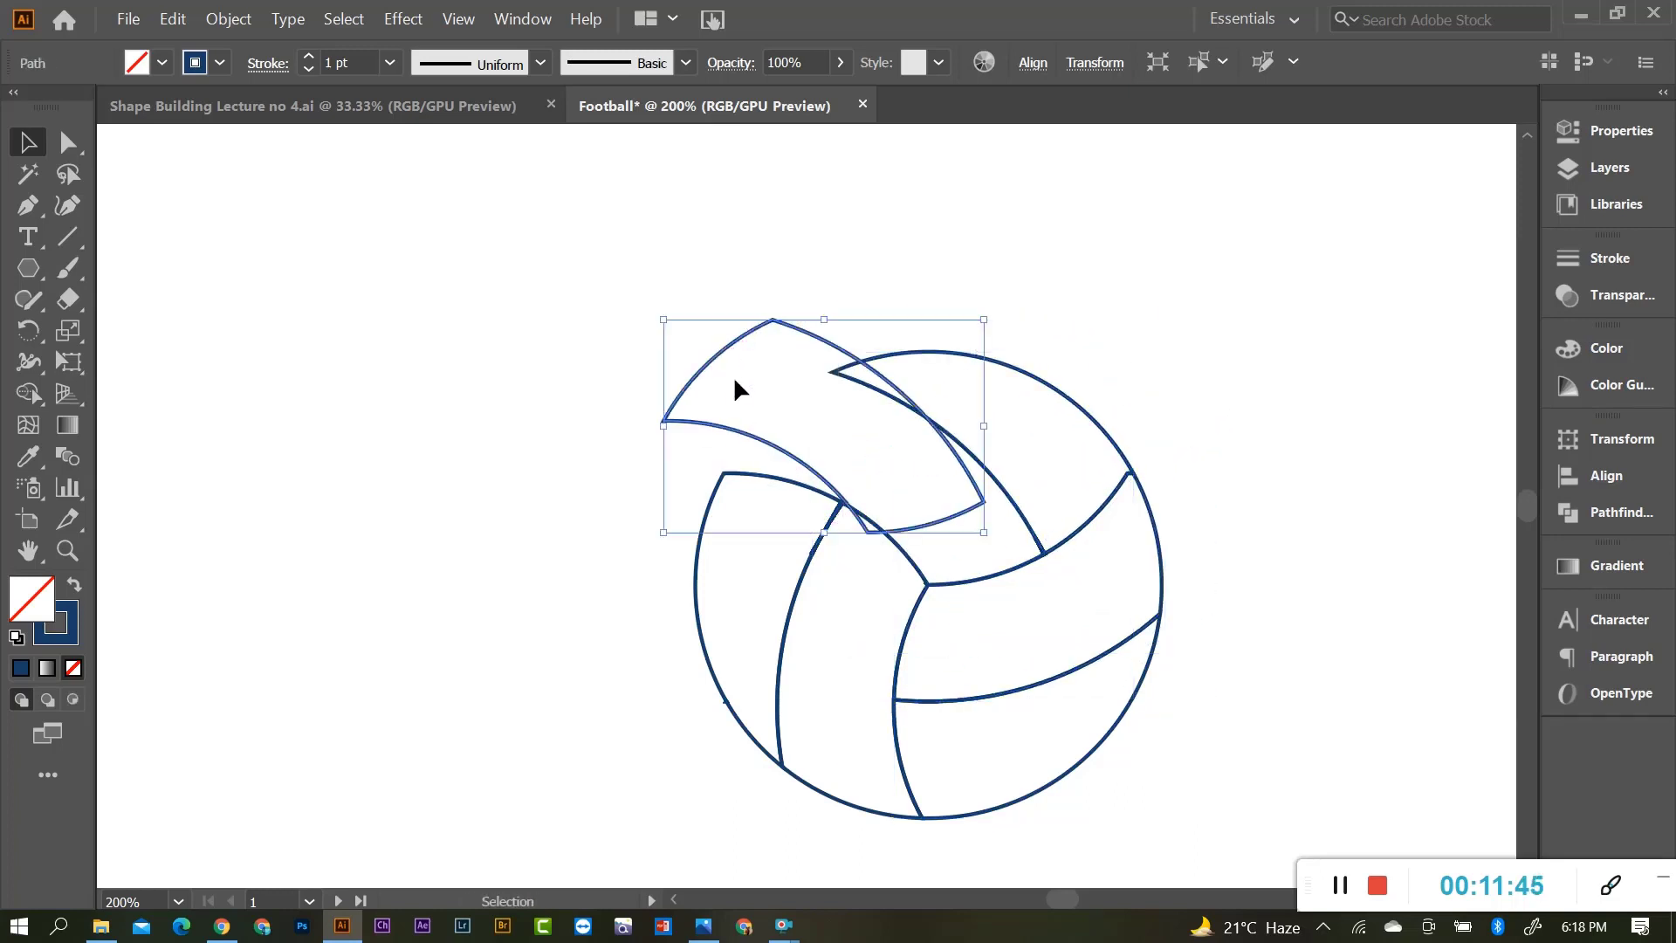
pyautogui.hotkey('ctrl', 'z')
pyautogui.moveTo(1013, 371); pyautogui.dragTo(1017, 316)
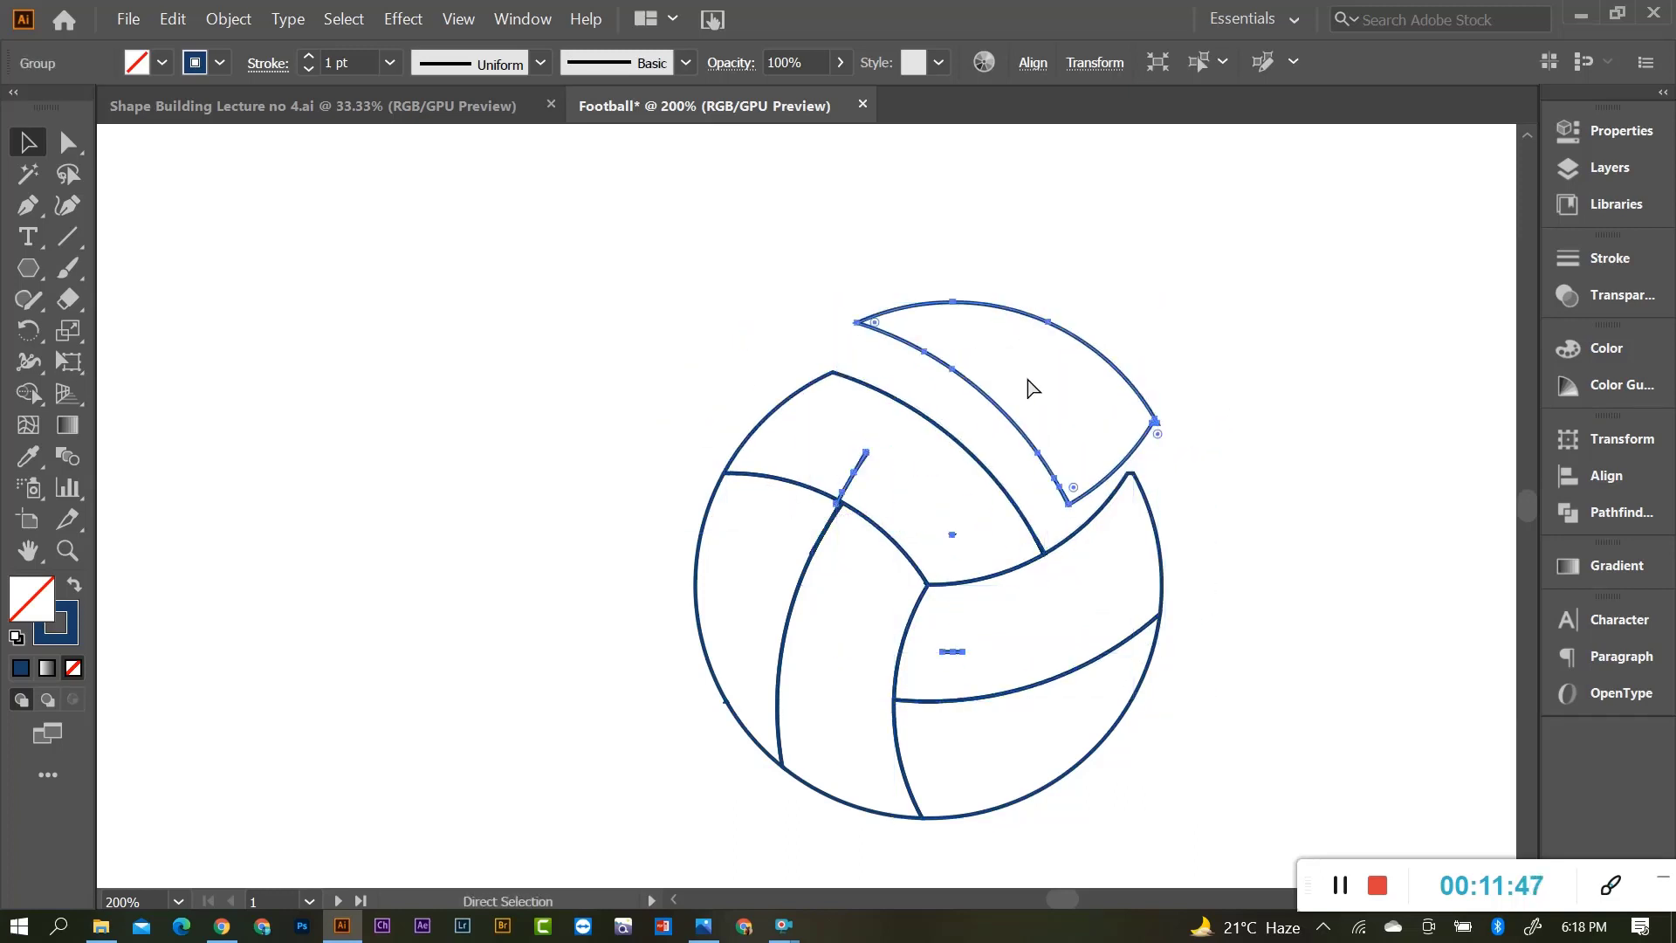
pyautogui.hotkey('ctrl', 'z')
pyautogui.hotkey('ctrl', 'z')
pyautogui.moveTo(851, 717); pyautogui.dragTo(858, 752)
pyautogui.hotkey('ctrl', 'z')
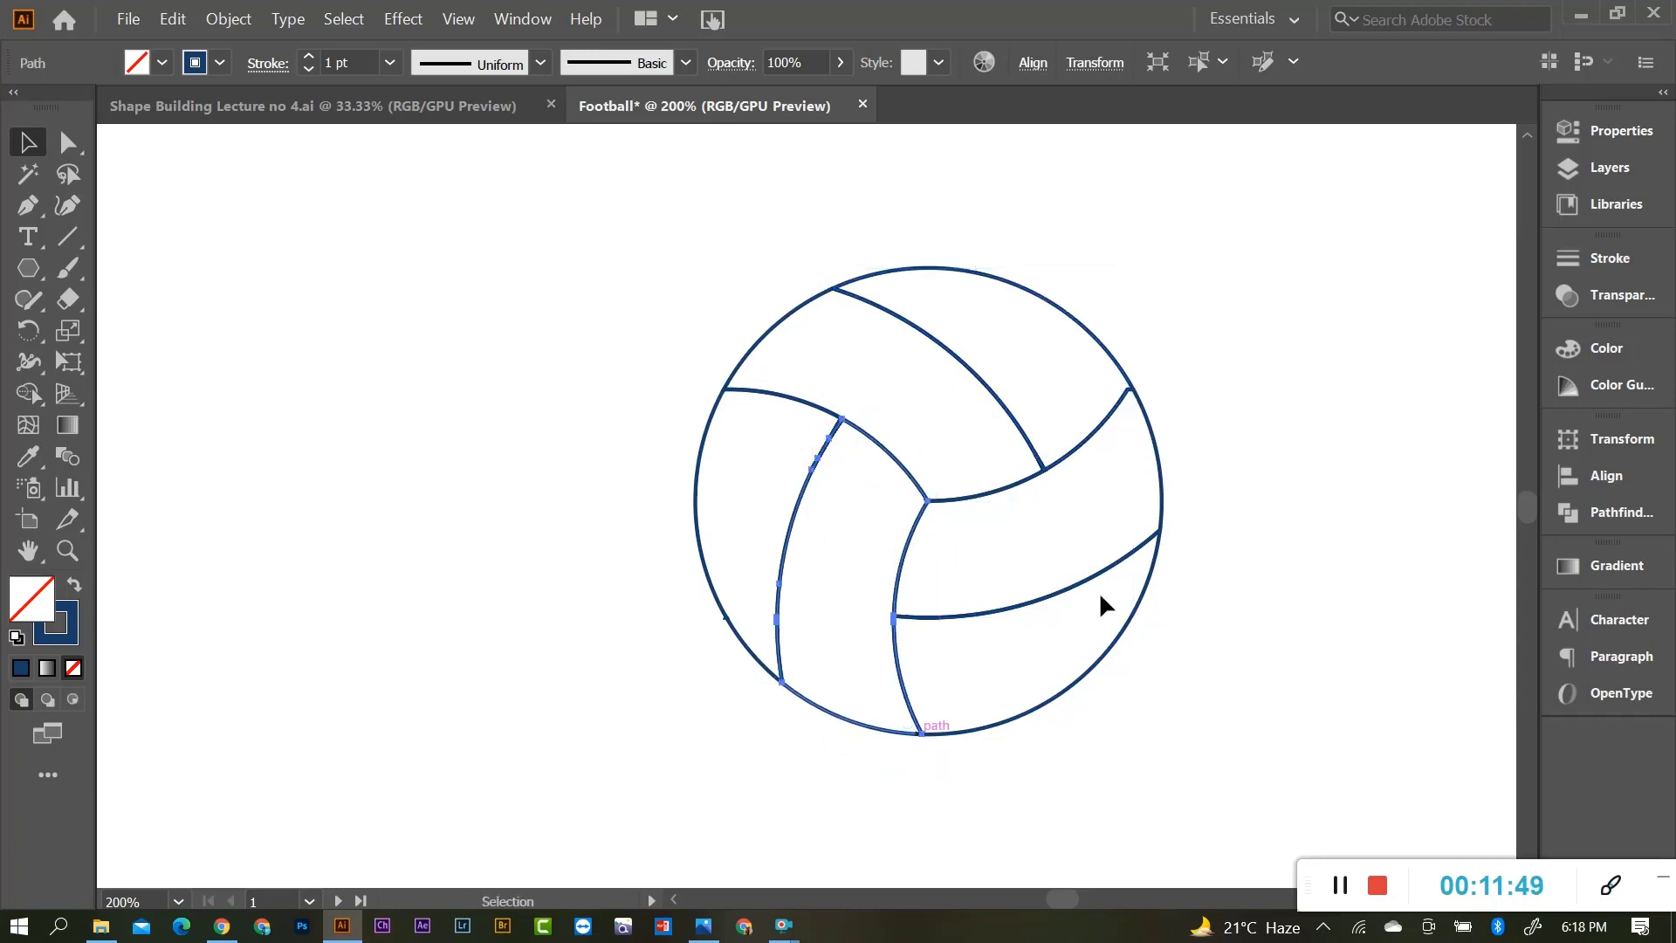
pyautogui.press('alt')
pyautogui.moveTo(1062, 253); pyautogui.dragTo(1063, 251)
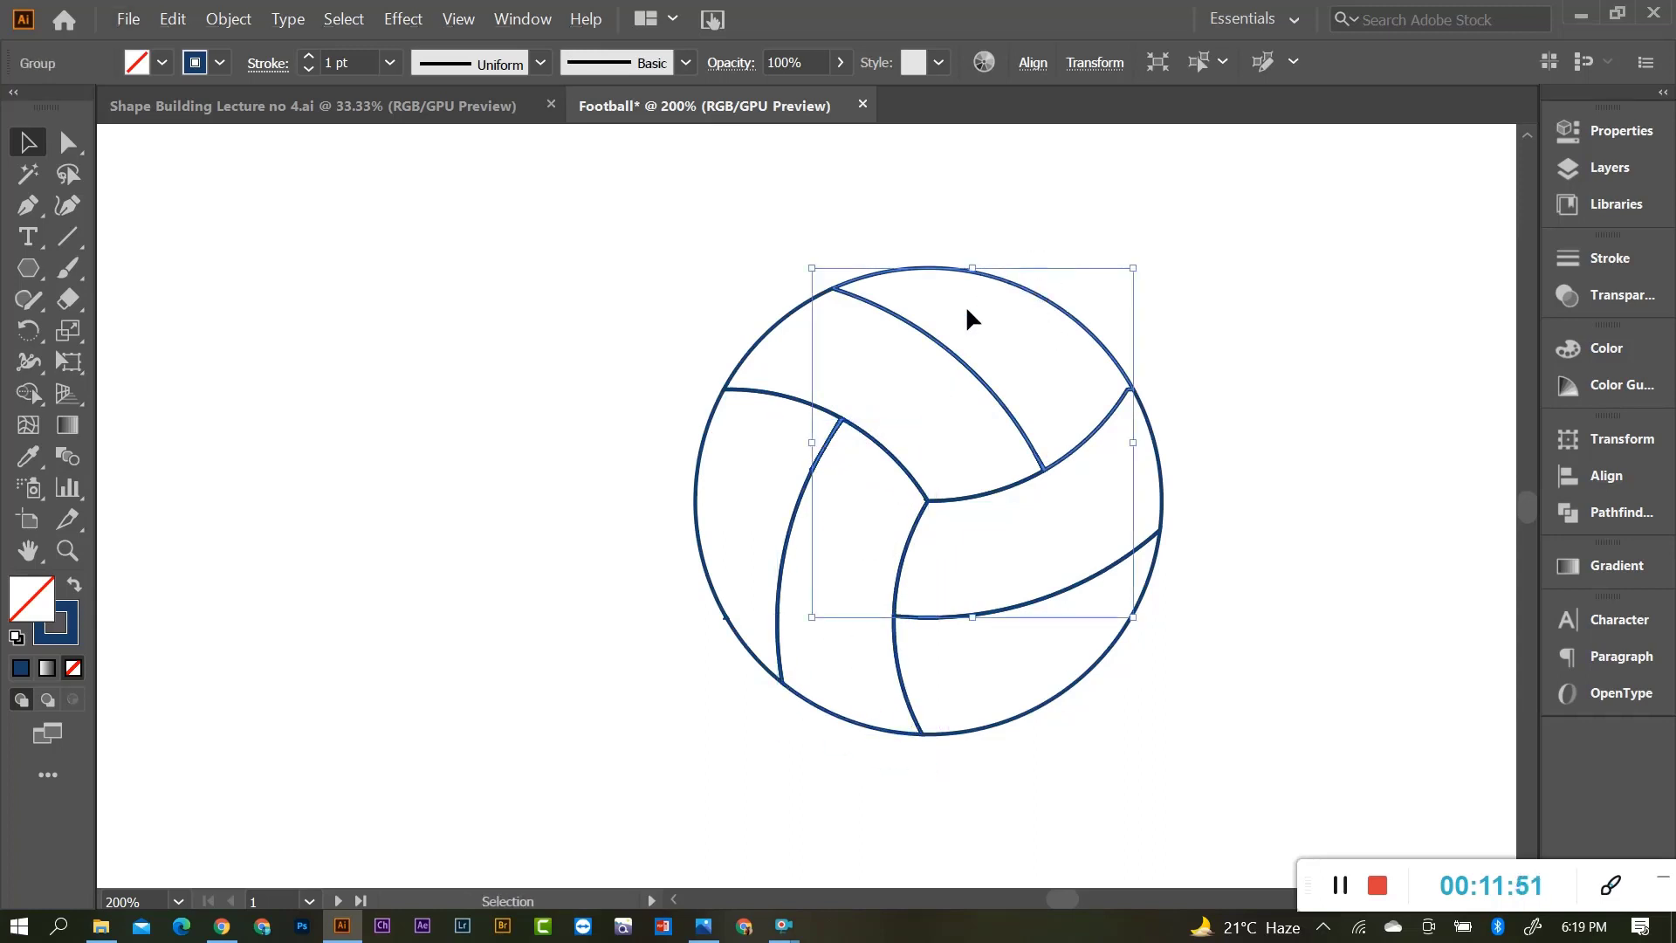
# Delete the small stray line fragments along the volleyball's left seam.
pyautogui.scroll(2, 956, 390)
pyautogui.click(834, 465)
pyautogui.moveTo(715, 465); pyautogui.dragTo(612, 443)
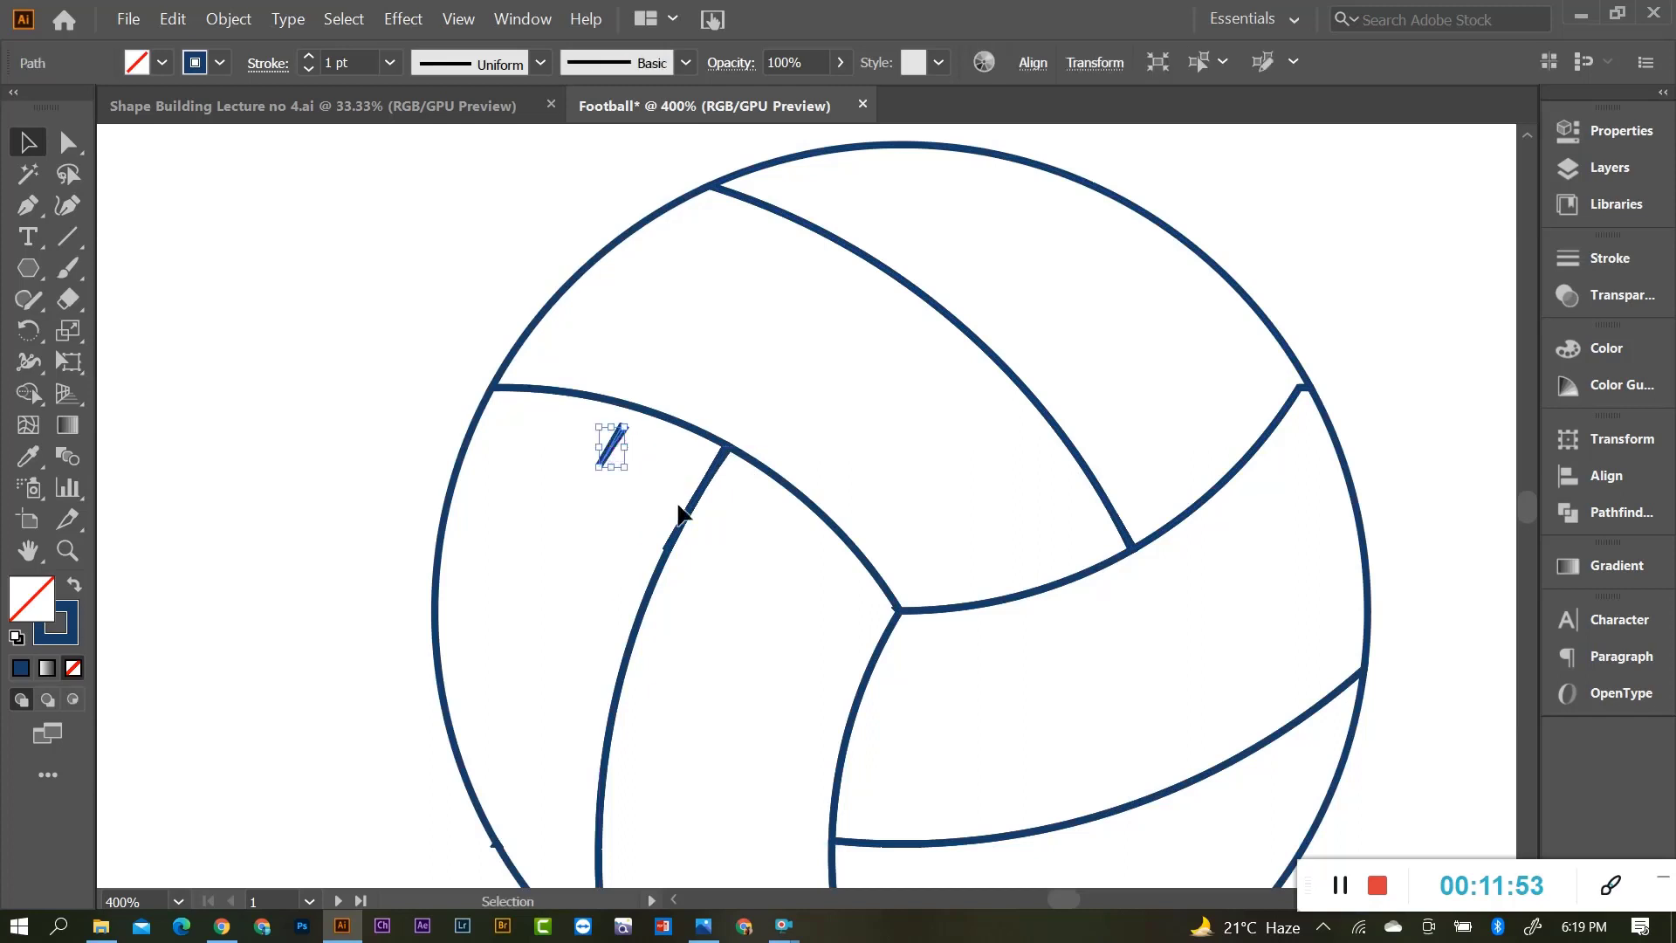
pyautogui.press('Delete')
pyautogui.moveTo(670, 547); pyautogui.dragTo(649, 517)
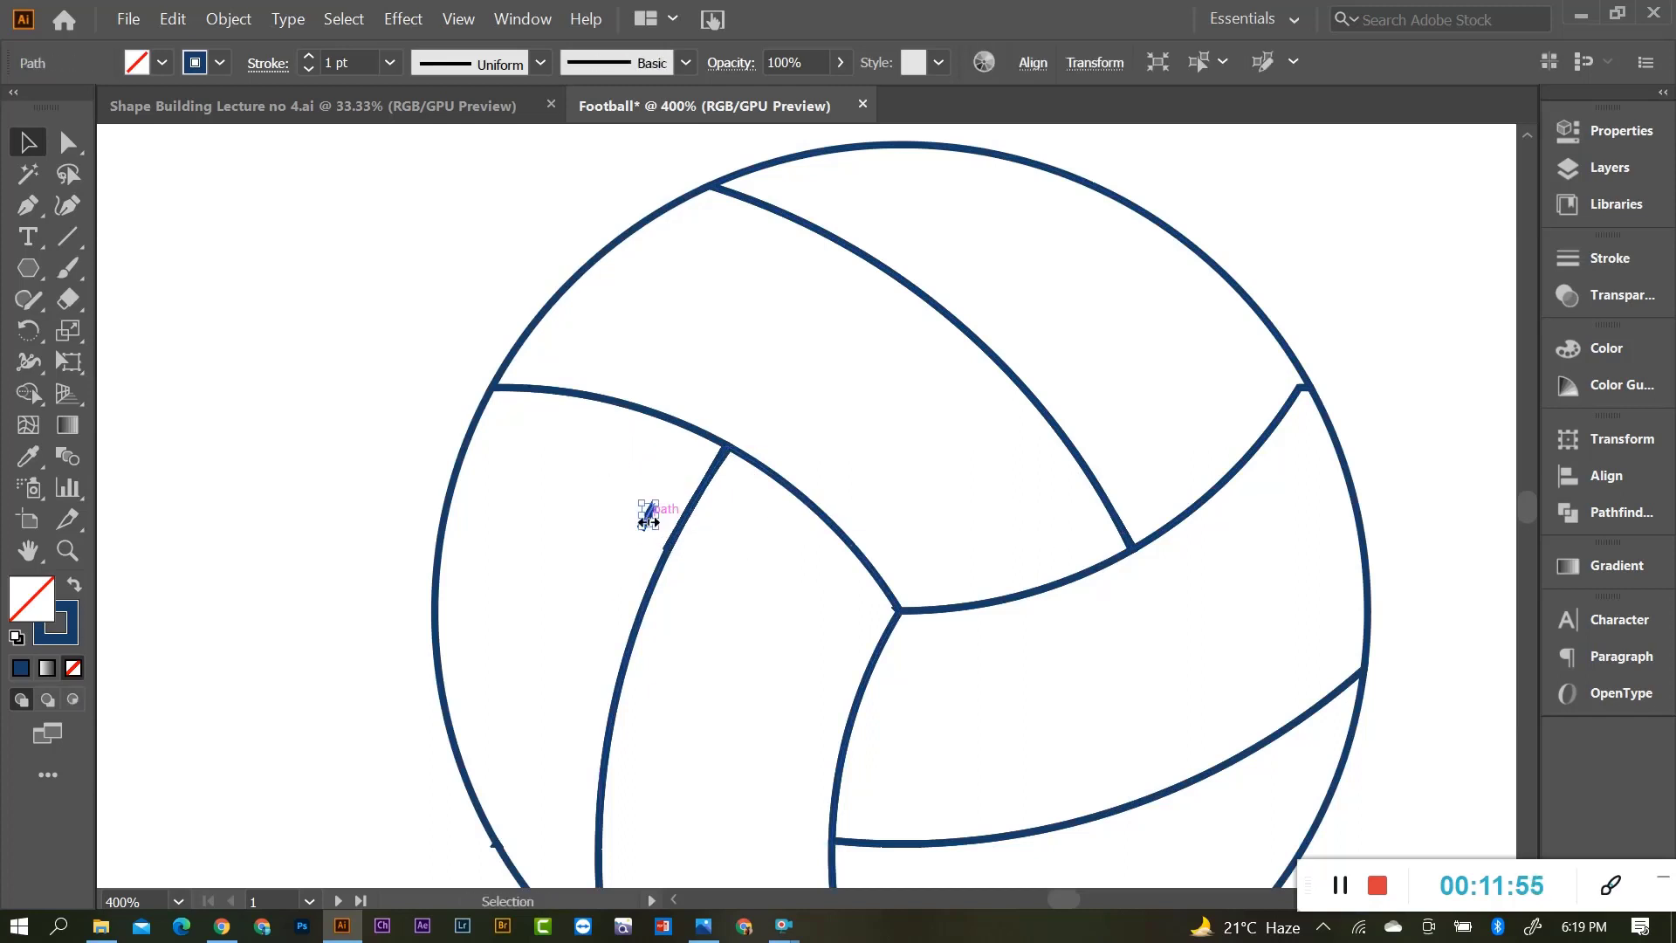
pyautogui.press('Delete')
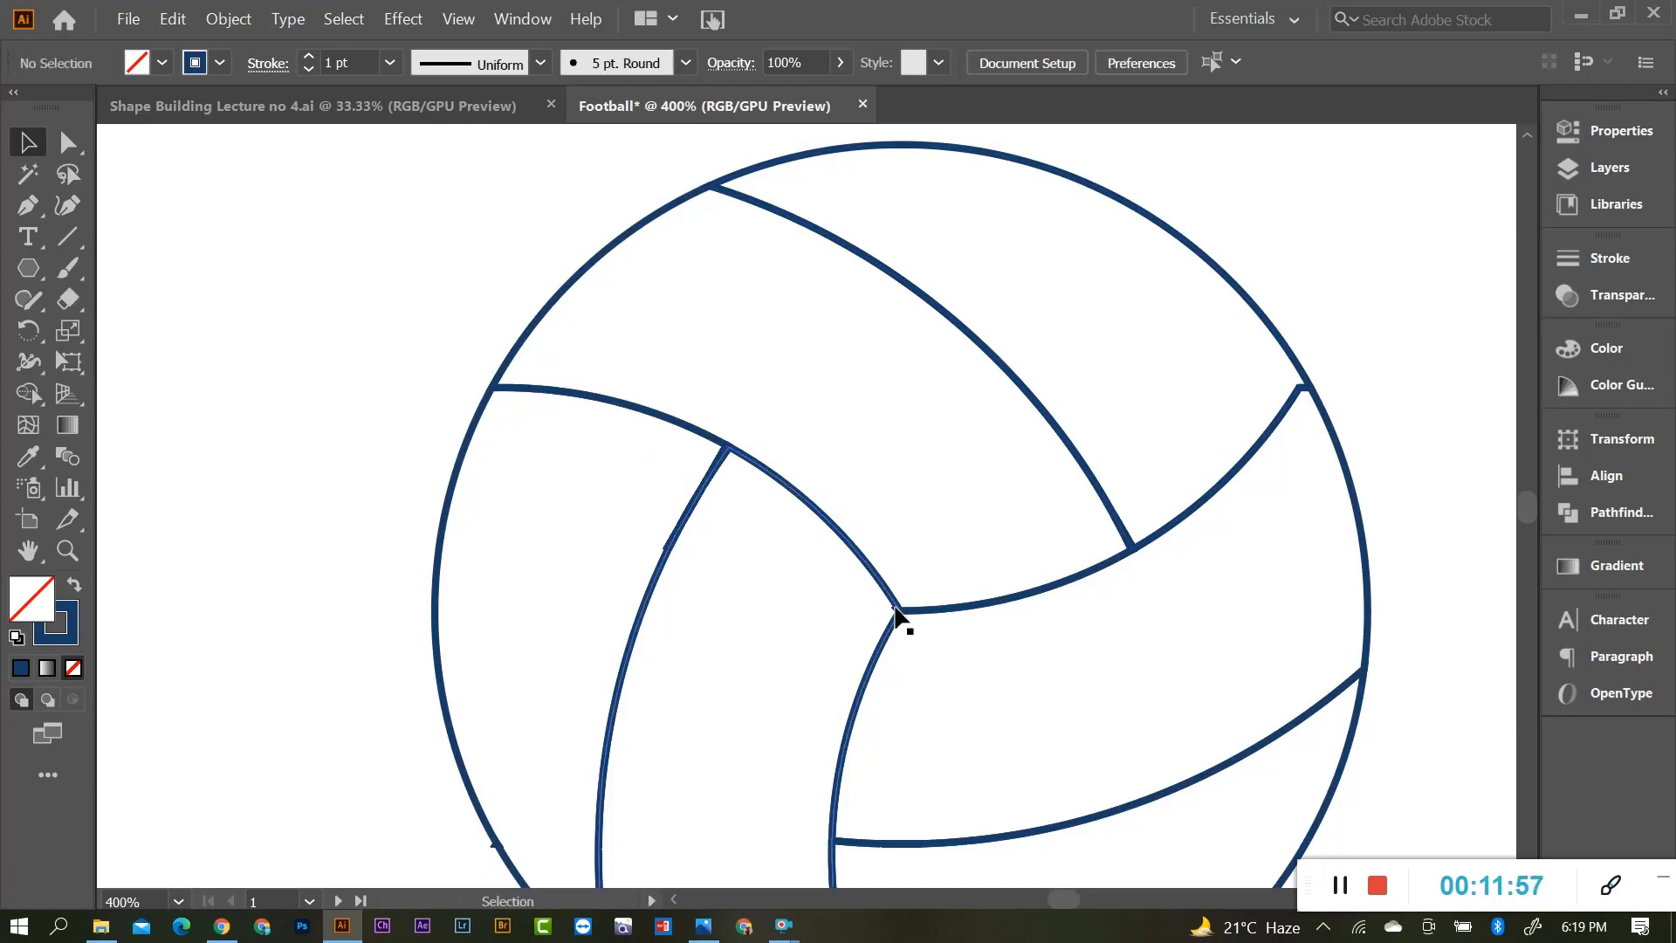
pyautogui.moveTo(898, 610); pyautogui.dragTo(863, 611)
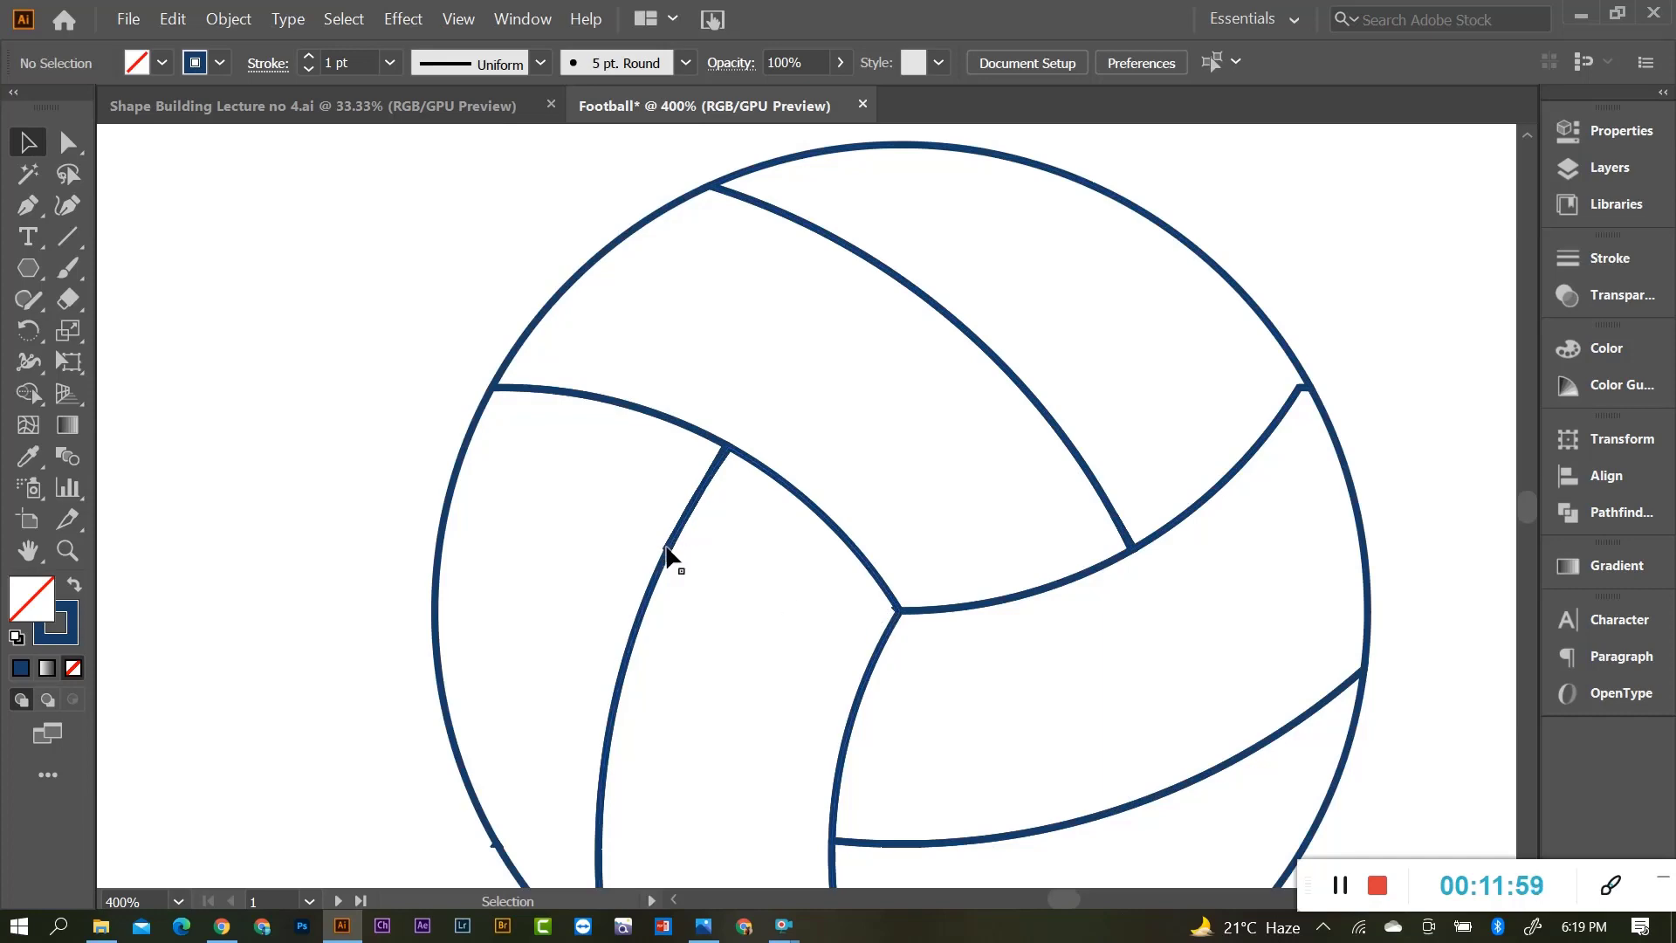
pyautogui.hotkey('ctrl', 'z')
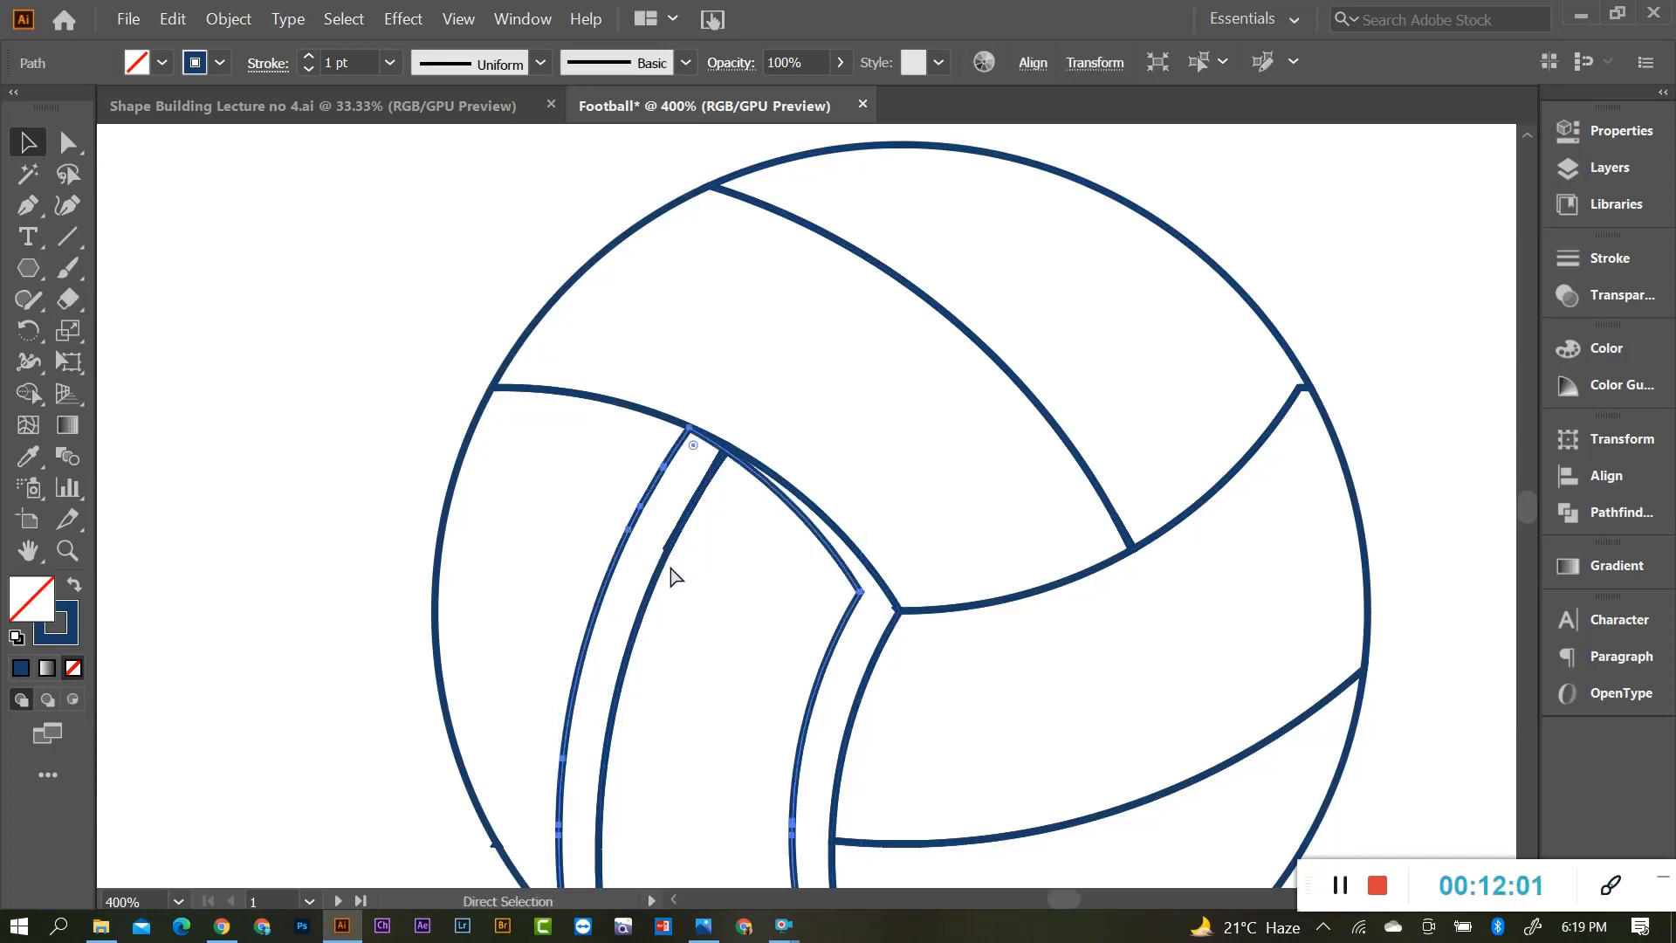
pyautogui.hotkey('ctrl', 'z')
pyautogui.scroll(-2, 805, 433)
pyautogui.scroll(-1, 742, 475)
# Move the ball's panels aside and delete the leftover fragments left behind.
pyautogui.moveTo(602, 486); pyautogui.dragTo(681, 532)
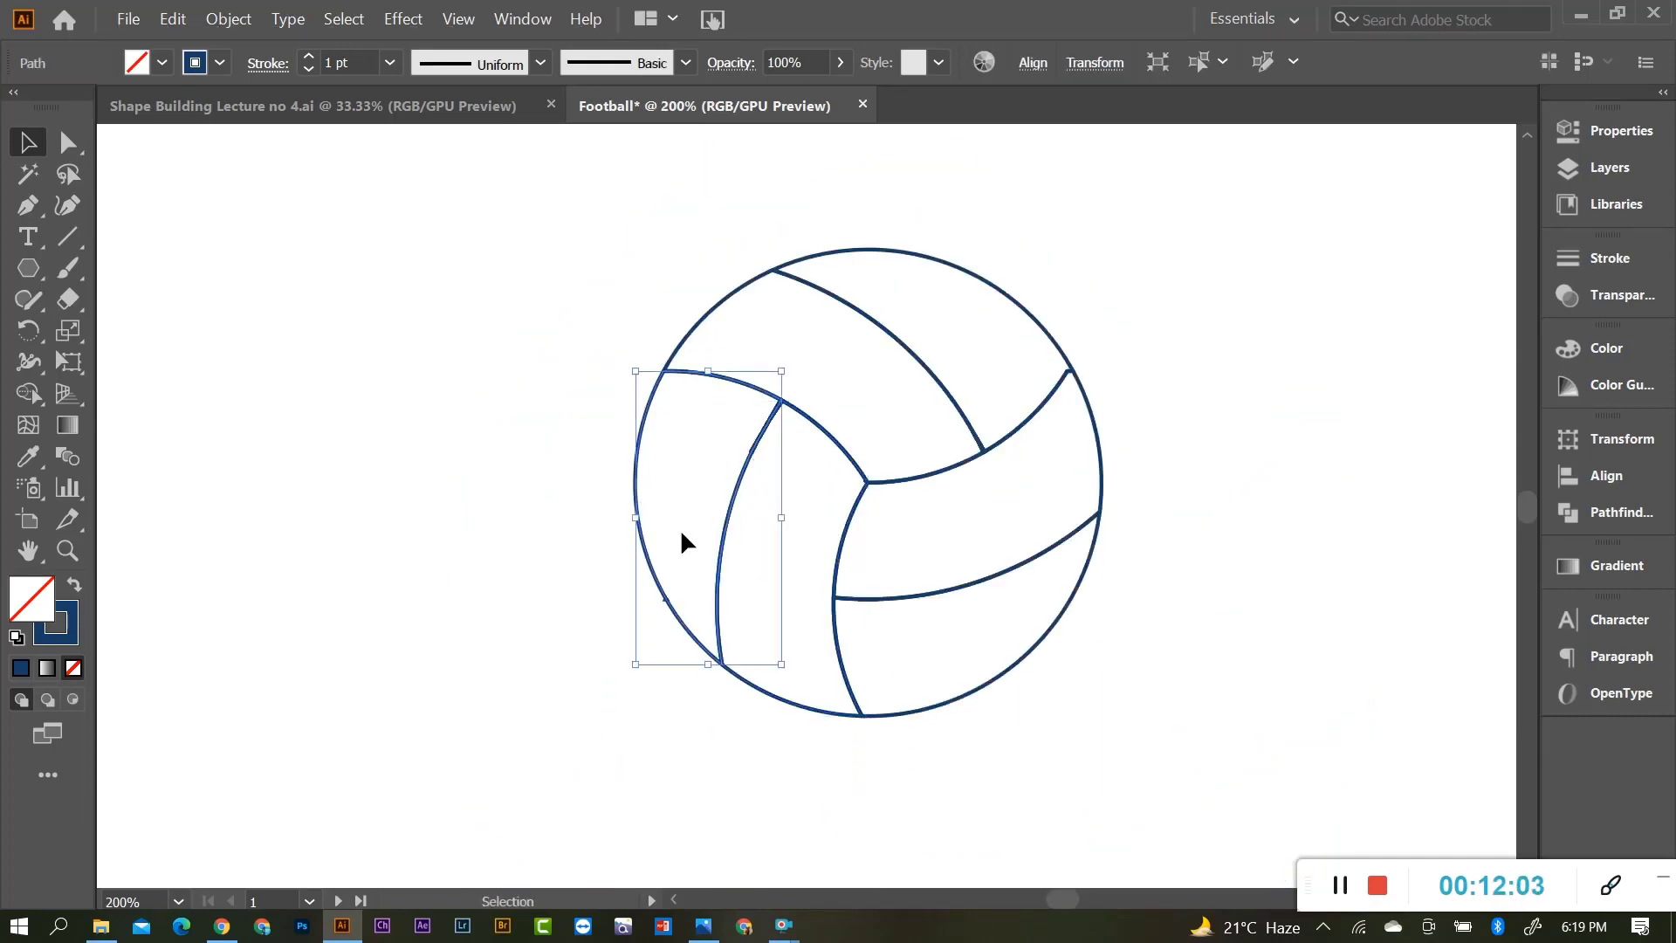
pyautogui.press('a')
pyautogui.moveTo(830, 753); pyautogui.dragTo(873, 726)
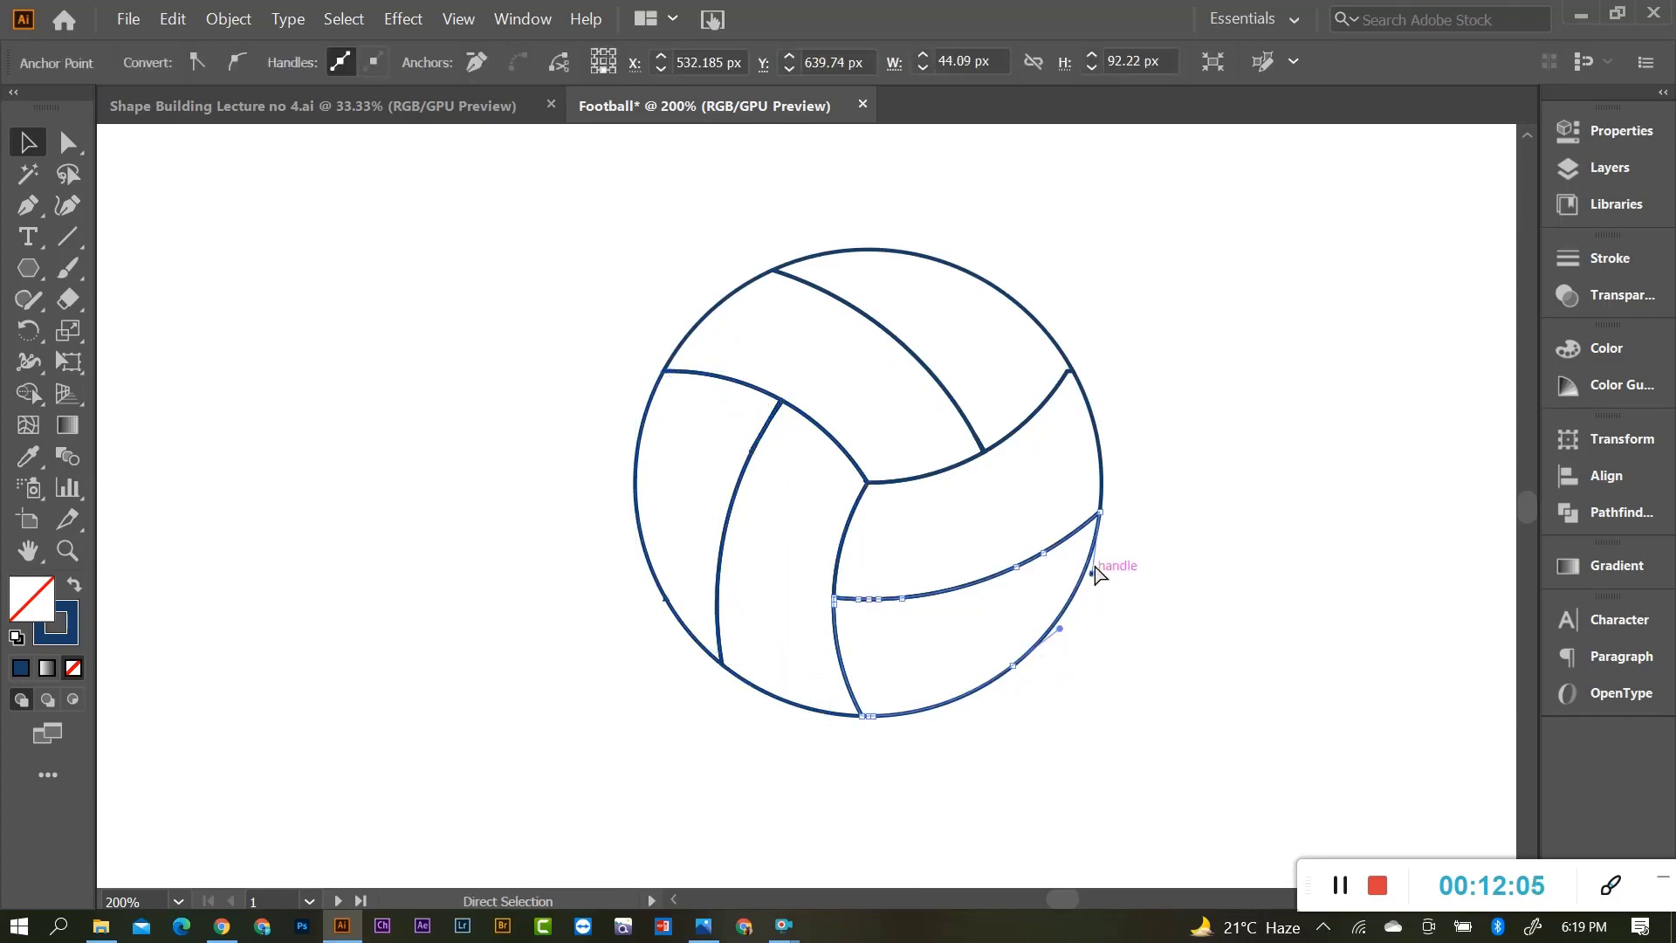
pyautogui.click(1081, 467)
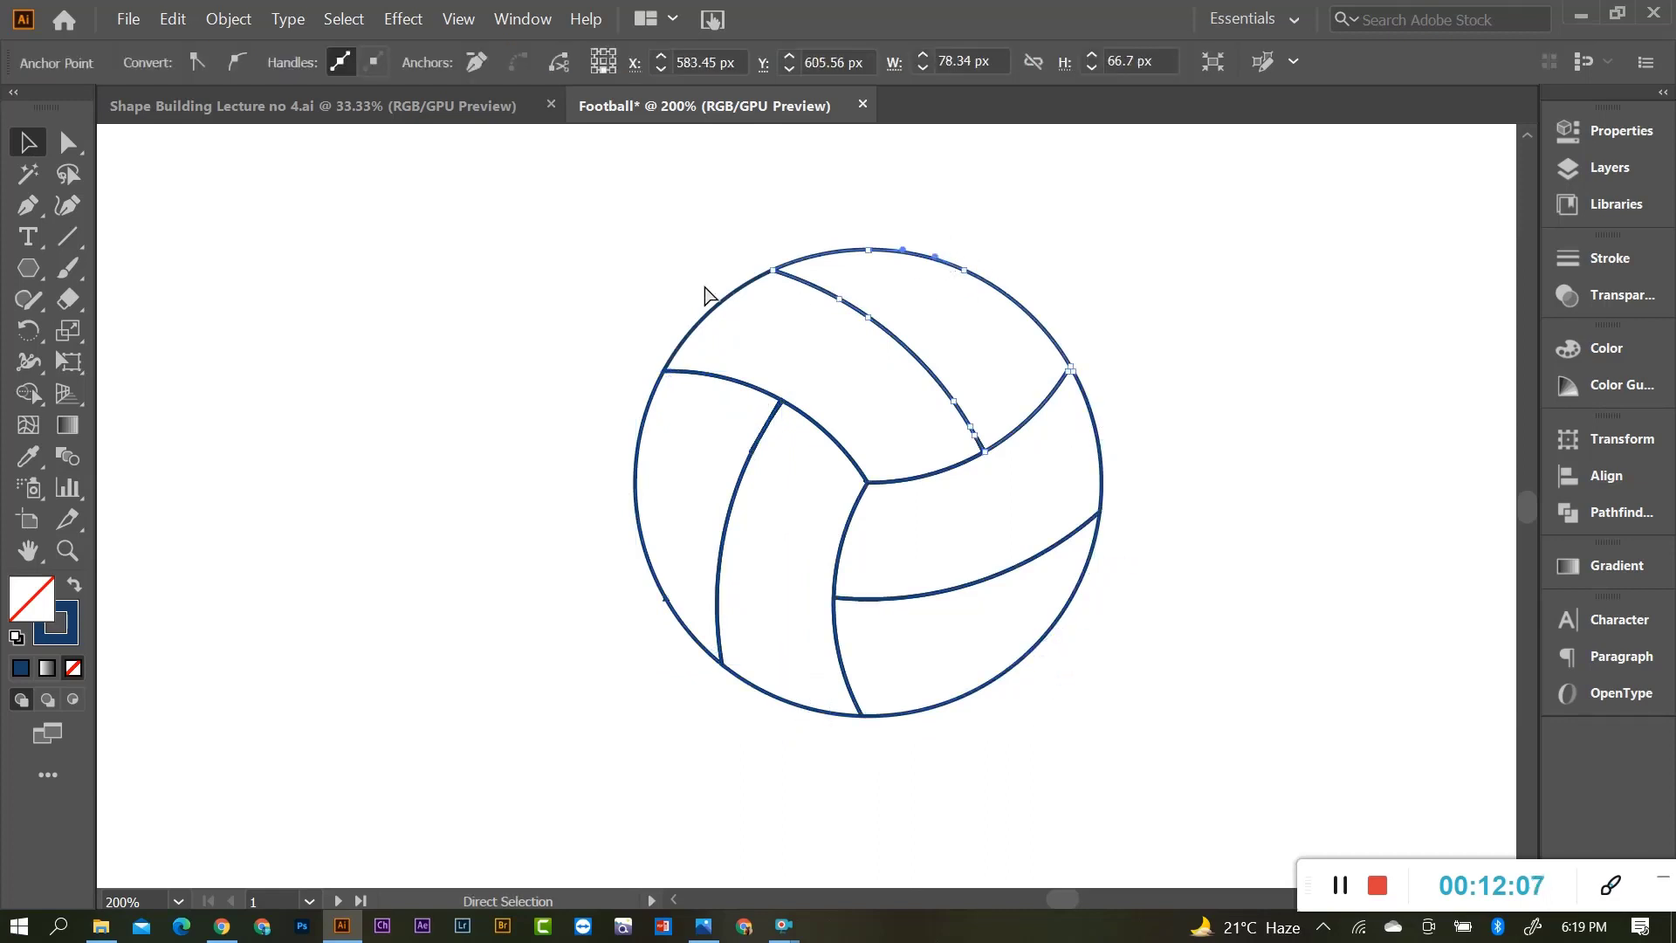
pyautogui.moveTo(909, 356); pyautogui.dragTo(595, 384)
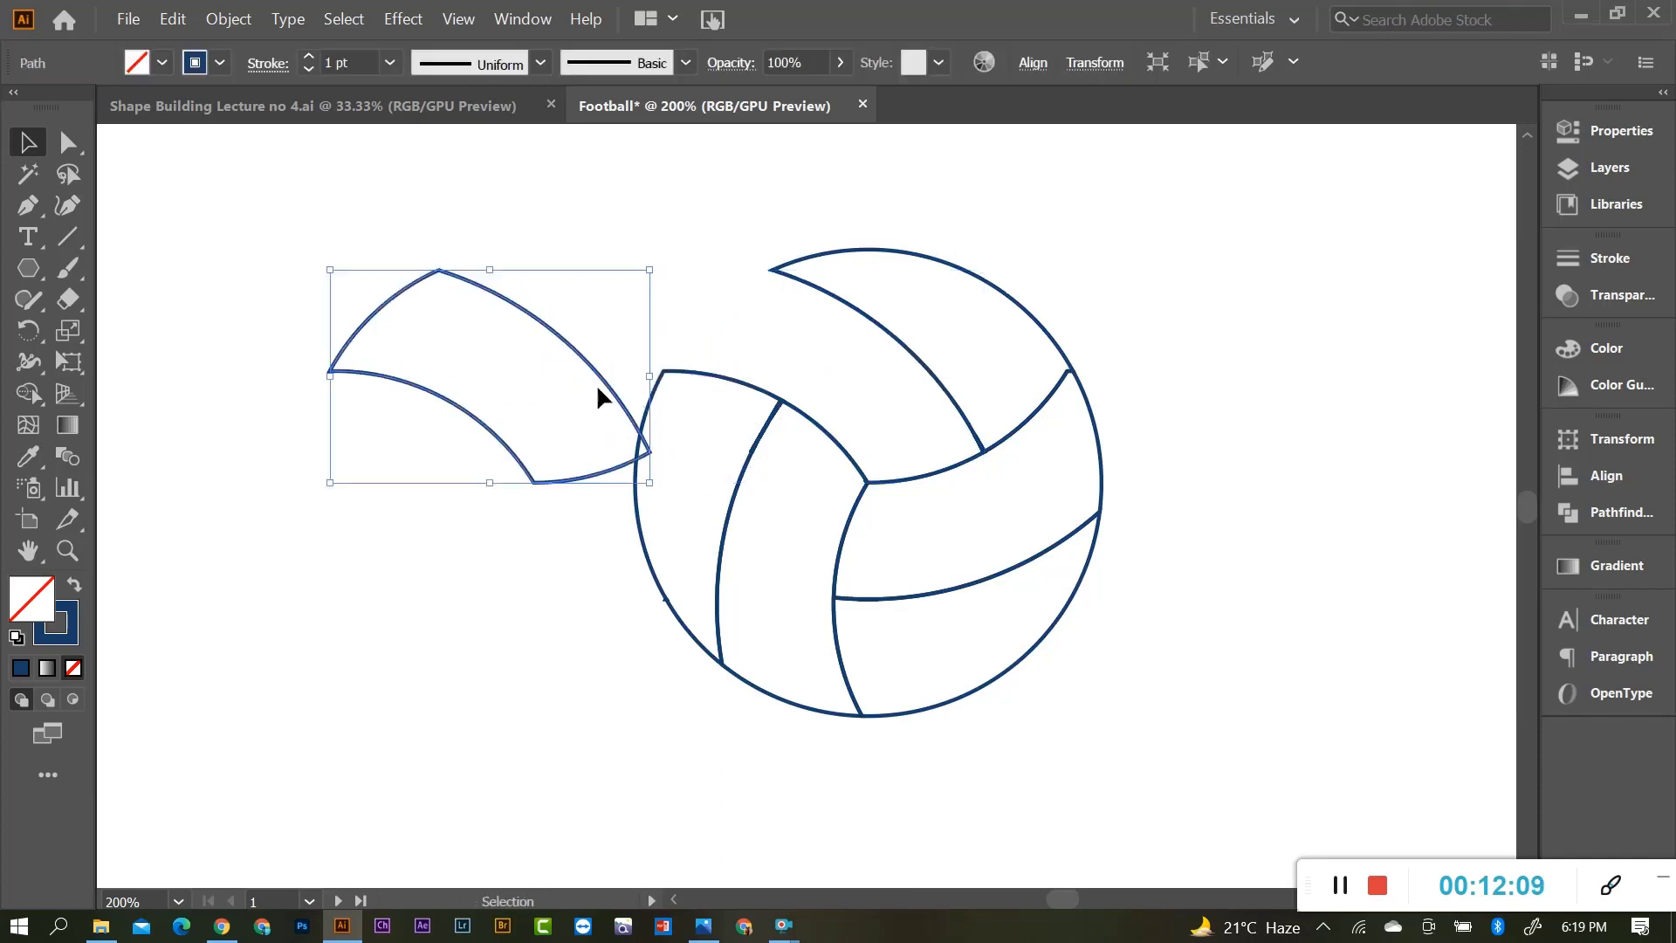
pyautogui.hotkey('ctrl', 'z')
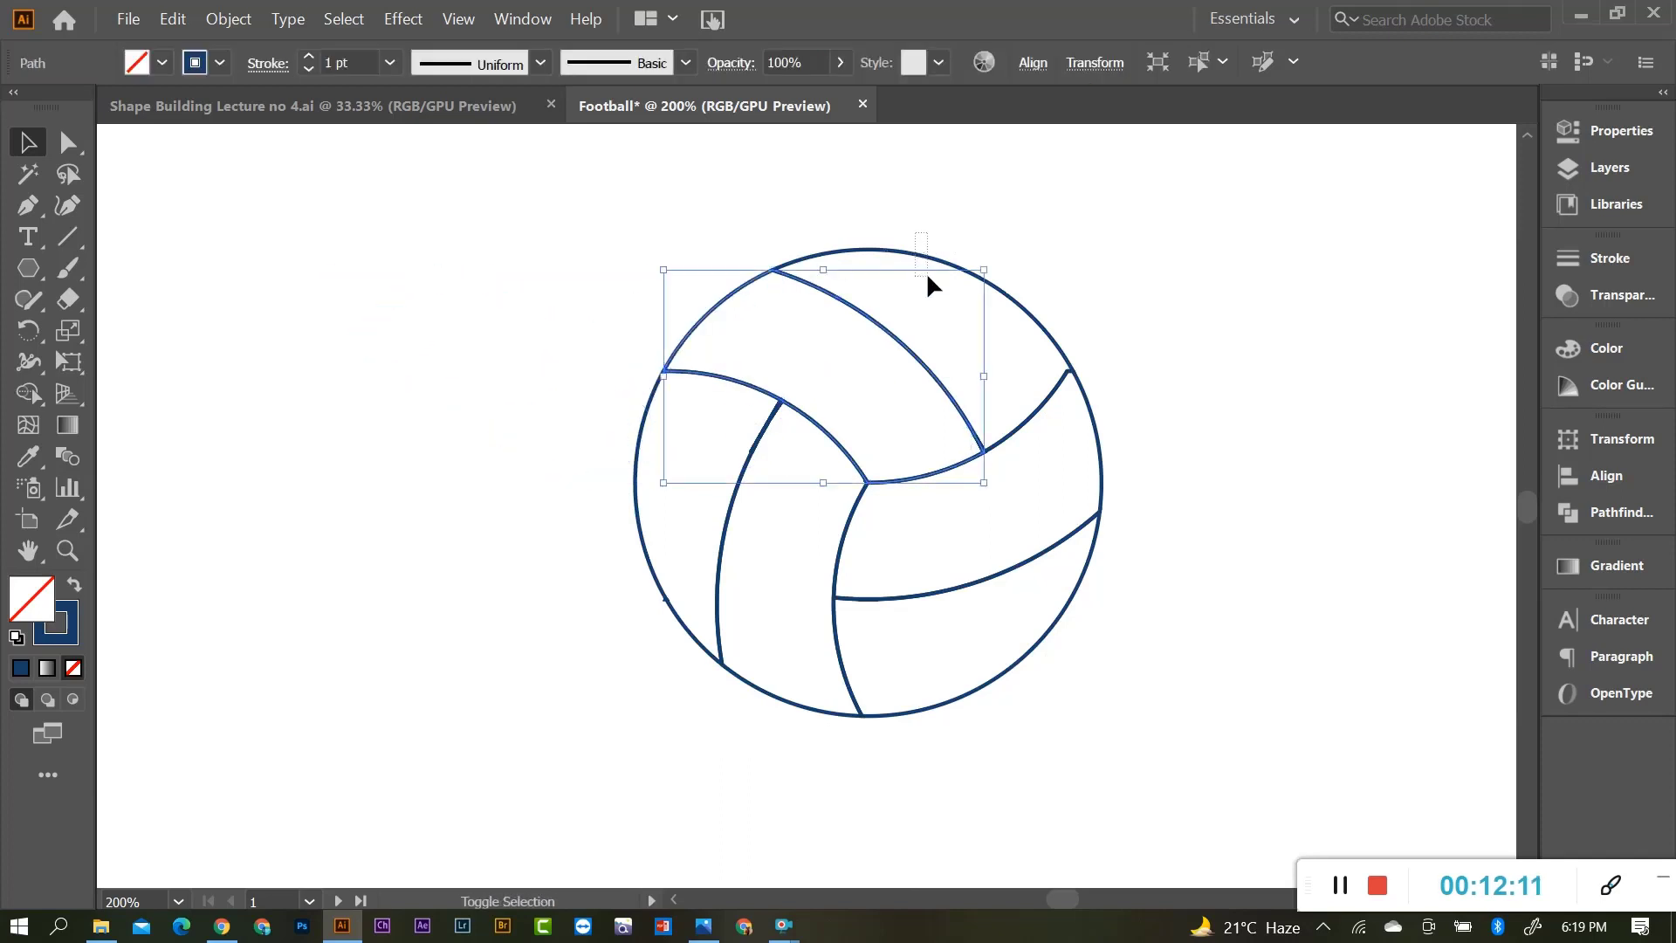
pyautogui.moveTo(927, 277); pyautogui.dragTo(1083, 513)
pyautogui.keyDown('shift'); pyautogui.click(1105, 510); pyautogui.keyUp('shift')
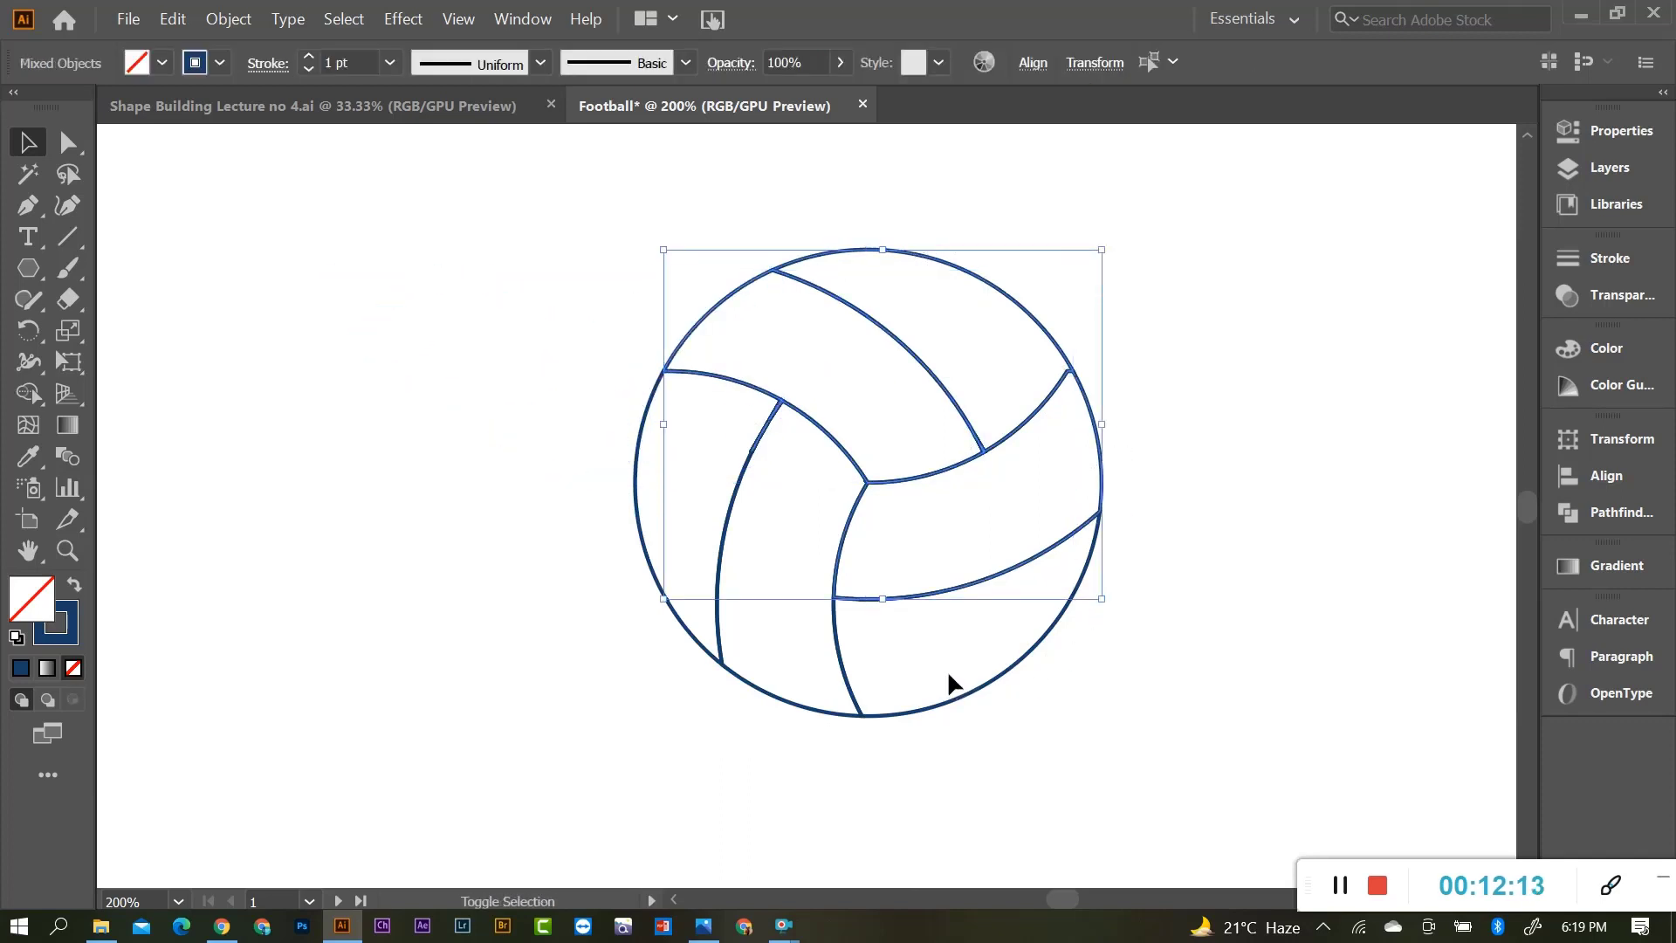
pyautogui.keyDown('shift'); pyautogui.click(945, 702); pyautogui.keyUp('shift')
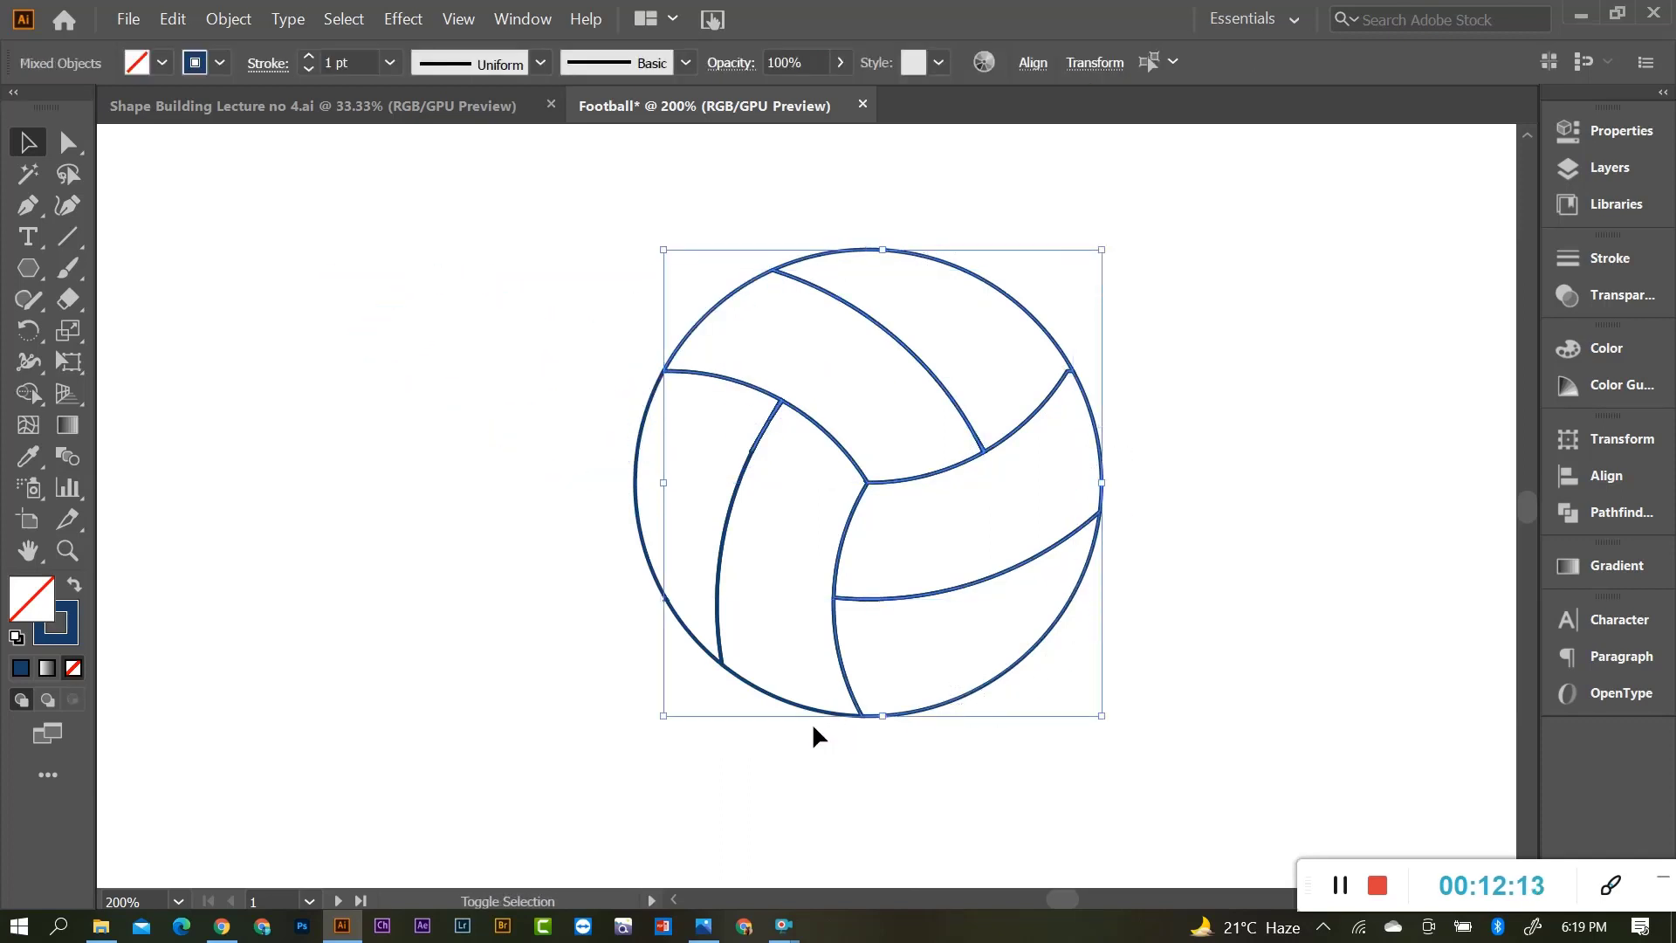
pyautogui.keyDown('shift'); pyautogui.click(636, 489); pyautogui.keyUp('shift')
pyautogui.moveTo(751, 392); pyautogui.dragTo(247, 426)
pyautogui.moveTo(791, 626); pyautogui.dragTo(1045, 657)
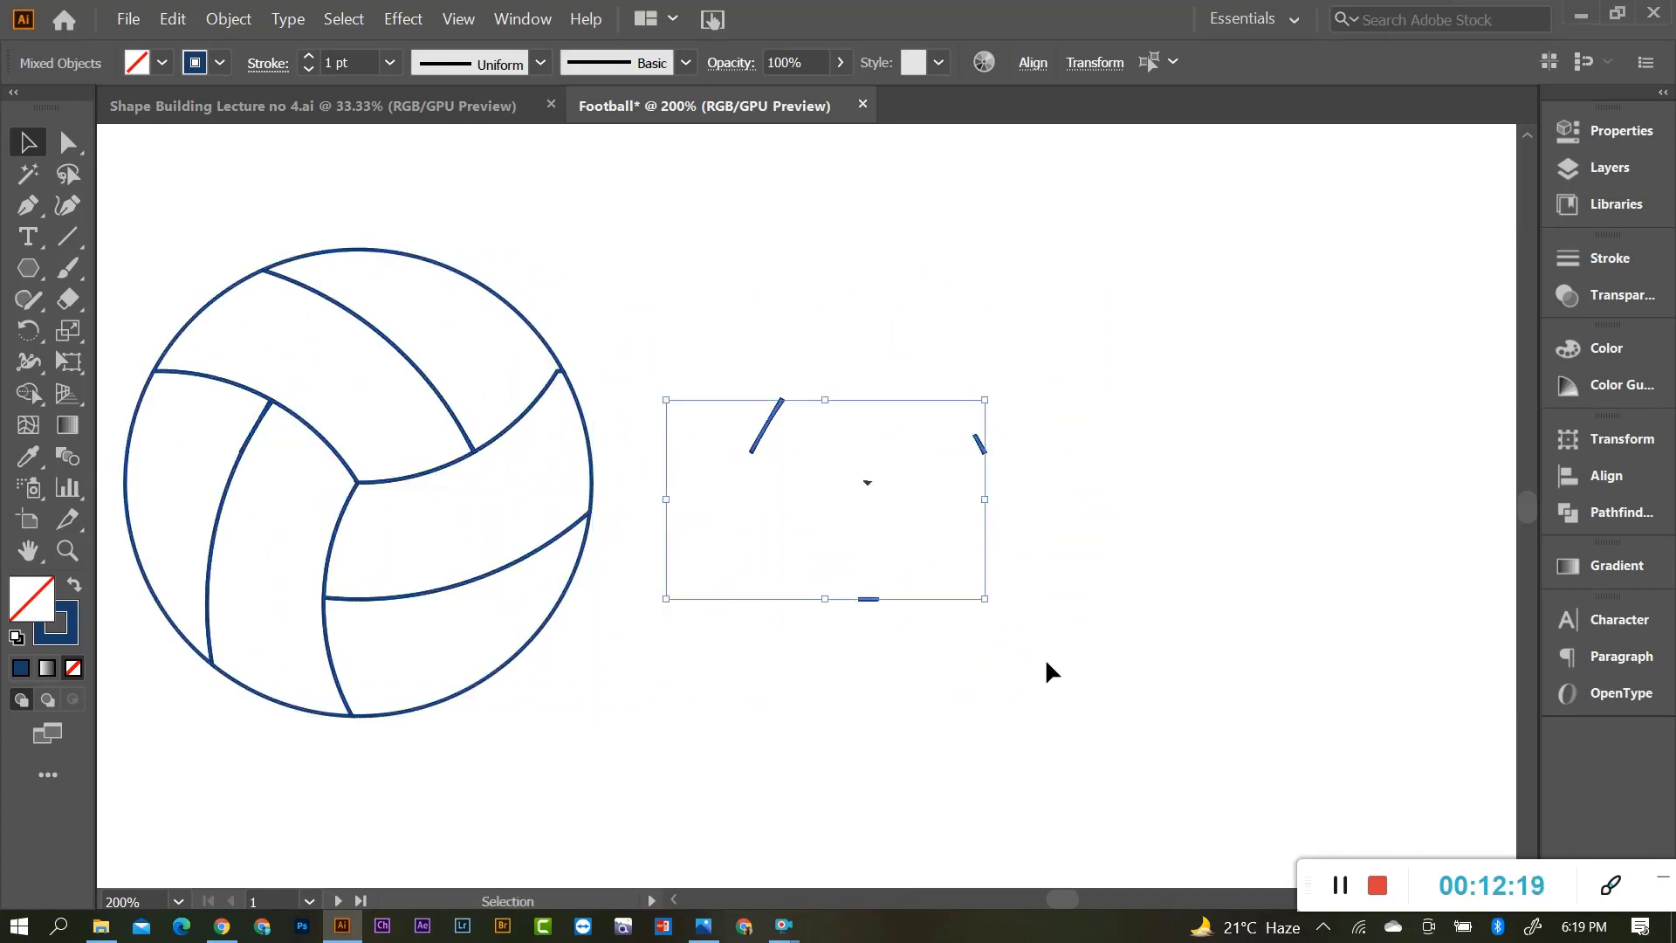
pyautogui.press('Delete')
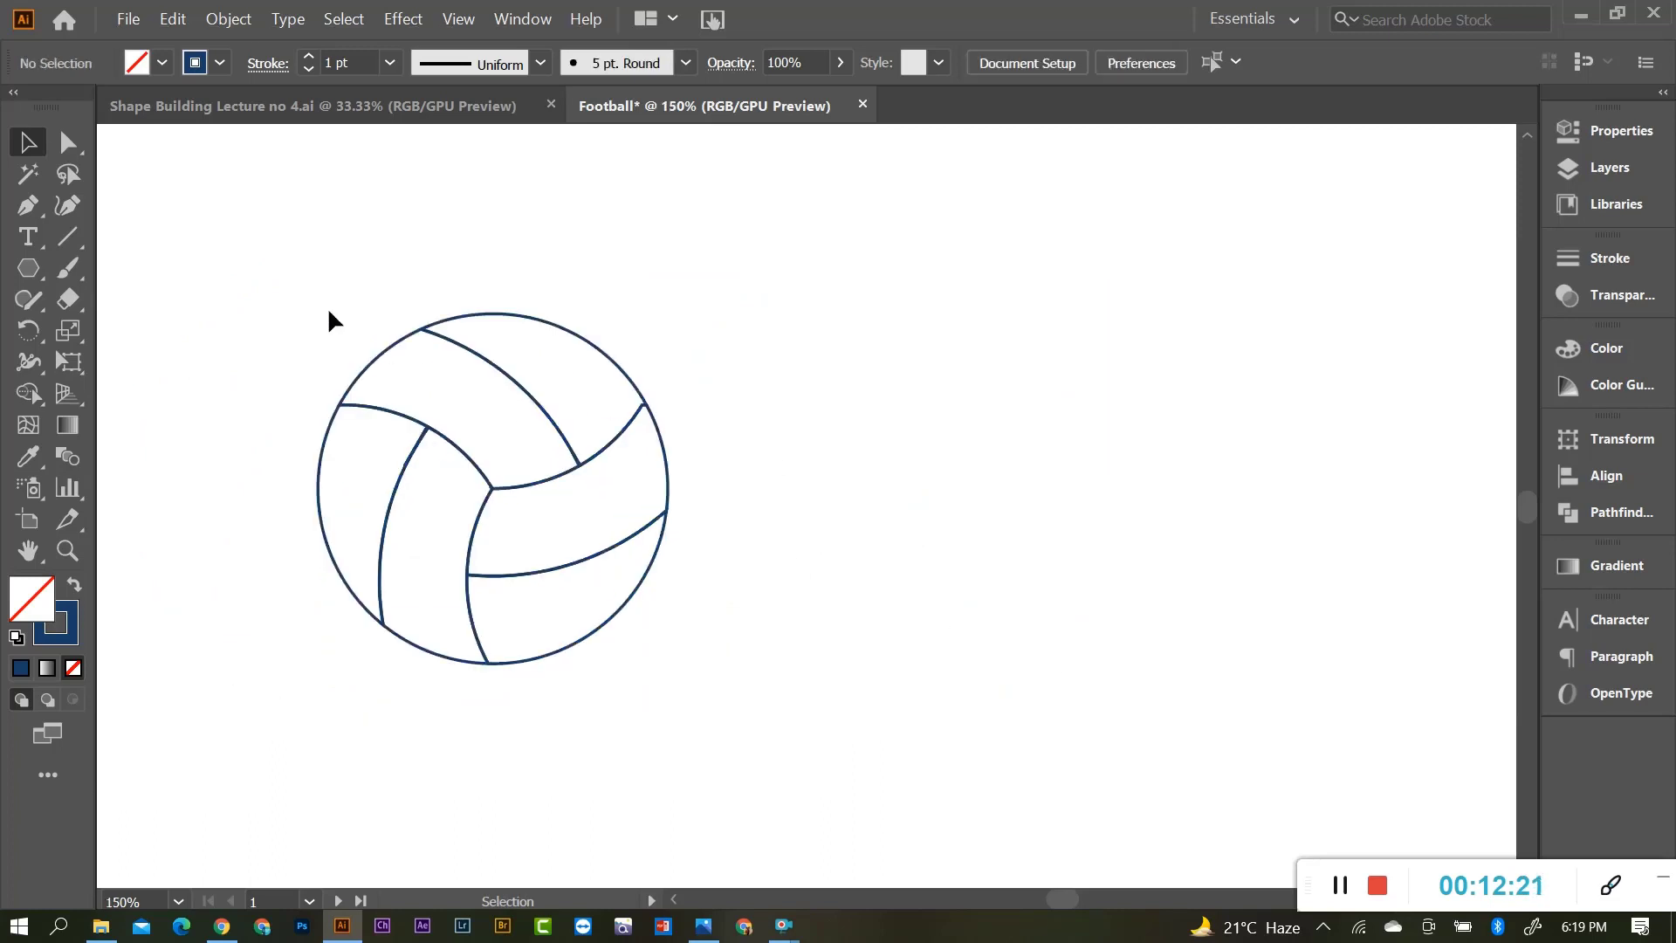
# Place the cleaned volleyball below the construction diagrams.
pyautogui.moveTo(329, 312); pyautogui.dragTo(654, 720)
pyautogui.scroll(-3, 723, 621)
pyautogui.moveTo(673, 583); pyautogui.dragTo(801, 583)
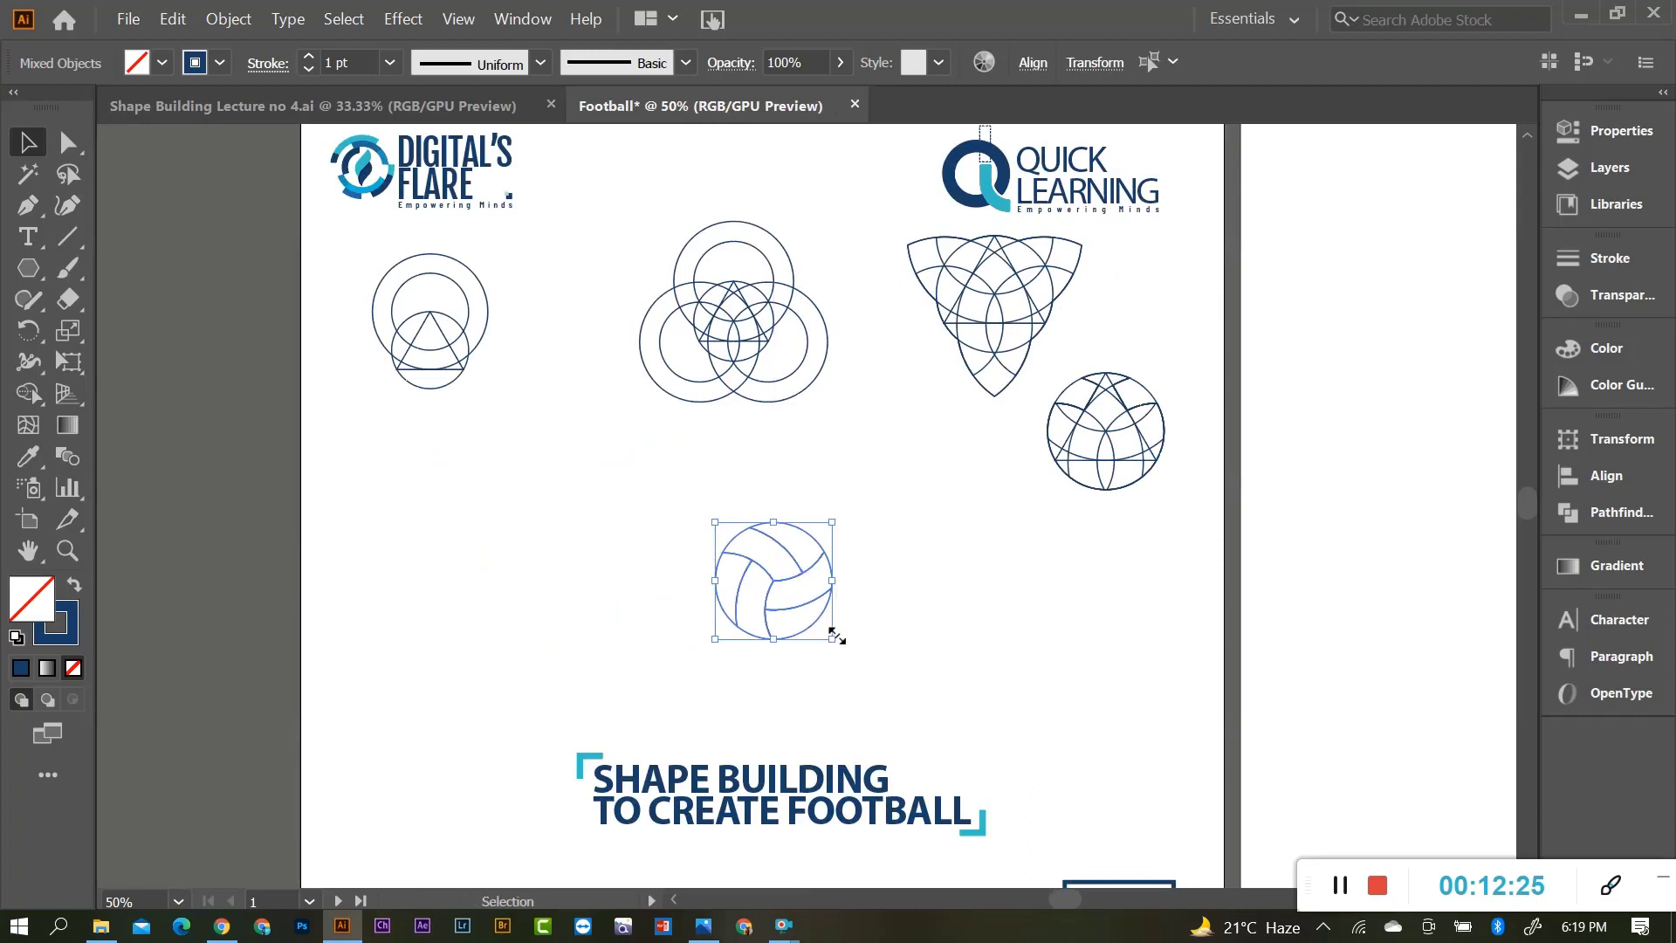
# Enlarge the ball slightly and nudge the first two diagrams toward a common row.
pyautogui.moveTo(834, 638); pyautogui.dragTo(887, 671)
pyautogui.click(906, 671)
pyautogui.scroll(1, 819, 614)
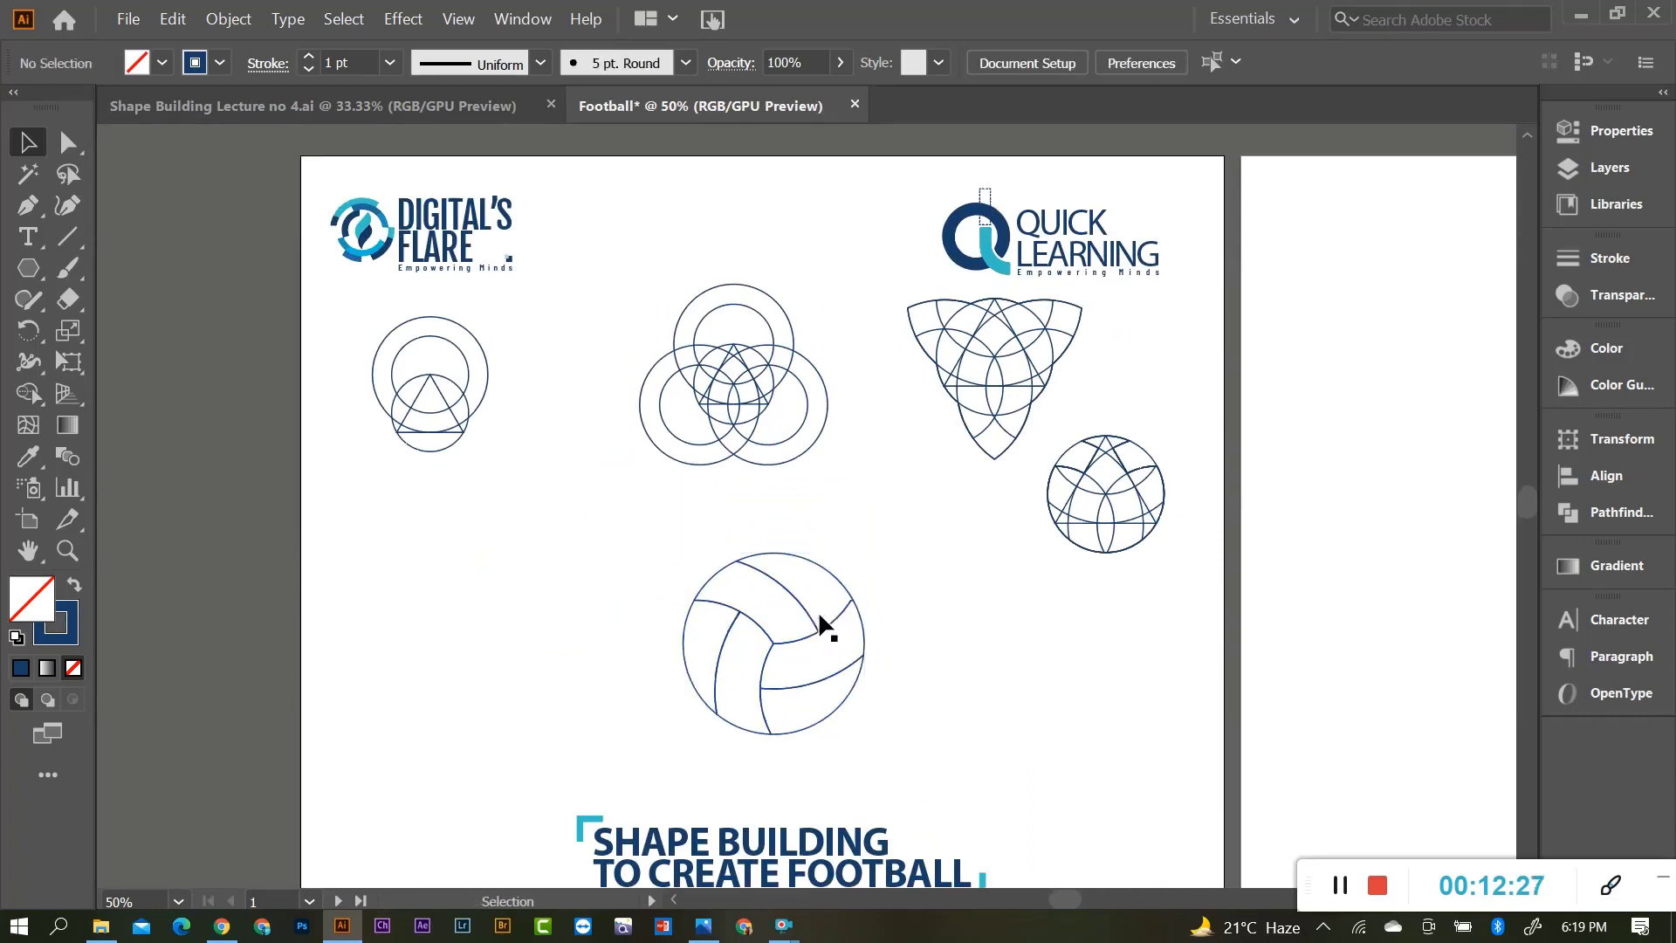
pyautogui.moveTo(856, 467); pyautogui.dragTo(852, 456)
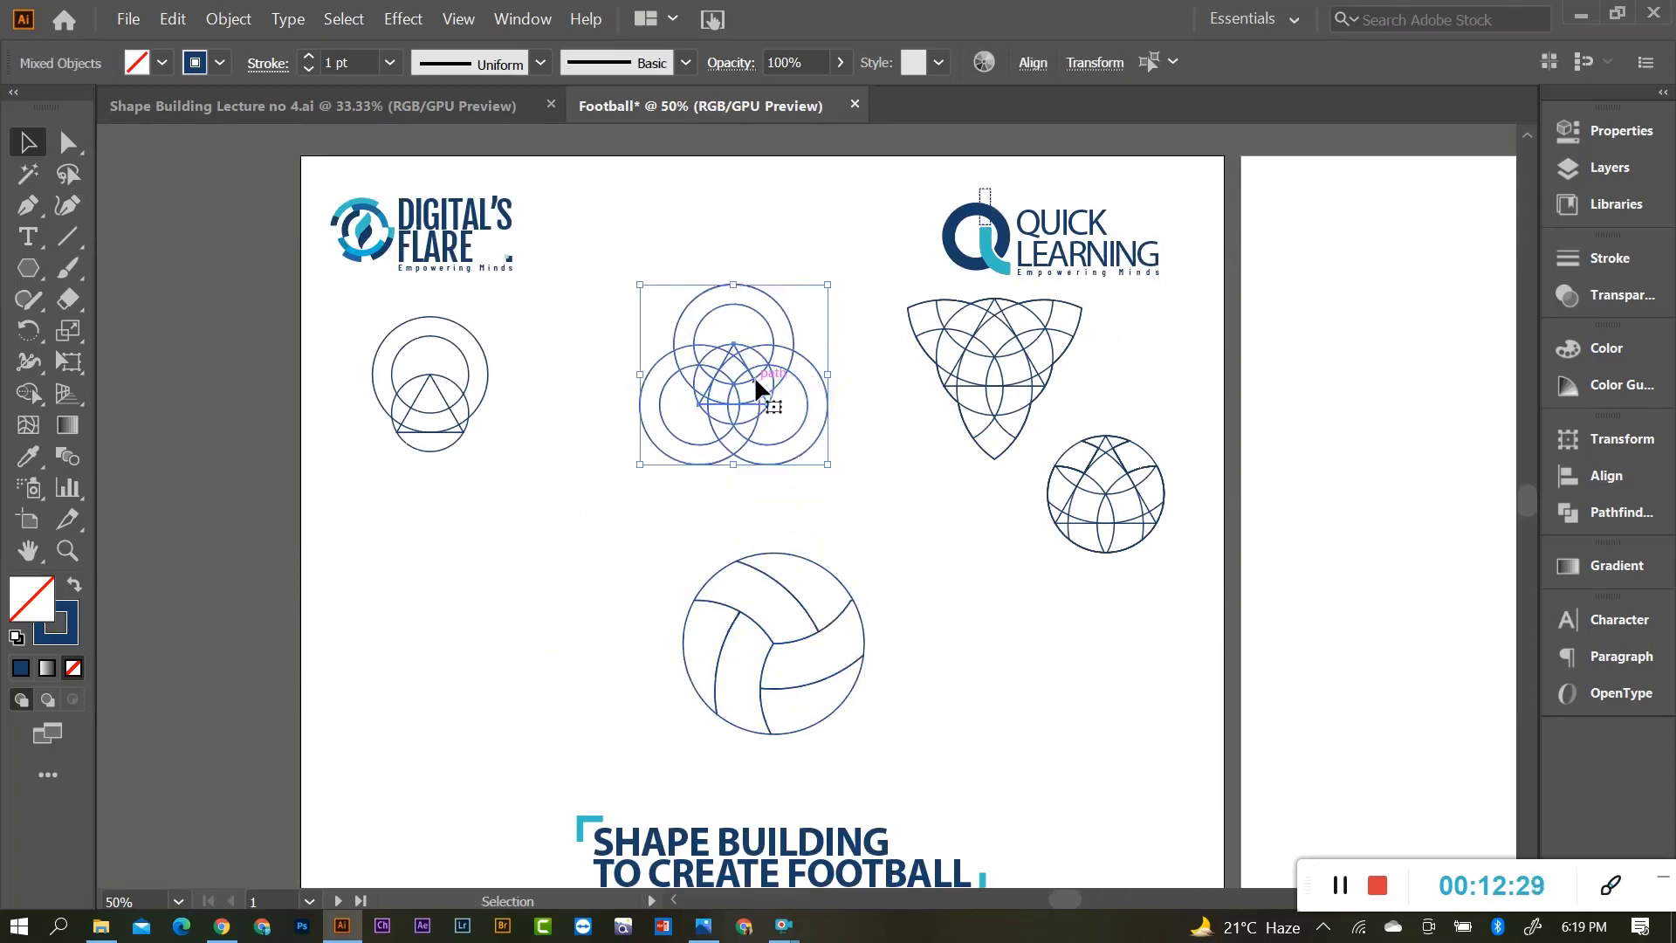
pyautogui.moveTo(758, 385)
pyautogui.mouseDown()
pyautogui.moveTo(768, 412)
pyautogui.moveTo(779, 398)
pyautogui.mouseUp()
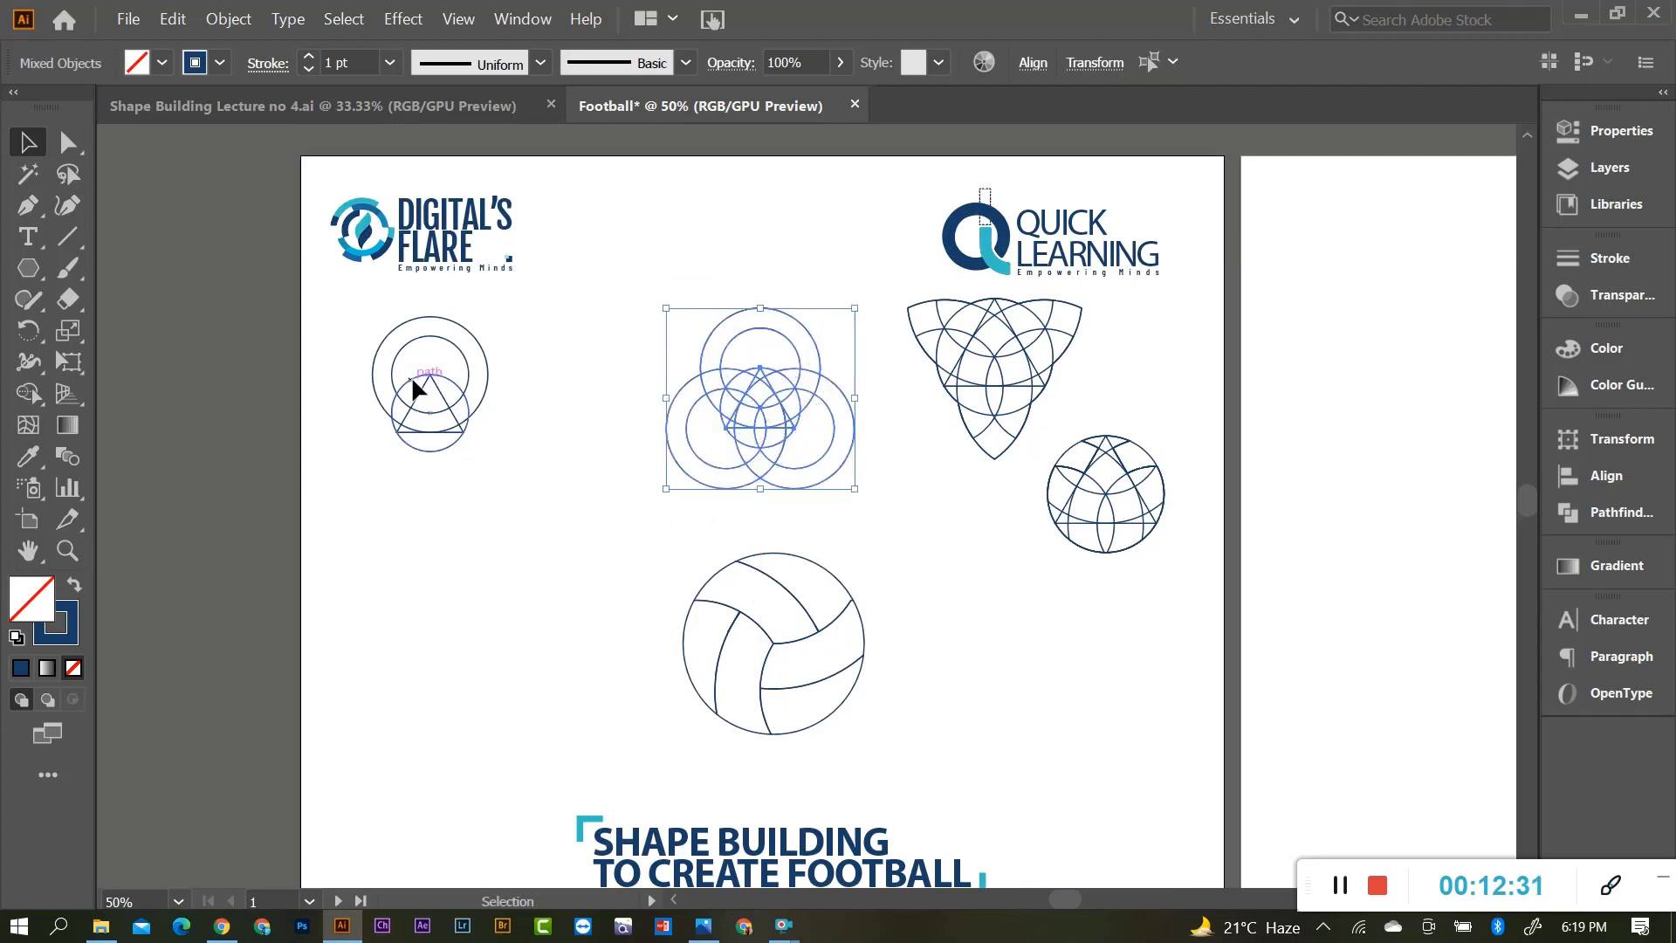
pyautogui.moveTo(445, 391); pyautogui.dragTo(524, 416)
# Shrink the three-pointed figure and overlapping-circles diagram and line them up in the row.
pyautogui.scroll(1, 834, 599)
pyautogui.scroll(1, 817, 532)
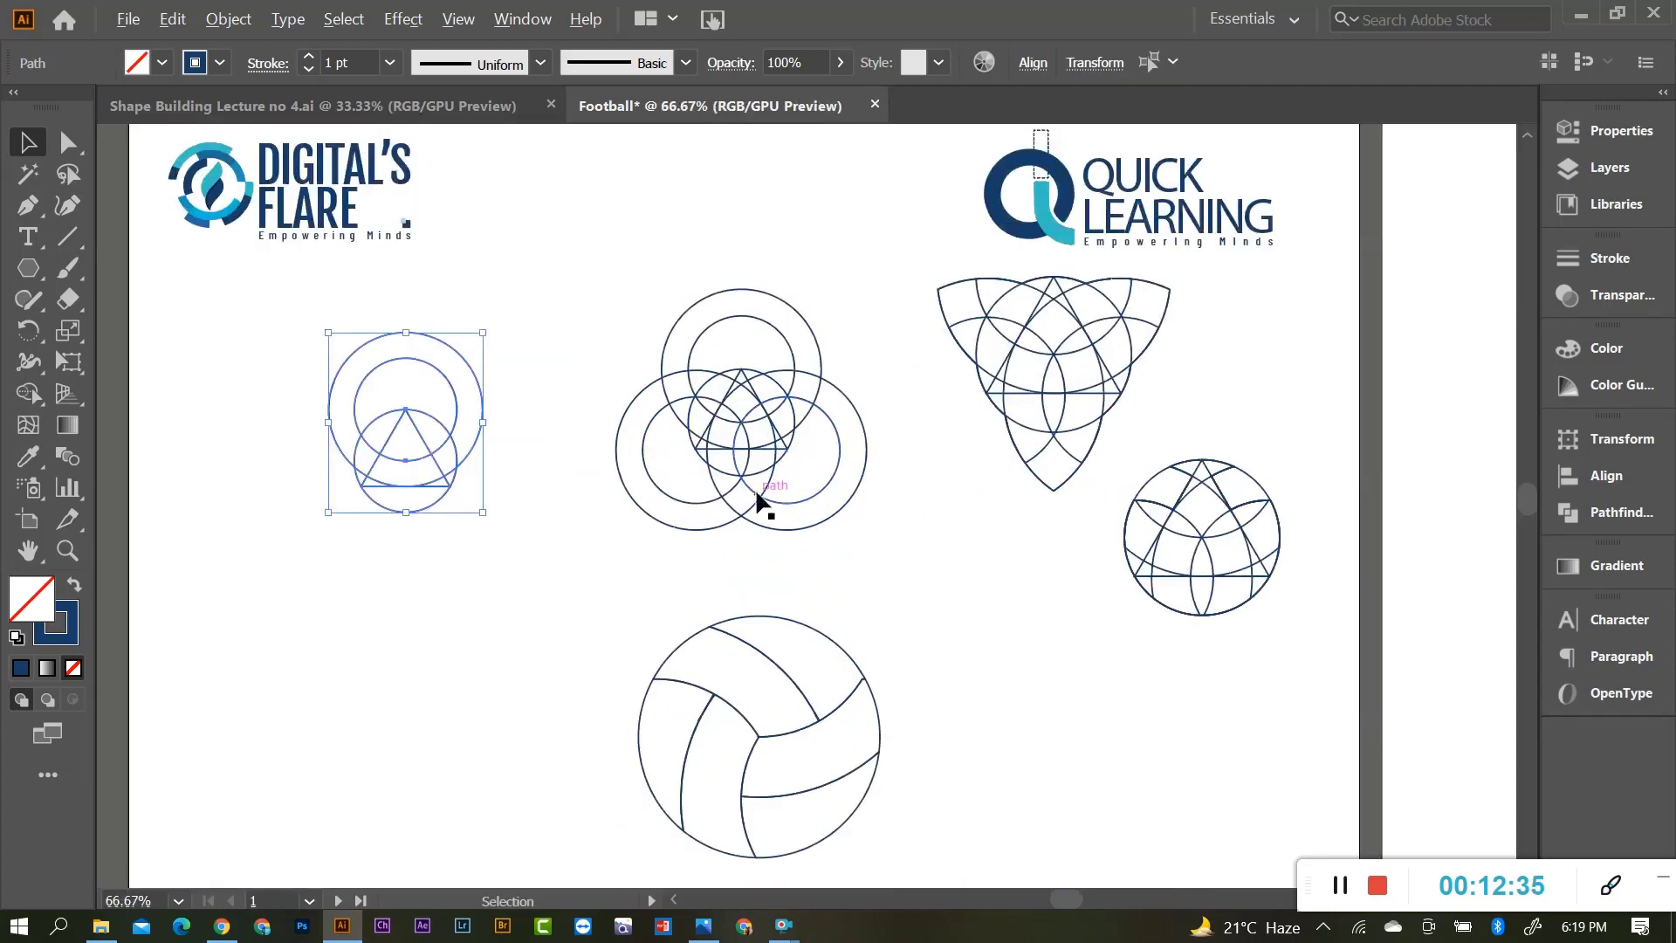
pyautogui.moveTo(1146, 482); pyautogui.dragTo(1144, 470)
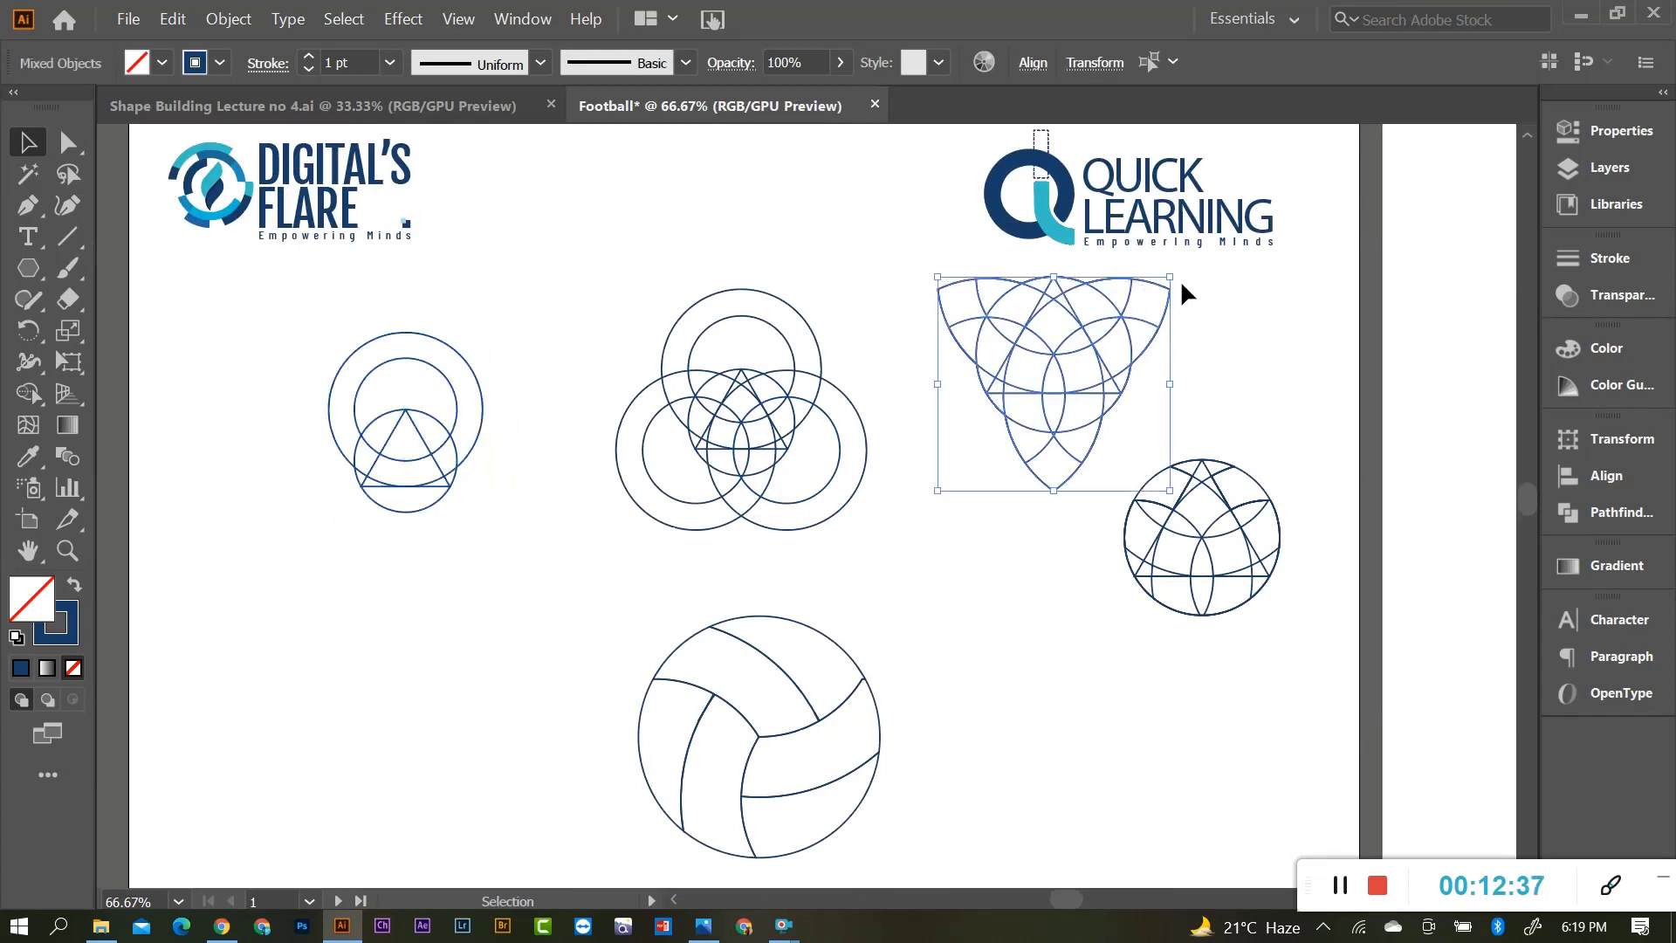
pyautogui.moveTo(1171, 277); pyautogui.dragTo(1157, 289)
pyautogui.moveTo(1056, 366); pyautogui.dragTo(1007, 413)
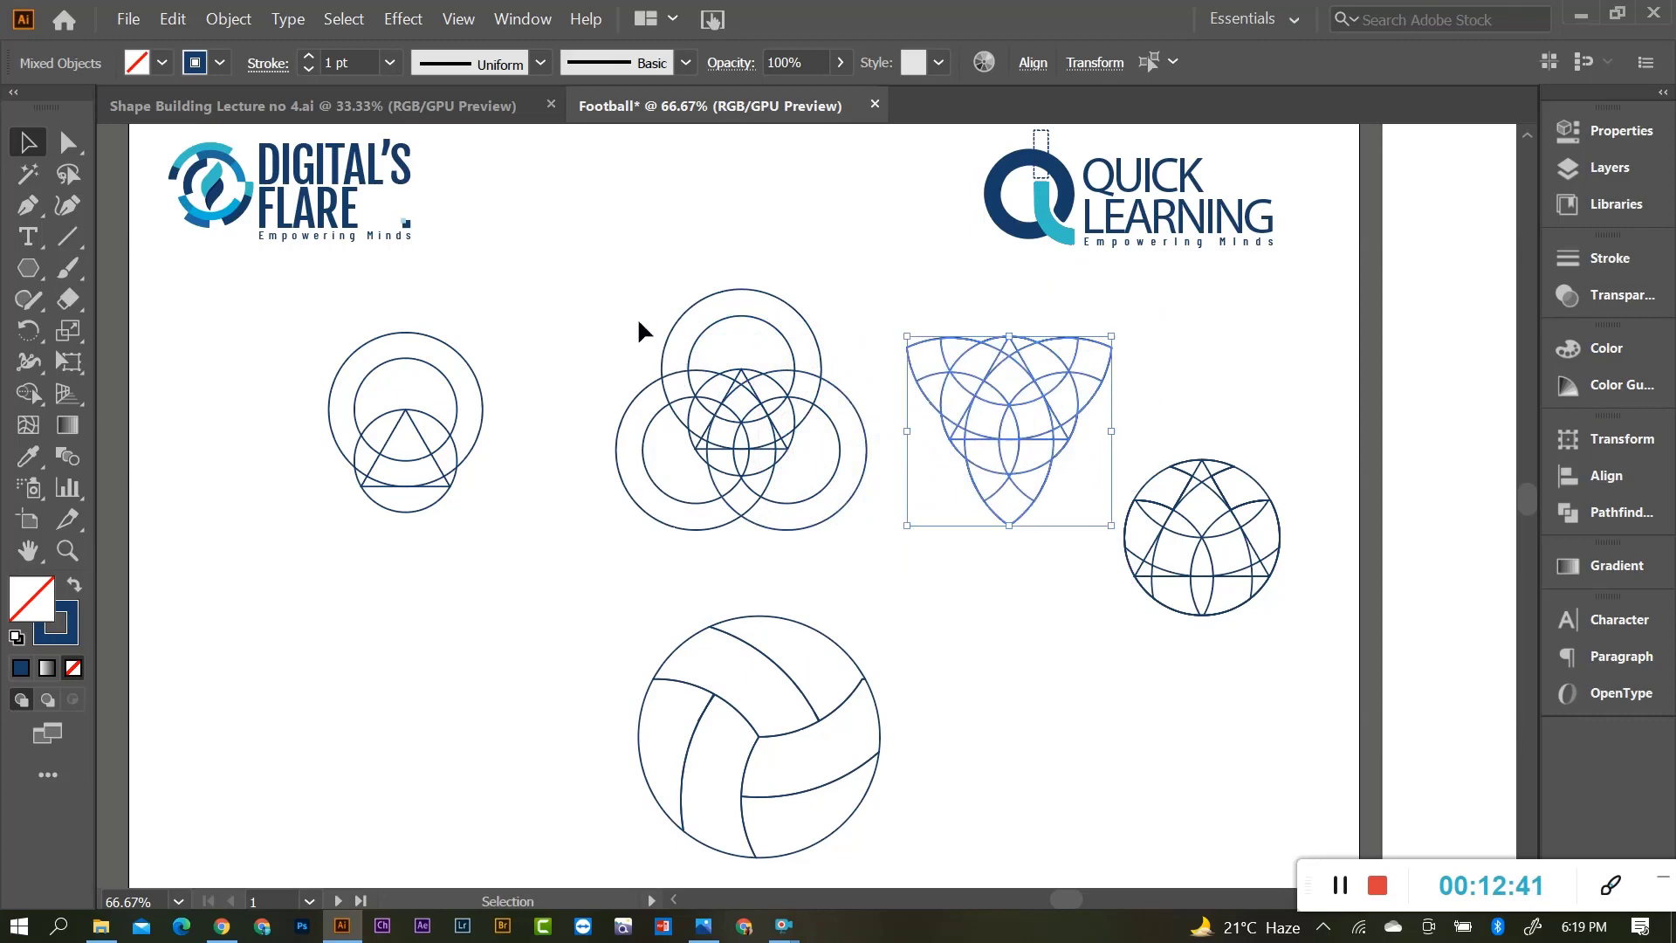
pyautogui.click(811, 432)
pyautogui.moveTo(865, 286); pyautogui.dragTo(827, 328)
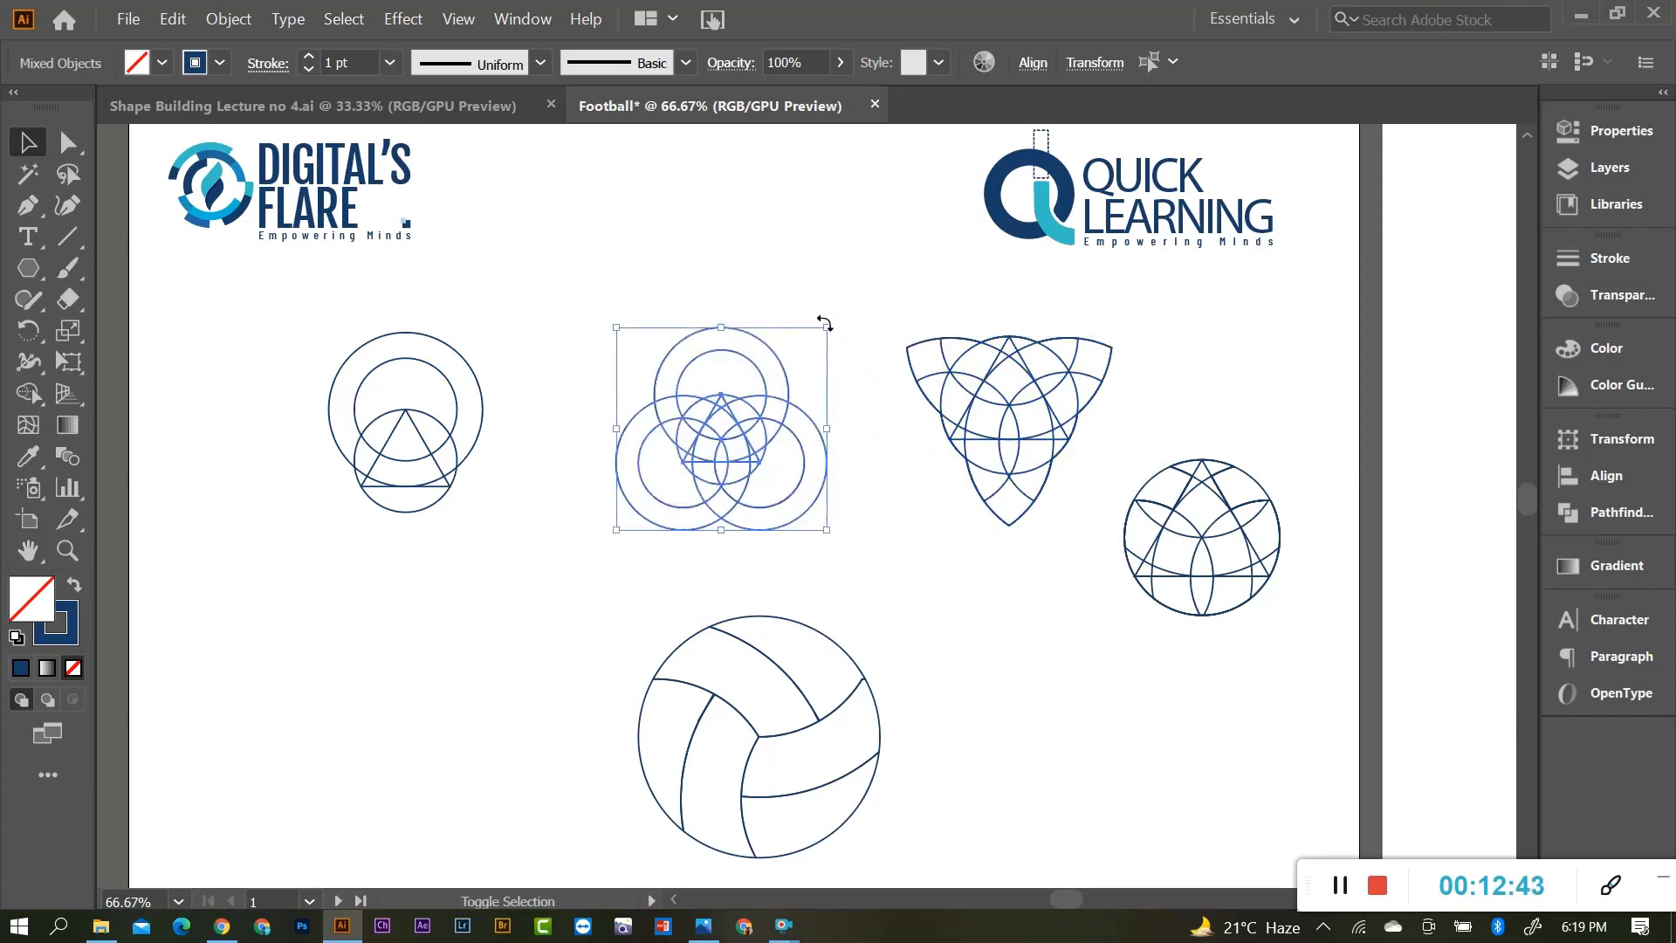
pyautogui.moveTo(744, 414); pyautogui.dragTo(682, 403)
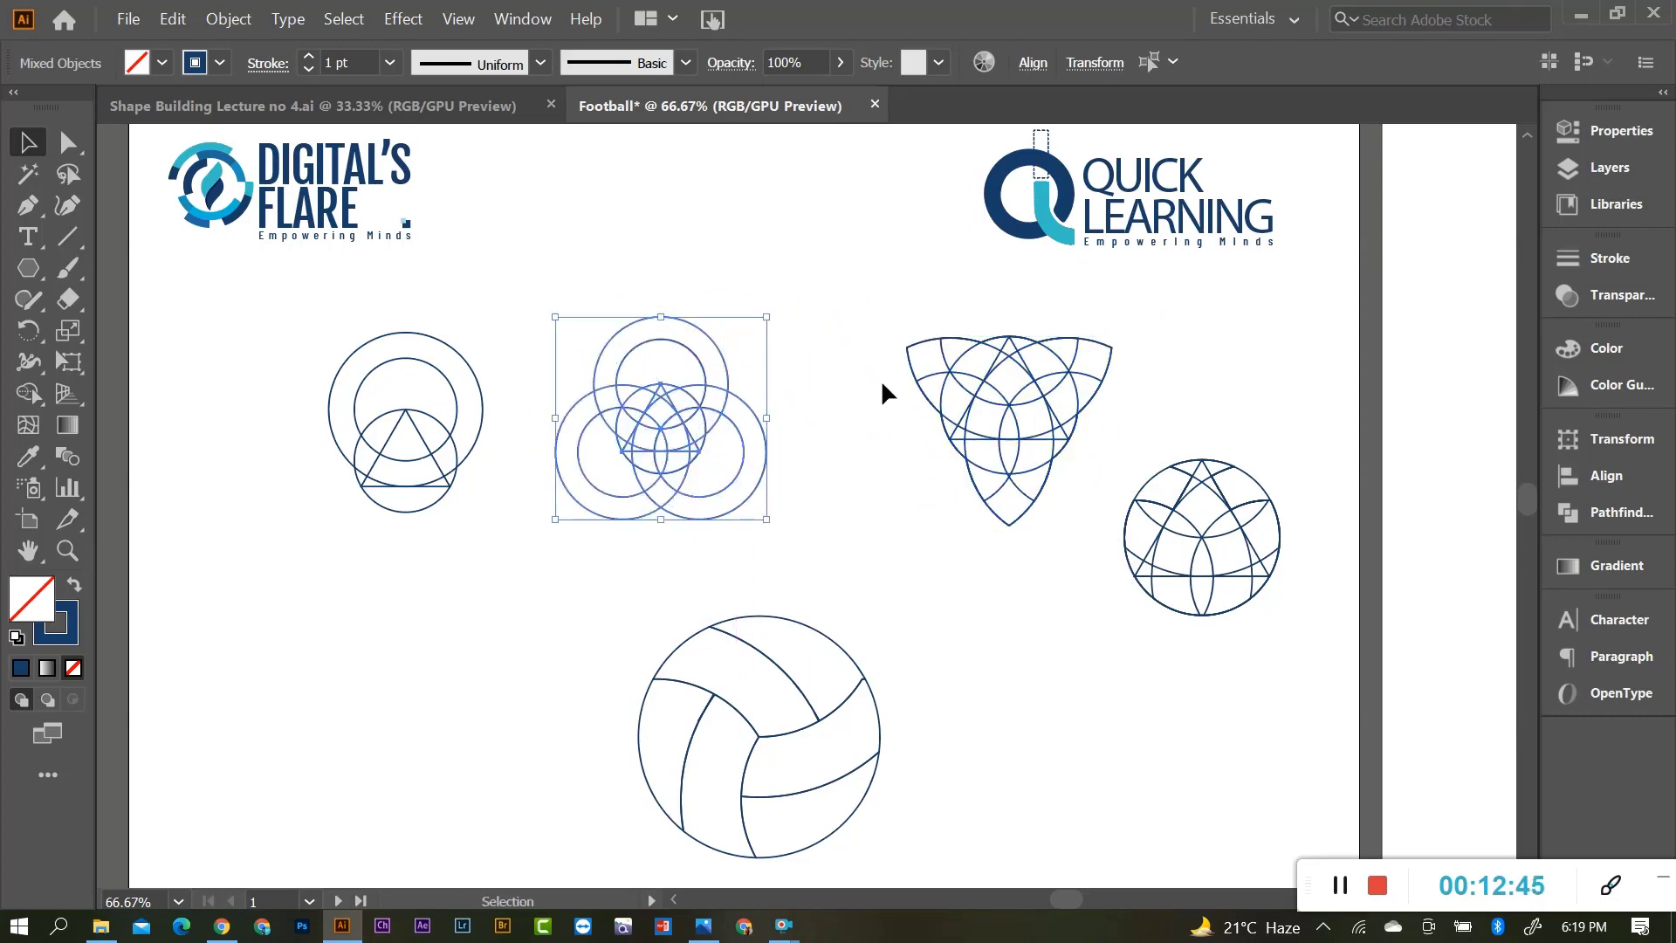
pyautogui.click(1023, 421)
pyautogui.moveTo(1023, 421); pyautogui.dragTo(911, 423)
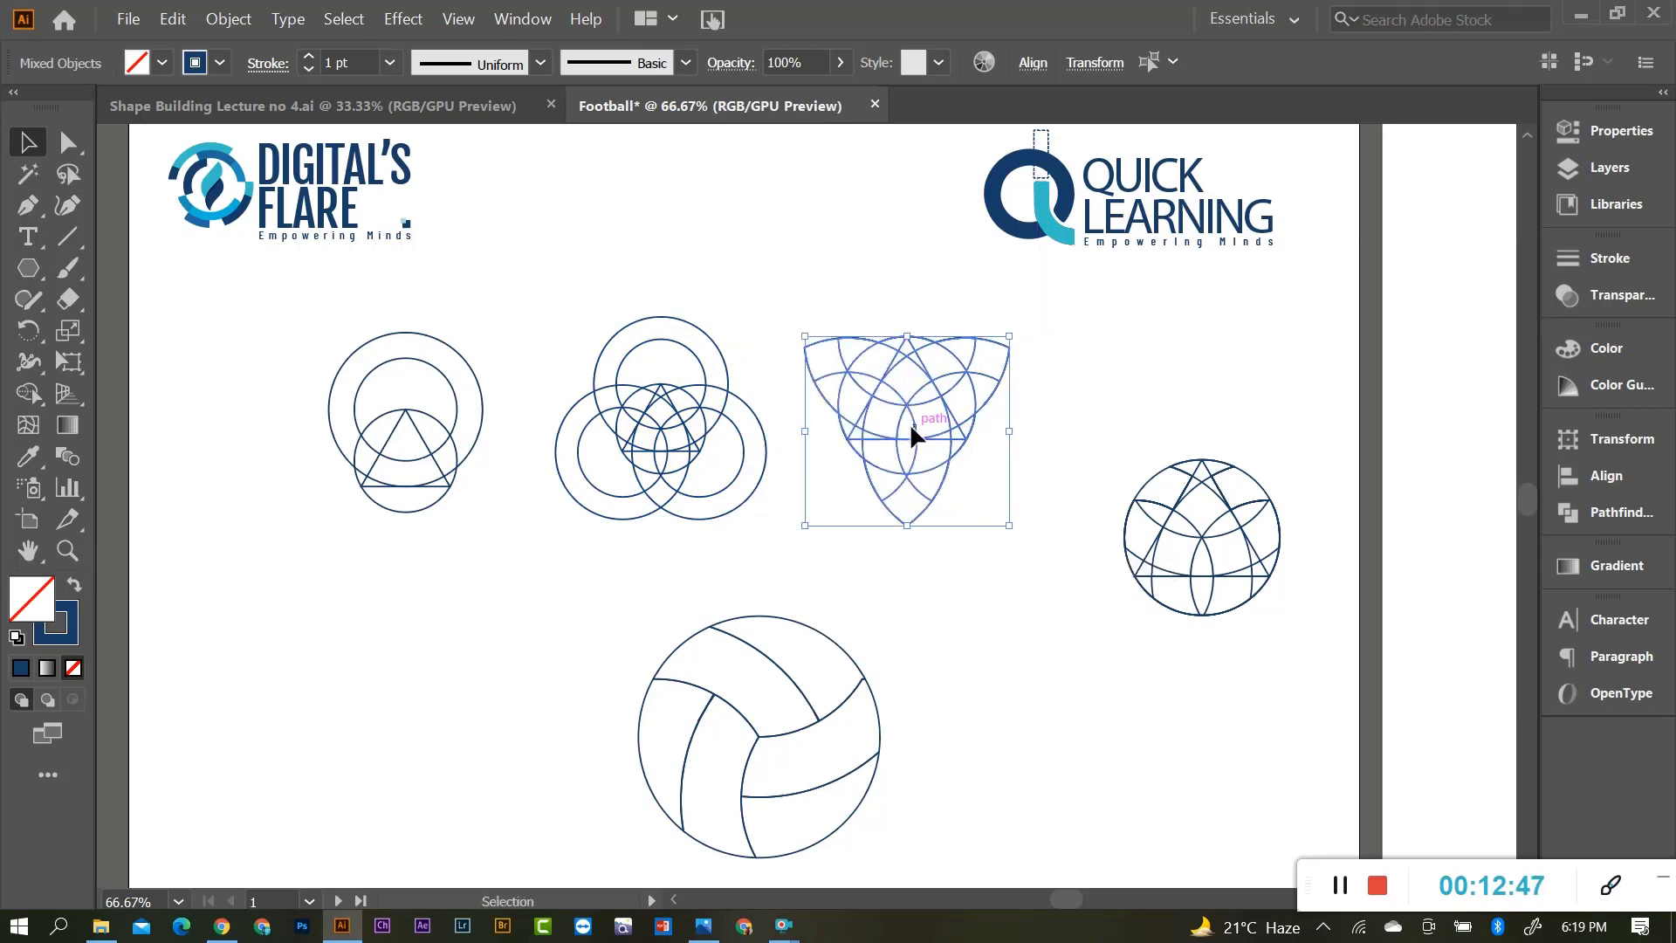
# Move the round fourth diagram into the row and centre all four slightly left.
pyautogui.click(1268, 599)
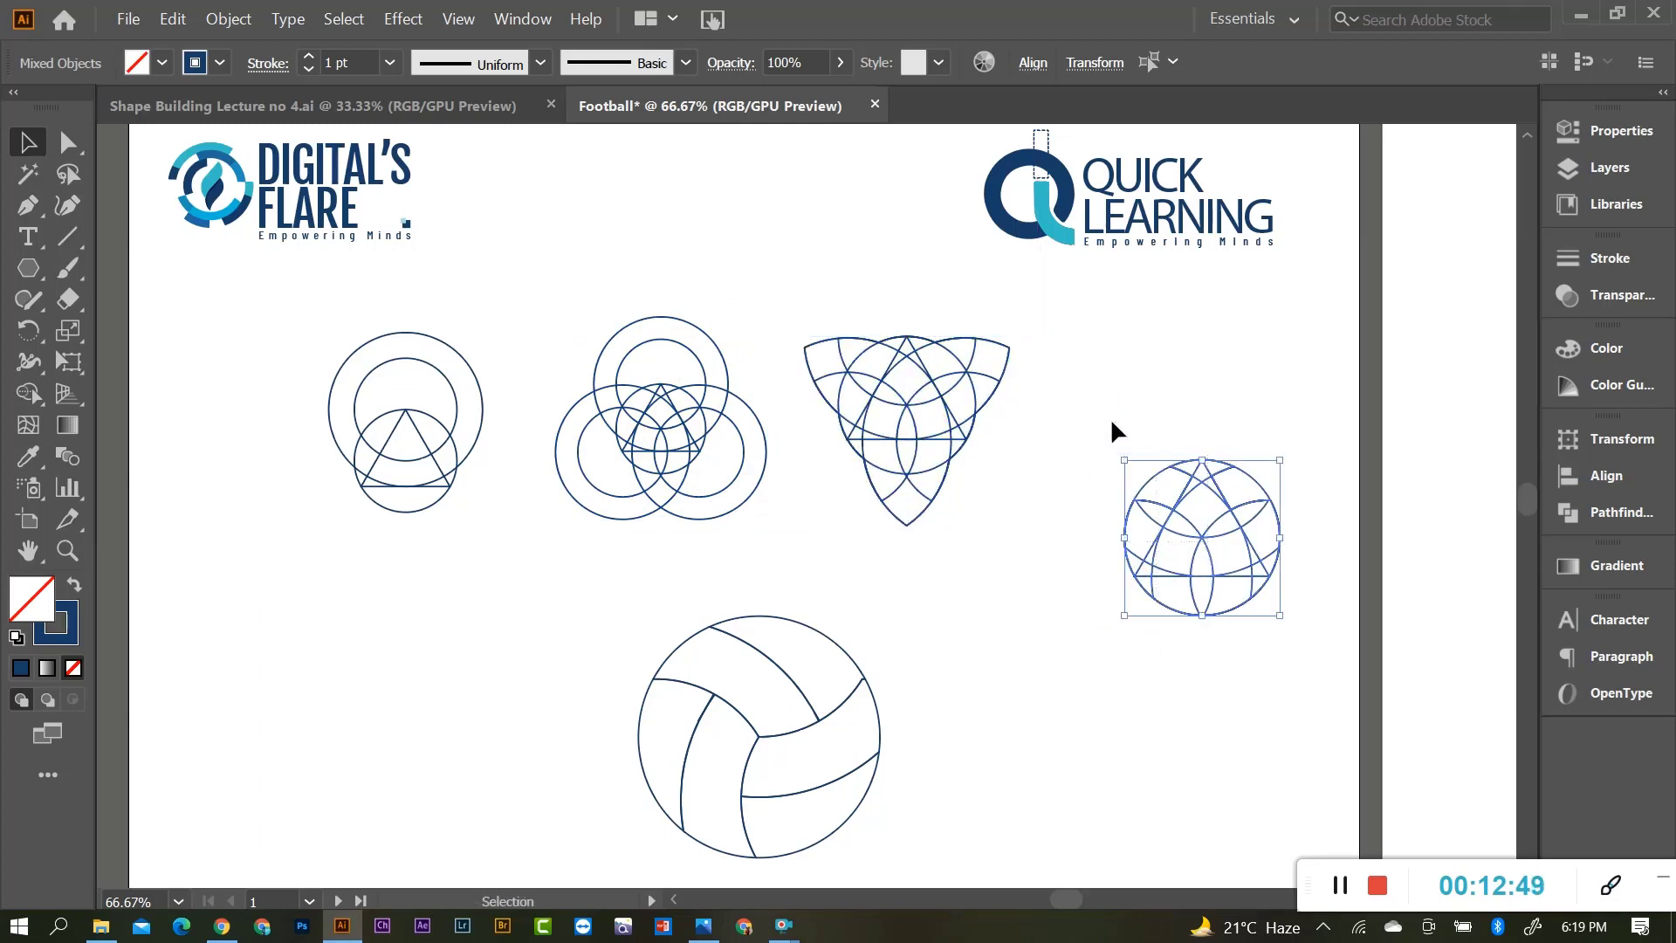
pyautogui.moveTo(1097, 420); pyautogui.dragTo(1301, 648)
pyautogui.moveTo(1206, 532); pyautogui.dragTo(1119, 422)
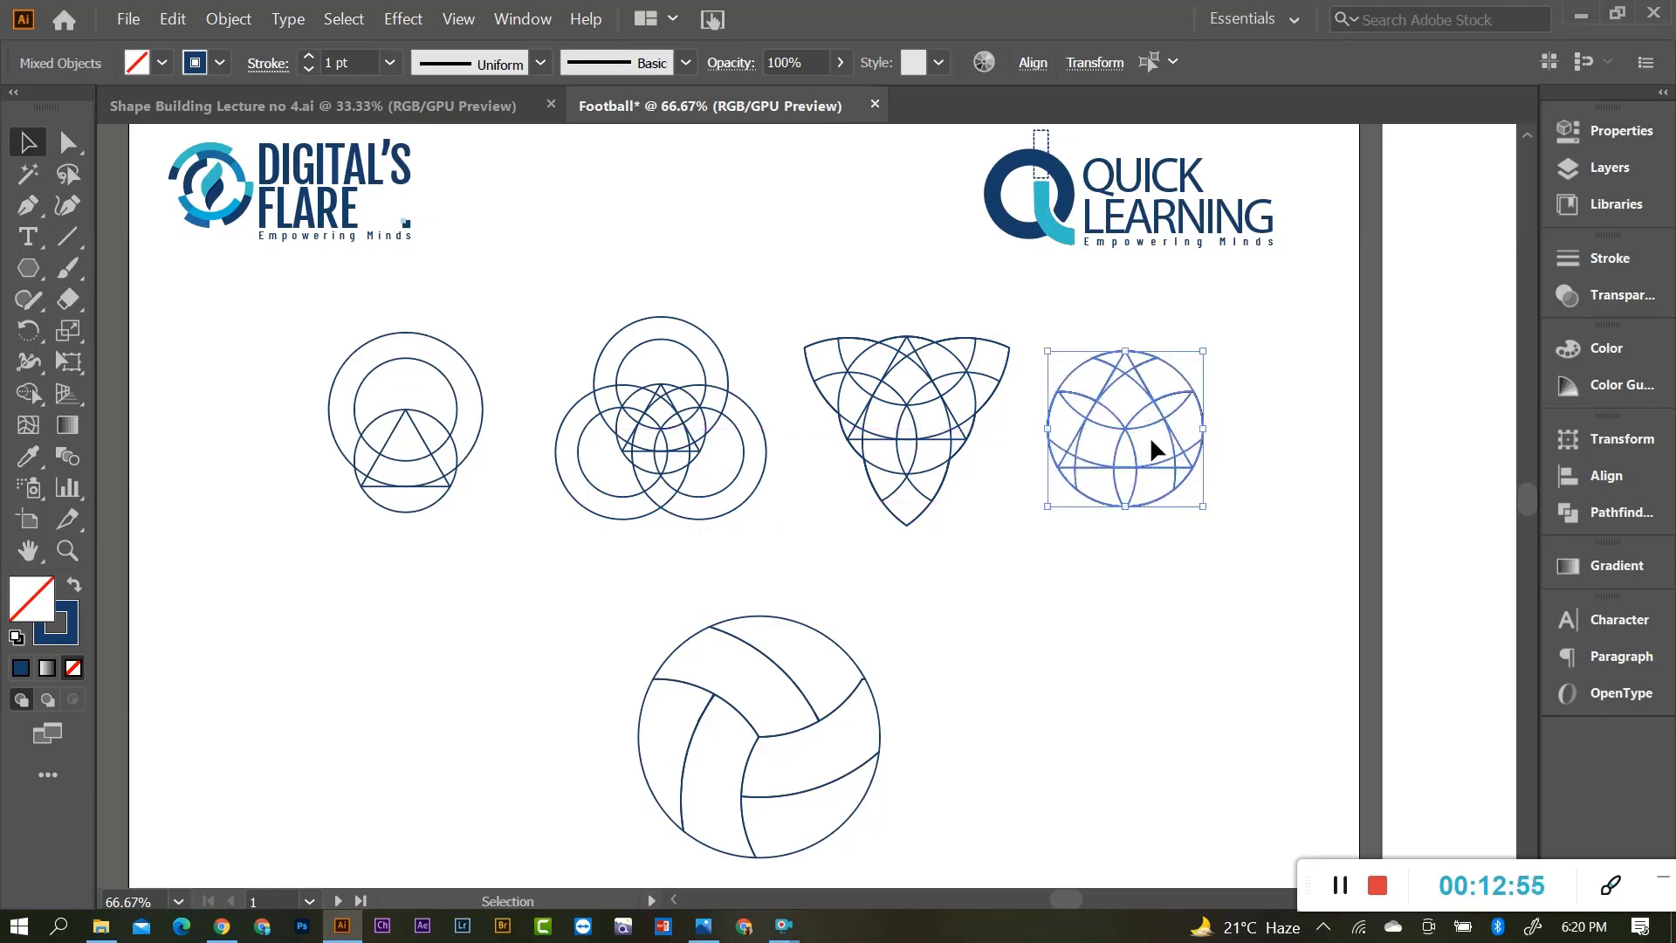
pyautogui.moveTo(249, 337); pyautogui.dragTo(1159, 515)
pyautogui.moveTo(900, 423); pyautogui.dragTo(857, 412)
pyautogui.click(1011, 547)
pyautogui.scroll(-2, 1012, 559)
pyautogui.scroll(2, 1012, 569)
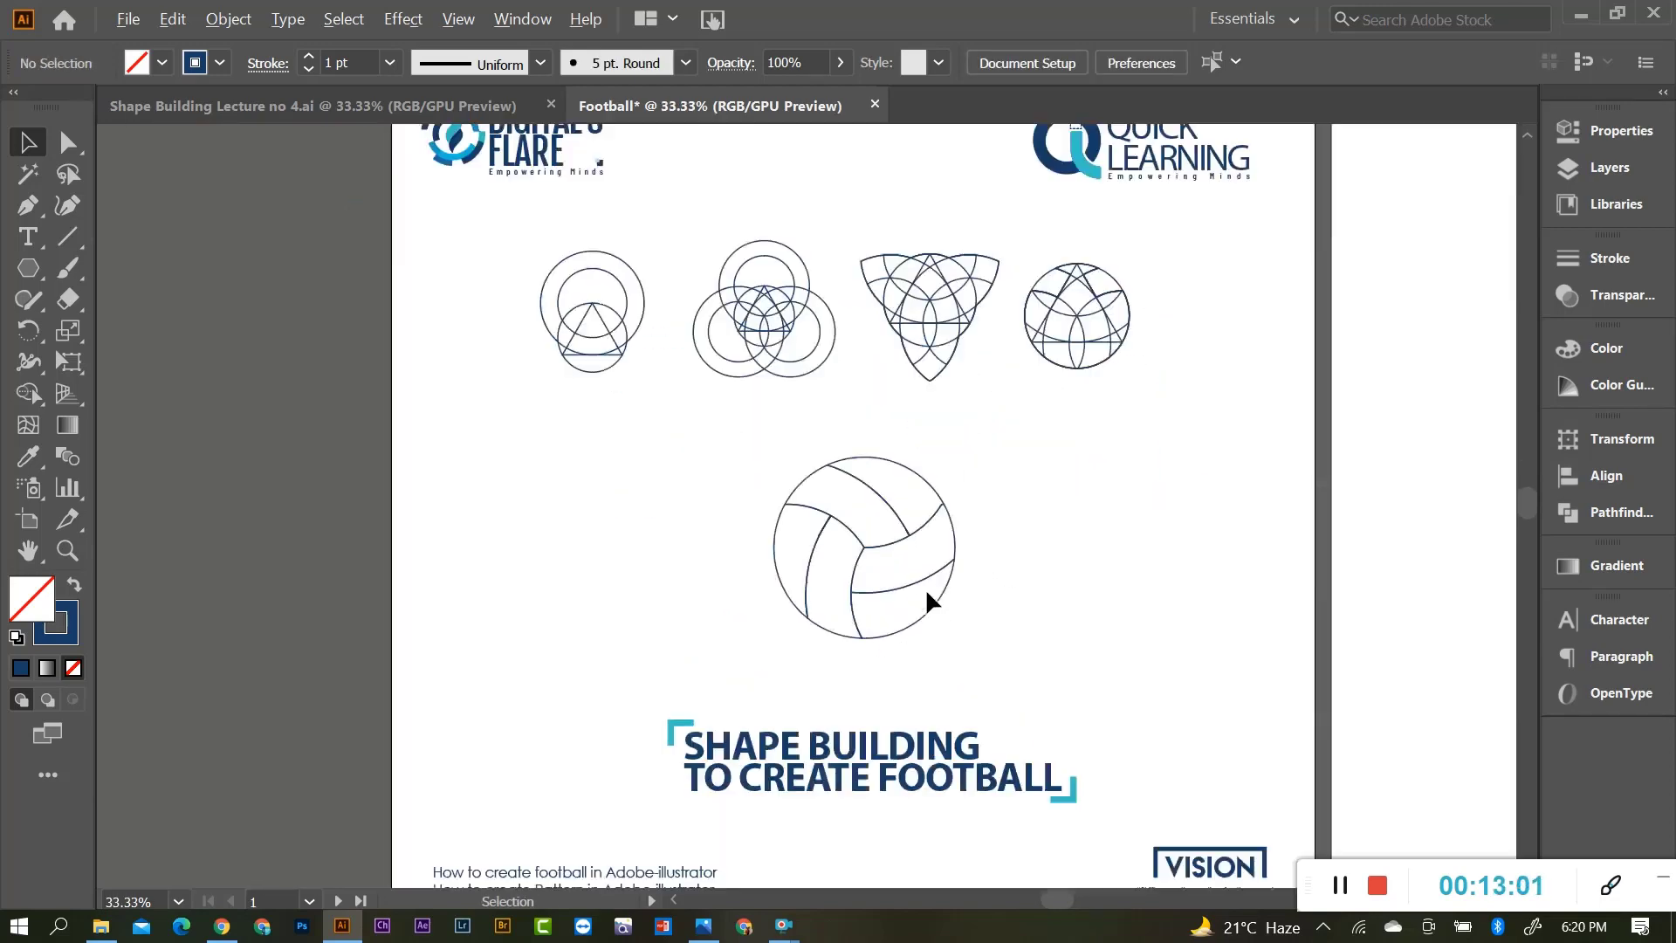
# Select the circle around the triangle in the first diagram.
pyautogui.scroll(1, 873, 432)
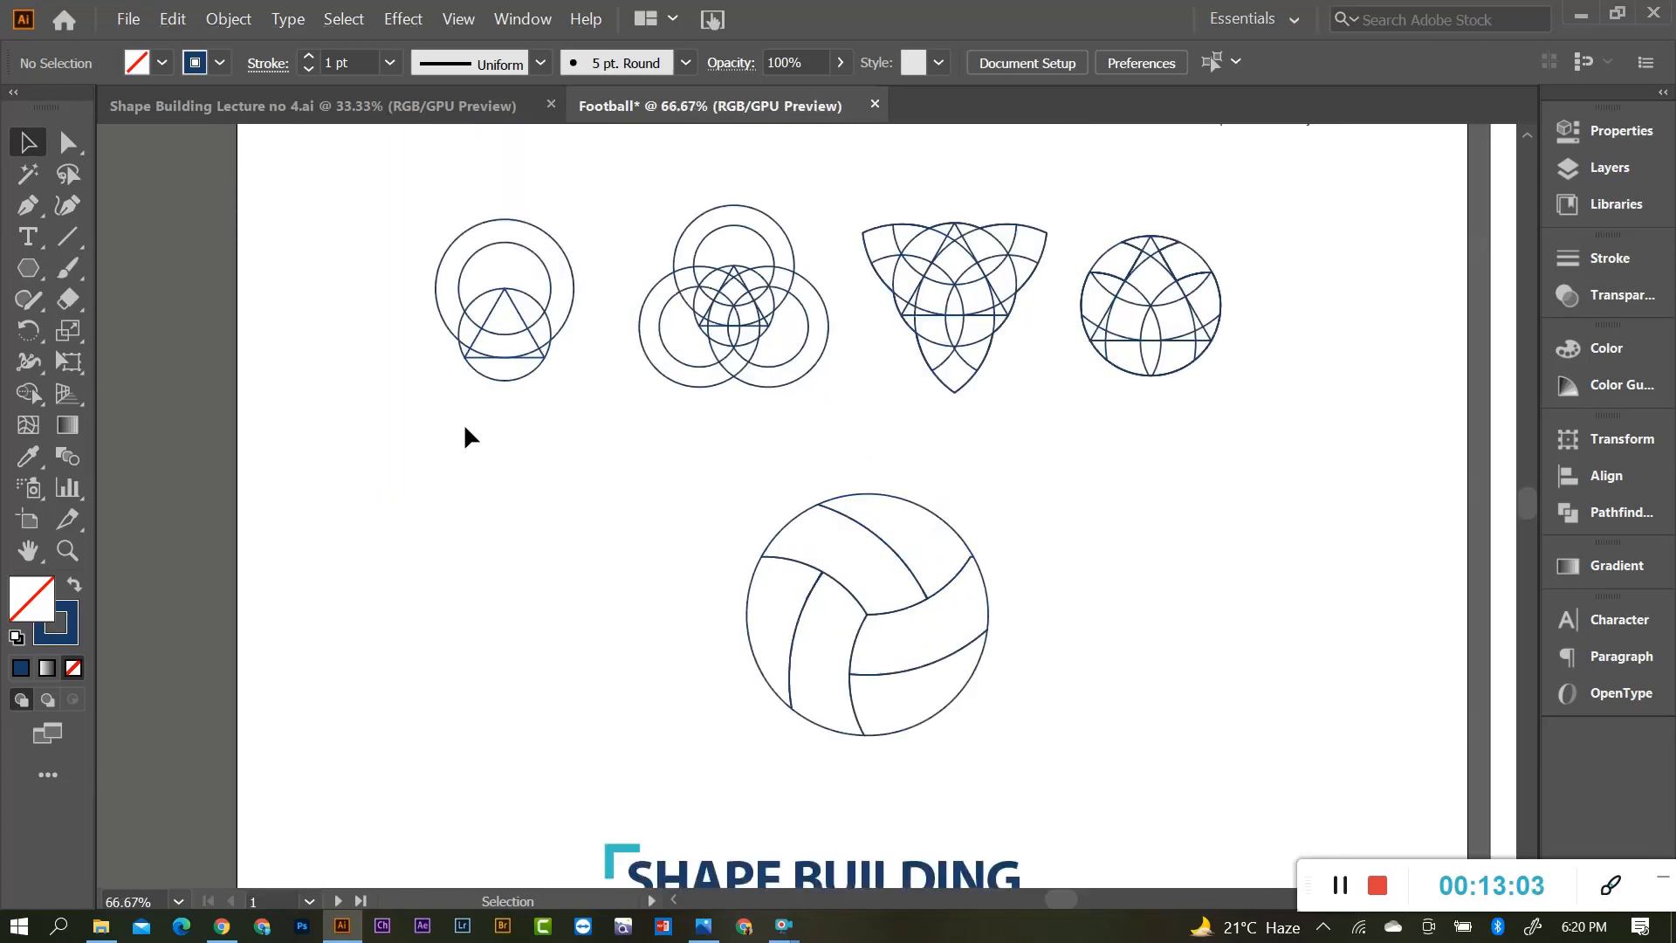
pyautogui.moveTo(450, 260); pyautogui.dragTo(489, 391)
pyautogui.click(617, 479)
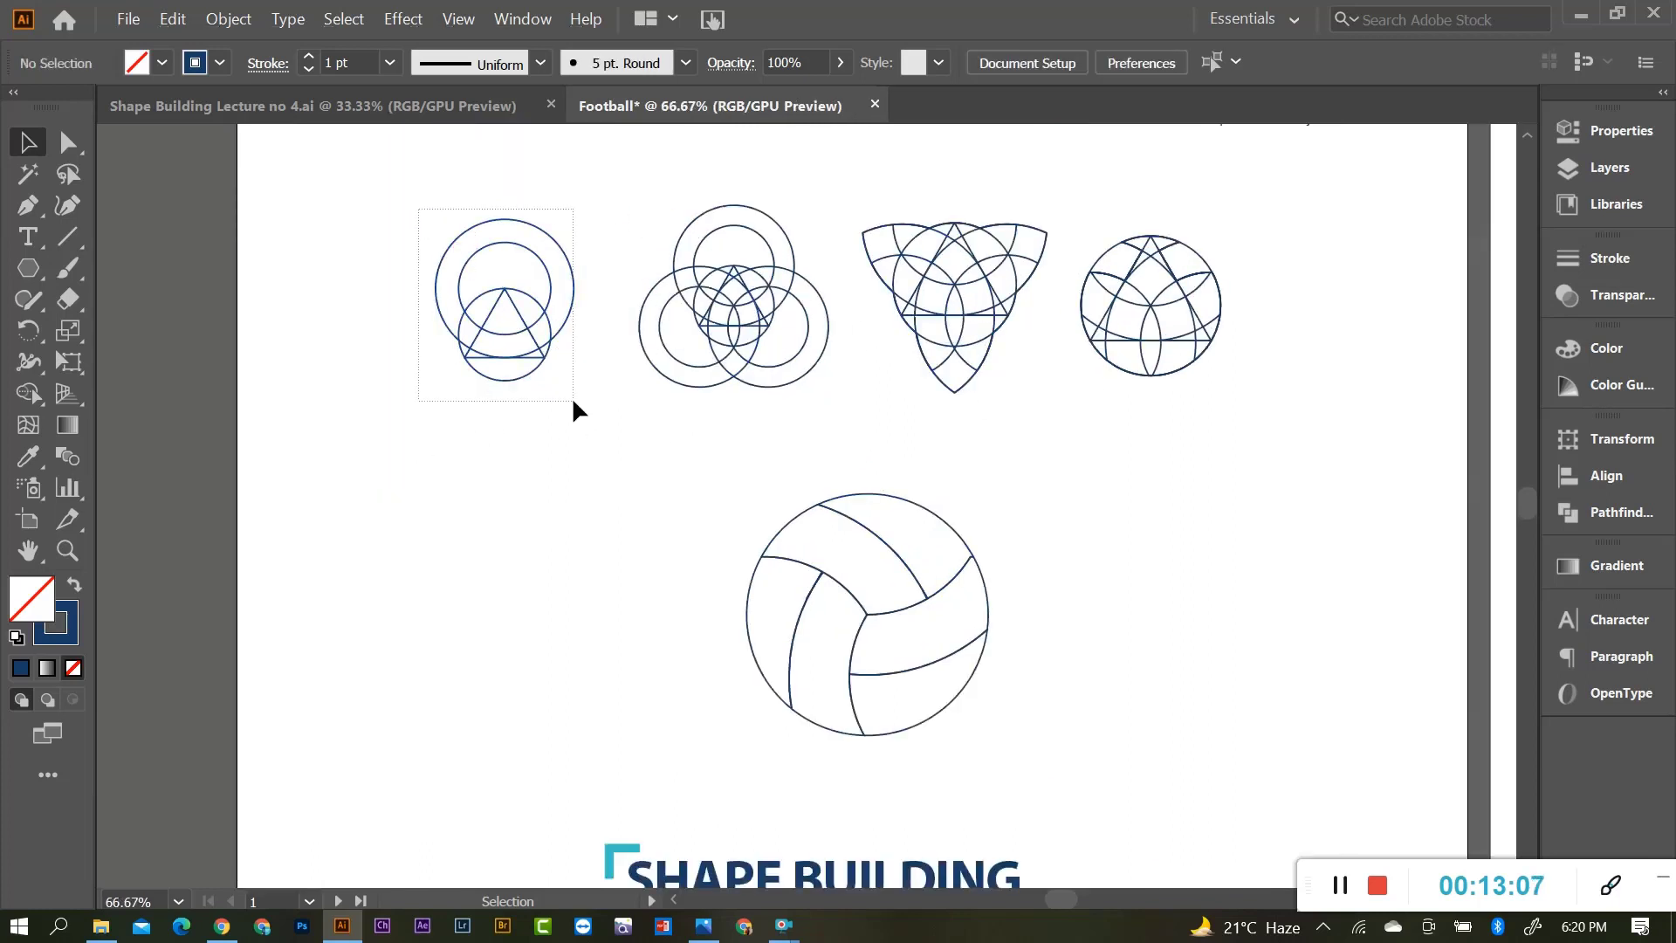
pyautogui.moveTo(573, 403); pyautogui.dragTo(572, 400)
pyautogui.scroll(2, 542, 356)
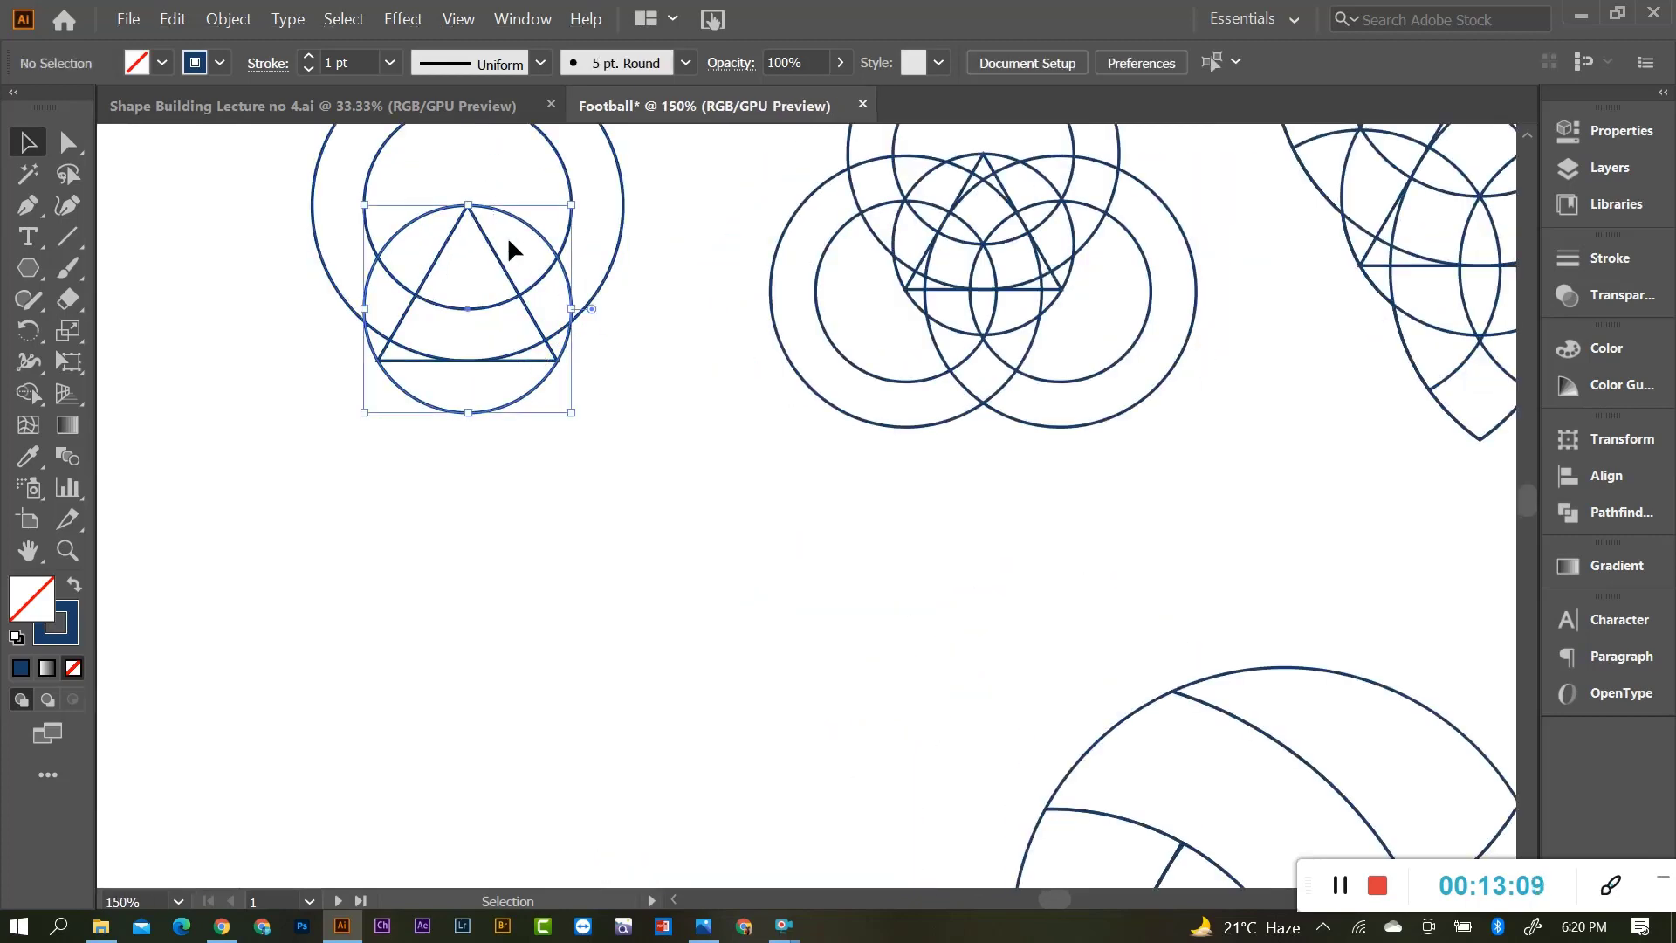
# Make the circle a dashed line with 3 pt dashes and round caps.
pyautogui.click(1605, 260)
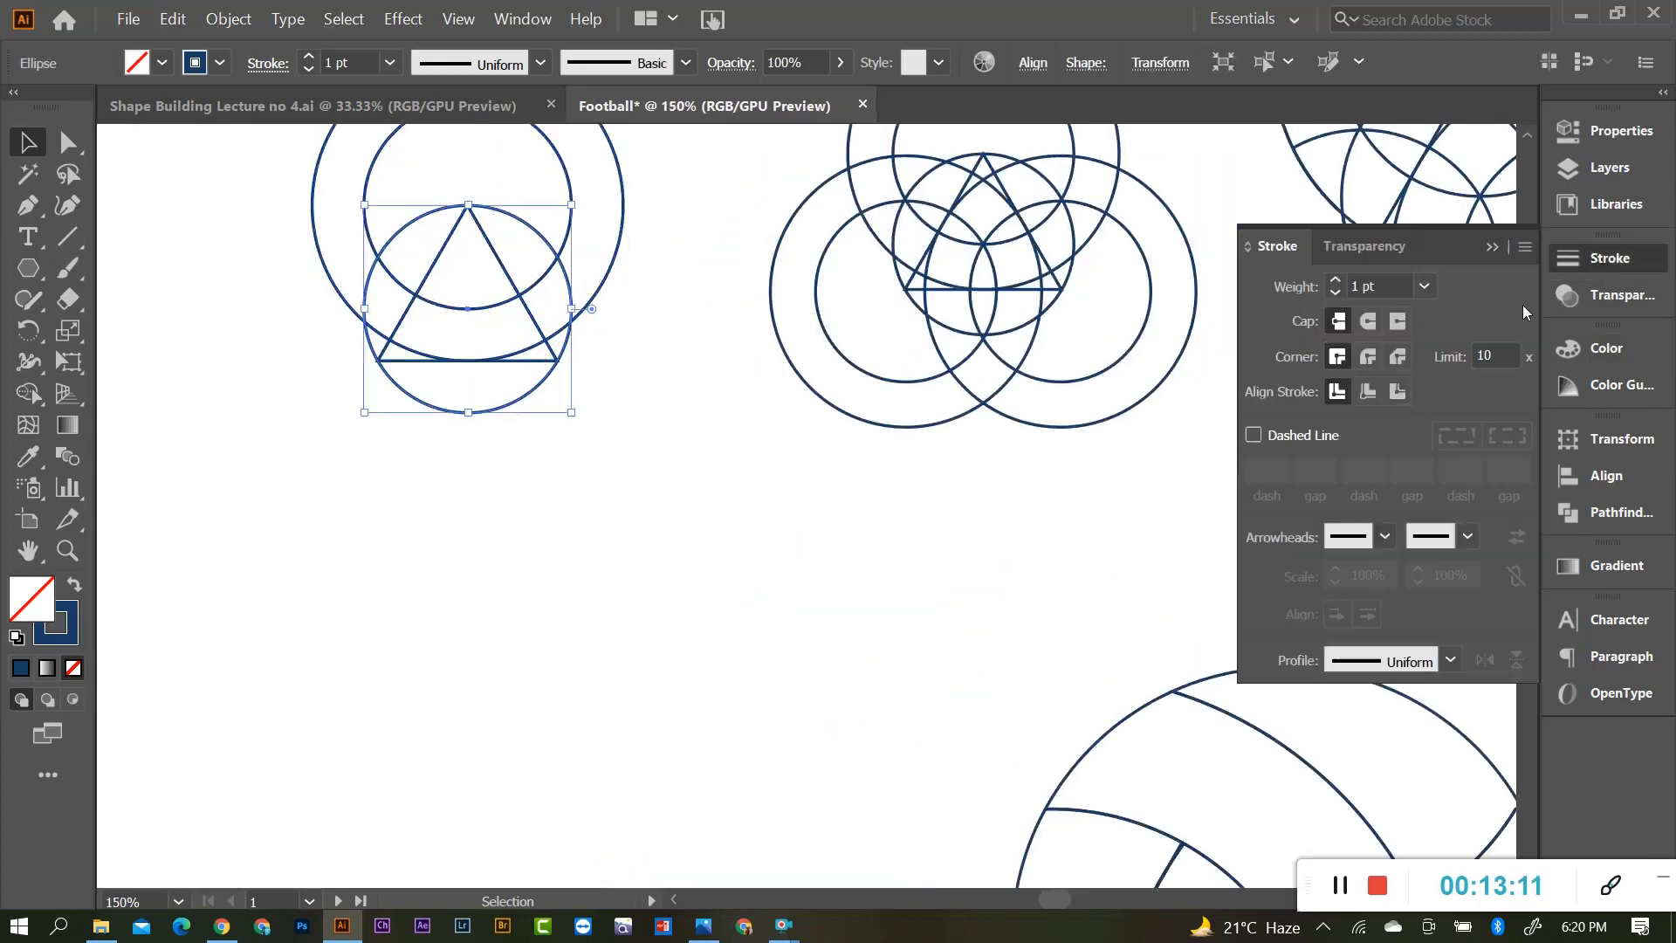
pyautogui.click(1580, 269)
pyautogui.click(1585, 263)
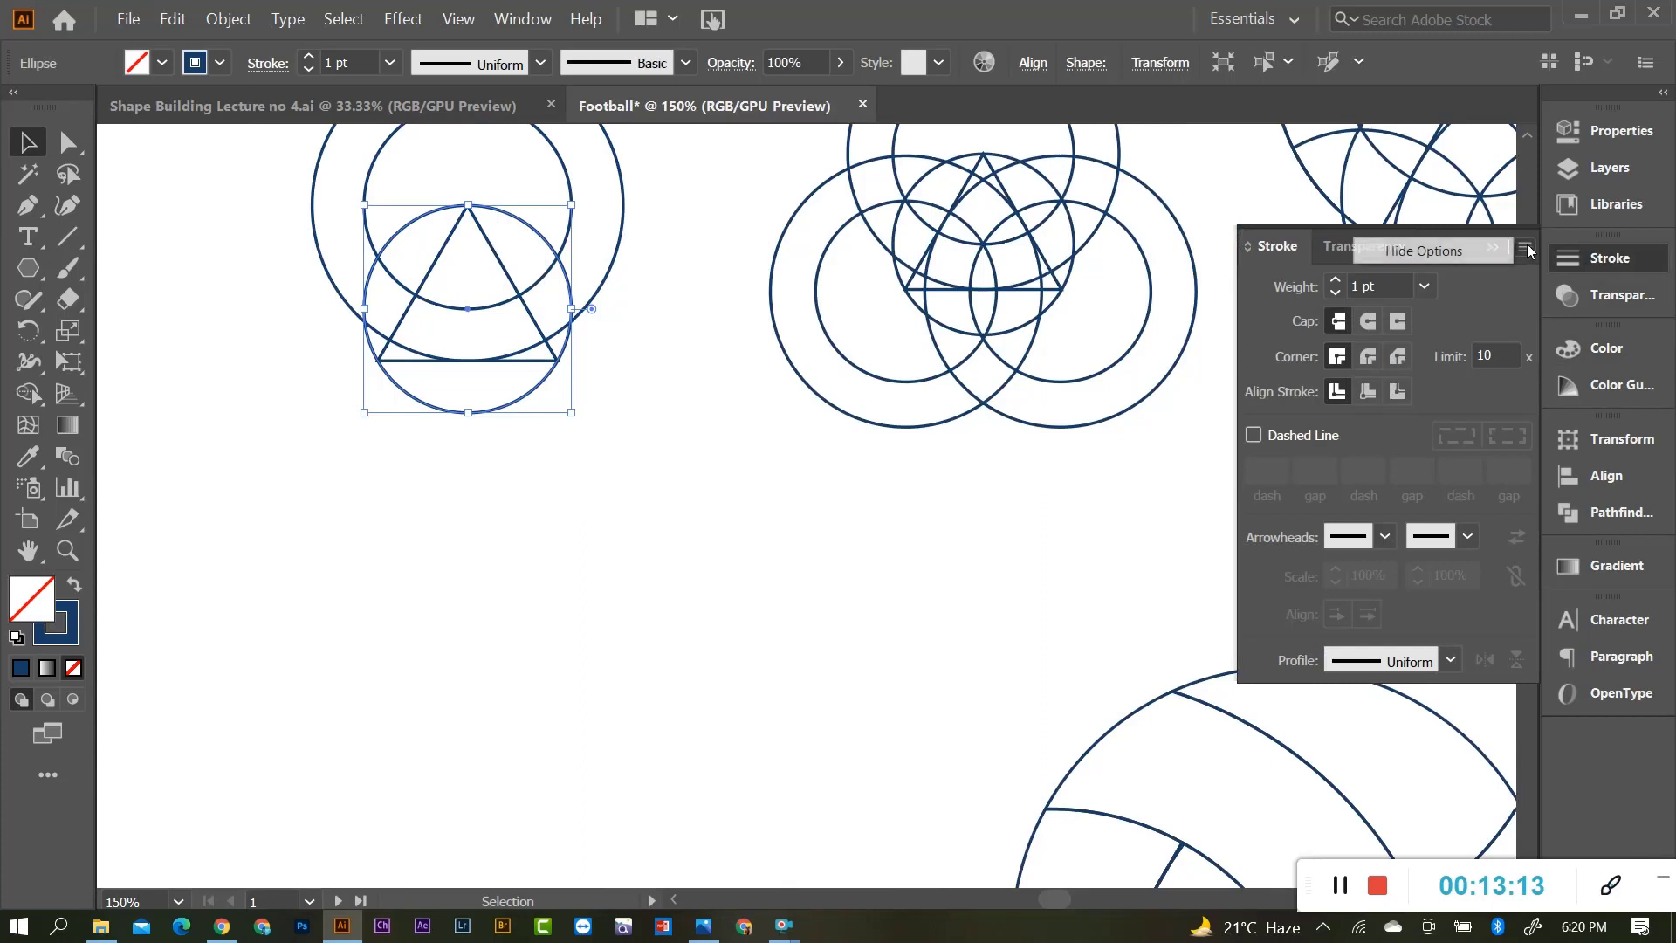
pyautogui.click(1476, 253)
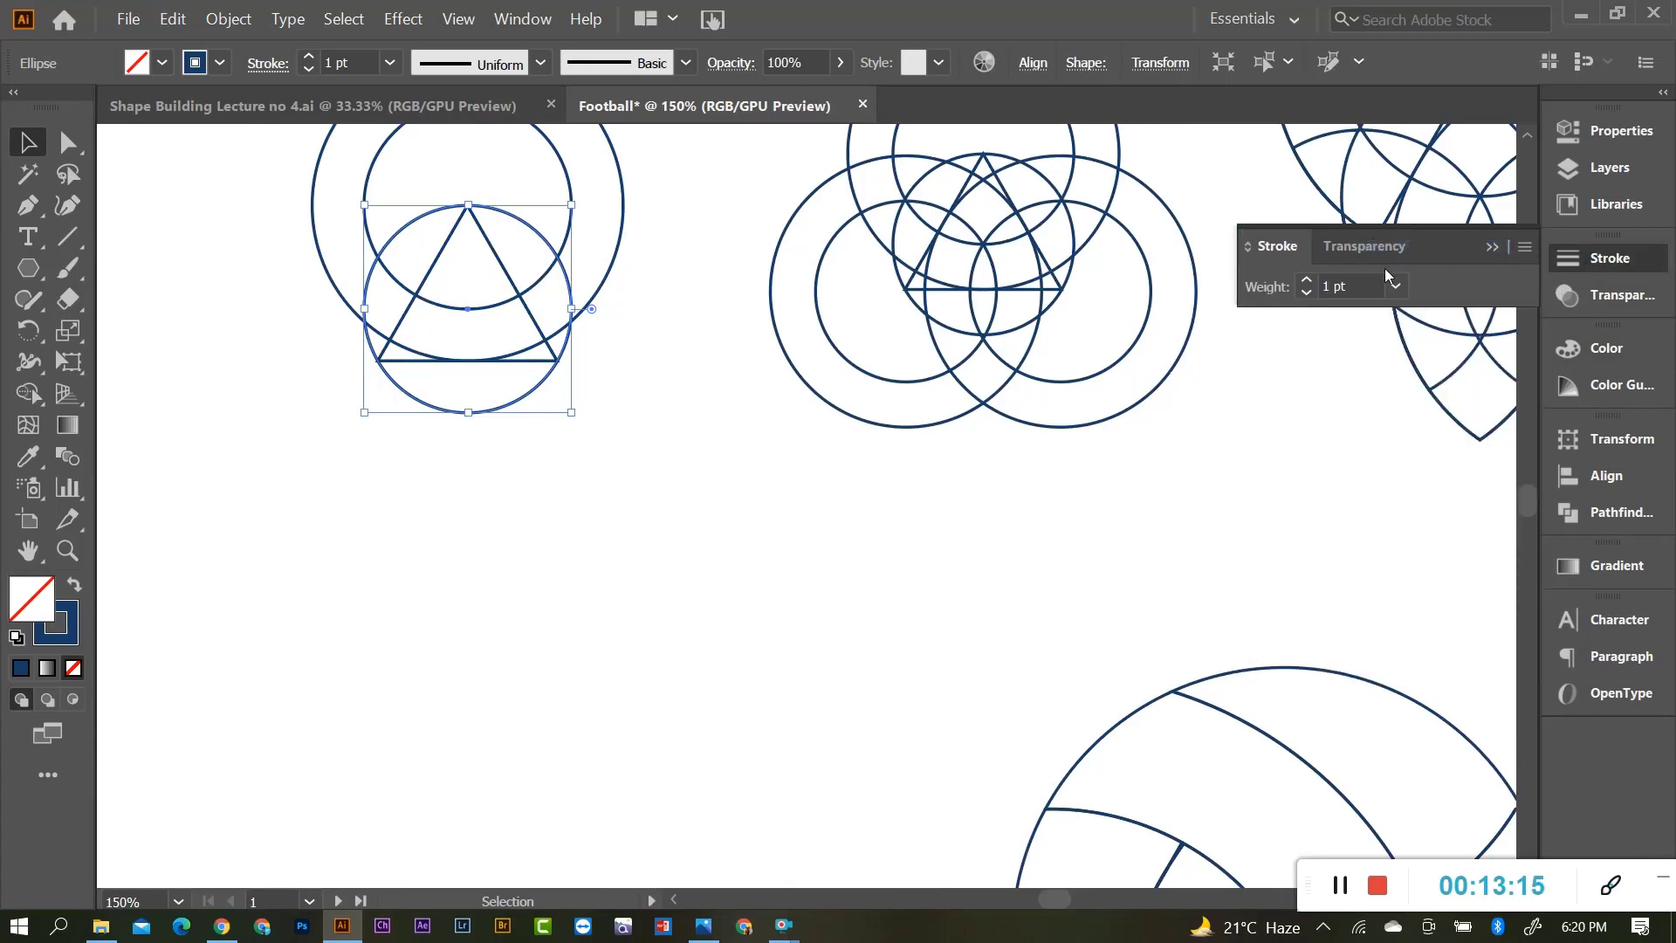
pyautogui.click(1525, 248)
pyautogui.click(1453, 253)
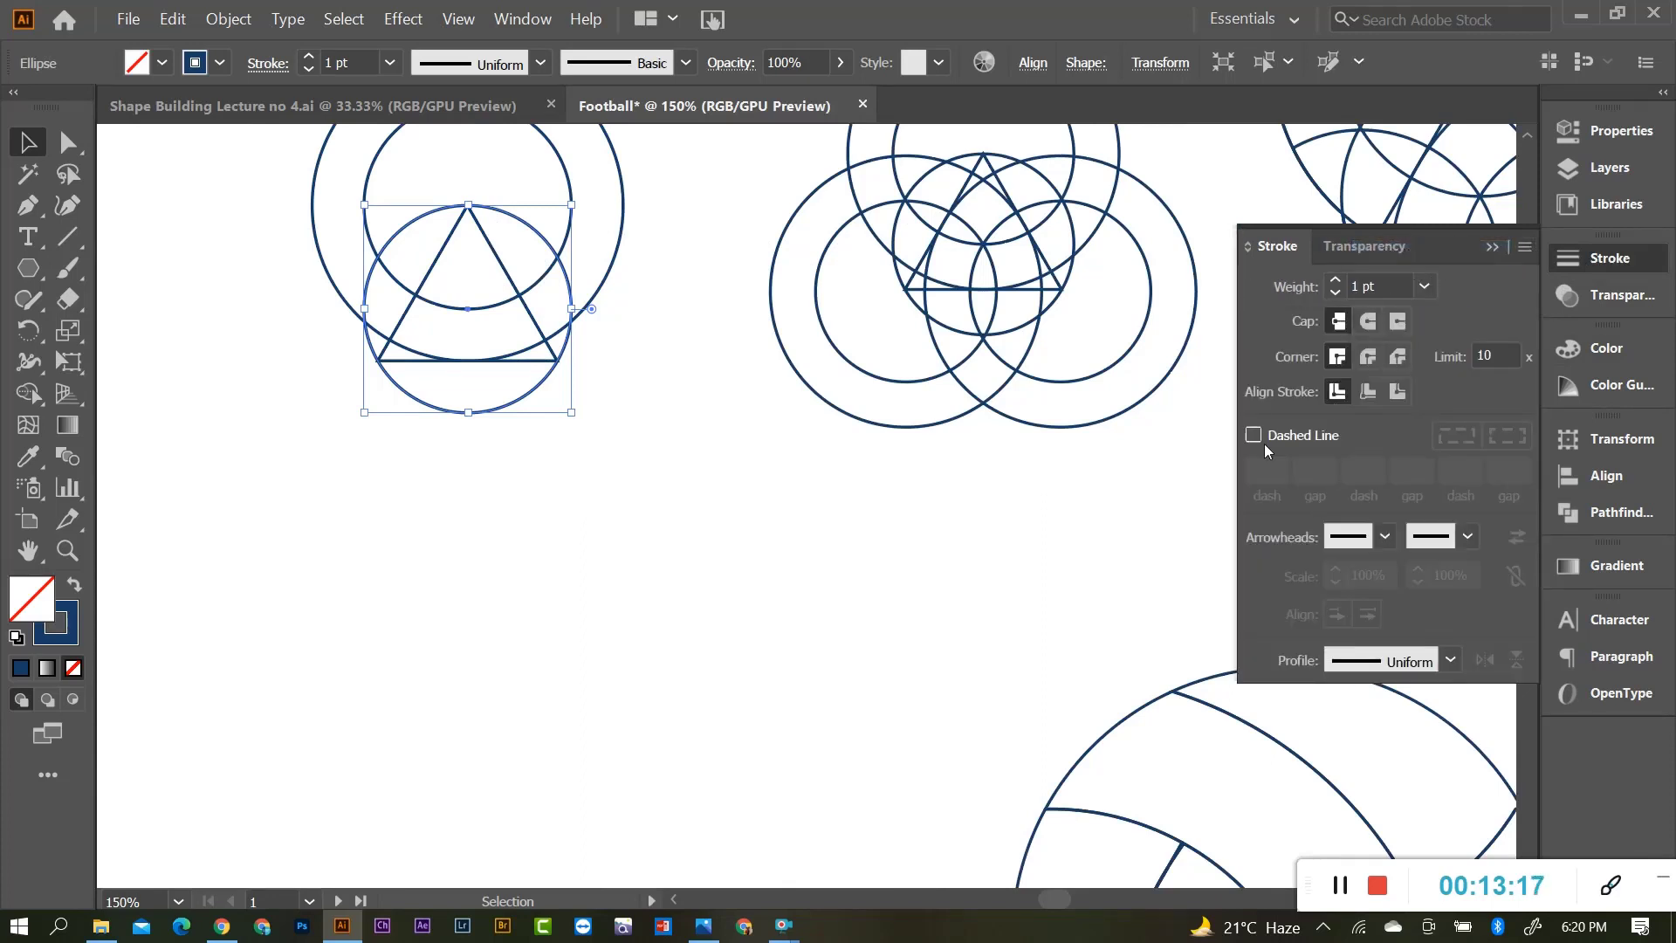
pyautogui.click(1255, 436)
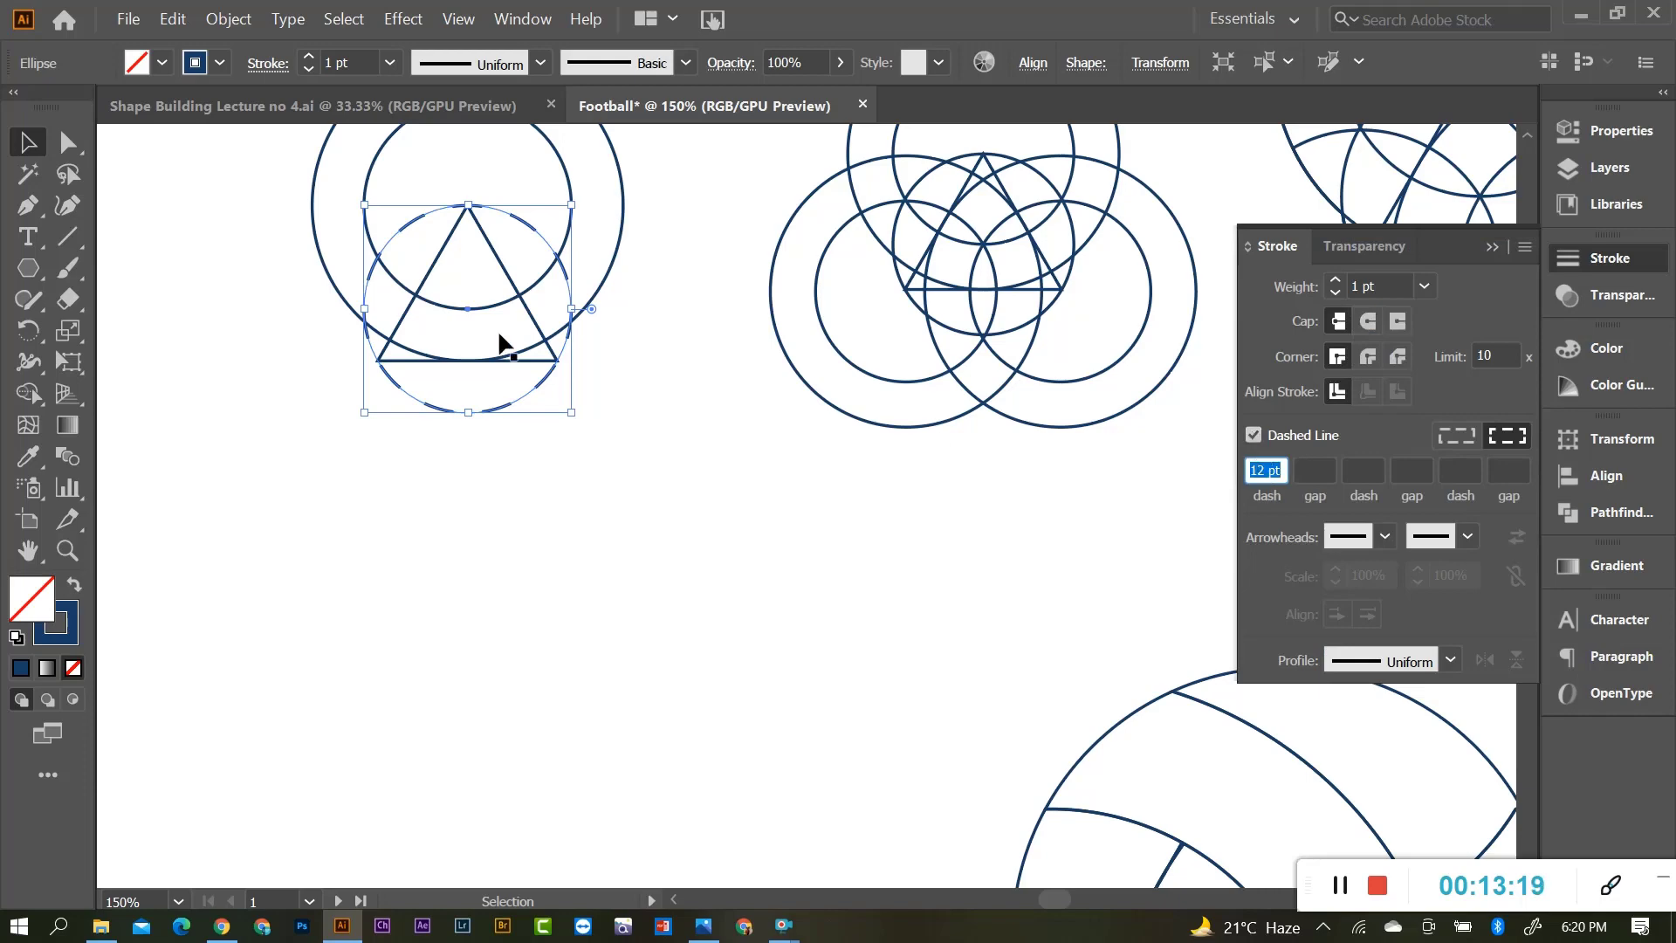
pyautogui.scroll(2, 505, 250)
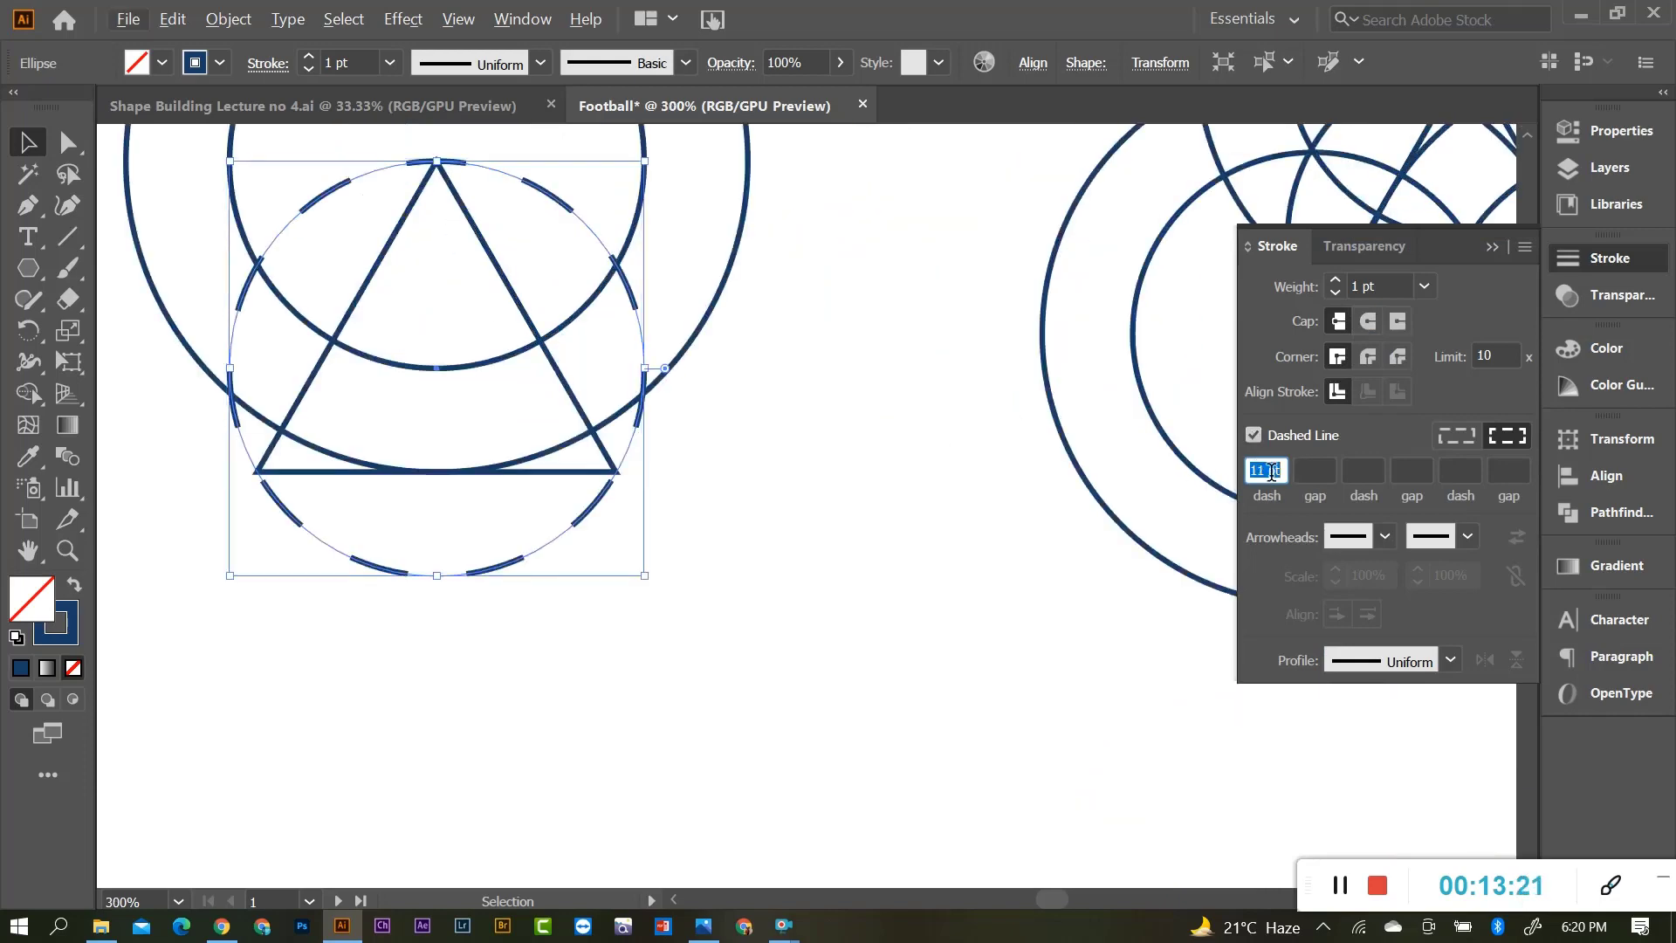
pyautogui.press('Down')
pyautogui.press('Down')
pyautogui.press('Down')
pyautogui.press('Down')
pyautogui.press('Down')
pyautogui.press('Down')
pyautogui.press('Down')
pyautogui.press('Down')
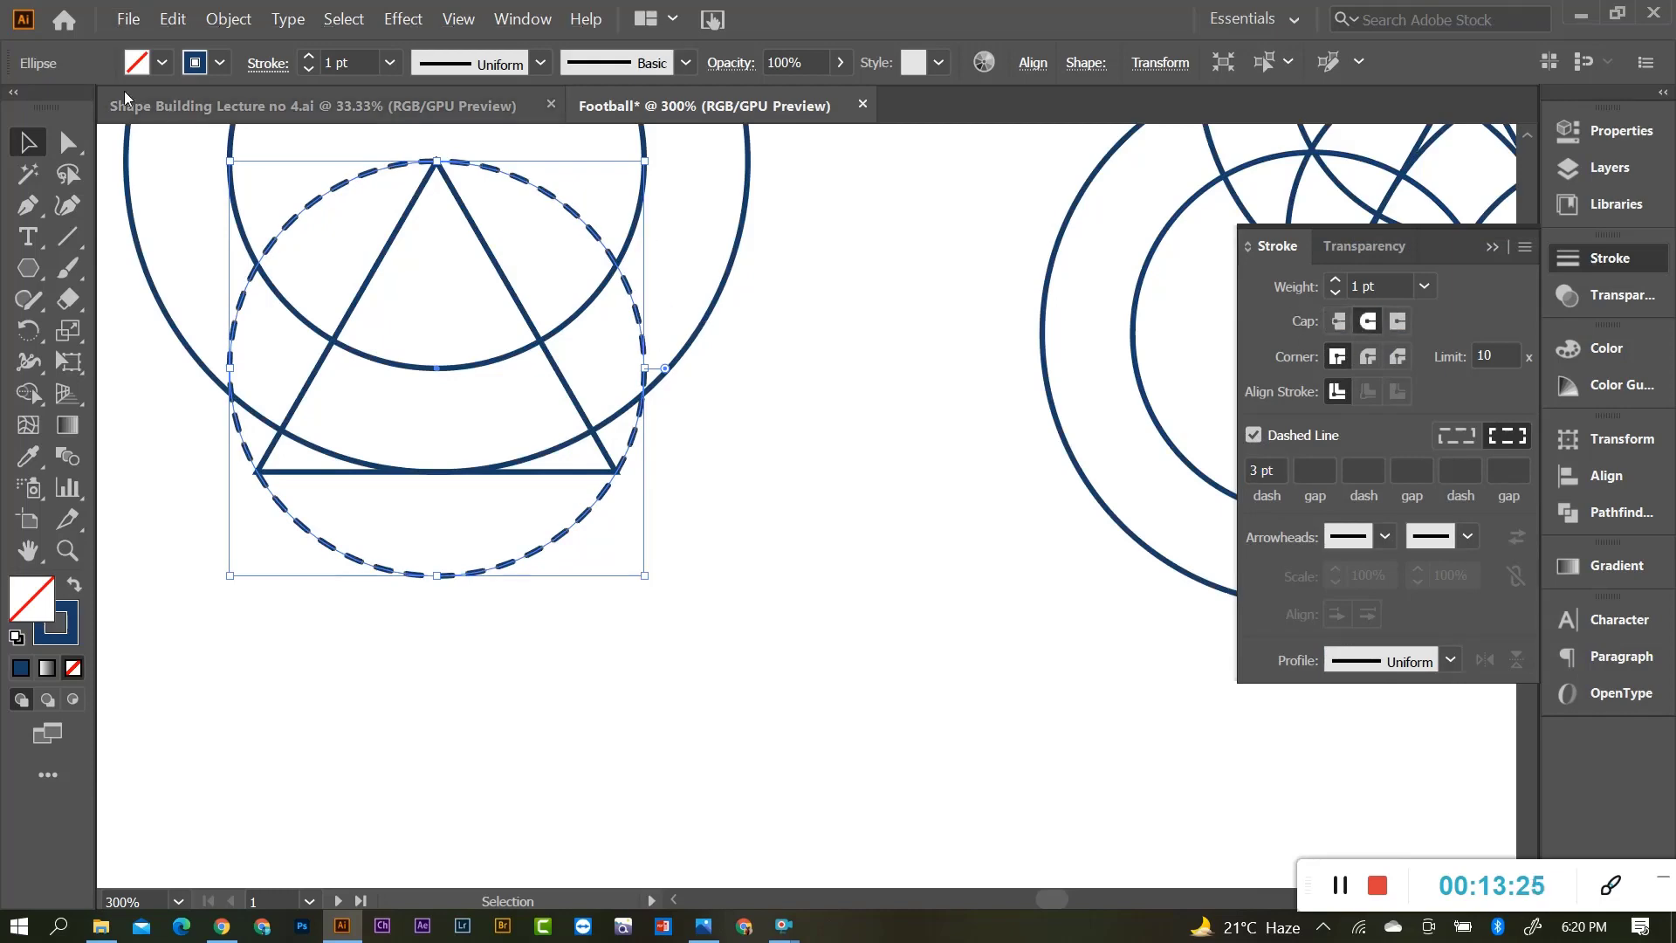
pyautogui.click(579, 510)
pyautogui.scroll(-3, 602, 518)
pyautogui.scroll(-2, 611, 502)
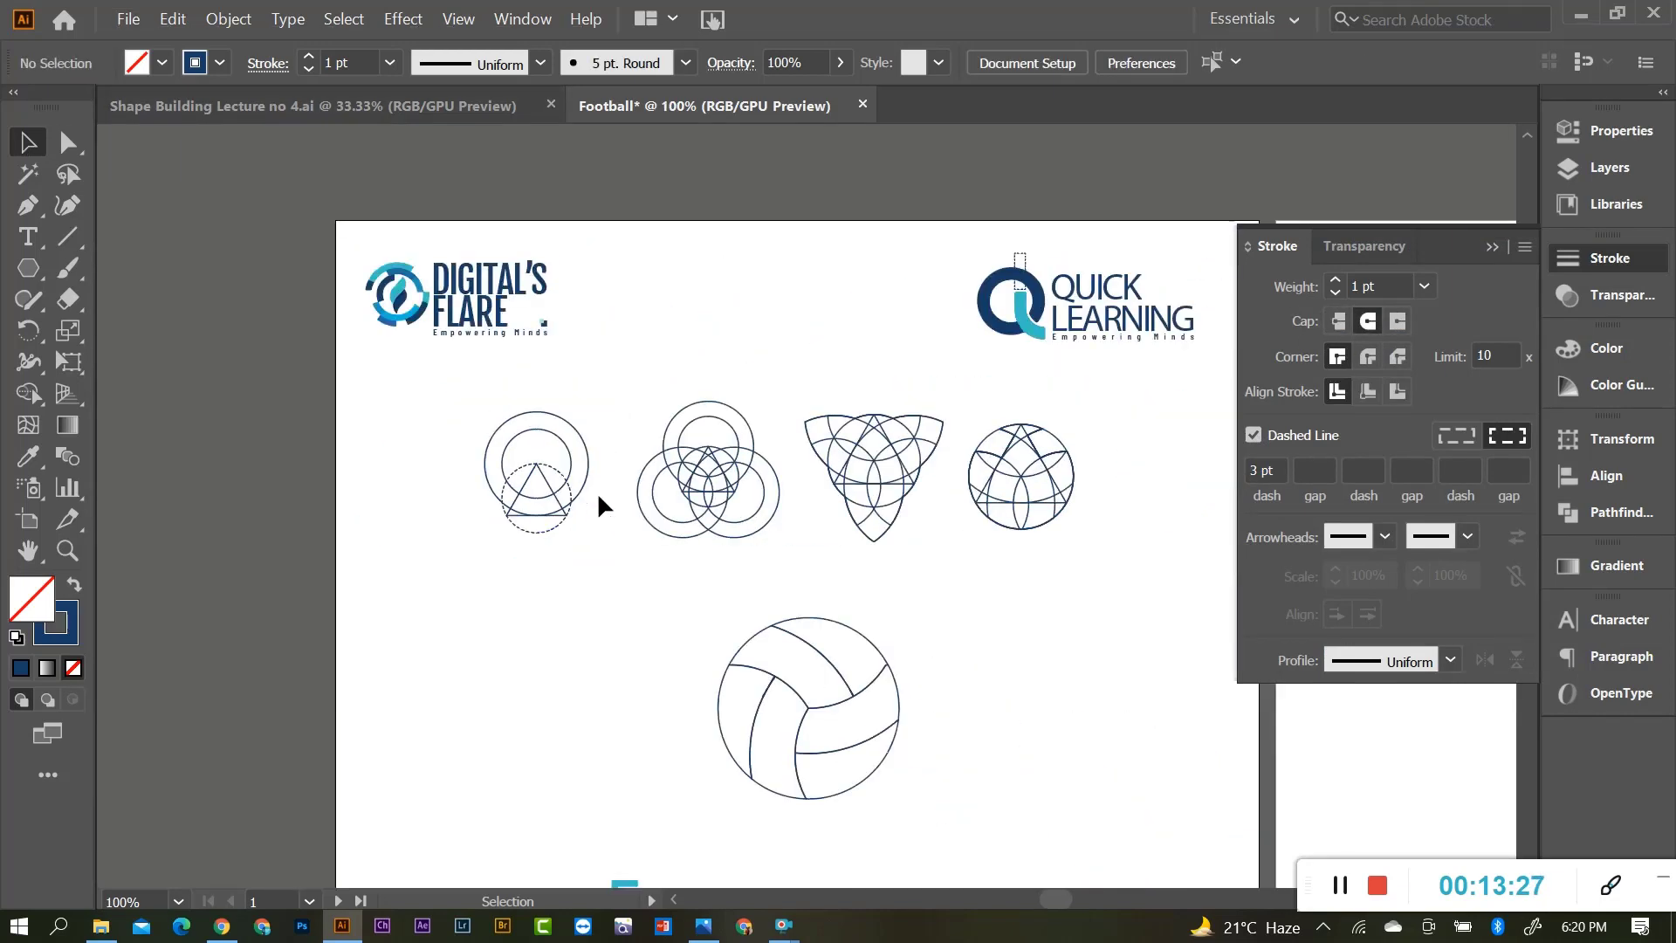
# Select the whole volleyball group and ungroup its lines.
pyautogui.scroll(1, 860, 537)
pyautogui.scroll(-1, 816, 517)
pyautogui.scroll(2, 835, 569)
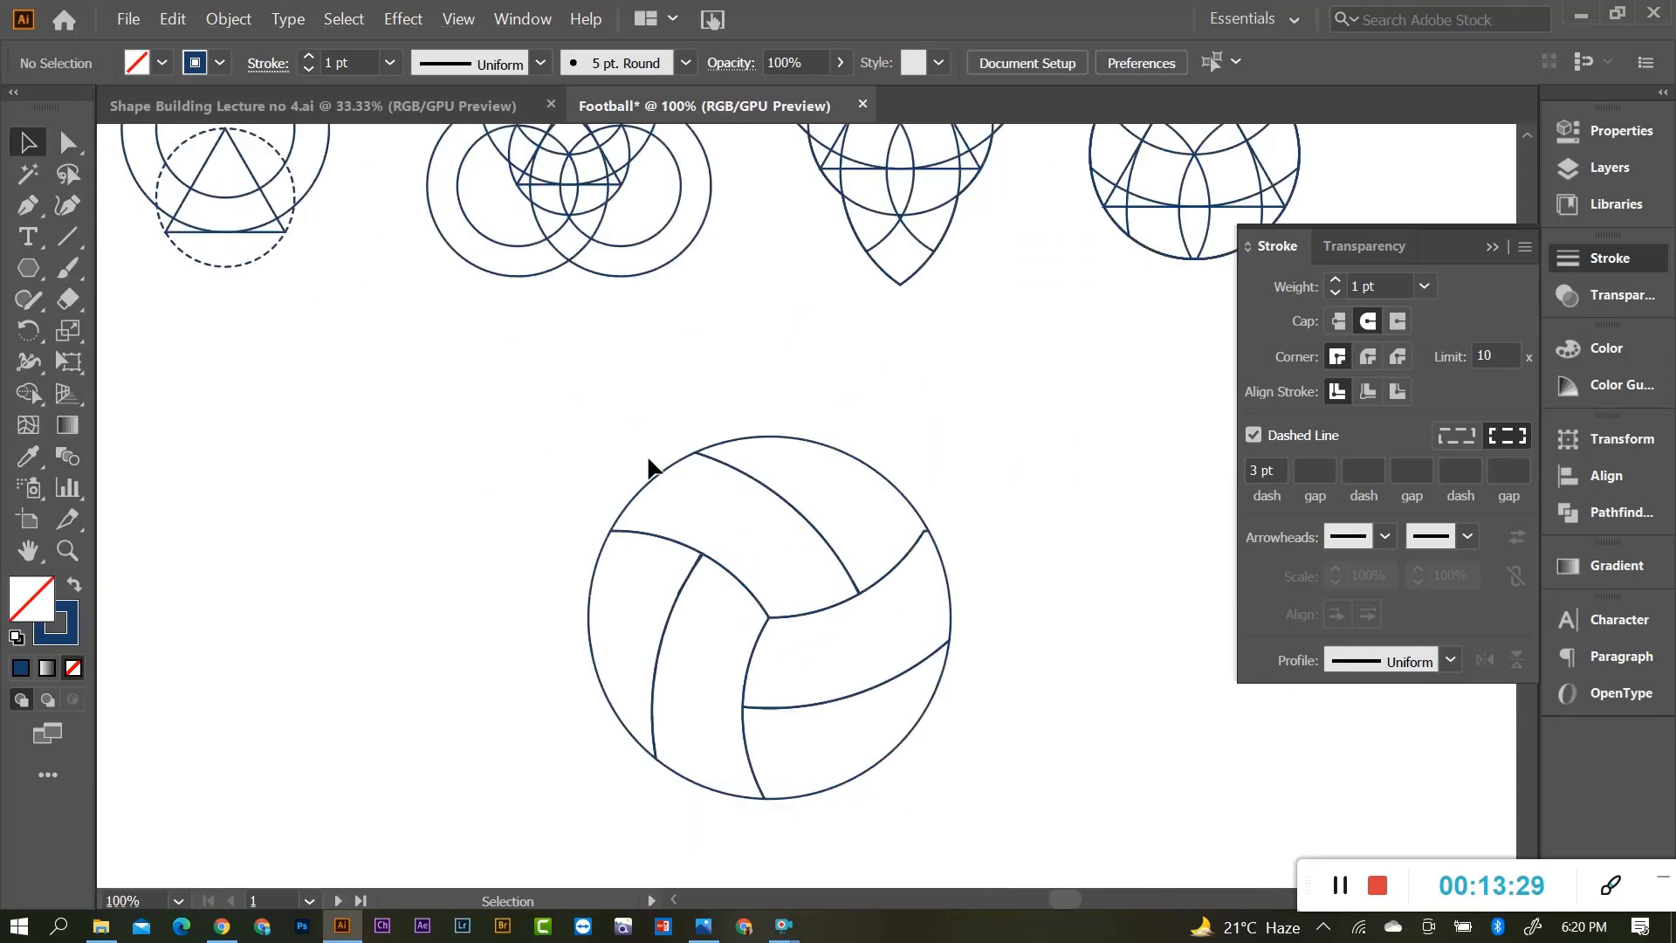
pyautogui.scroll(-1, 775, 492)
pyautogui.scroll(-1, 824, 507)
pyautogui.scroll(1, 824, 506)
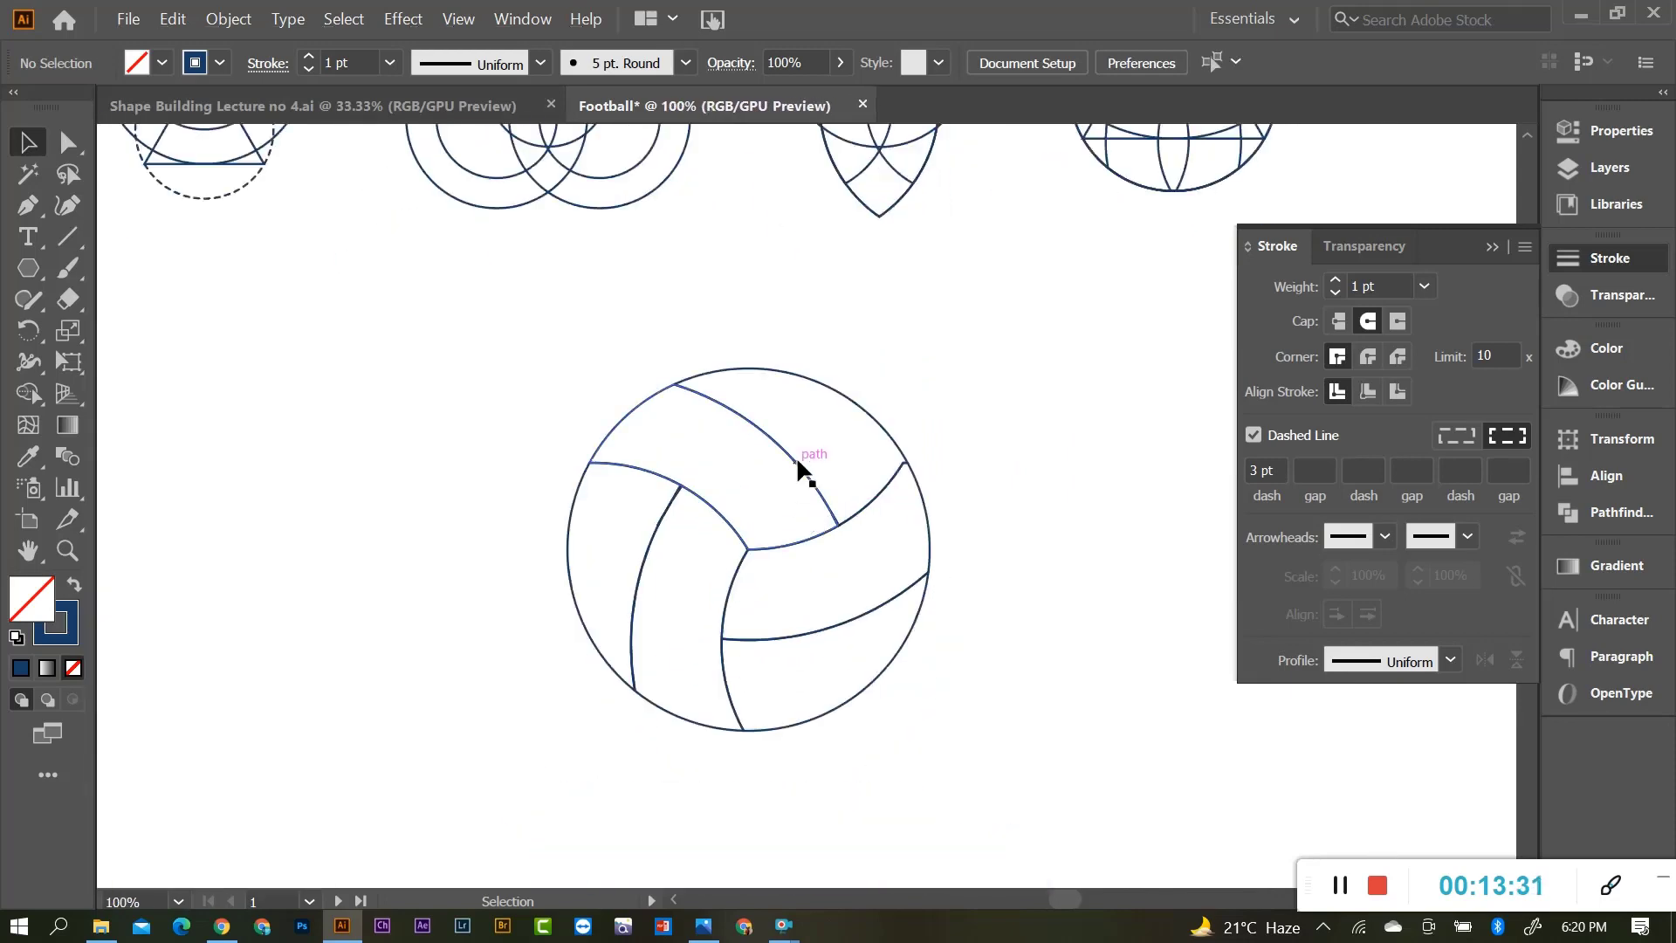
pyautogui.scroll(1, 792, 441)
pyautogui.click(808, 431)
pyautogui.click(825, 493)
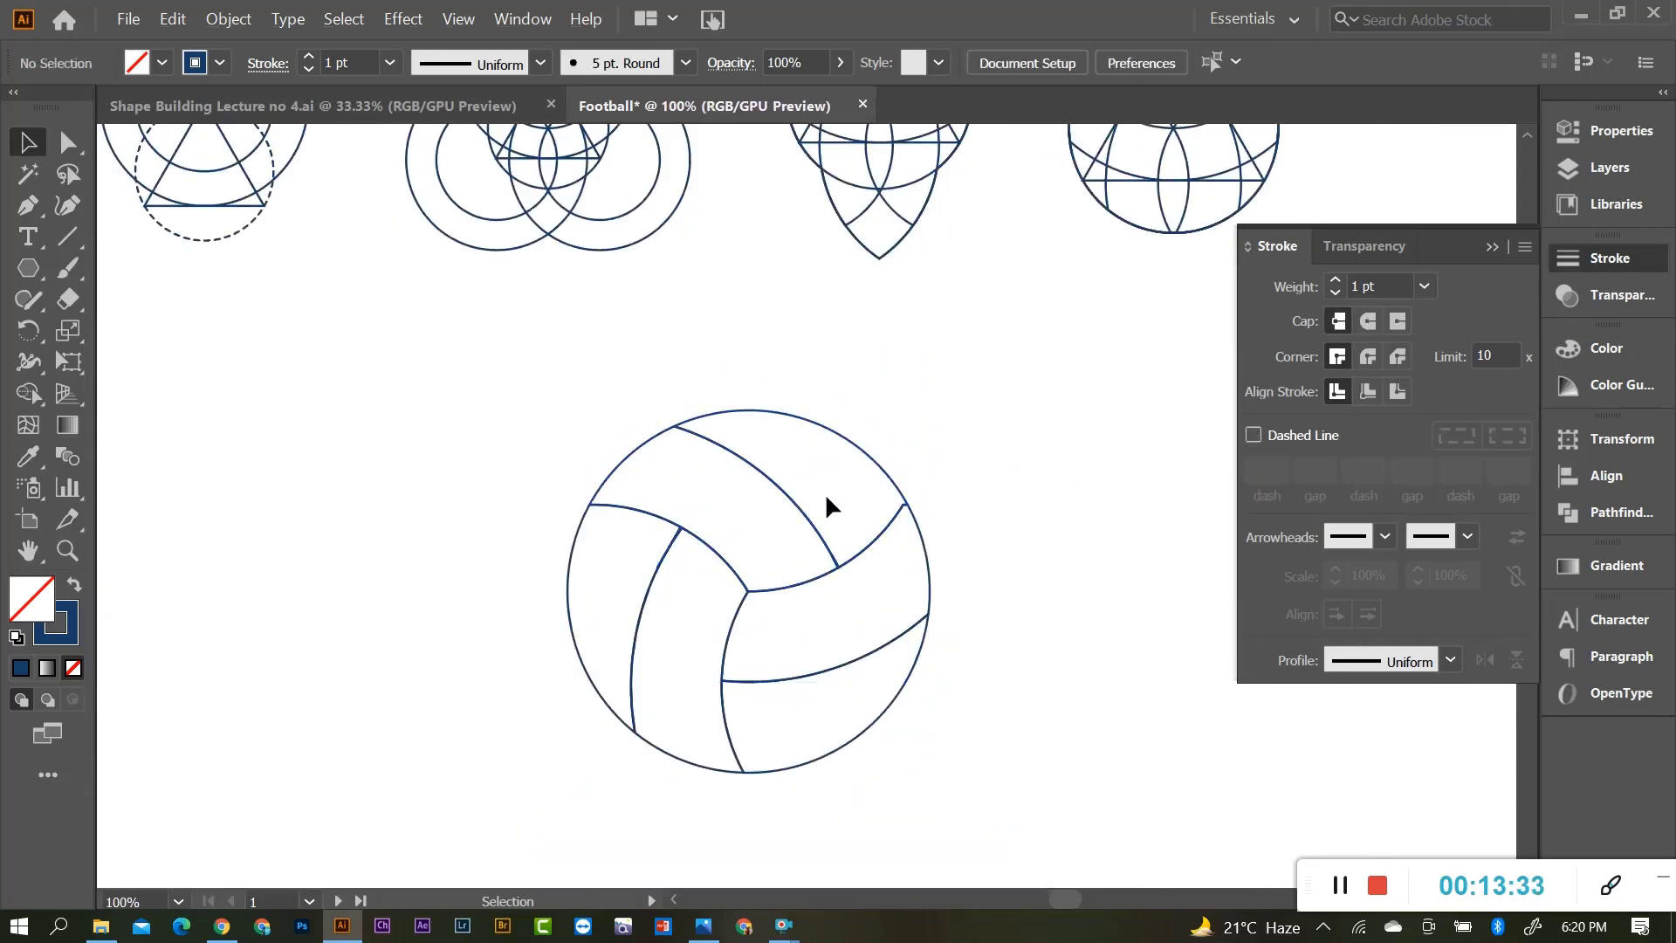
pyautogui.scroll(1, 726, 494)
pyautogui.click(789, 353)
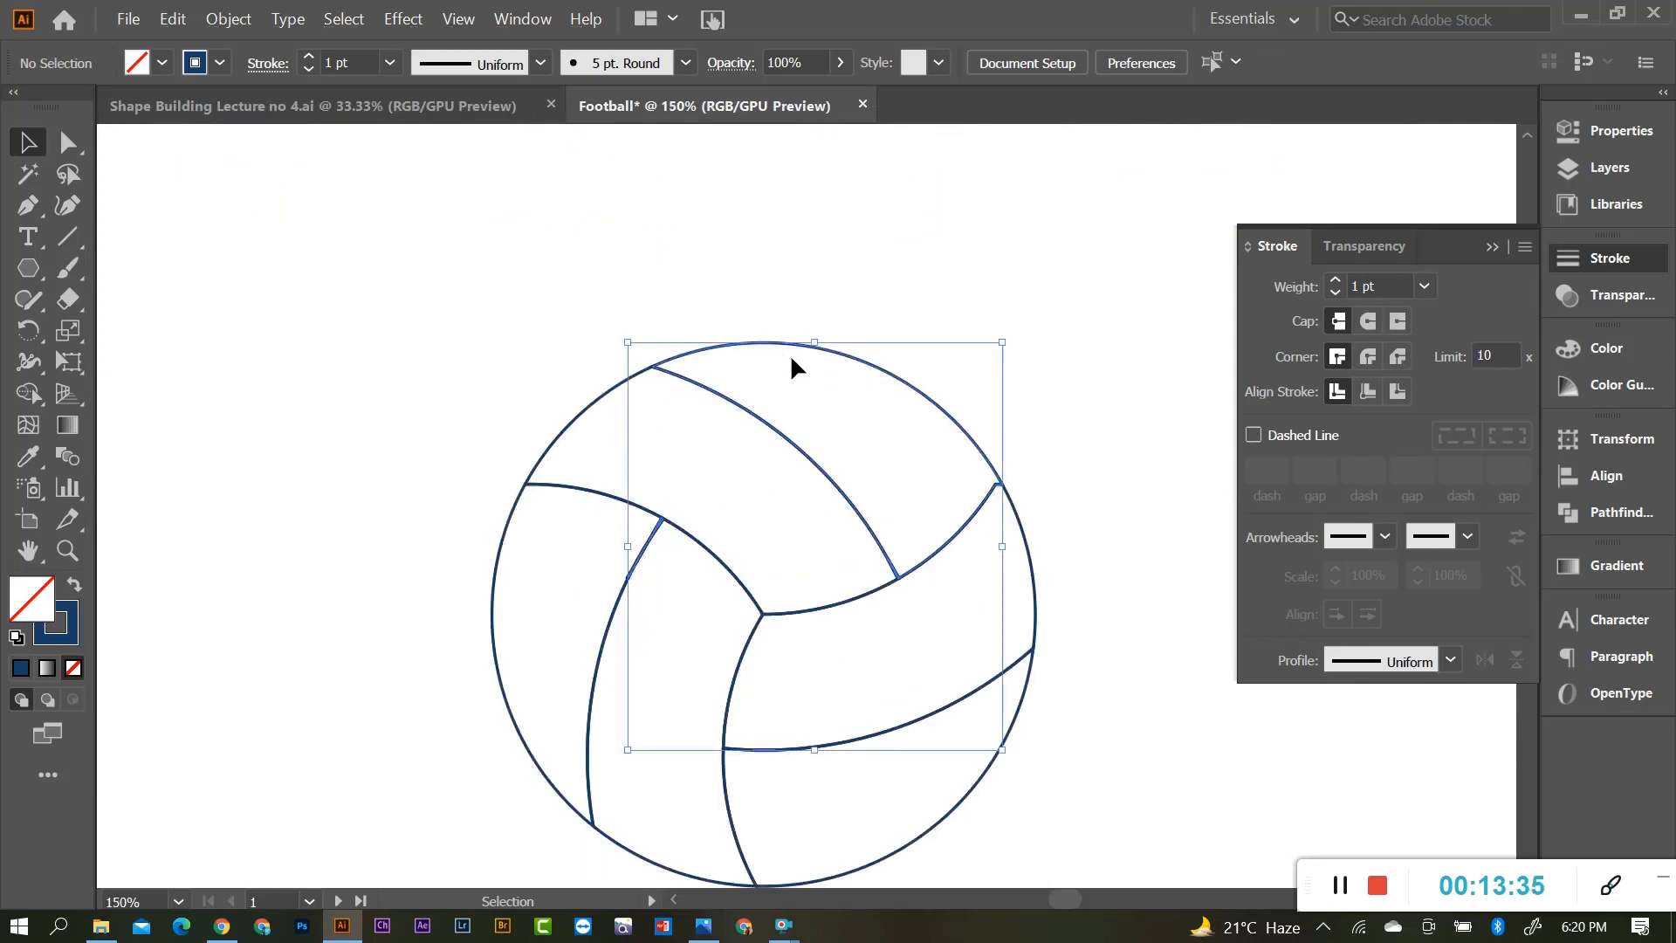
pyautogui.scroll(-1, 522, 379)
pyautogui.hotkey('ctrl', 'shift', 'g')
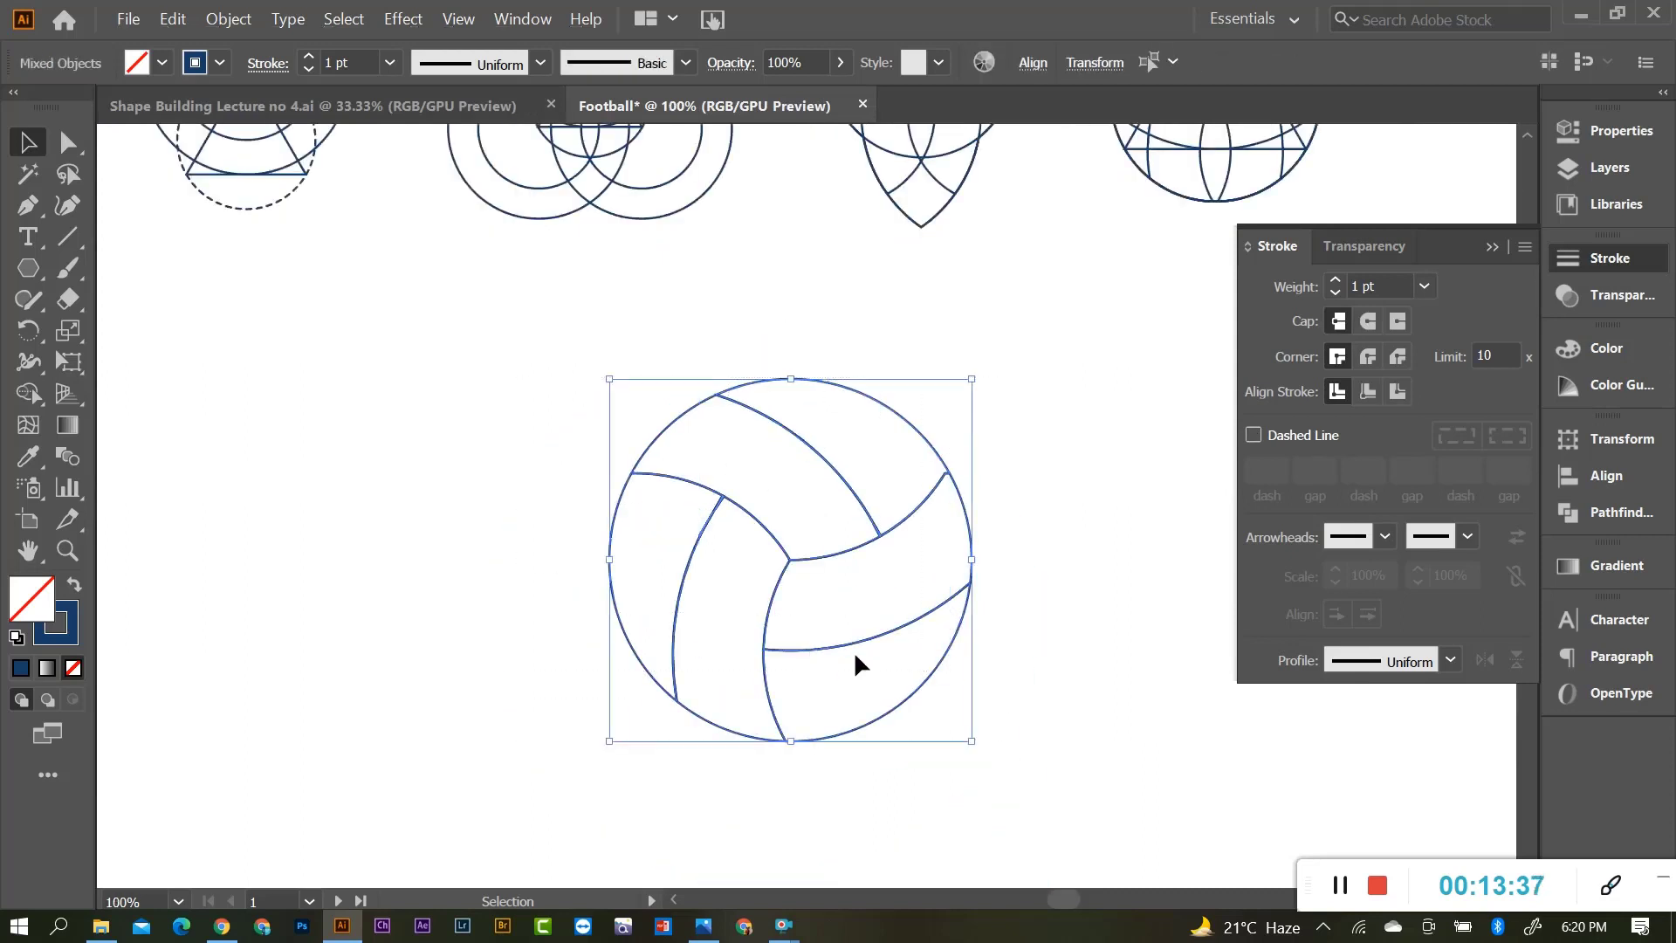
# Give the ball's lines the title bracket's cyan (34bec7) as outline with no fill.
pyautogui.scroll(1, 849, 641)
pyautogui.press('i')
pyautogui.scroll(-2, 841, 593)
pyautogui.scroll(-1, 845, 587)
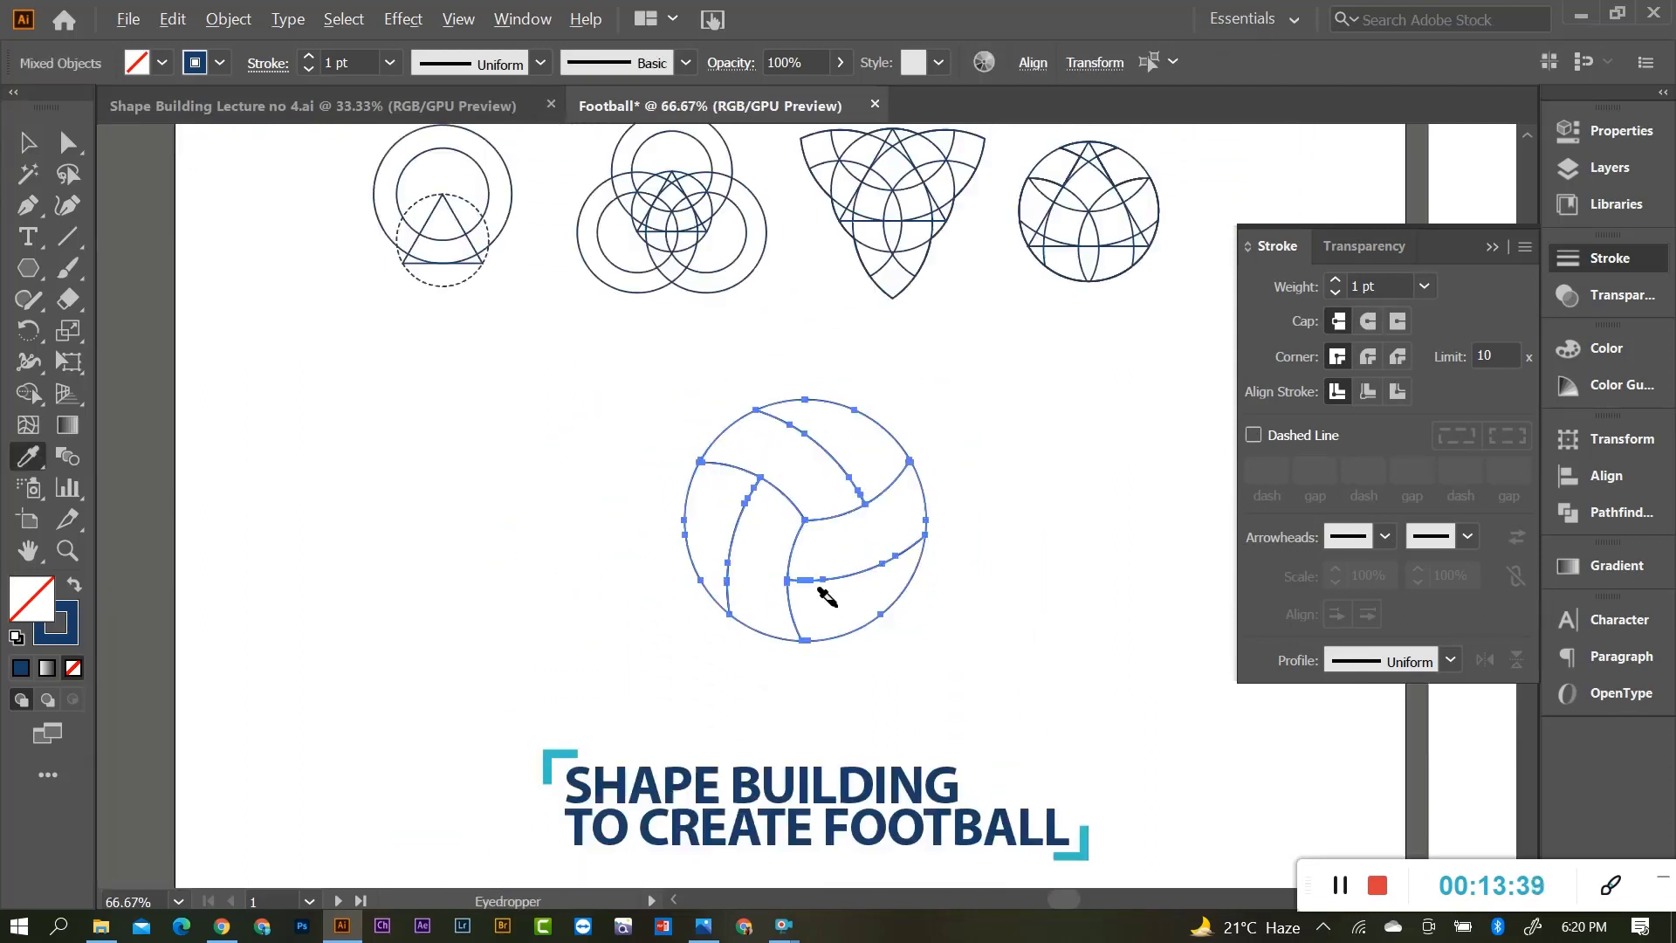
pyautogui.scroll(-1, 821, 694)
pyautogui.click(794, 742)
pyautogui.click(26, 146)
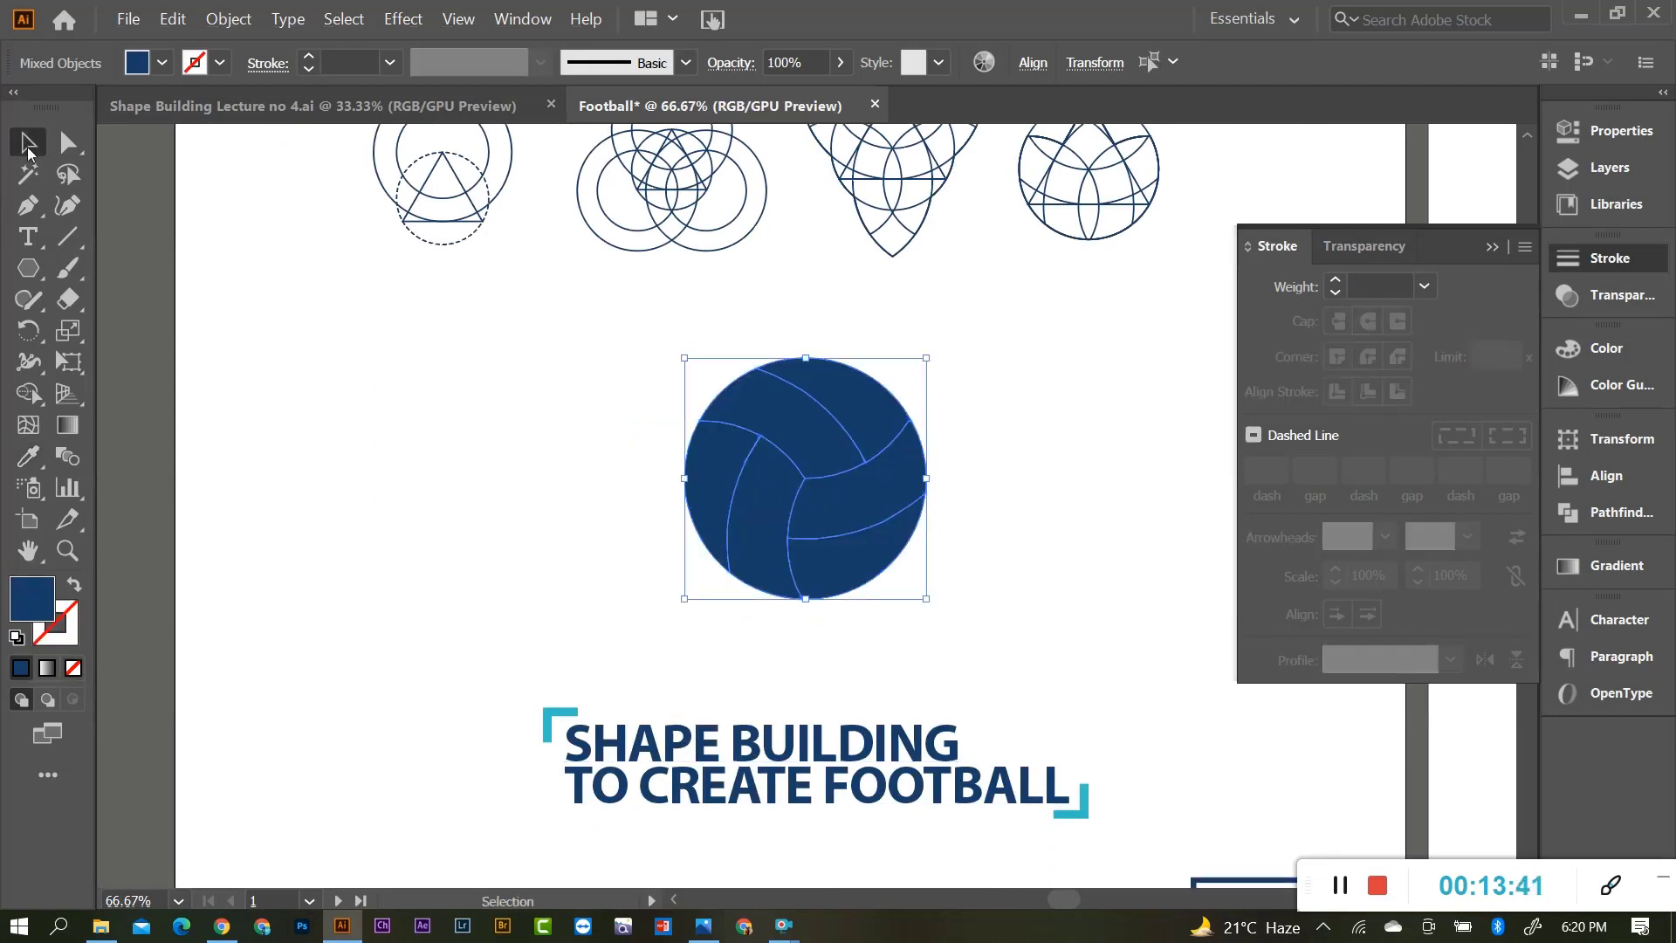
pyautogui.click(70, 622)
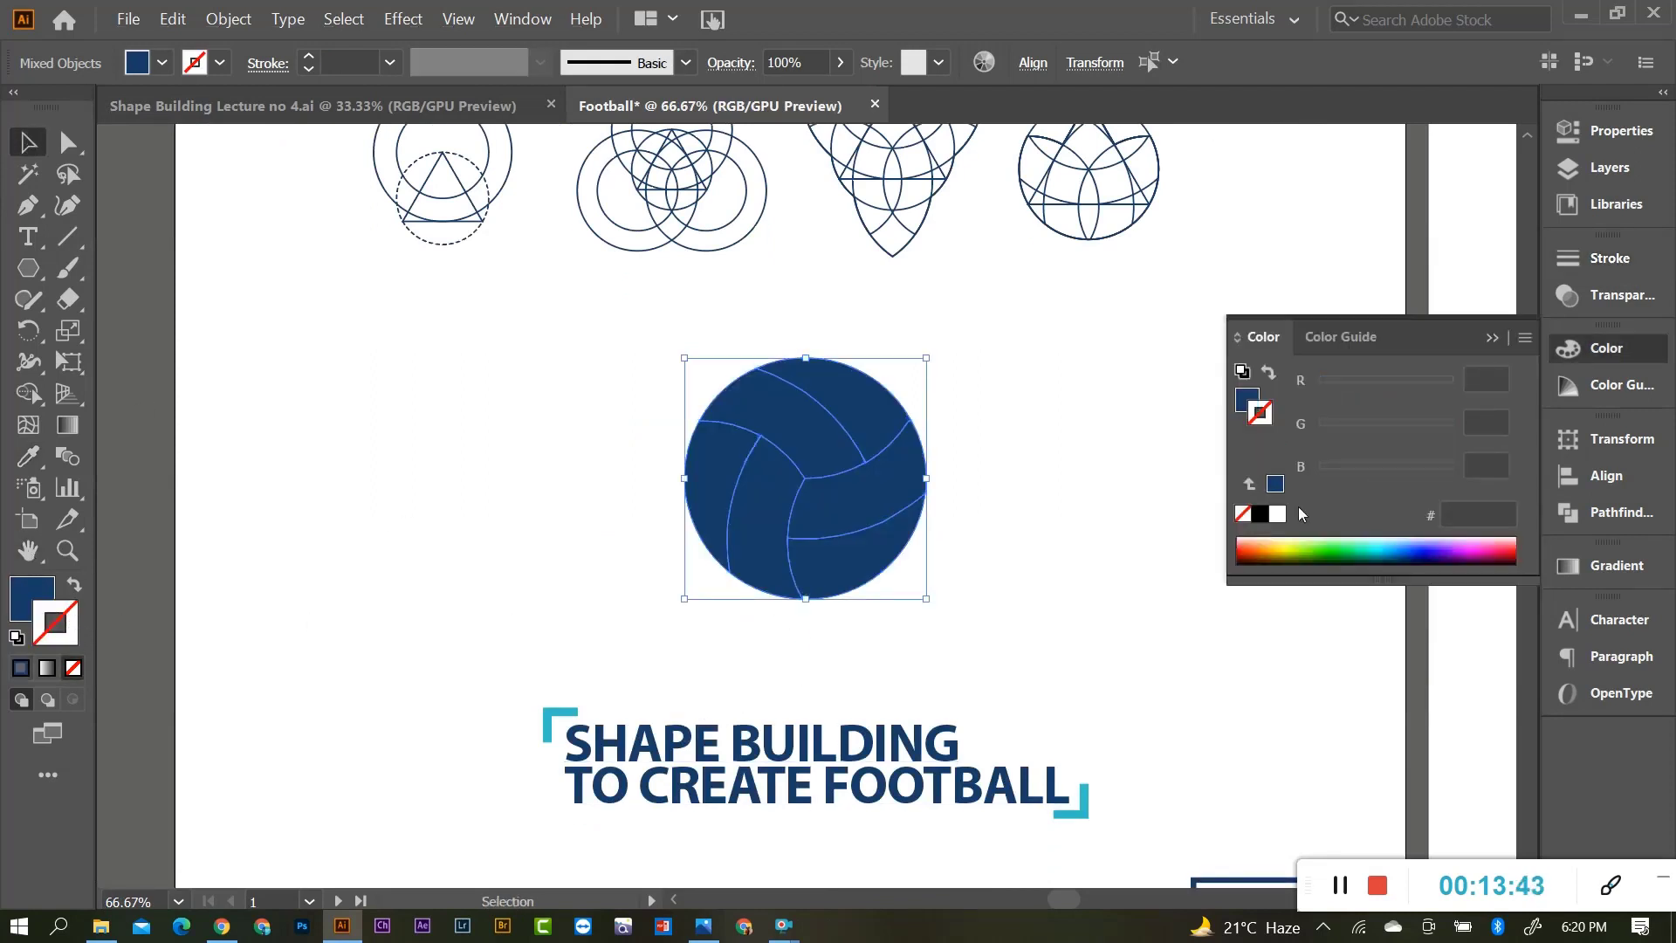
pyautogui.press('i')
pyautogui.click(546, 725)
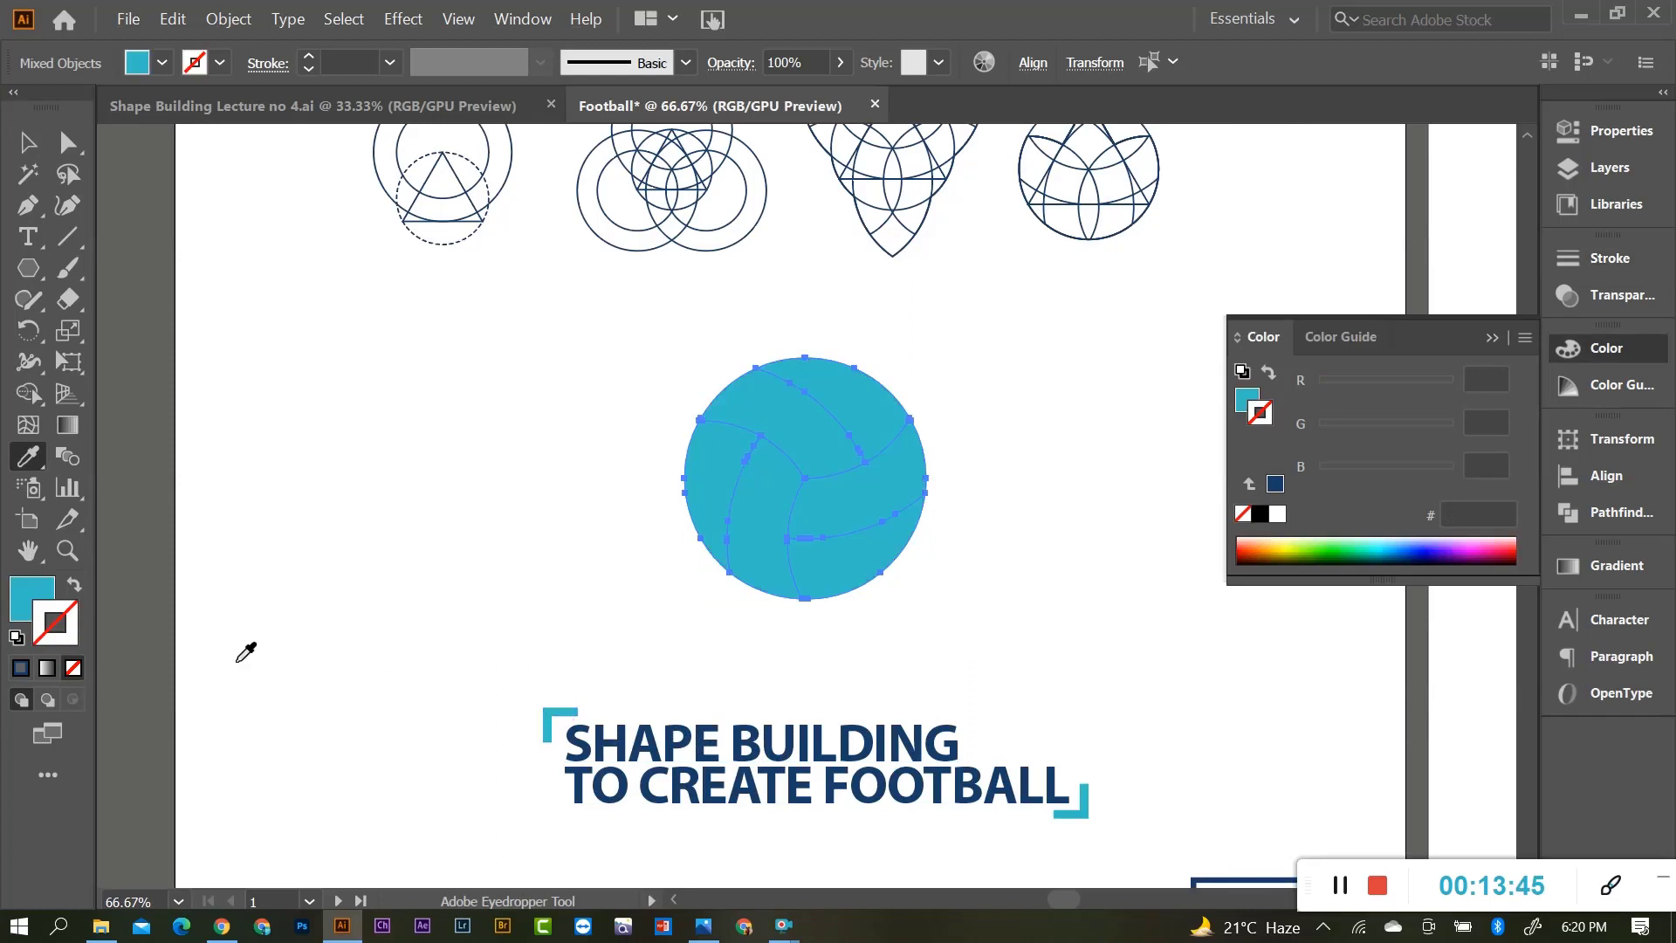
pyautogui.click(74, 585)
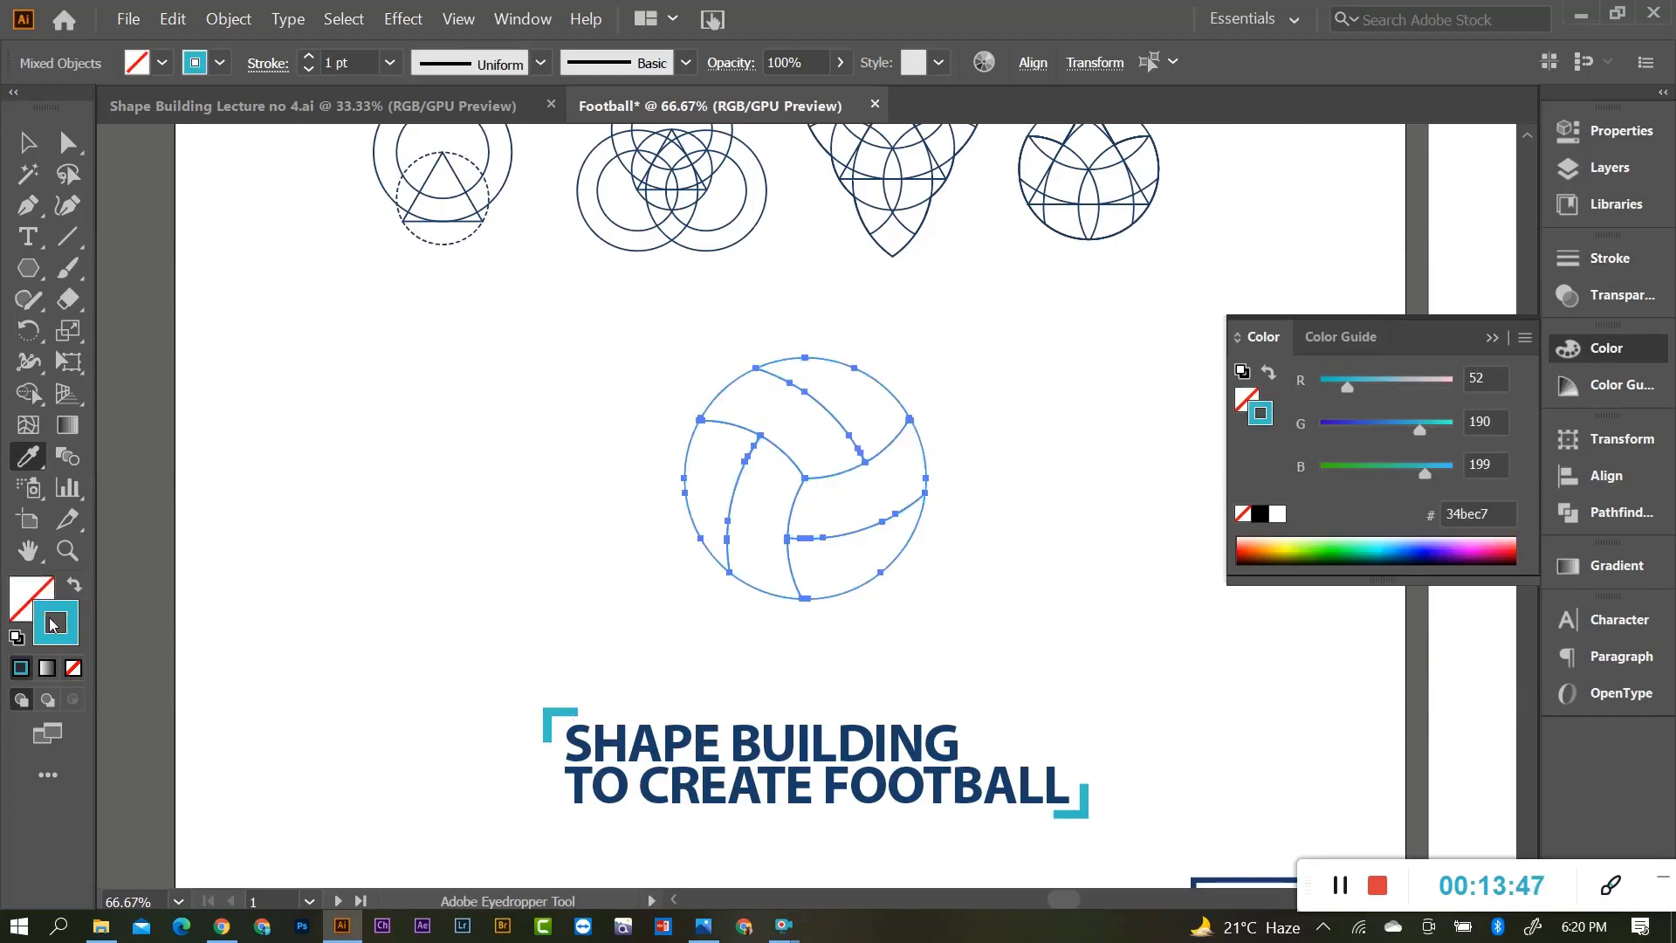
# Set the volleyball's stroke weight to 12 pt and confirm it in the Stroke panel.
pyautogui.click(389, 63)
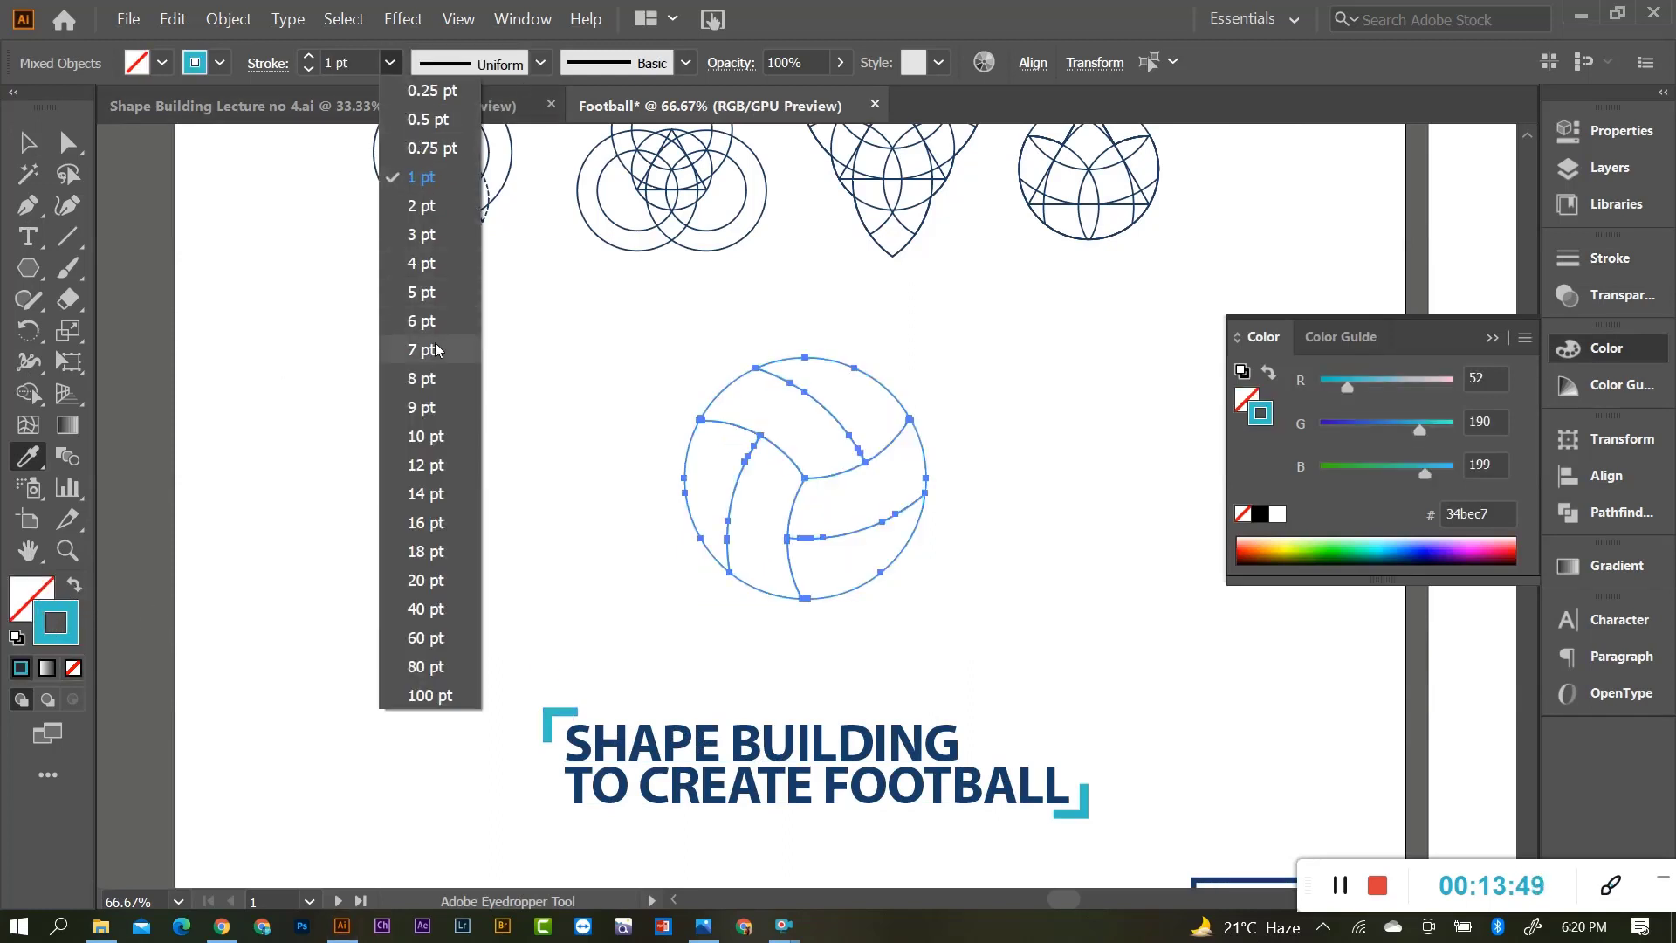
pyautogui.click(430, 464)
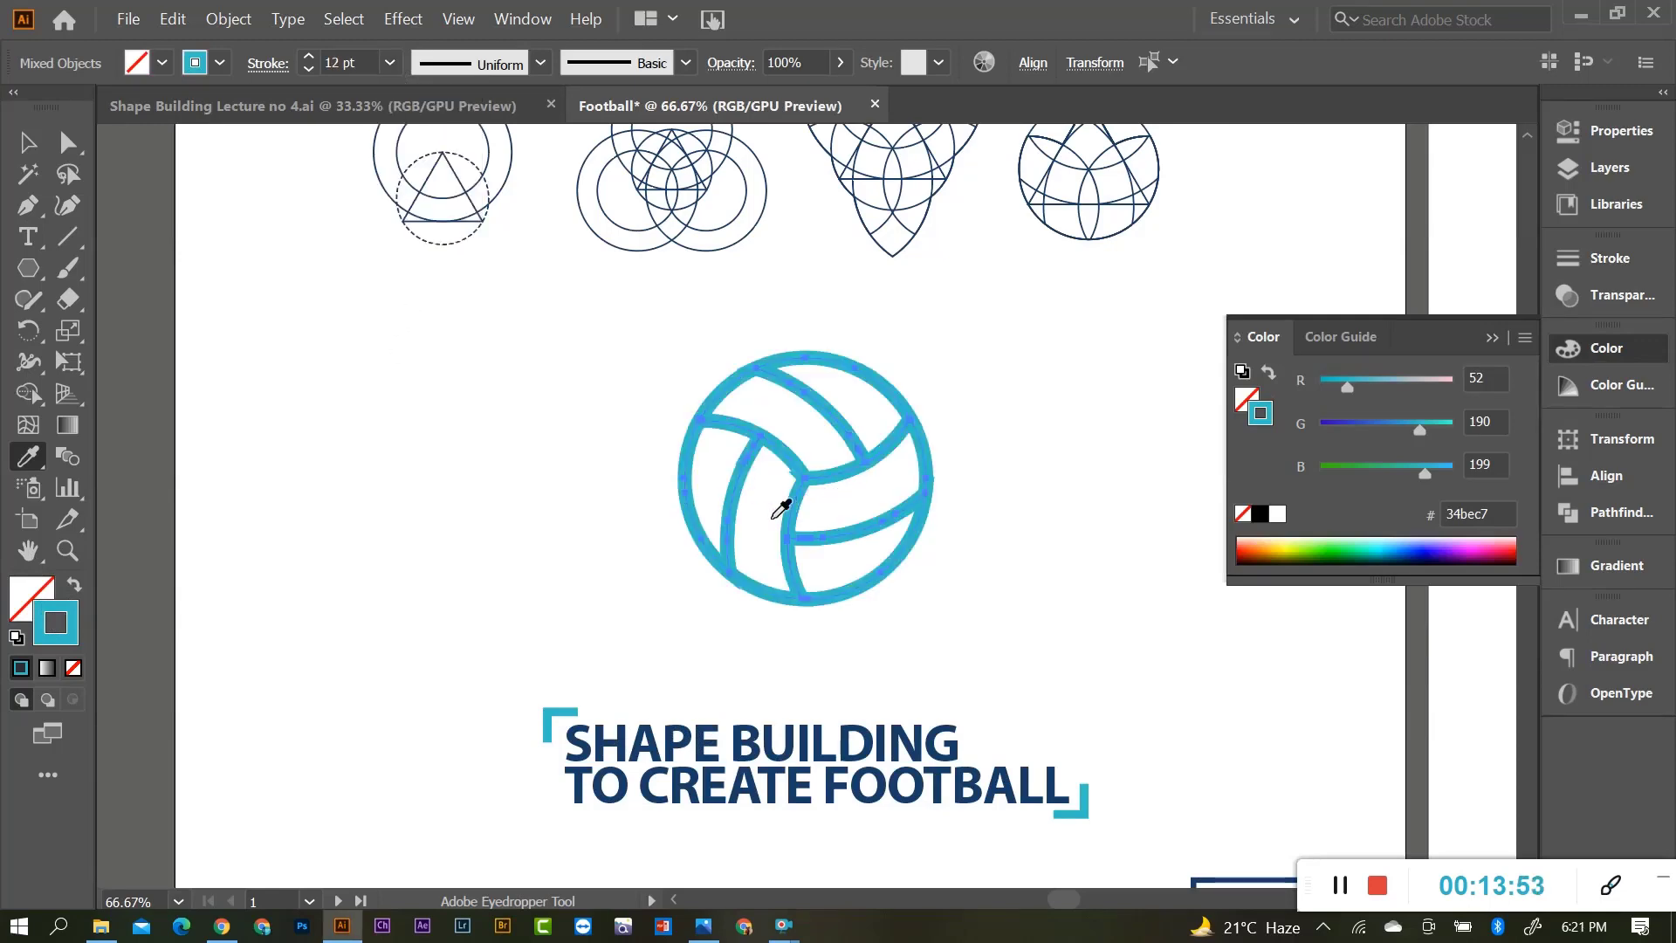
pyautogui.press('alt')
pyautogui.scroll(3, 786, 489)
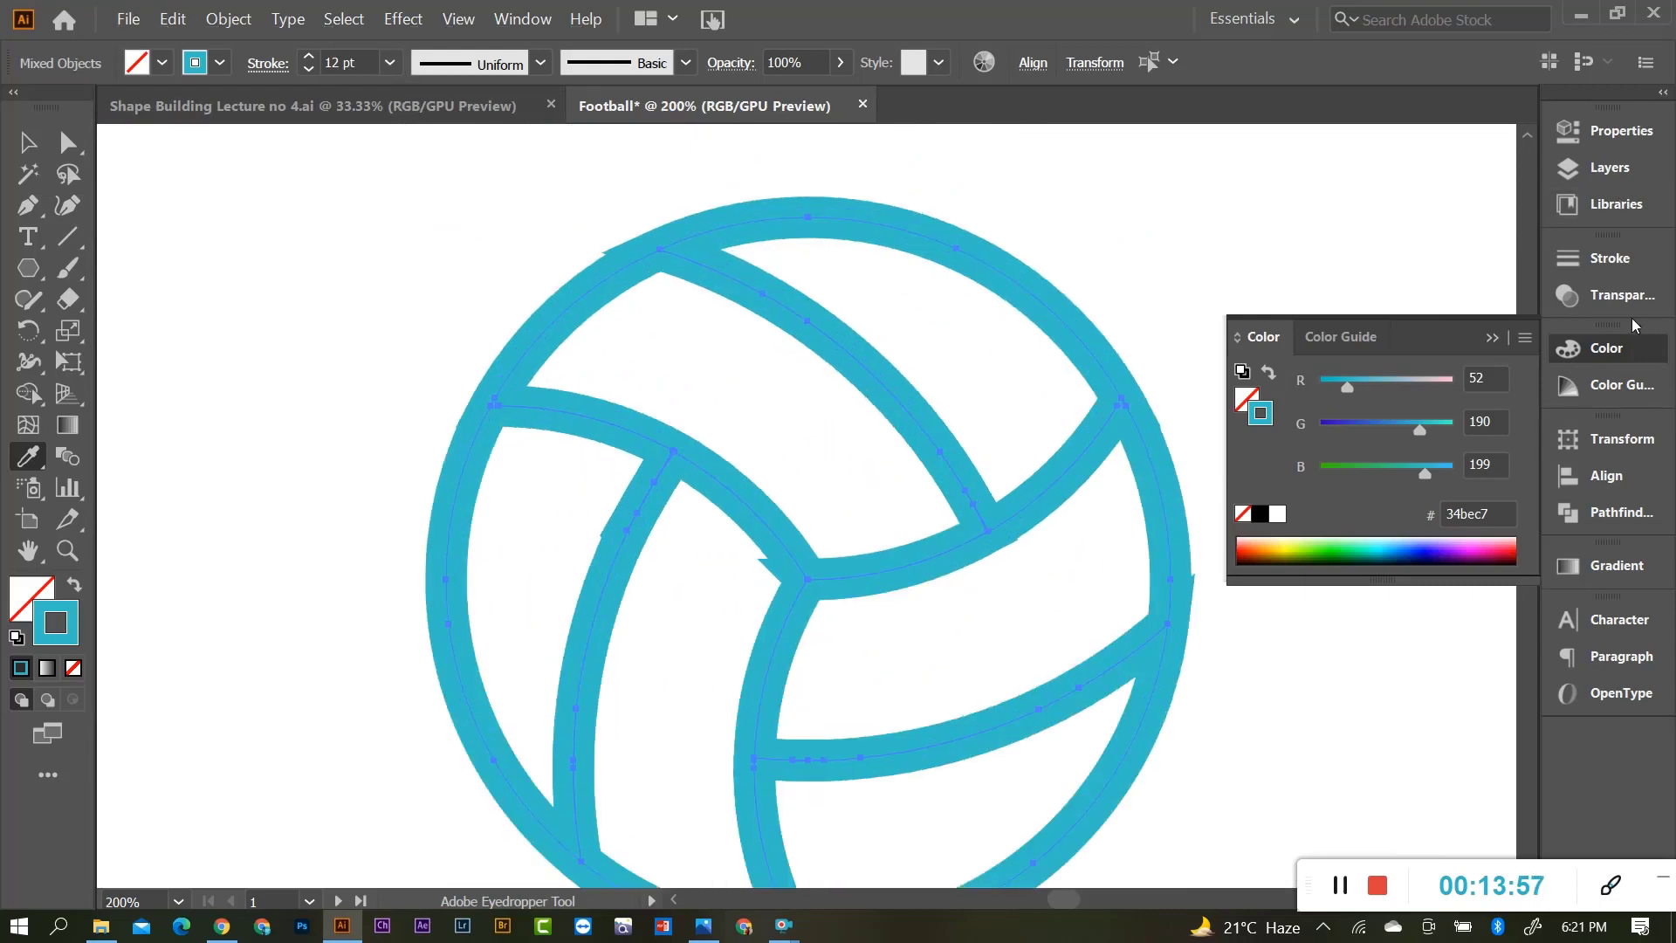
pyautogui.click(1626, 259)
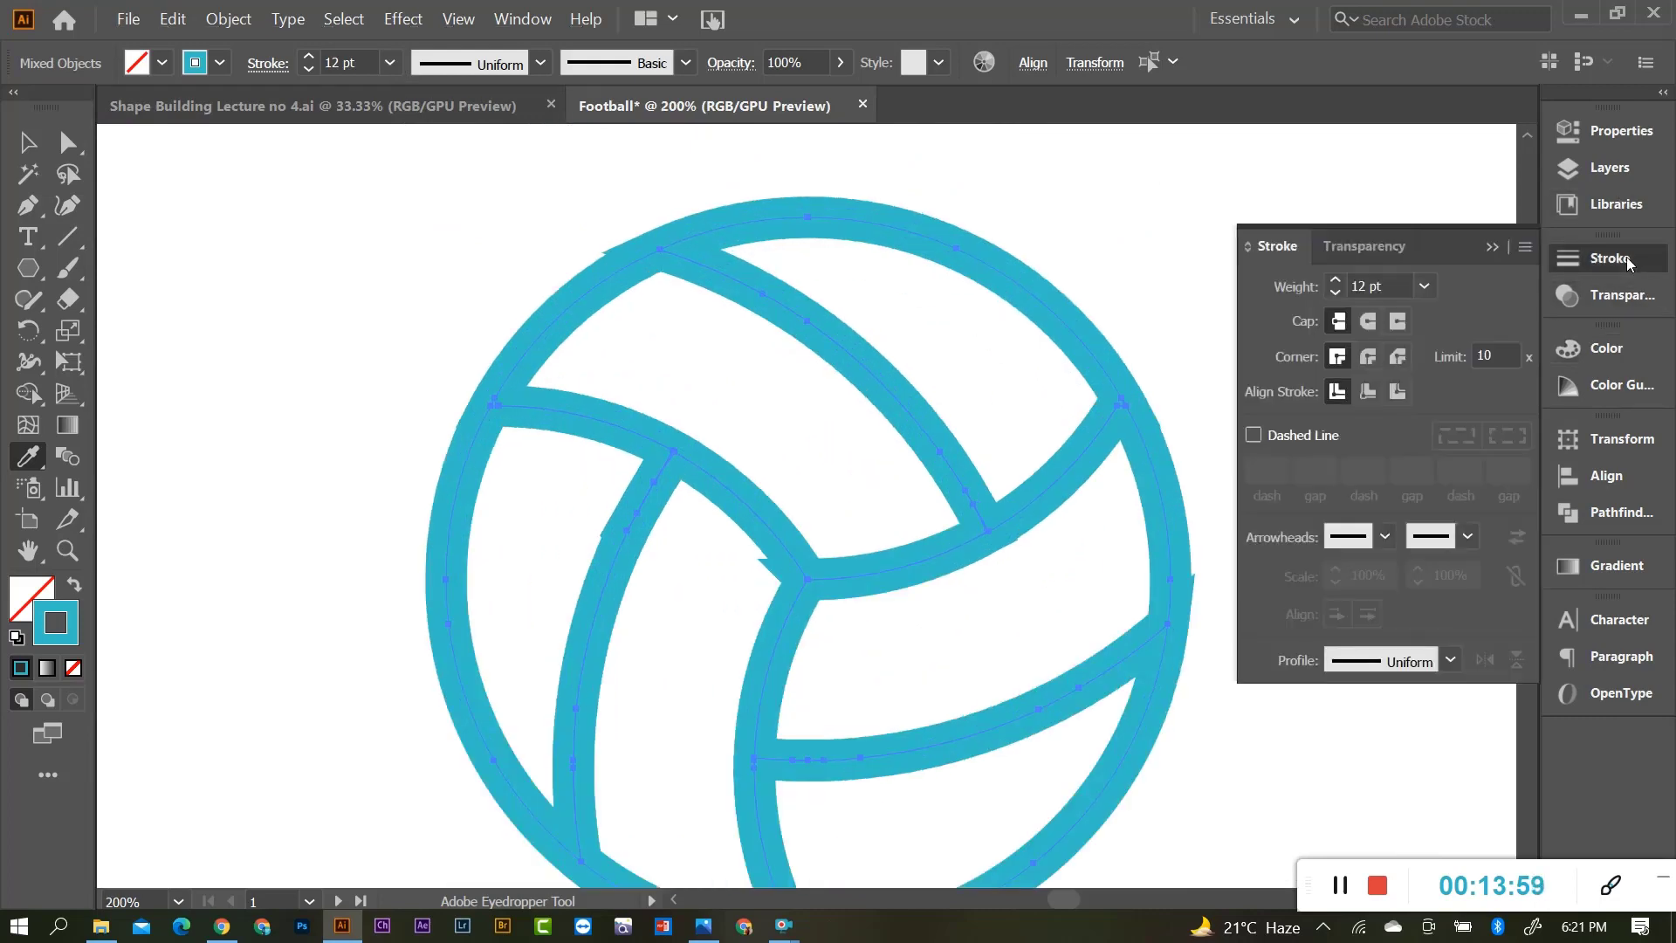
pyautogui.scroll(1, 810, 244)
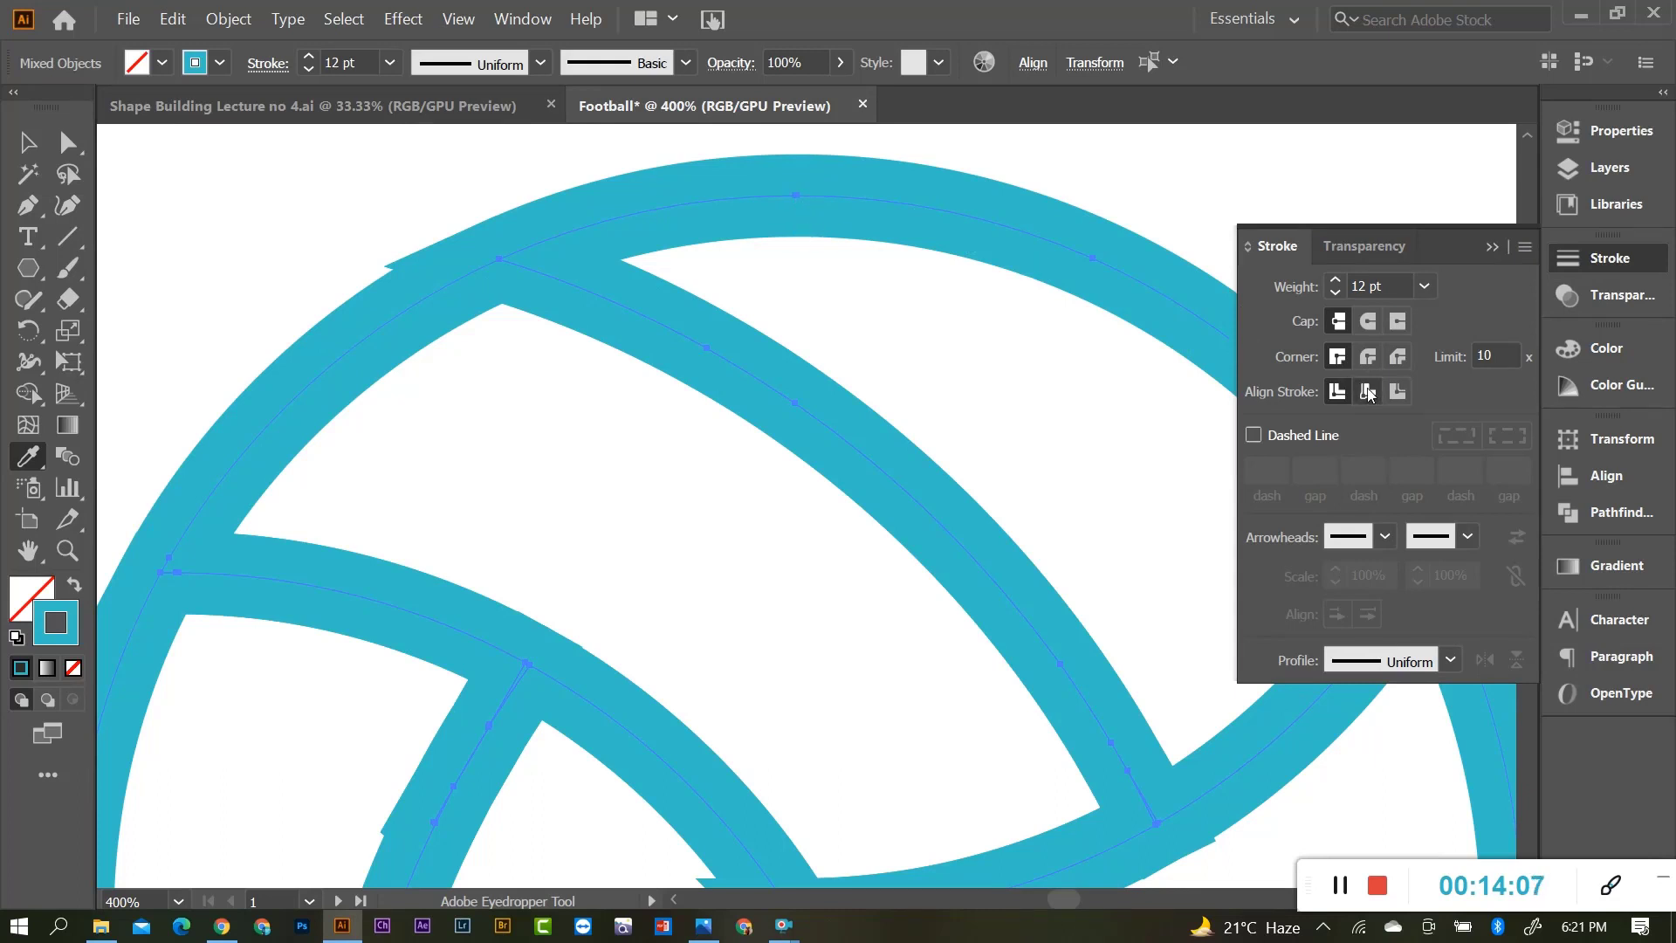
# Center-align the football's seam strokes and thin them from 12 pt to 7 pt.
pyautogui.click(1368, 392)
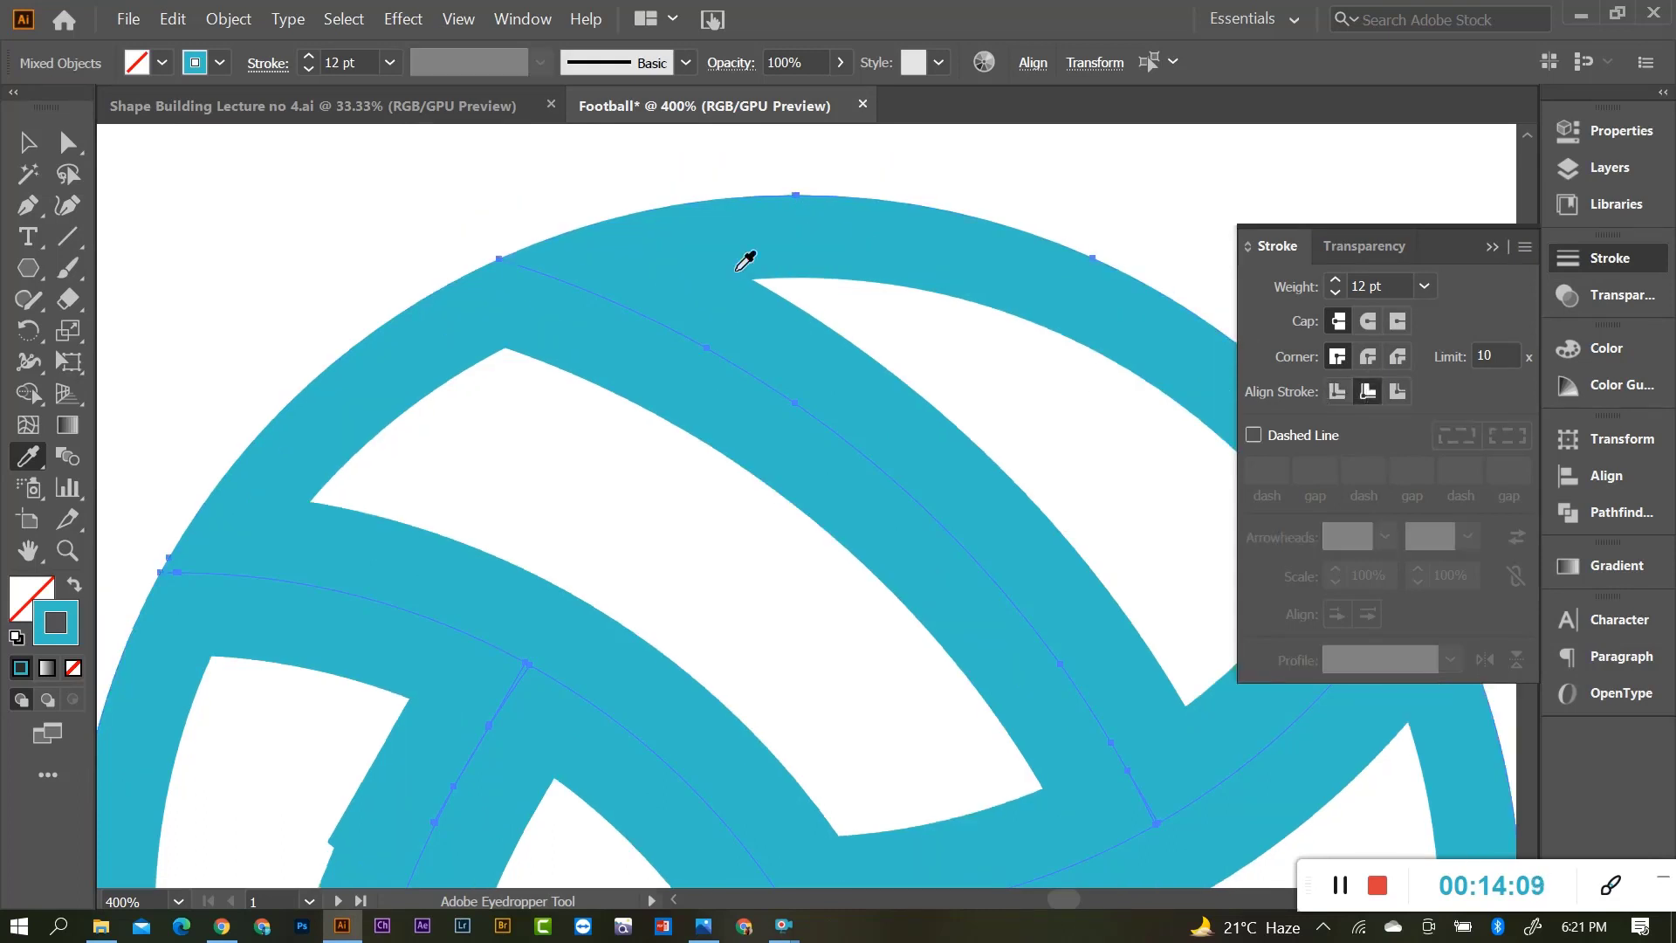
pyautogui.click(1397, 392)
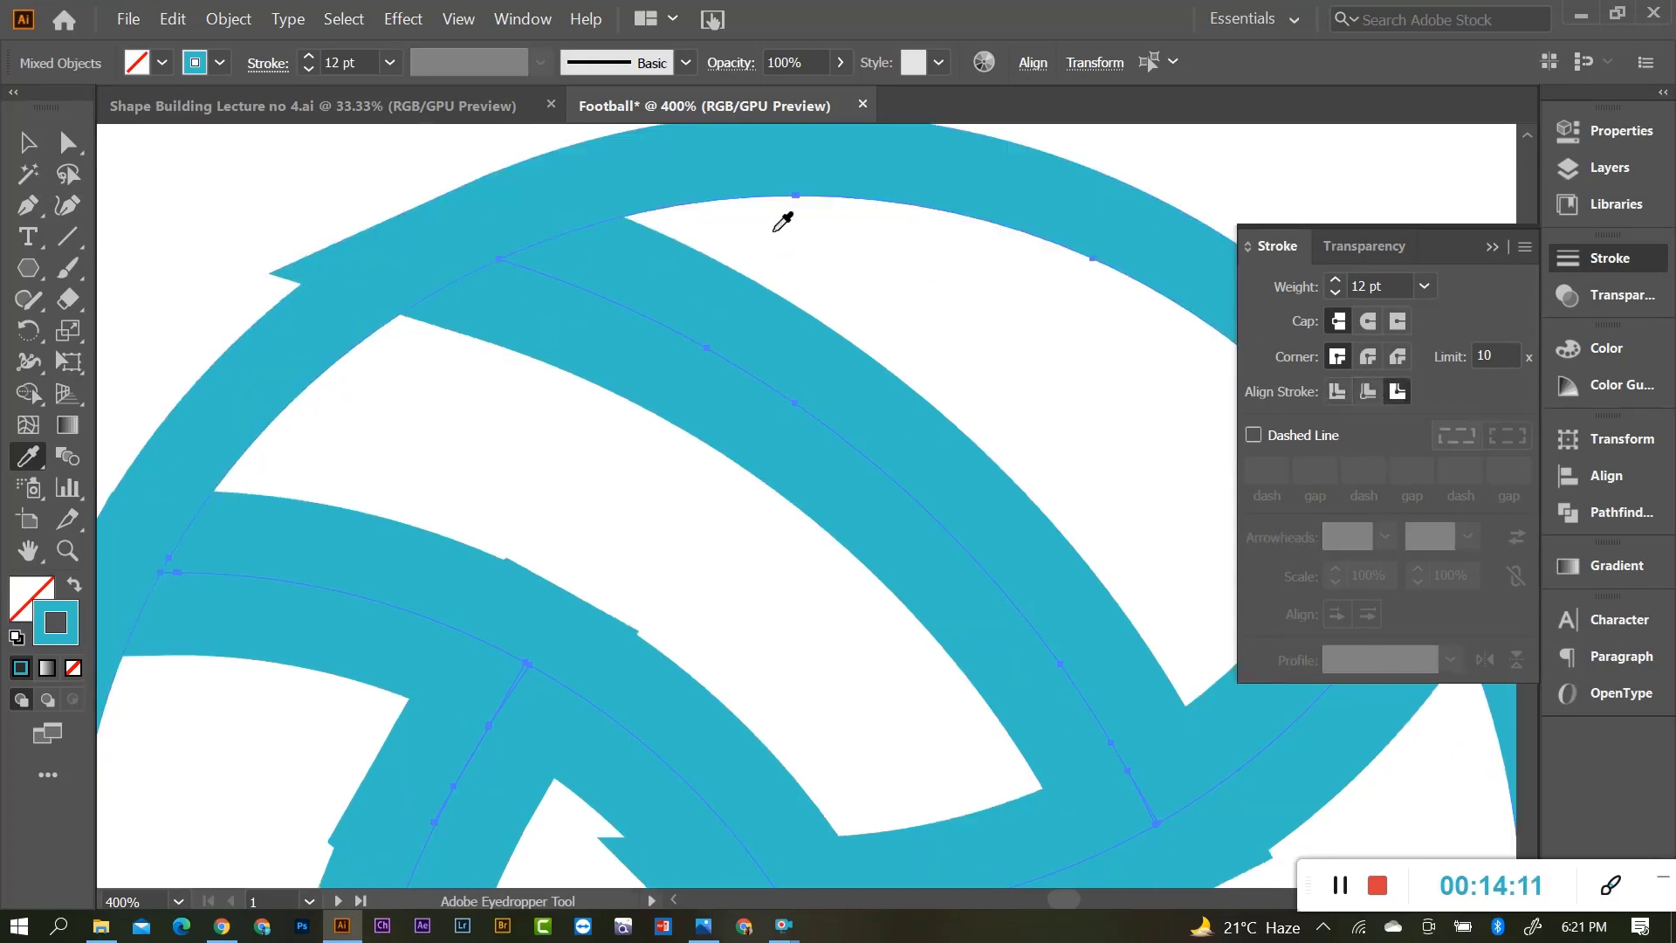
pyautogui.click(1368, 391)
pyautogui.scroll(-3, 690, 371)
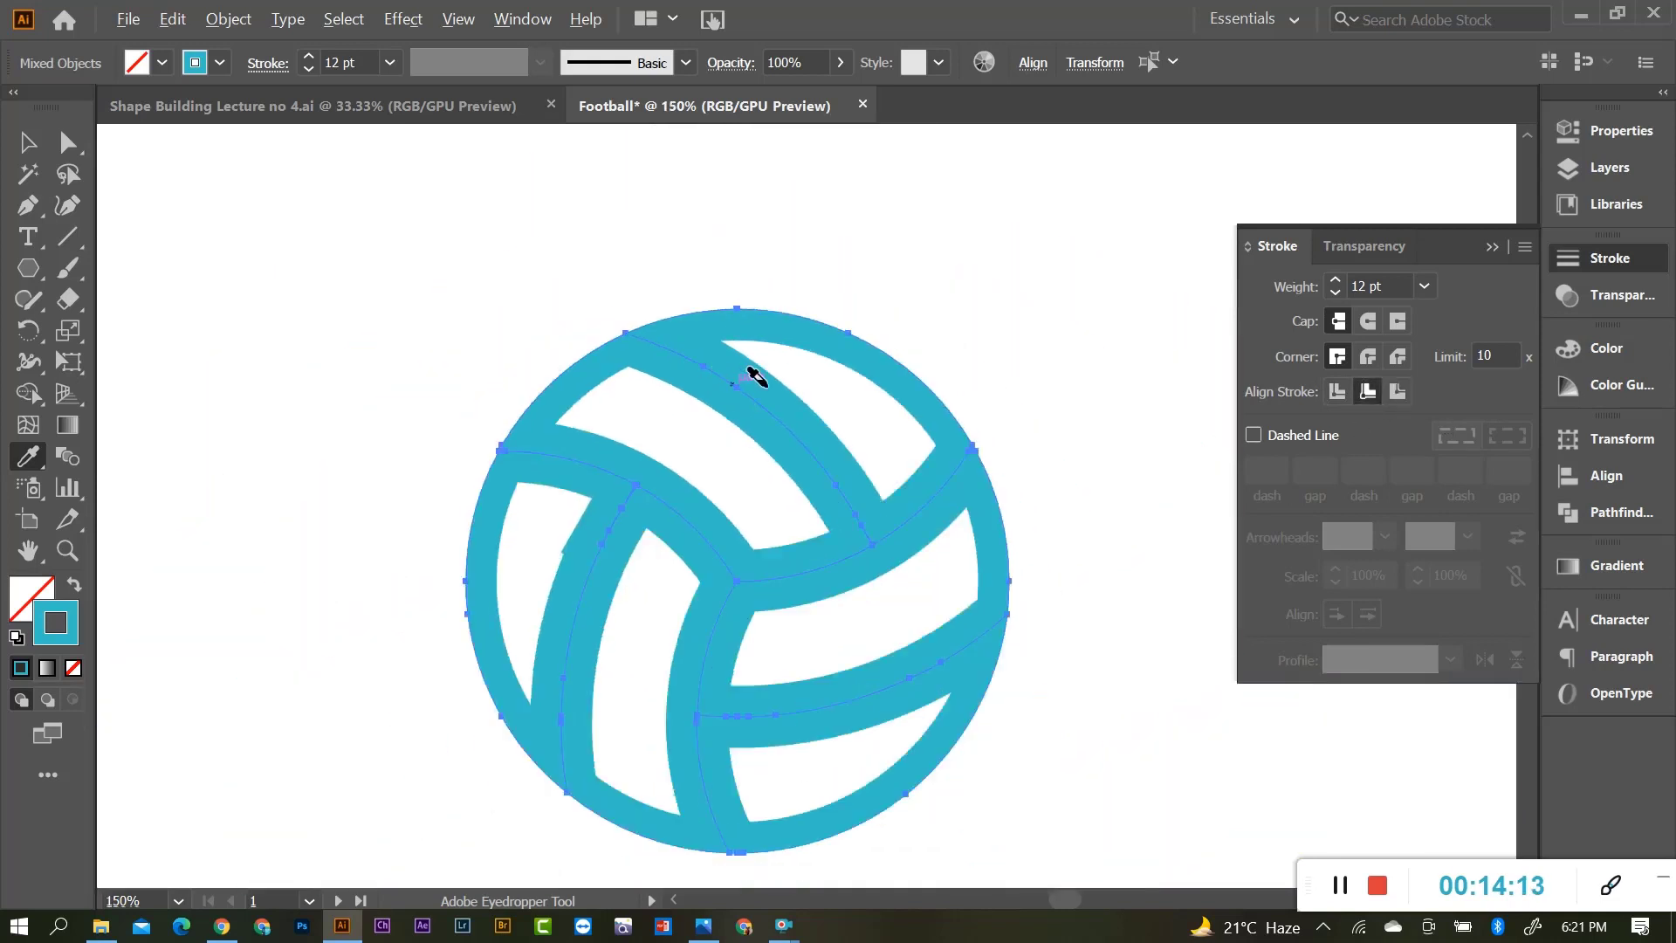
pyautogui.click(1424, 288)
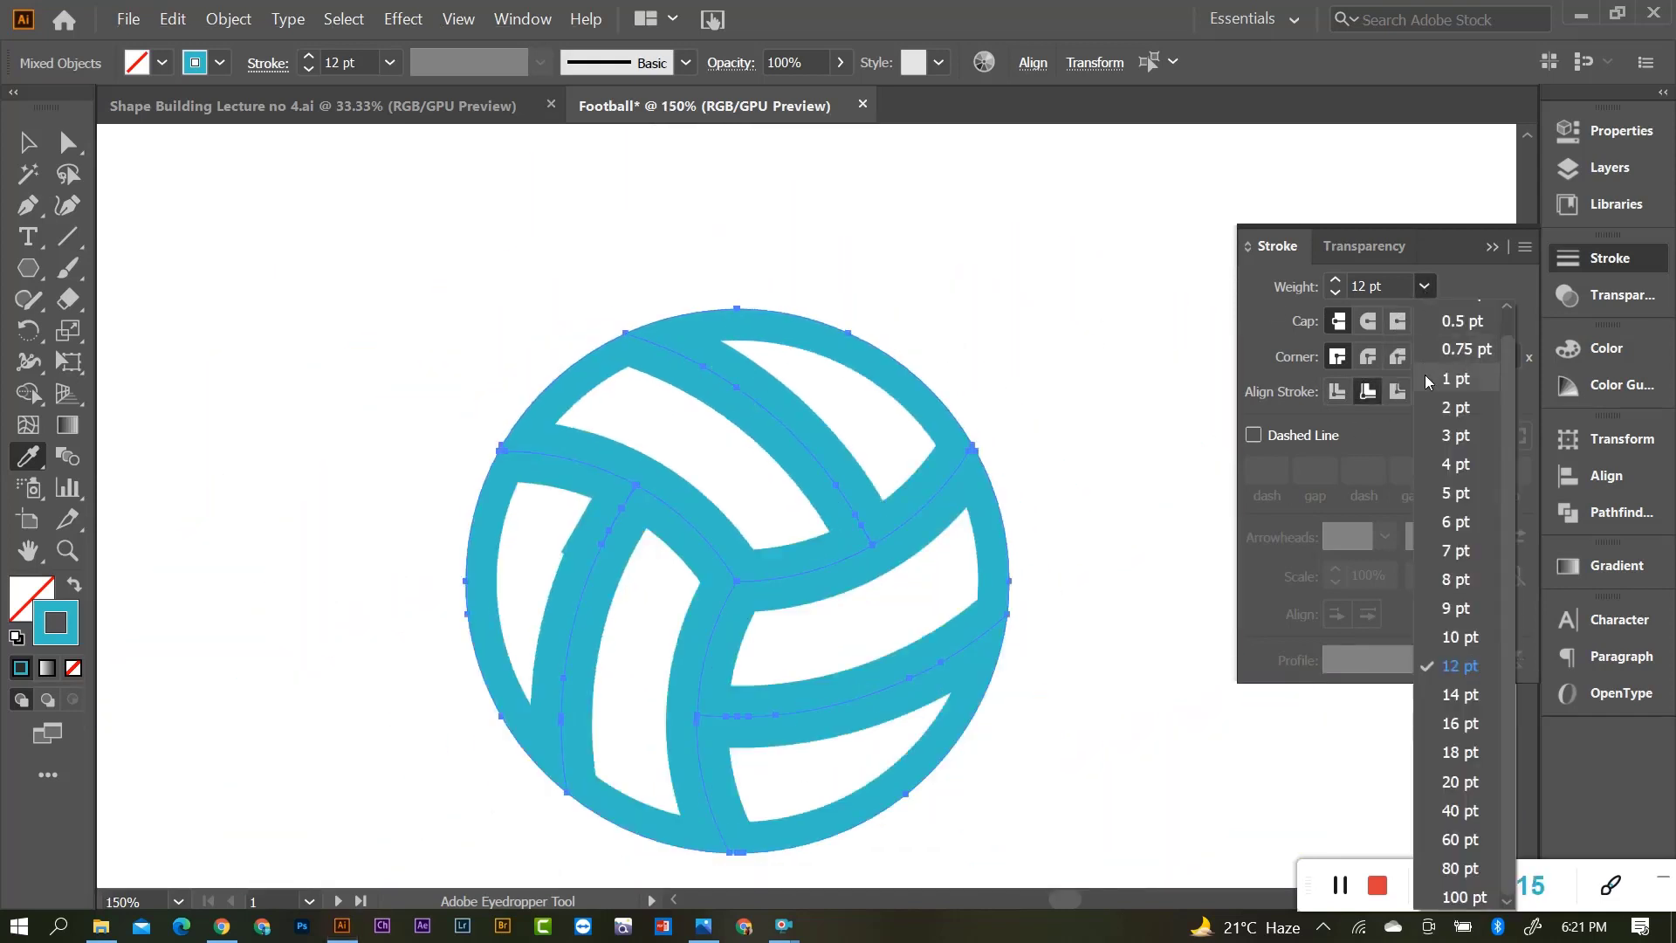
pyautogui.click(1451, 548)
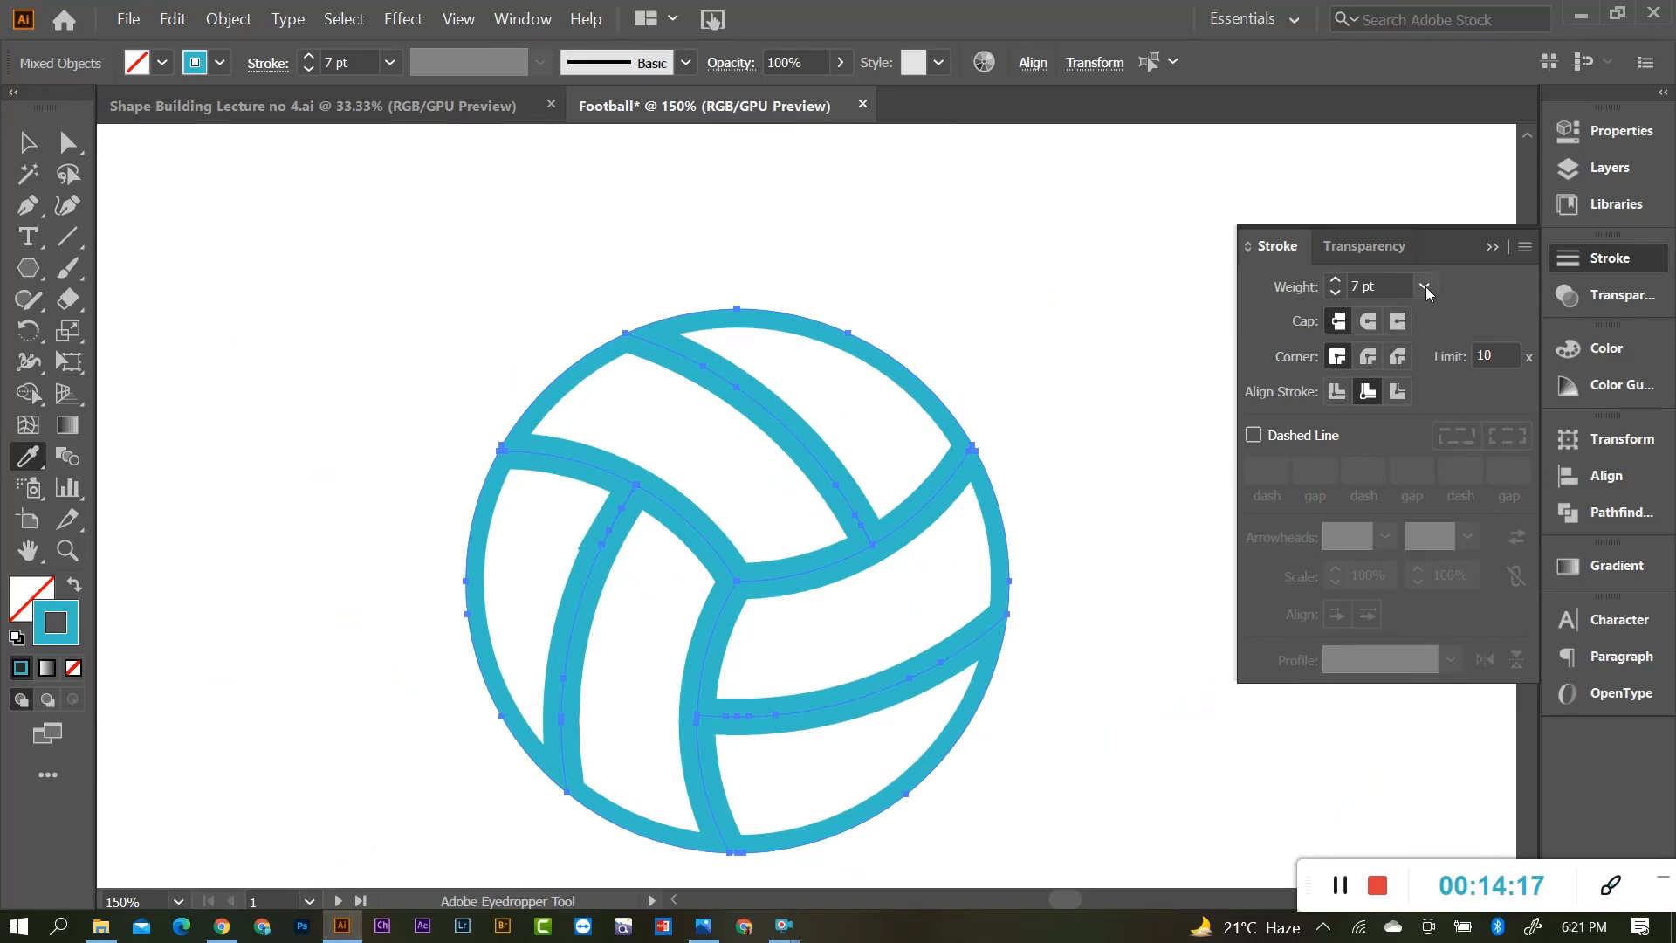
pyautogui.click(28, 143)
pyautogui.scroll(-2, 768, 438)
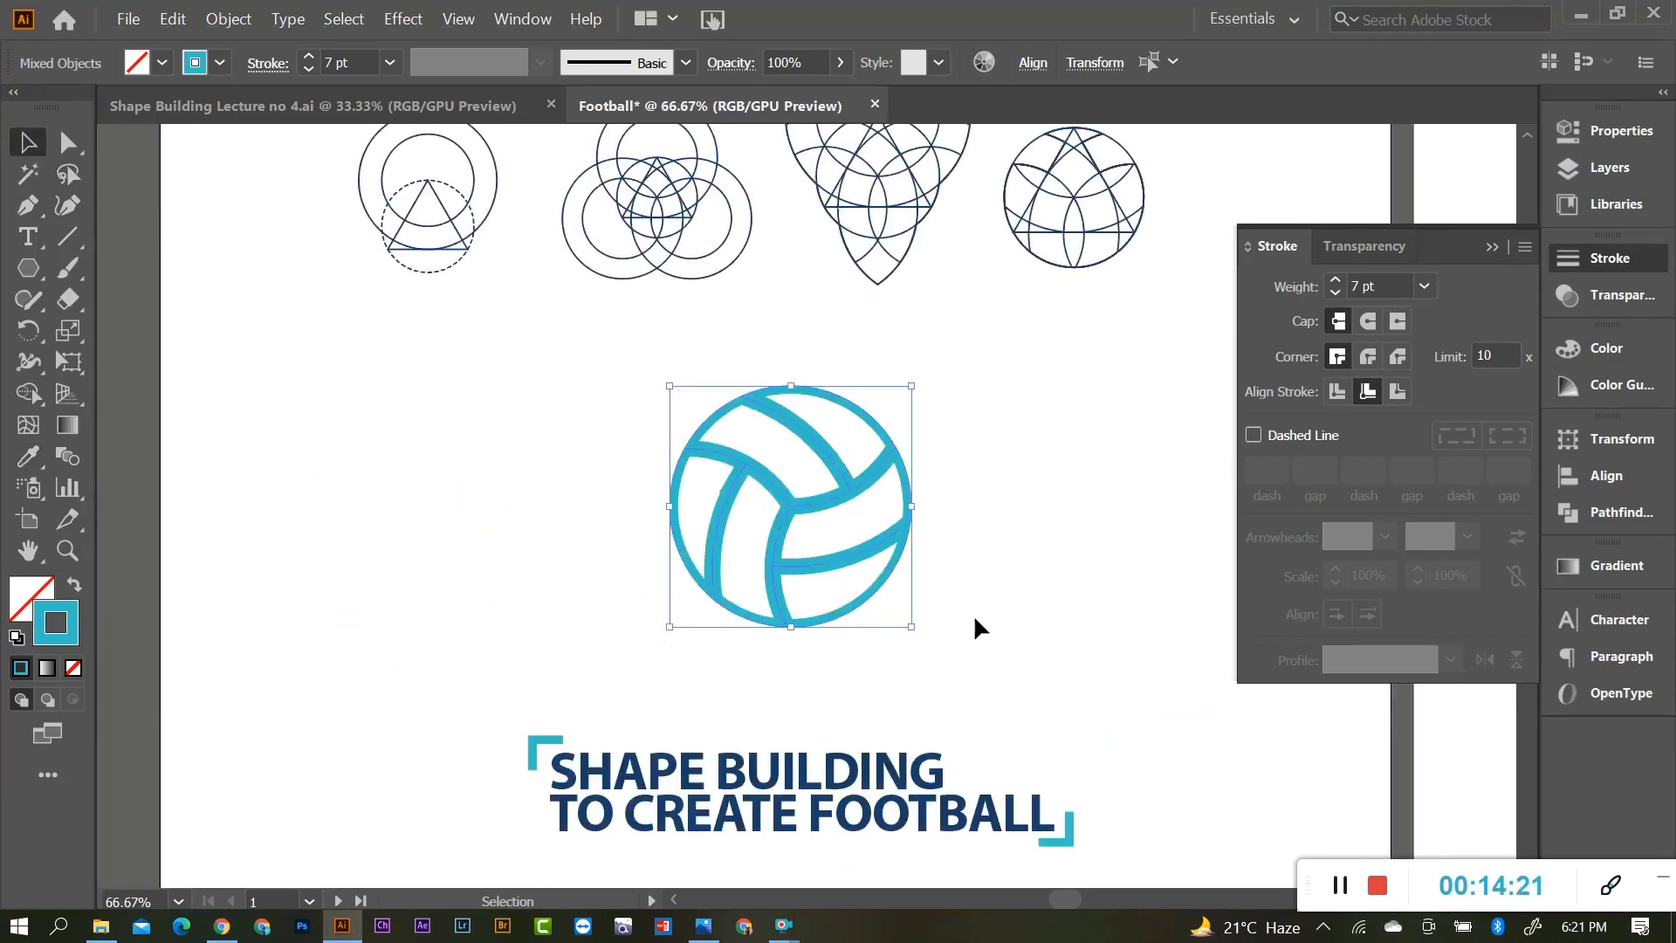
pyautogui.scroll(-1, 908, 624)
pyautogui.scroll(1, 841, 632)
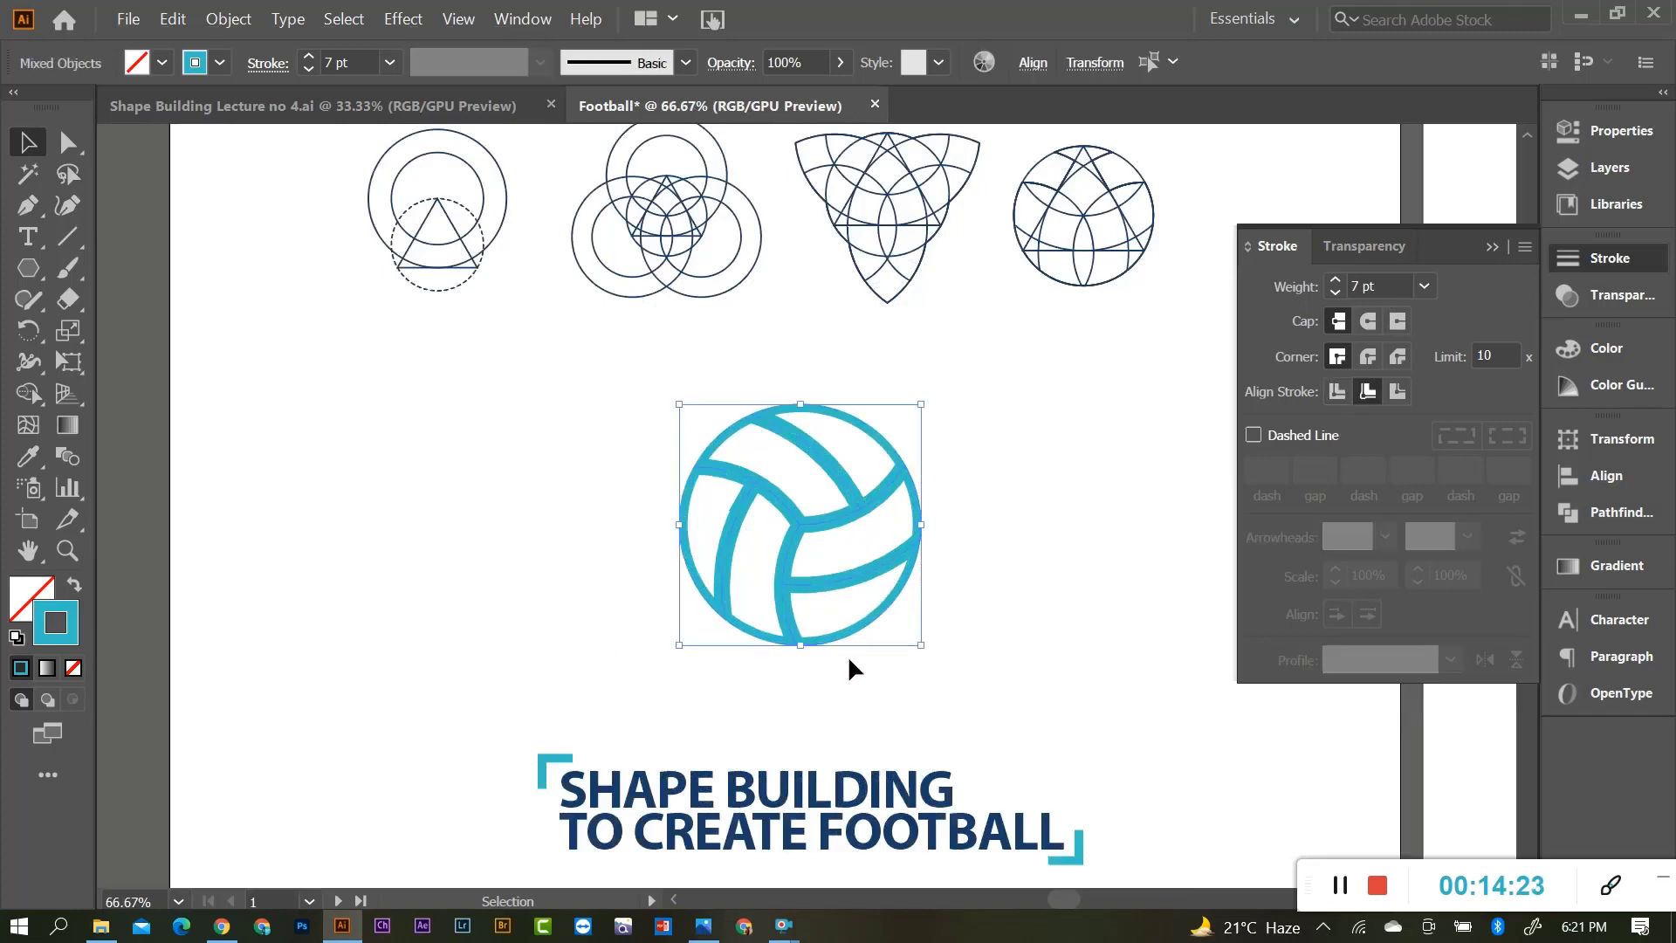
# Fill the football's panels with dark navy 003a69, fine-tuning the green value.
pyautogui.click(32, 593)
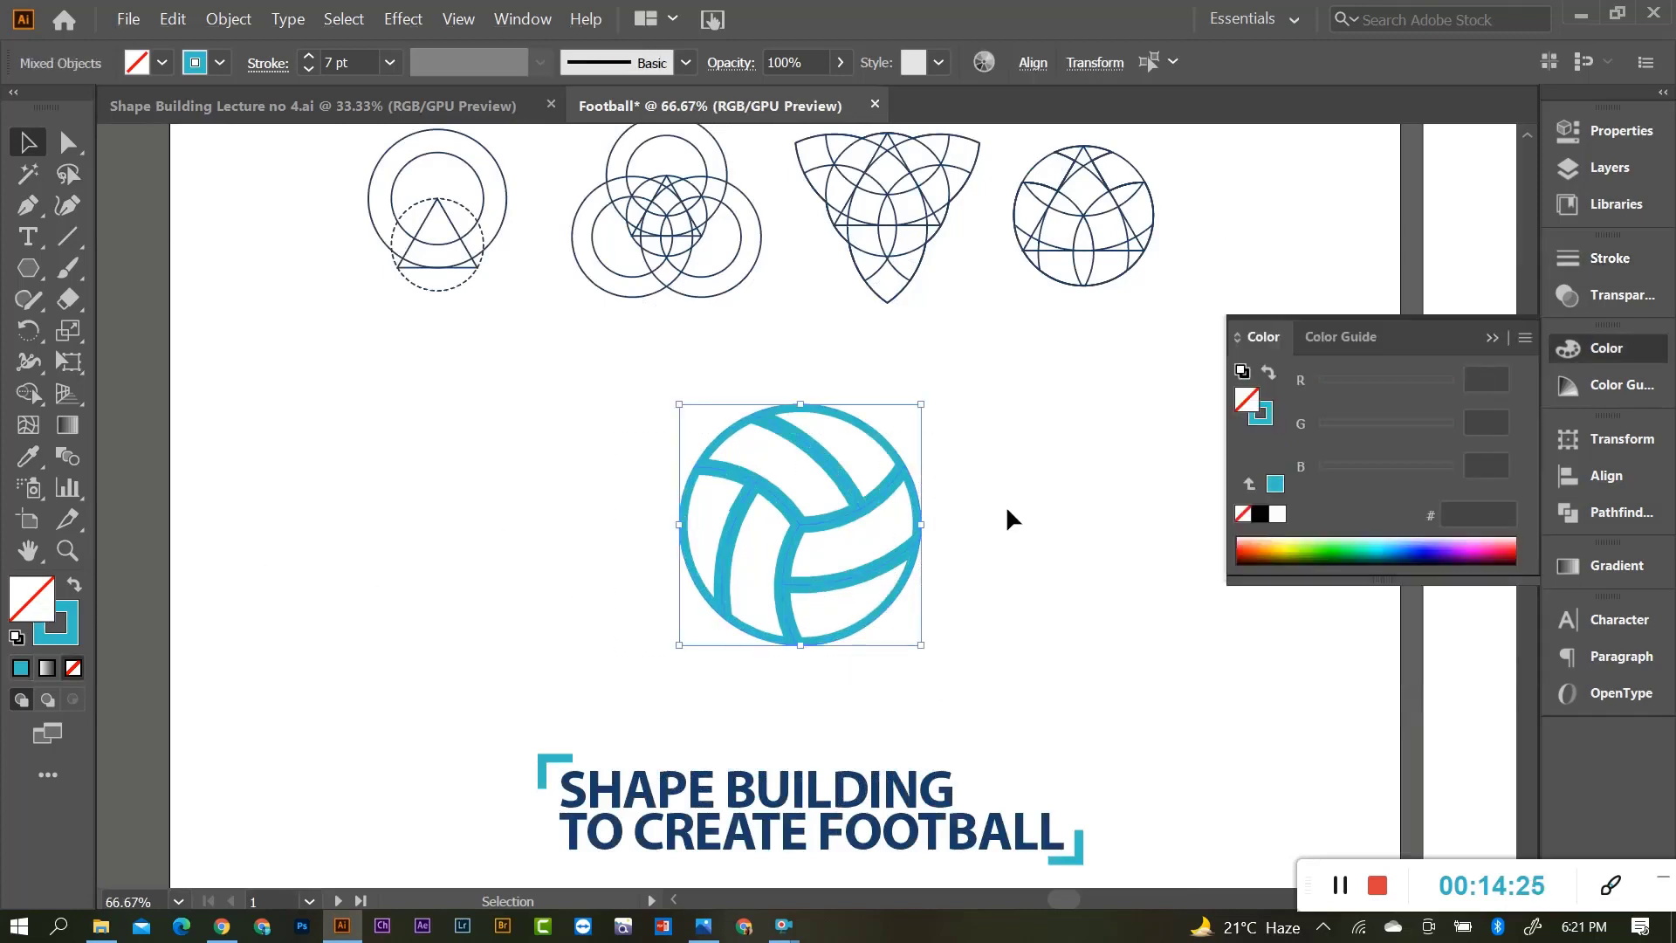
pyautogui.click(1391, 542)
pyautogui.click(1413, 555)
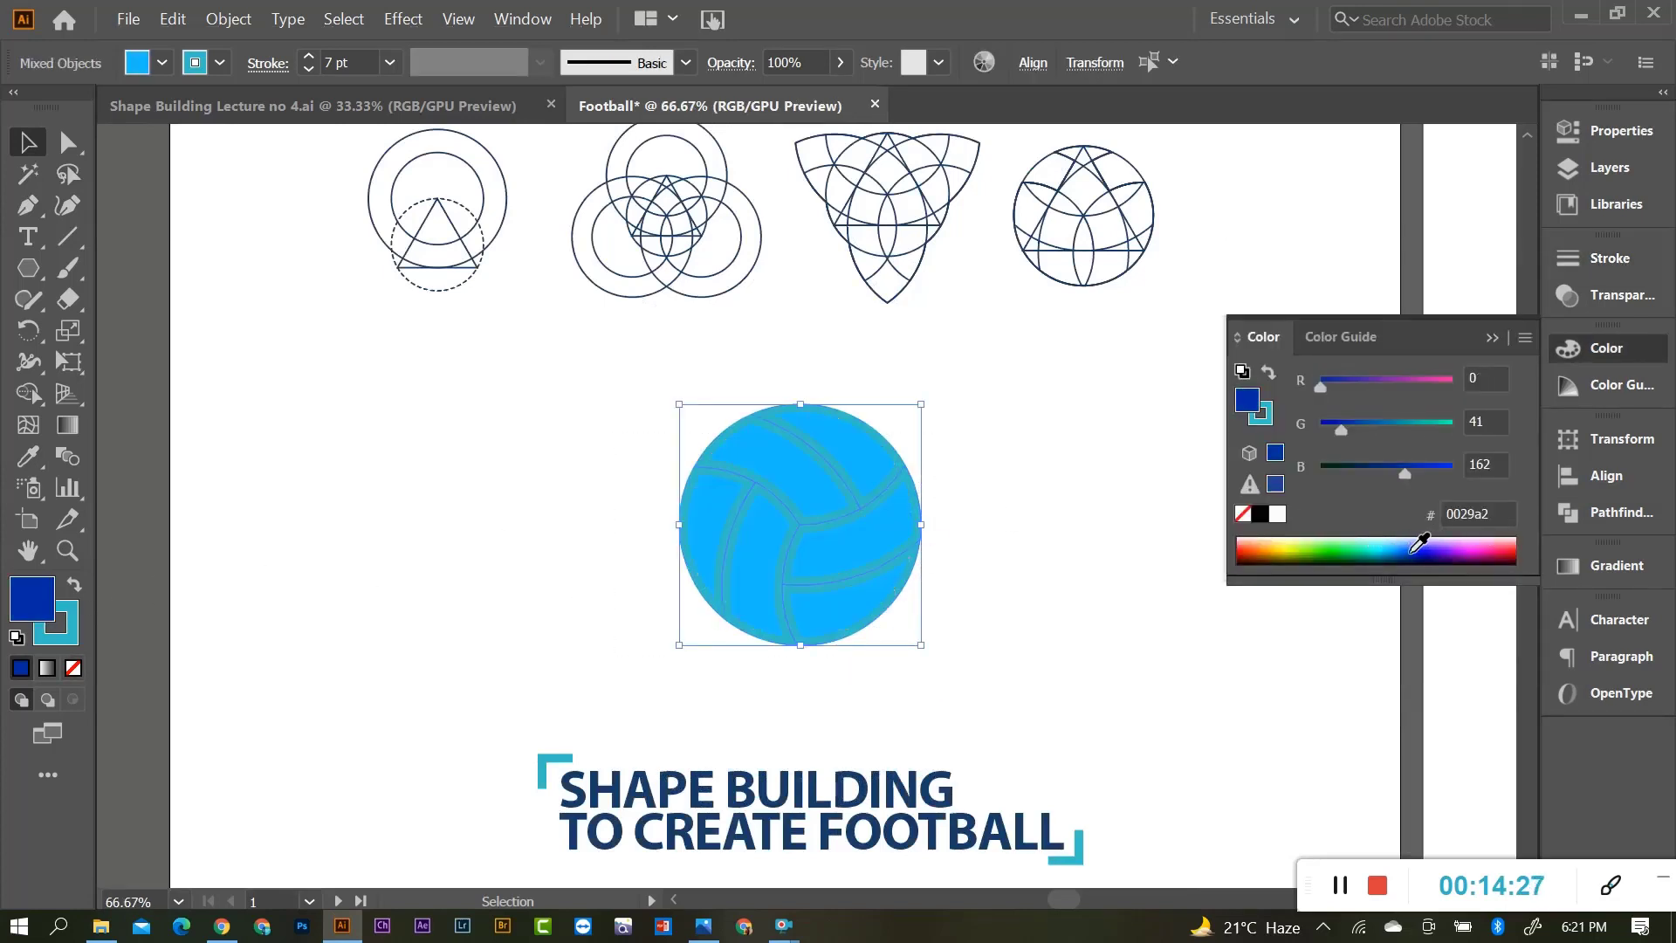
pyautogui.click(1422, 559)
pyautogui.click(1412, 553)
pyautogui.click(1404, 555)
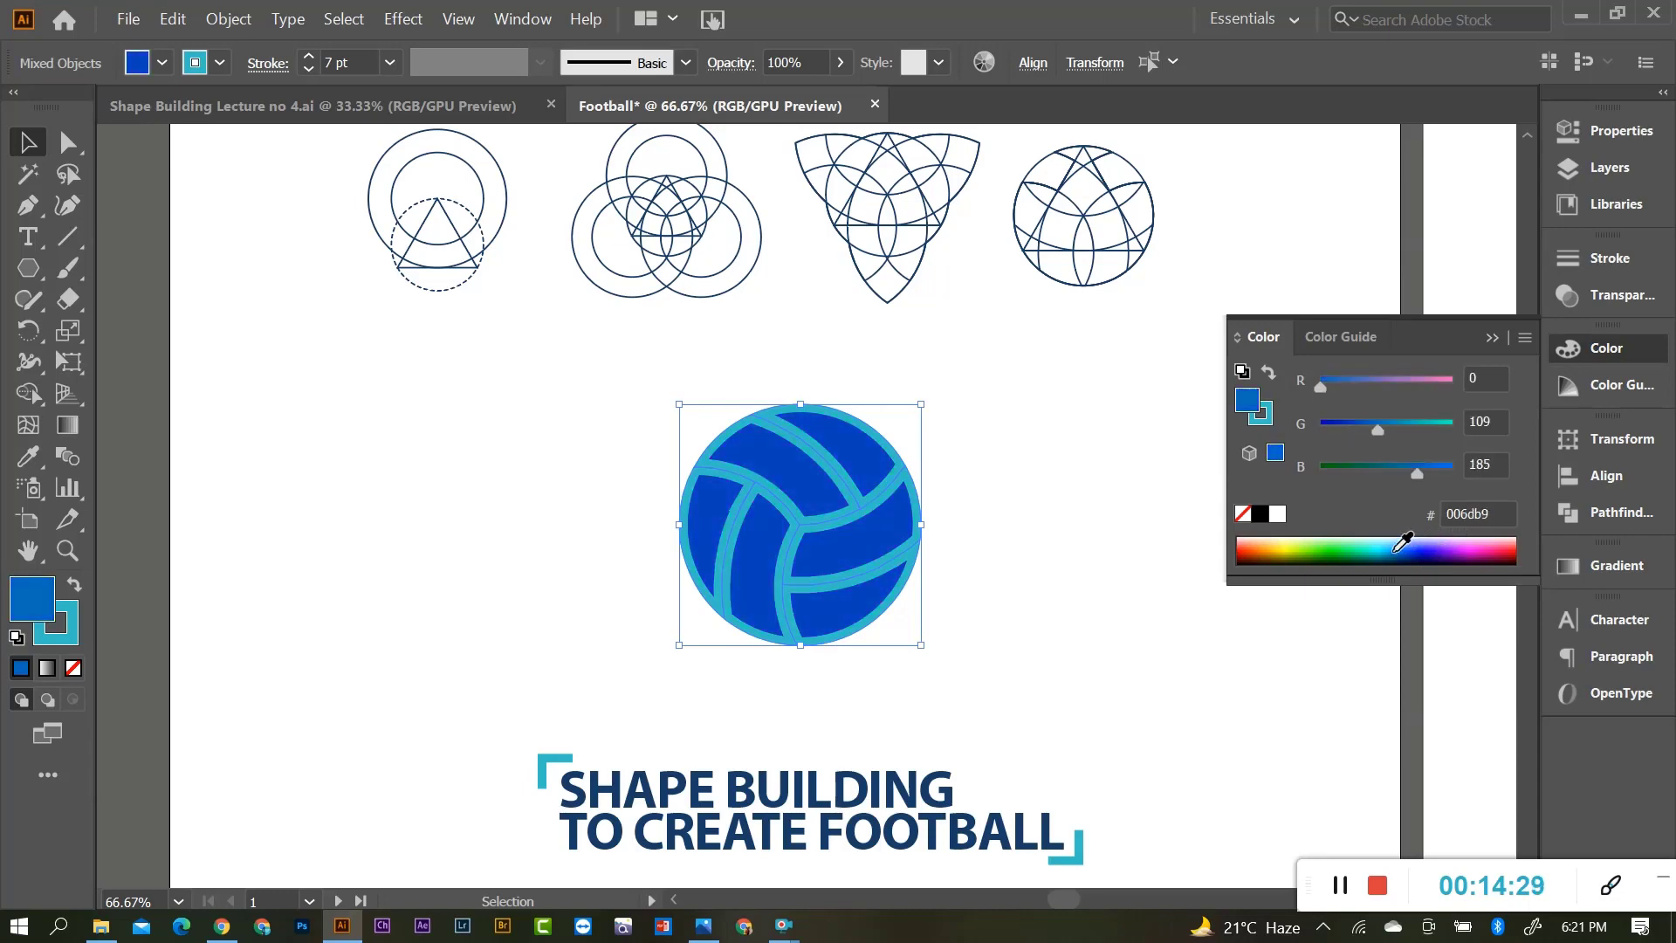
pyautogui.click(1394, 553)
pyautogui.click(1414, 559)
pyautogui.click(1413, 558)
pyautogui.click(1409, 561)
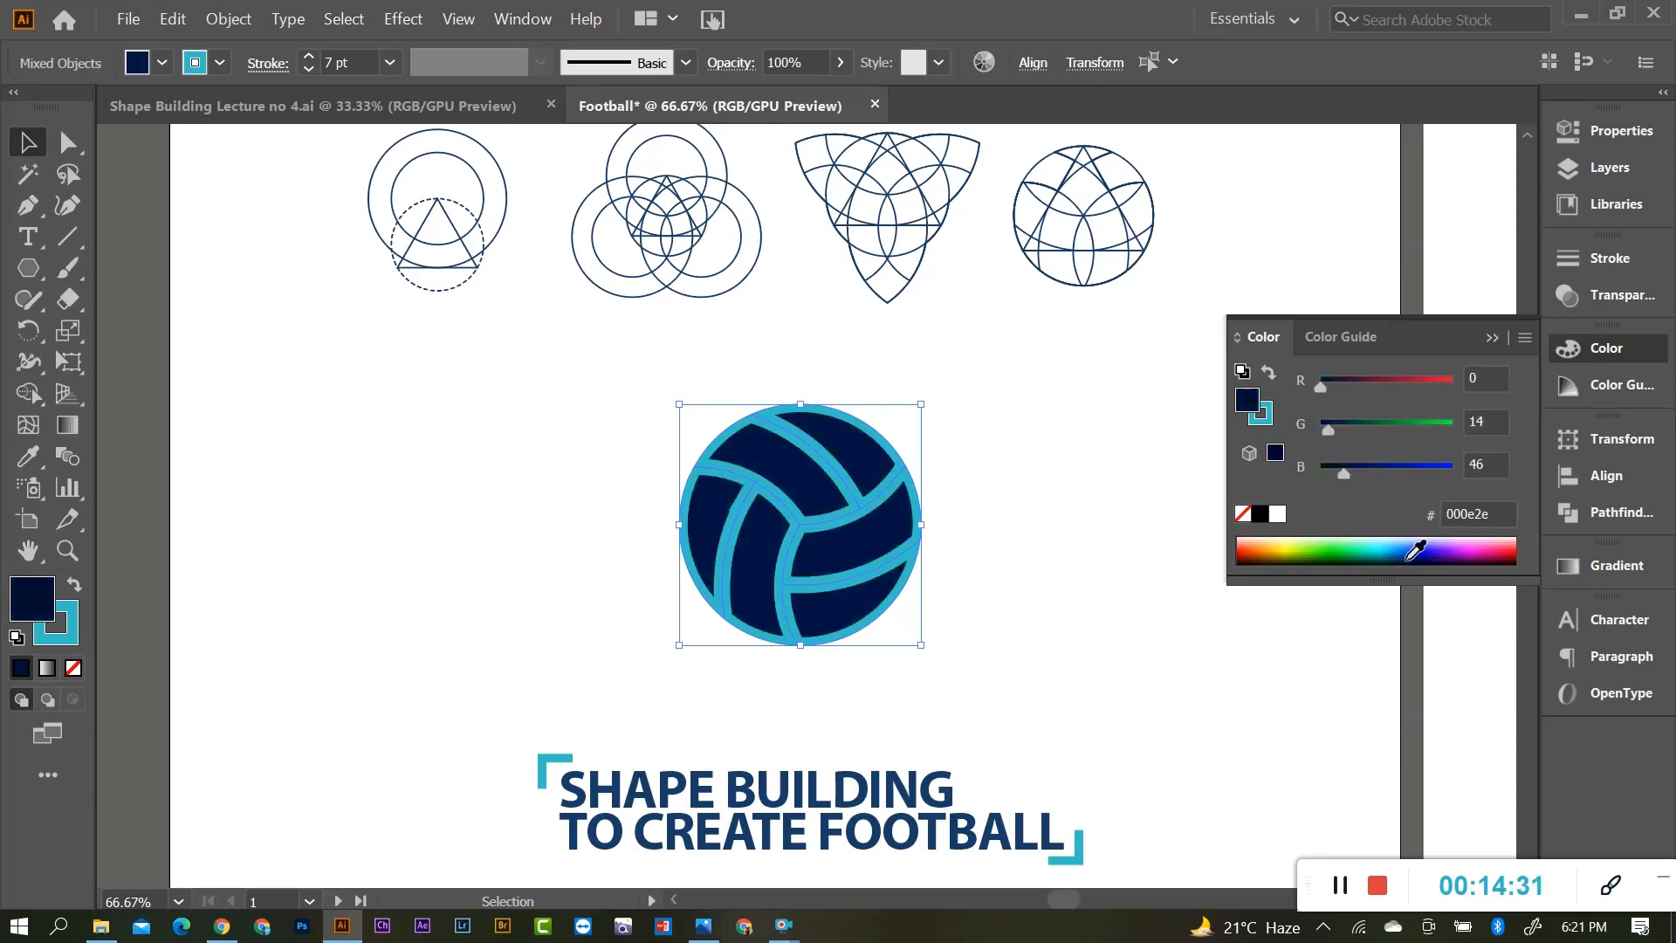
pyautogui.click(1396, 562)
pyautogui.click(1397, 555)
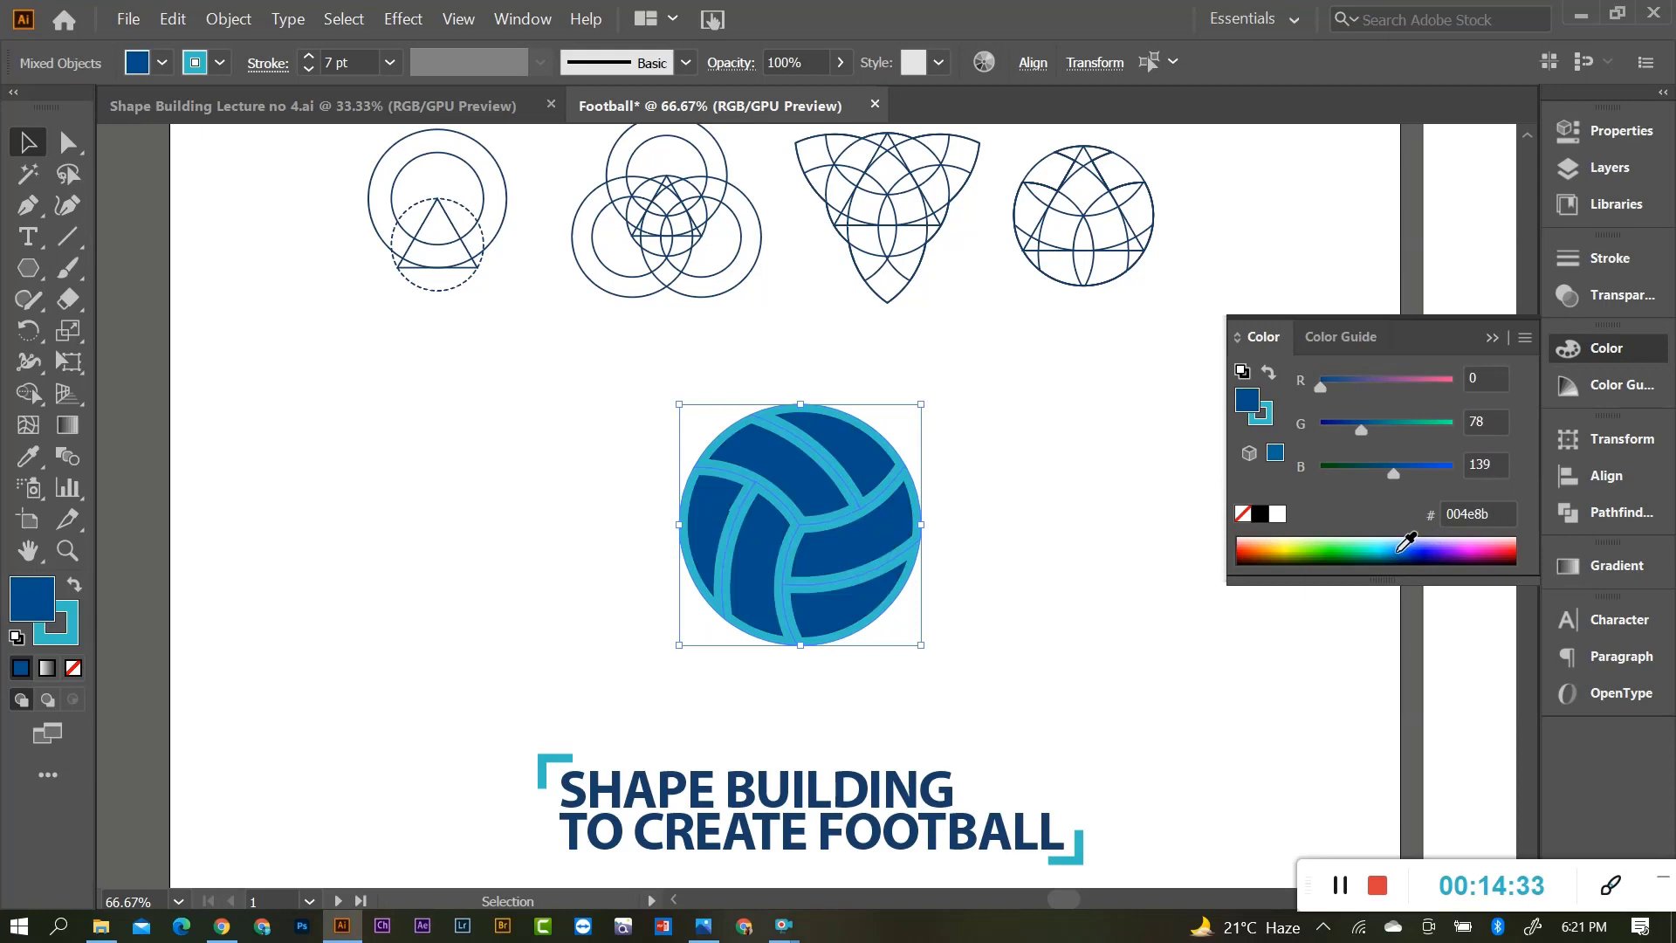
pyautogui.click(1400, 552)
pyautogui.click(1404, 551)
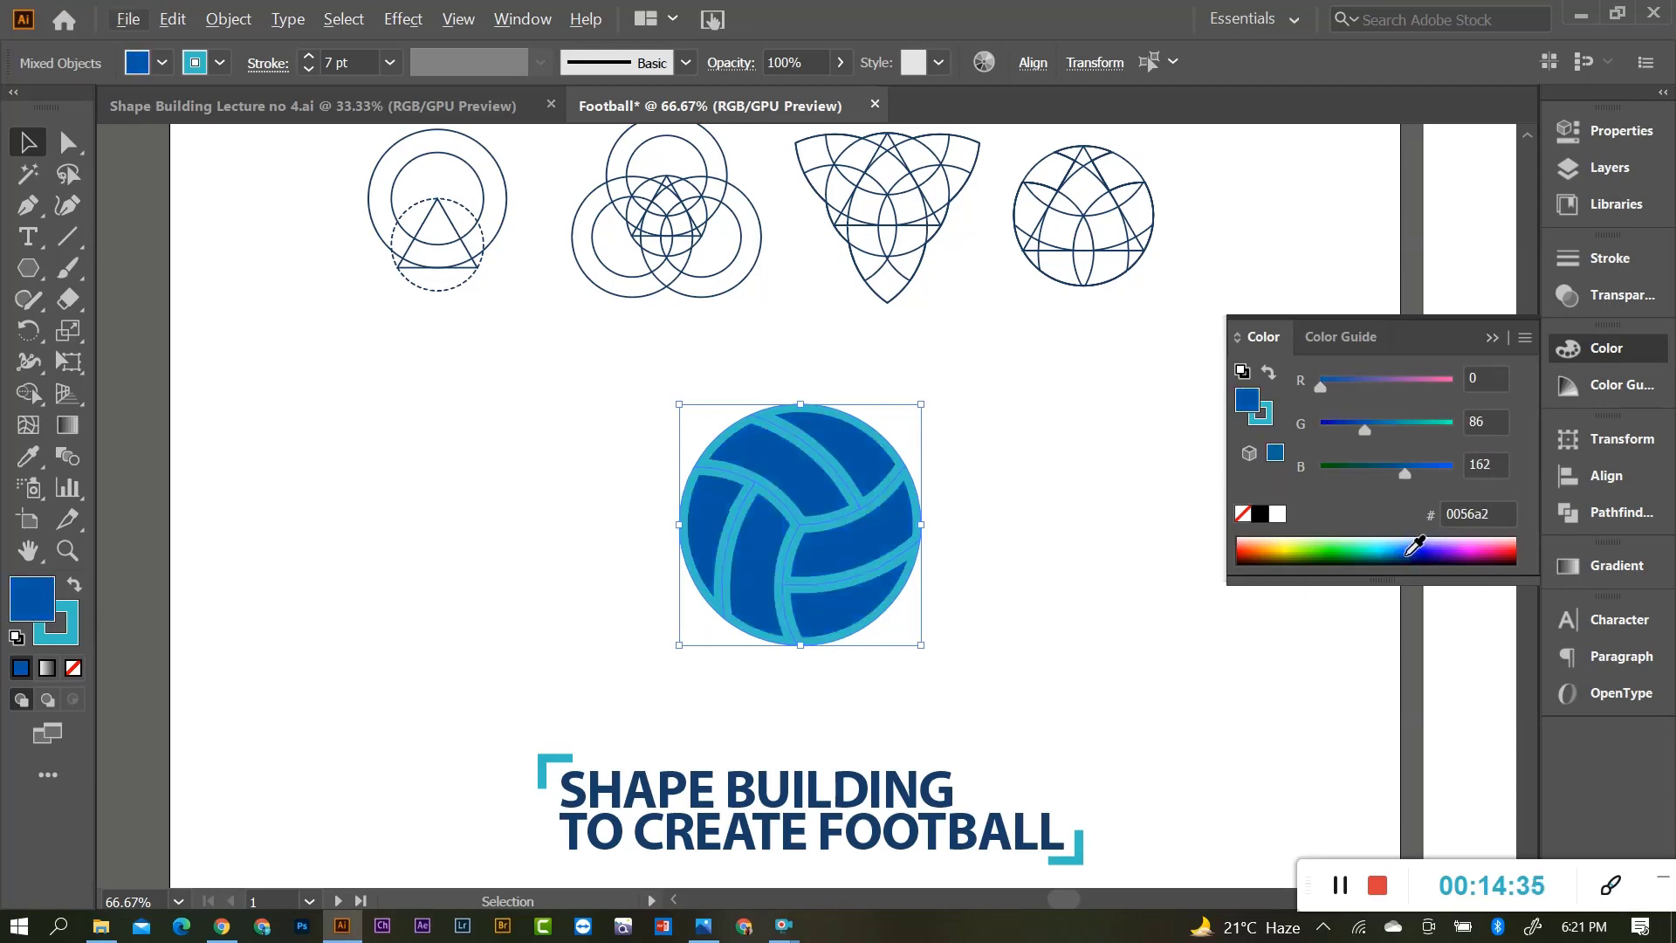
pyautogui.click(1403, 552)
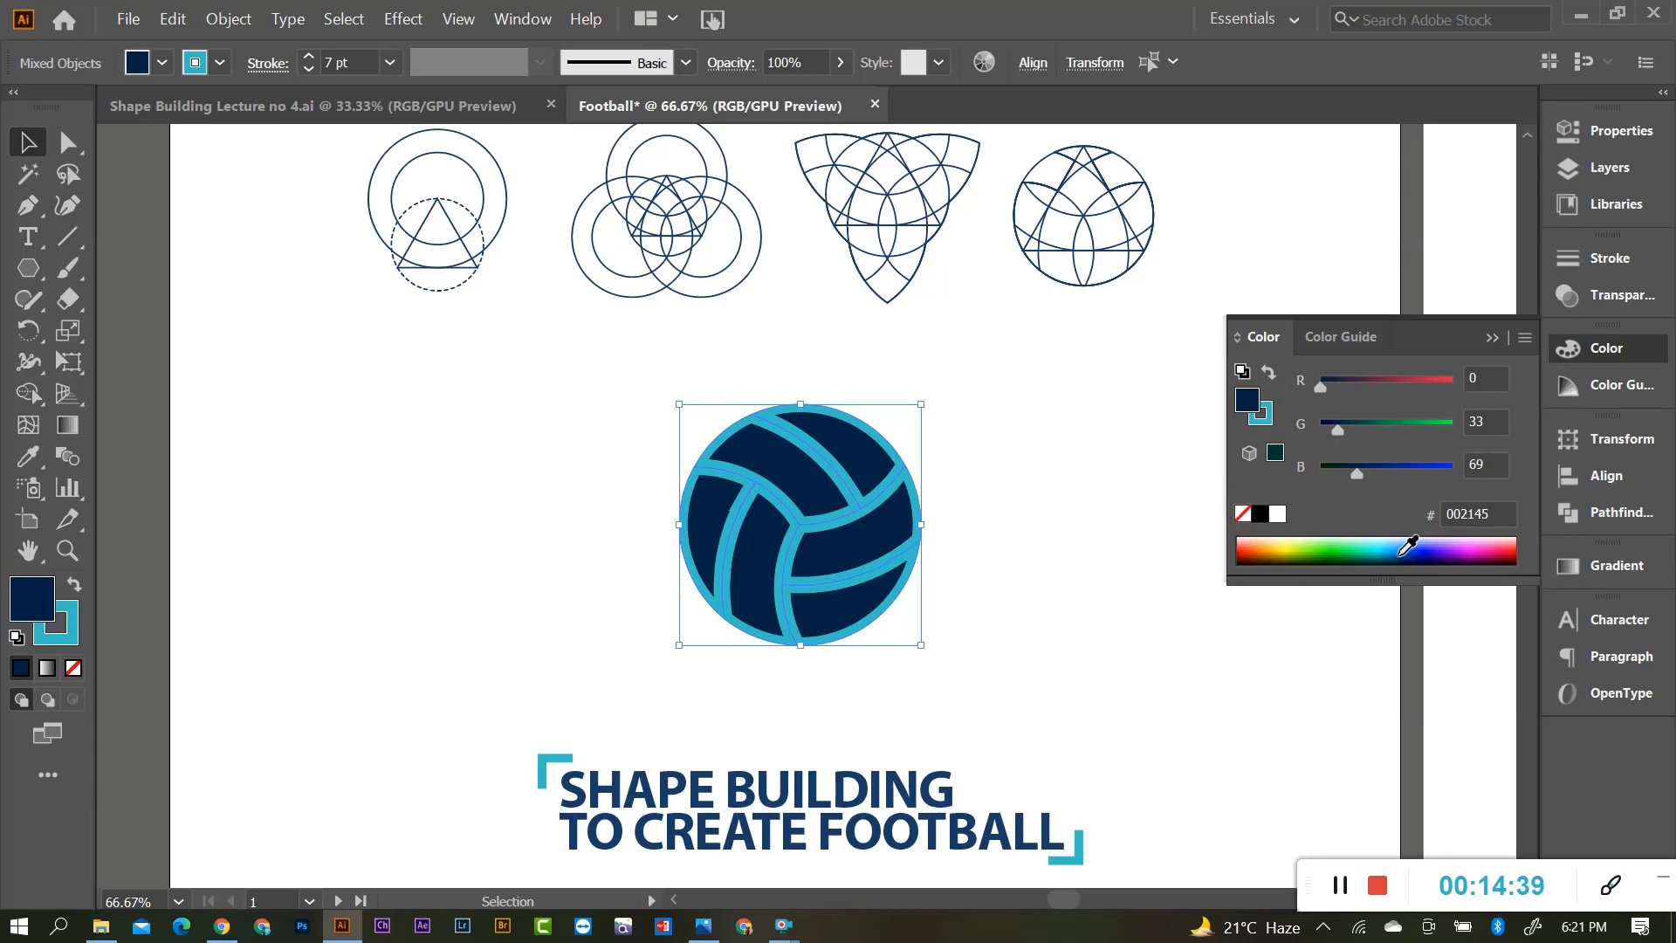
pyautogui.click(1402, 553)
pyautogui.click(1401, 553)
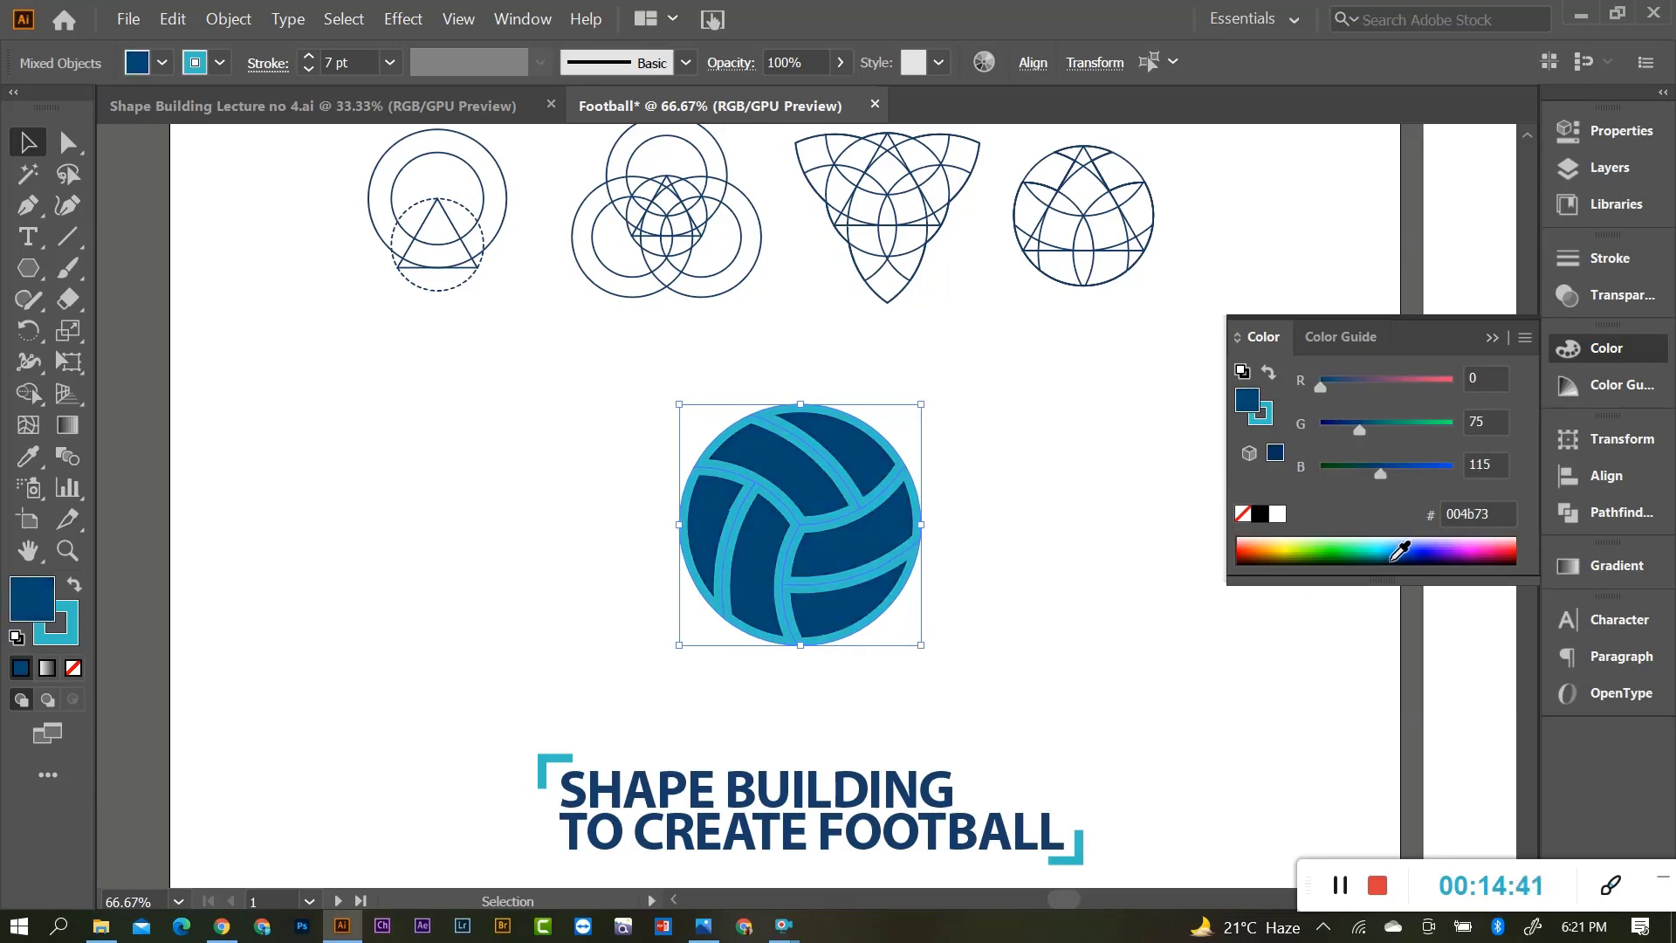
pyautogui.click(1401, 552)
pyautogui.click(1403, 549)
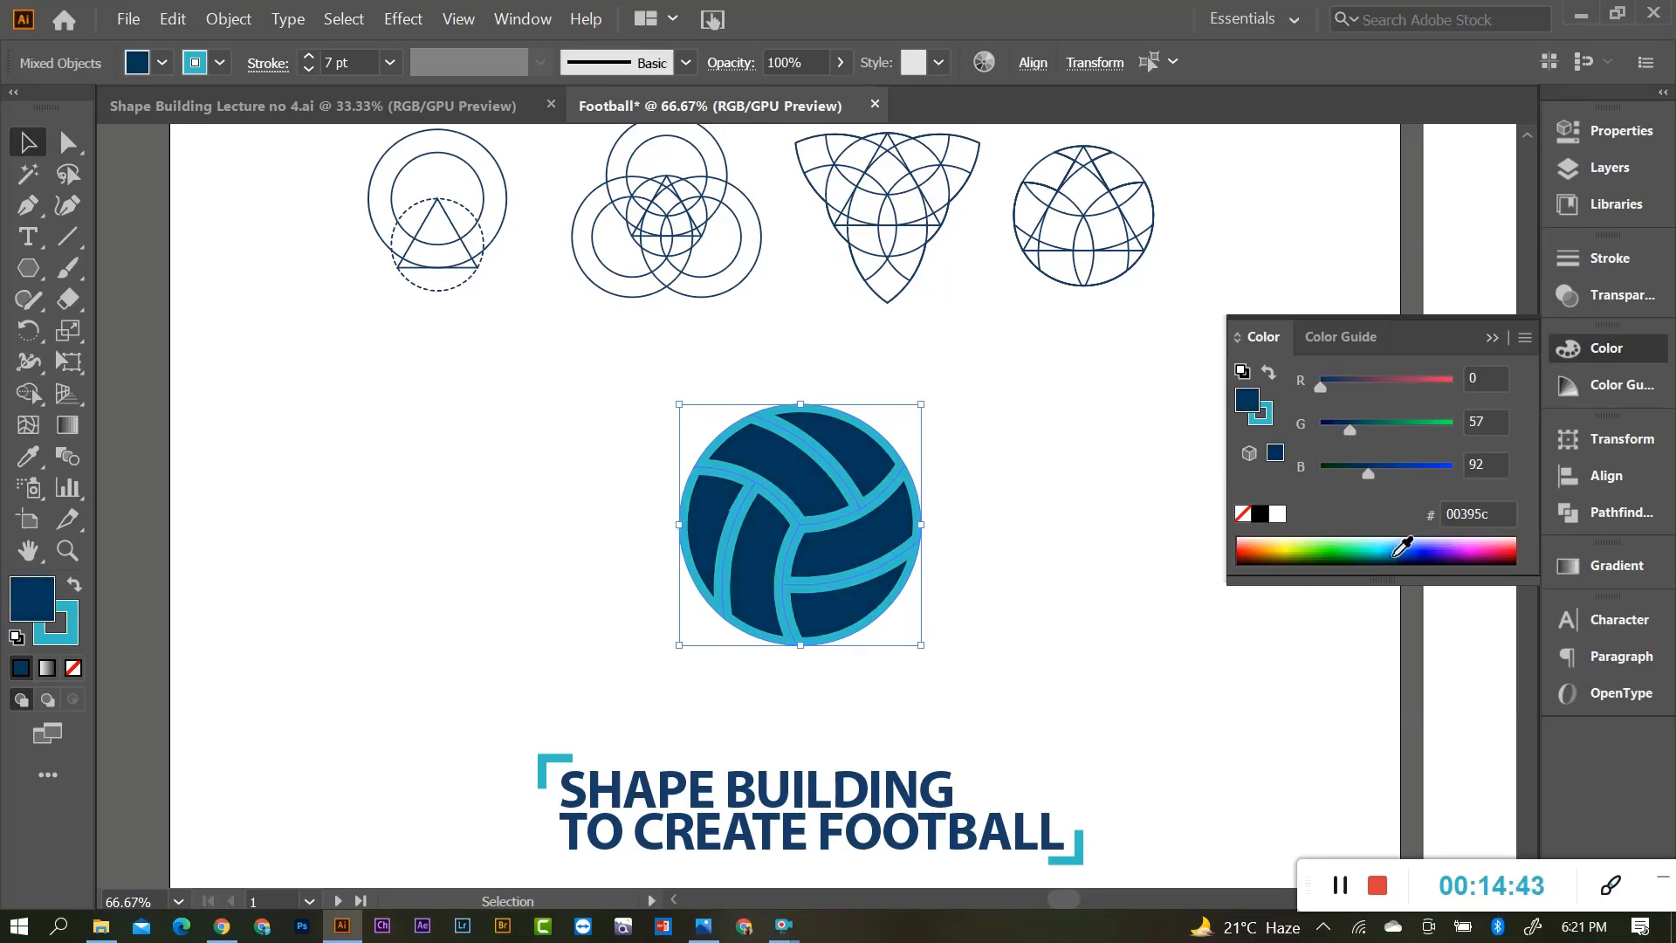
pyautogui.moveTo(1352, 428)
pyautogui.mouseDown()
pyautogui.moveTo(1336, 426)
pyautogui.moveTo(1350, 428)
pyautogui.mouseUp()
pyautogui.click(1372, 477)
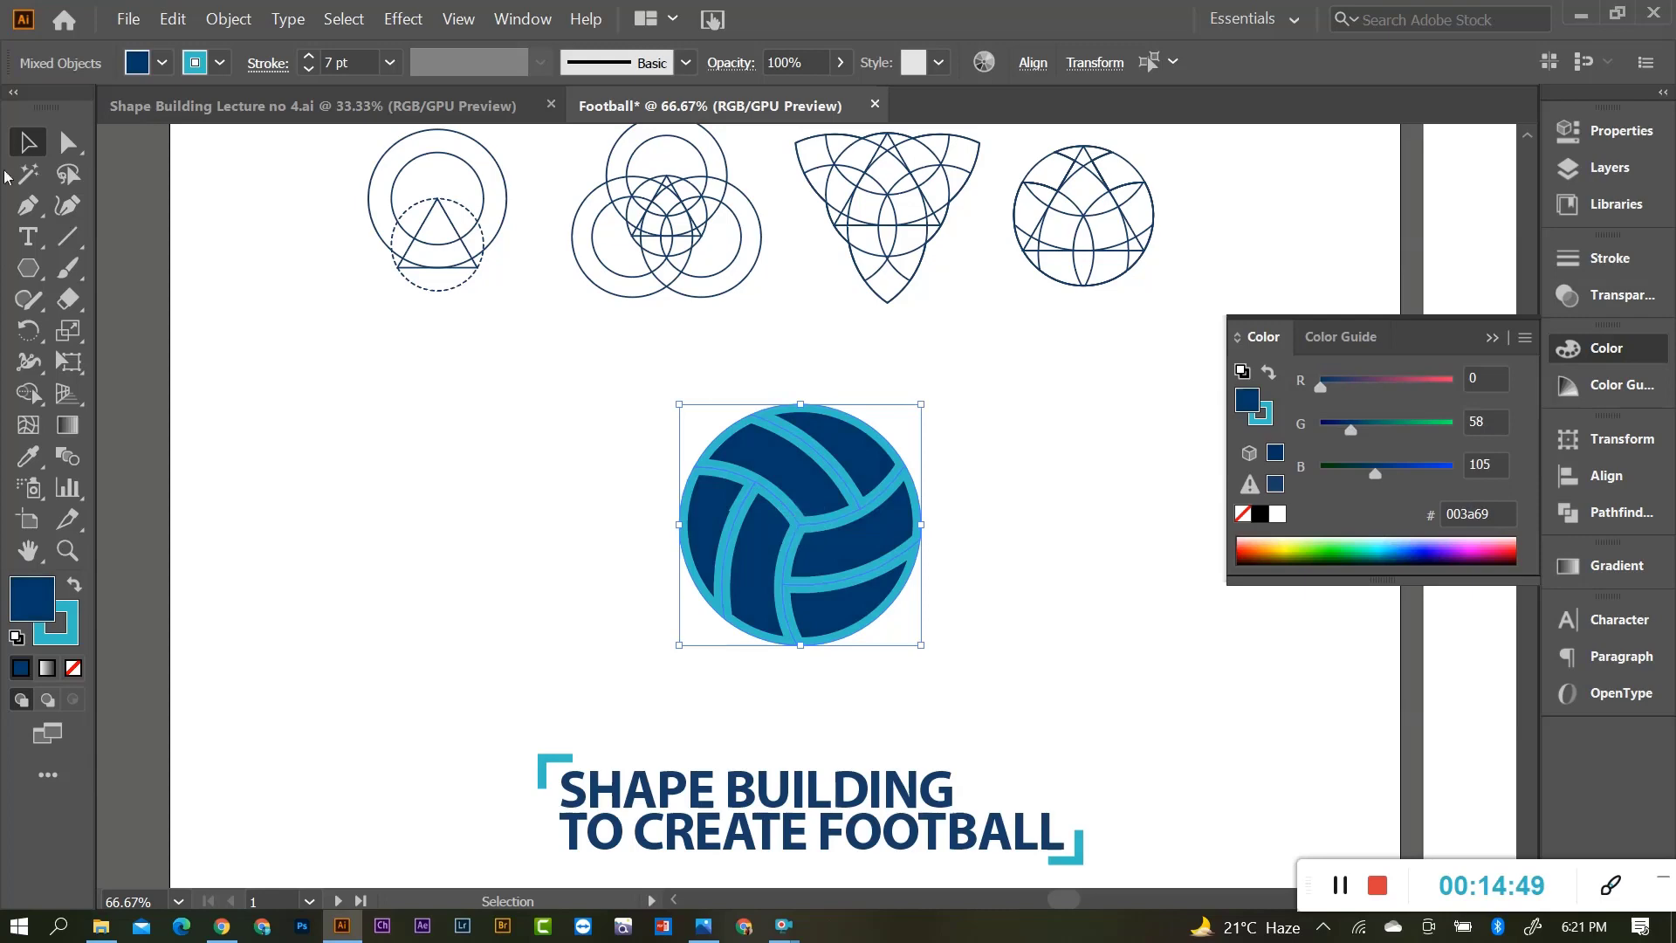
# Select the whole football, nudge it down-left and enlarge it to about 242 px wide.
pyautogui.click(456, 463)
pyautogui.scroll(4, 756, 520)
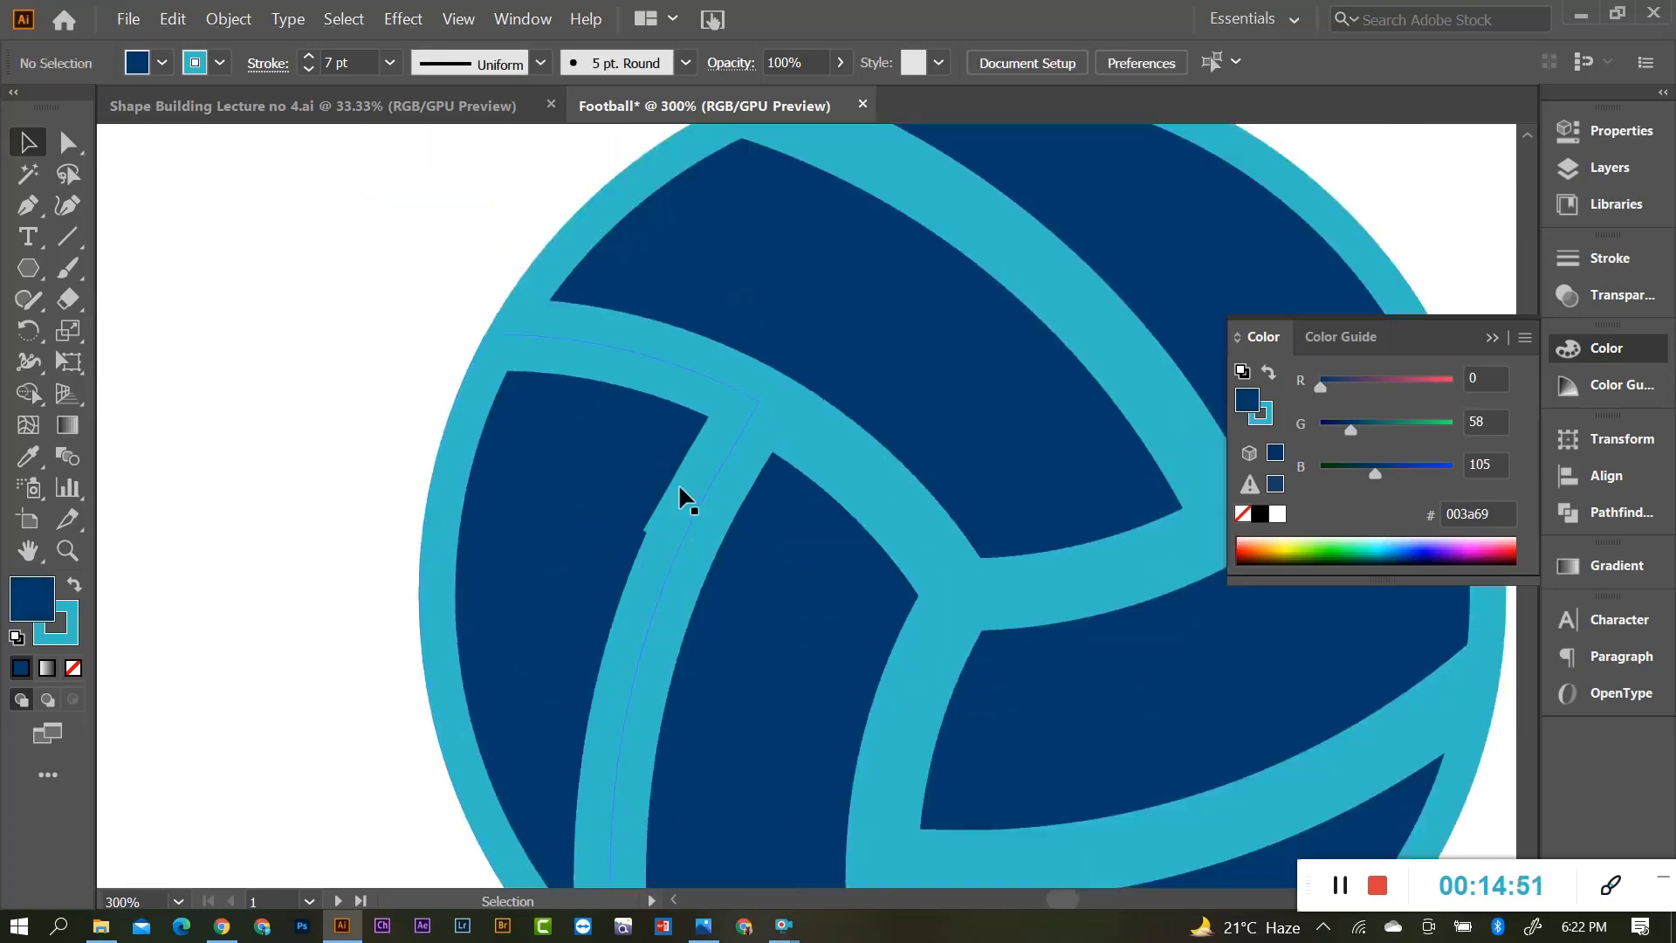
pyautogui.scroll(-4, 681, 489)
pyautogui.moveTo(515, 411); pyautogui.dragTo(887, 640)
pyautogui.scroll(-3, 901, 649)
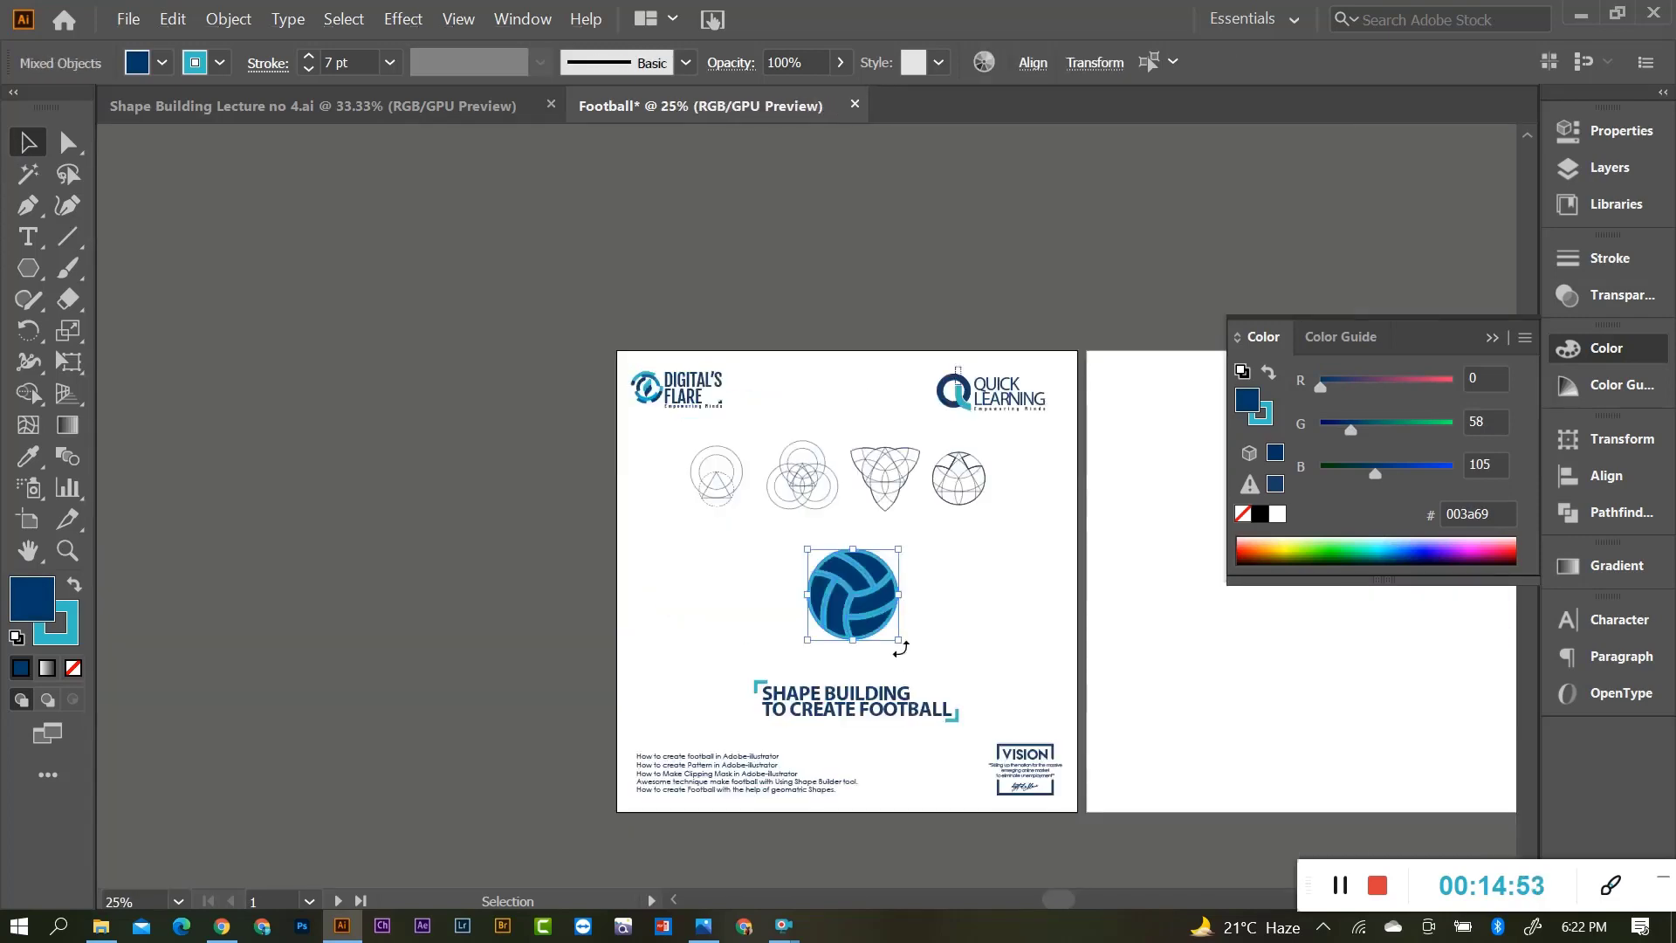
pyautogui.scroll(2, 887, 629)
pyautogui.moveTo(837, 503); pyautogui.dragTo(827, 515)
pyautogui.moveTo(894, 587); pyautogui.dragTo(927, 613)
pyautogui.click(995, 601)
pyautogui.scroll(1, 873, 480)
pyautogui.click(27, 205)
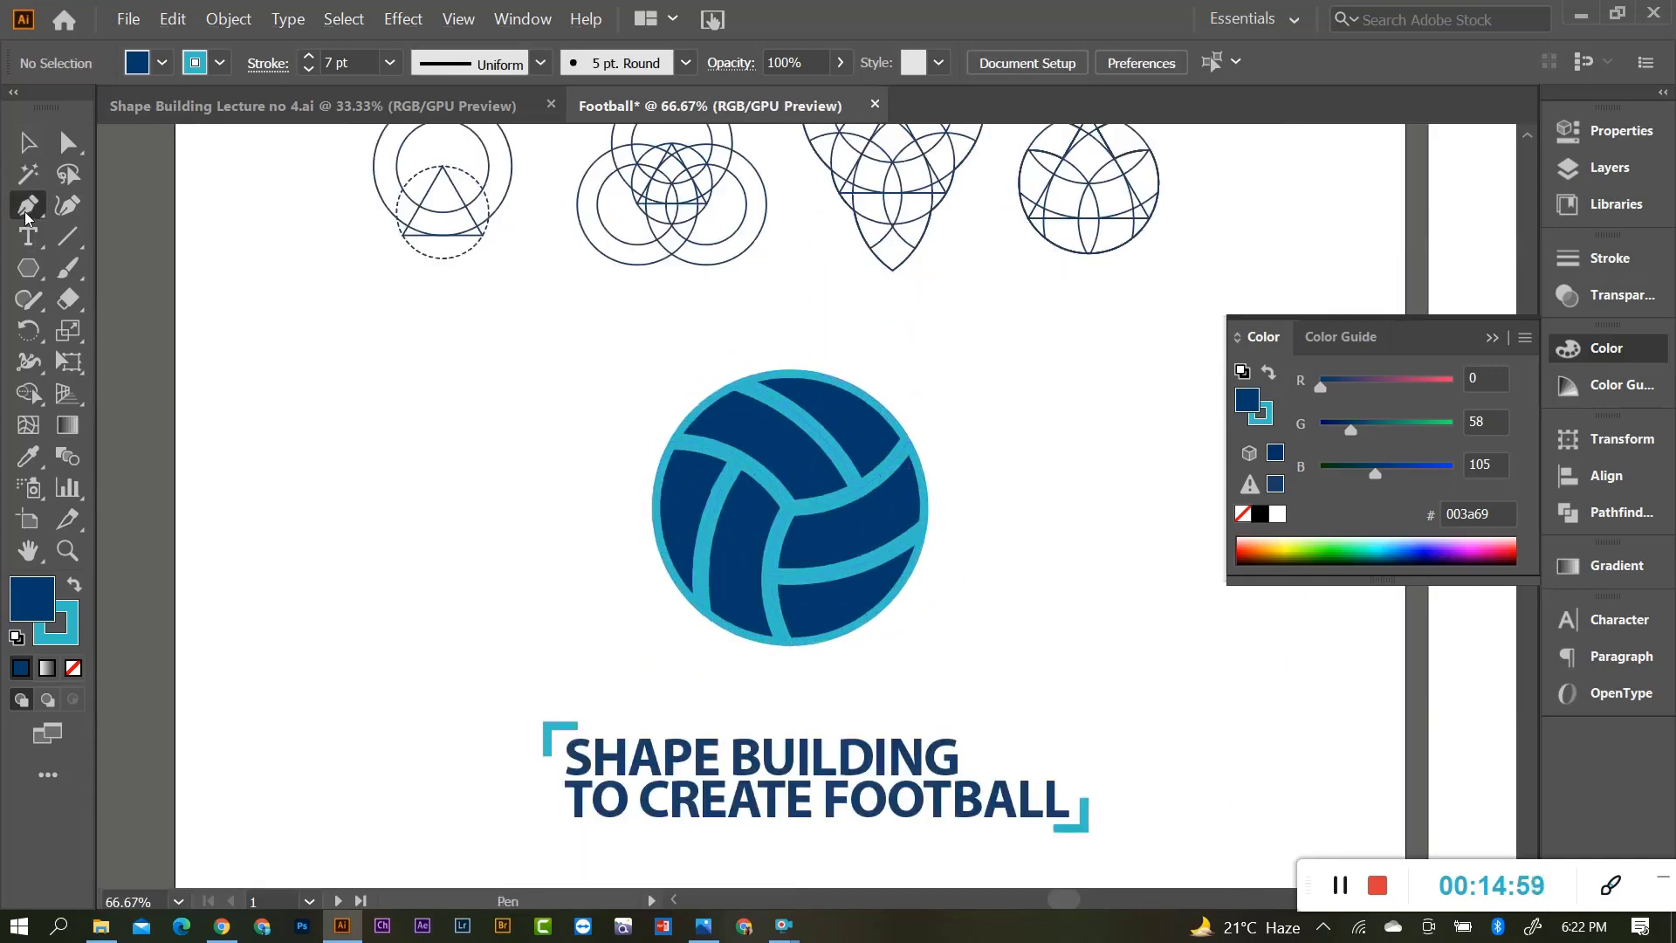
# Draw a curved open path arching over the ball's upper left, with no fill.
pyautogui.scroll(2, 840, 449)
pyautogui.scroll(-1, 644, 301)
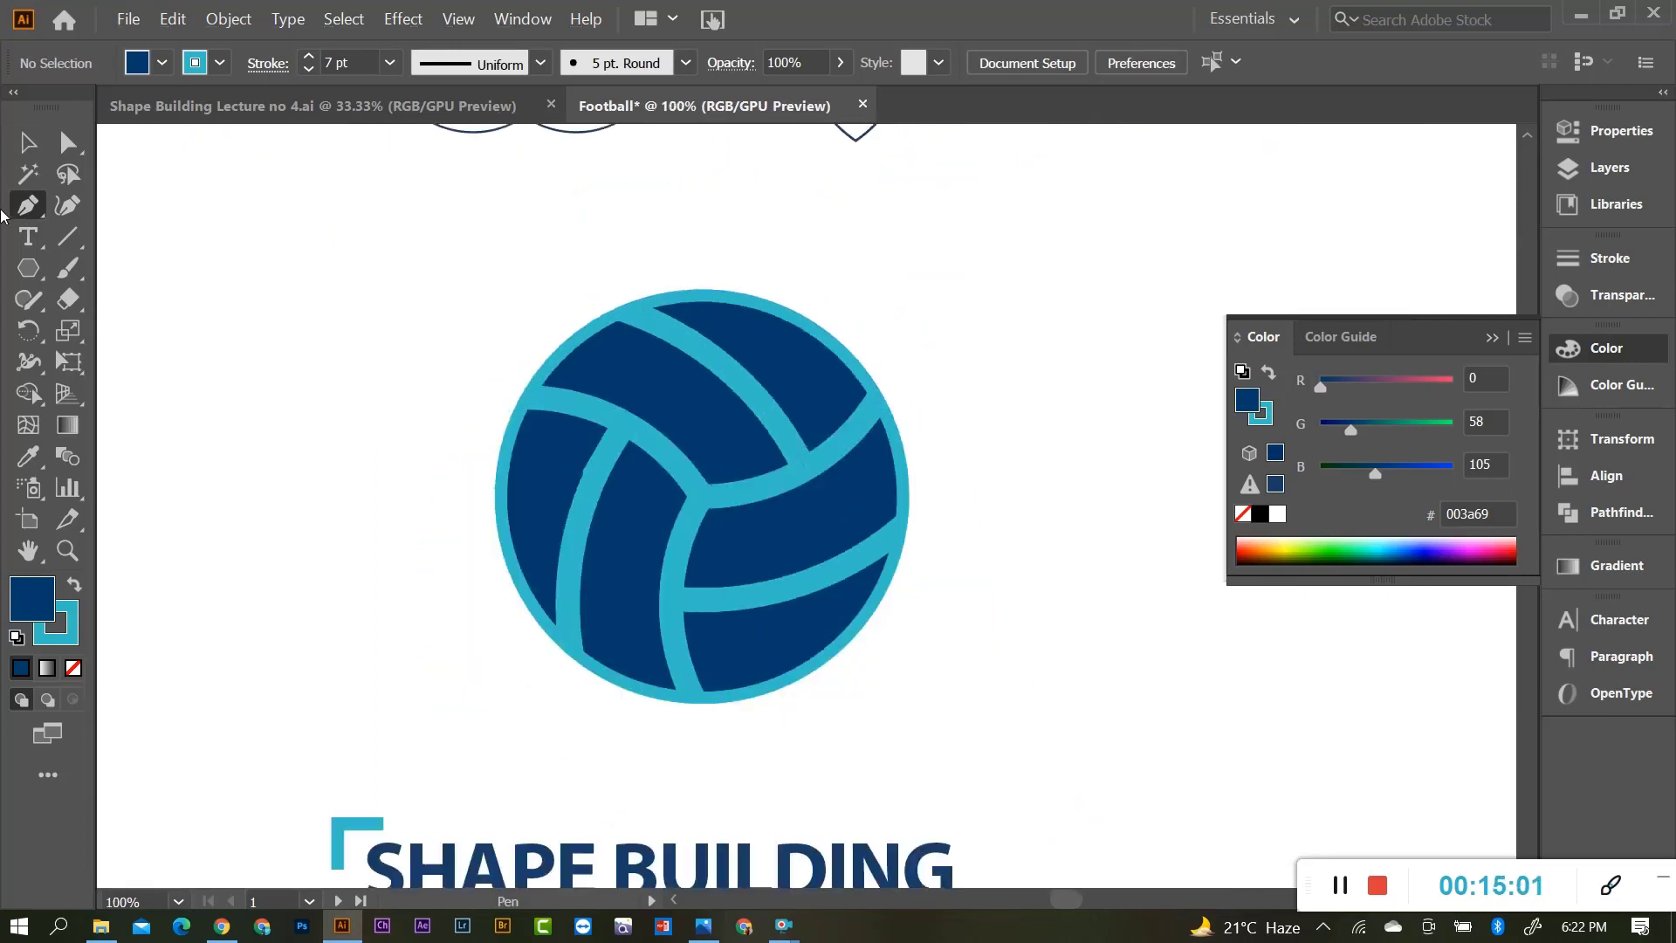
pyautogui.click(569, 259)
pyautogui.moveTo(420, 402); pyautogui.dragTo(386, 529)
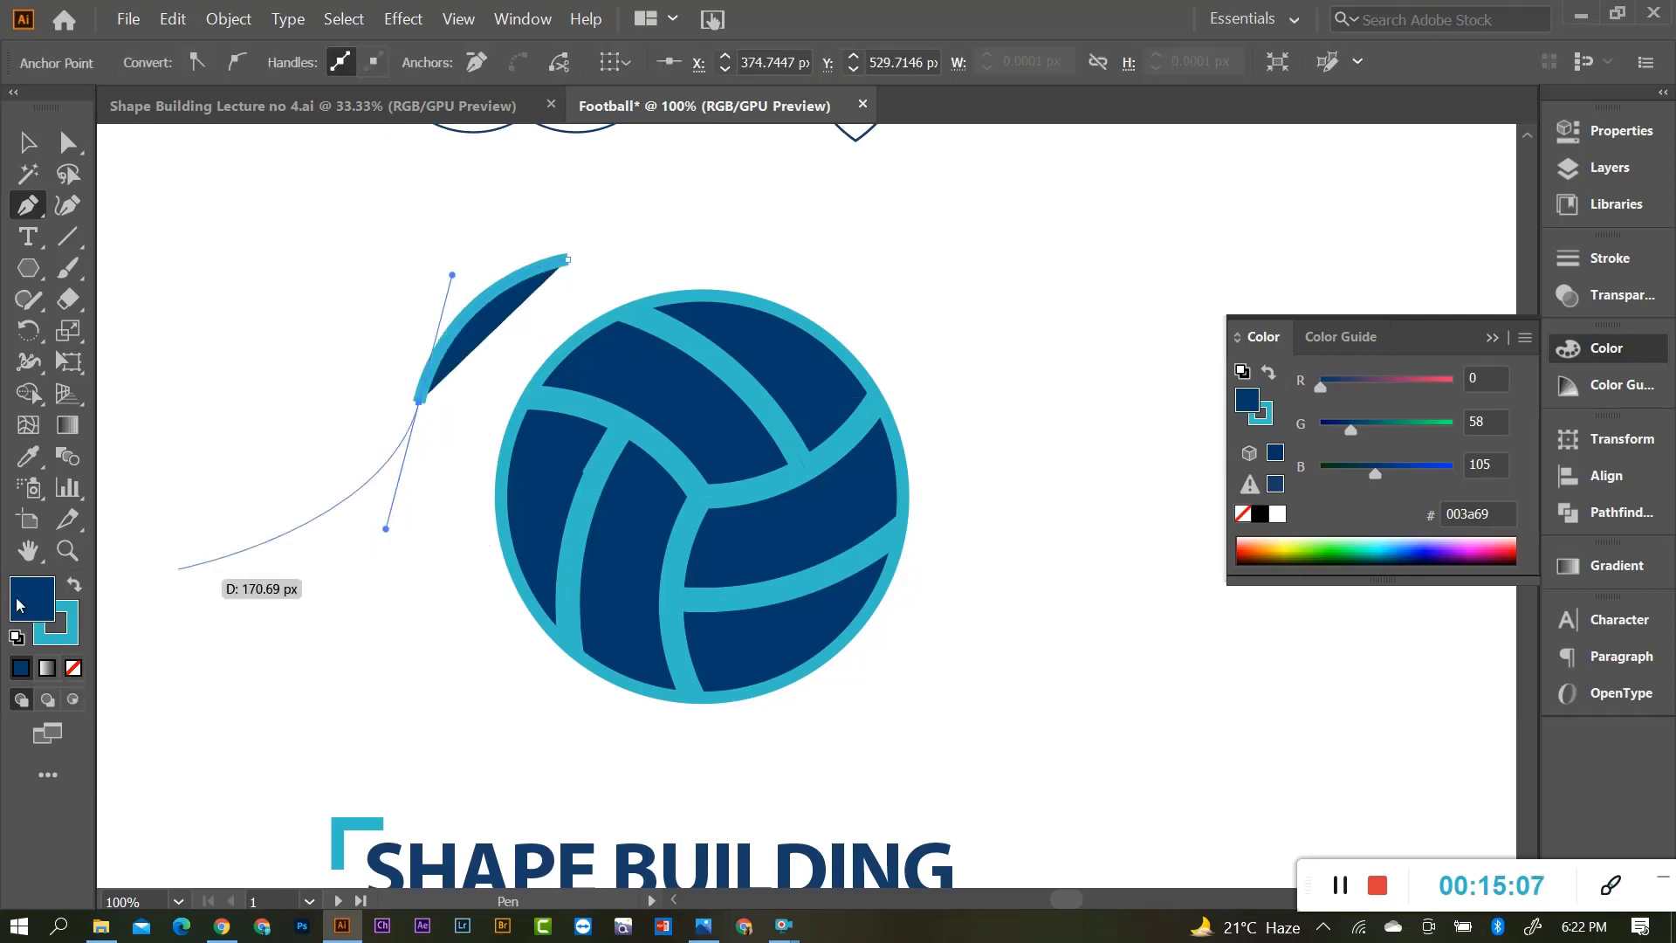
pyautogui.click(74, 670)
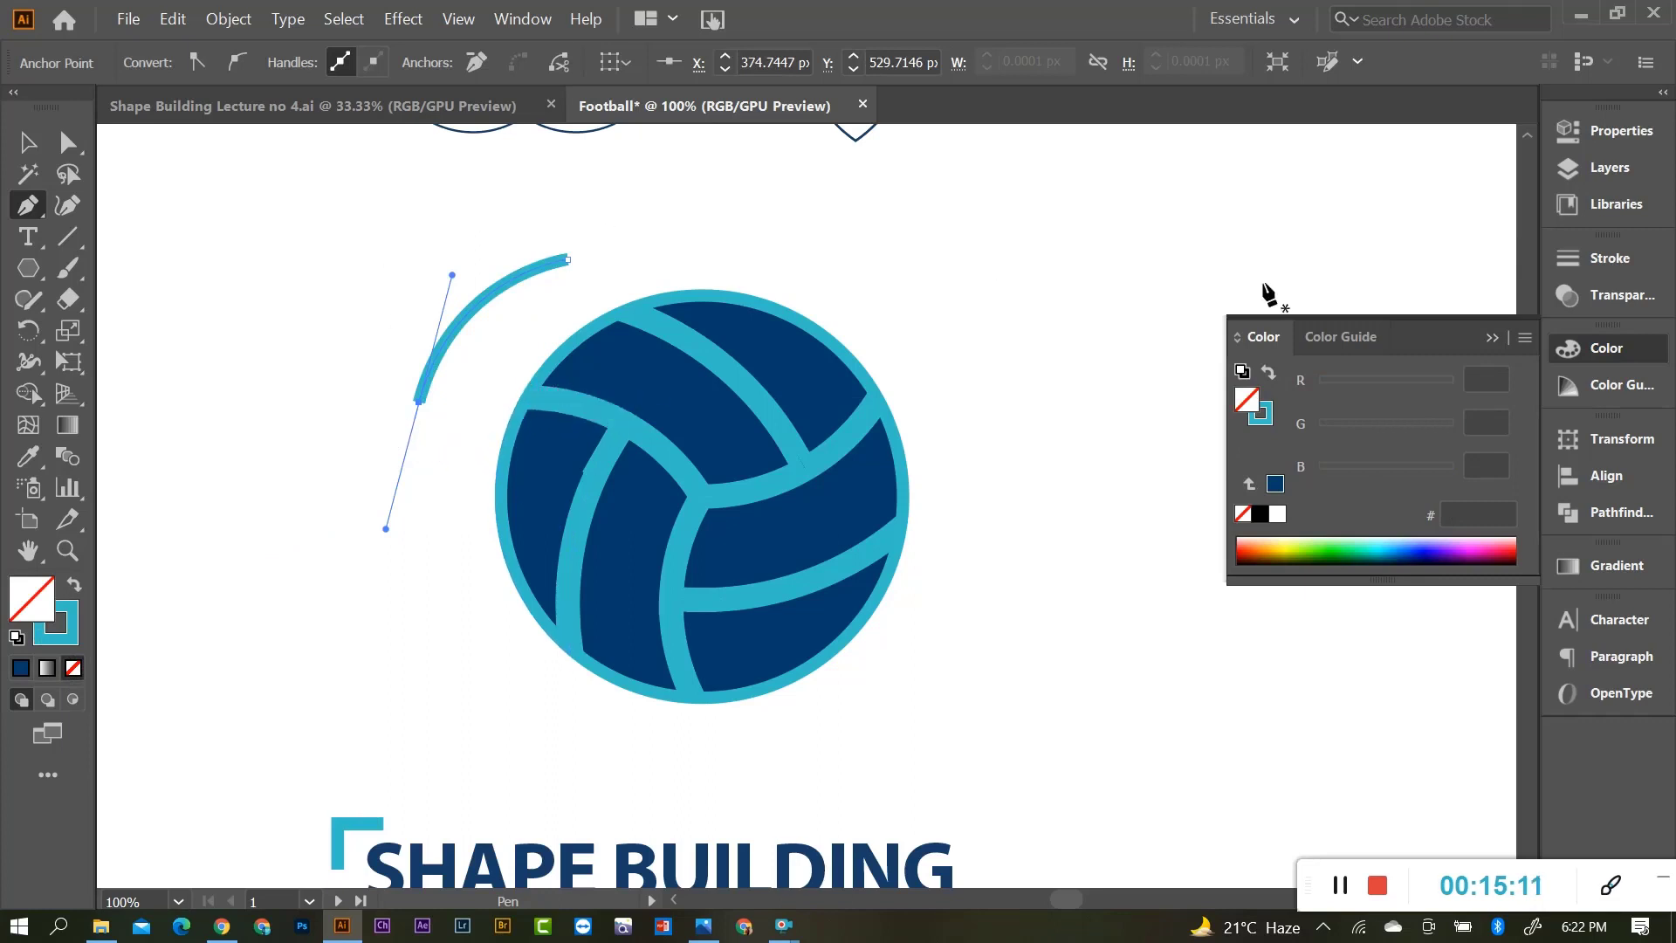
# Set the arc's stroke weight to 2 pt.
pyautogui.click(1590, 258)
pyautogui.click(1426, 287)
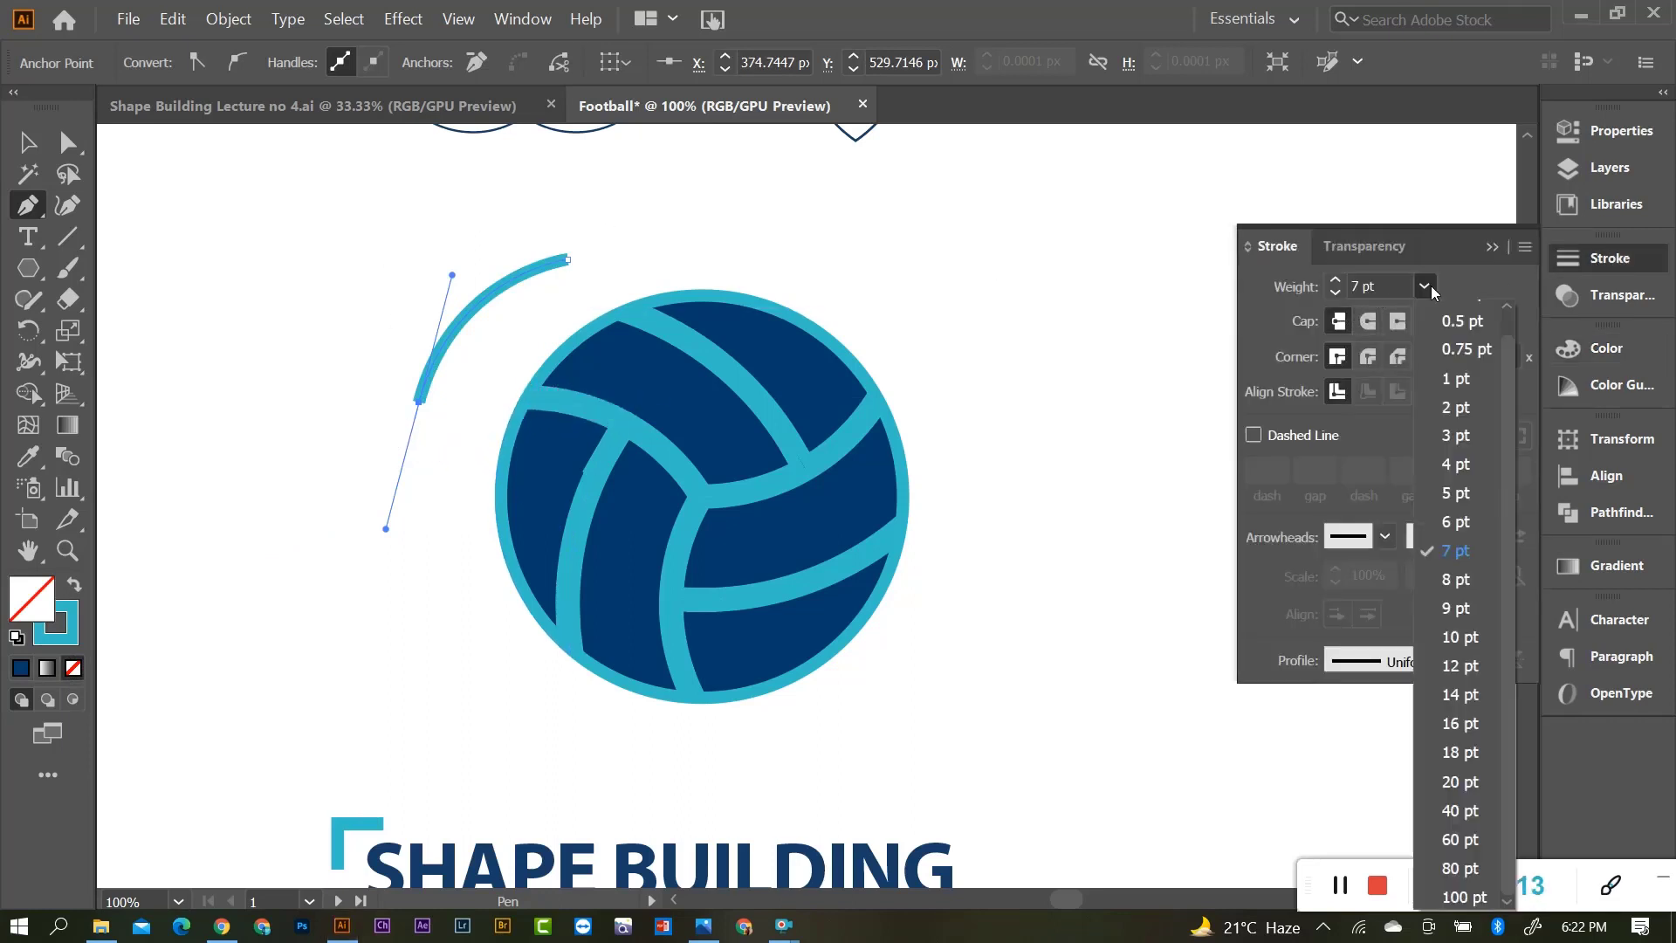
pyautogui.click(1464, 381)
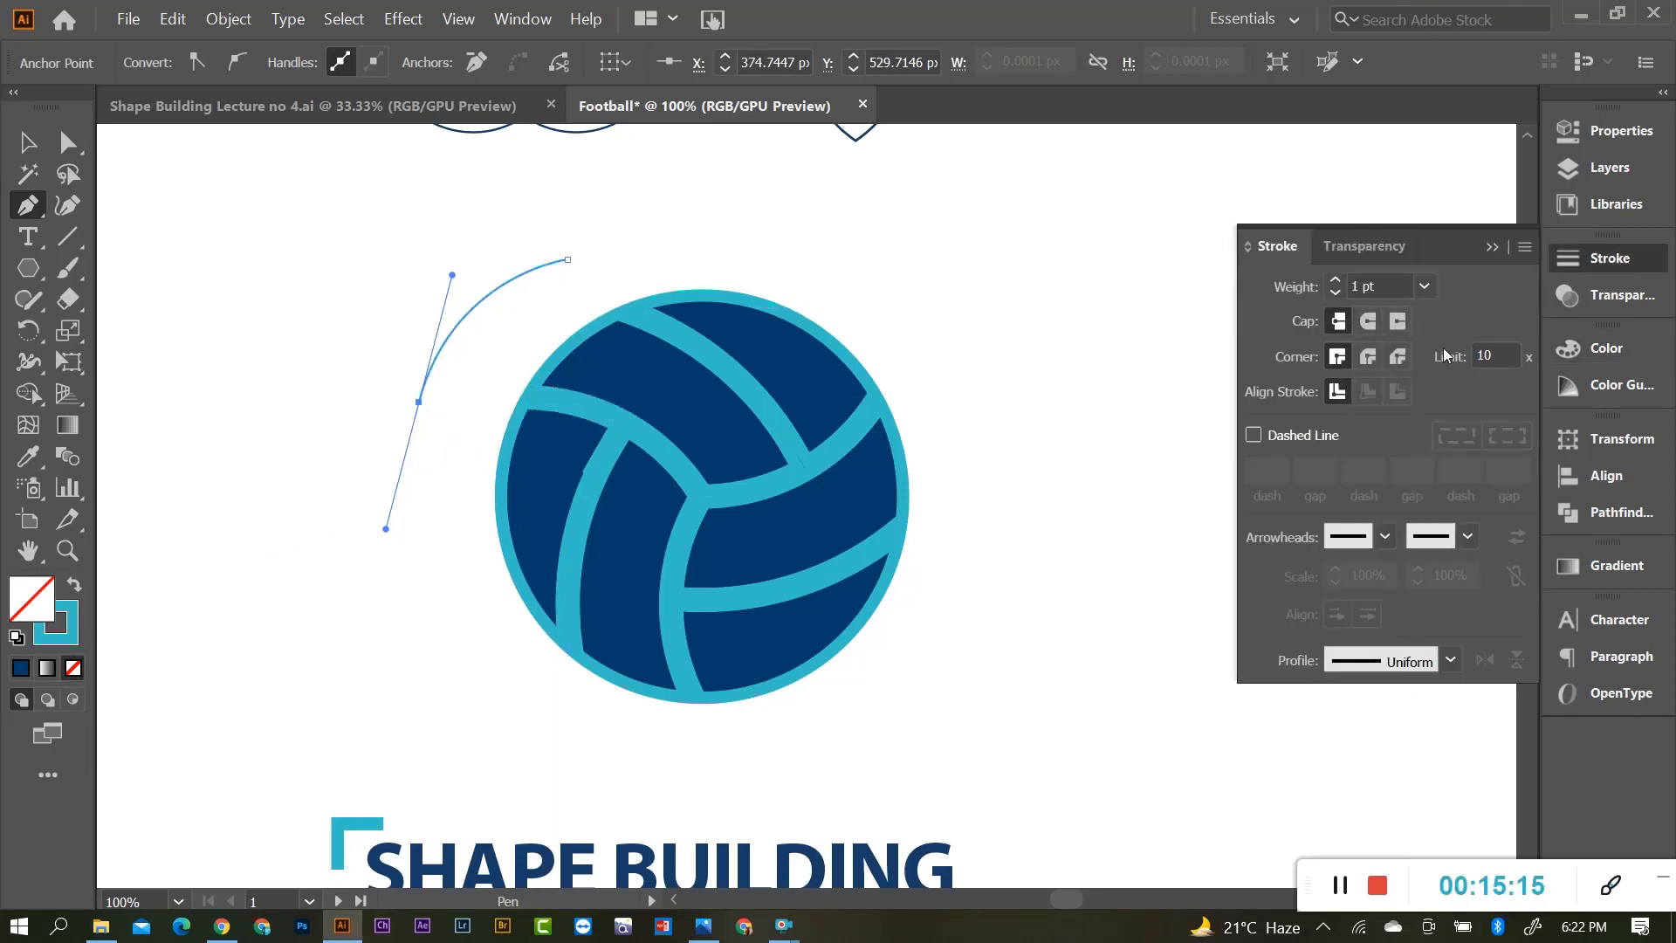
pyautogui.click(1426, 286)
pyautogui.click(1465, 411)
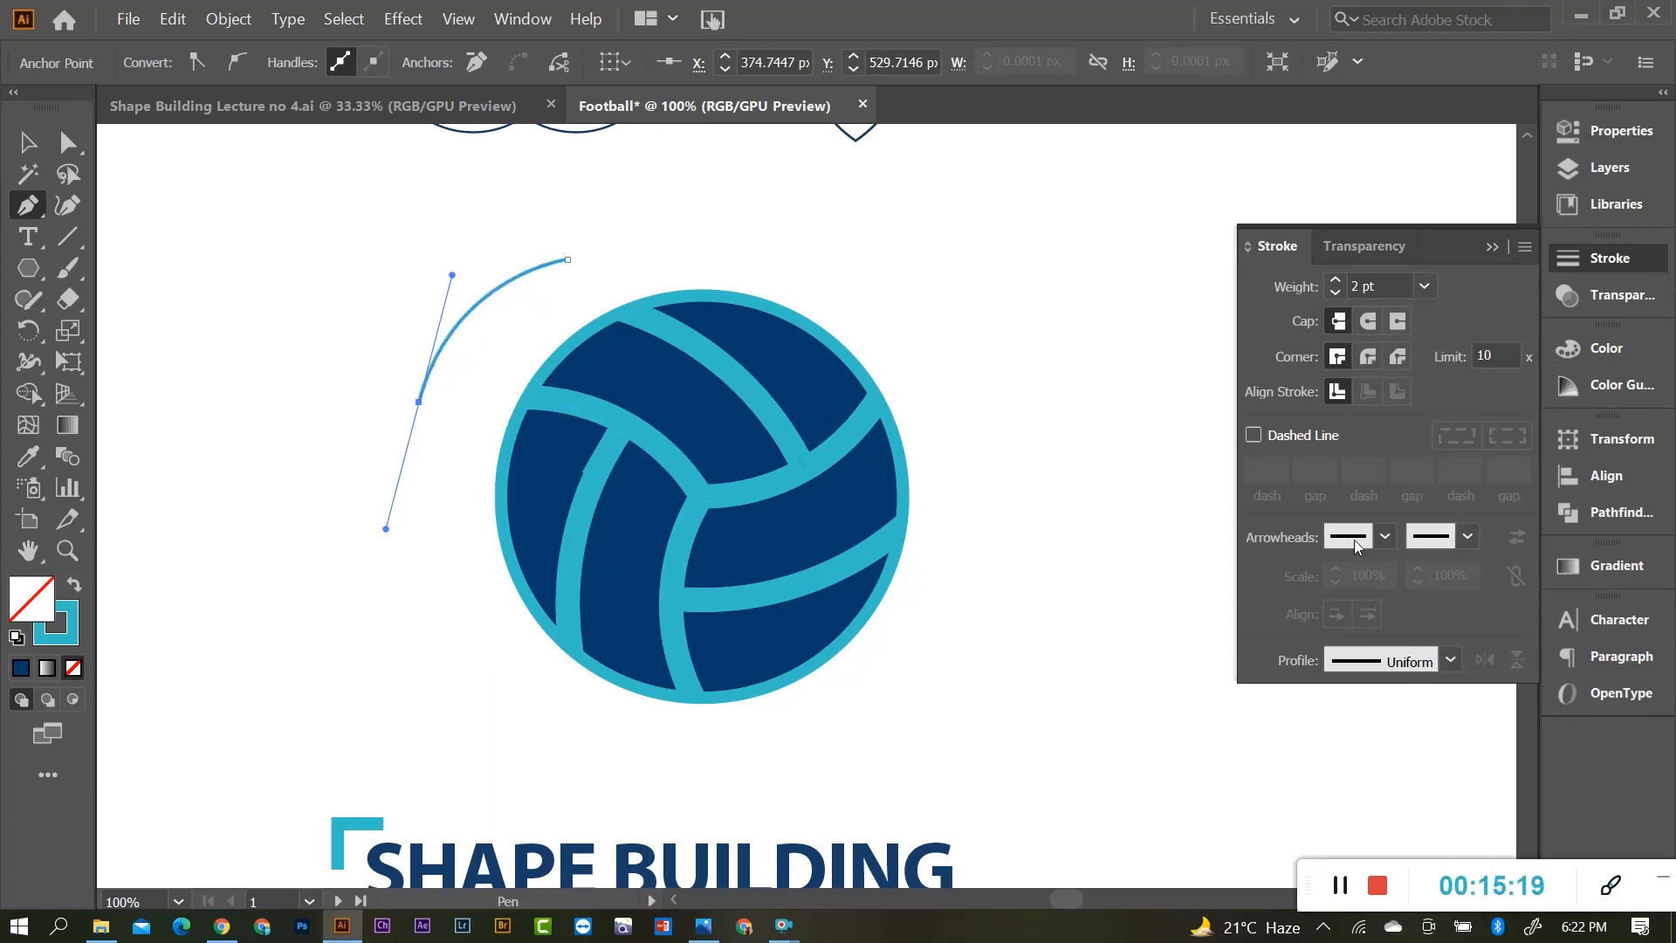
pyautogui.scroll(2, 439, 432)
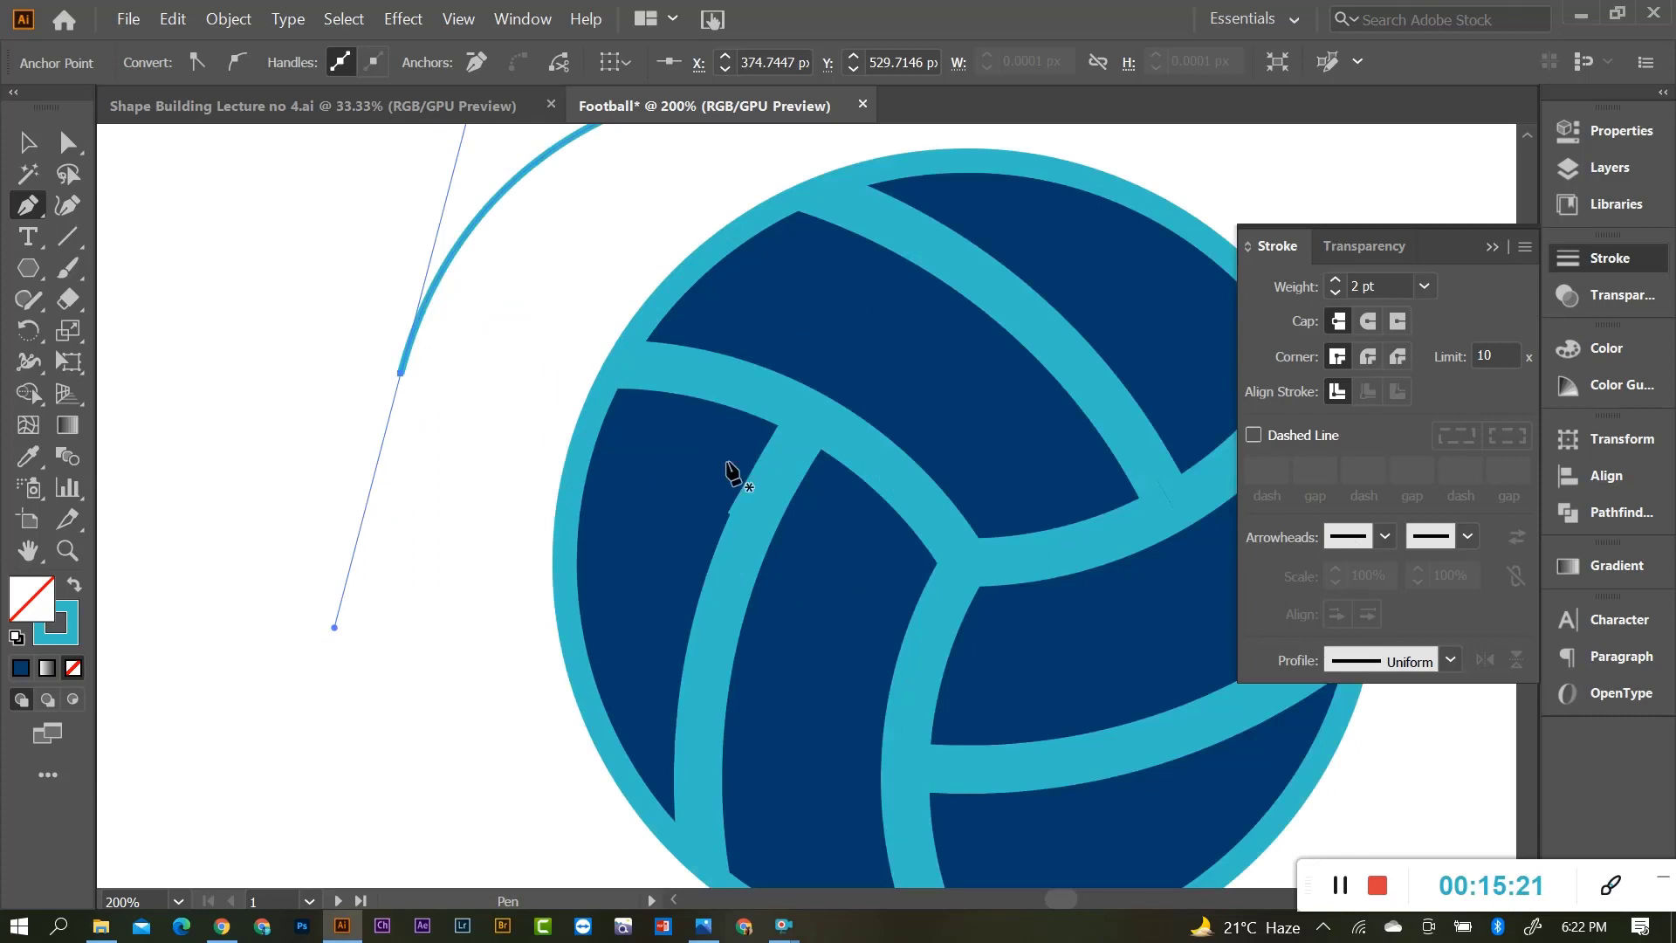
pyautogui.scroll(-1, 730, 471)
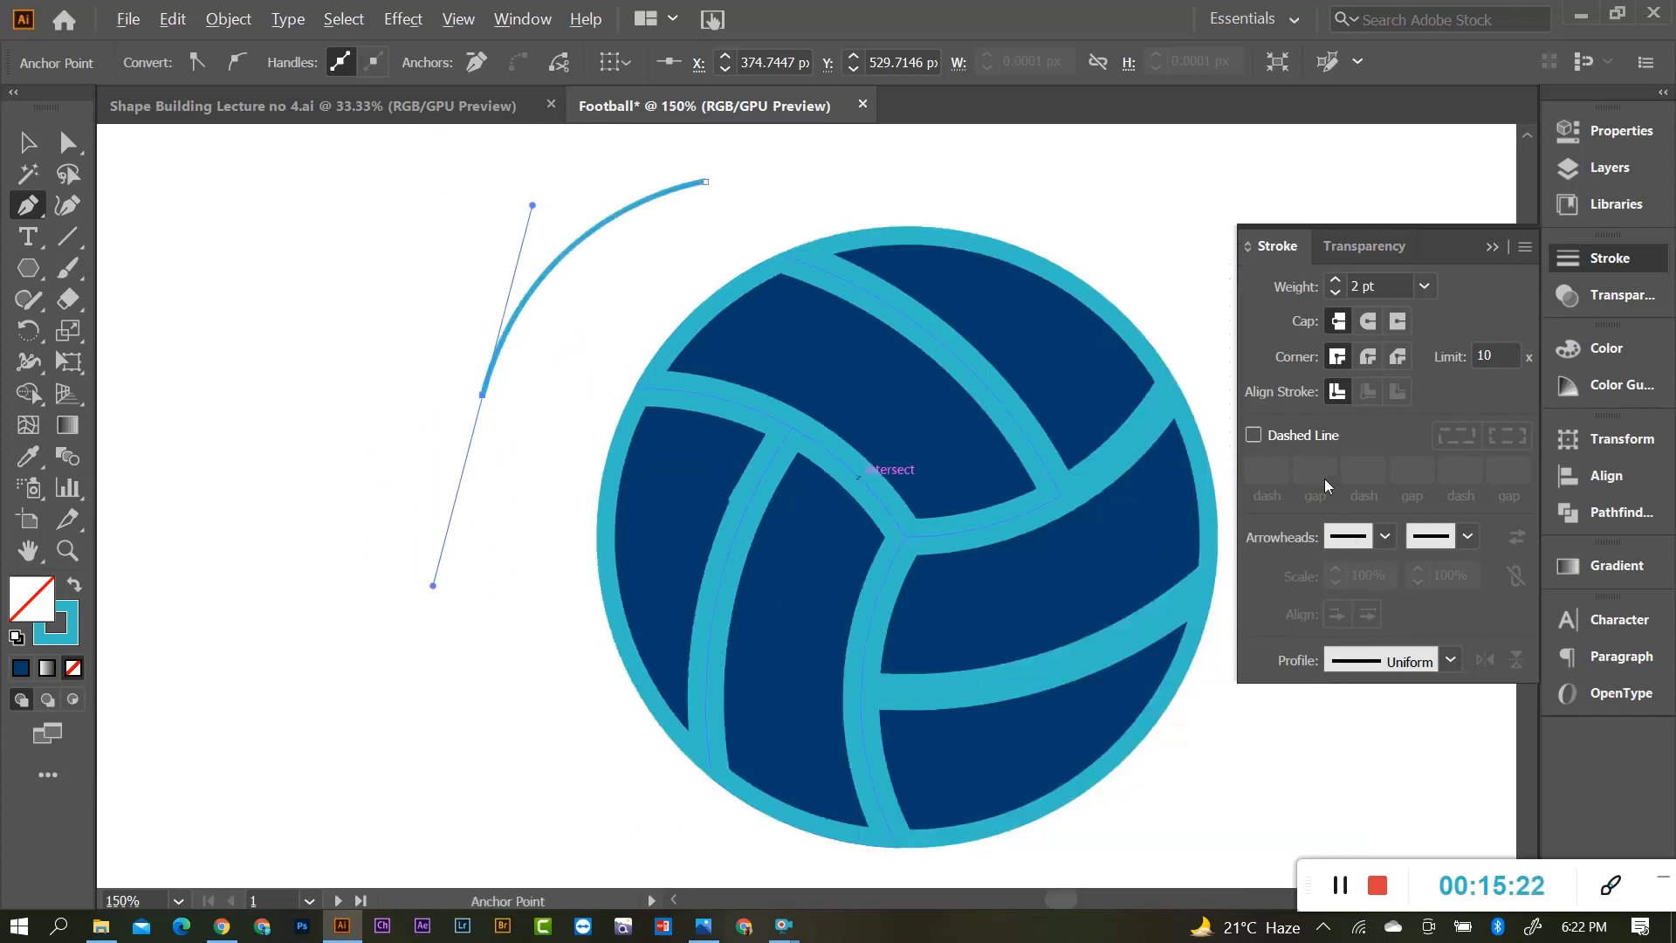
# Give the arc a small Arrow 10 arrowhead on one end and a square cap on the other.
pyautogui.click(1383, 539)
pyautogui.scroll(-3, 1223, 468)
pyautogui.scroll(-1, 1223, 472)
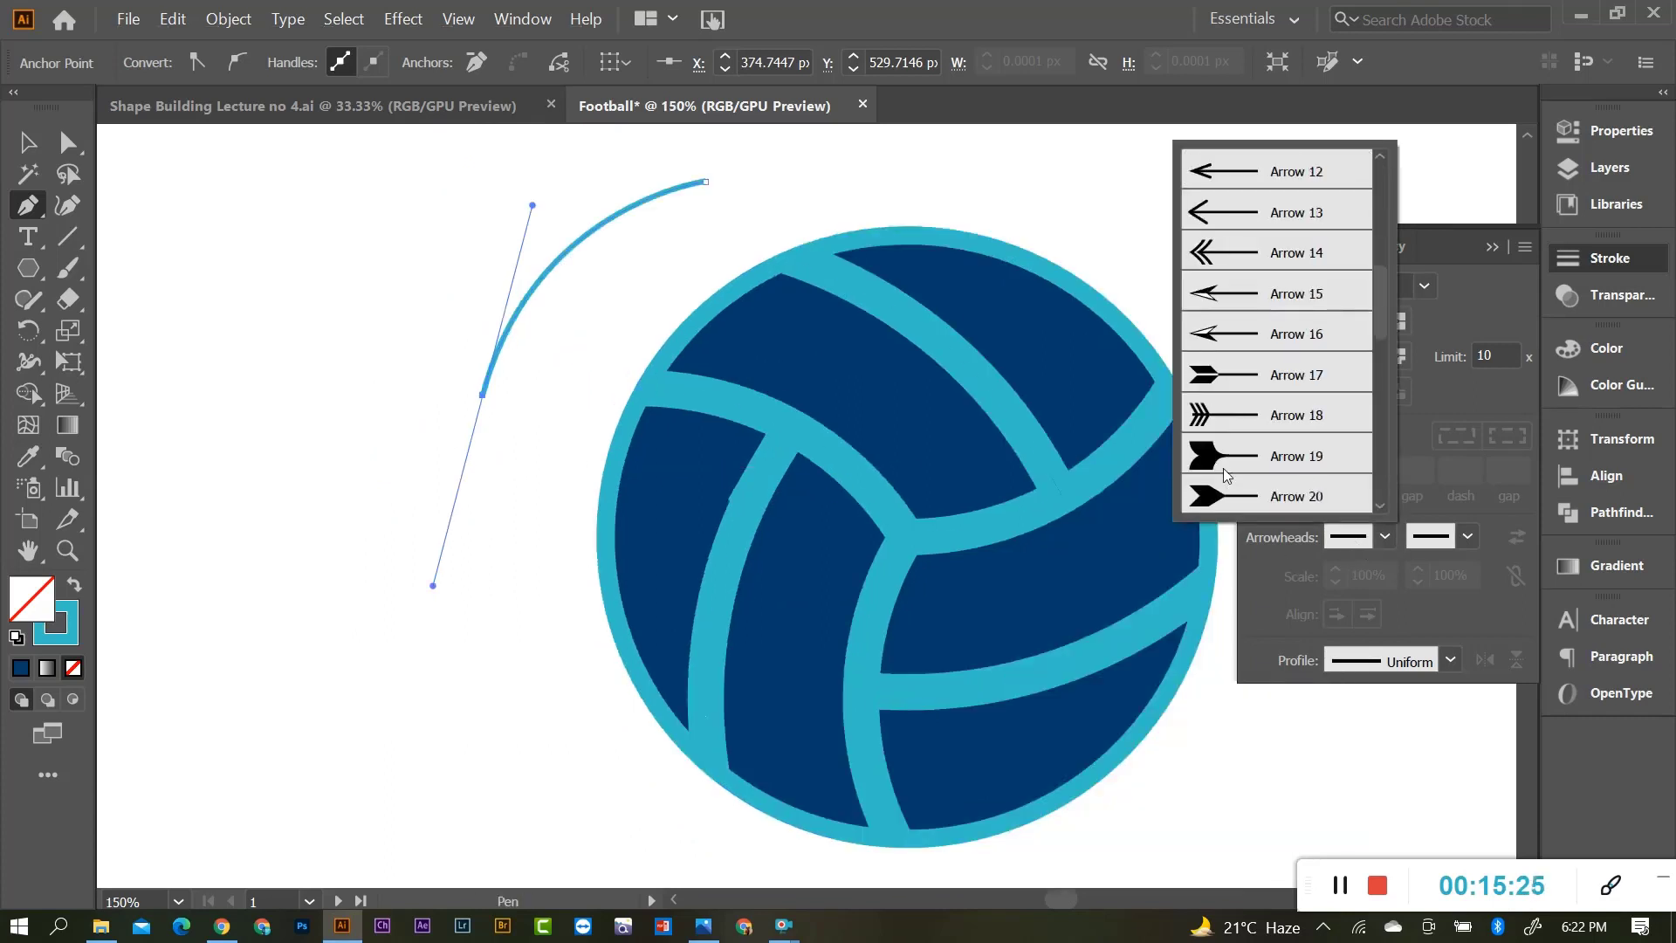
pyautogui.scroll(-2, 1223, 472)
pyautogui.scroll(2, 1231, 467)
pyautogui.scroll(2, 1241, 461)
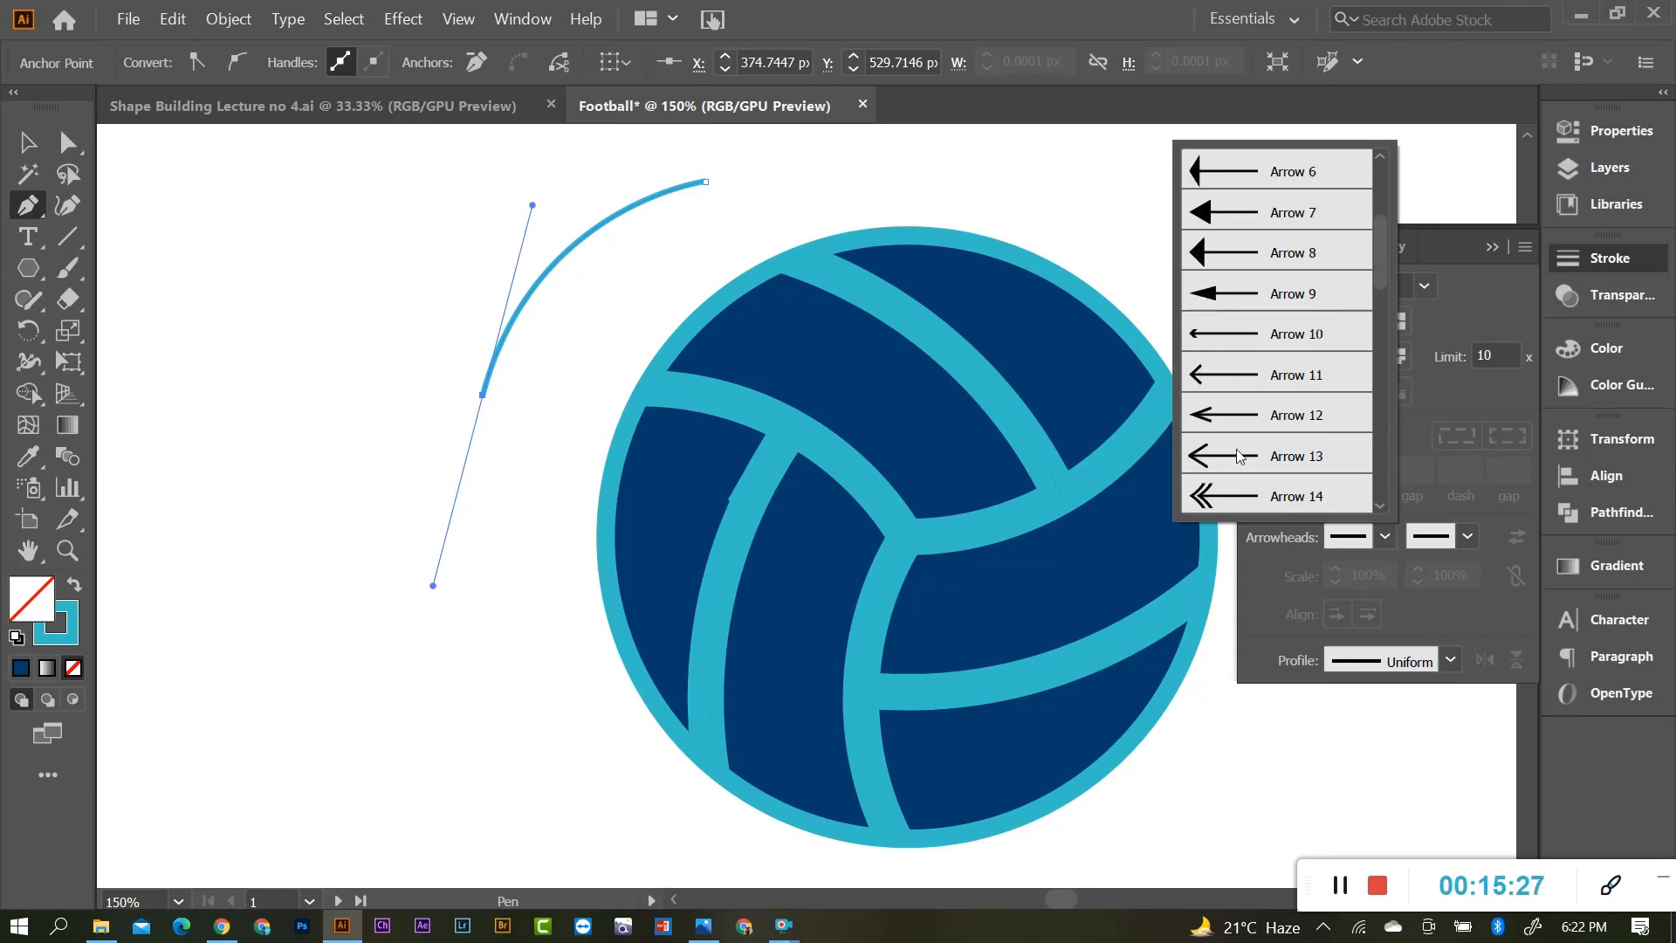
pyautogui.click(1195, 340)
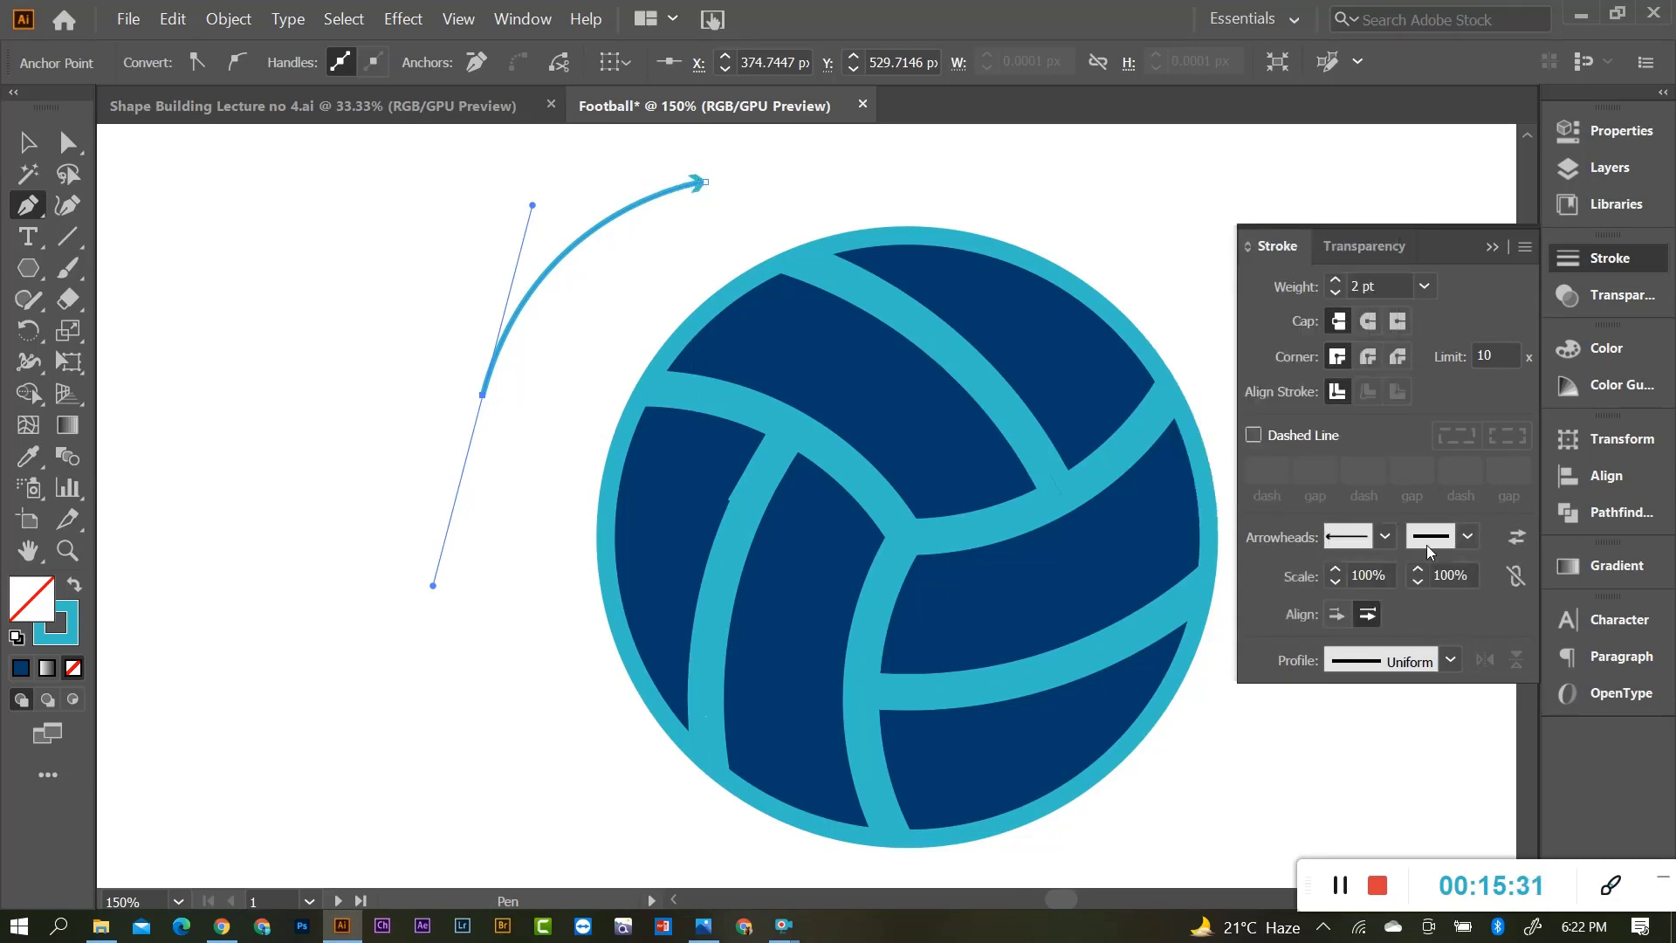
pyautogui.click(1464, 540)
pyautogui.scroll(-4, 1335, 411)
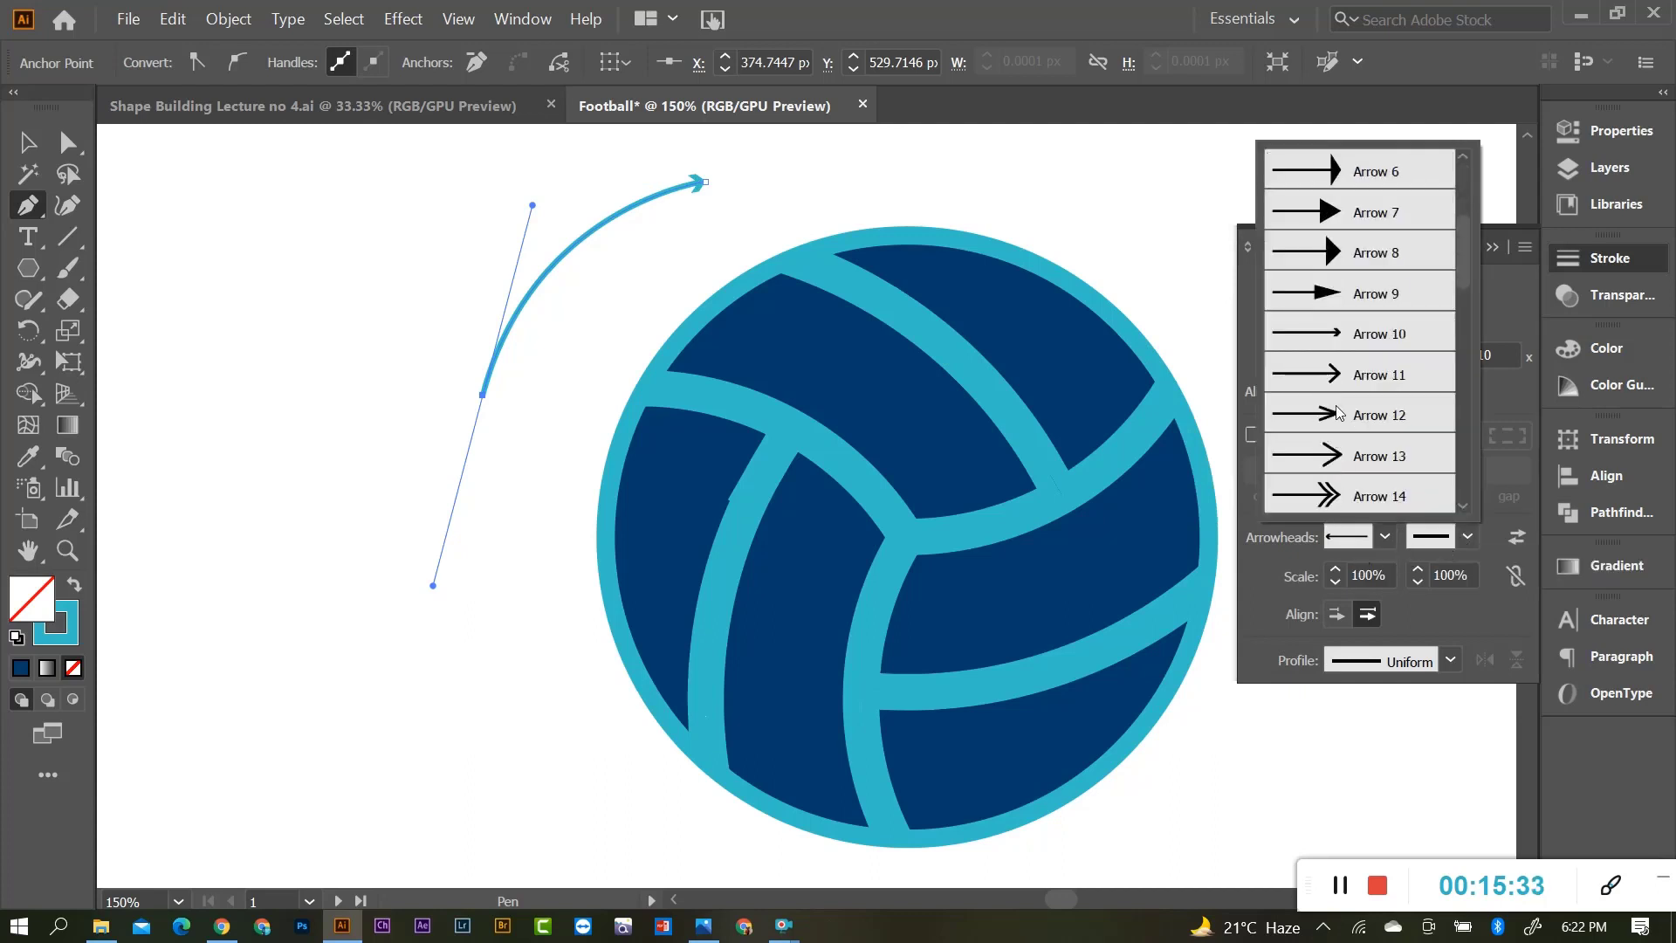
pyautogui.scroll(-1, 1337, 403)
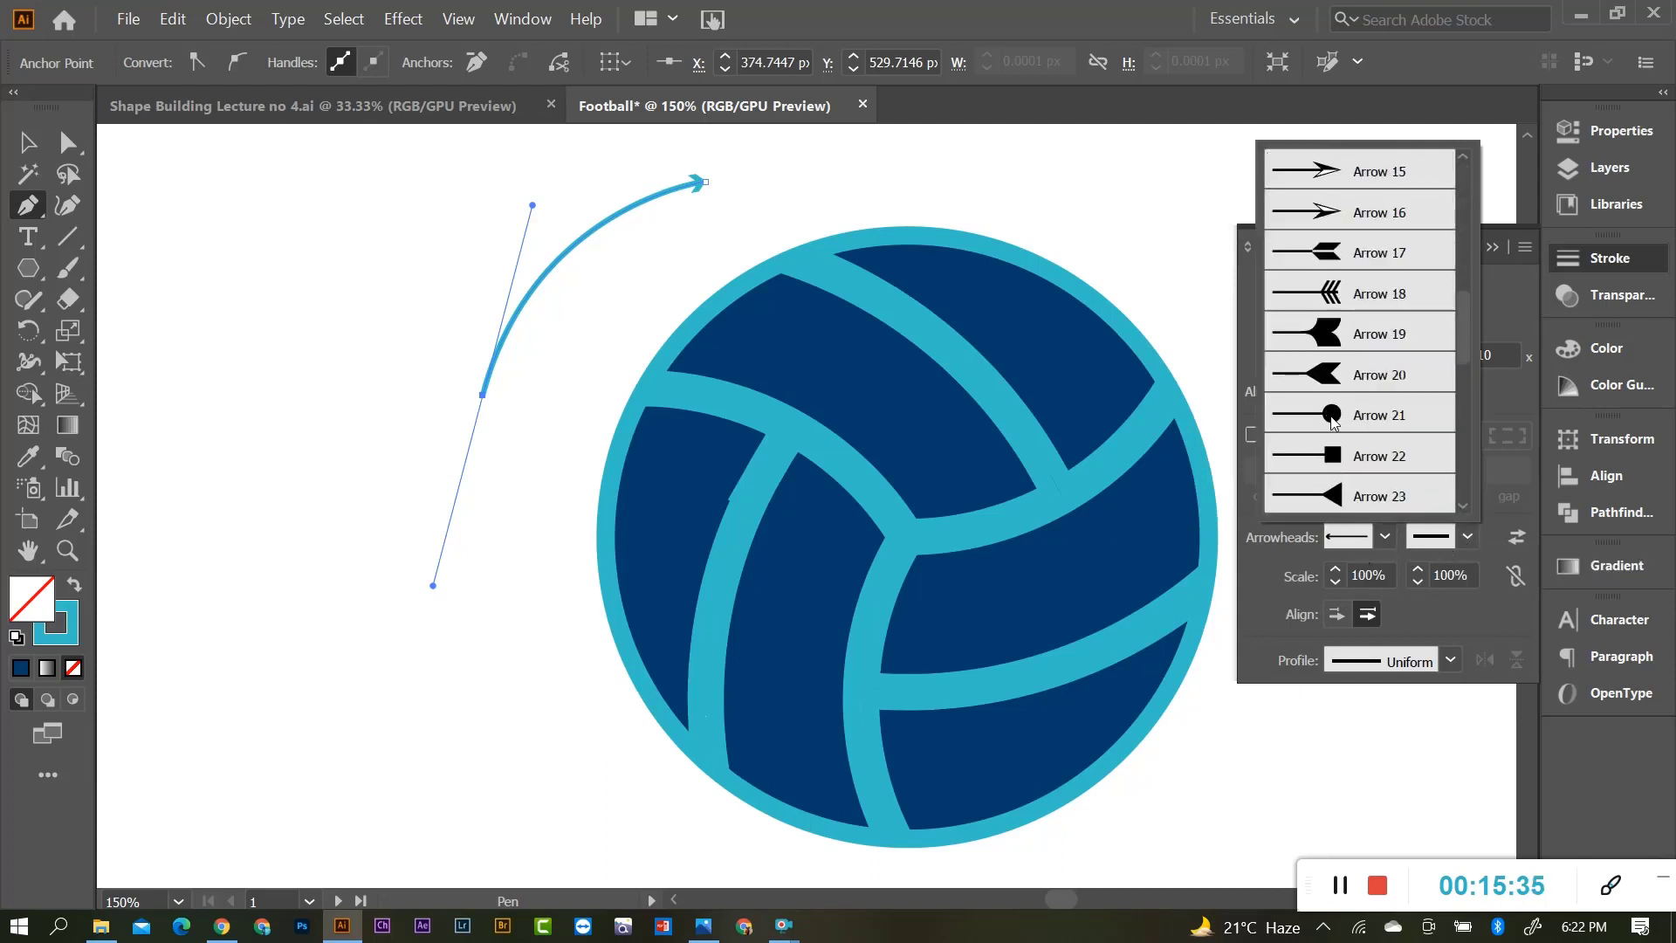
pyautogui.click(1340, 496)
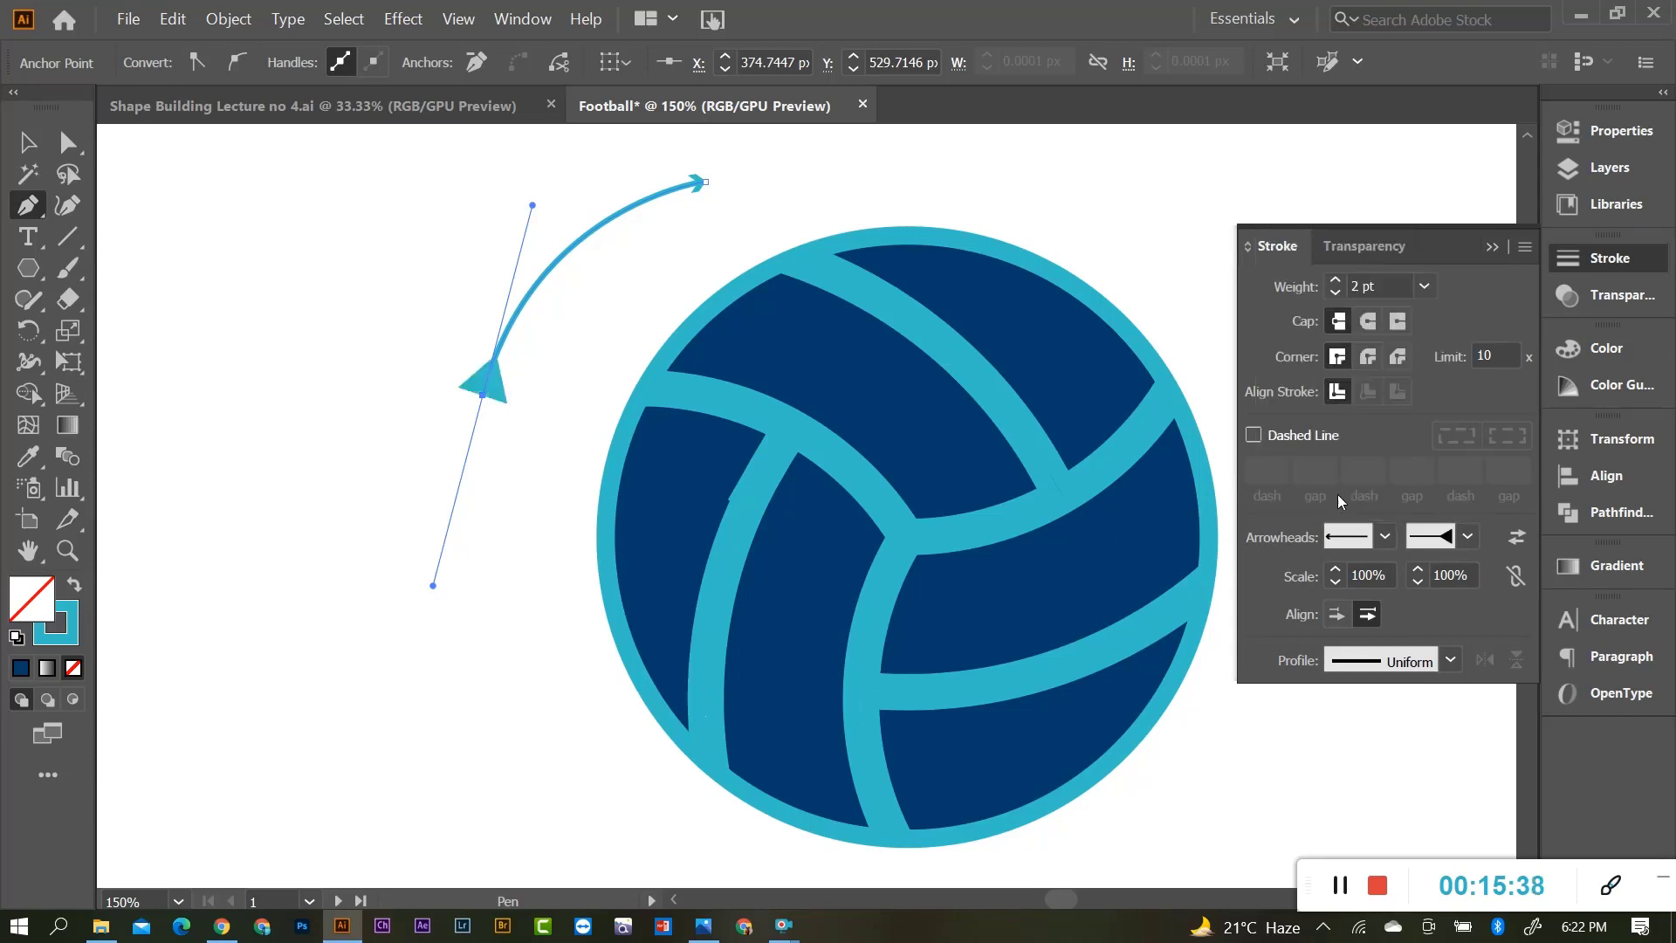
pyautogui.click(1467, 542)
pyautogui.scroll(1, 1354, 353)
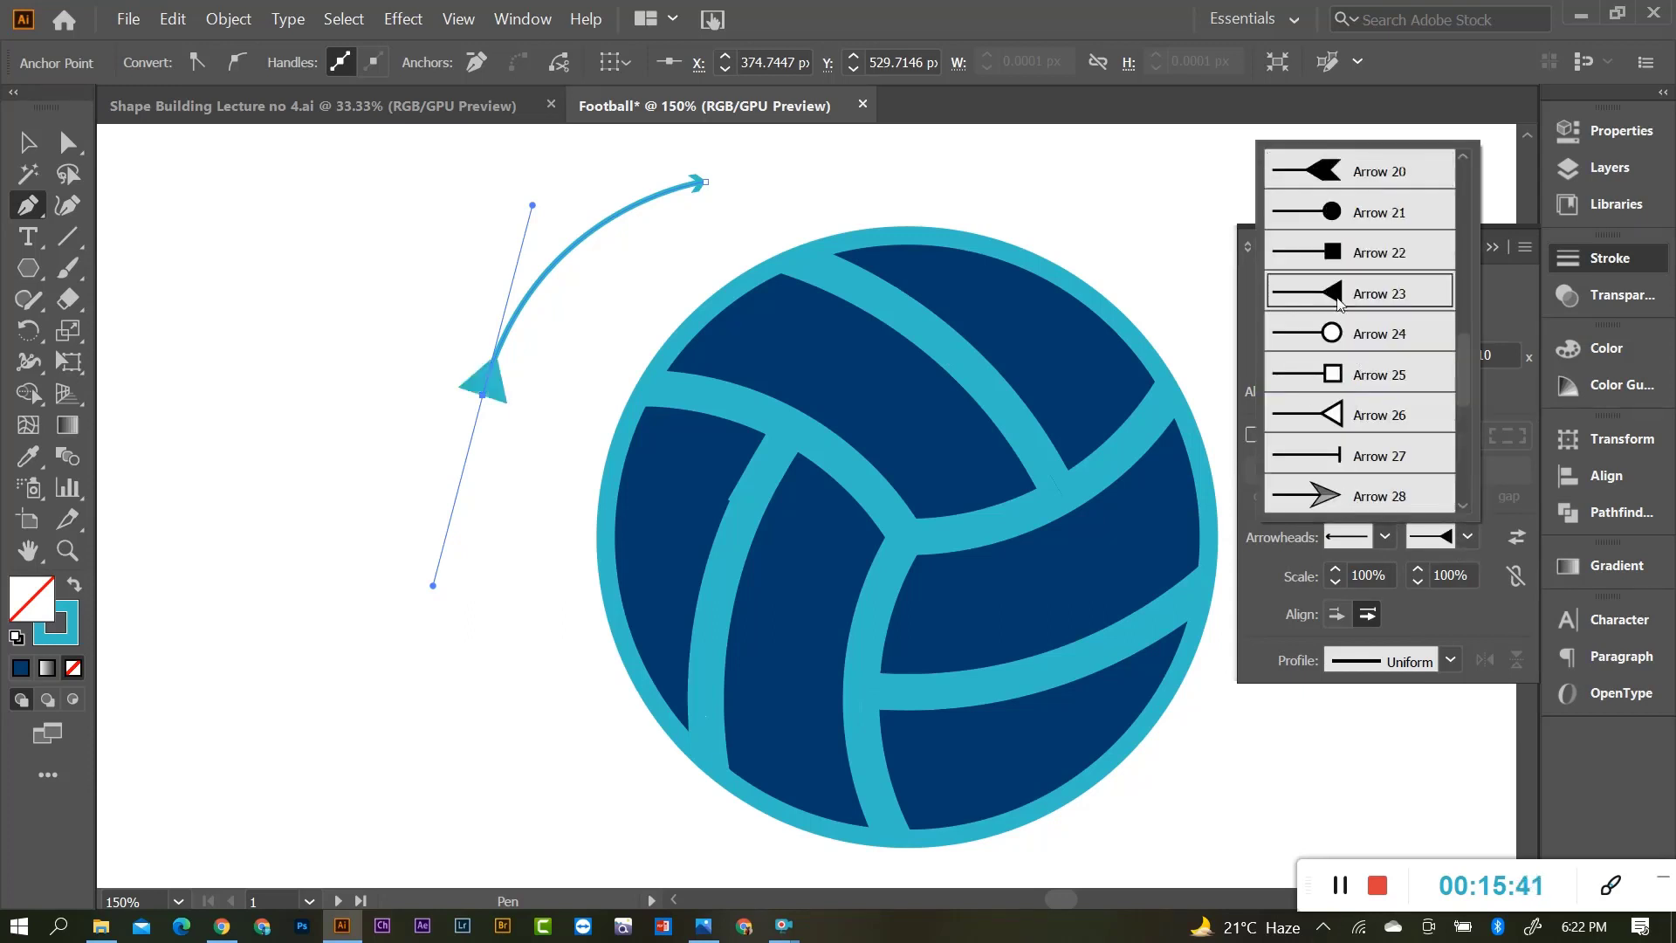
pyautogui.click(1328, 255)
# Nudge the arc up and place a 180°-rotated copy at the ball's lower right.
pyautogui.click(25, 140)
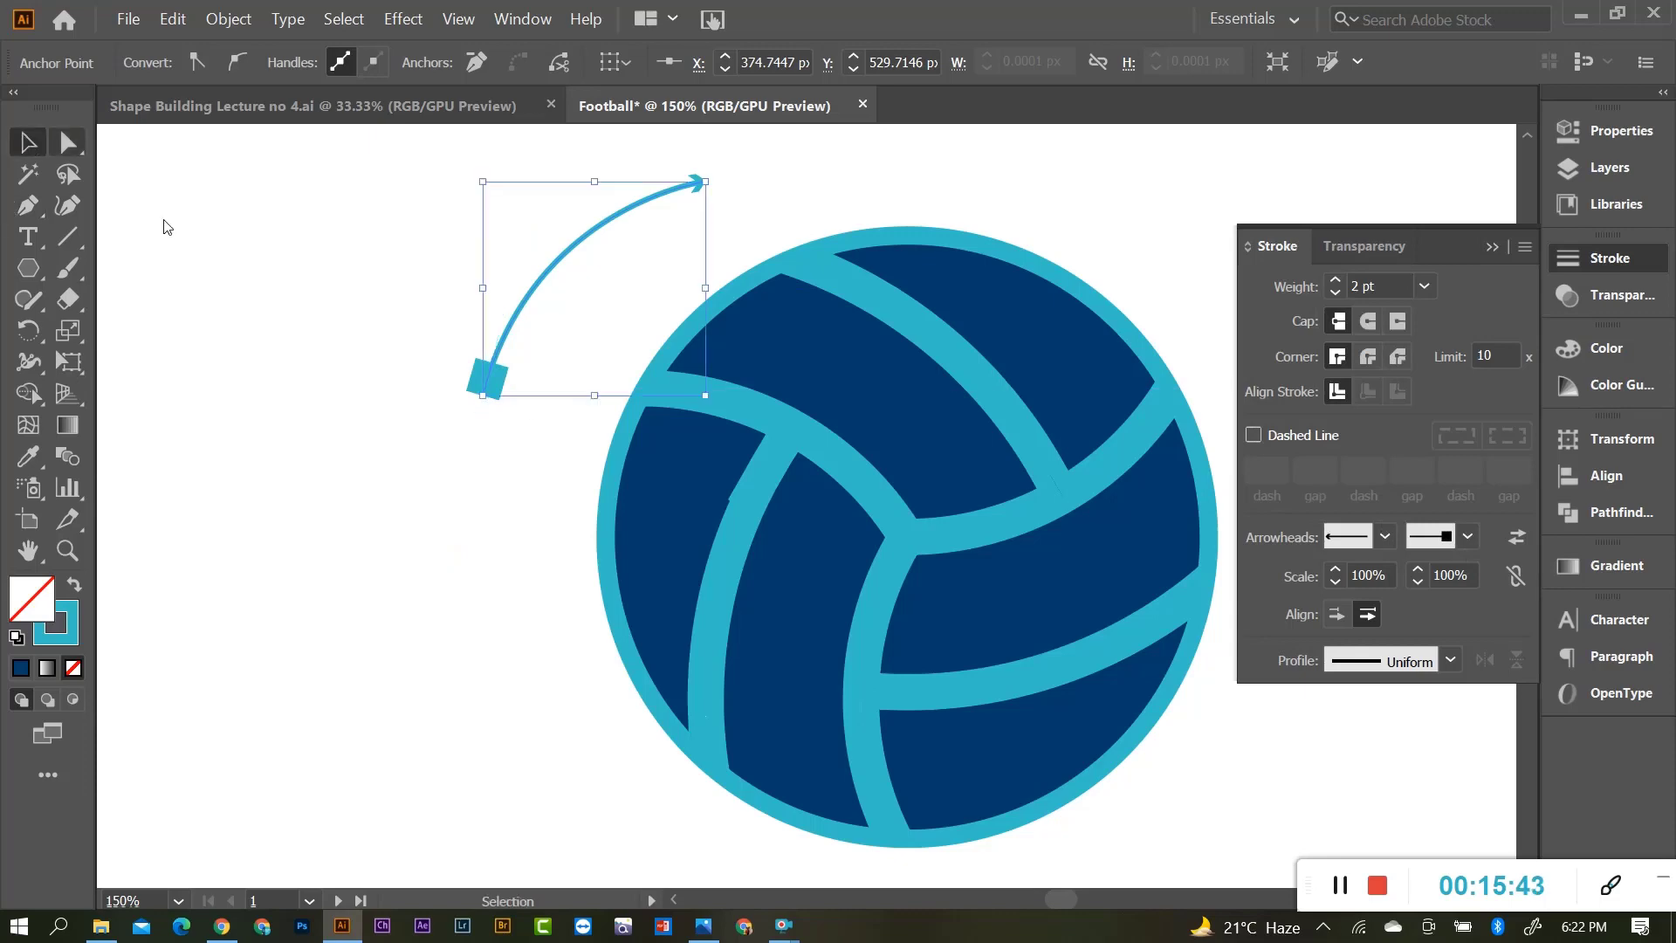
pyautogui.click(165, 224)
pyautogui.scroll(-2, 971, 534)
pyautogui.scroll(2, 843, 355)
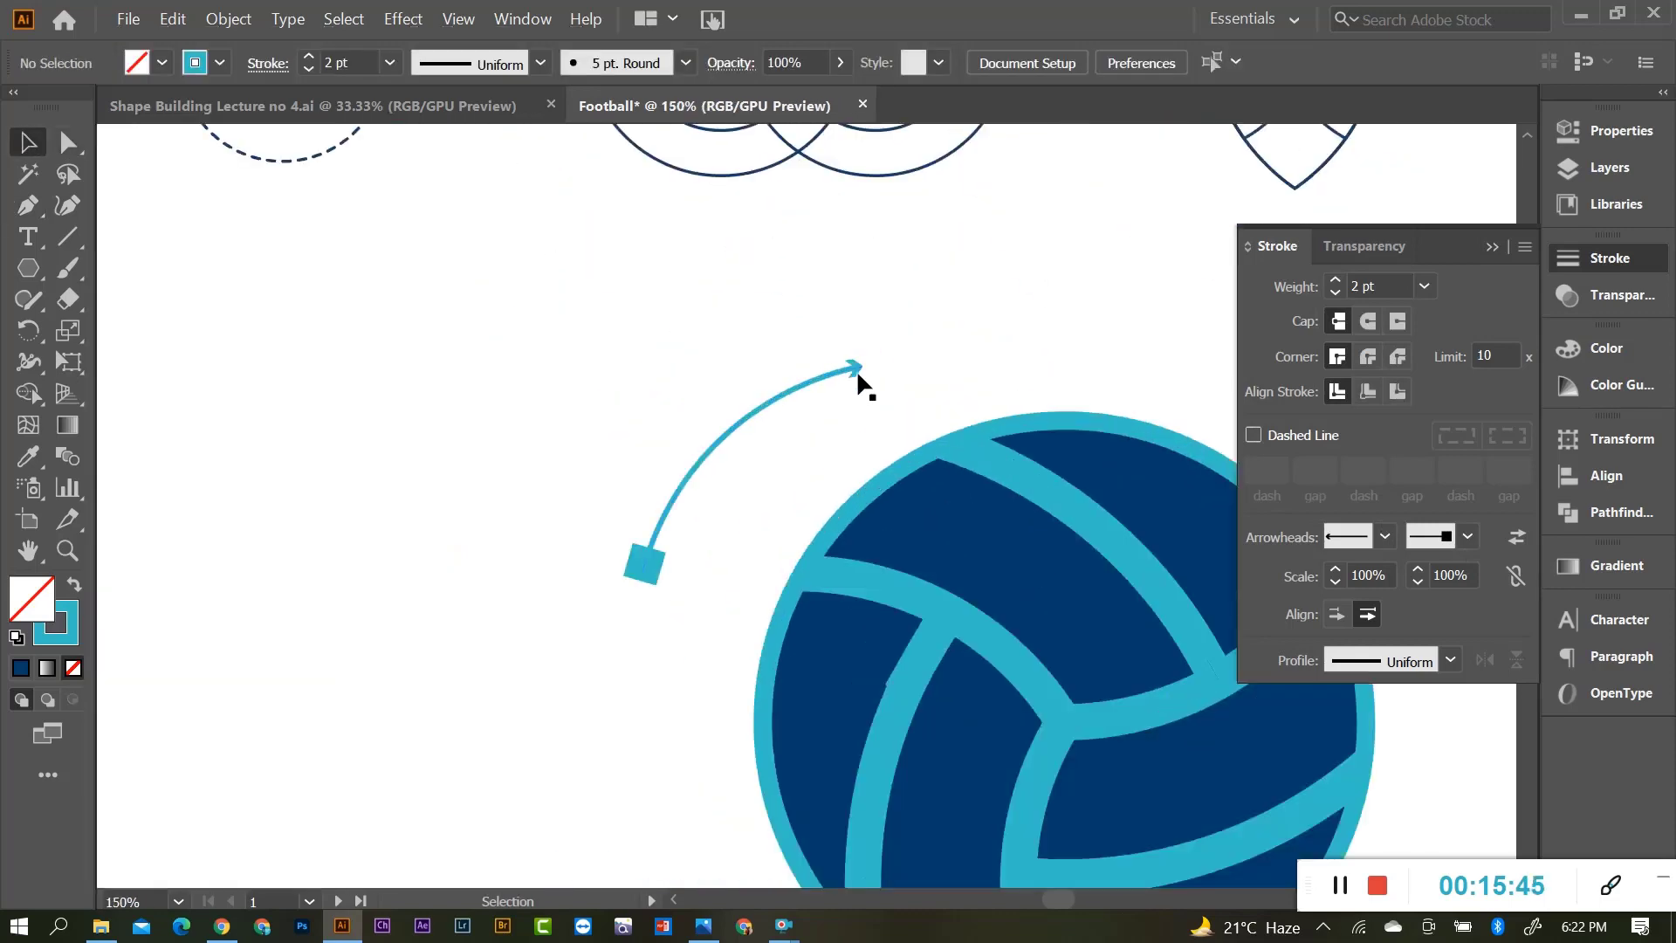
pyautogui.moveTo(857, 369); pyautogui.dragTo(858, 349)
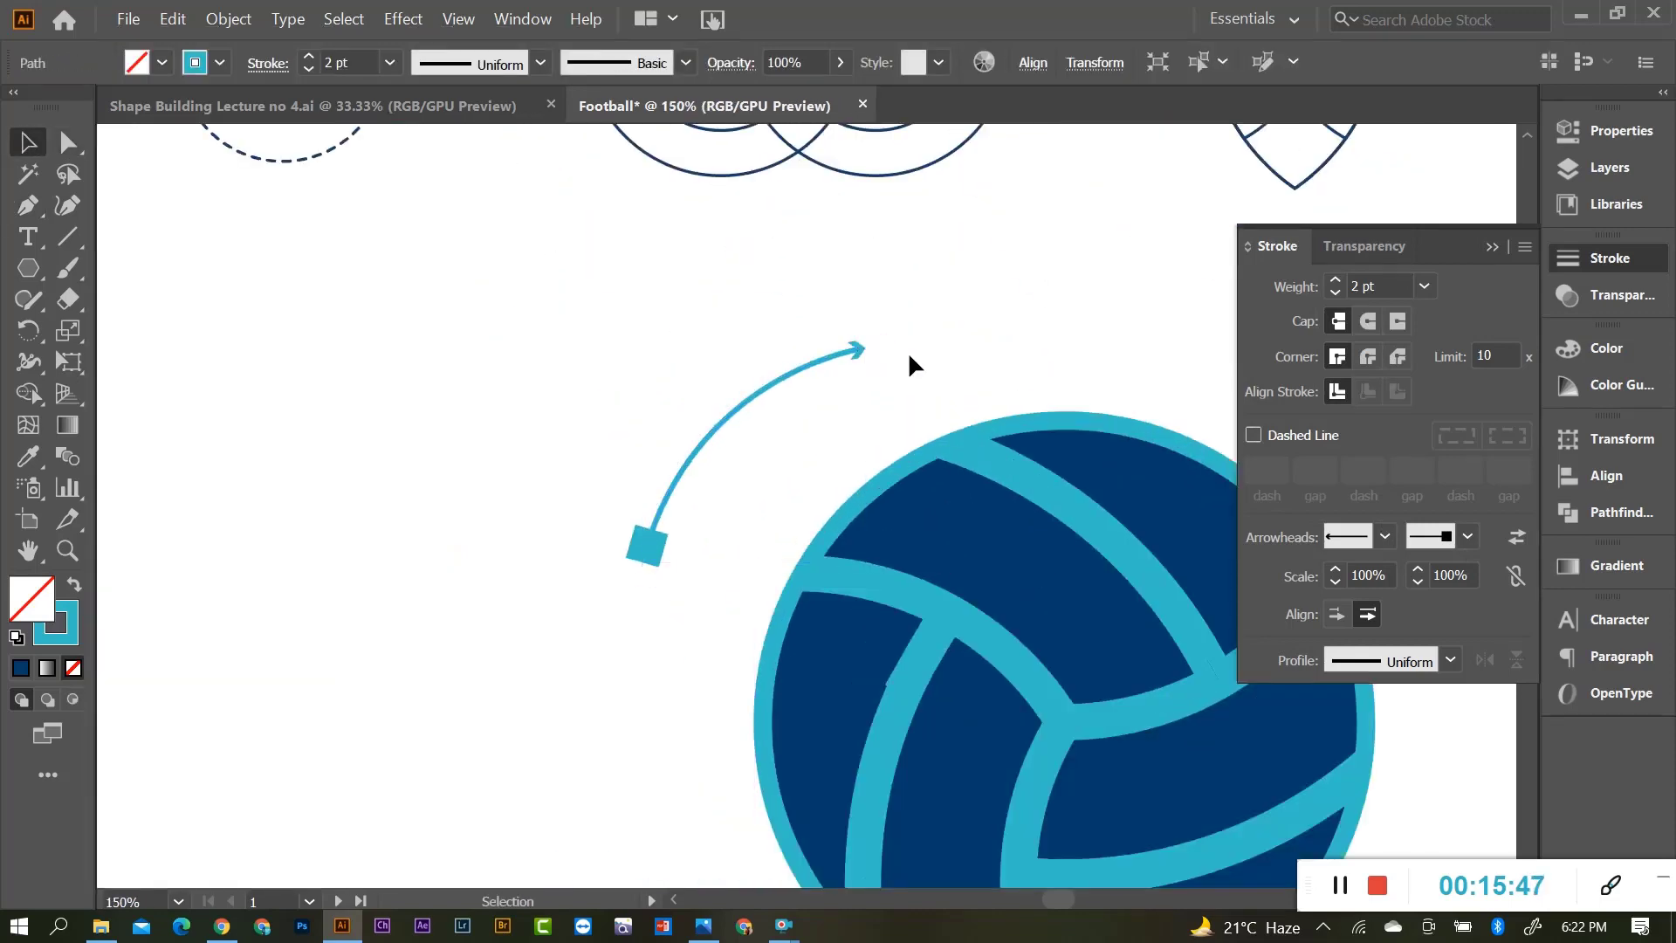
pyautogui.click(908, 365)
pyautogui.scroll(-2, 908, 365)
pyautogui.moveTo(796, 428); pyautogui.dragTo(944, 762)
pyautogui.click(1120, 751)
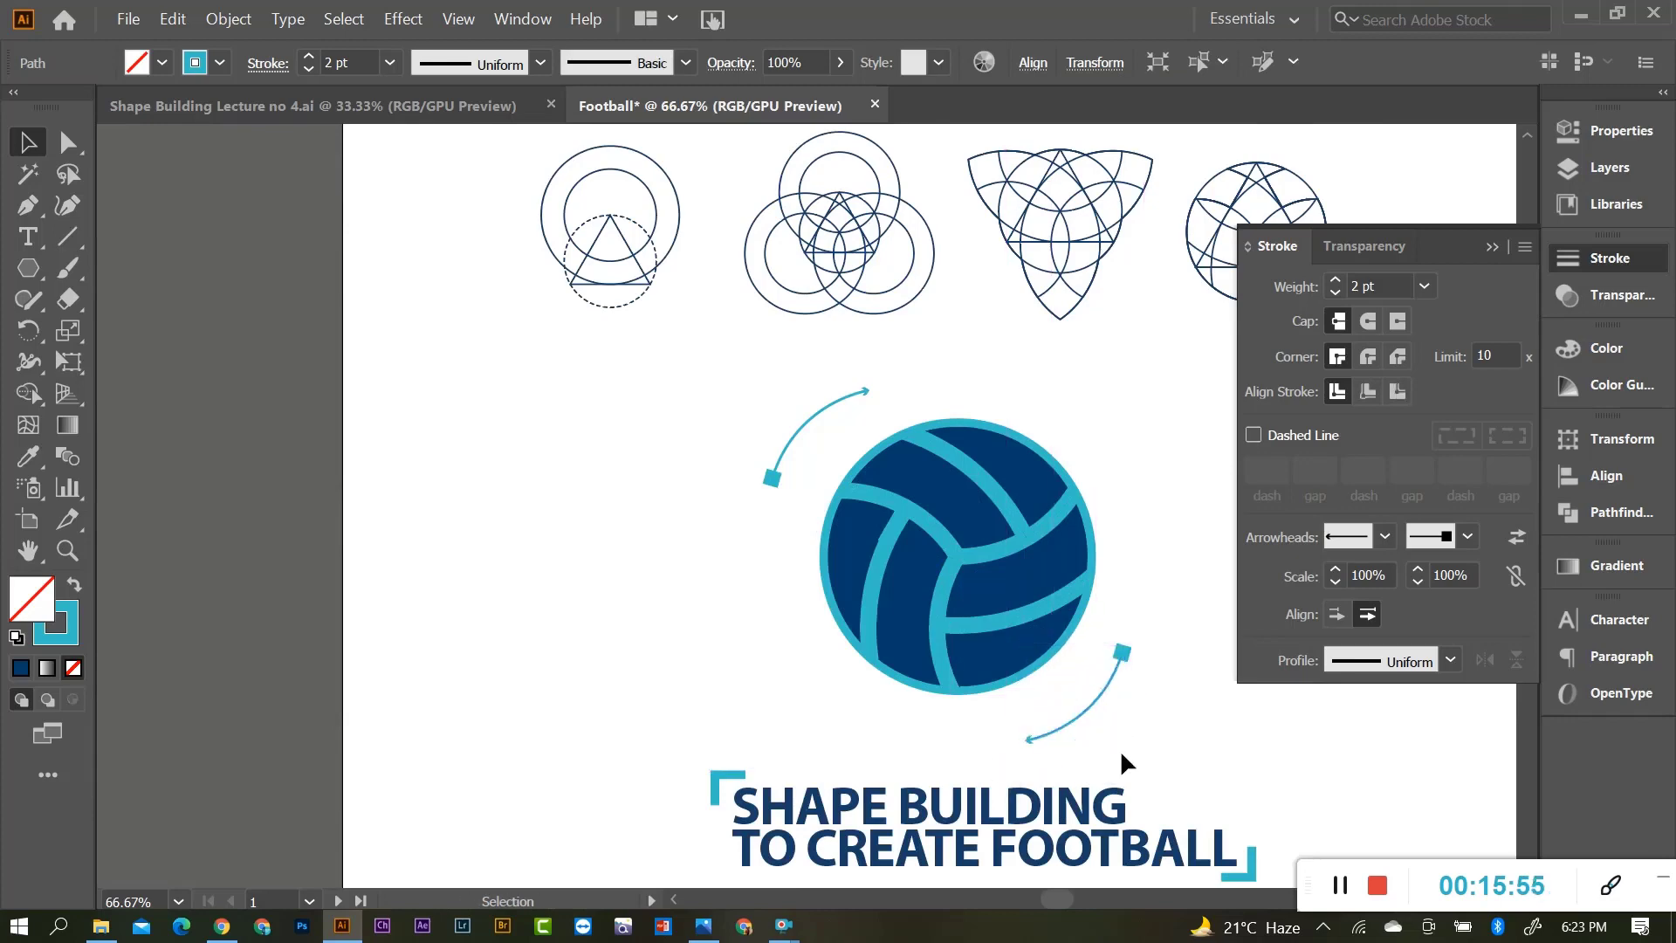
pyautogui.scroll(-1, 755, 644)
pyautogui.scroll(-2, 746, 633)
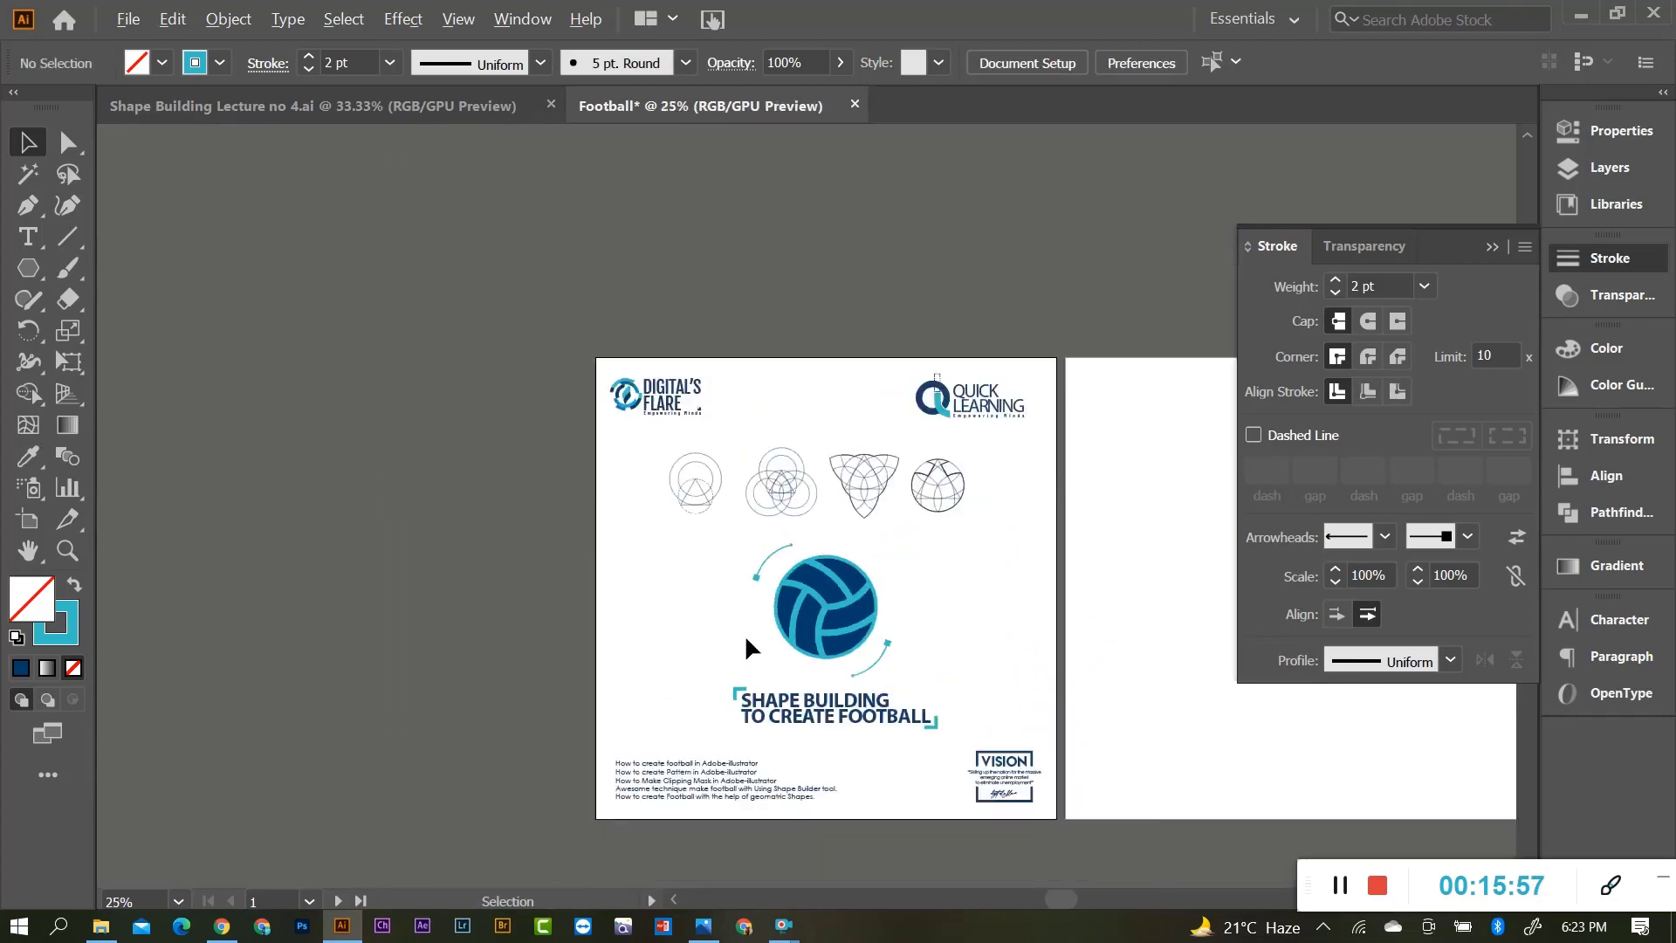
pyautogui.scroll(3, 852, 622)
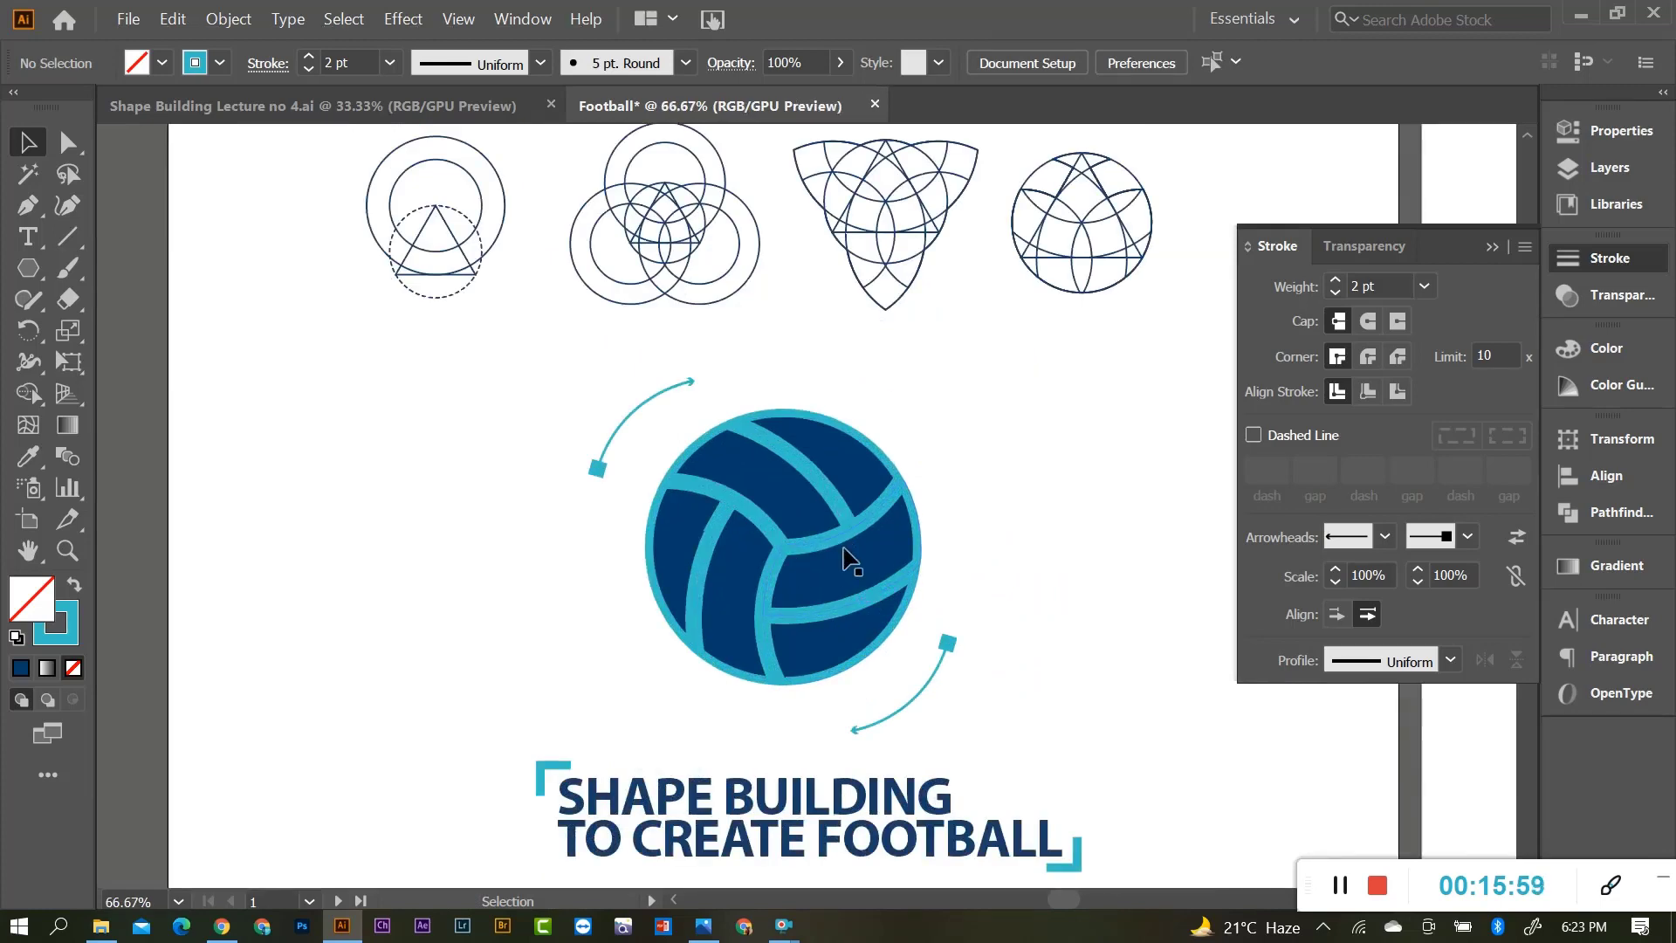
pyautogui.scroll(-1, 943, 566)
pyautogui.scroll(-2, 763, 550)
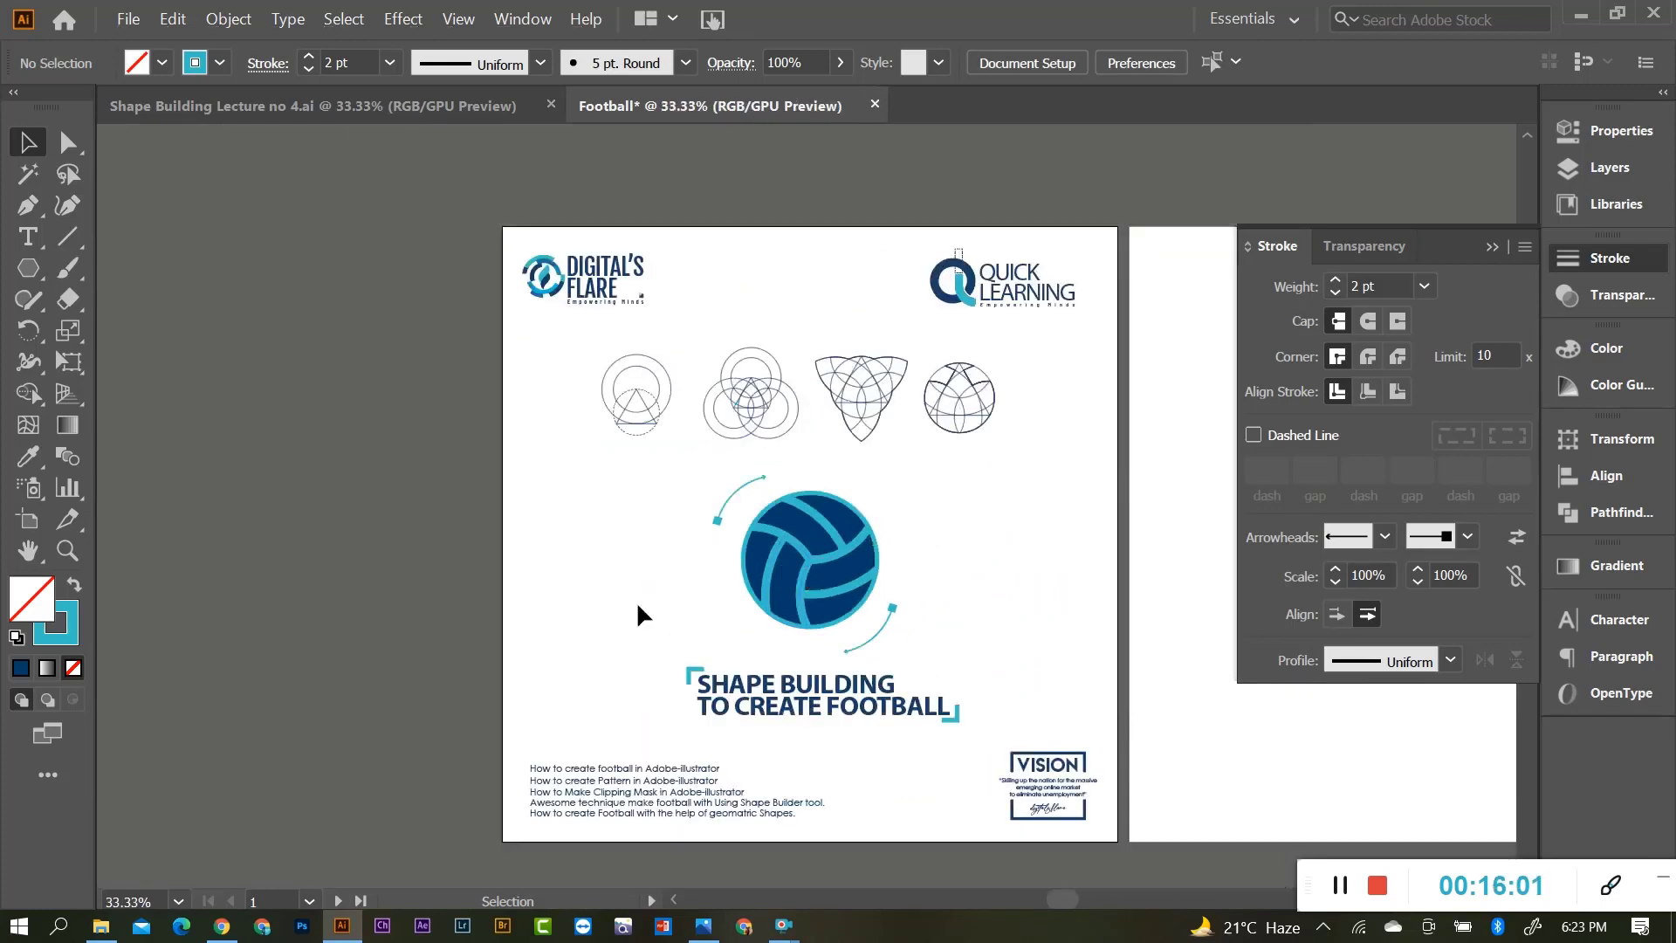
pyautogui.scroll(2, 716, 594)
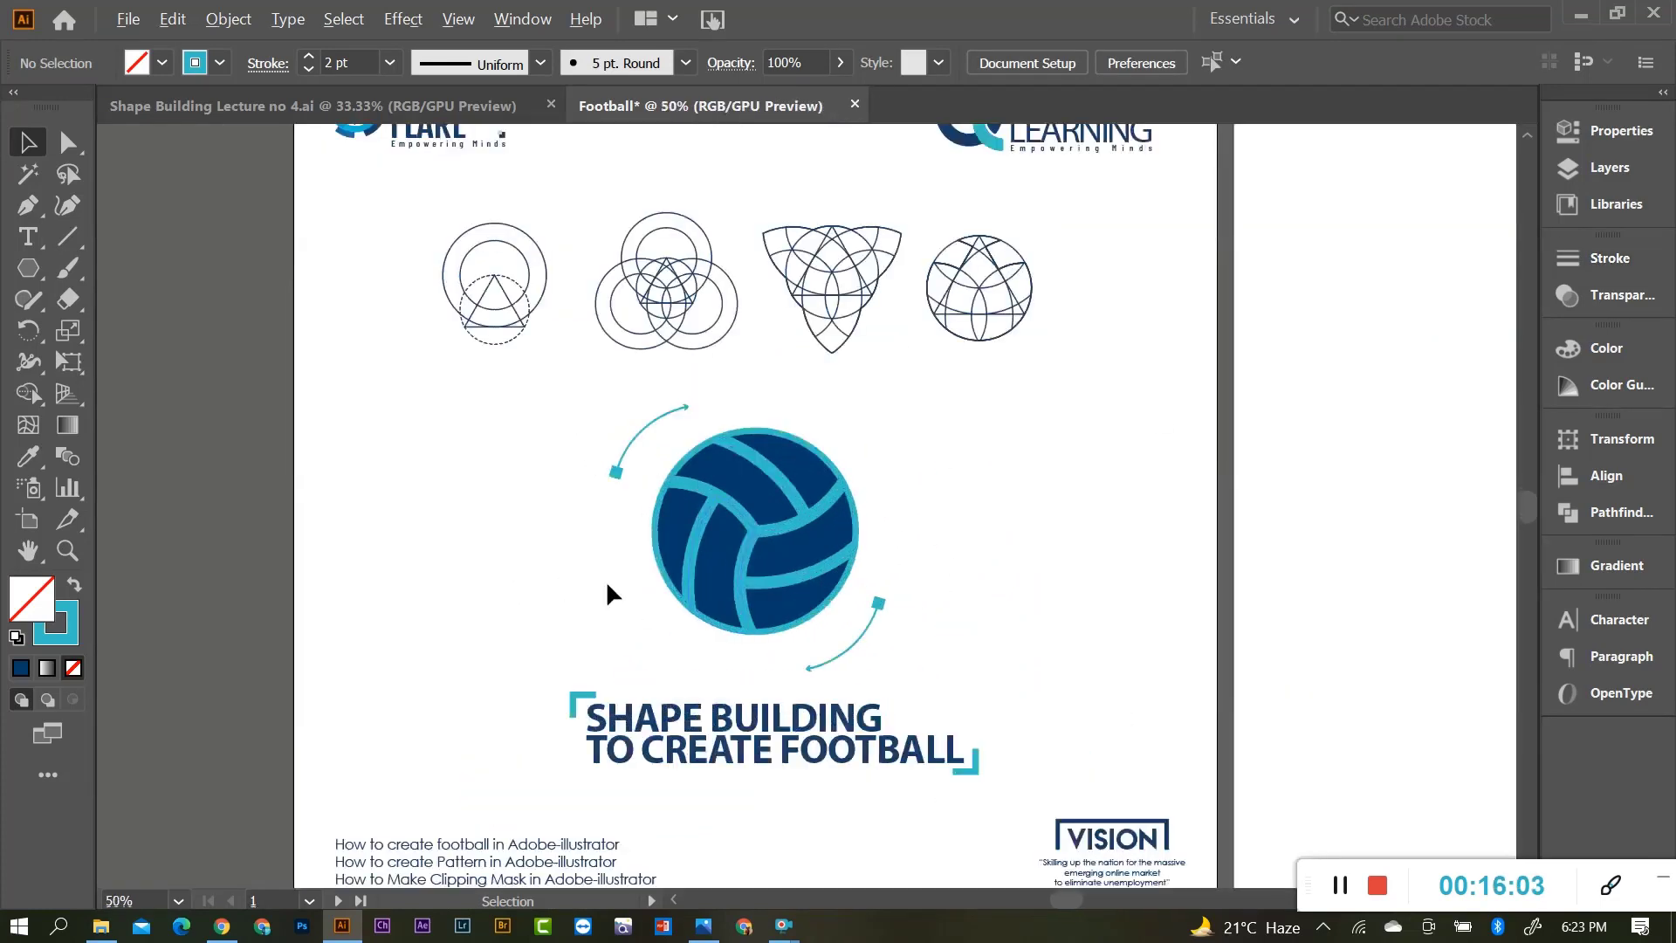
pyautogui.scroll(-2, 962, 504)
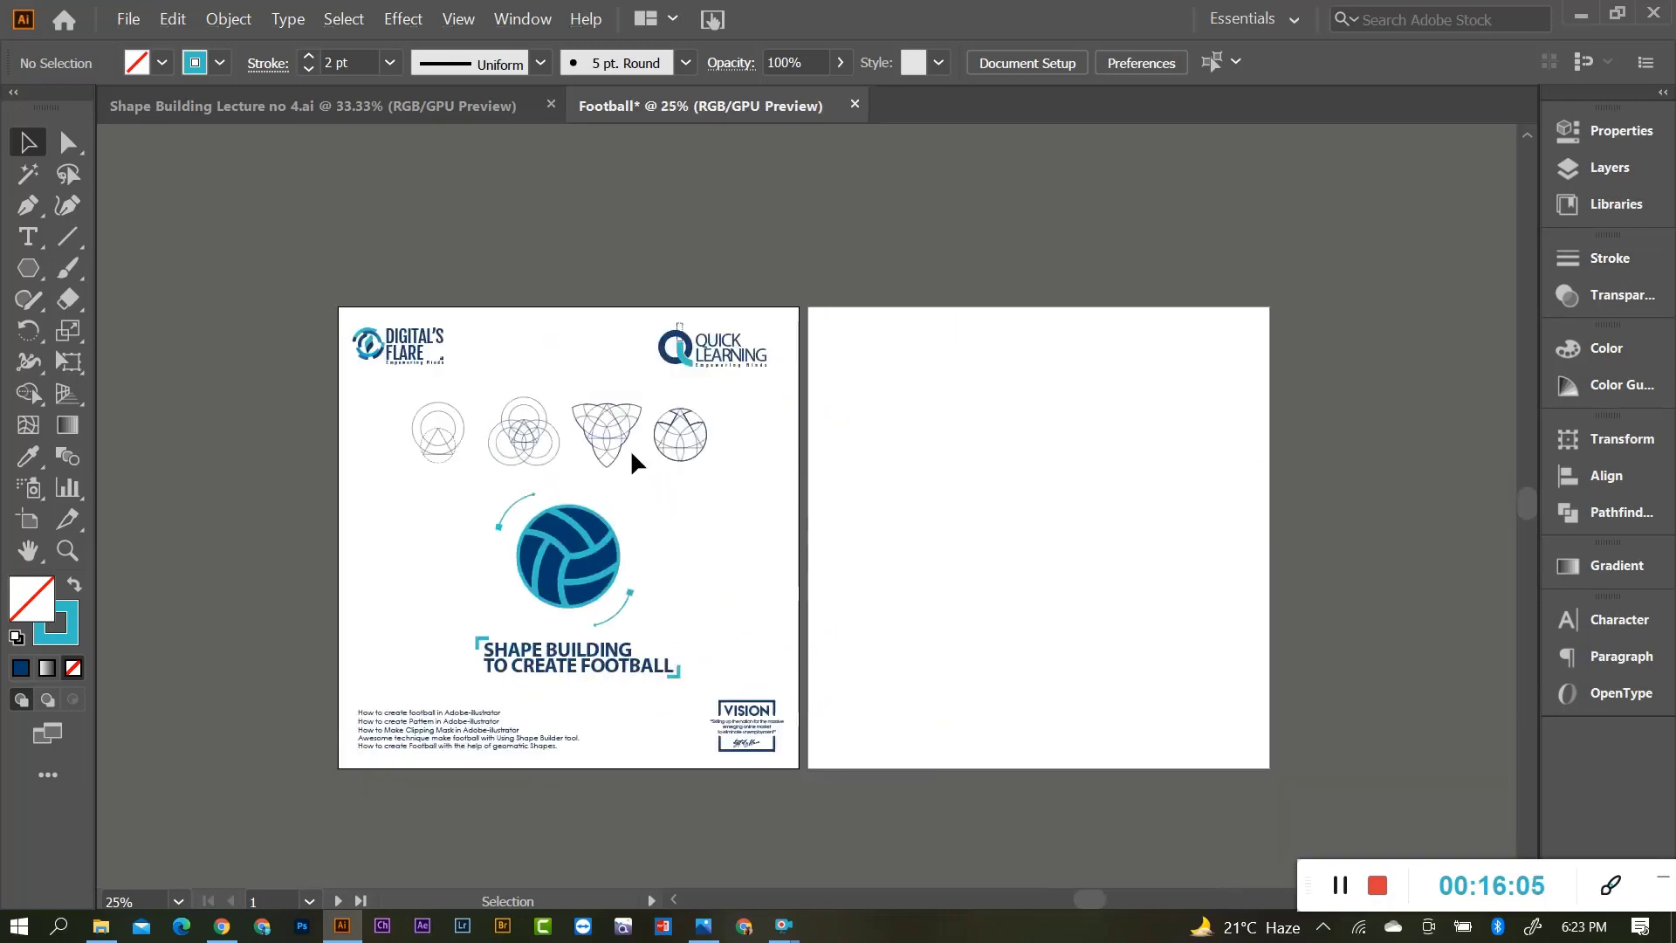
pyautogui.scroll(1, 541, 711)
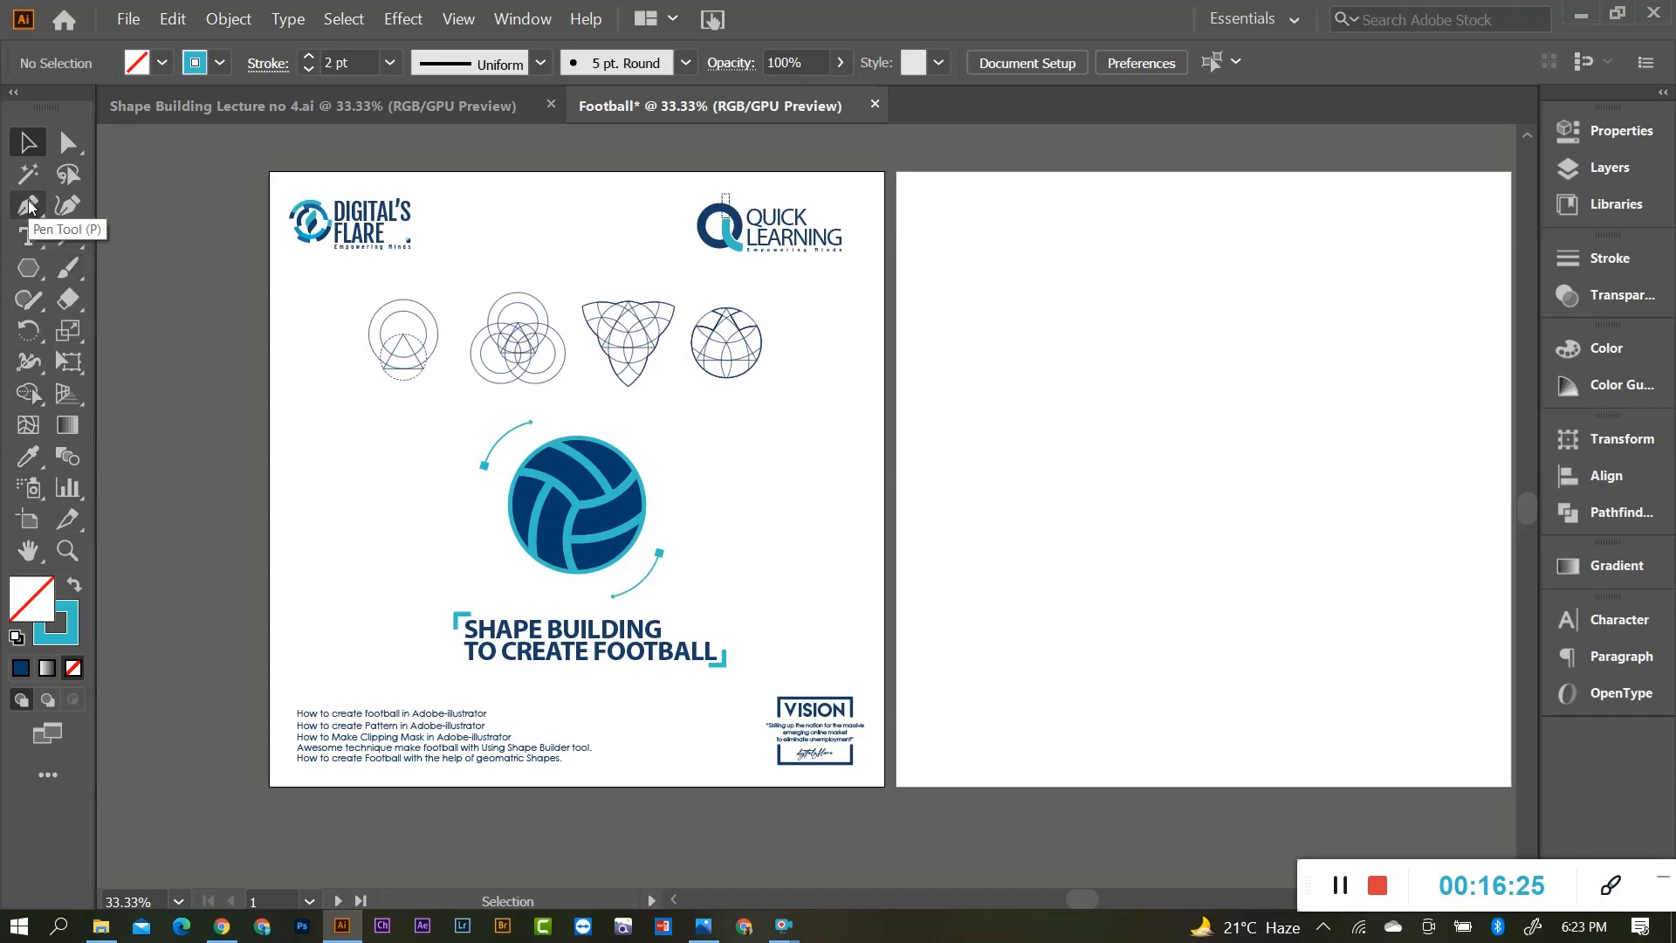
# Copy all the poster artwork from the left artboard onto the right artboard.
pyautogui.moveTo(279, 184); pyautogui.dragTo(885, 789)
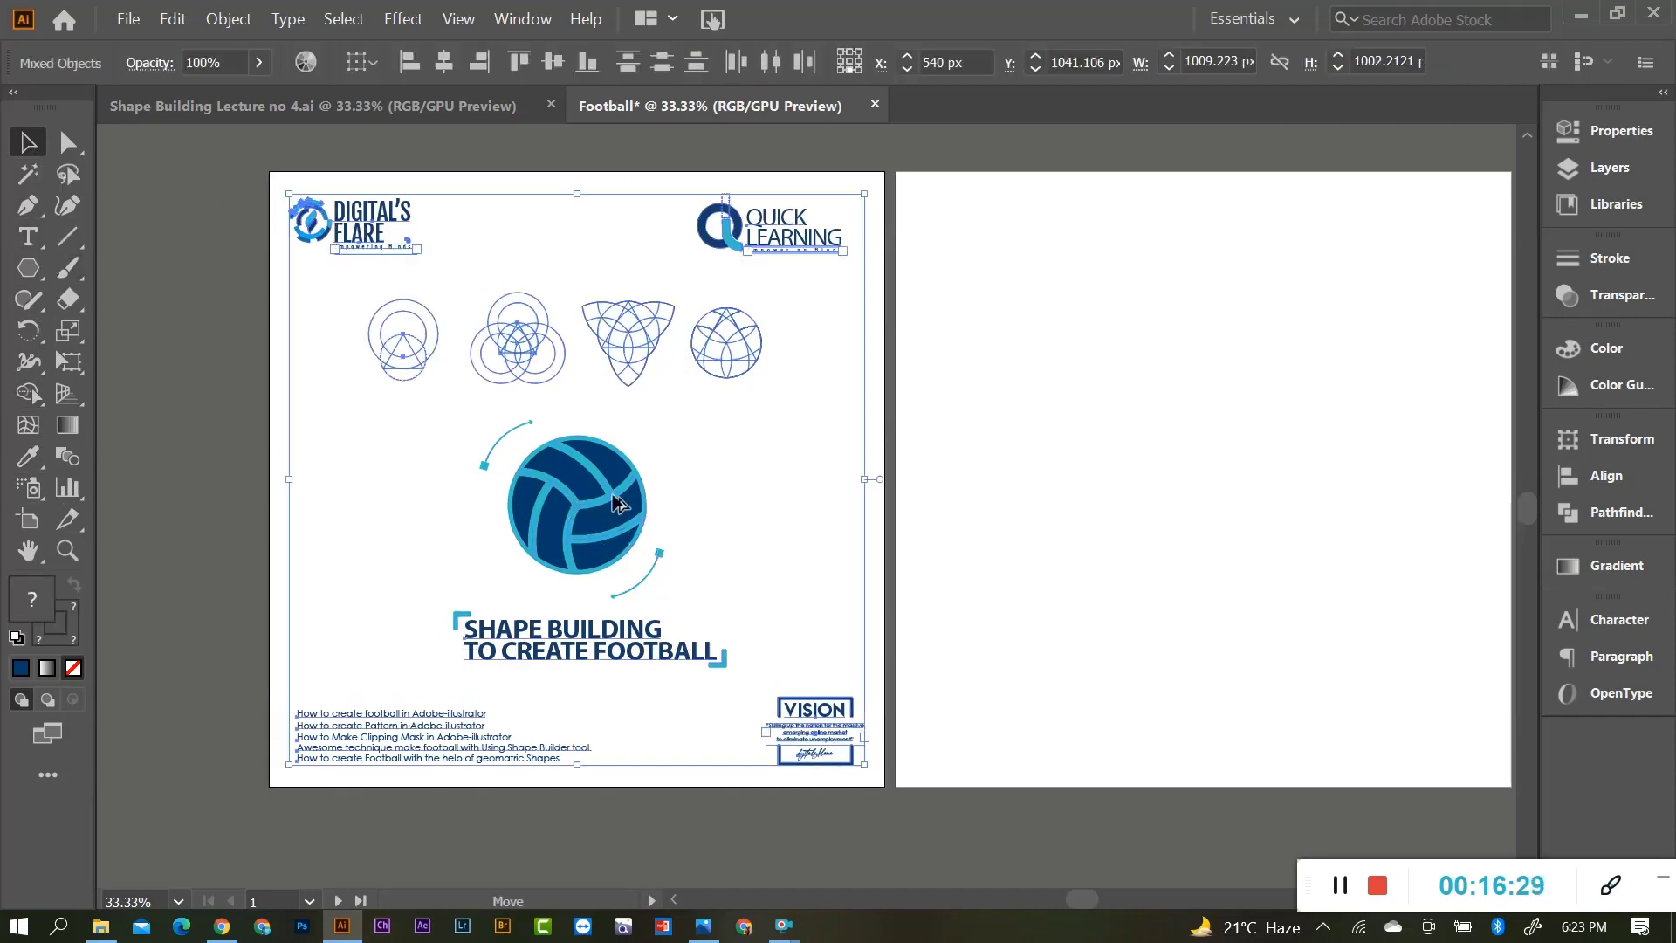
pyautogui.moveTo(582, 507); pyautogui.dragTo(1203, 530)
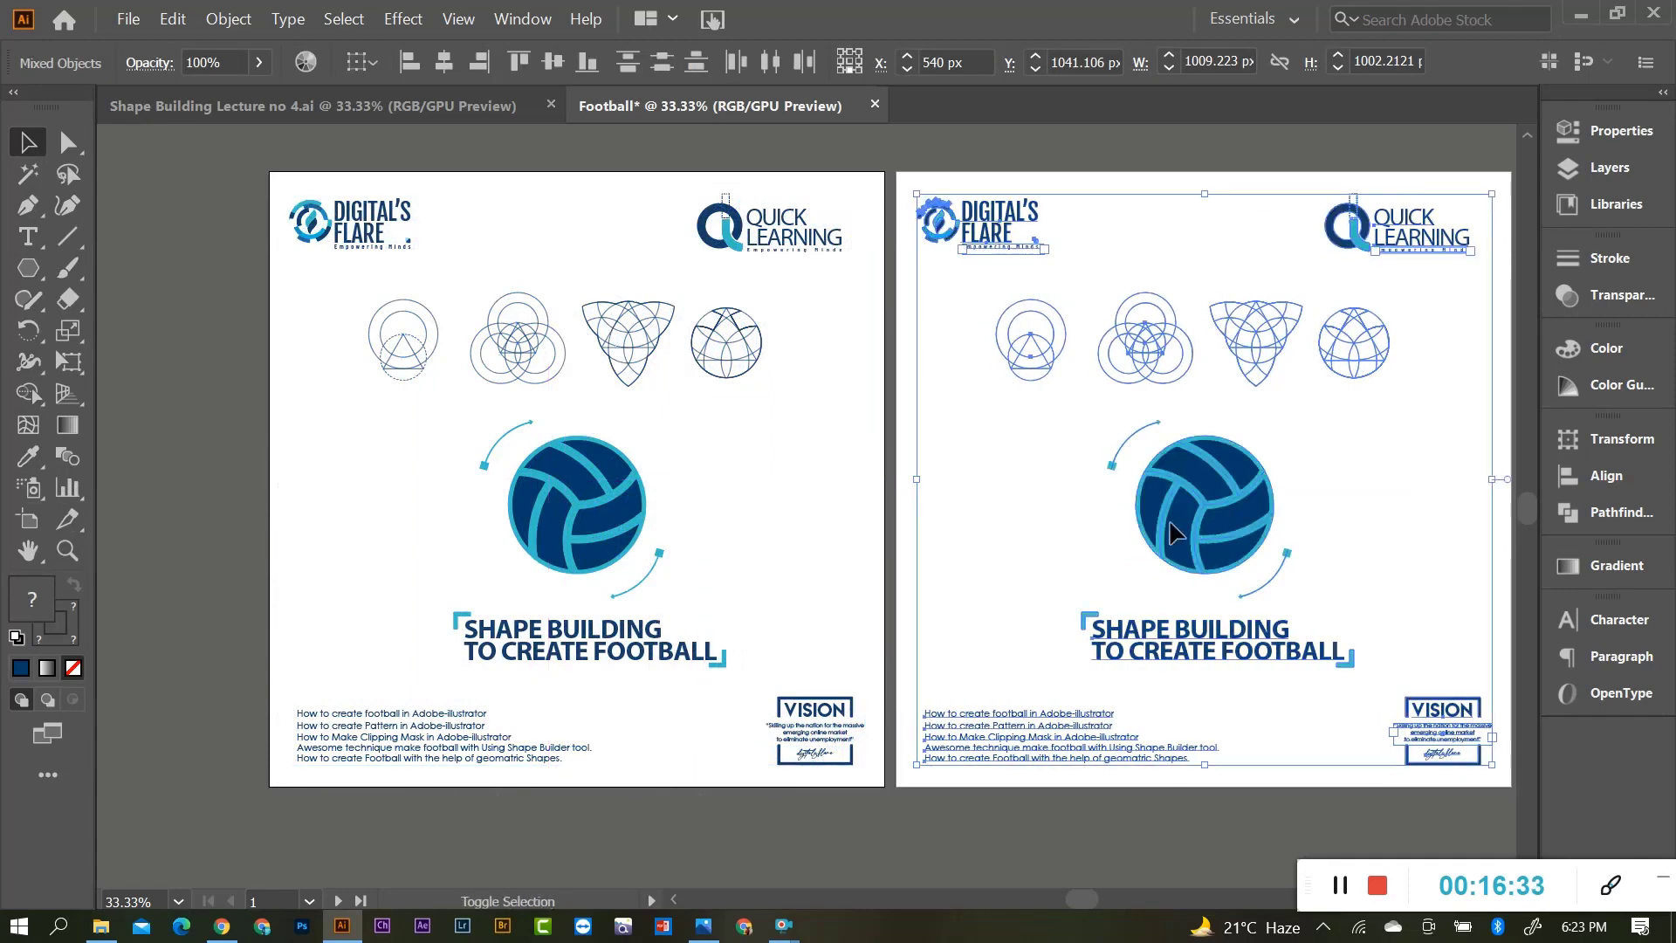
pyautogui.click(1047, 559)
pyautogui.scroll(-1, 639, 598)
pyautogui.scroll(1, 1140, 604)
pyautogui.scroll(-1, 1138, 599)
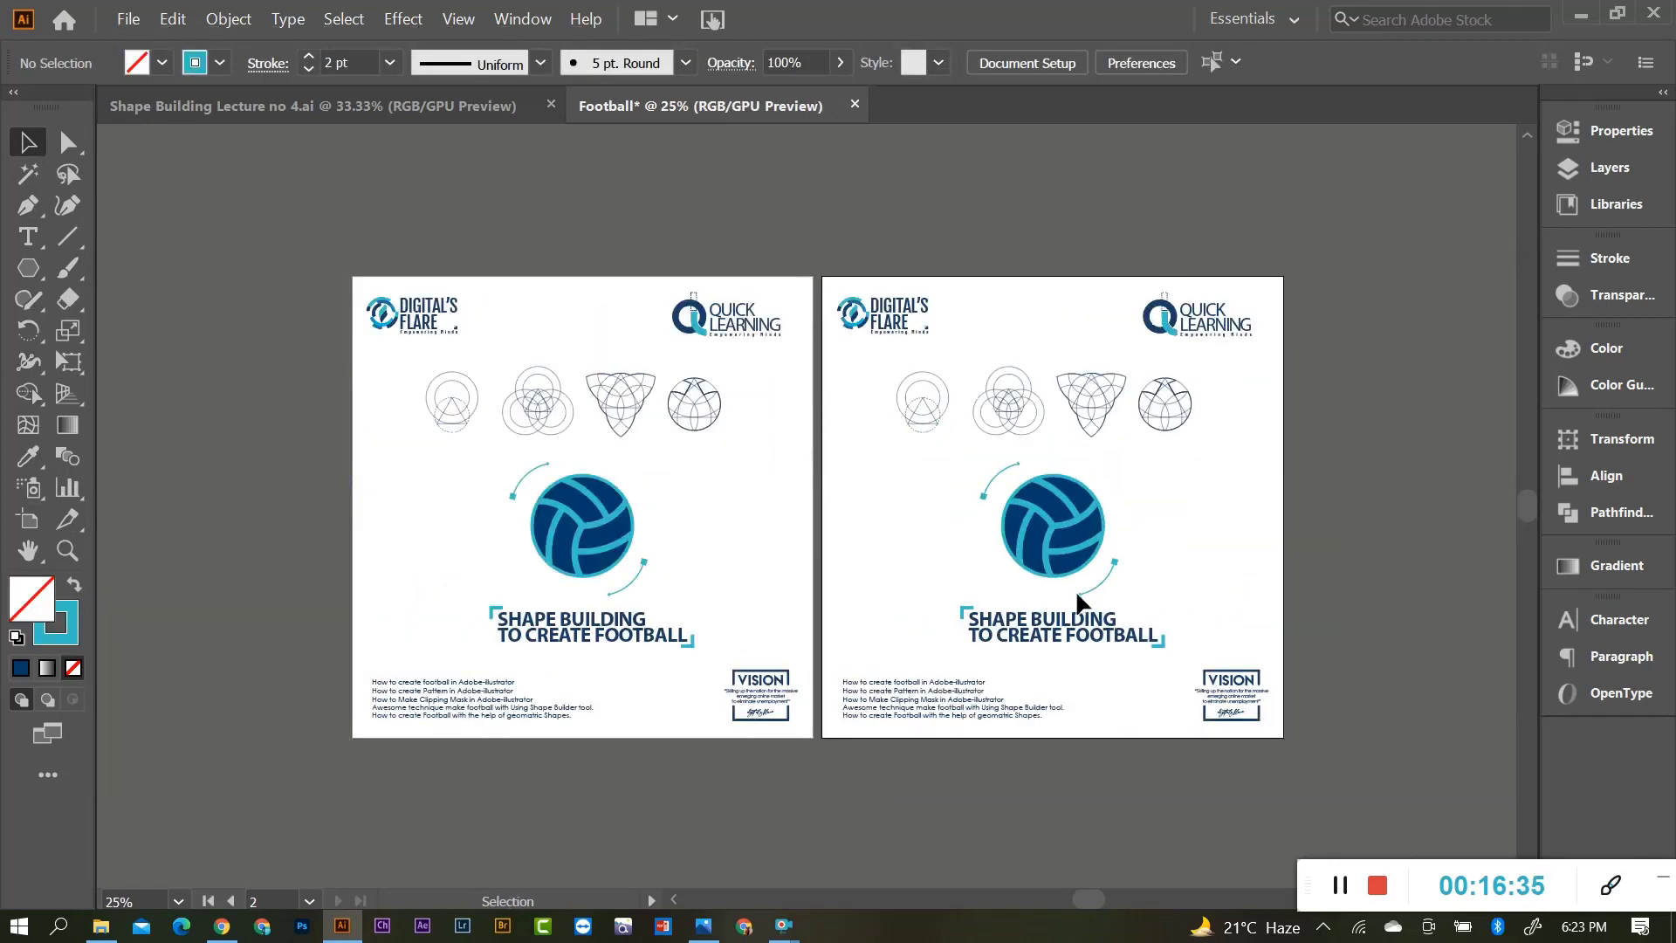
pyautogui.scroll(3, 1126, 594)
pyautogui.scroll(-2, 824, 585)
pyautogui.scroll(1, 824, 584)
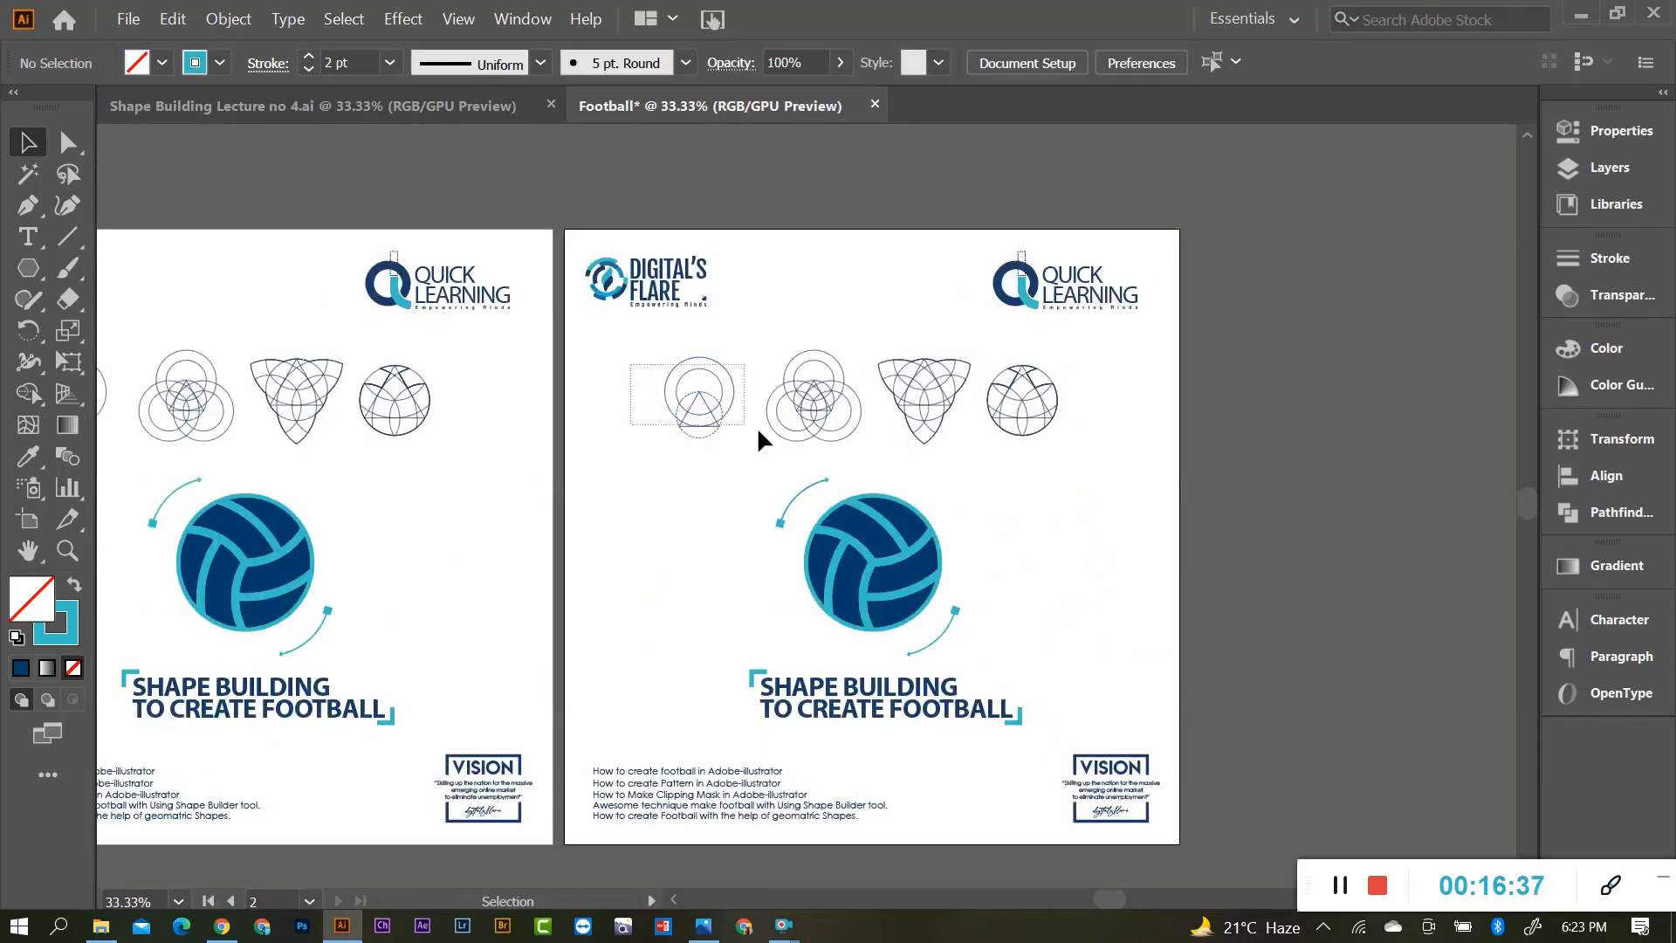
# Delete the four circle constructions and the football from the right artboard.
pyautogui.moveTo(635, 344); pyautogui.dragTo(1083, 458)
pyautogui.press('Delete')
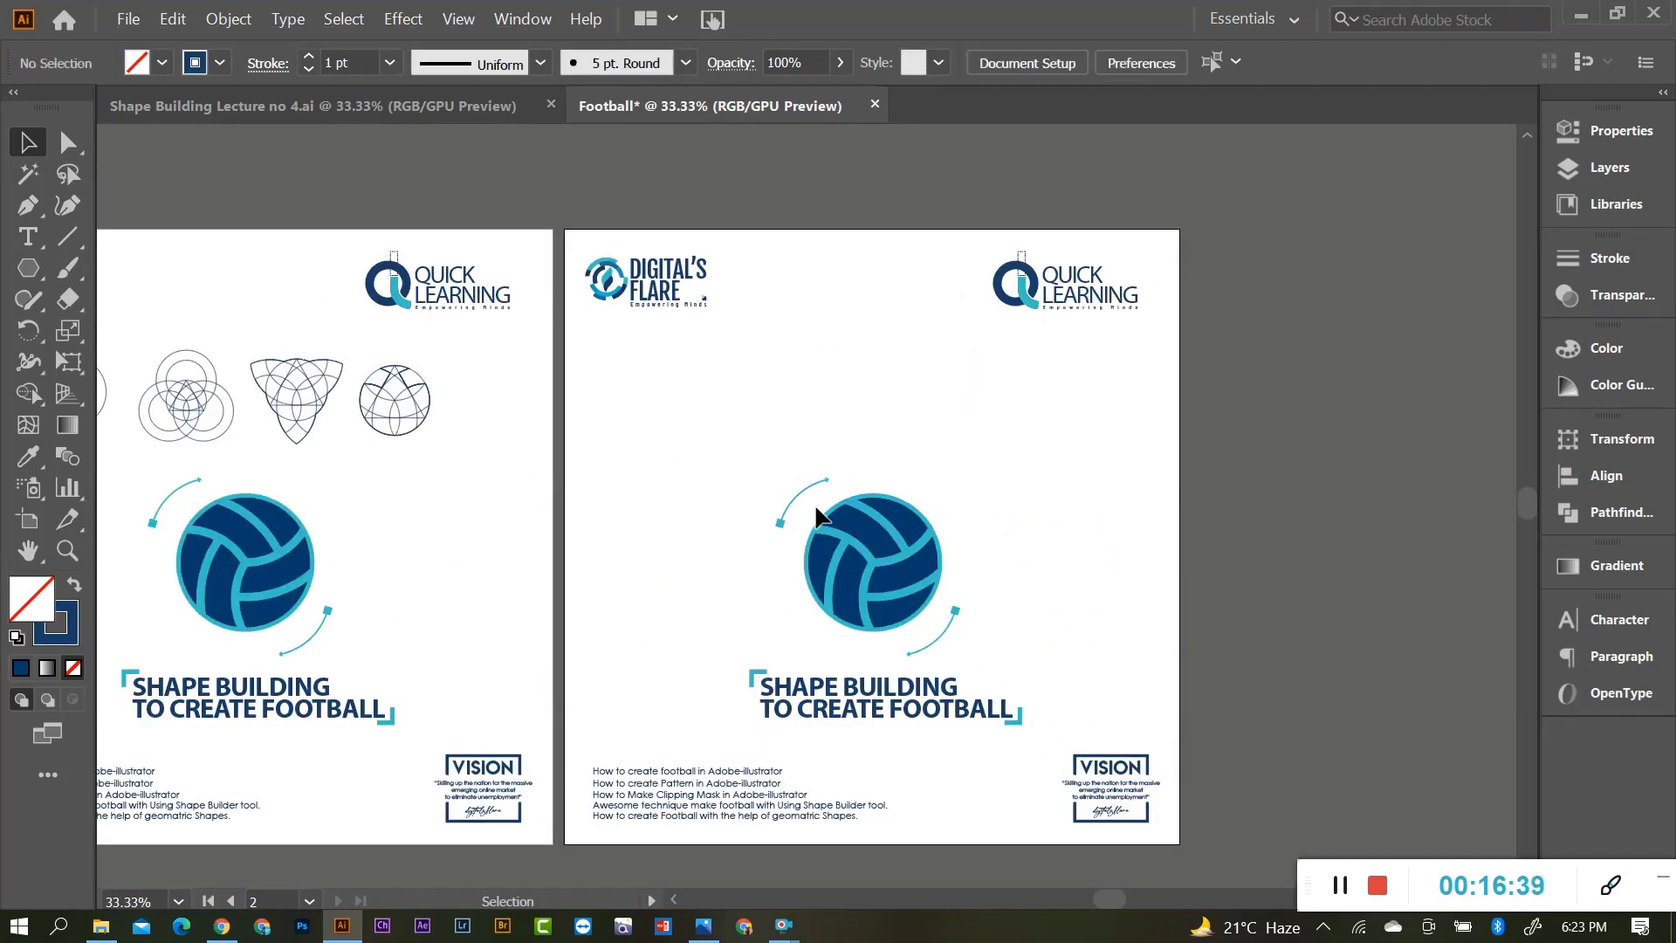
pyautogui.moveTo(813, 507); pyautogui.dragTo(924, 630)
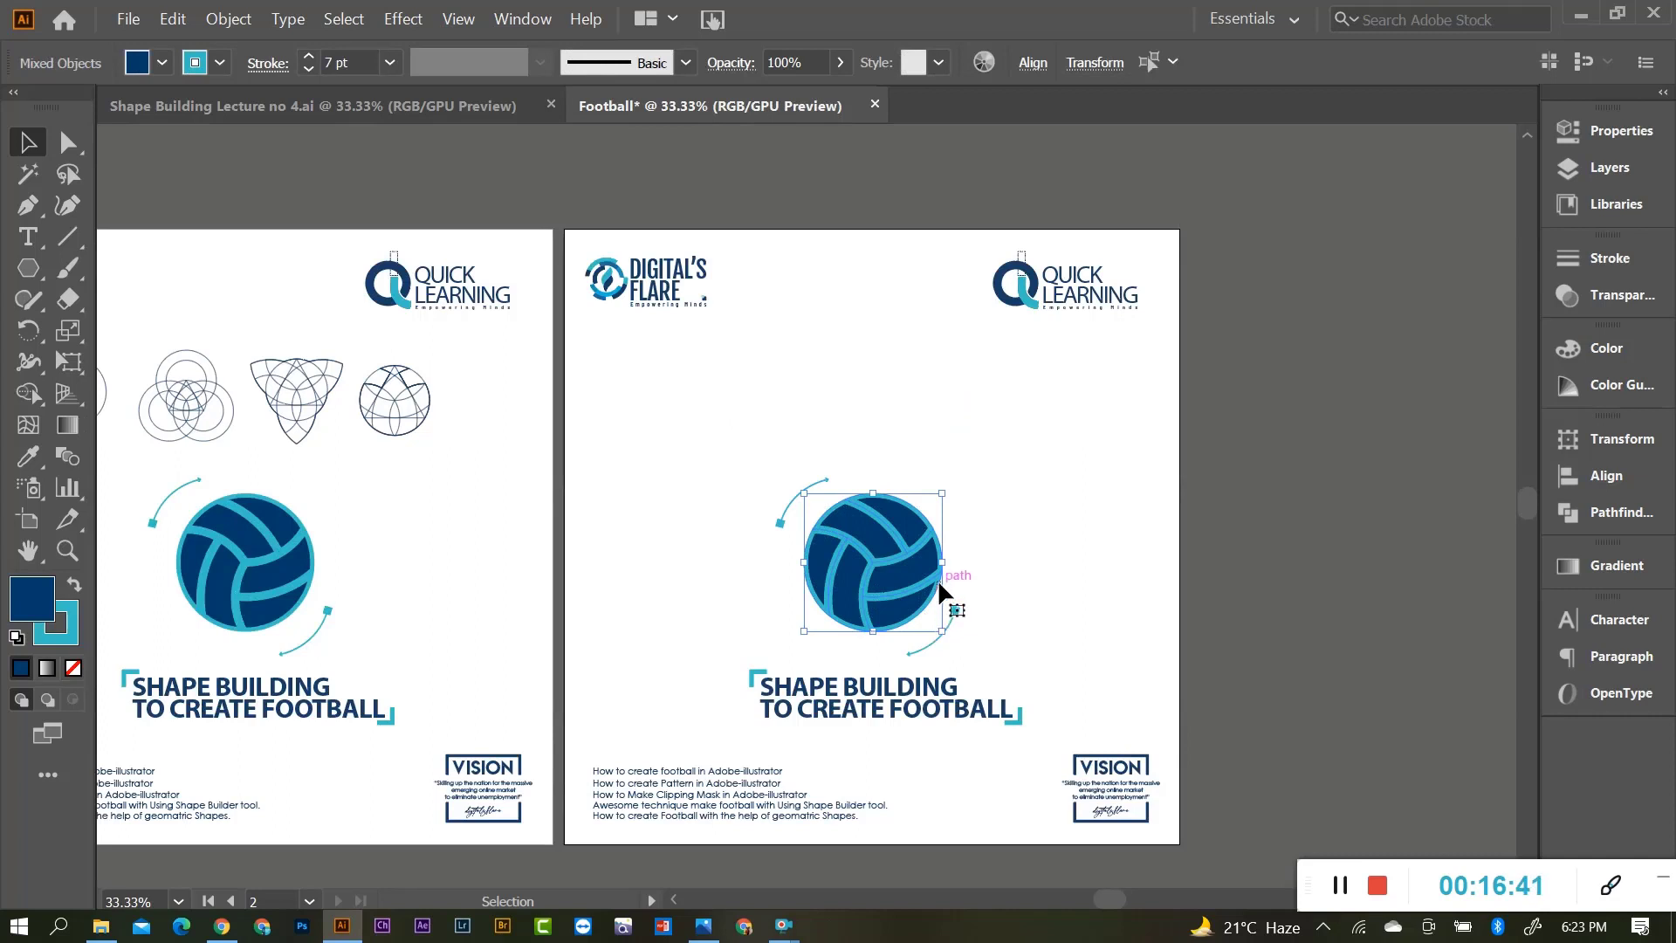
pyautogui.press('Delete')
pyautogui.scroll(1, 918, 559)
pyautogui.scroll(2, 893, 524)
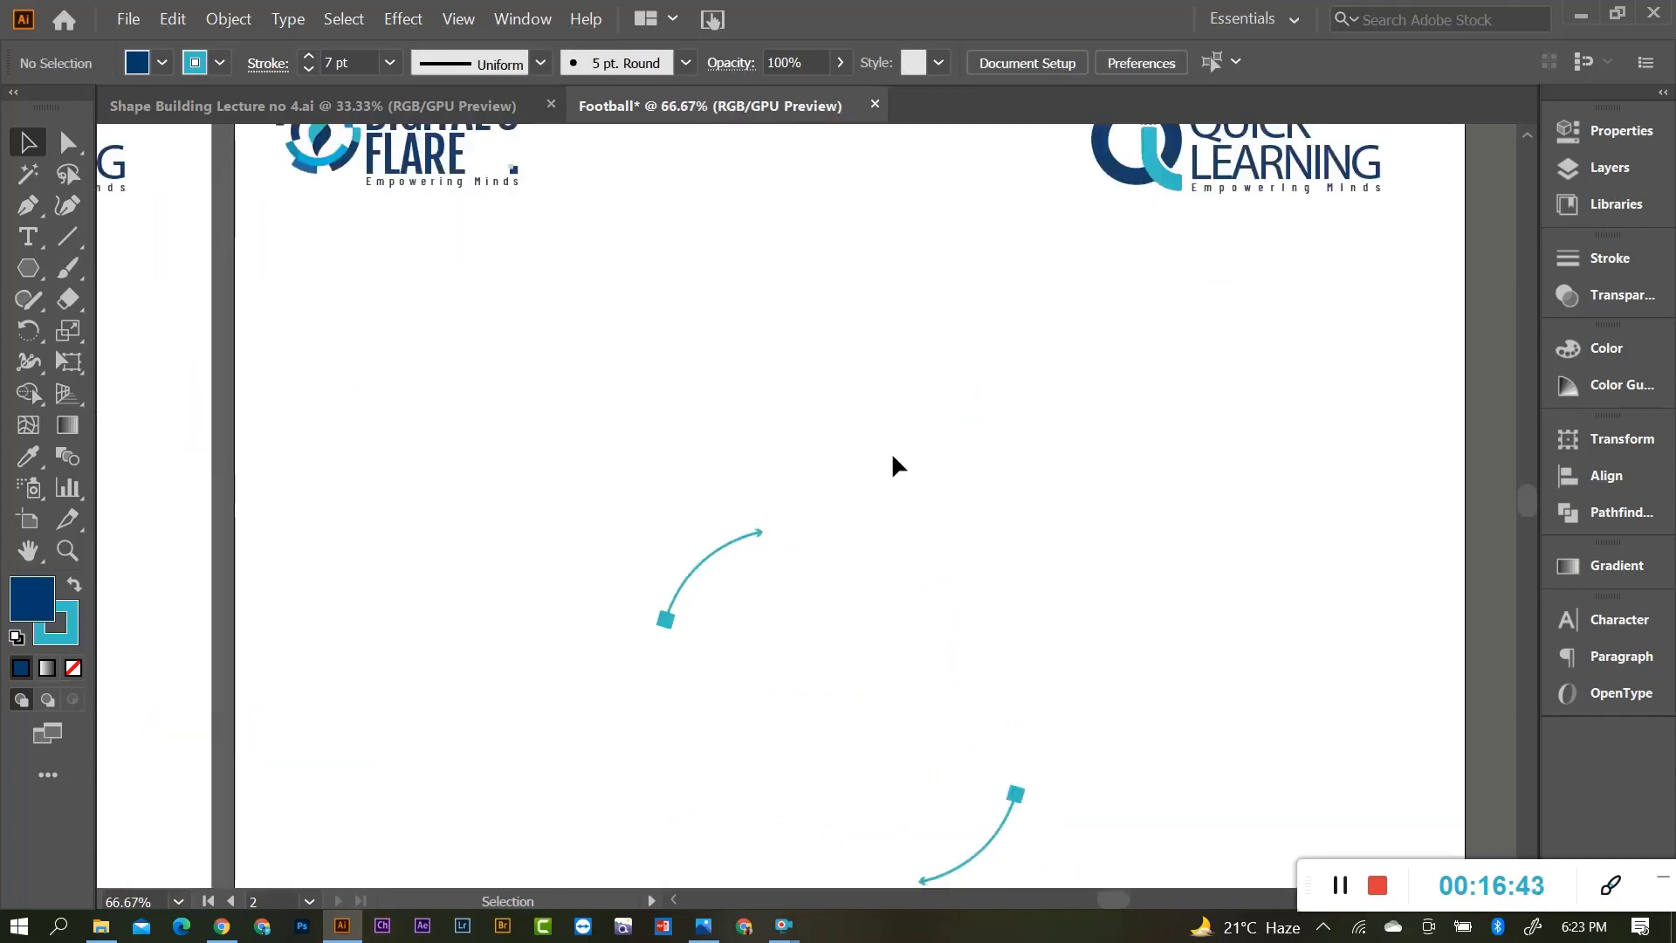
# Create a 300 px navy circle with the Ellipse tool and position it mid-artboard.
pyautogui.rightClick(52, 270)
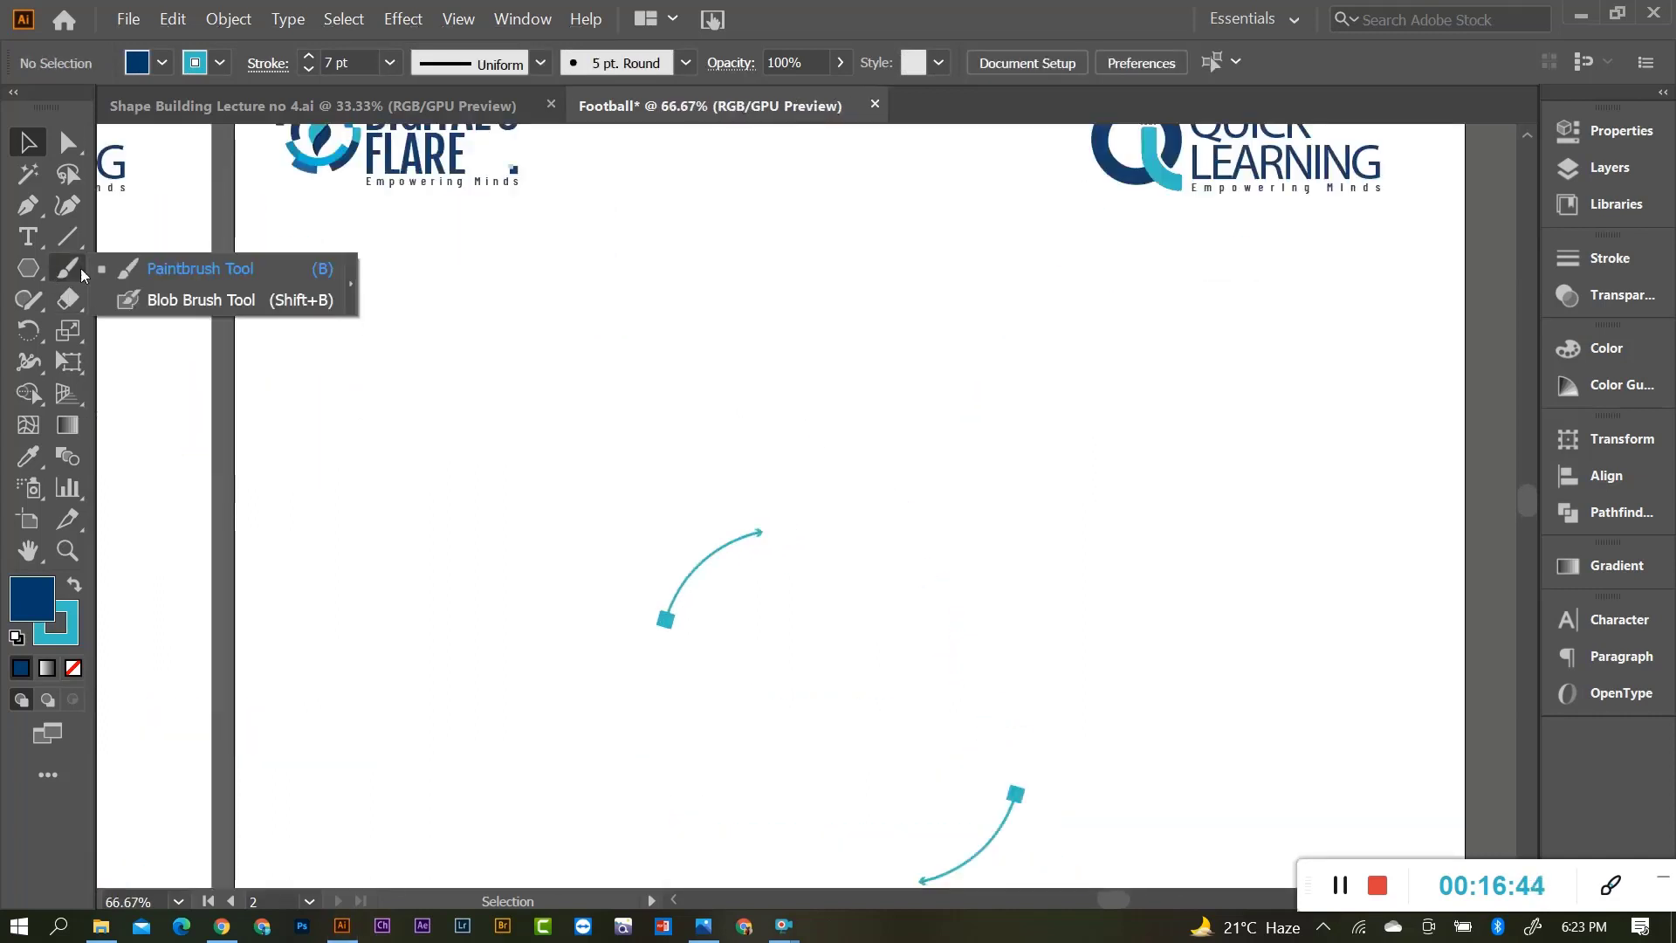
pyautogui.rightClick(31, 270)
pyautogui.click(154, 332)
pyautogui.scroll(-1, 730, 422)
pyautogui.scroll(-1, 785, 436)
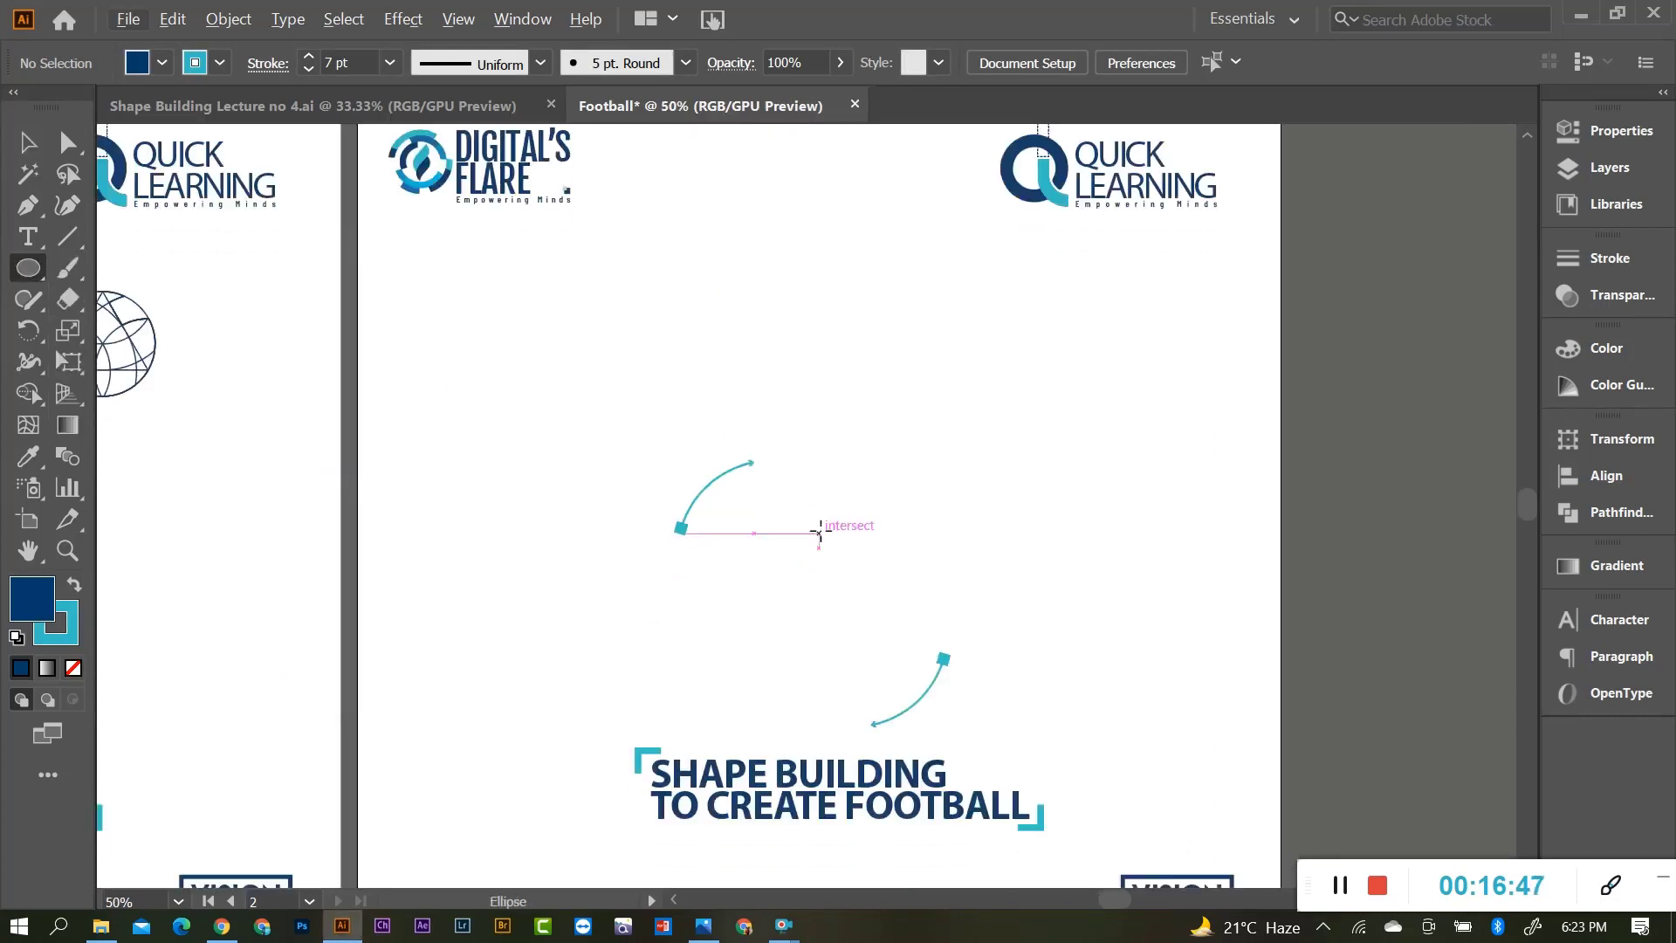
pyautogui.click(837, 548)
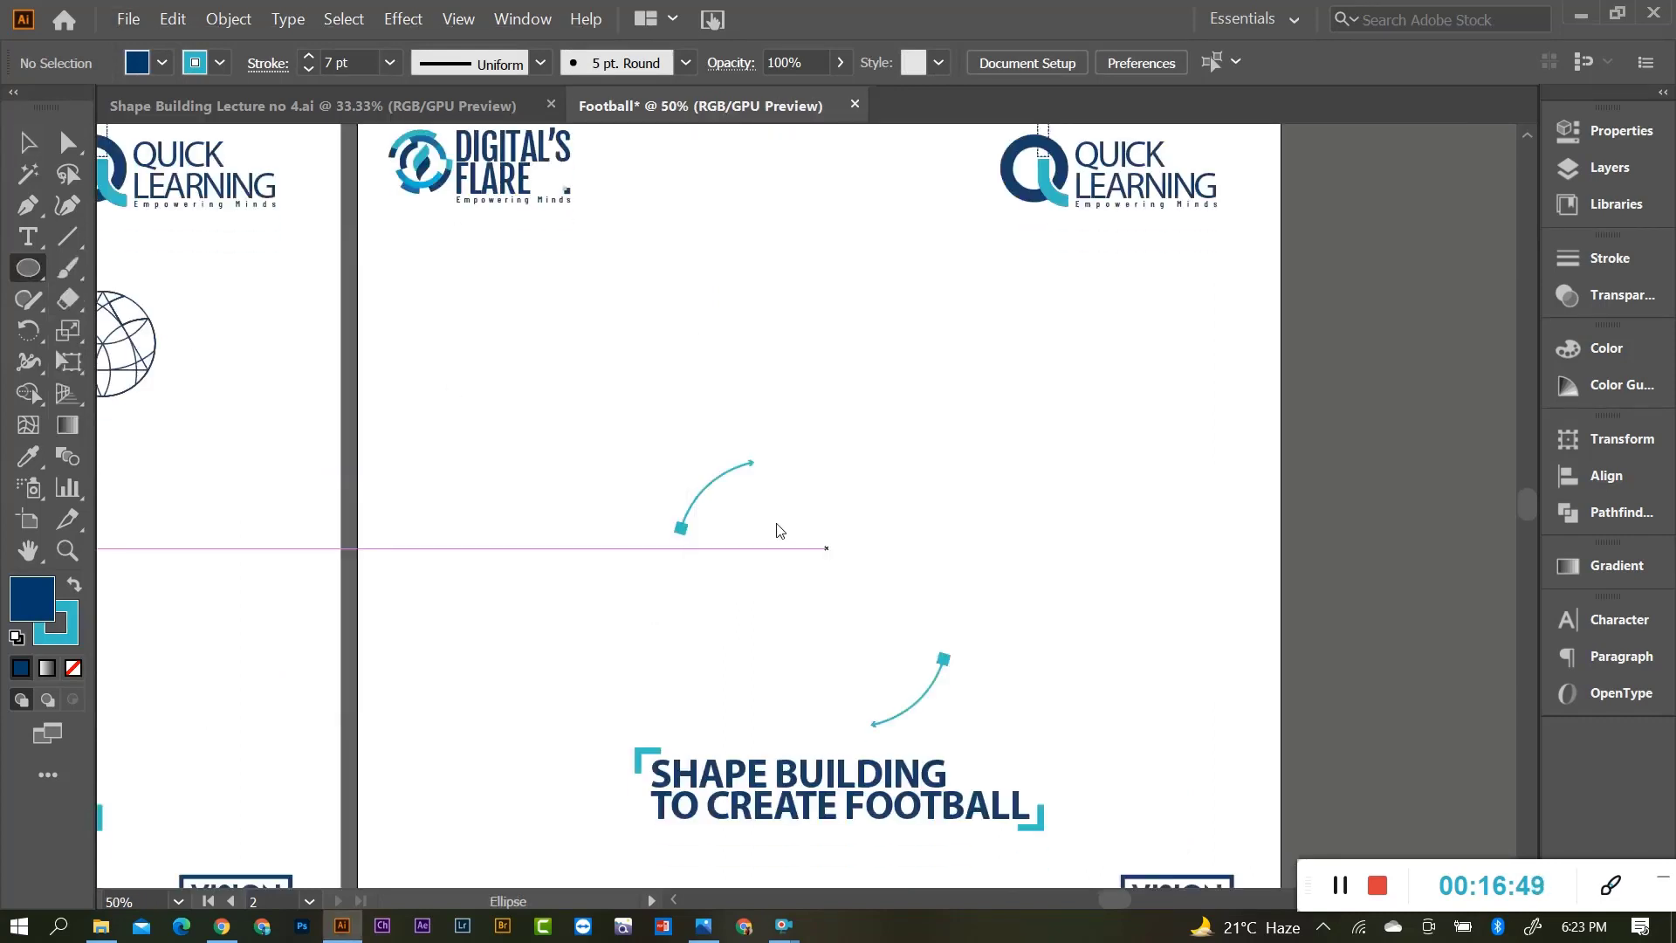
pyautogui.click(775, 524)
pyautogui.click(27, 142)
pyautogui.moveTo(883, 636); pyautogui.dragTo(812, 578)
pyautogui.click(971, 566)
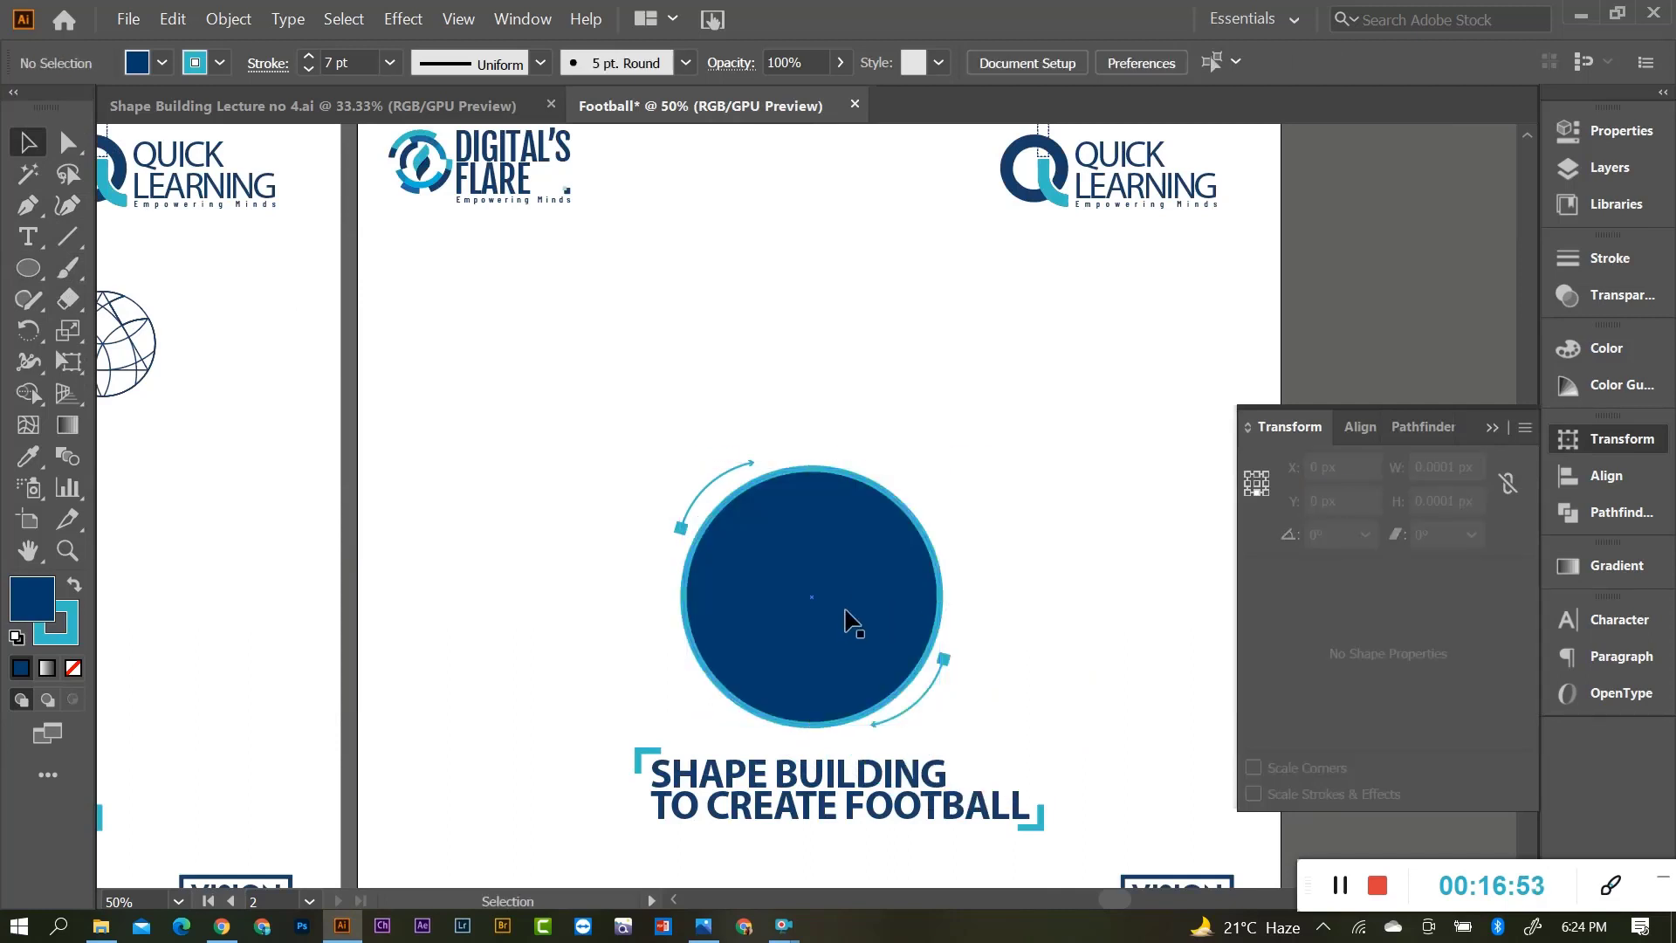
# Move the arc arrows to the top-left and beside the title, and raise the circle.
pyautogui.click(942, 662)
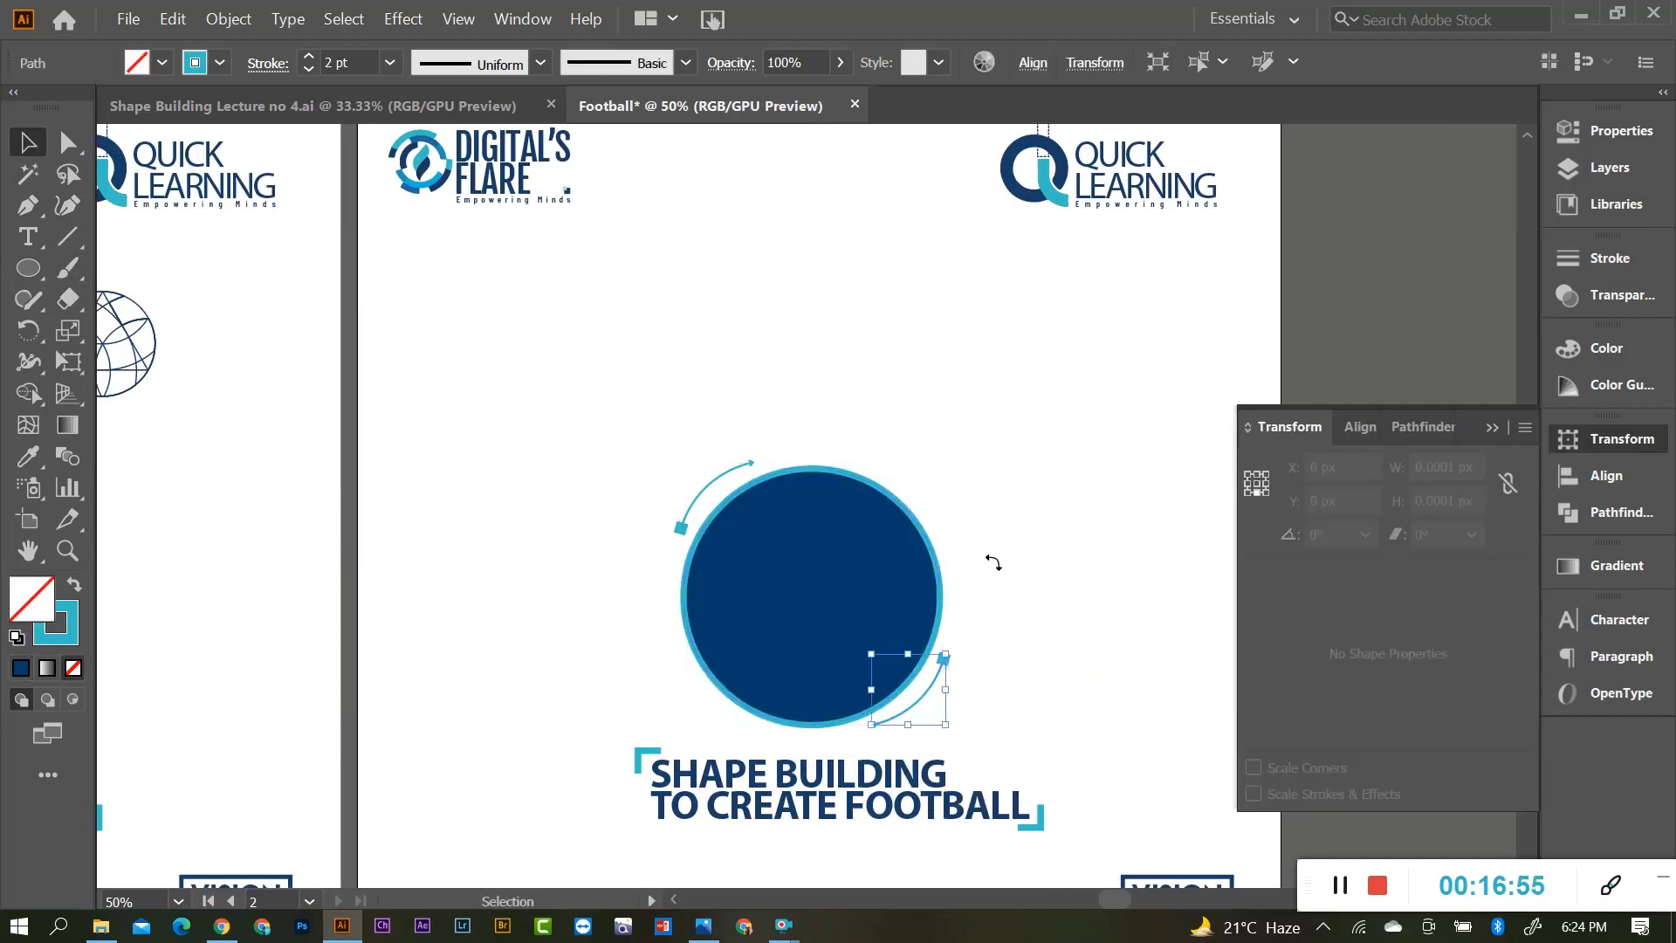
pyautogui.click(695, 510)
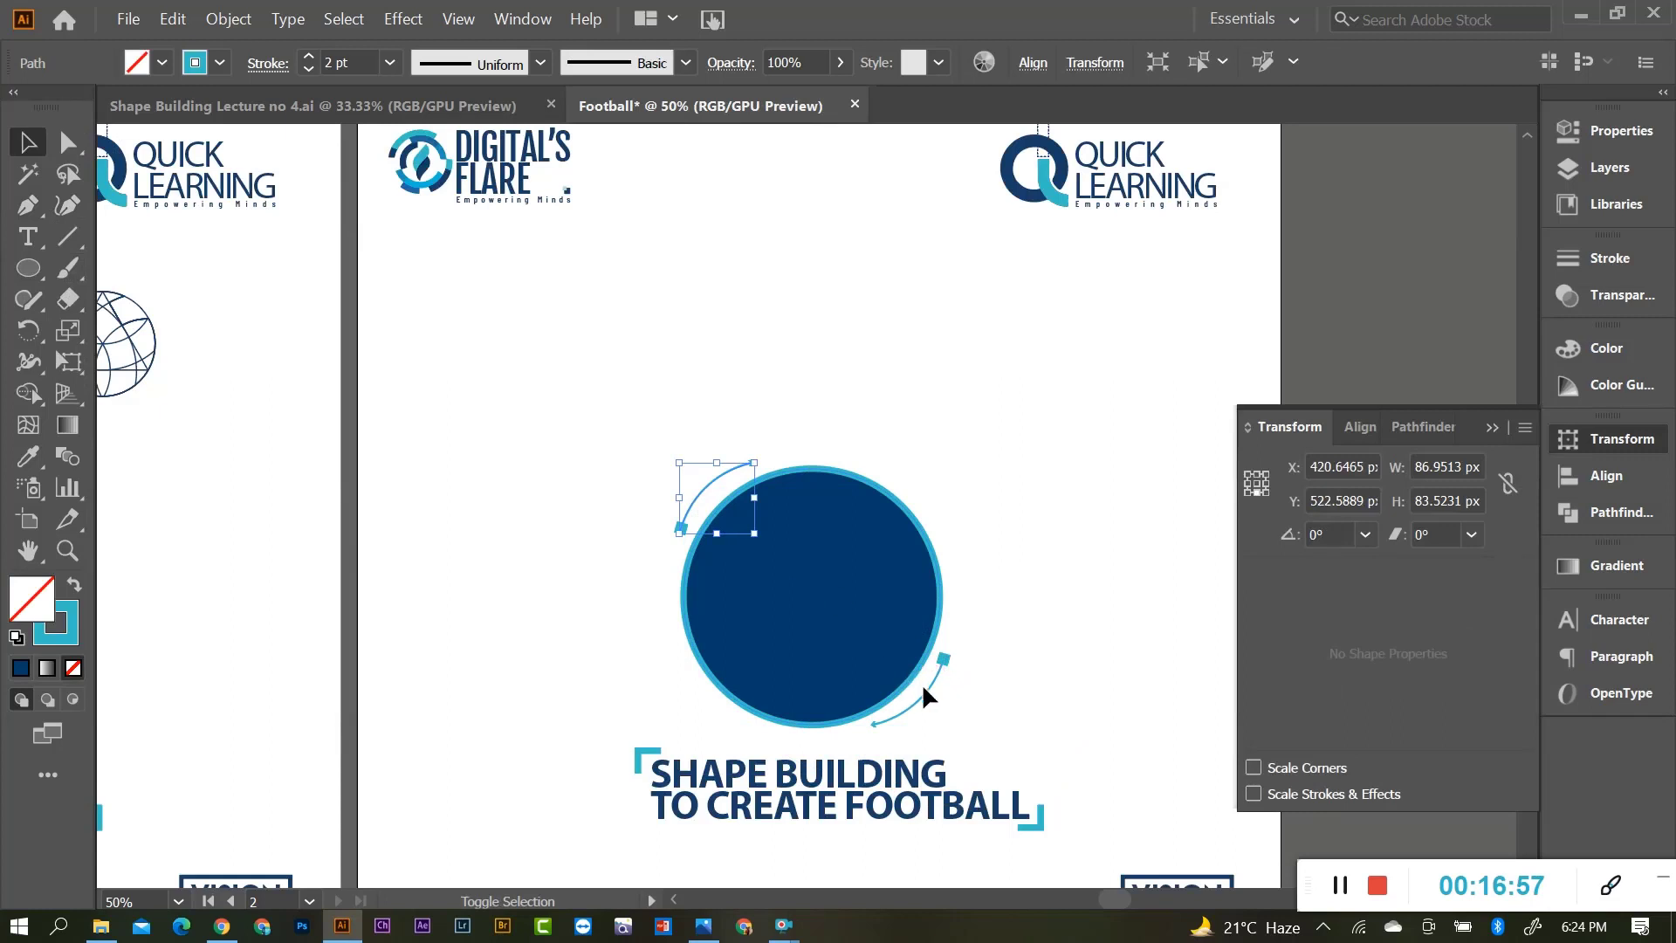
pyautogui.moveTo(943, 665); pyautogui.dragTo(1137, 803)
pyautogui.moveTo(716, 489); pyautogui.dragTo(457, 248)
pyautogui.click(568, 332)
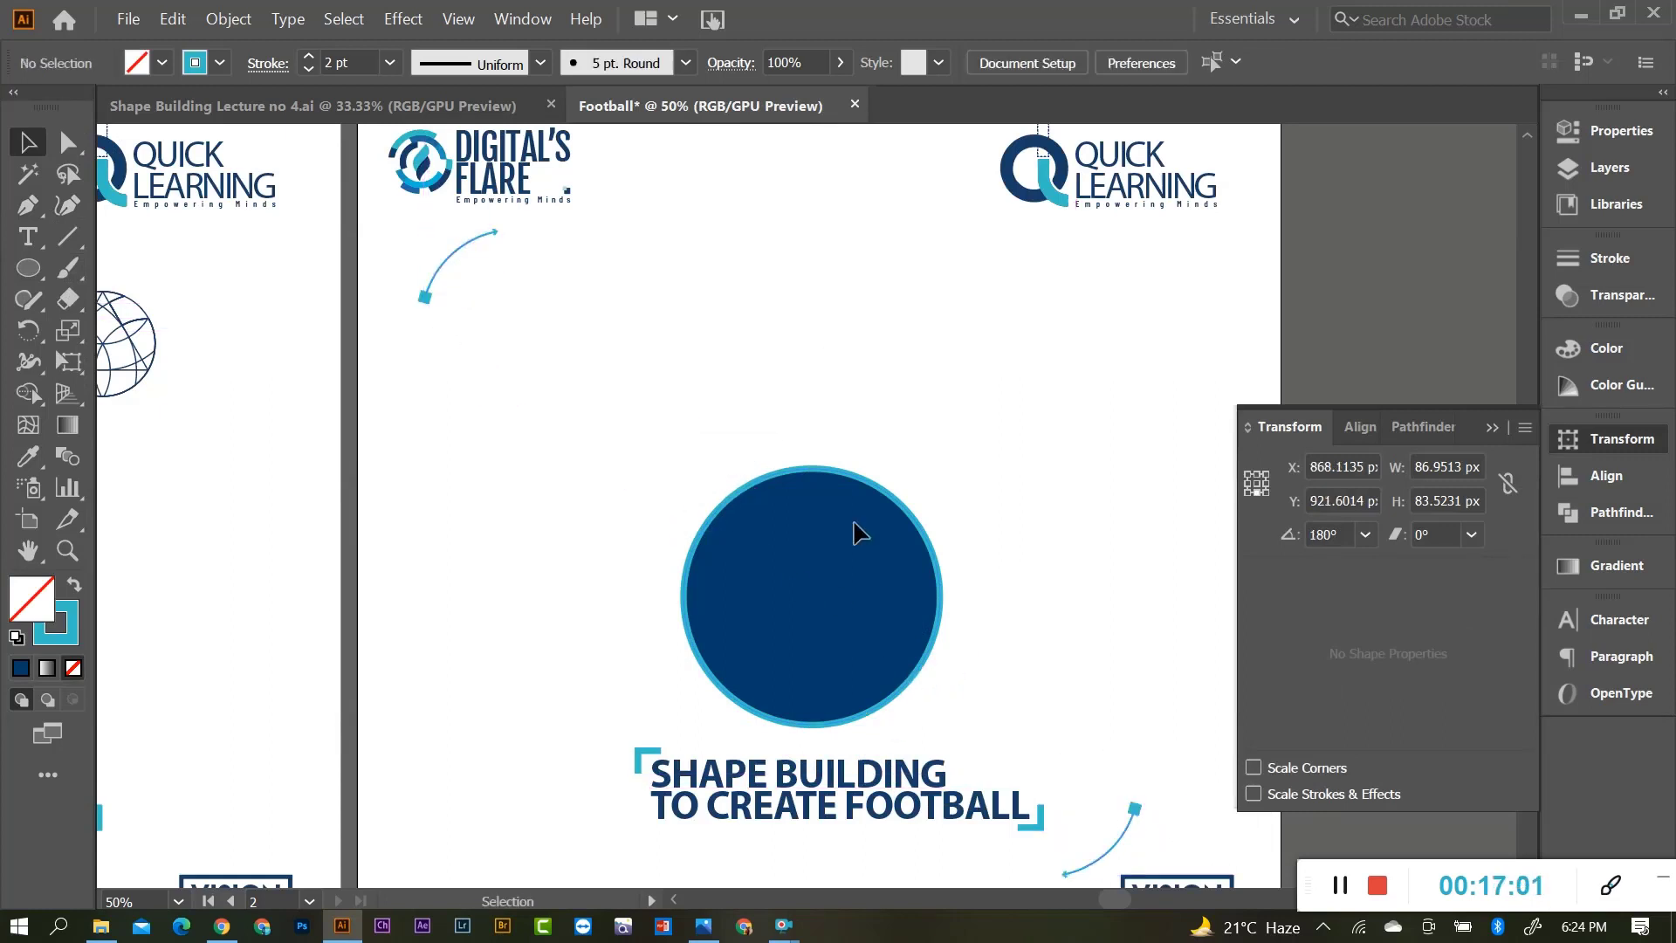
pyautogui.moveTo(851, 602); pyautogui.dragTo(838, 499)
pyautogui.click(951, 547)
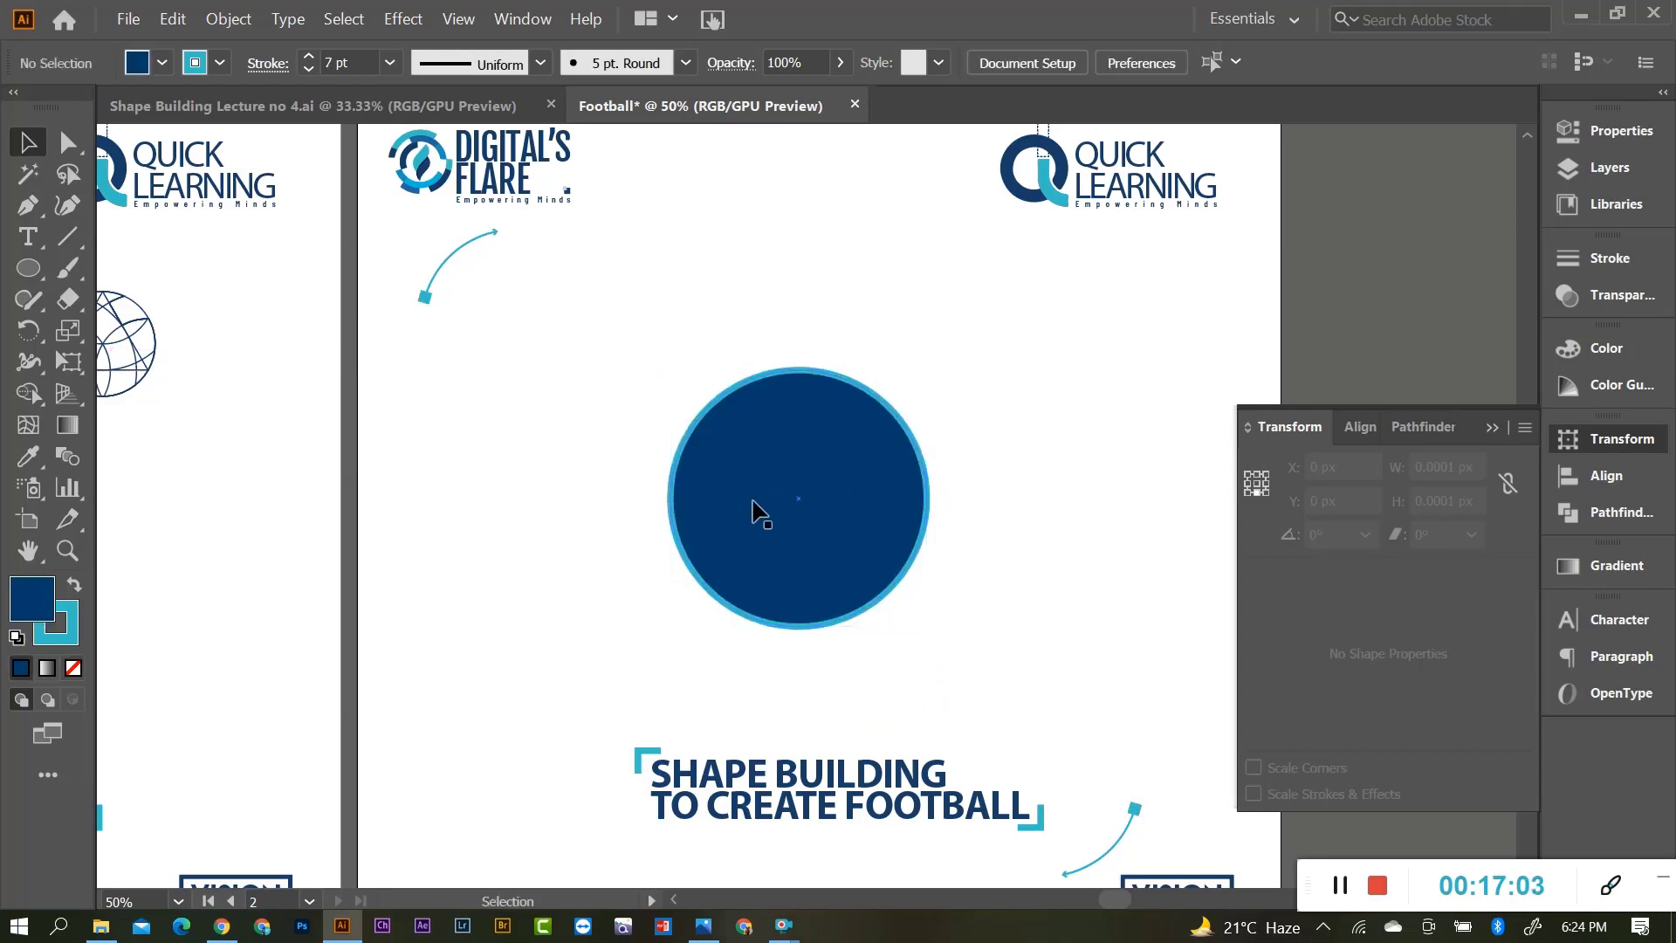
pyautogui.scroll(1, 760, 503)
pyautogui.click(1506, 429)
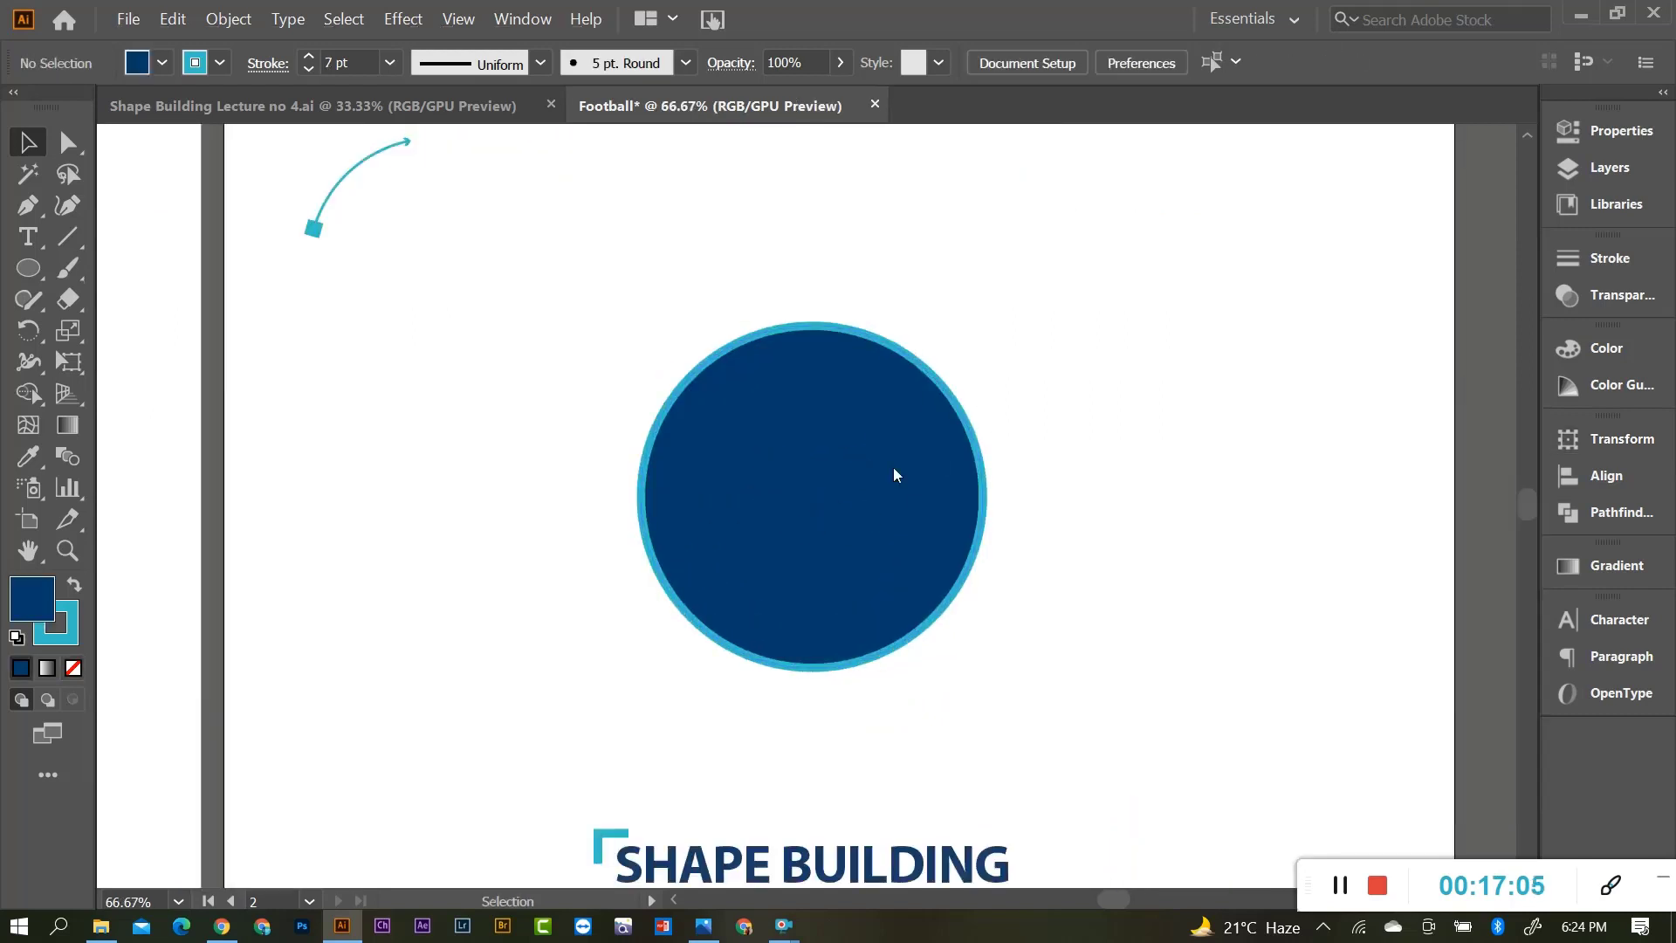
pyautogui.scroll(-1, 894, 471)
pyautogui.moveTo(29, 268); pyautogui.dragTo(145, 272)
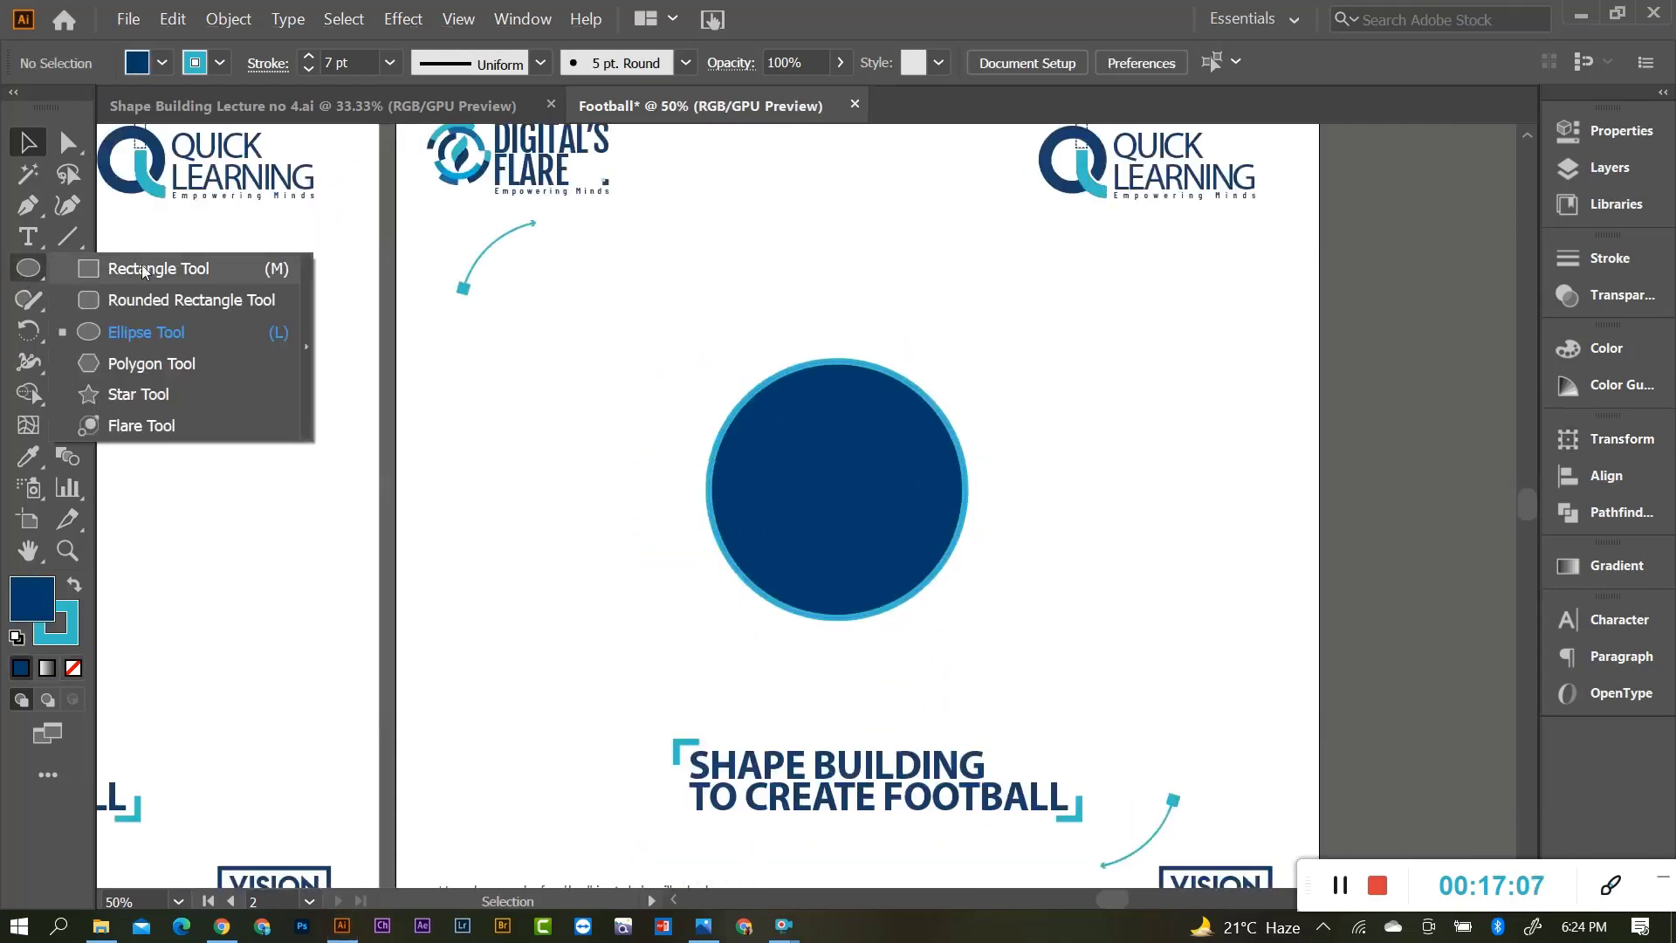
# Draw a six-sided polygon with the Polygon tool beside the circle.
pyautogui.click(156, 367)
pyautogui.moveTo(577, 359); pyautogui.dragTo(622, 420)
pyautogui.hotkey('ctrl', 'z')
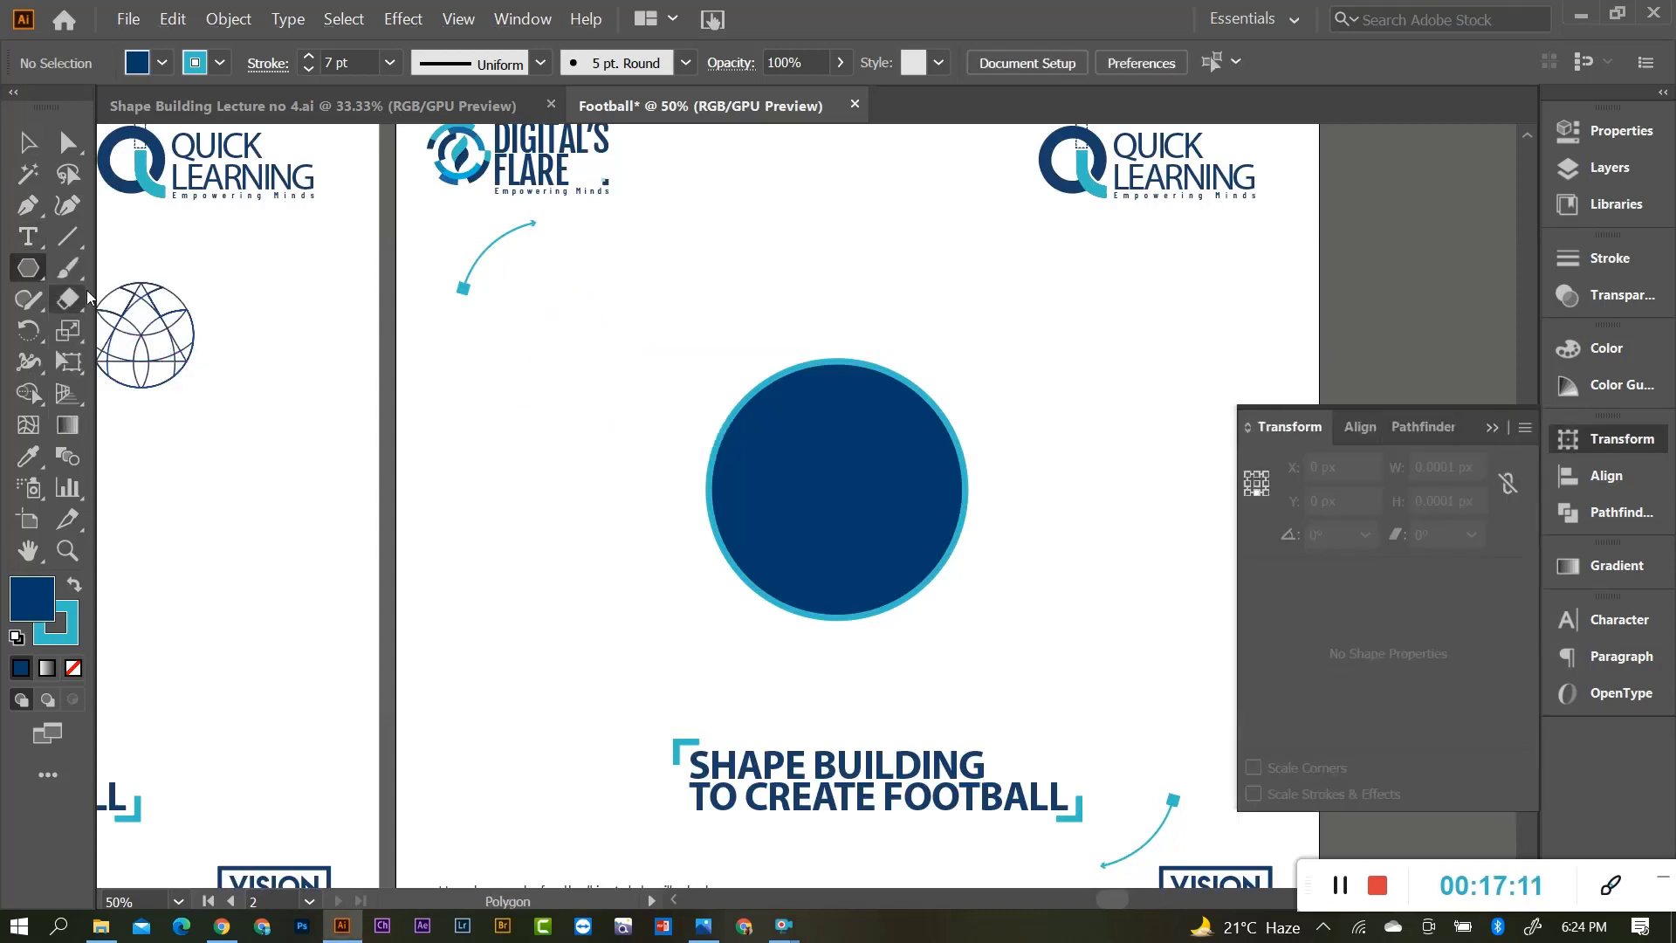
pyautogui.click(1491, 432)
pyautogui.click(591, 405)
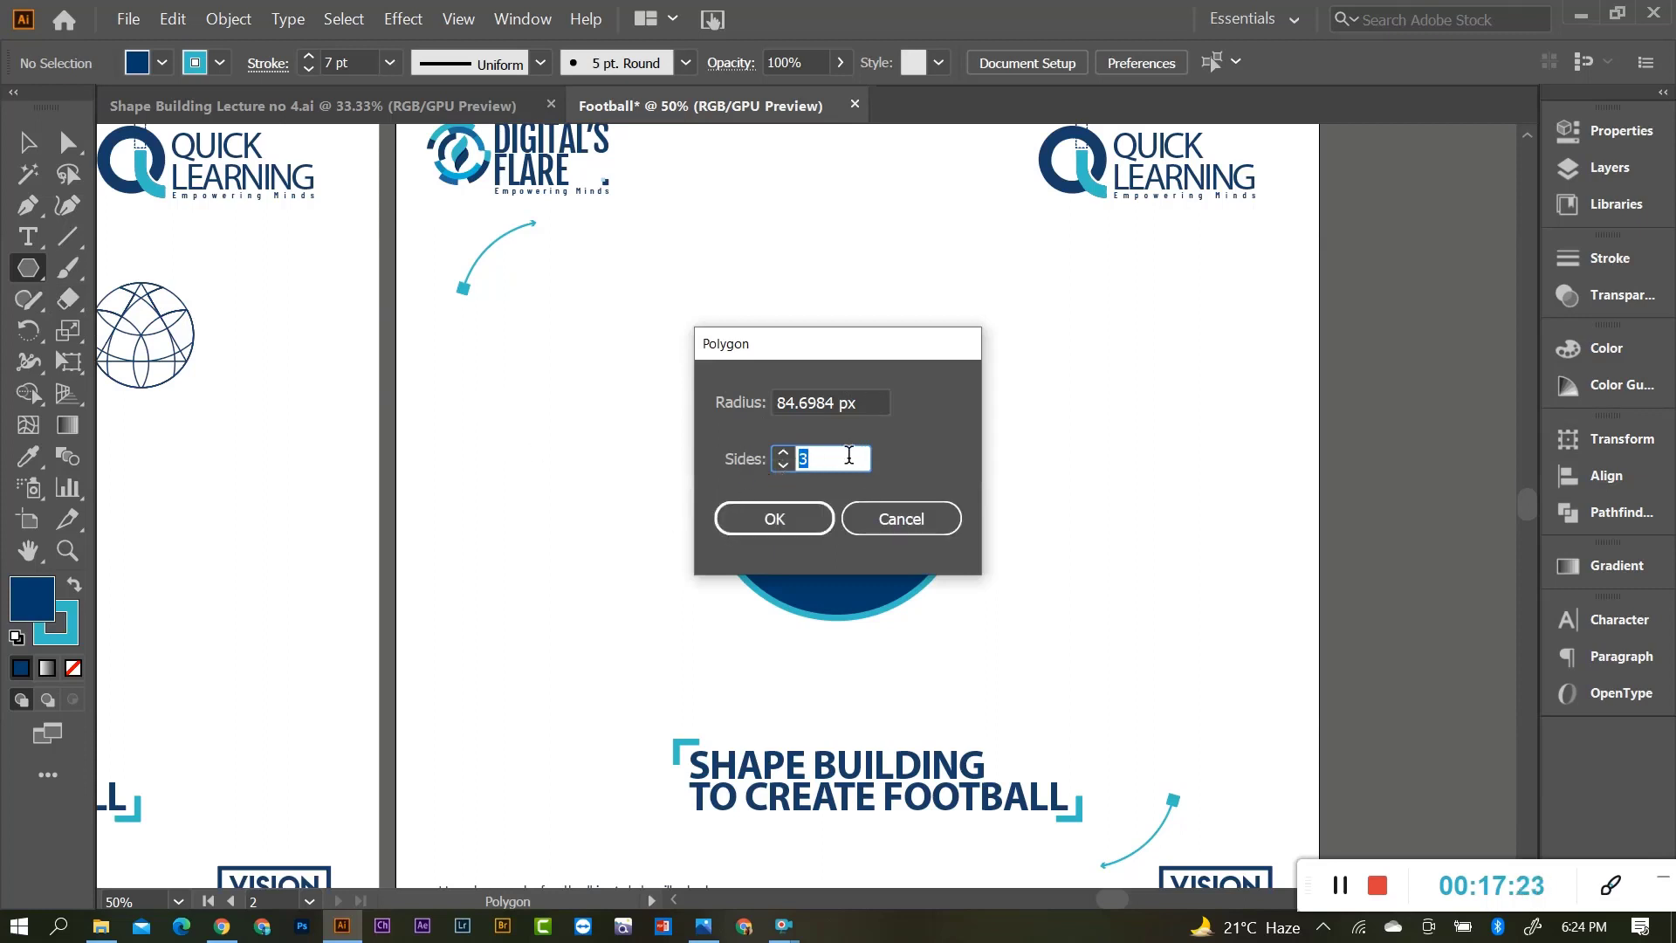
pyautogui.click(775, 519)
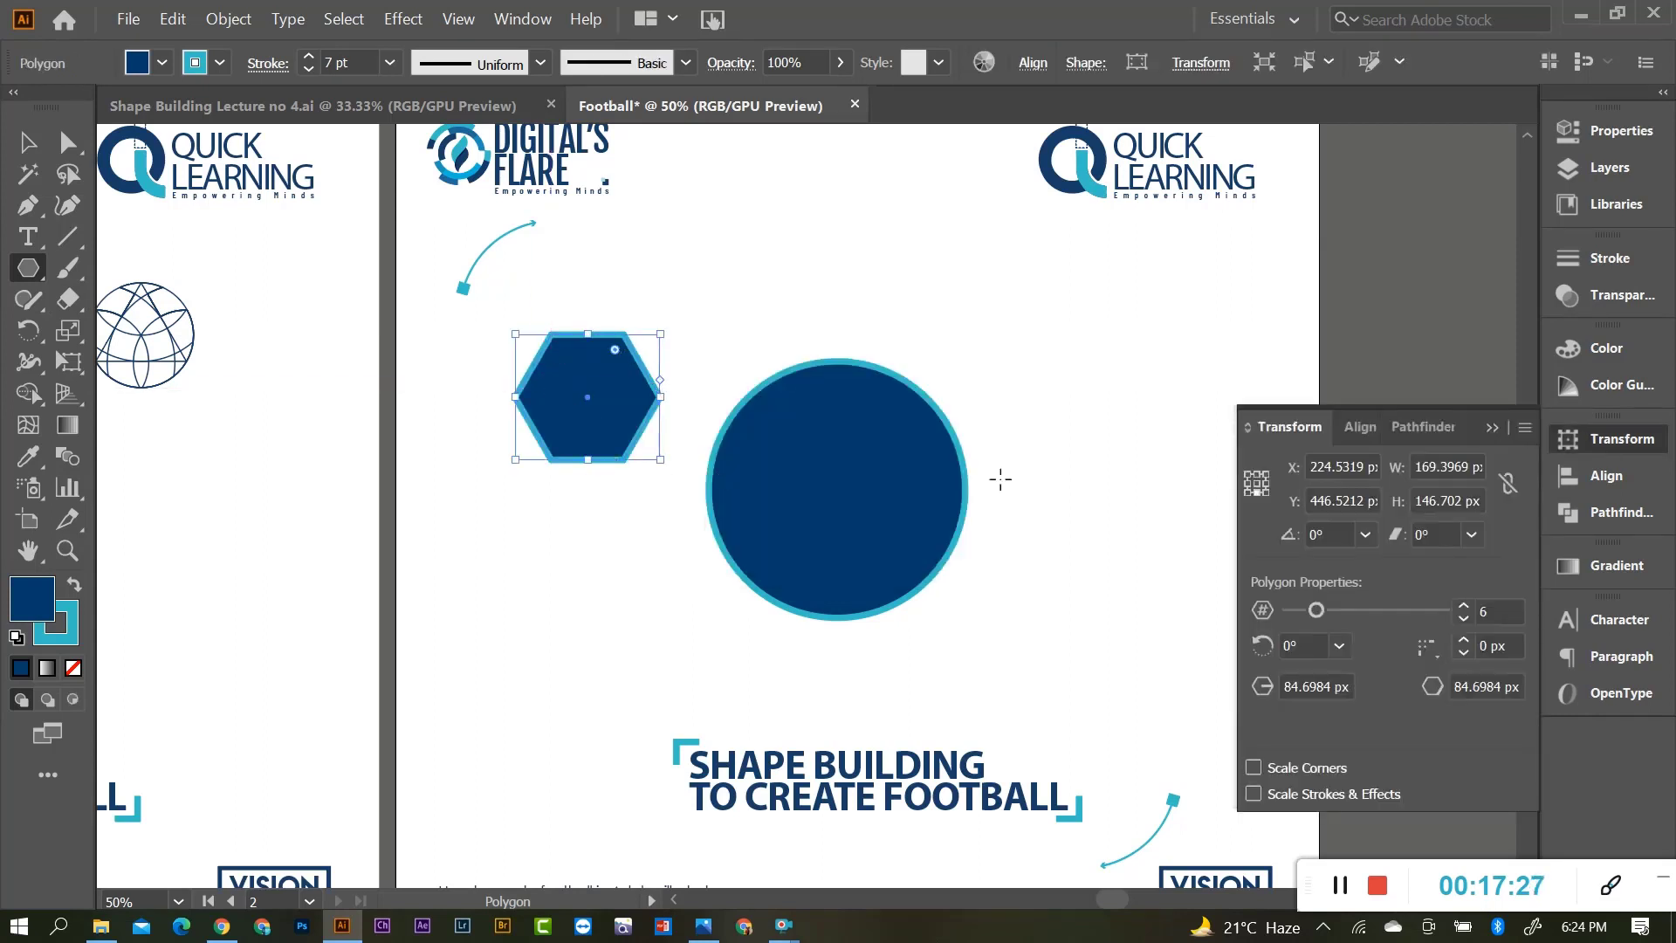
pyautogui.click(1486, 432)
# Remove the hexagon's fill, place it left of the circle and scale it to about 39×45 px.
pyautogui.scroll(2, 610, 423)
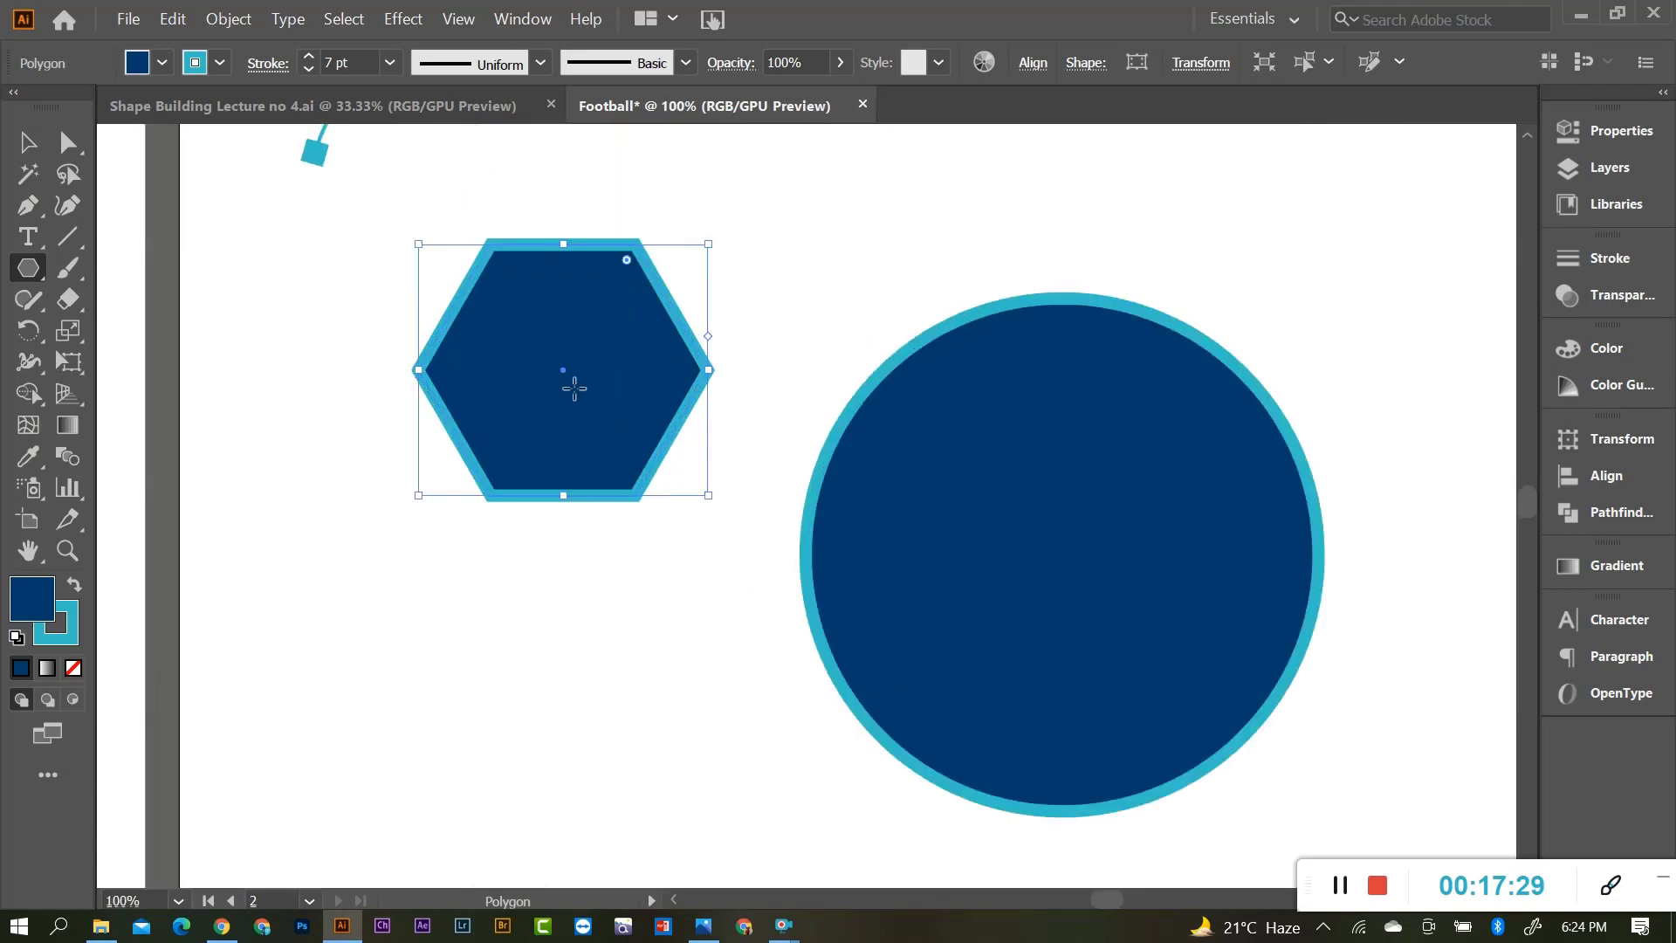
pyautogui.scroll(-1, 563, 384)
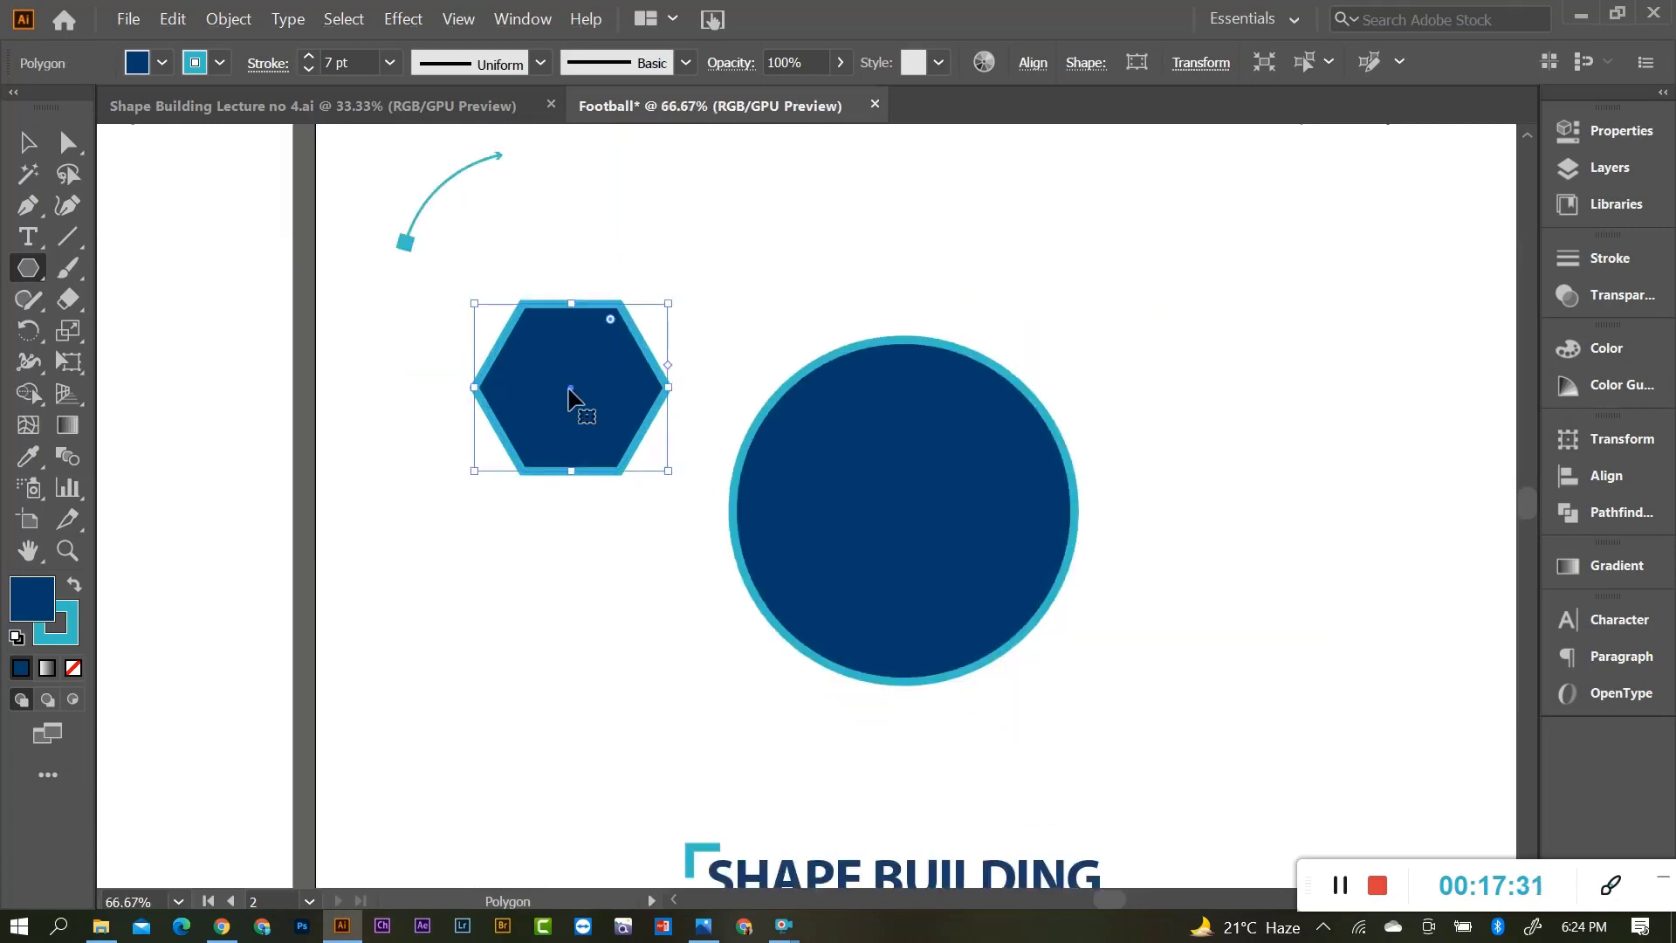
pyautogui.moveTo(577, 389); pyautogui.dragTo(908, 259)
pyautogui.scroll(2, 908, 259)
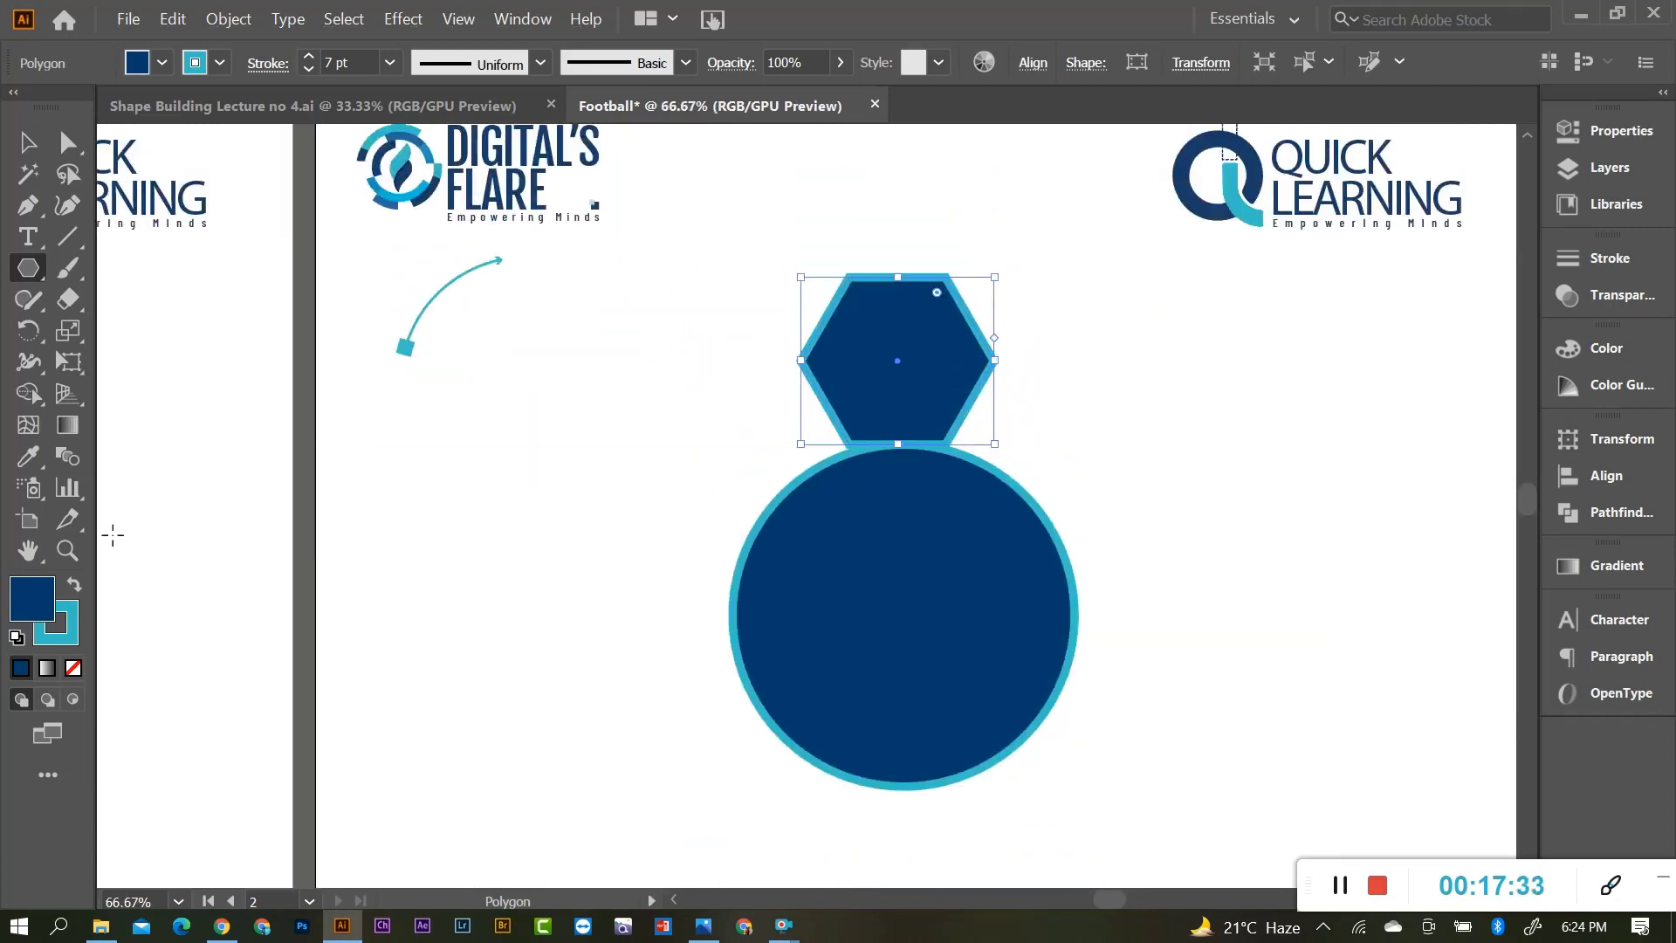
pyautogui.click(73, 668)
pyautogui.press('v')
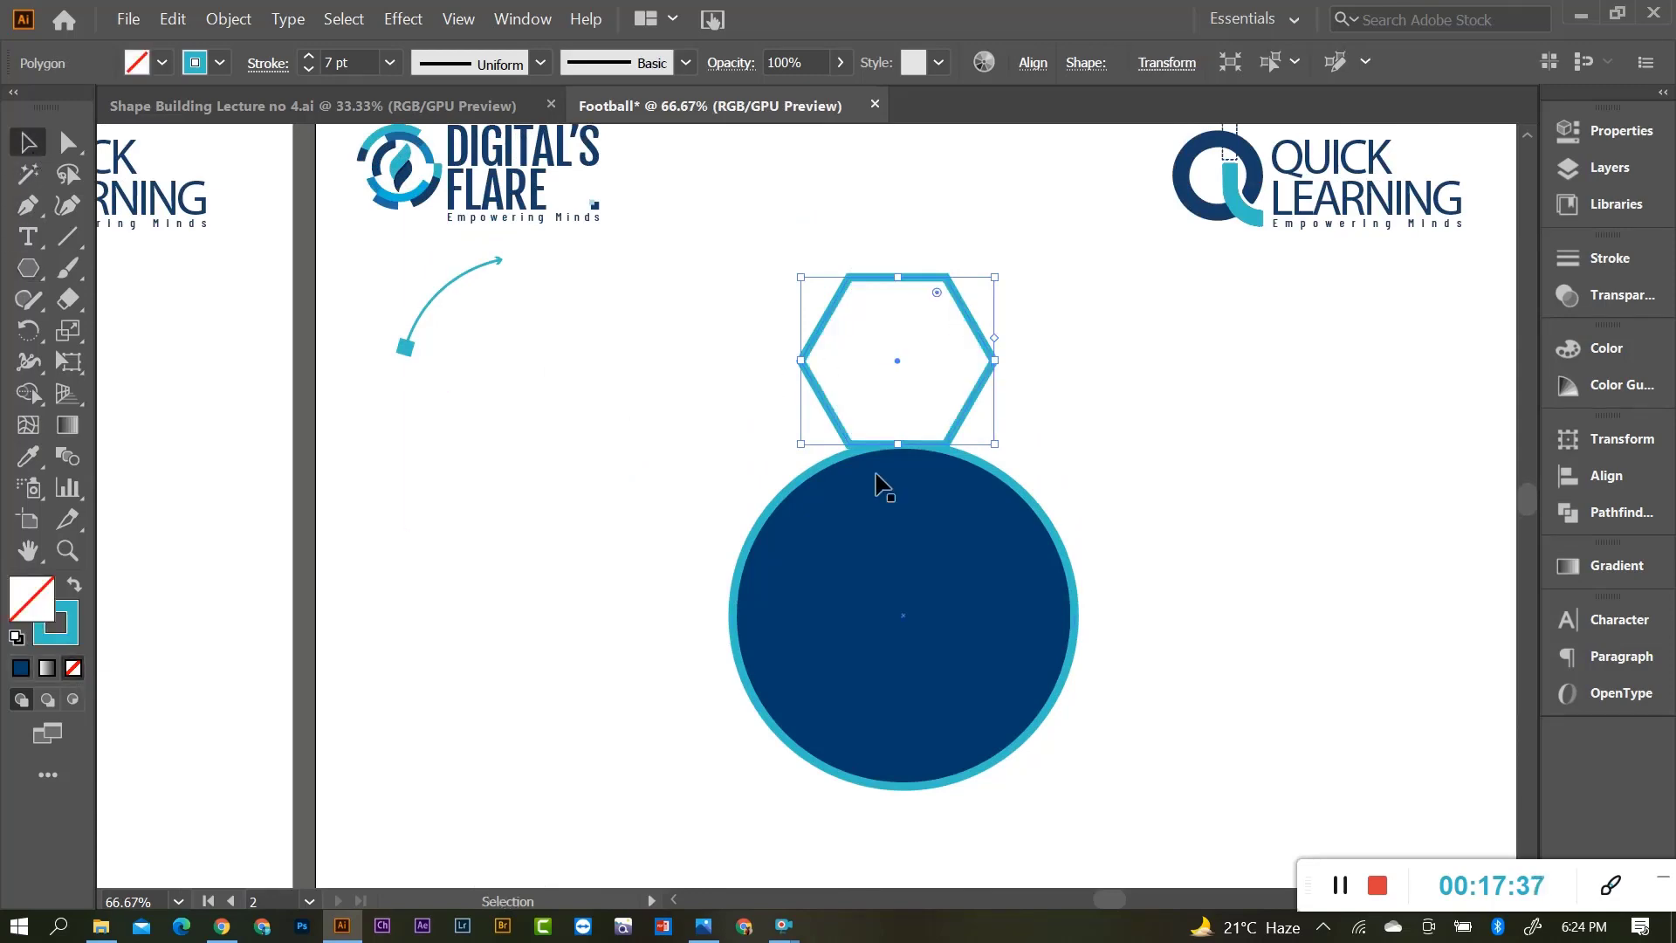
pyautogui.hotkey('ctrl', '-')
pyautogui.moveTo(1016, 385); pyautogui.dragTo(770, 470)
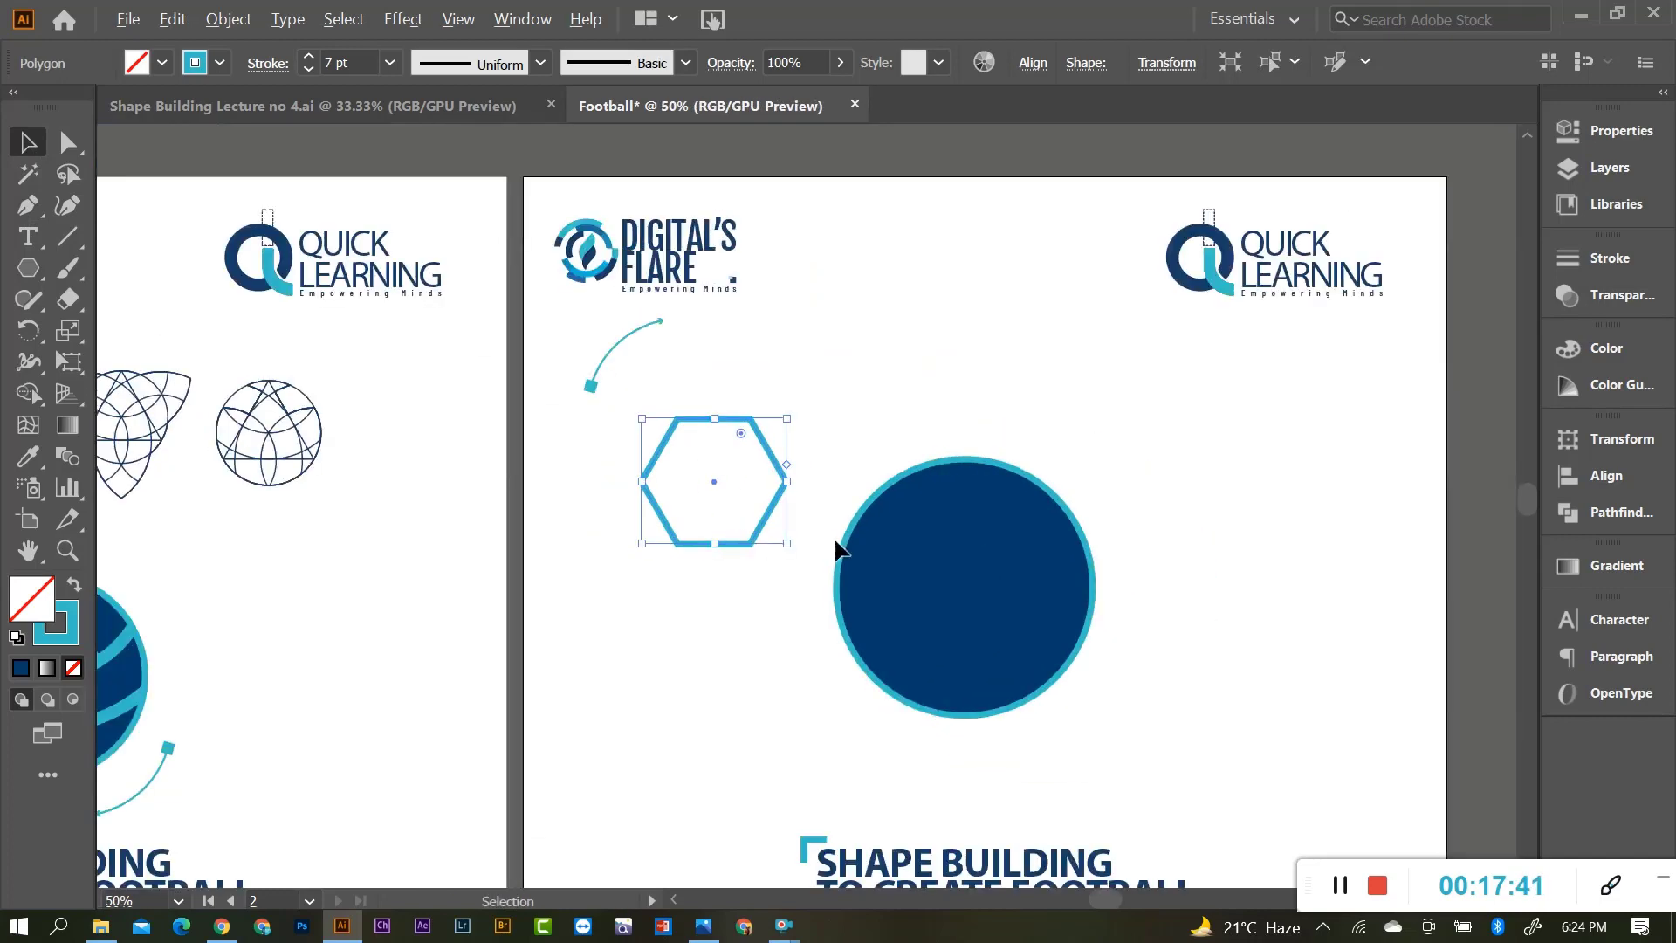
pyautogui.moveTo(782, 543); pyautogui.dragTo(756, 509)
pyautogui.click(730, 547)
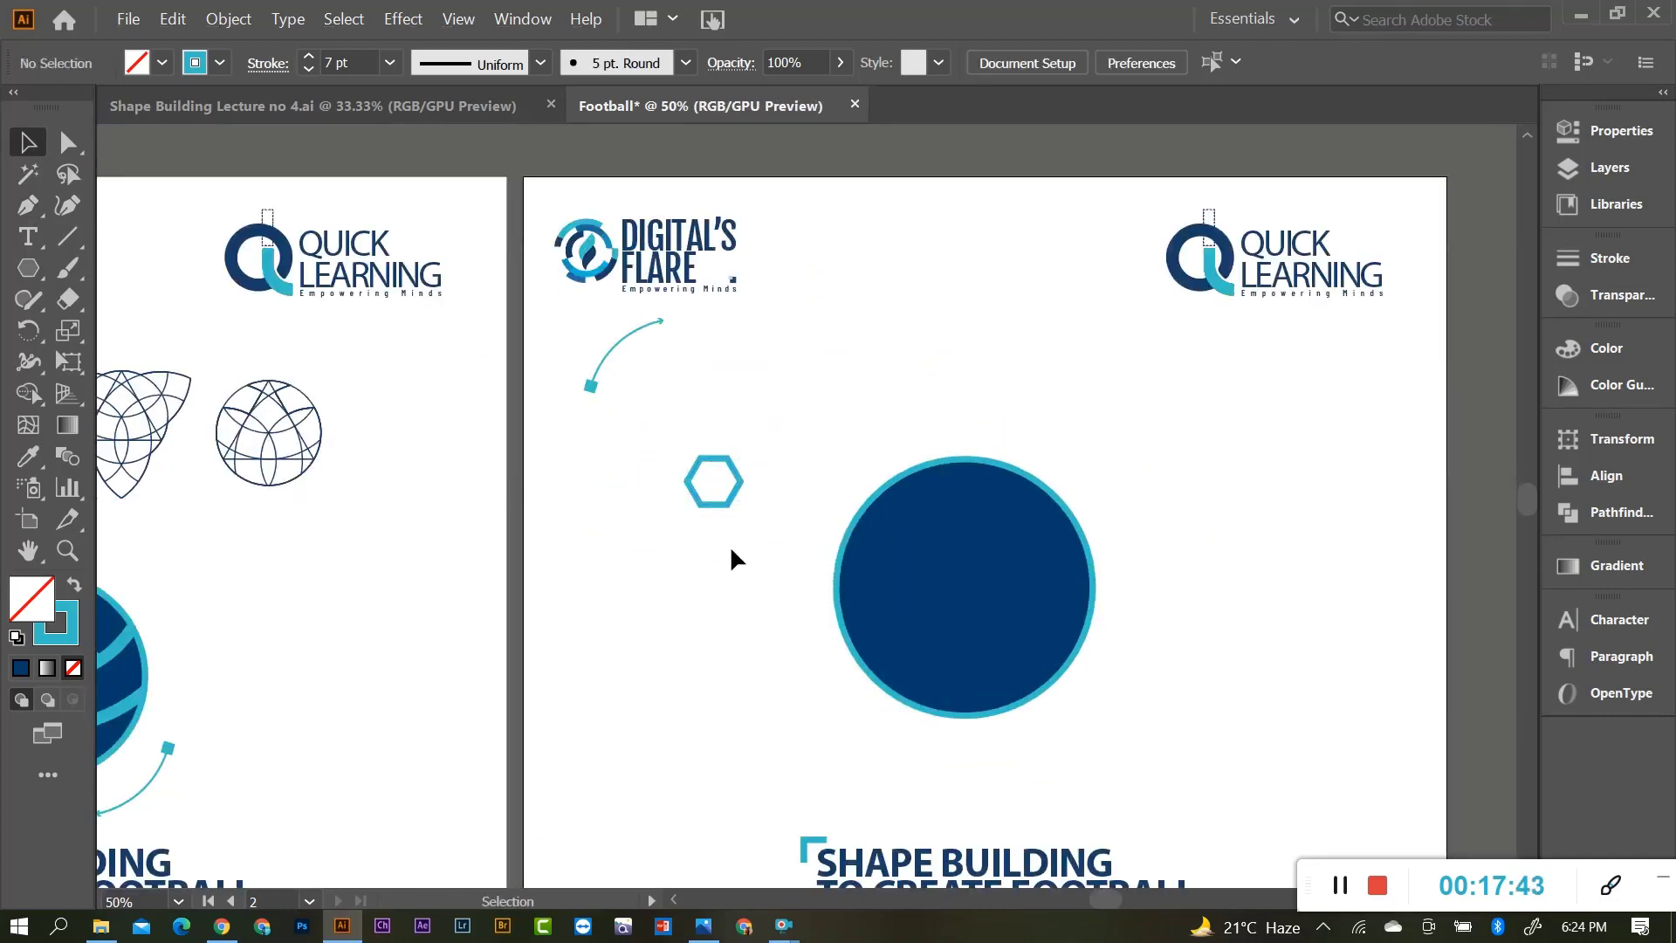
# Thin the small hexagon's outline to a 1 pt stroke weight.
pyautogui.scroll(1, 652, 502)
pyautogui.scroll(-1, 653, 504)
pyautogui.scroll(-1, 663, 502)
pyautogui.scroll(3, 673, 505)
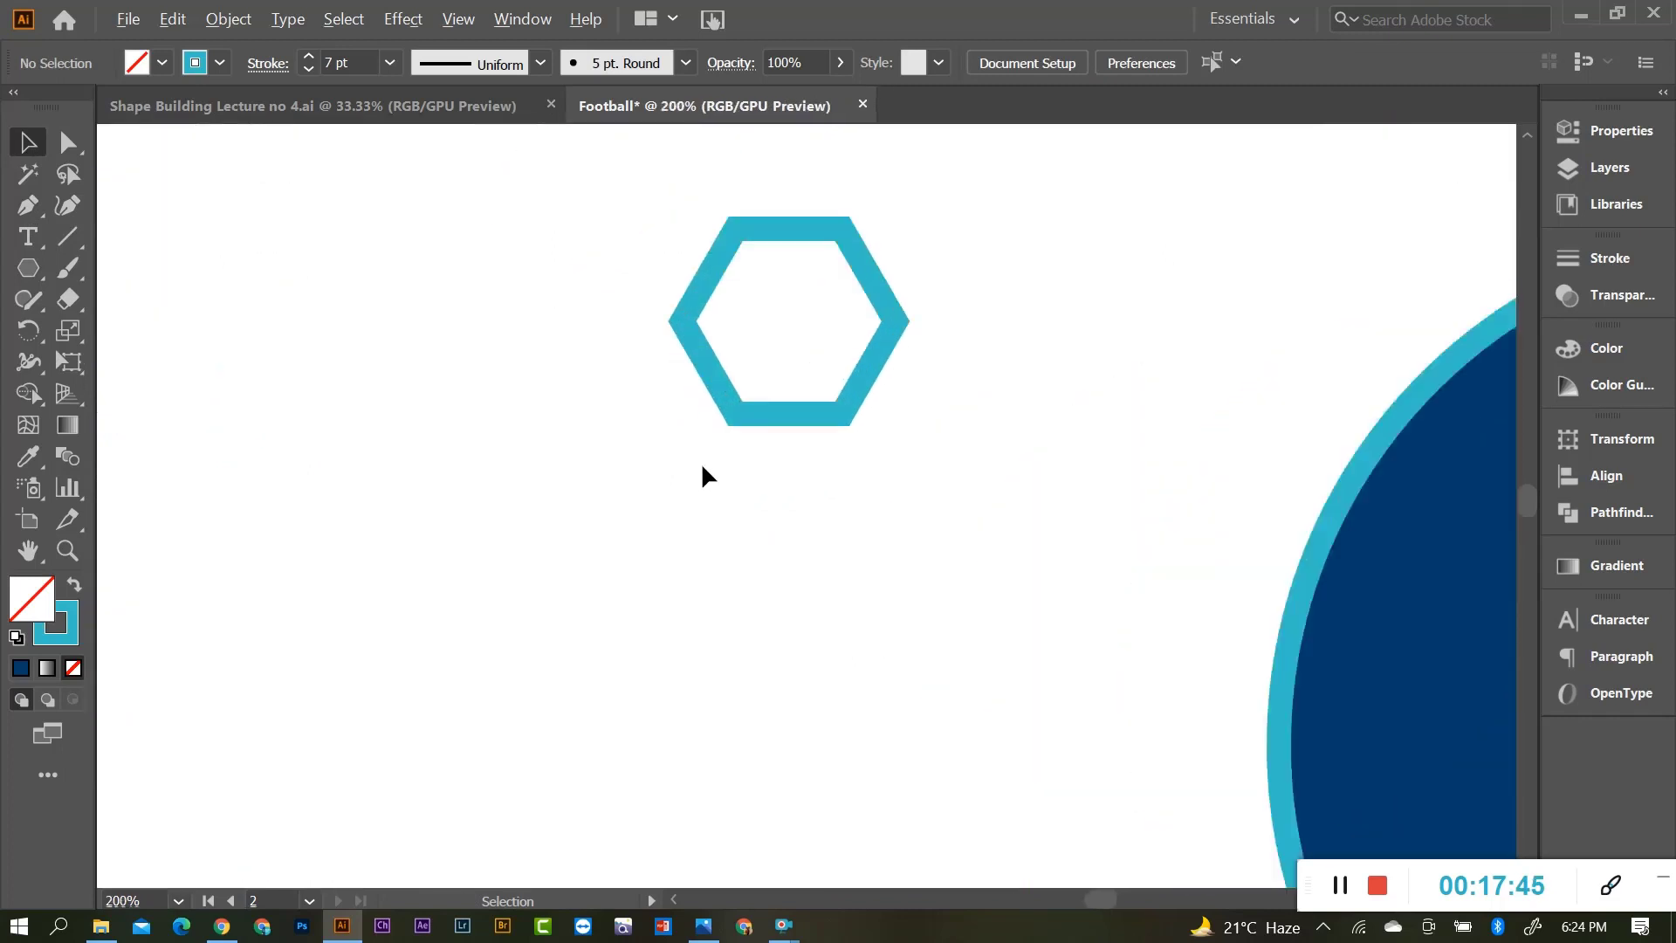
pyautogui.click(780, 416)
pyautogui.click(390, 63)
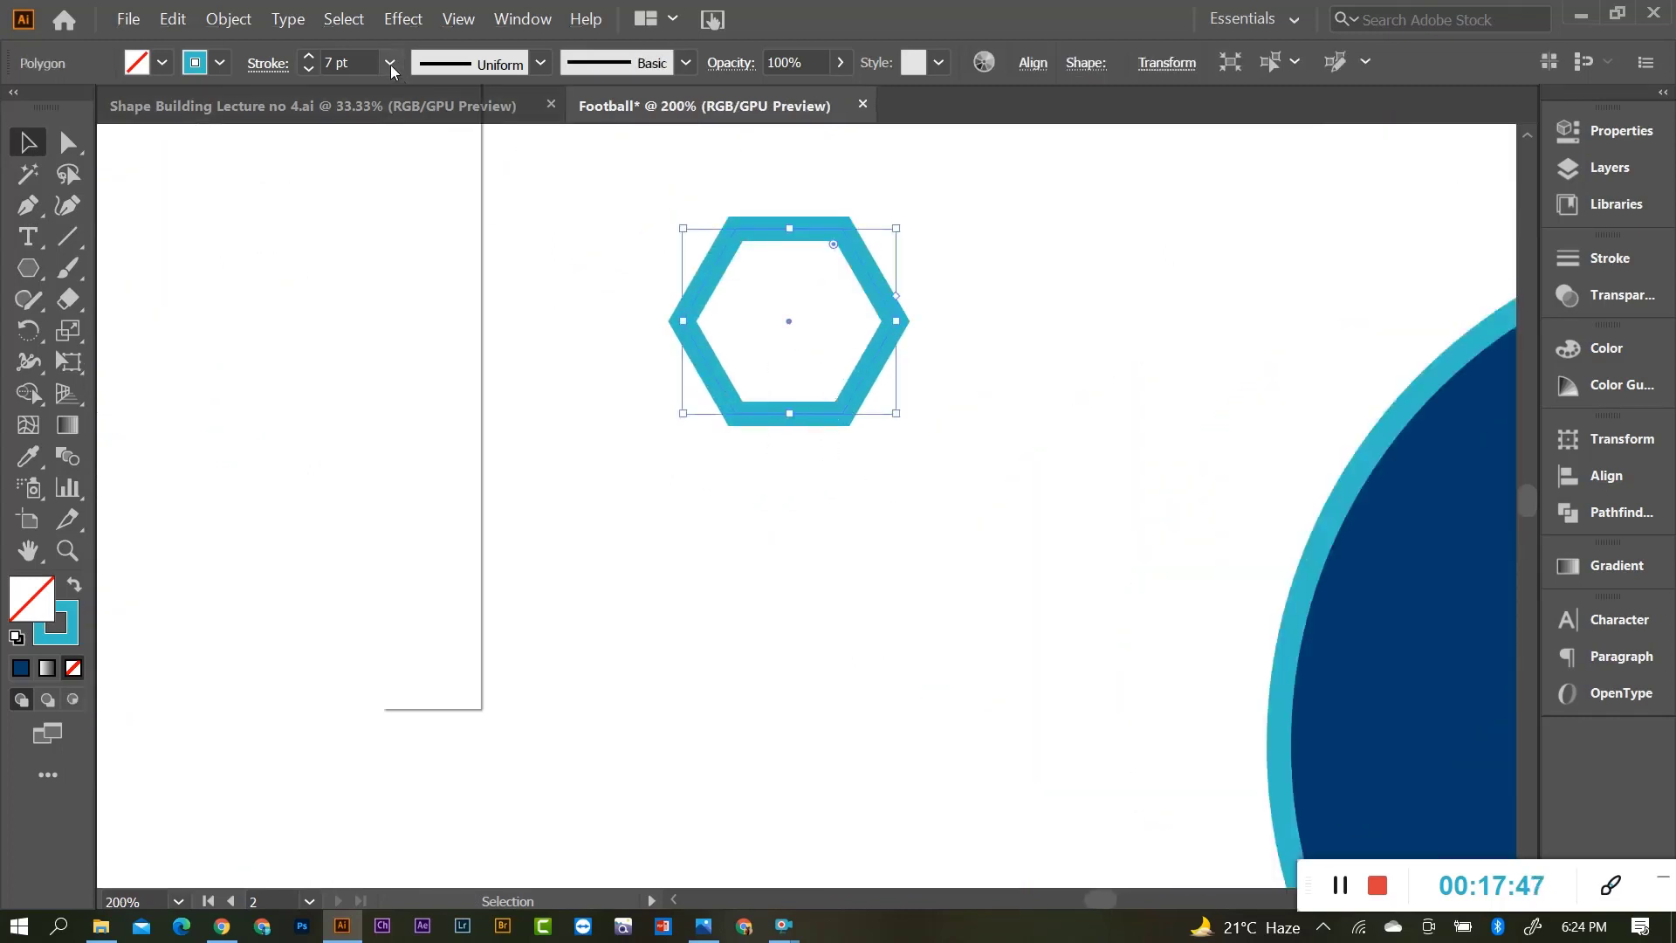
pyautogui.click(422, 177)
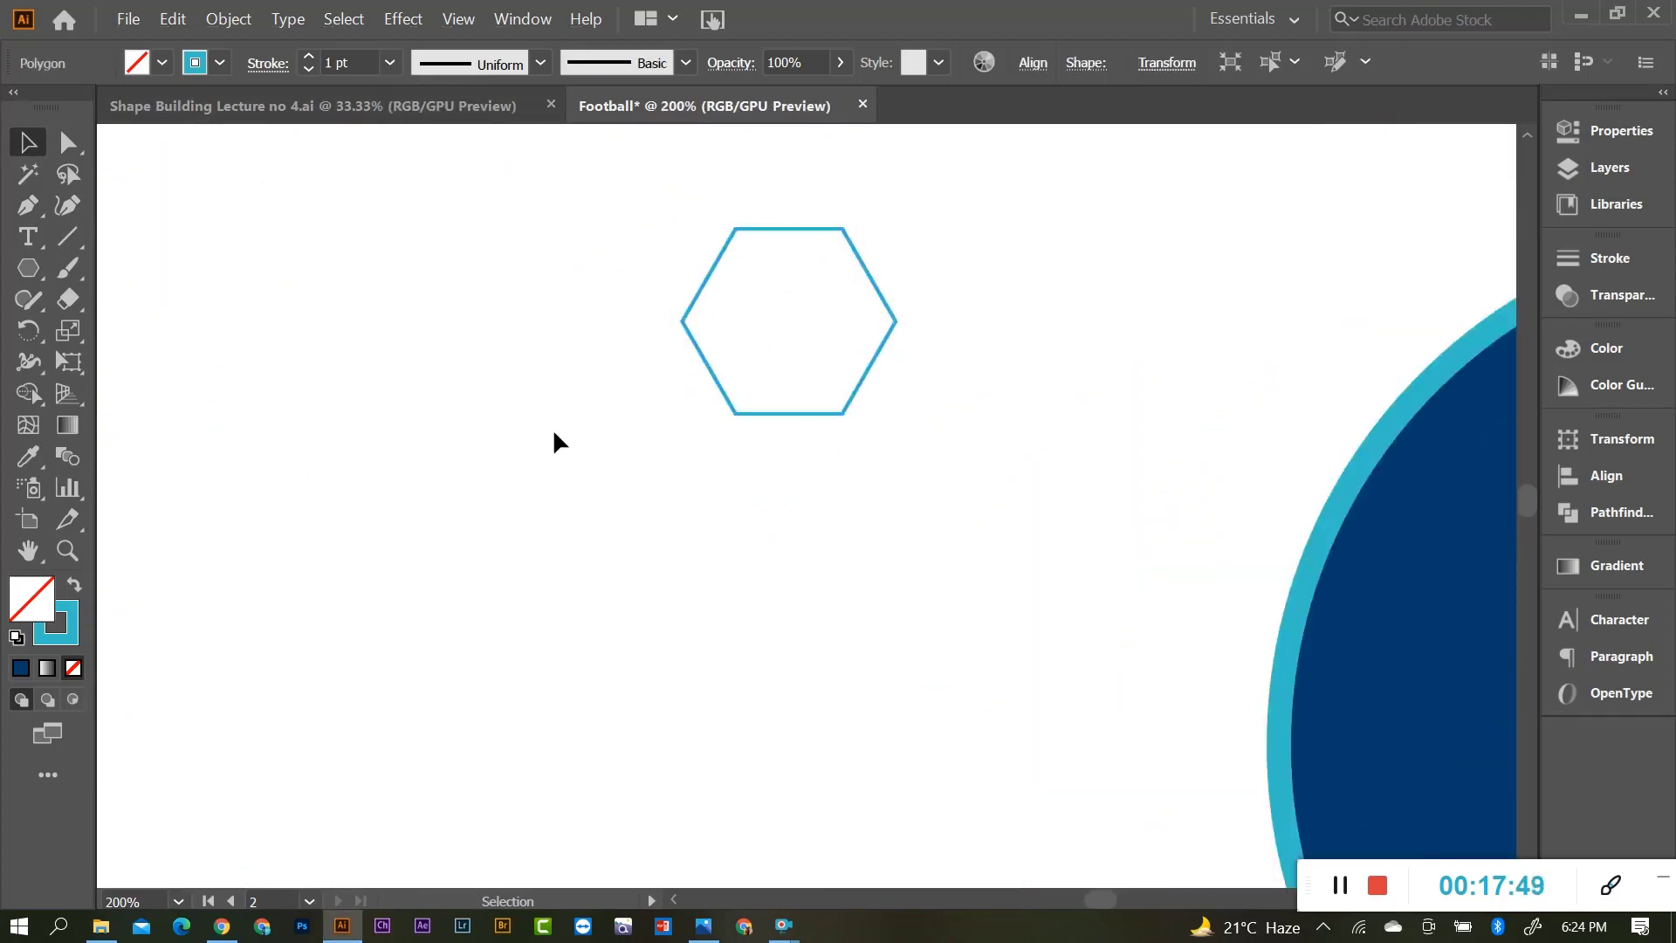
pyautogui.click(740, 288)
# Move the hexagon and stack copies of it directly below, repeating with Ctrl+D.
pyautogui.scroll(-1, 1006, 424)
pyautogui.moveTo(912, 332); pyautogui.dragTo(702, 504)
pyautogui.click(733, 441)
pyautogui.press('a')
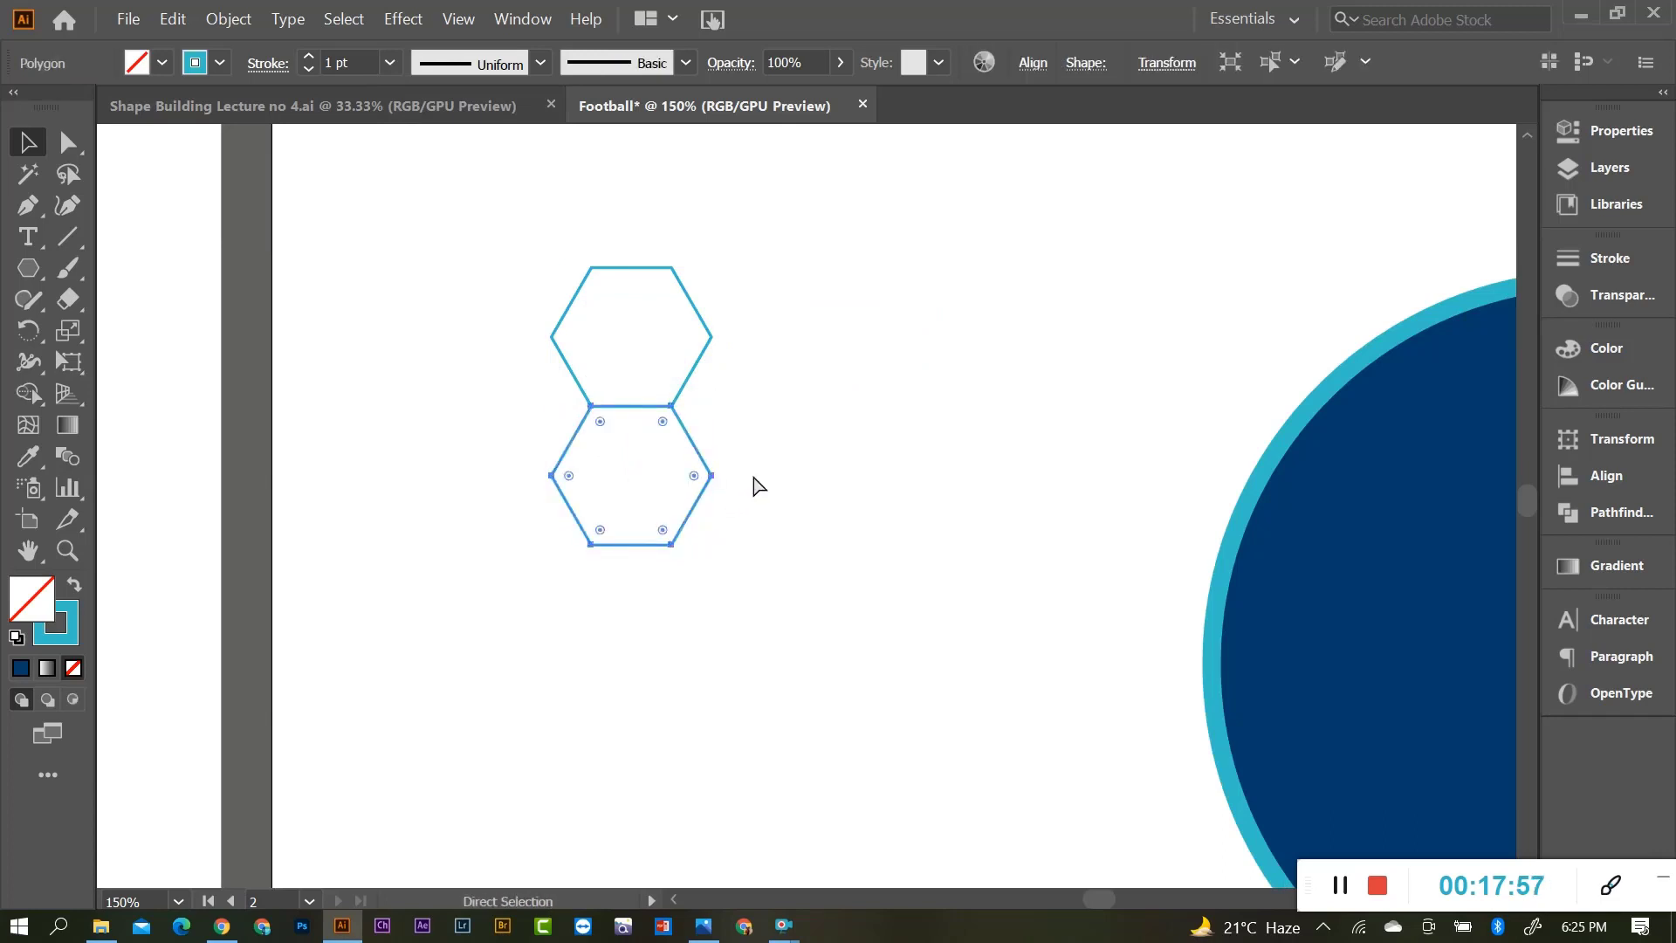
pyautogui.hotkey('ctrl', 'd')
pyautogui.hotkey('ctrl', 'd')
pyautogui.hotkey('ctrl', 'd')
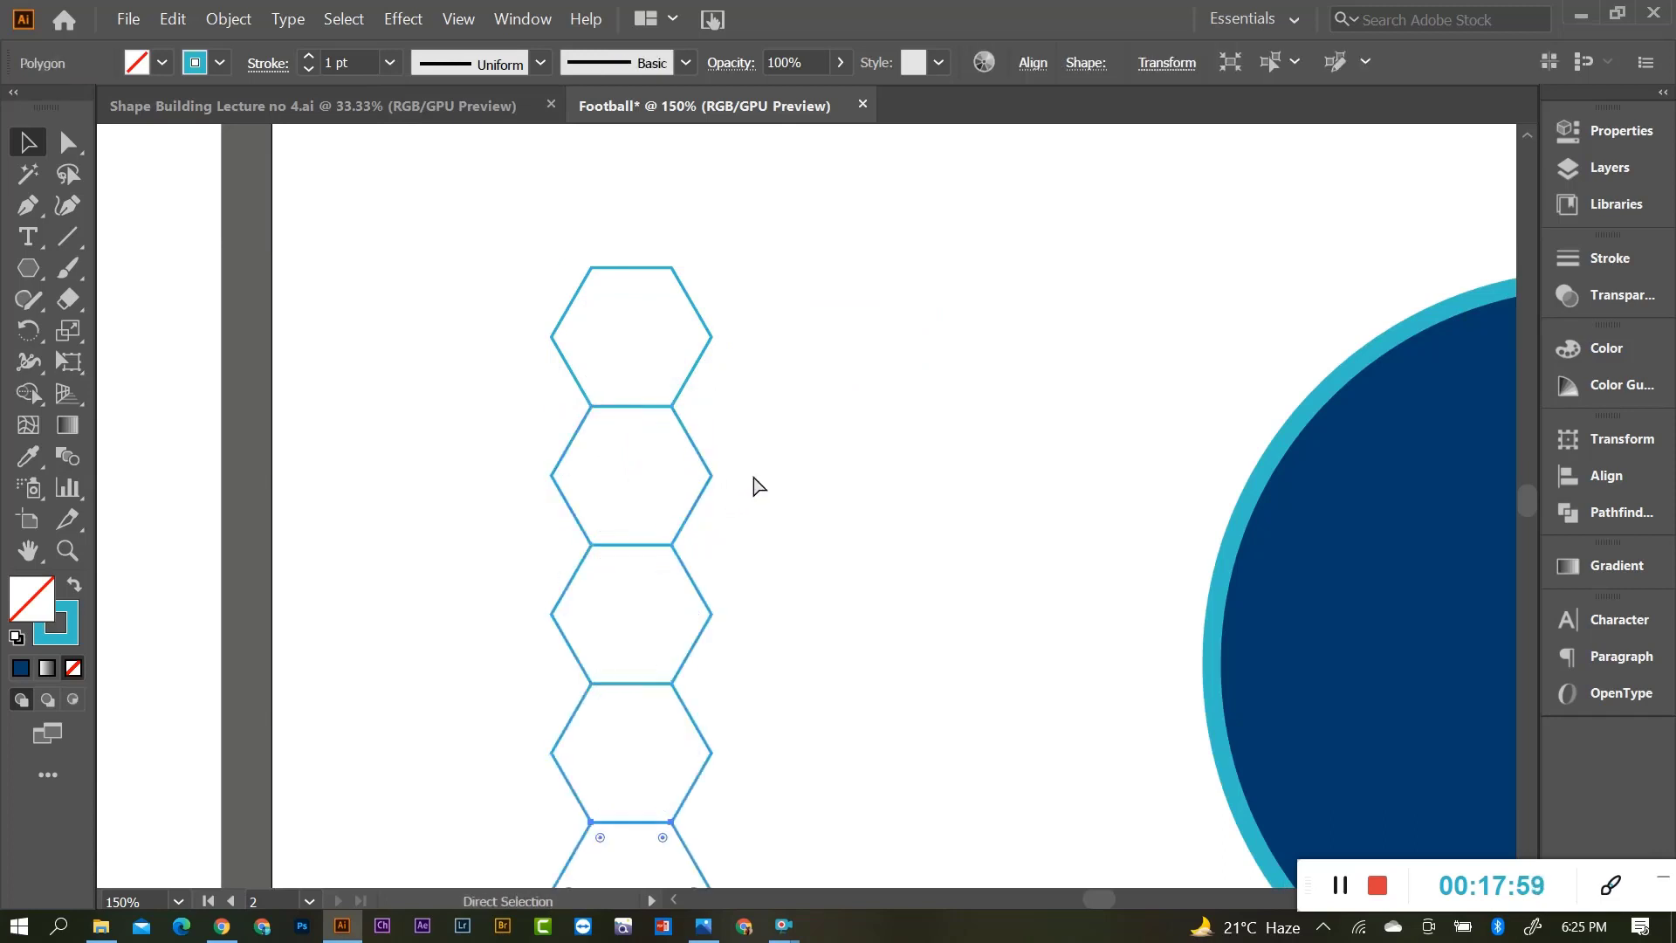
pyautogui.press('v')
# Undo the extra stacked copies and repeat the copy until the column holds six hexagons.
pyautogui.click(788, 451)
pyautogui.scroll(-1, 789, 450)
pyautogui.scroll(-3, 789, 442)
pyautogui.click(792, 462)
pyautogui.scroll(-1, 792, 461)
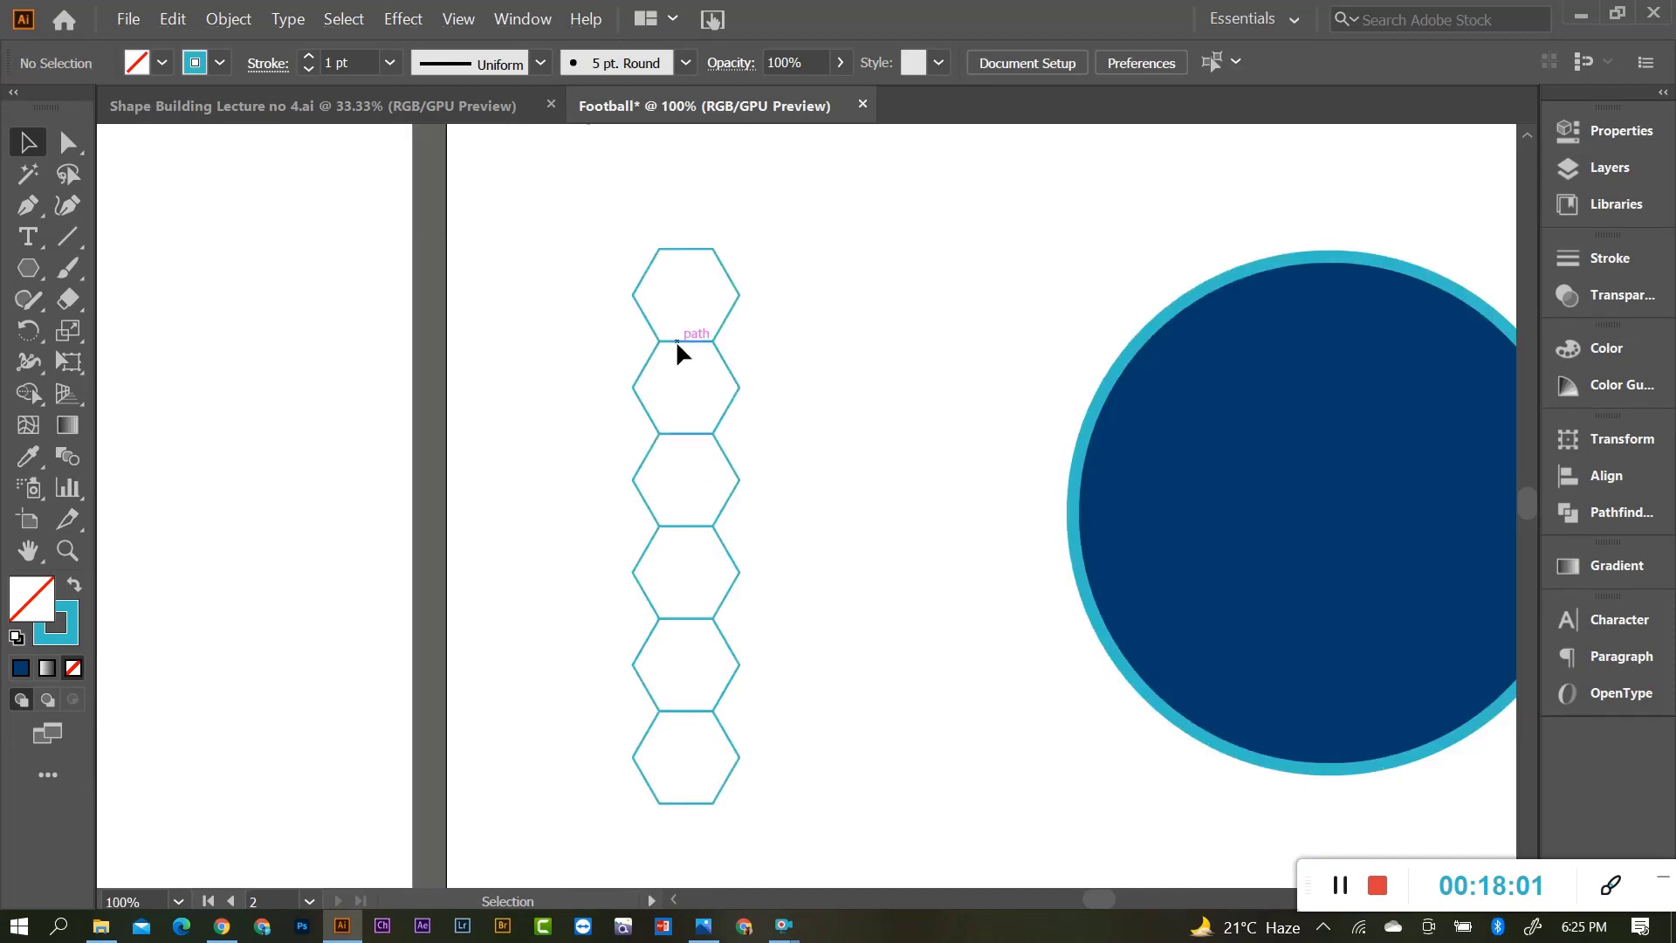
pyautogui.hotkey('ctrl', 'z')
pyautogui.hotkey('ctrl', 'z')
pyautogui.hotkey('ctrl', 'z')
pyautogui.hotkey('ctrl', 'z')
pyautogui.hotkey('ctrl', 'z')
pyautogui.hotkey('ctrl', 'z')
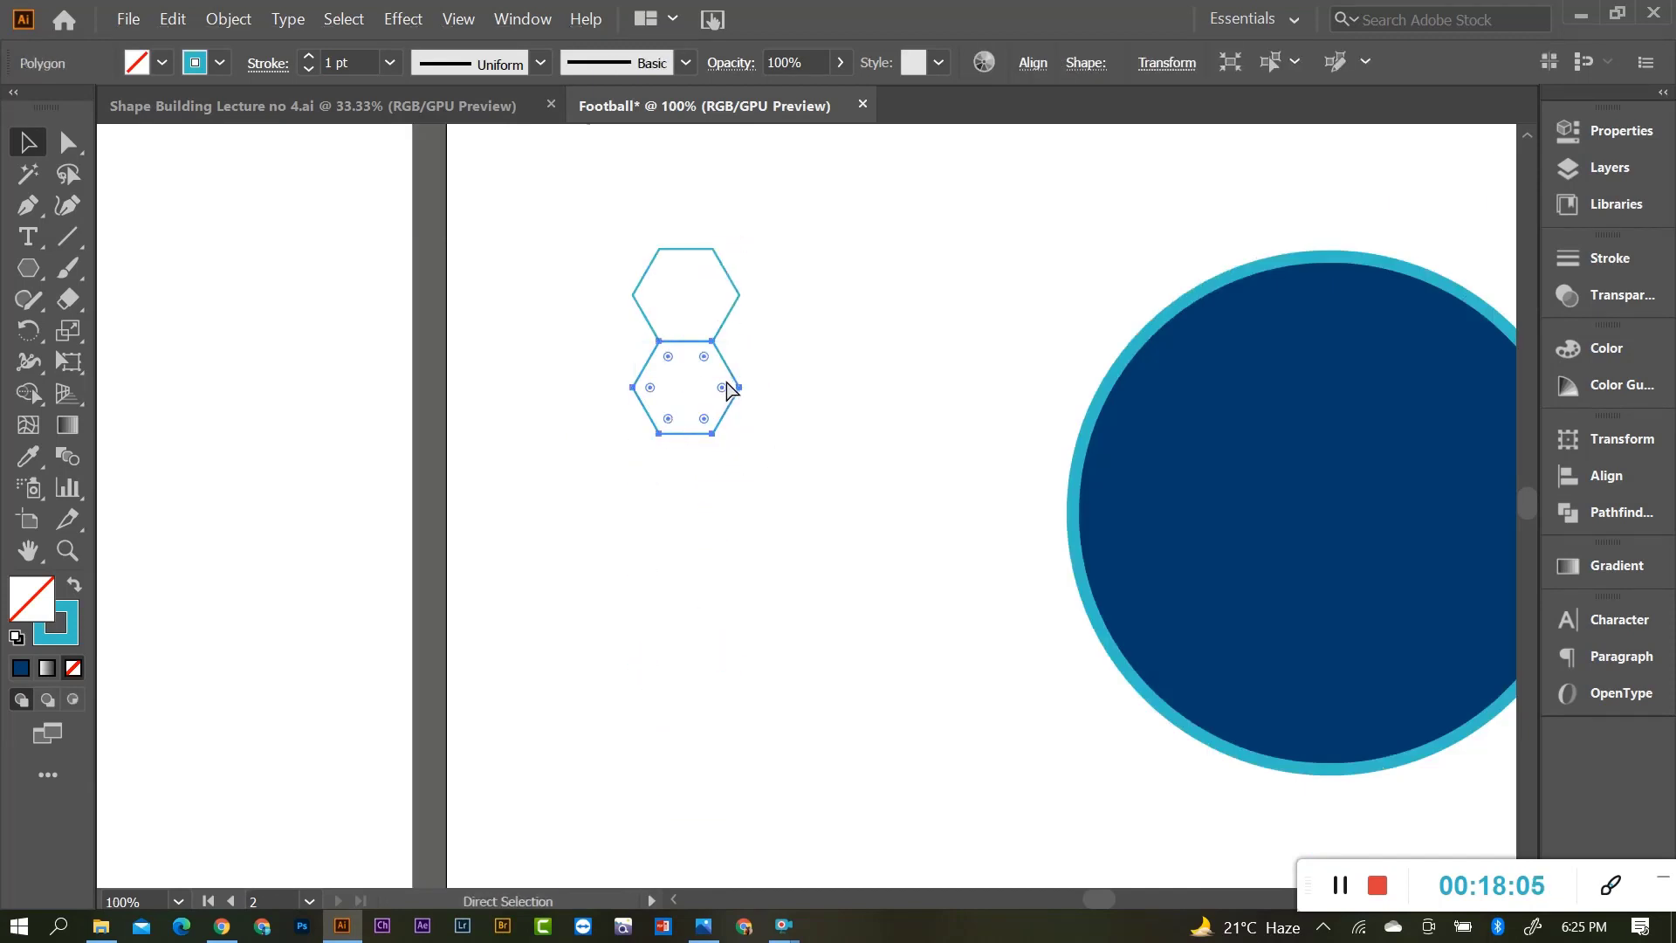
pyautogui.hotkey('ctrl', 'd')
pyautogui.hotkey('ctrl', 'd')
pyautogui.hotkey('ctrl', 'd')
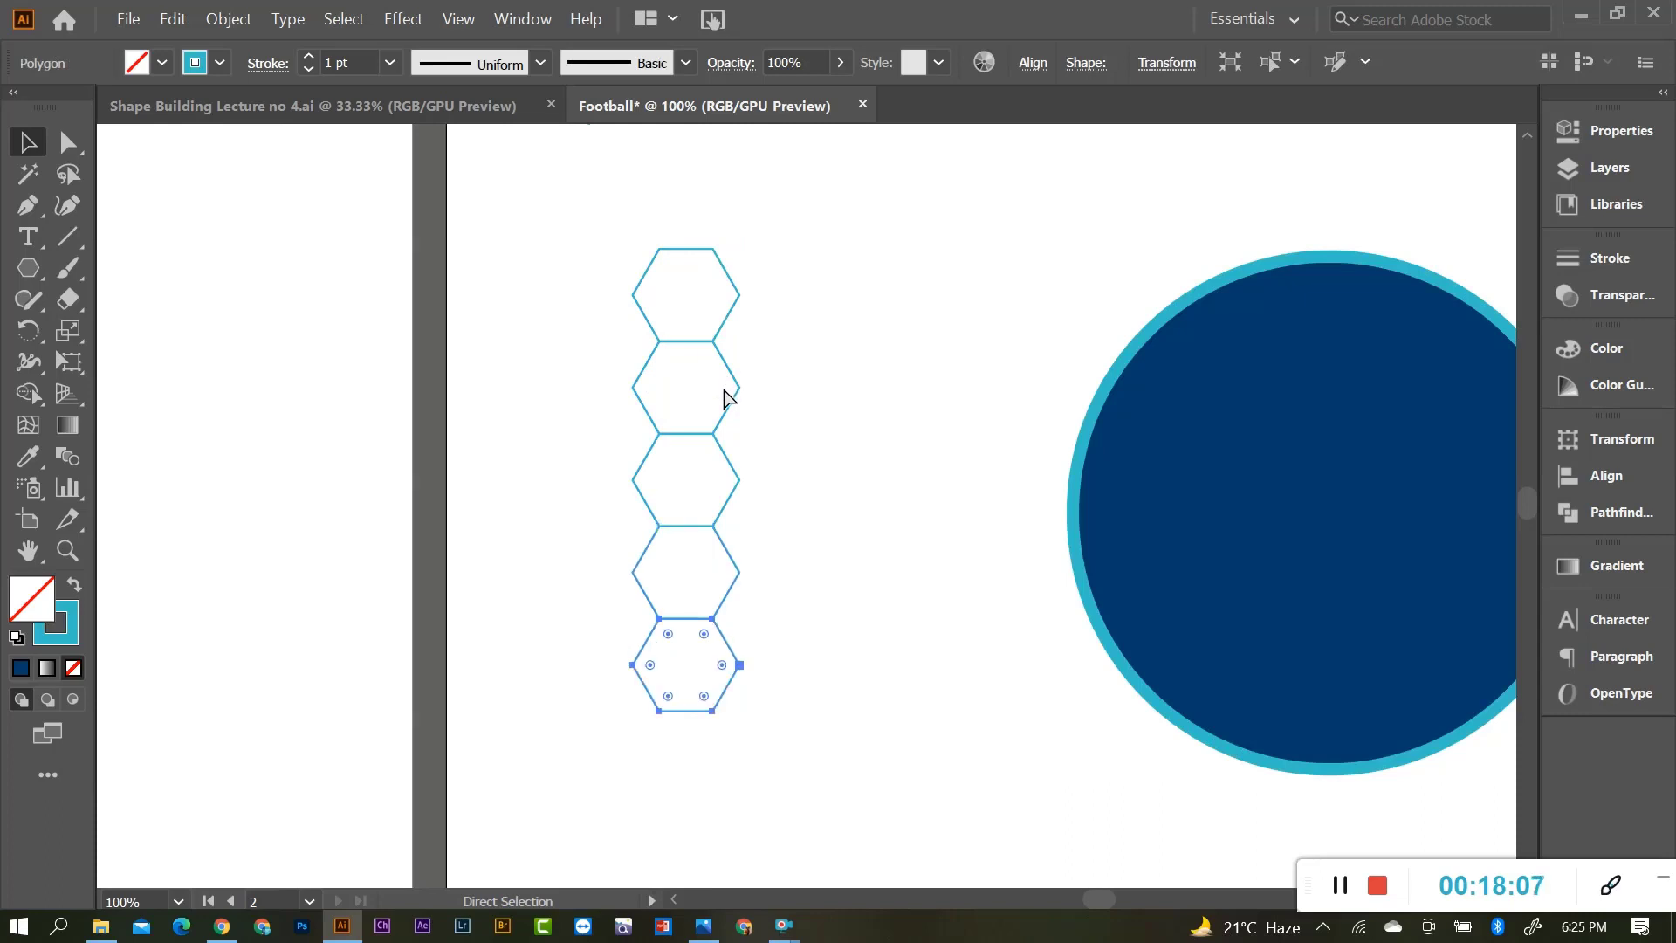
pyautogui.hotkey('ctrl', 'd')
# Marquee-select all six hexagons and group them with Ctrl+G.
pyautogui.moveTo(606, 257); pyautogui.dragTo(841, 793)
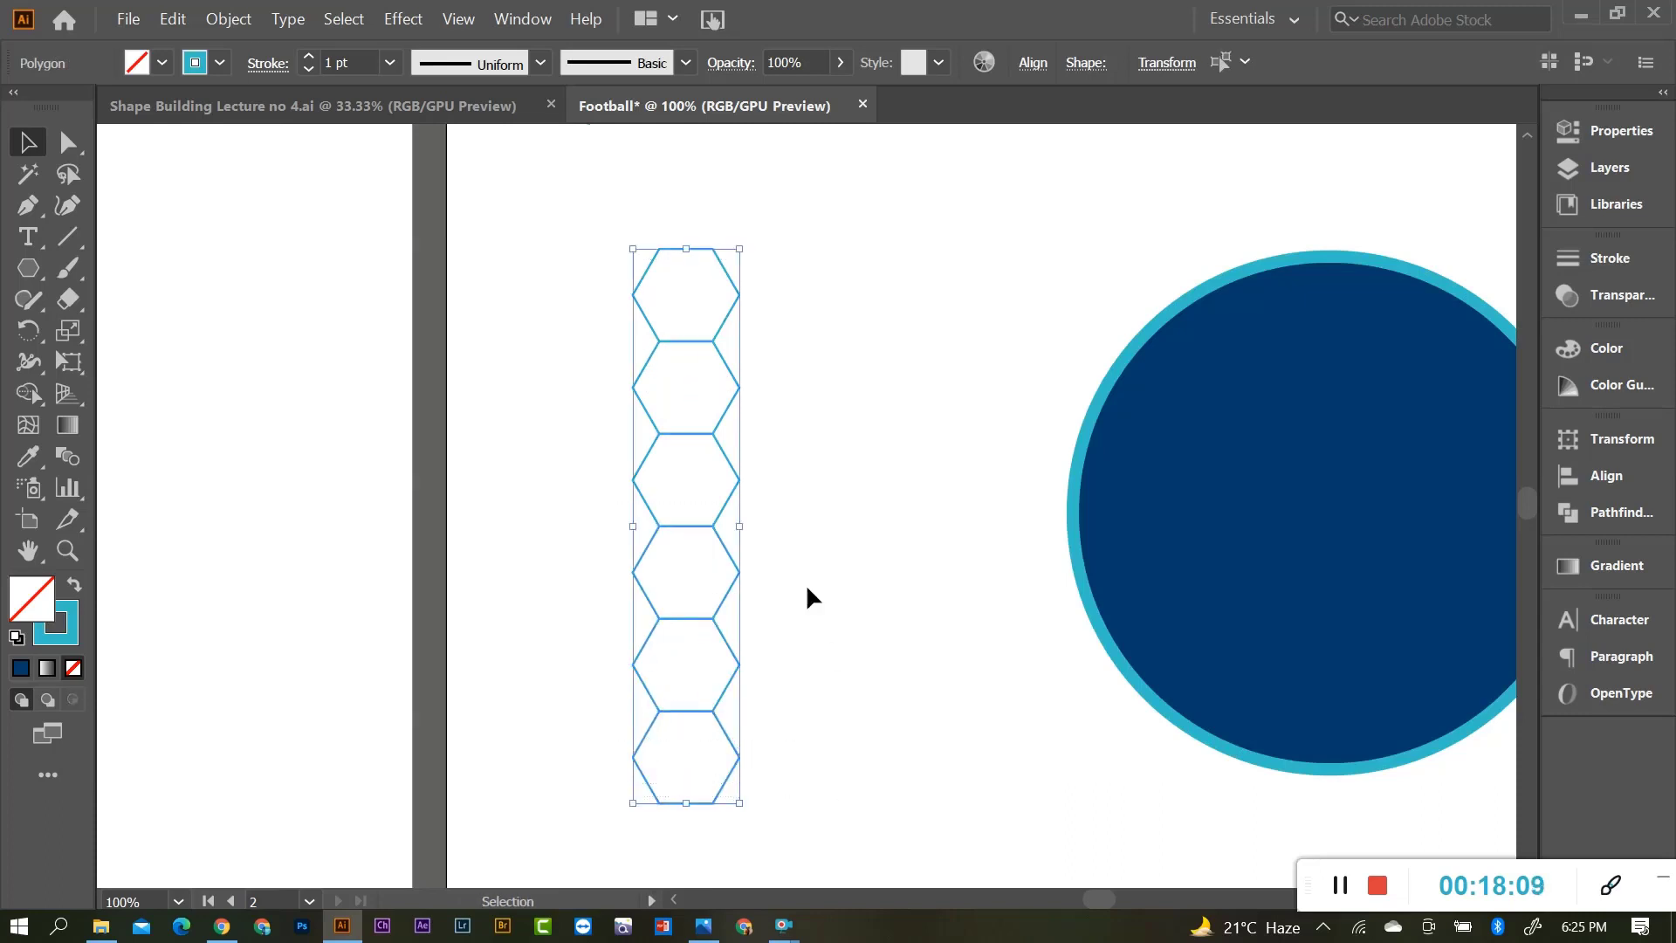
pyautogui.press('a')
pyautogui.hotkey('ctrl', 'g')
# Alt-drag a copy of the hexagon column up and right, nudging it against the original.
pyautogui.press('v')
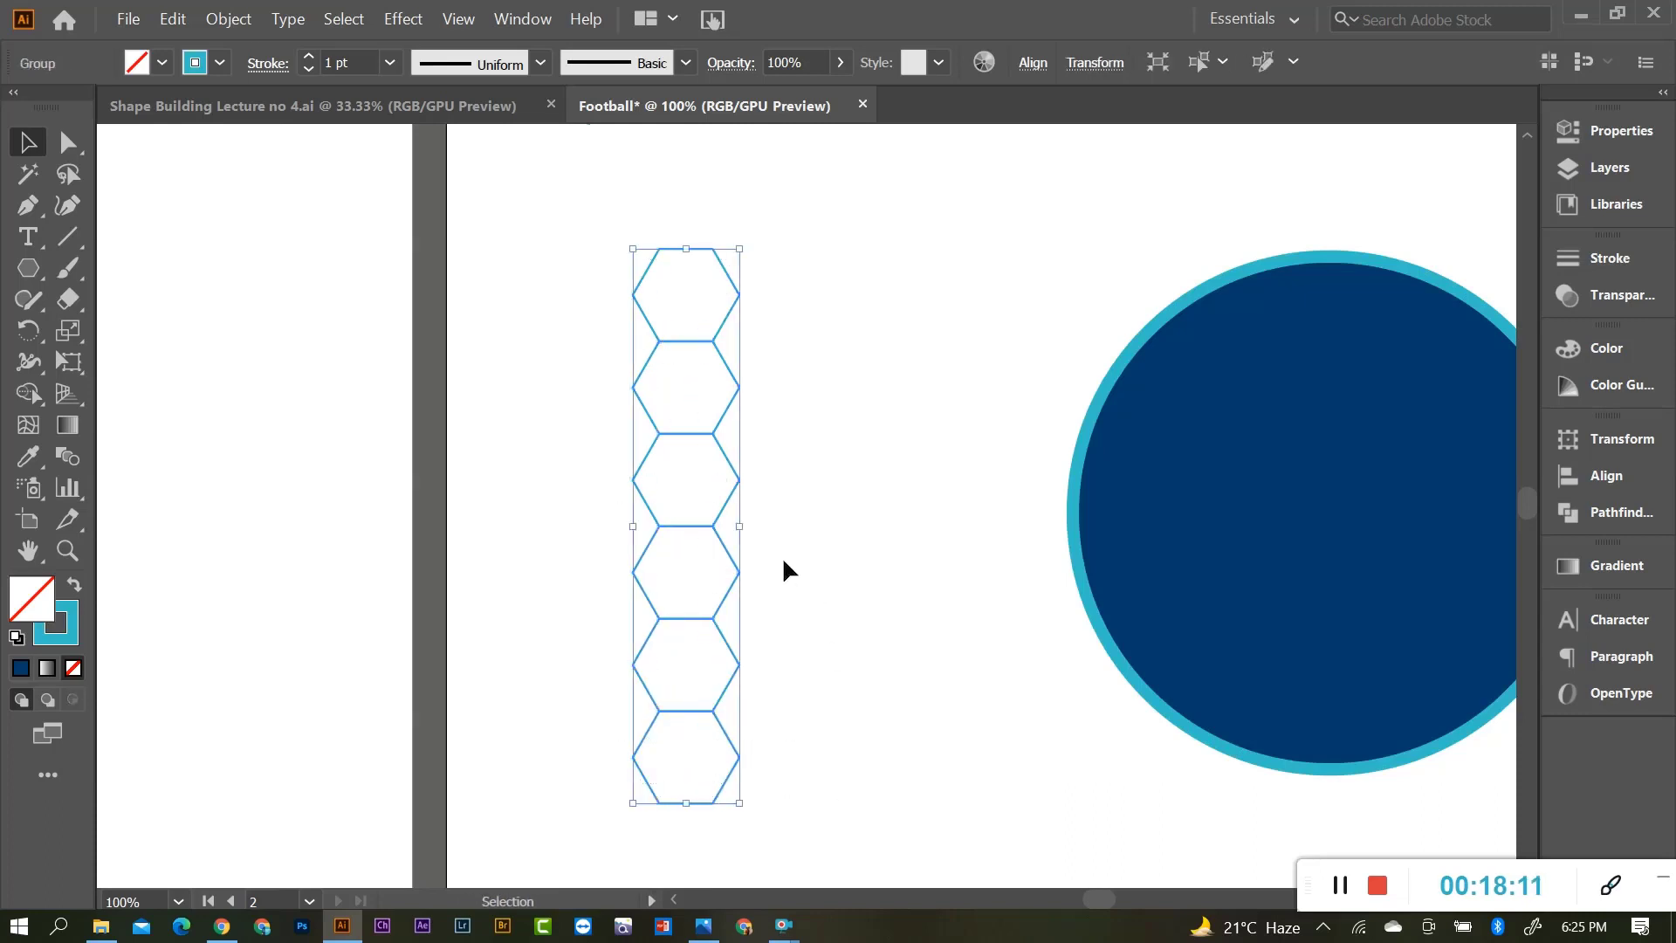
pyautogui.press('a')
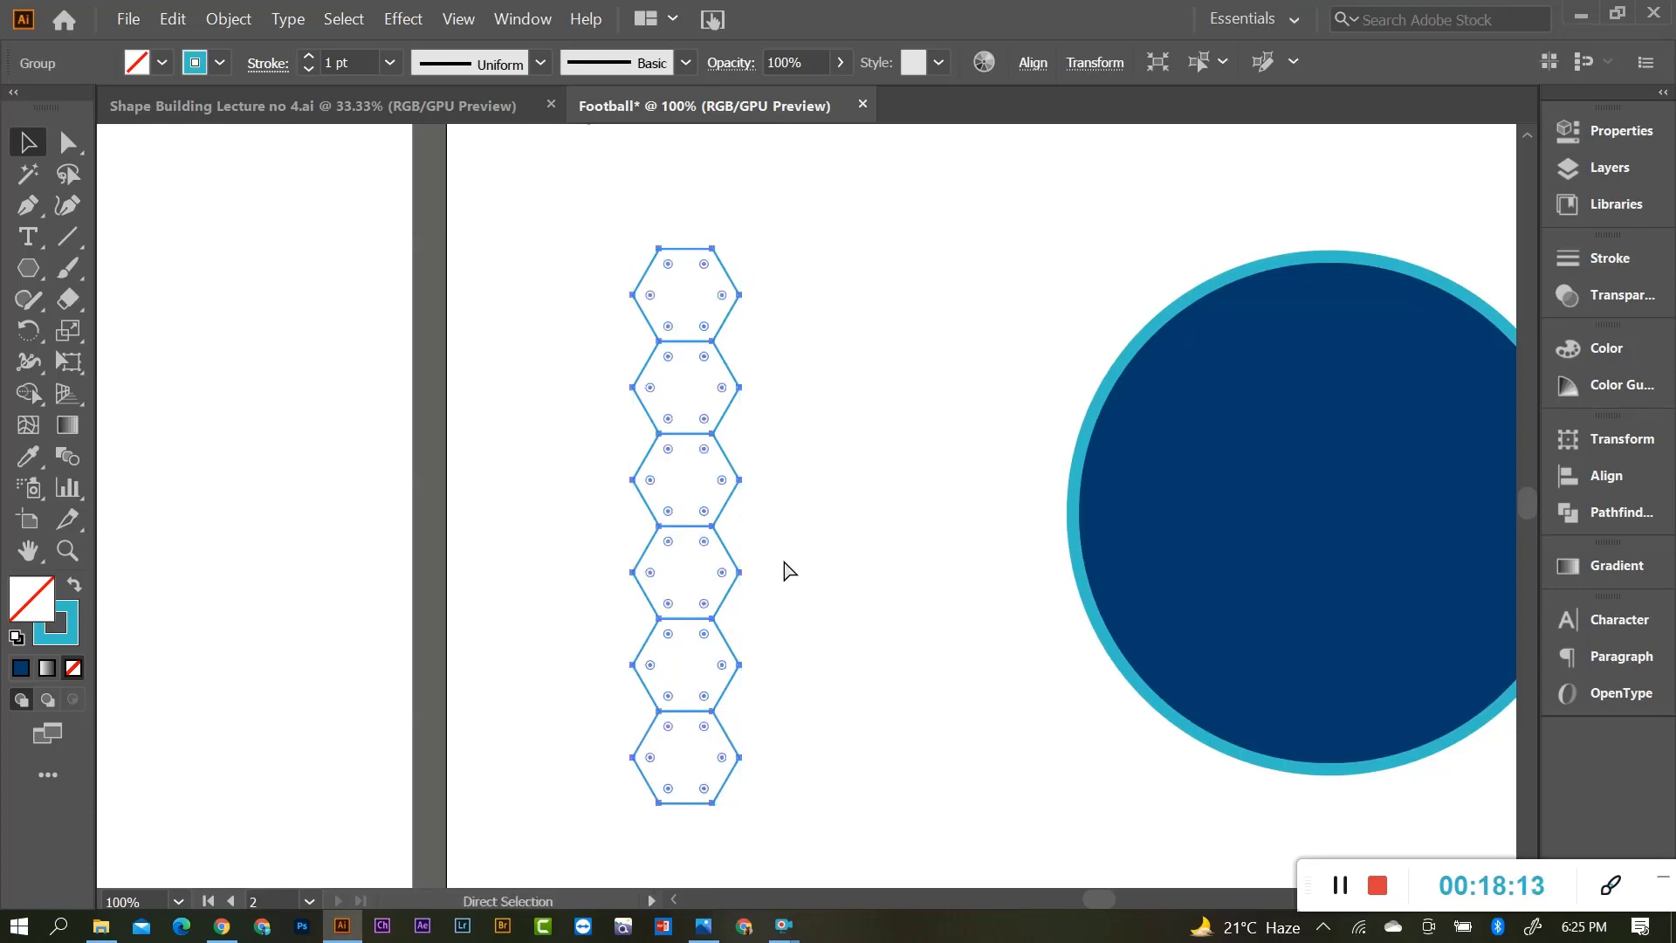
pyautogui.press('v')
pyautogui.click(780, 432)
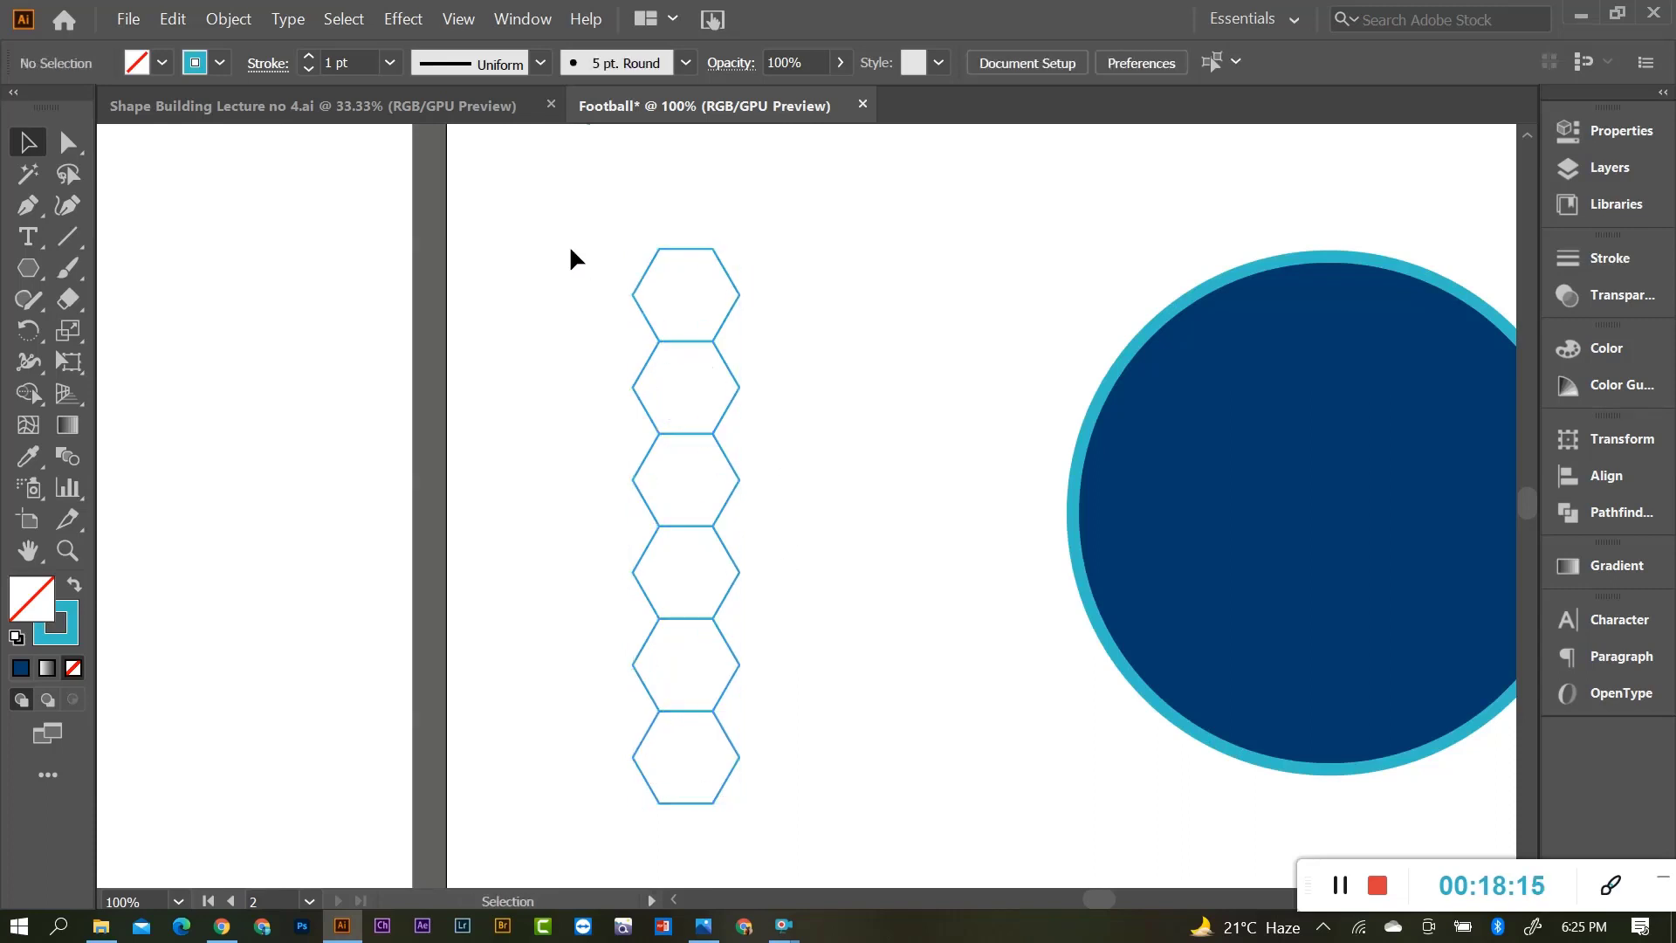
pyautogui.moveTo(569, 247); pyautogui.dragTo(798, 796)
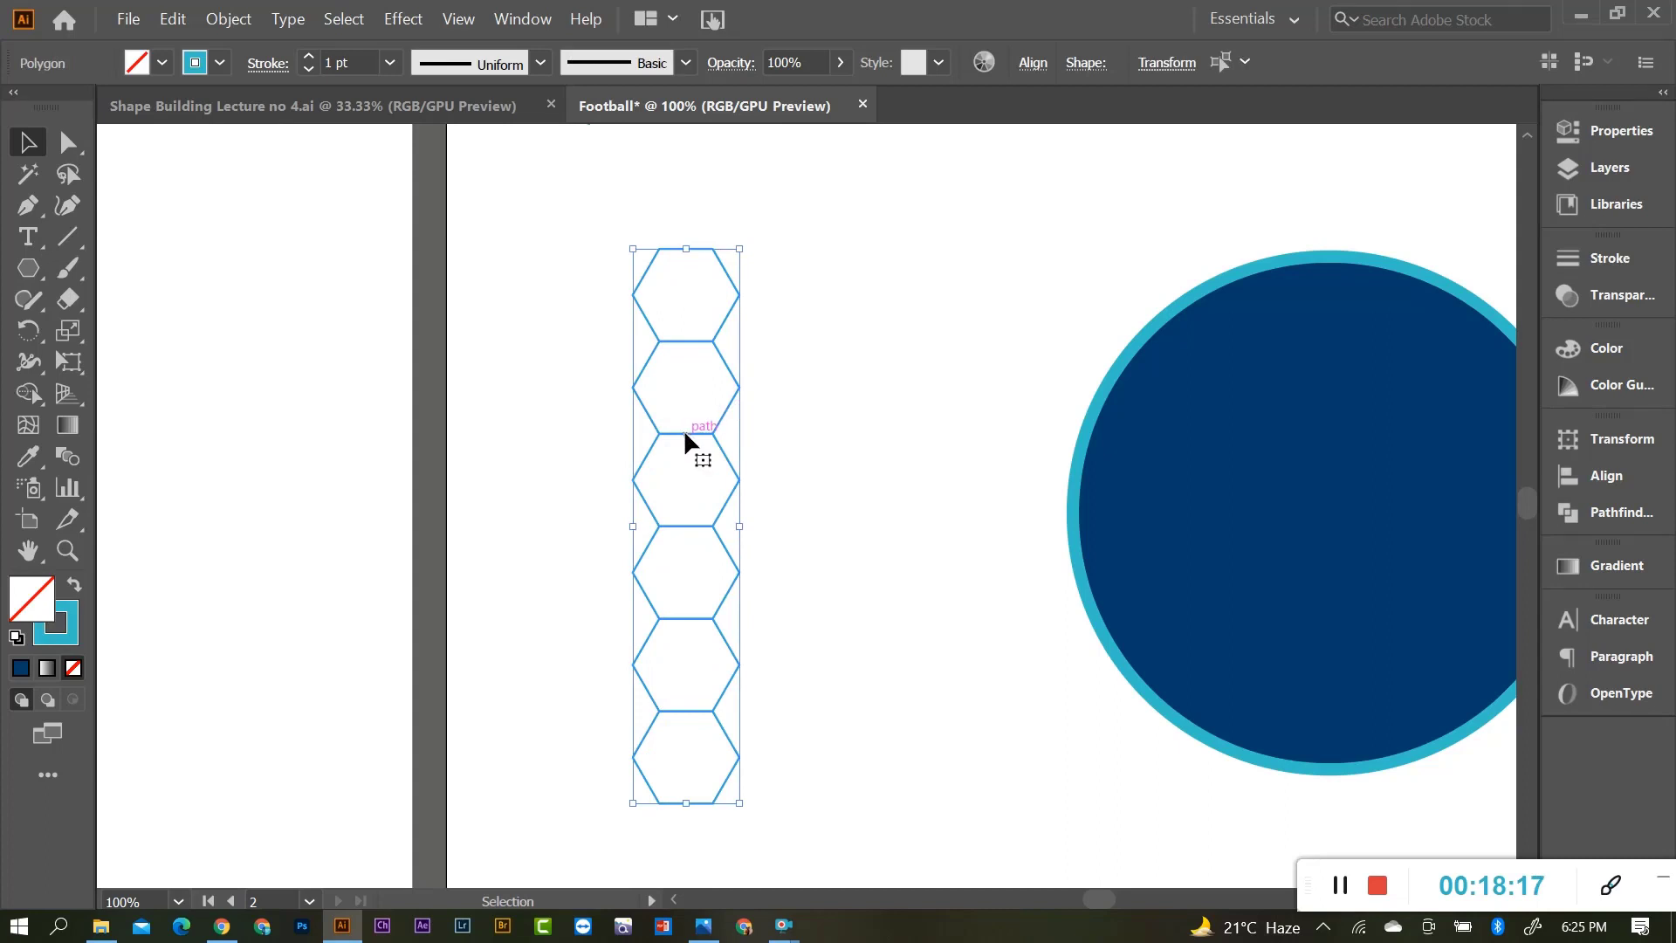
pyautogui.moveTo(684, 428); pyautogui.dragTo(765, 388)
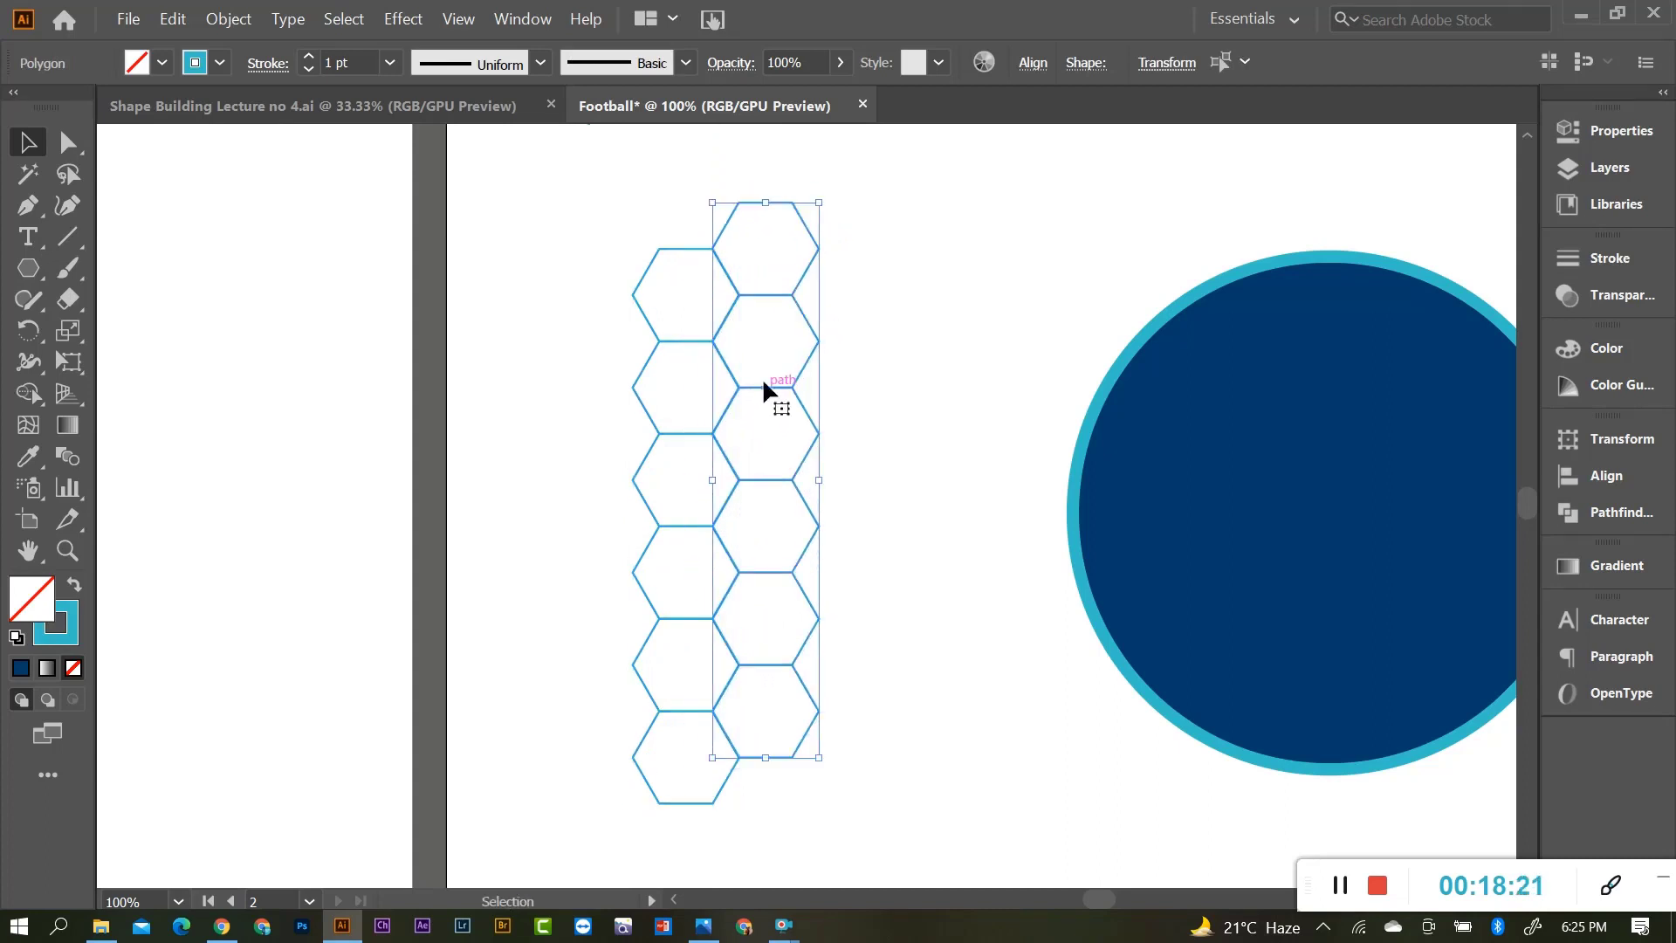
pyautogui.scroll(6, 762, 377)
pyautogui.scroll(-3, 685, 349)
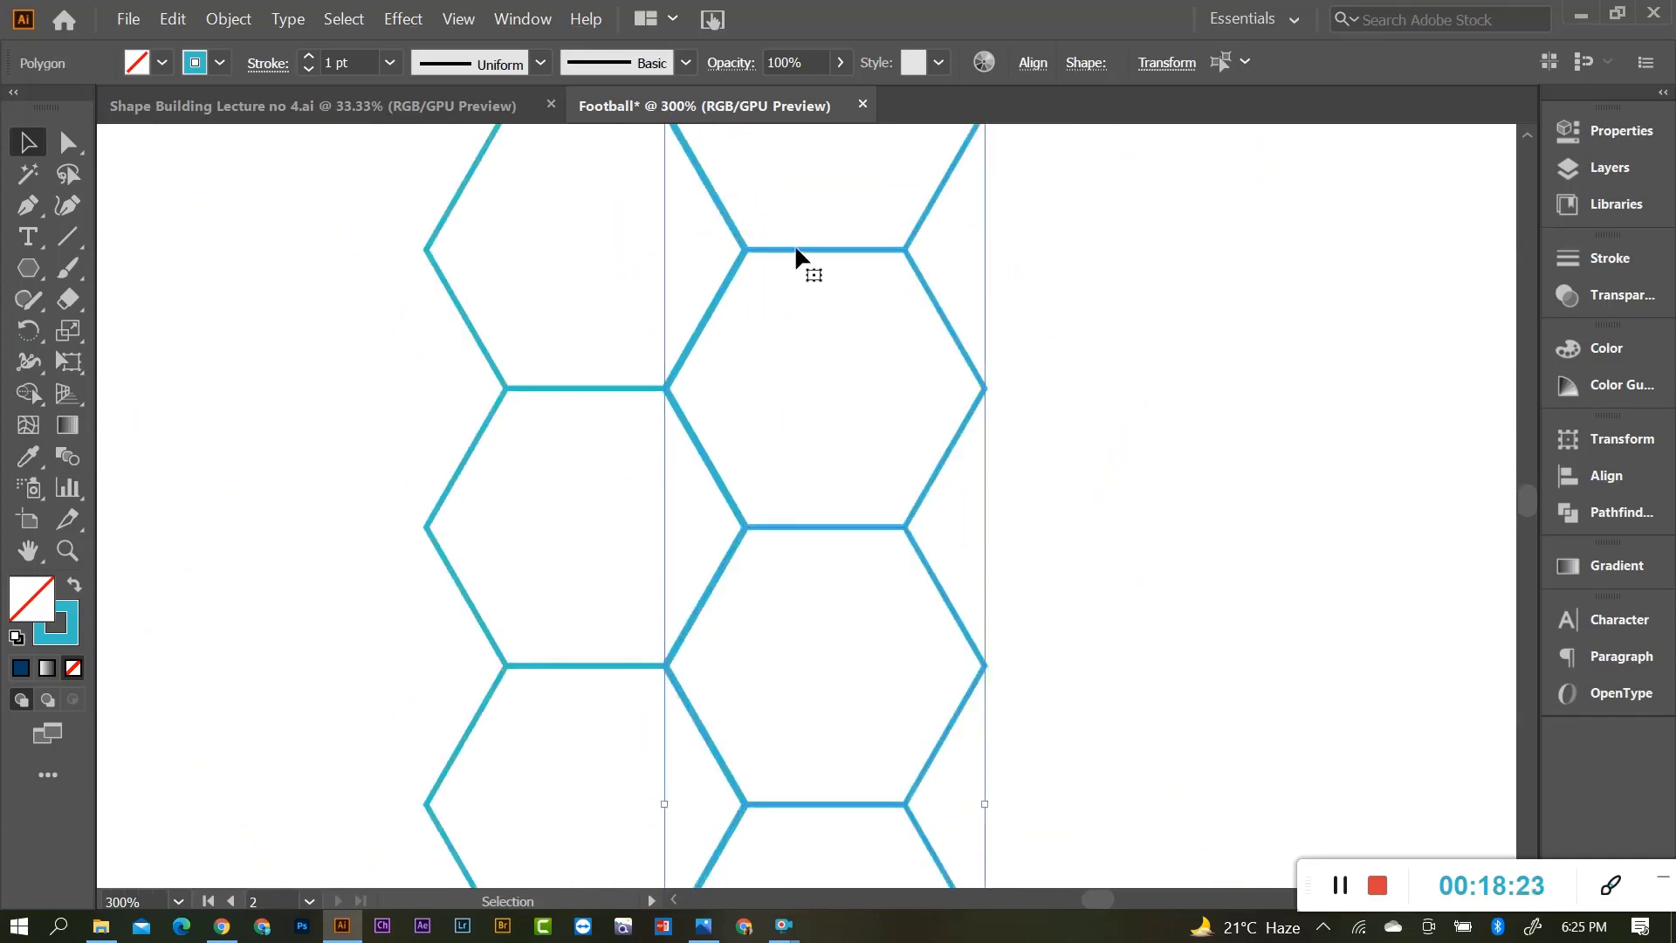
pyautogui.moveTo(796, 251); pyautogui.dragTo(855, 282)
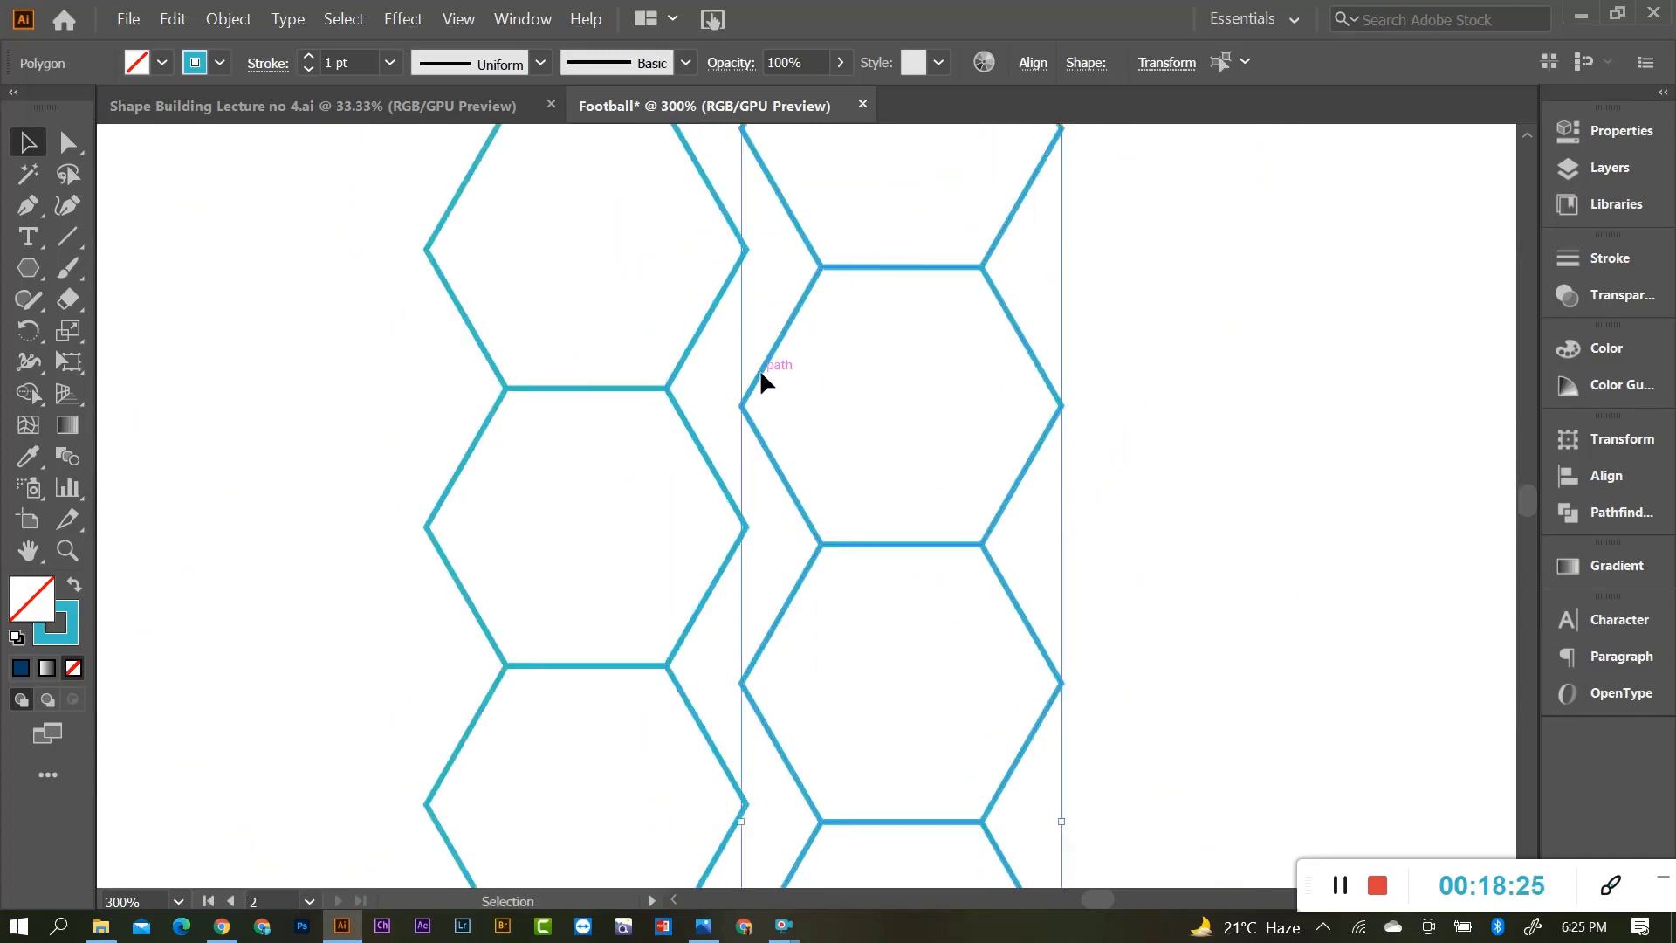
pyautogui.moveTo(760, 374); pyautogui.dragTo(702, 376)
# With Direct Selection, snap the copy's vertex exactly onto the original column's shared corner.
pyautogui.scroll(5, 689, 401)
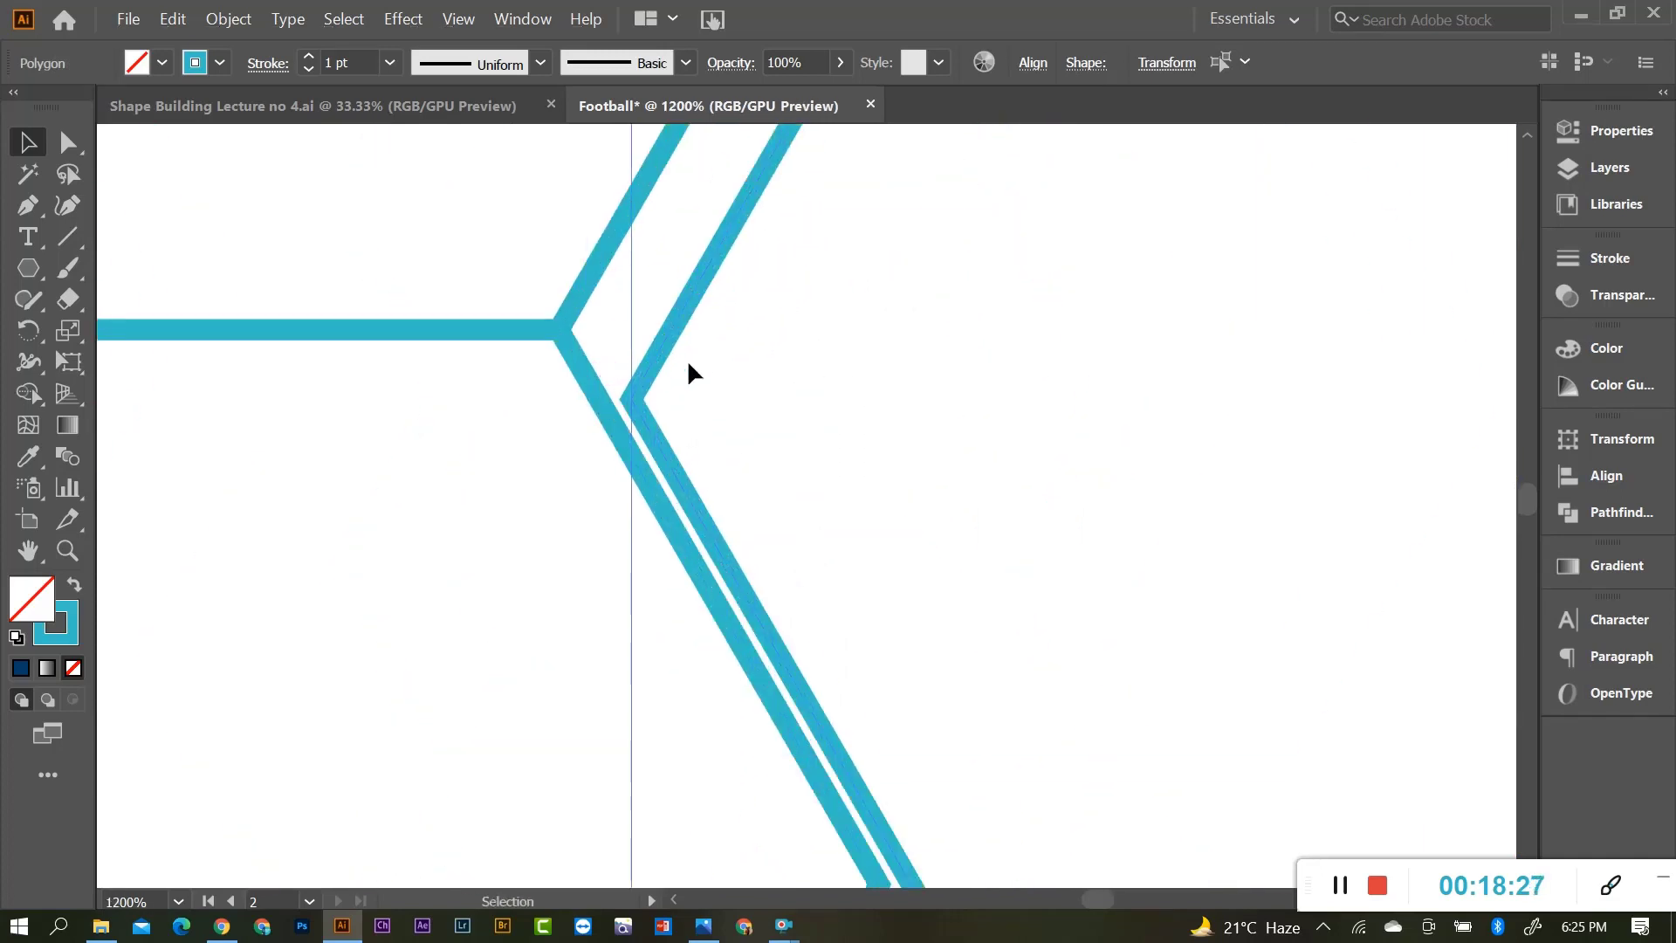
pyautogui.scroll(-8, 698, 358)
pyautogui.scroll(3, 785, 275)
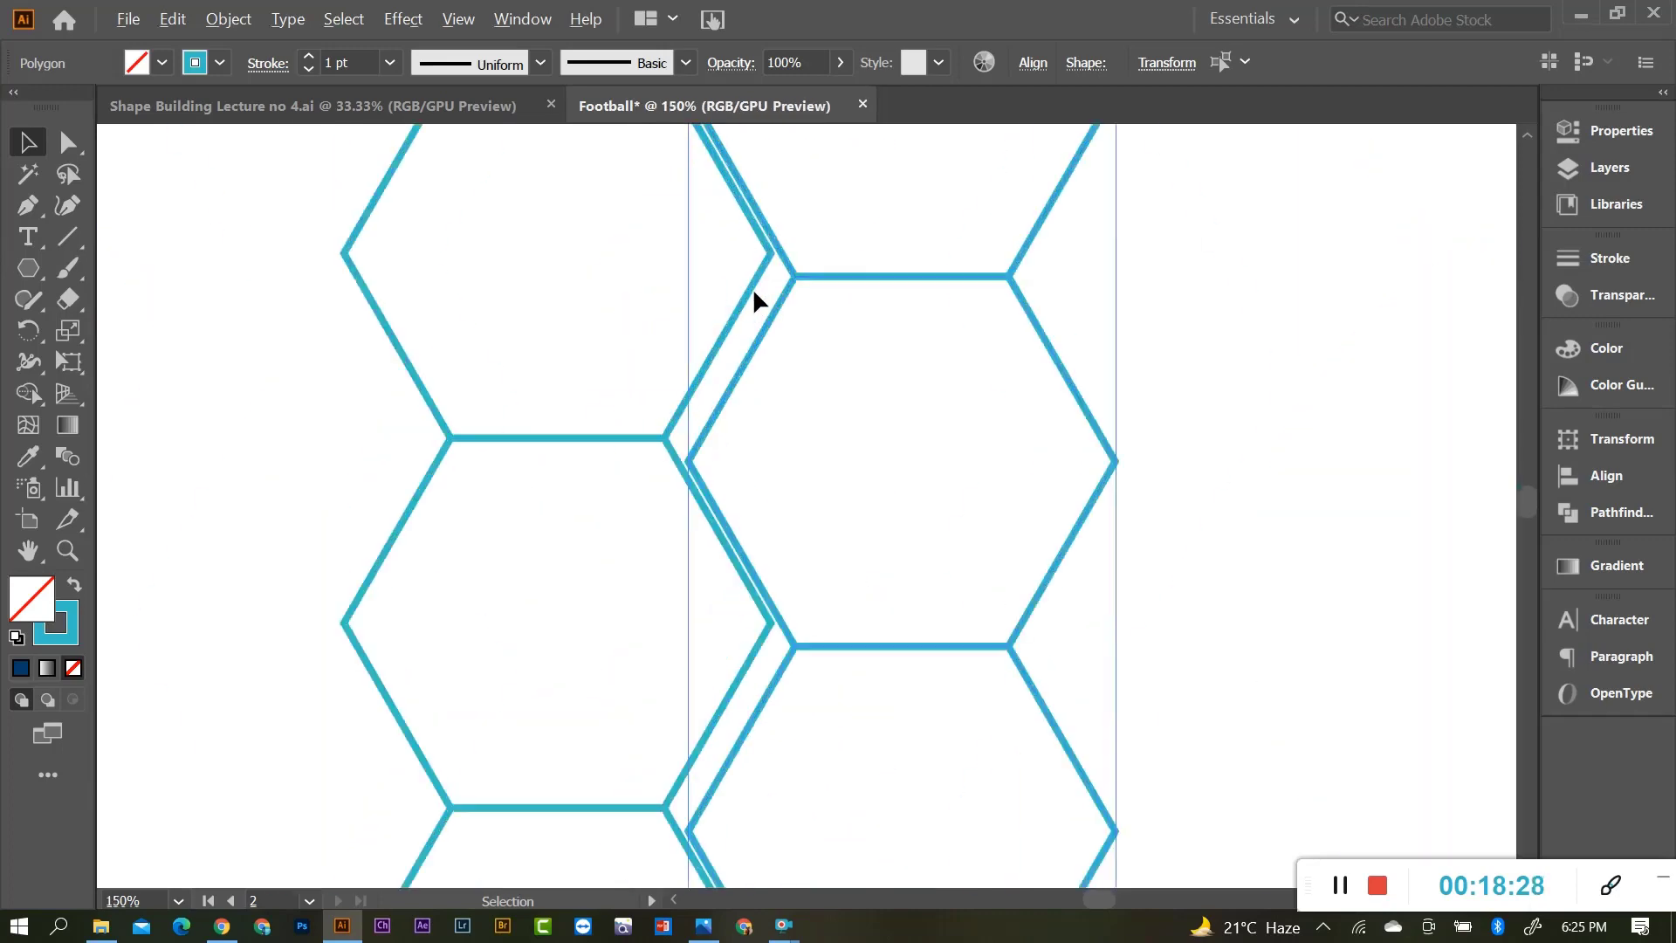
pyautogui.click(66, 143)
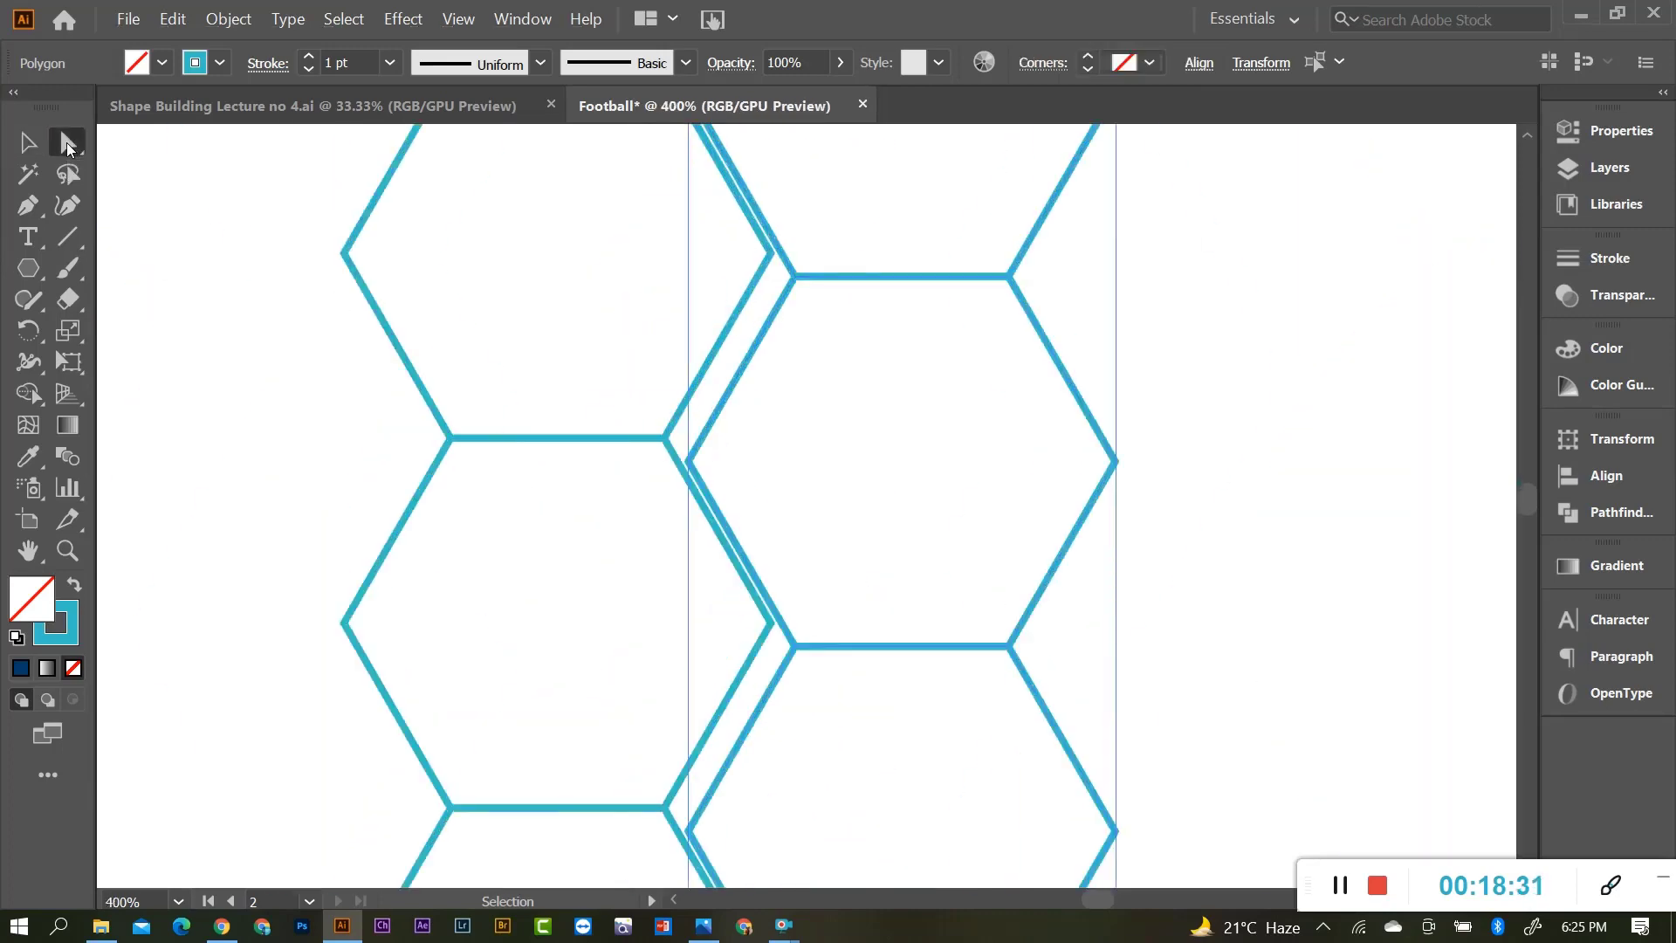
pyautogui.scroll(4, 599, 405)
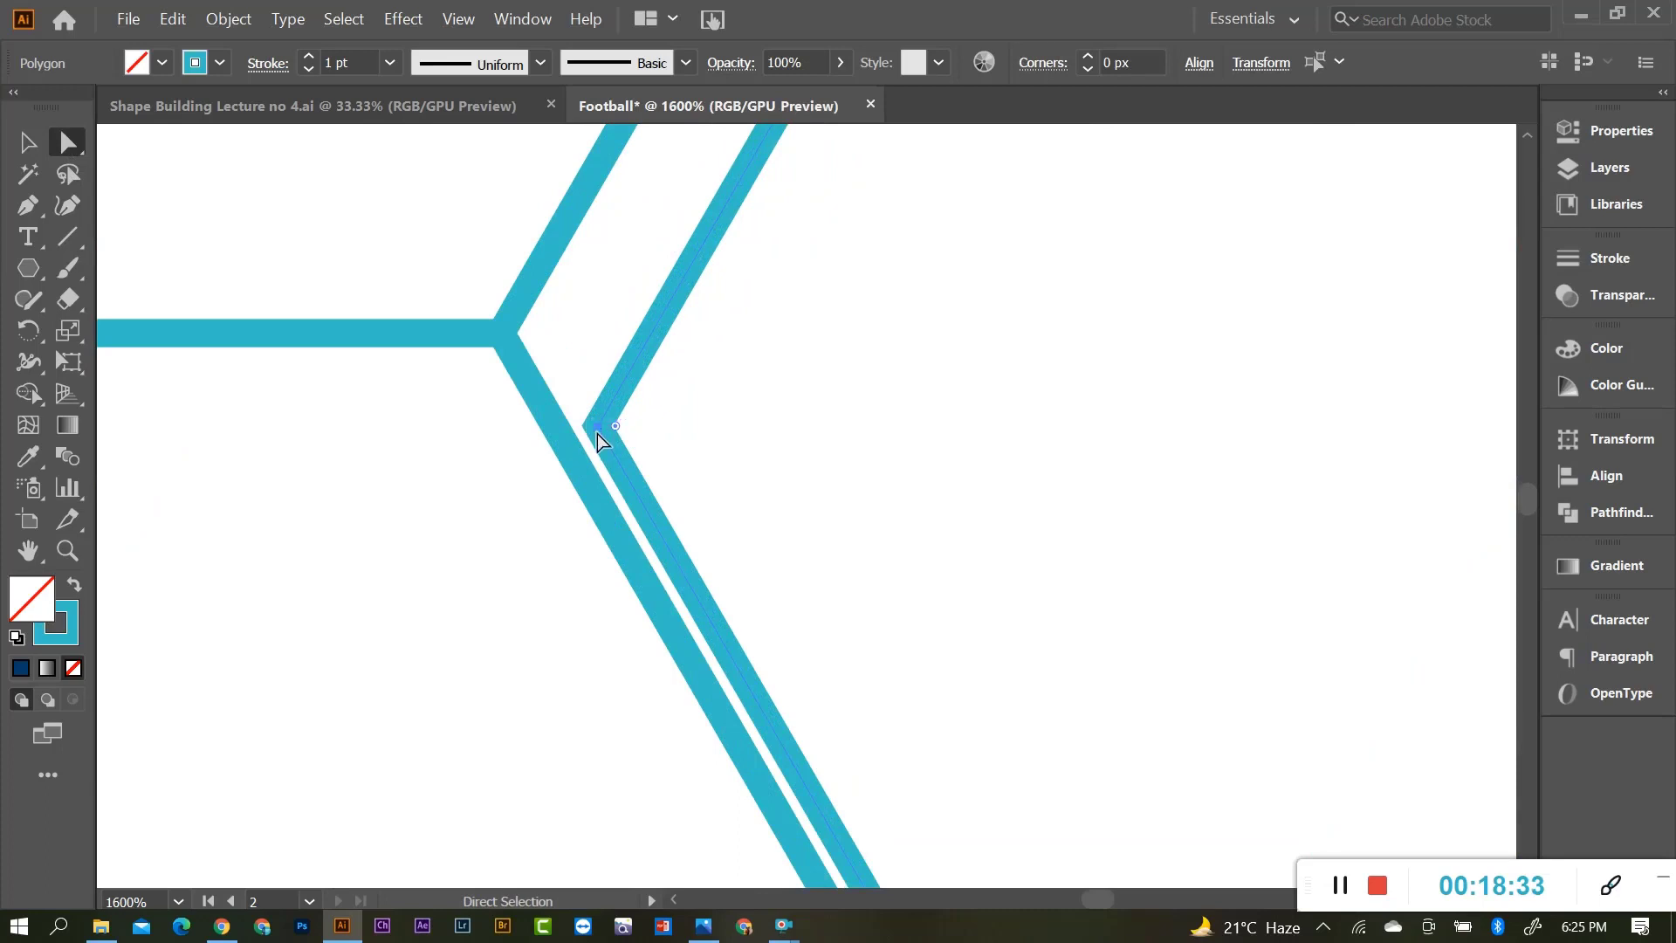
pyautogui.moveTo(597, 428); pyautogui.dragTo(501, 333)
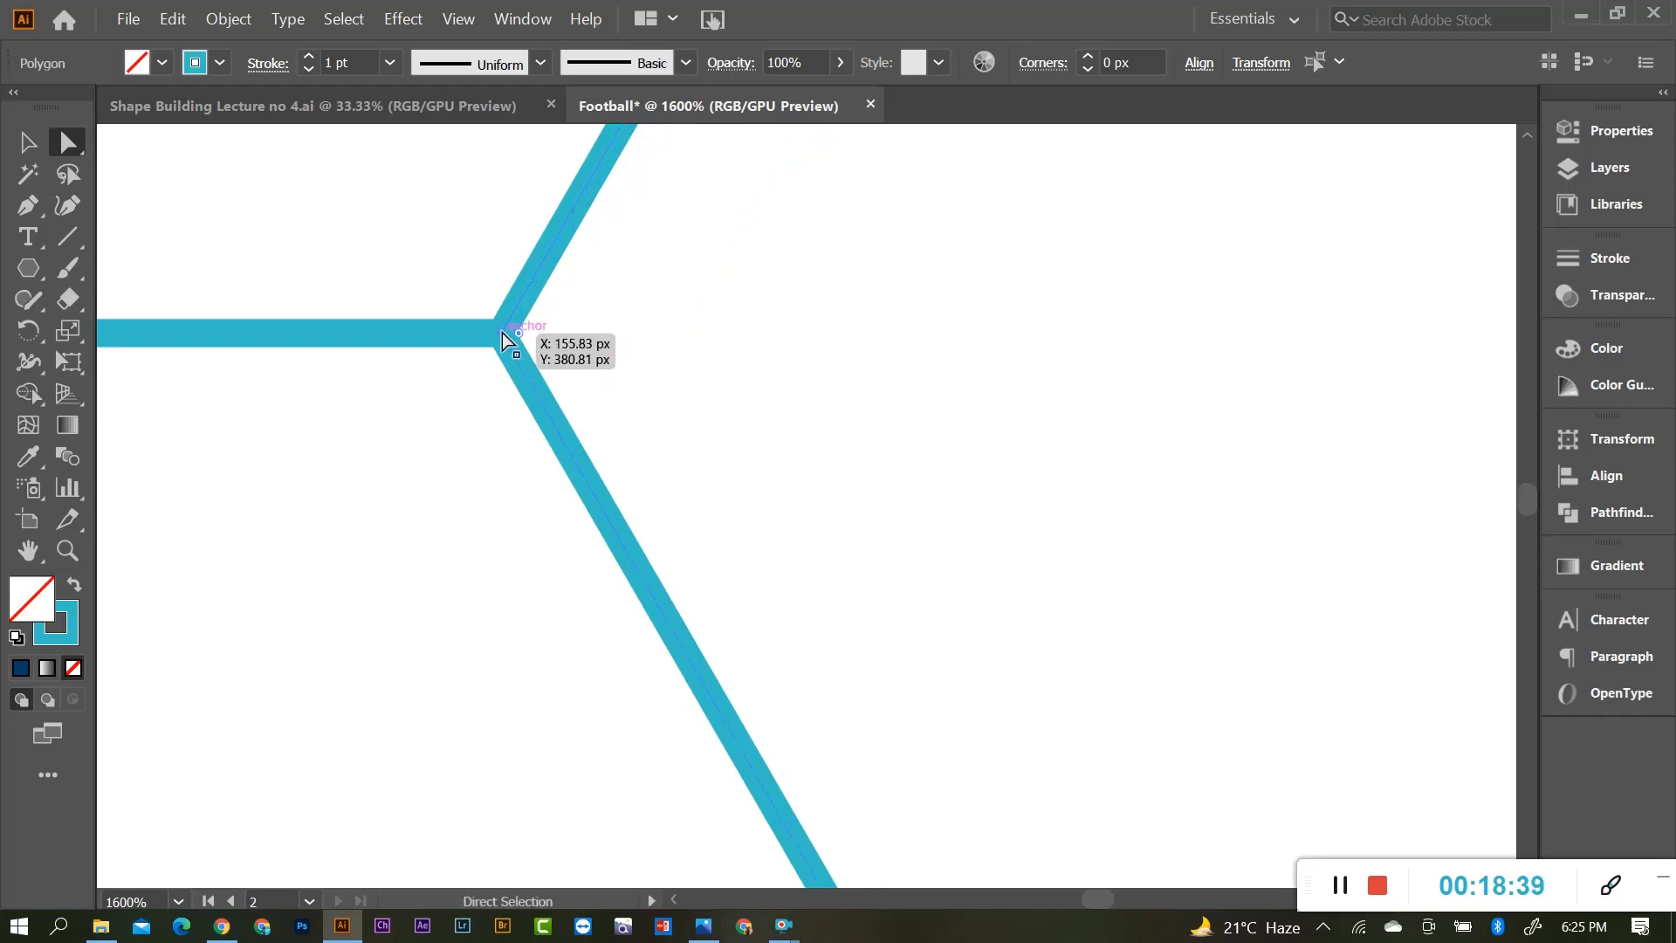
pyautogui.scroll(3, 506, 333)
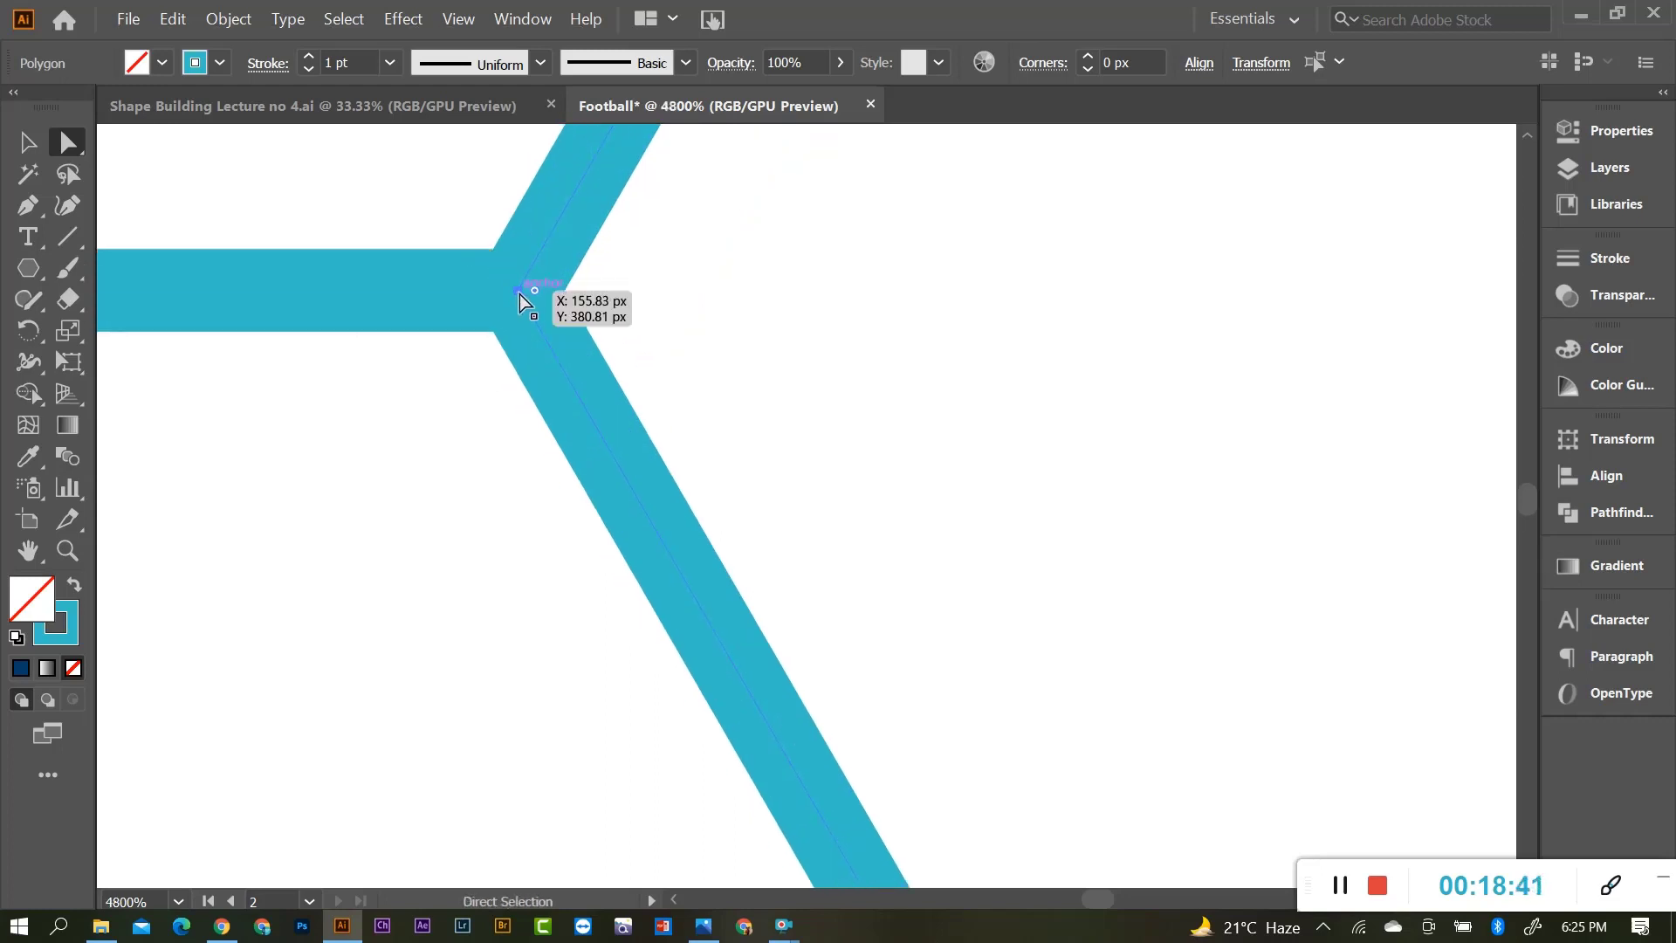
pyautogui.moveTo(510, 299)
pyautogui.mouseDown()
pyautogui.moveTo(626, 332)
pyautogui.moveTo(520, 291)
pyautogui.mouseUp()
pyautogui.scroll(-9, 603, 461)
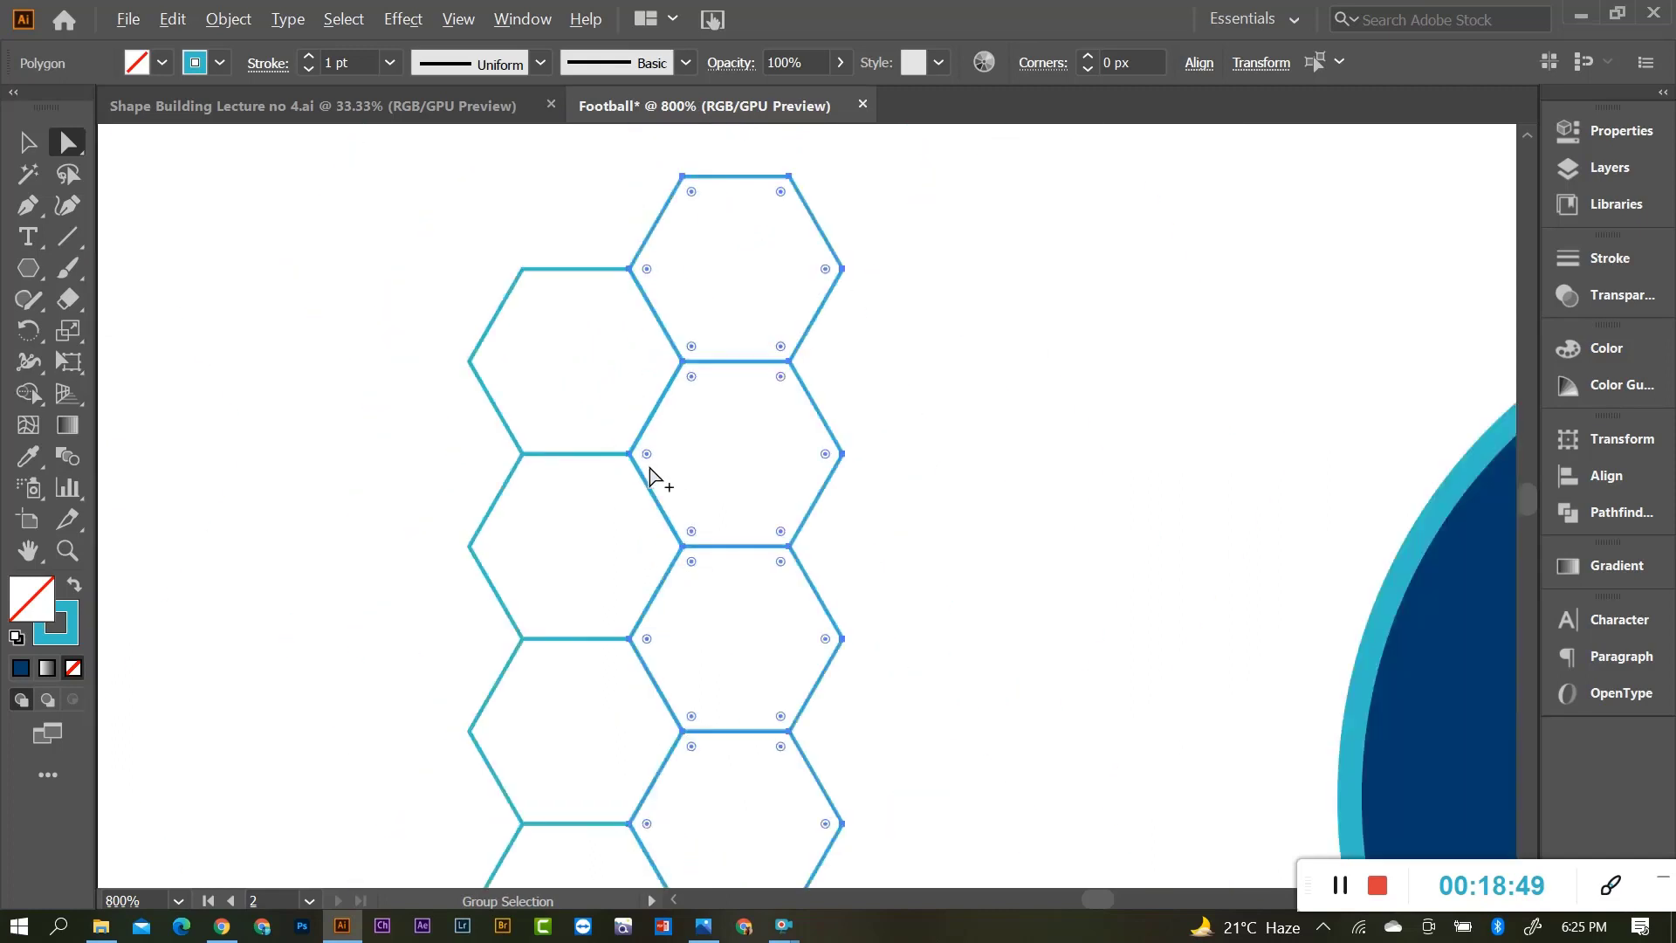
pyautogui.click(986, 424)
pyautogui.scroll(-3, 736, 420)
pyautogui.scroll(-4, 670, 428)
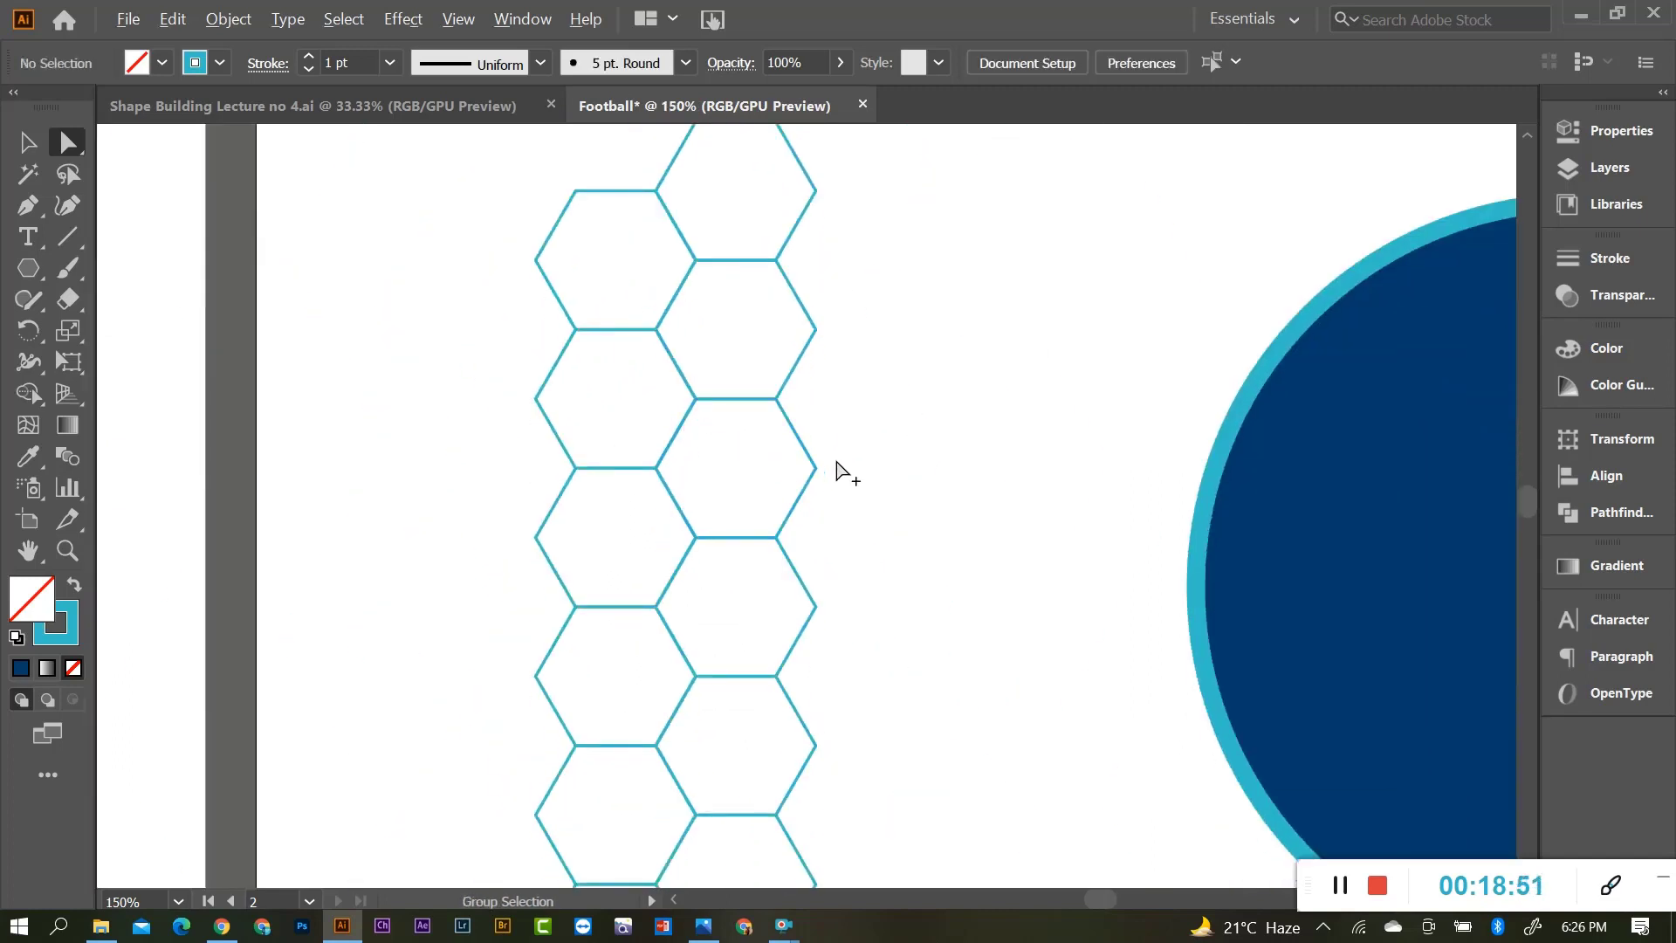
pyautogui.scroll(-1, 836, 471)
# Select both hexagon columns and drag a copy of the strip sideways beside itself.
pyautogui.press('v')
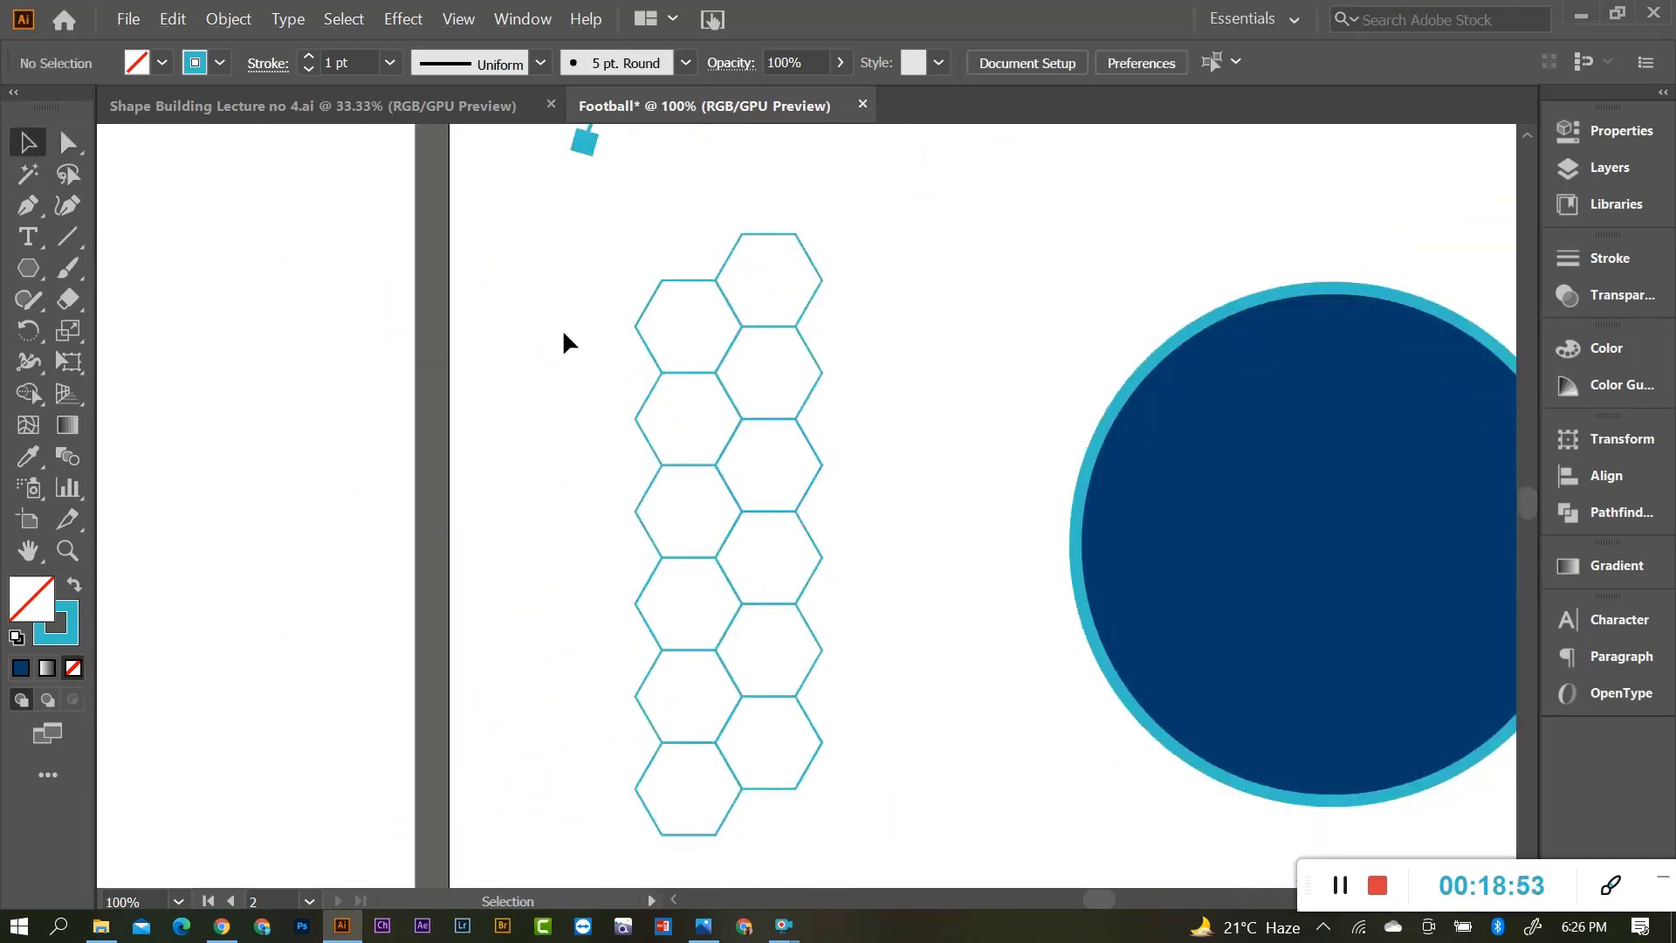
pyautogui.moveTo(579, 259); pyautogui.dragTo(873, 812)
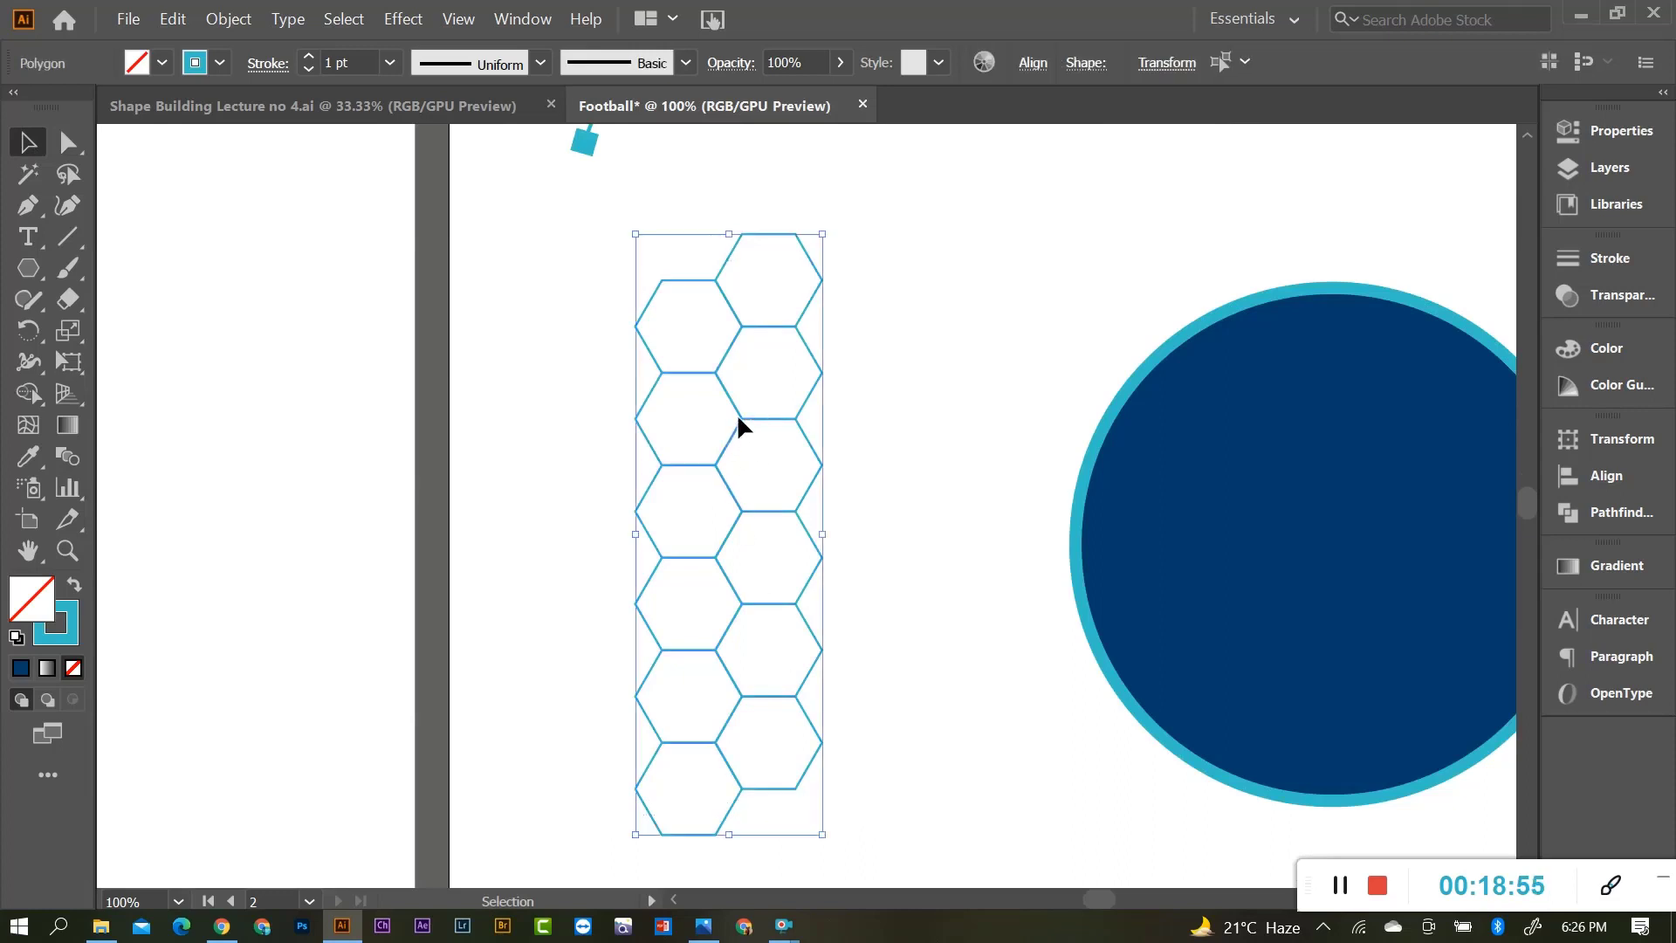
pyautogui.moveTo(738, 419); pyautogui.dragTo(585, 423)
pyautogui.scroll(10, 646, 450)
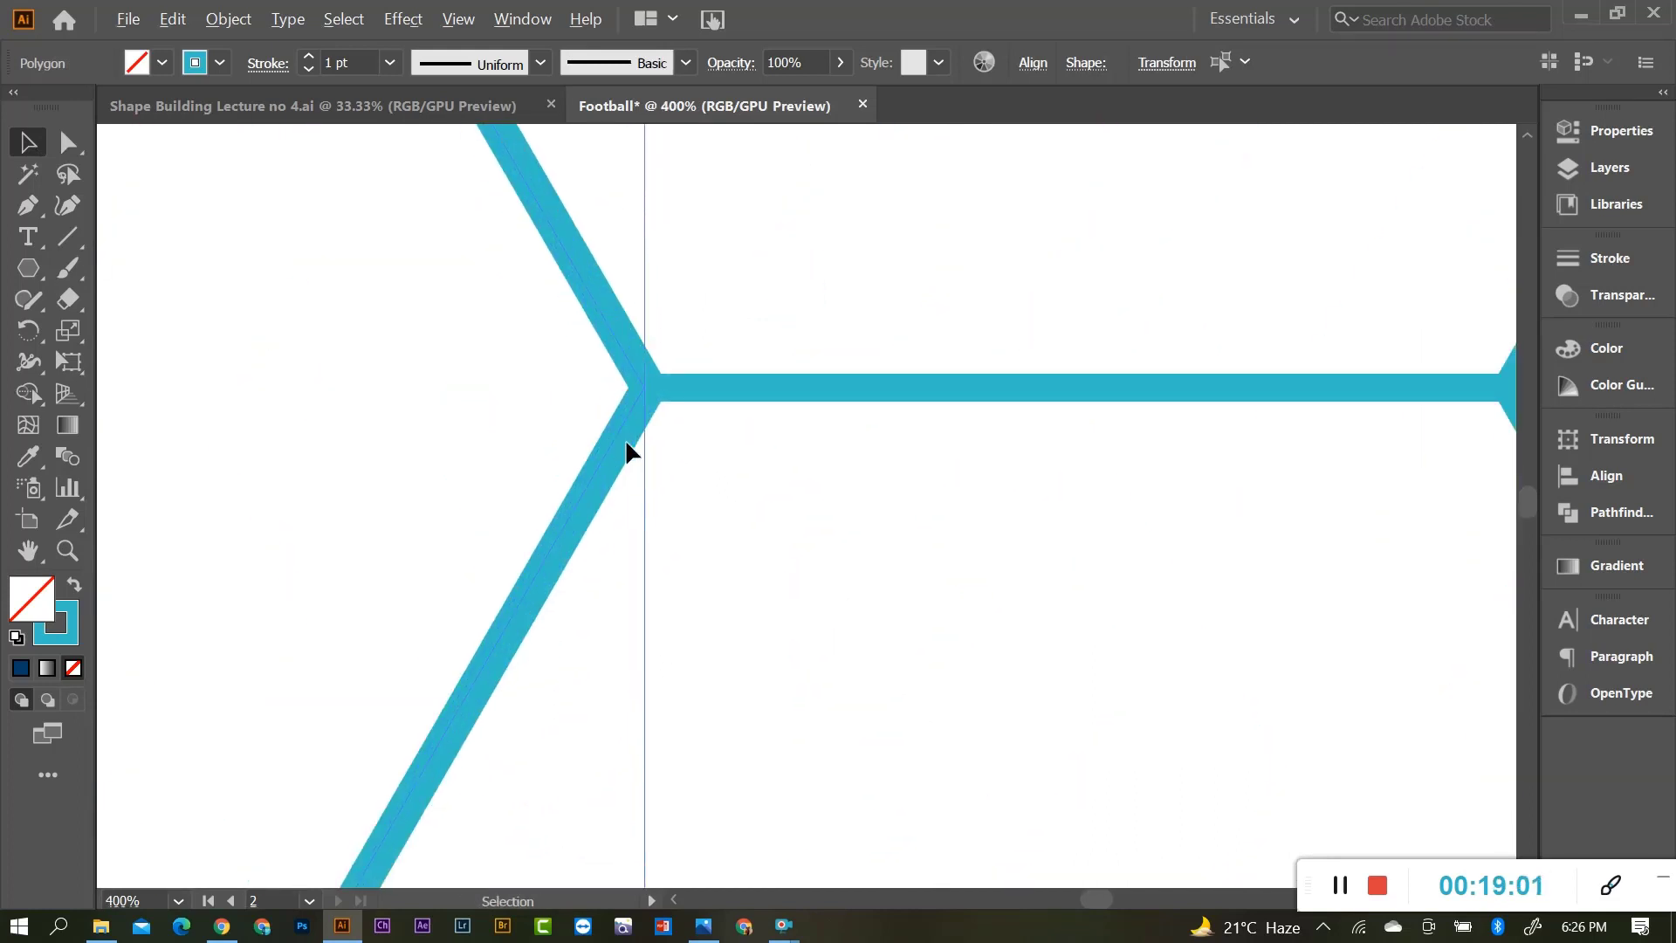
# With Direct Selection, snap the copied strip's vertex onto the neighbouring corner.
pyautogui.click(68, 143)
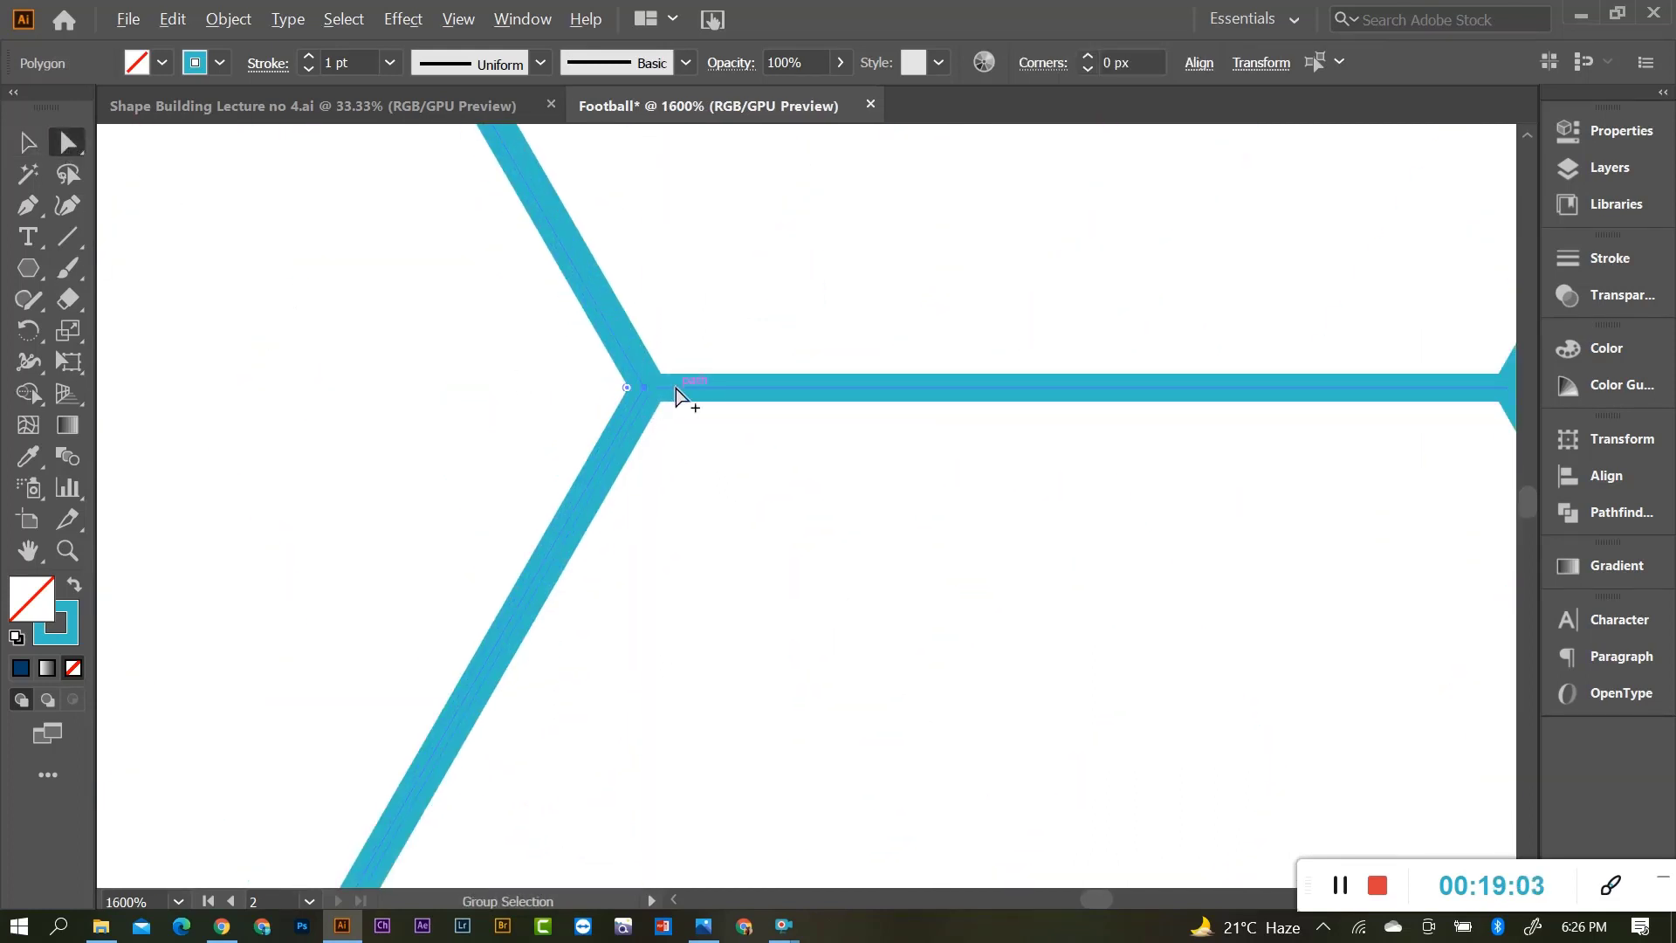
pyautogui.scroll(4, 681, 388)
pyautogui.moveTo(604, 426)
pyautogui.mouseDown()
pyautogui.moveTo(656, 423)
pyautogui.moveTo(625, 428)
pyautogui.mouseUp()
pyautogui.scroll(-12, 741, 541)
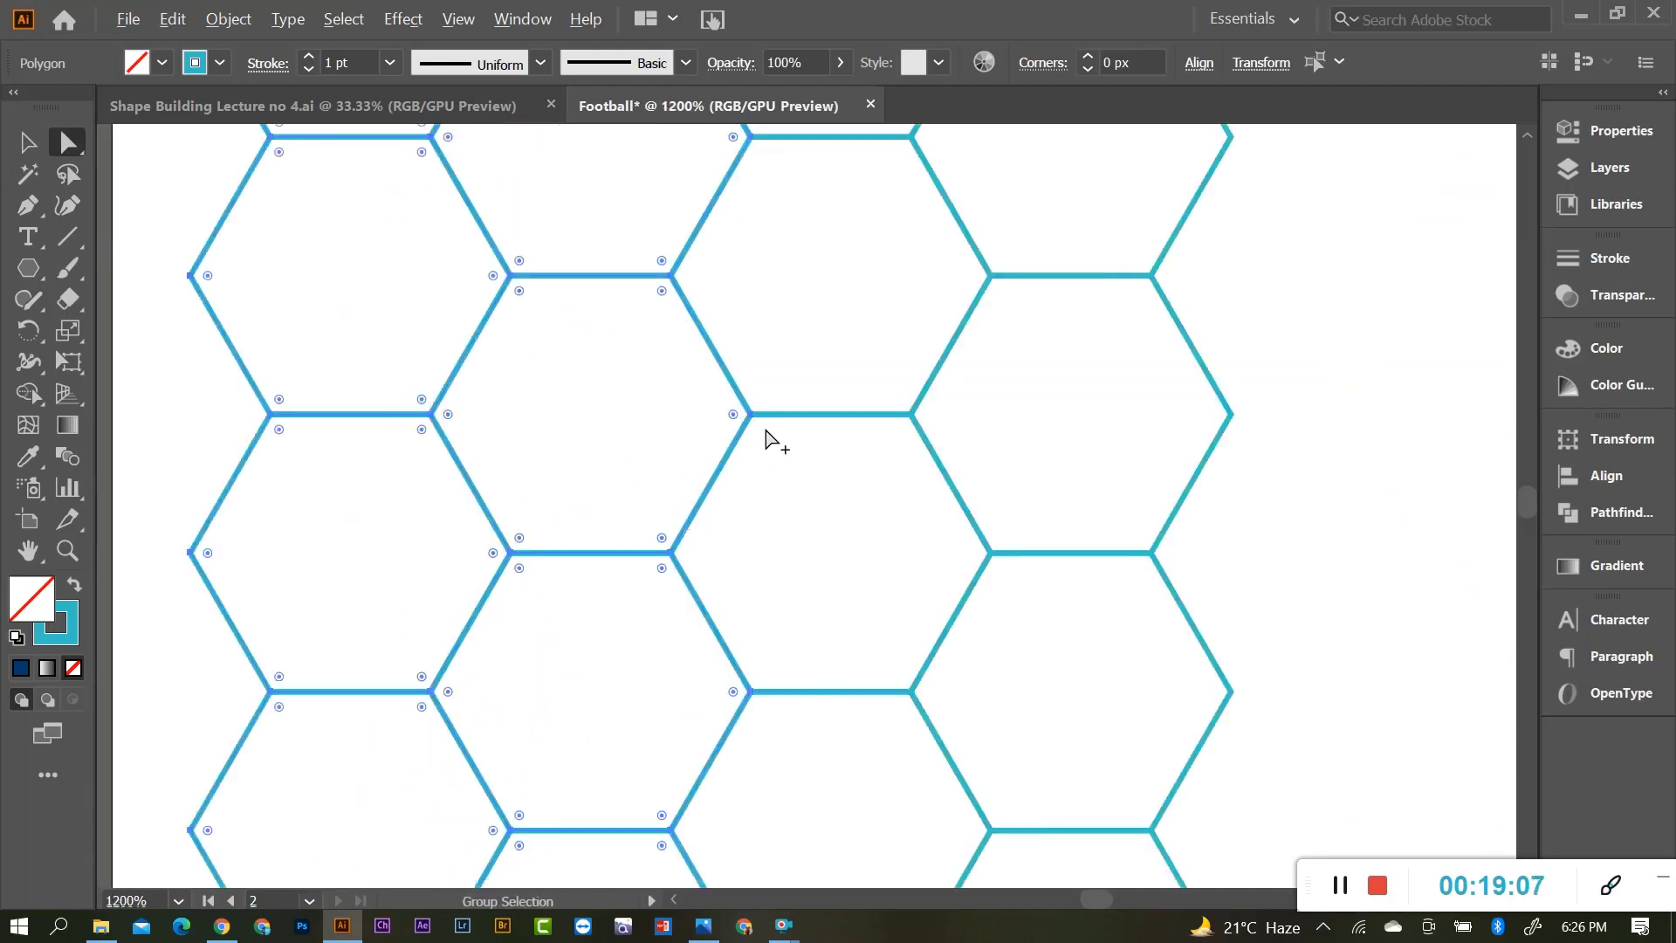
pyautogui.scroll(-1, 729, 408)
pyautogui.click(27, 142)
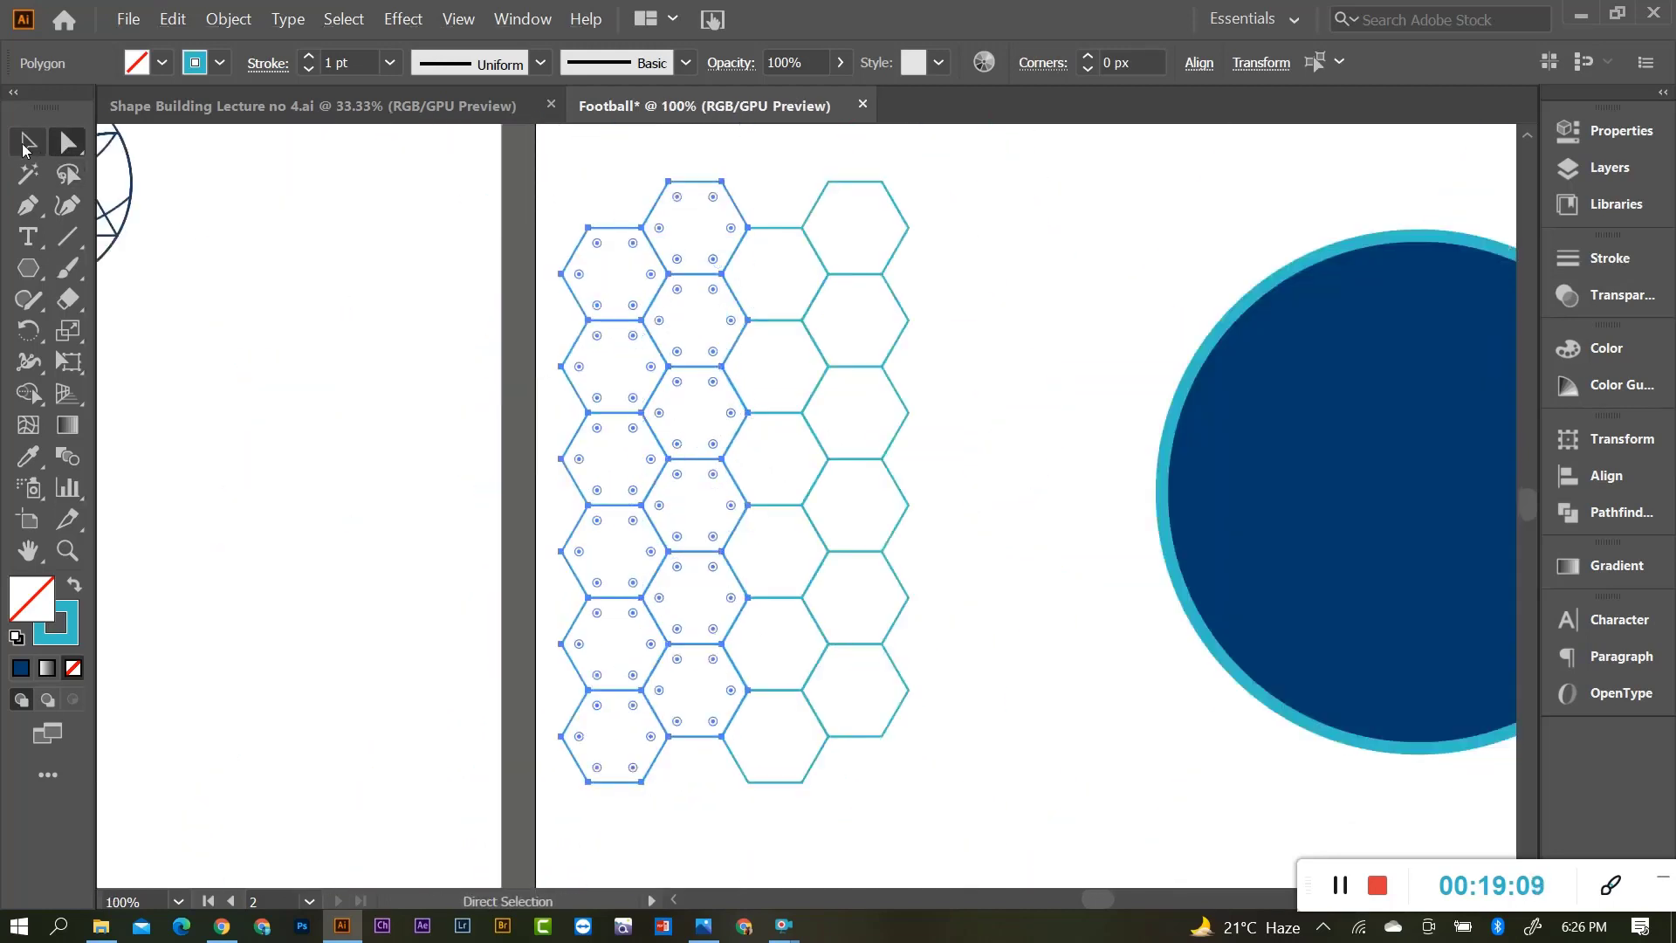
pyautogui.click(483, 349)
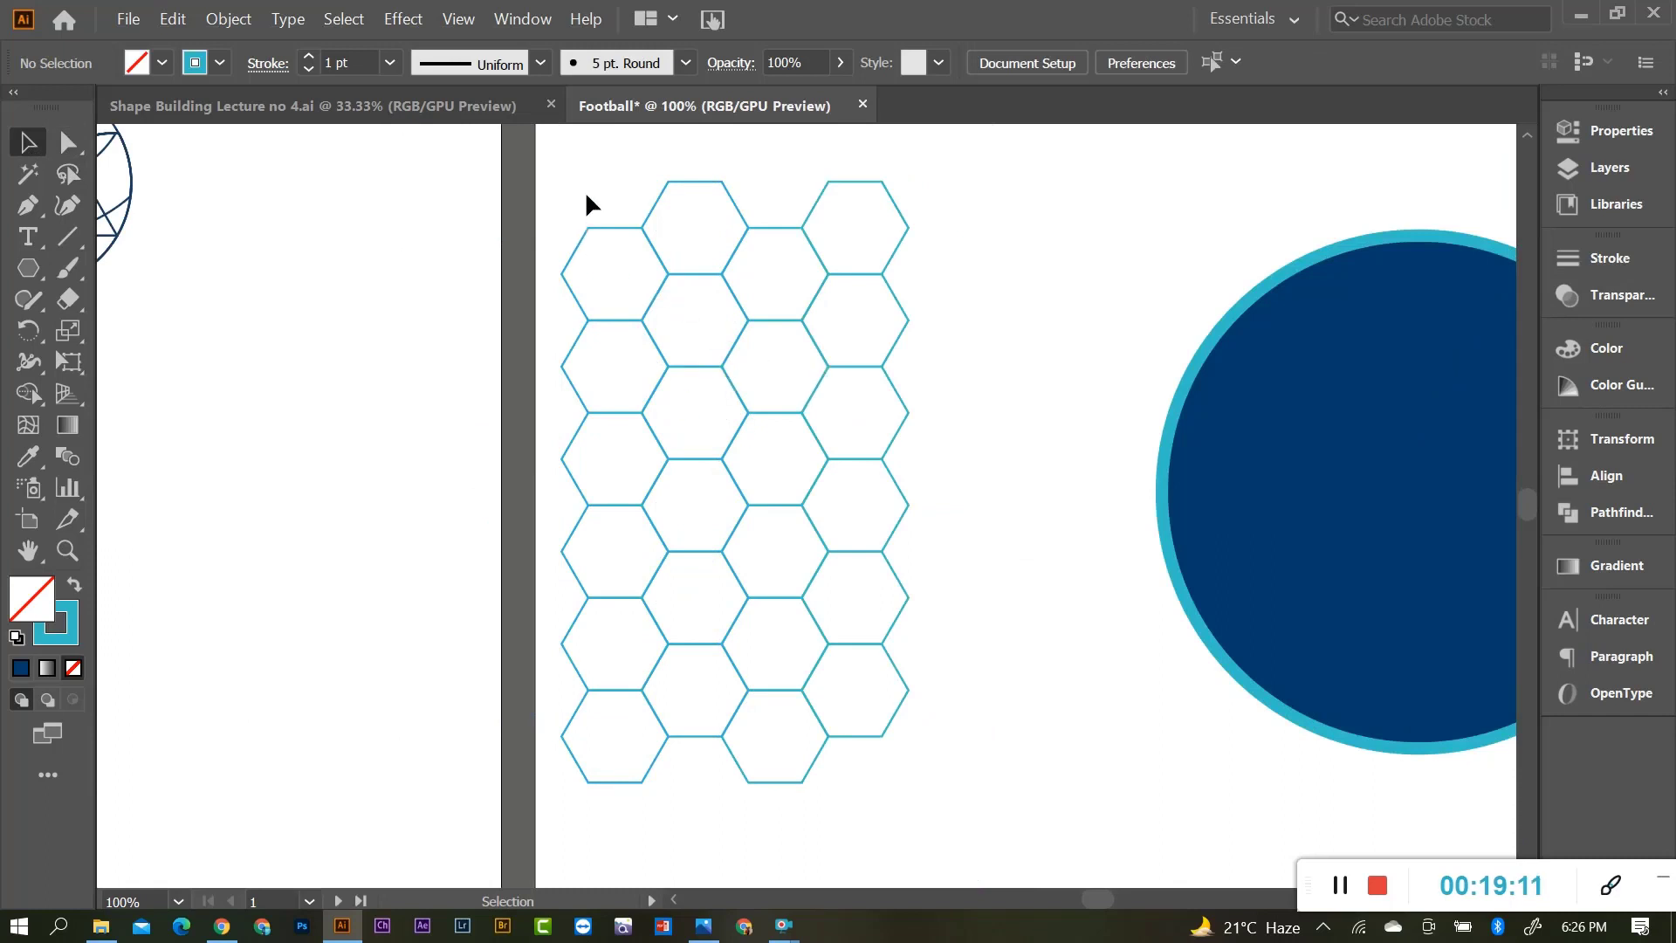
# Copy the left two hexagon columns further to the right.
pyautogui.moveTo(581, 185); pyautogui.dragTo(712, 751)
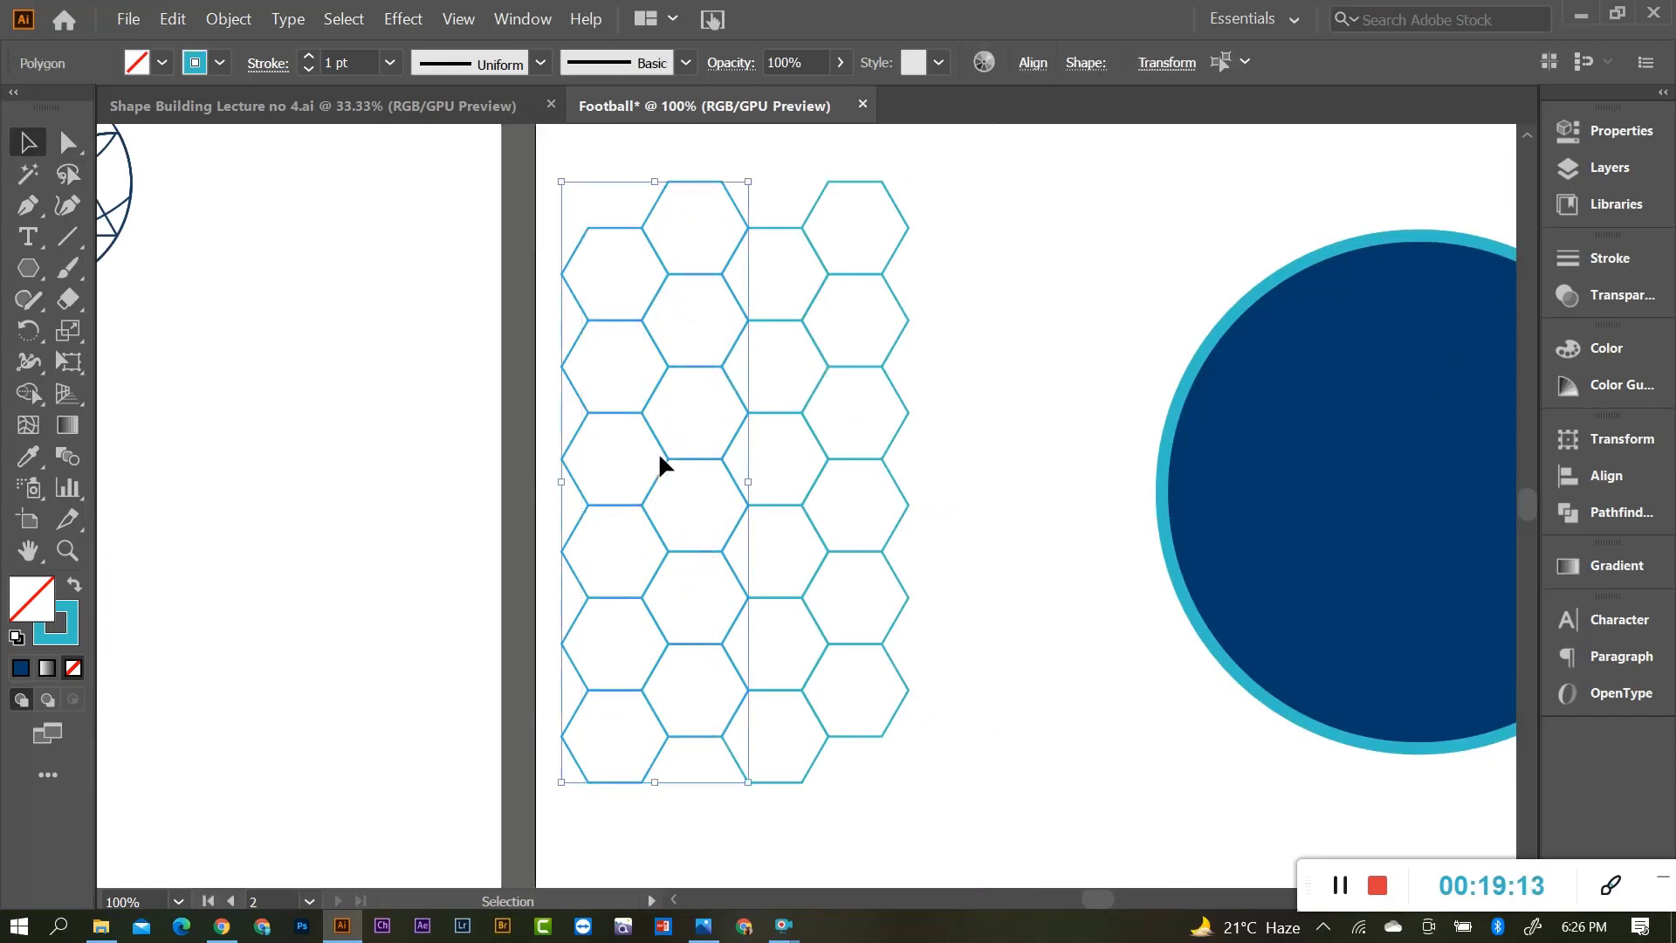
pyautogui.moveTo(665, 448); pyautogui.dragTo(992, 480)
pyautogui.scroll(8, 894, 454)
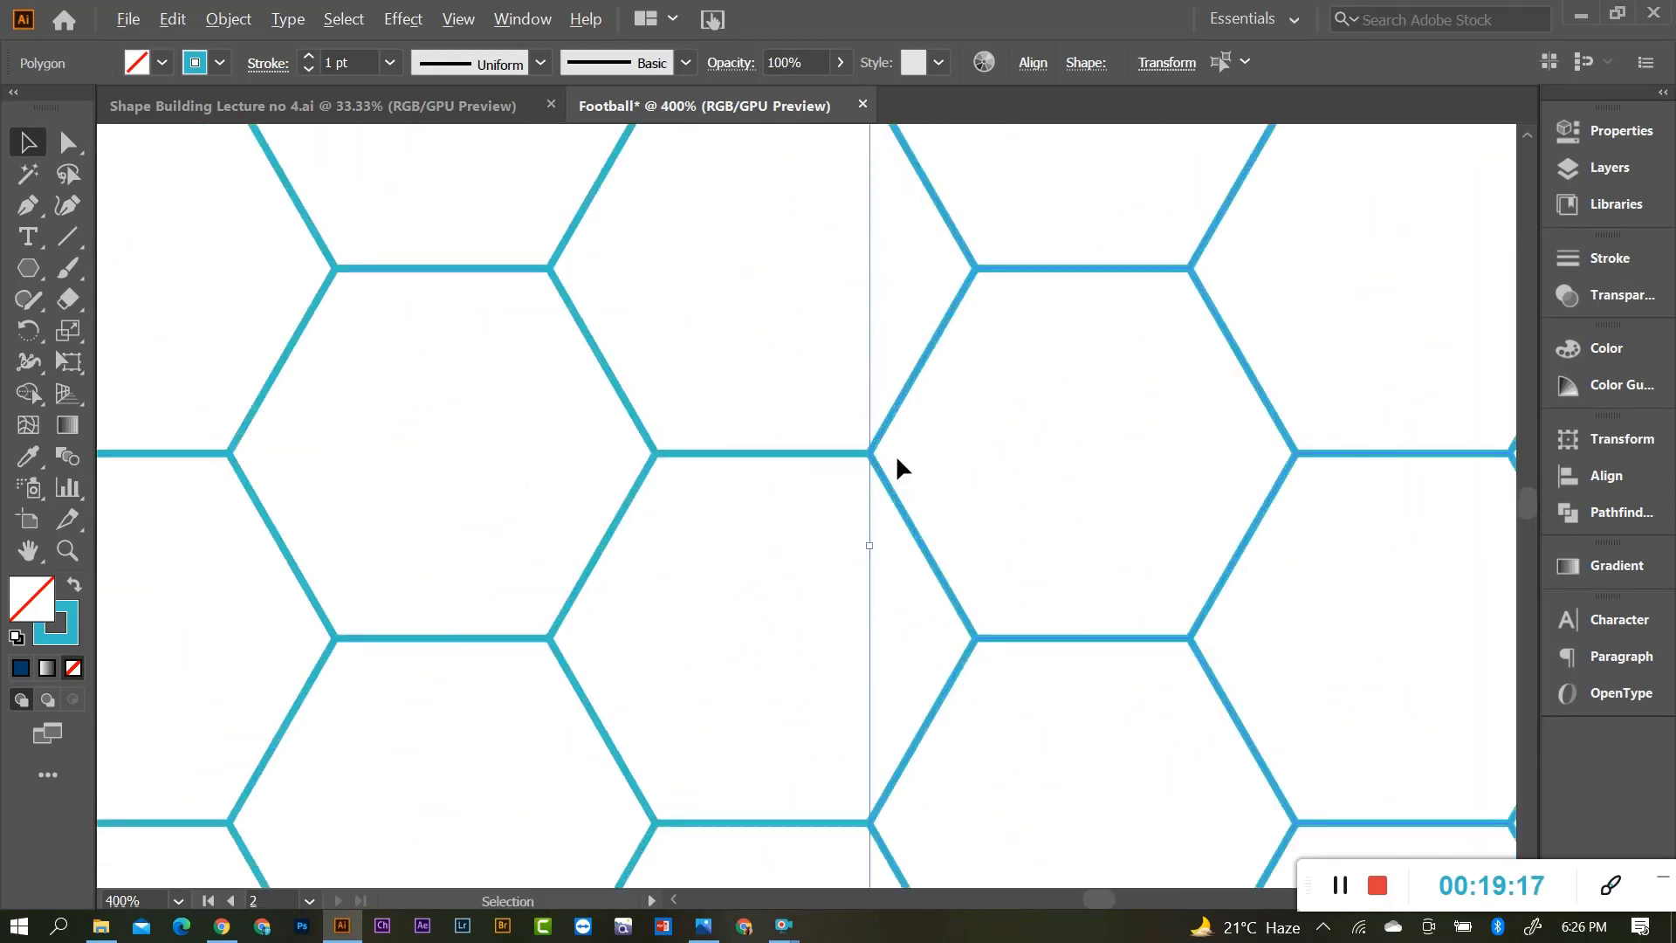
pyautogui.click(842, 442)
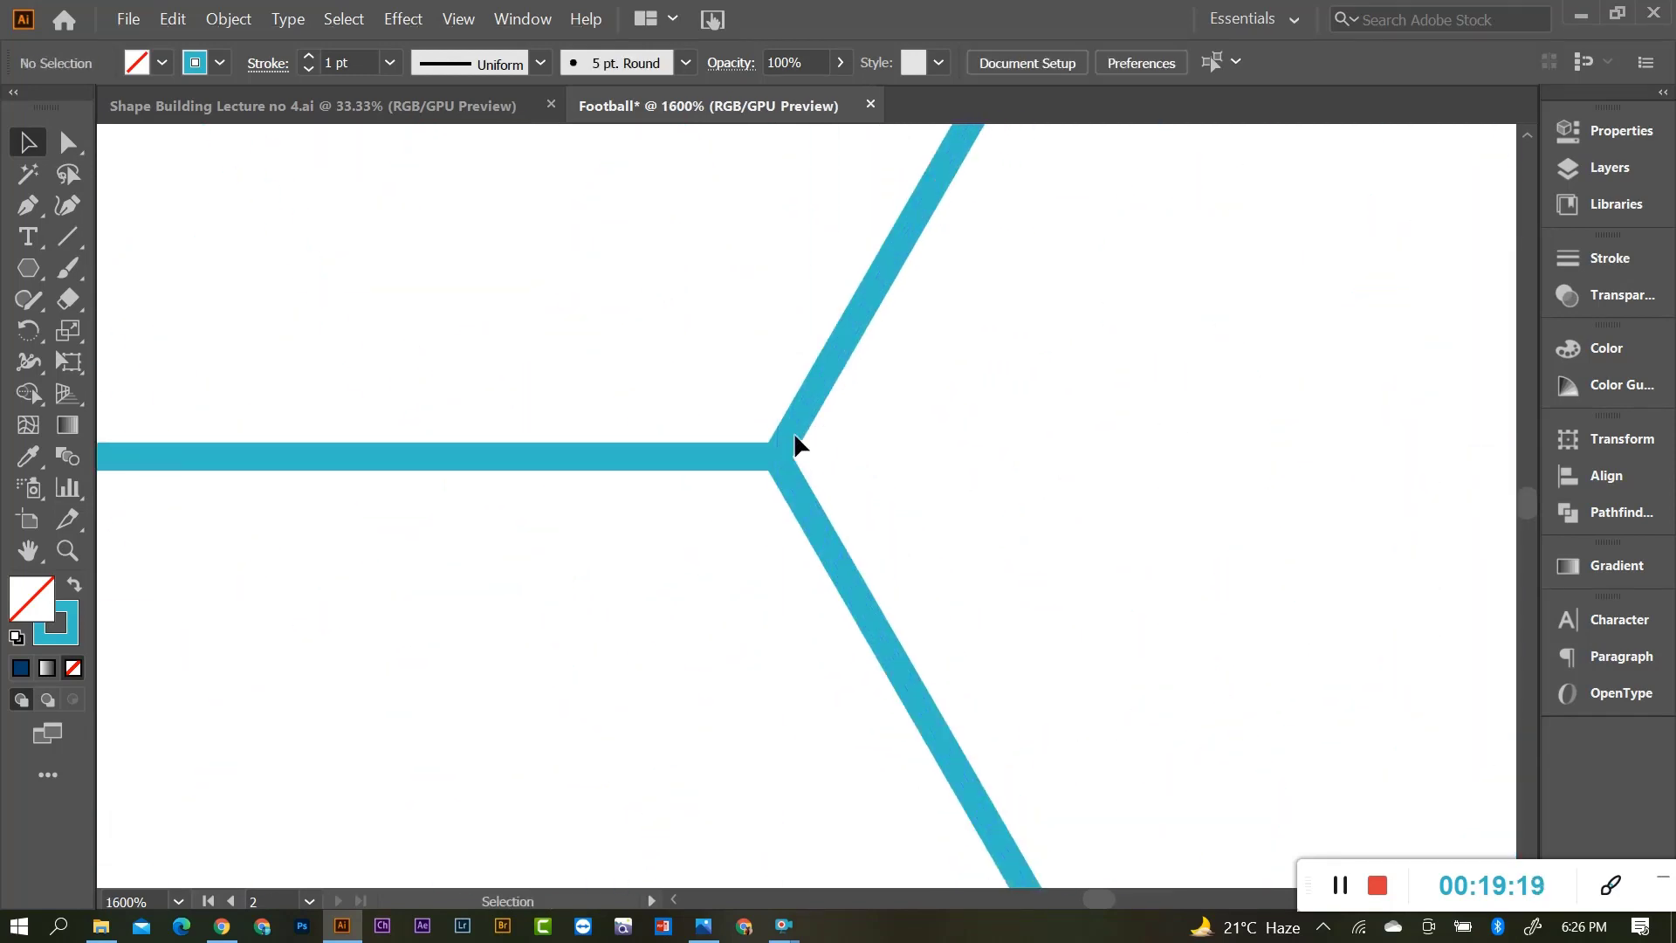
pyautogui.scroll(-9, 795, 445)
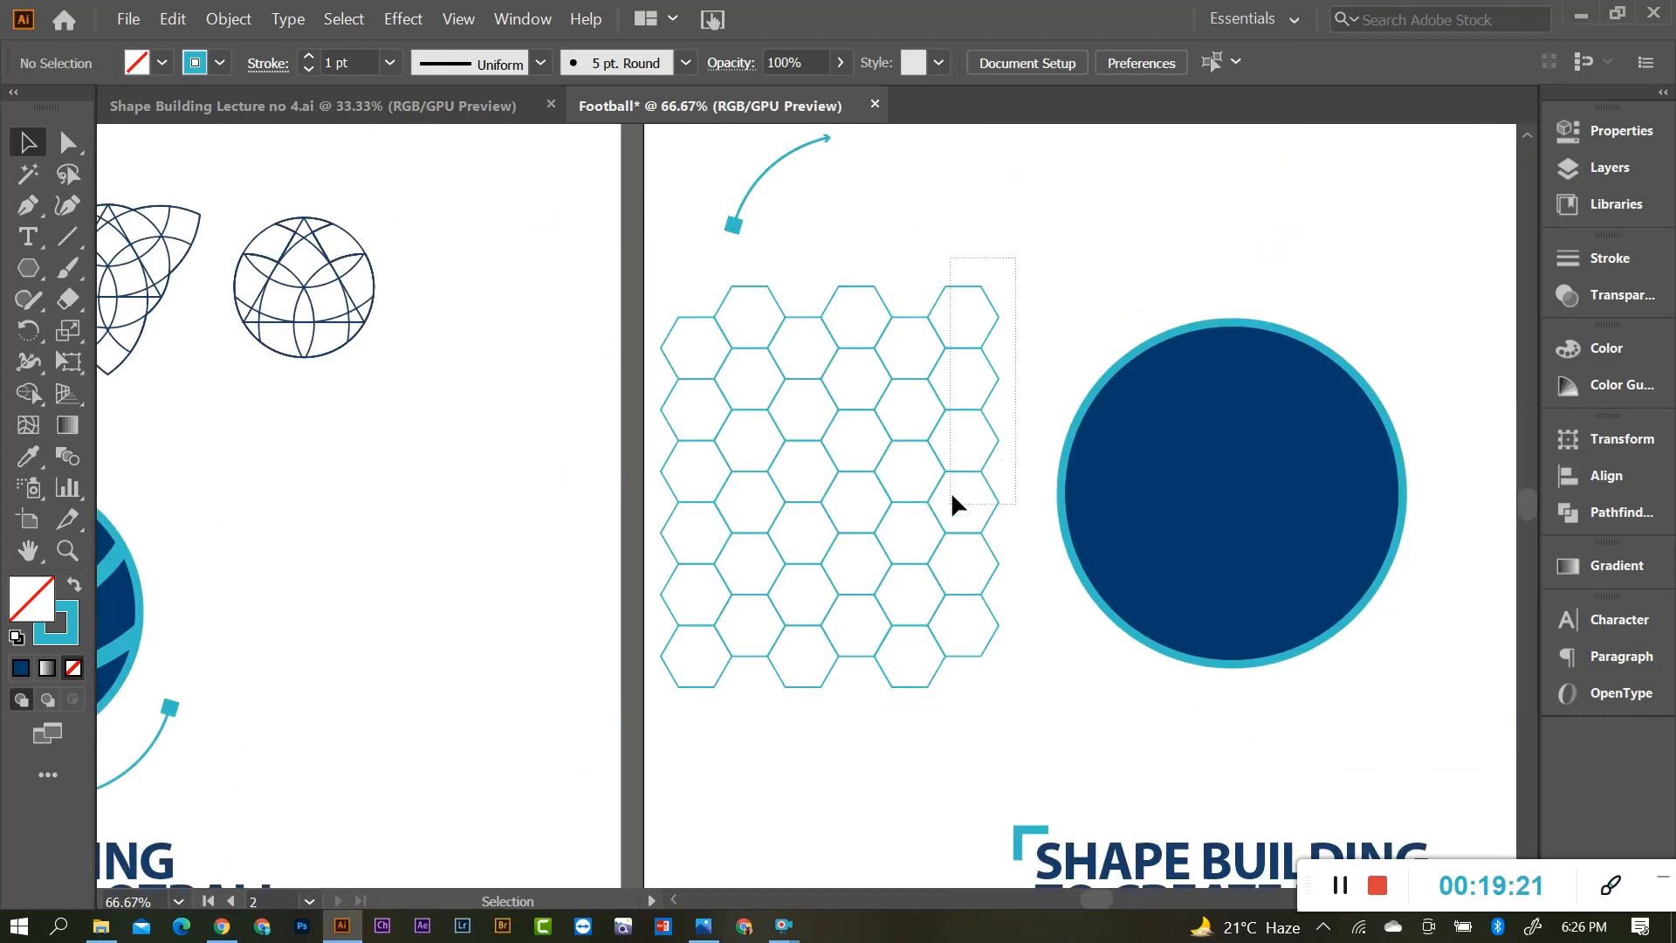
# With Direct Selection, snap the new columns' vertex flush against the neighbouring hexagon.
pyautogui.moveTo(951, 496); pyautogui.dragTo(870, 695)
pyautogui.scroll(7, 876, 419)
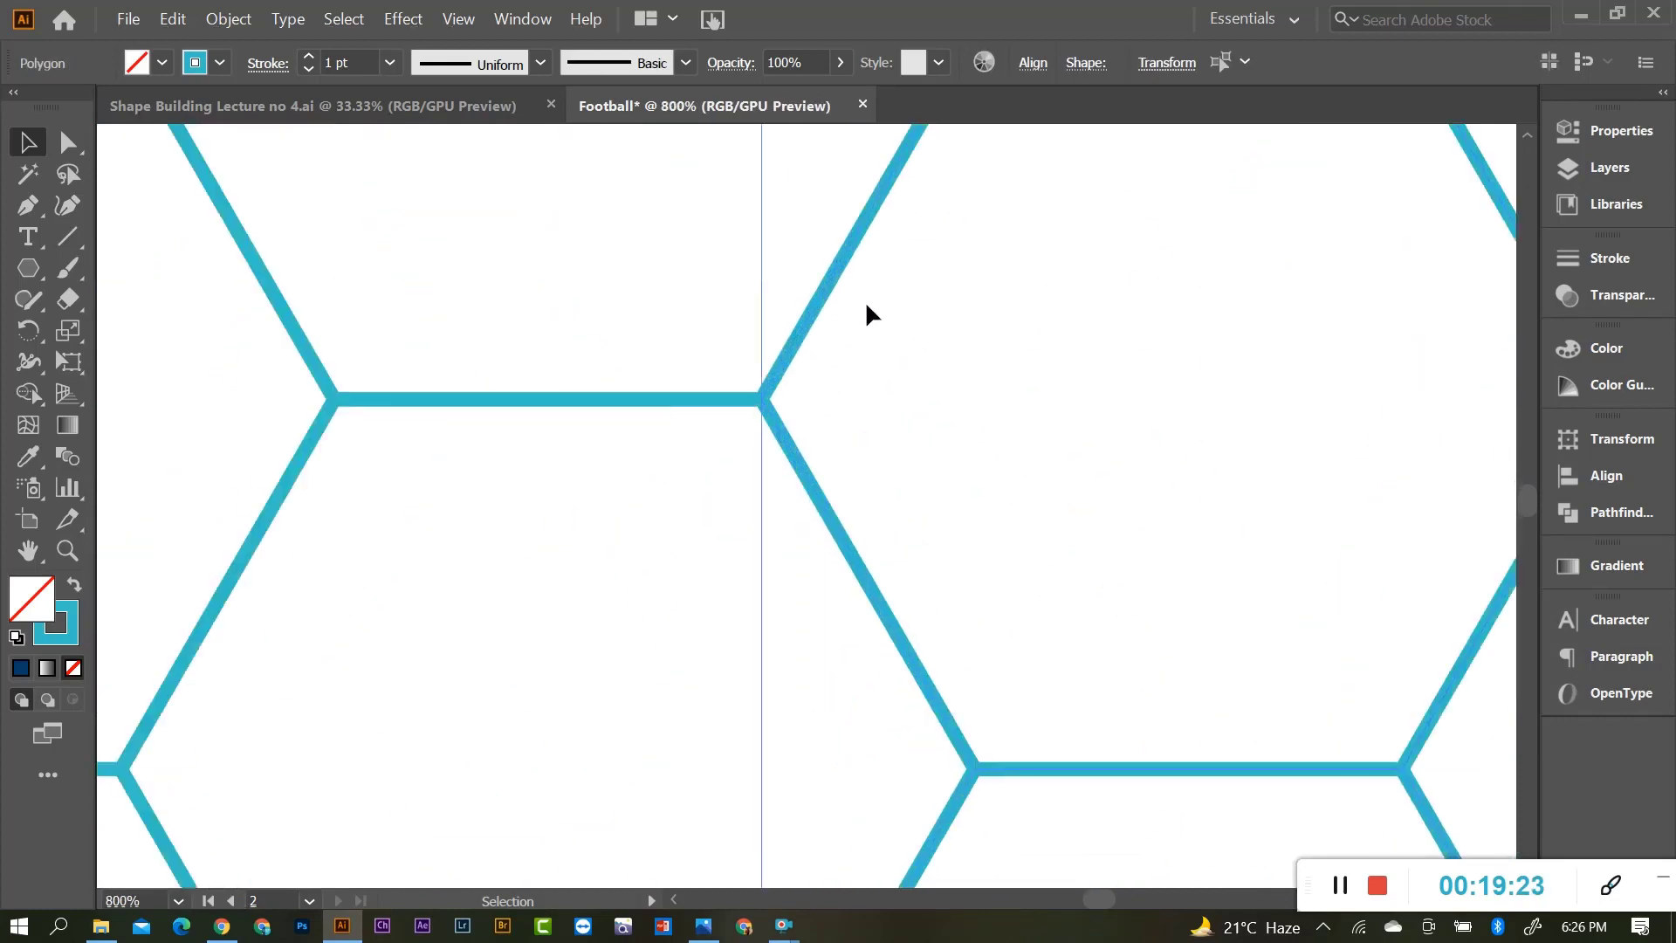
pyautogui.press('a')
pyautogui.scroll(2, 768, 476)
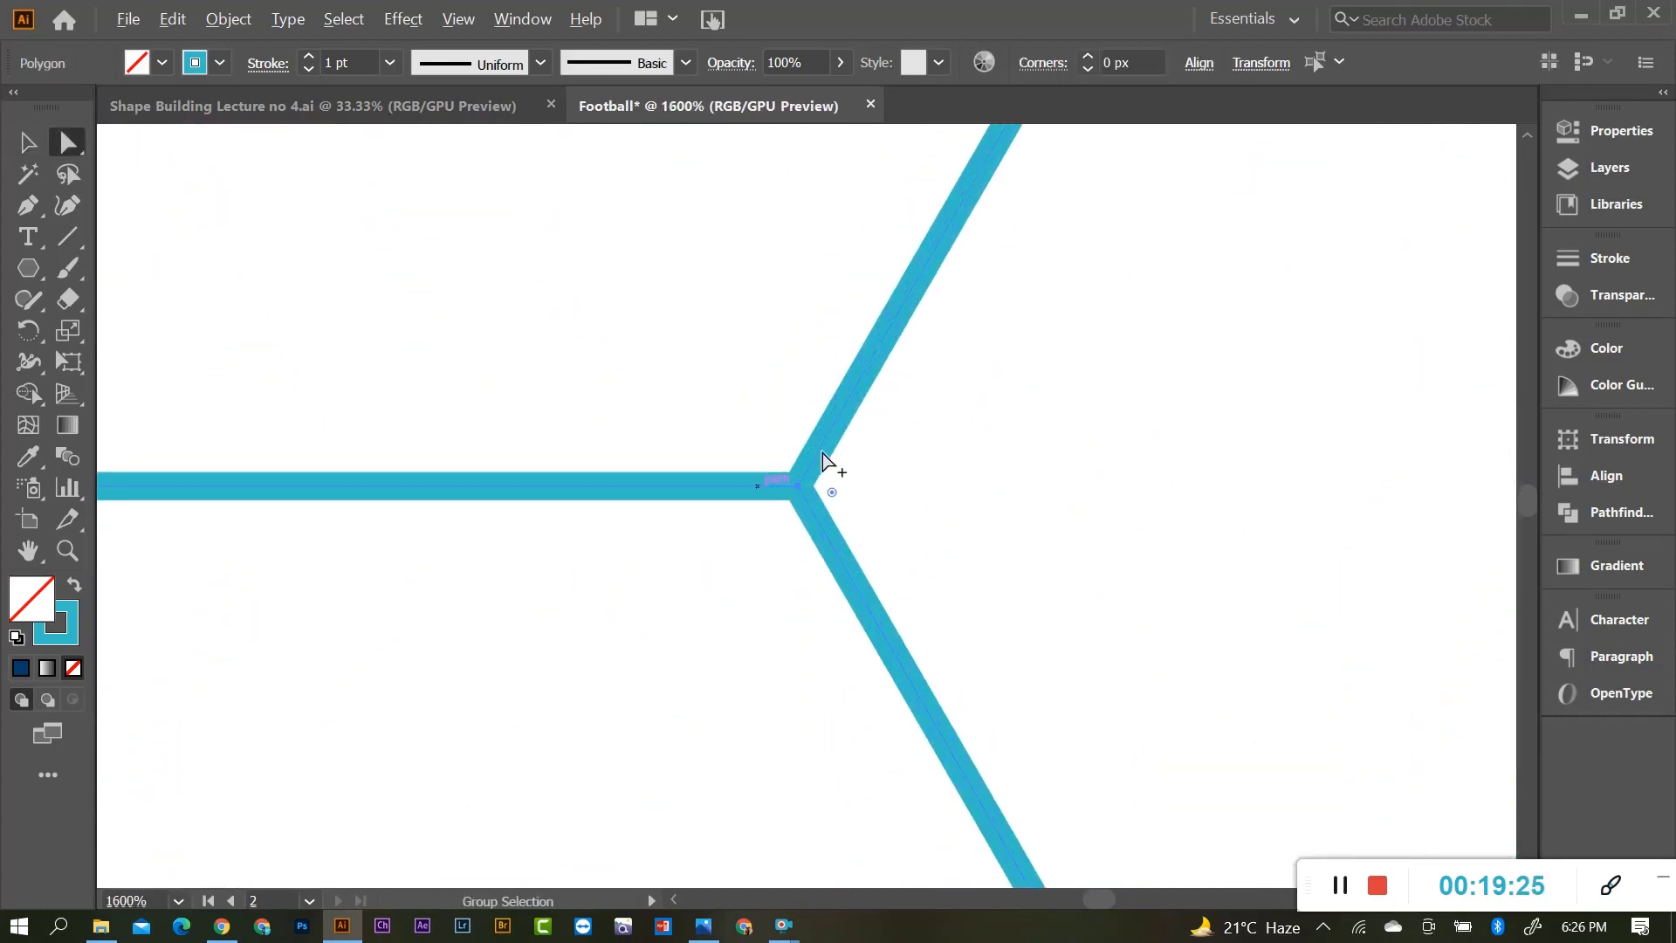
pyautogui.moveTo(800, 492)
pyautogui.mouseDown()
pyautogui.moveTo(871, 504)
pyautogui.moveTo(784, 505)
pyautogui.moveTo(794, 488)
pyautogui.mouseUp()
pyautogui.scroll(-5, 795, 488)
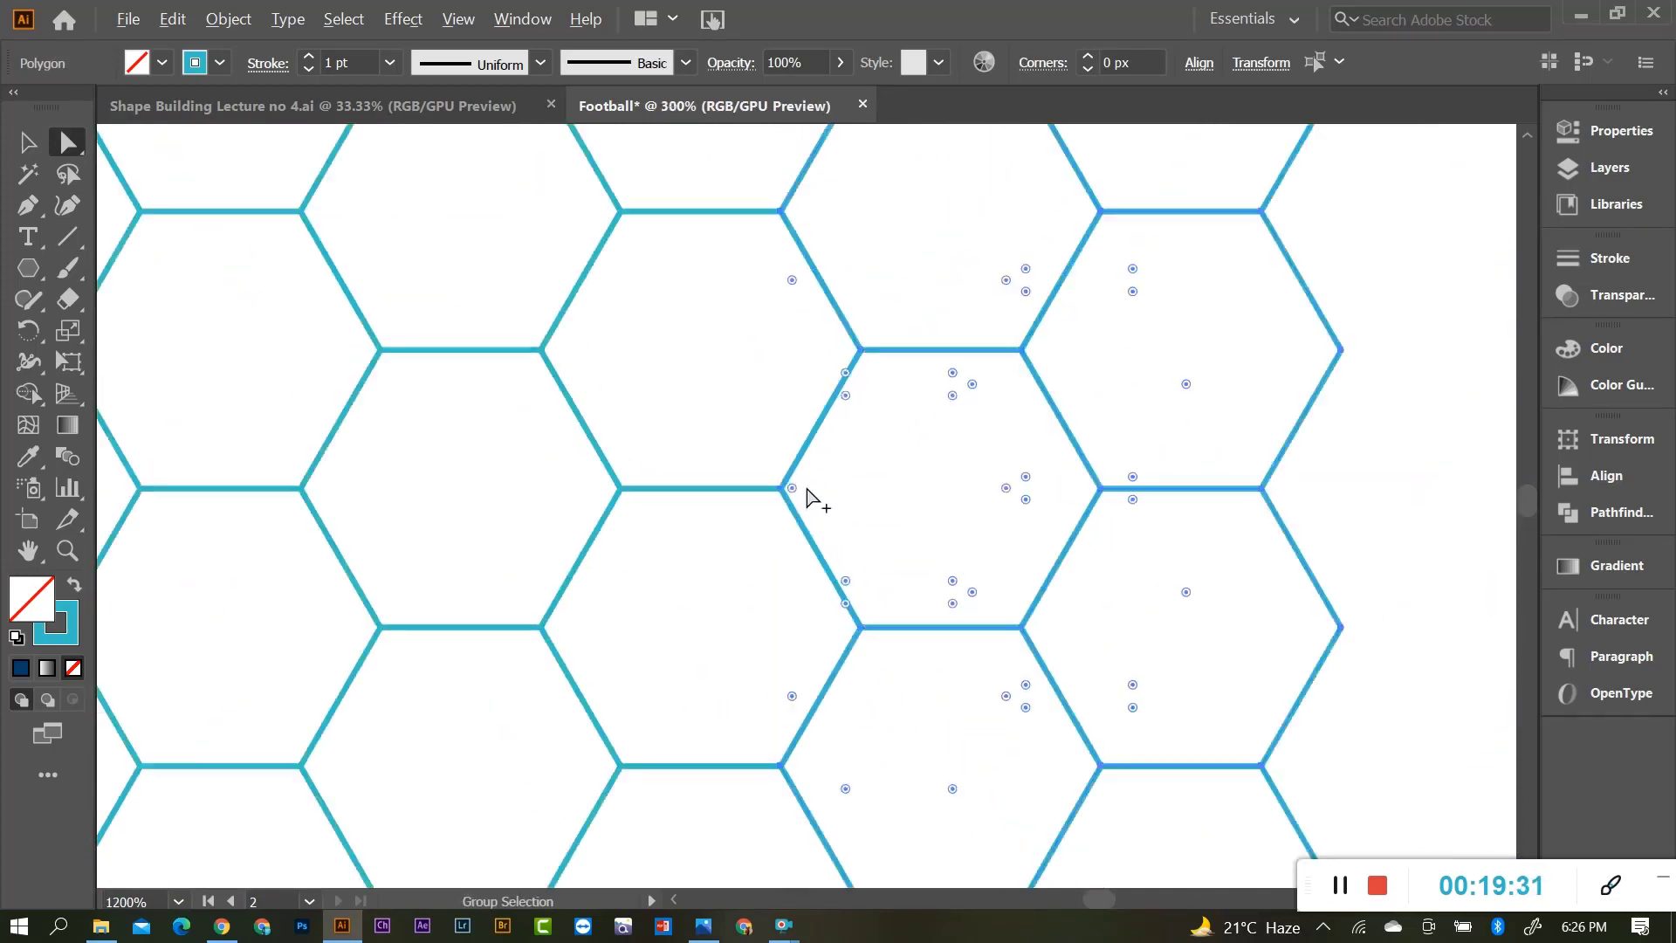
pyautogui.click(860, 342)
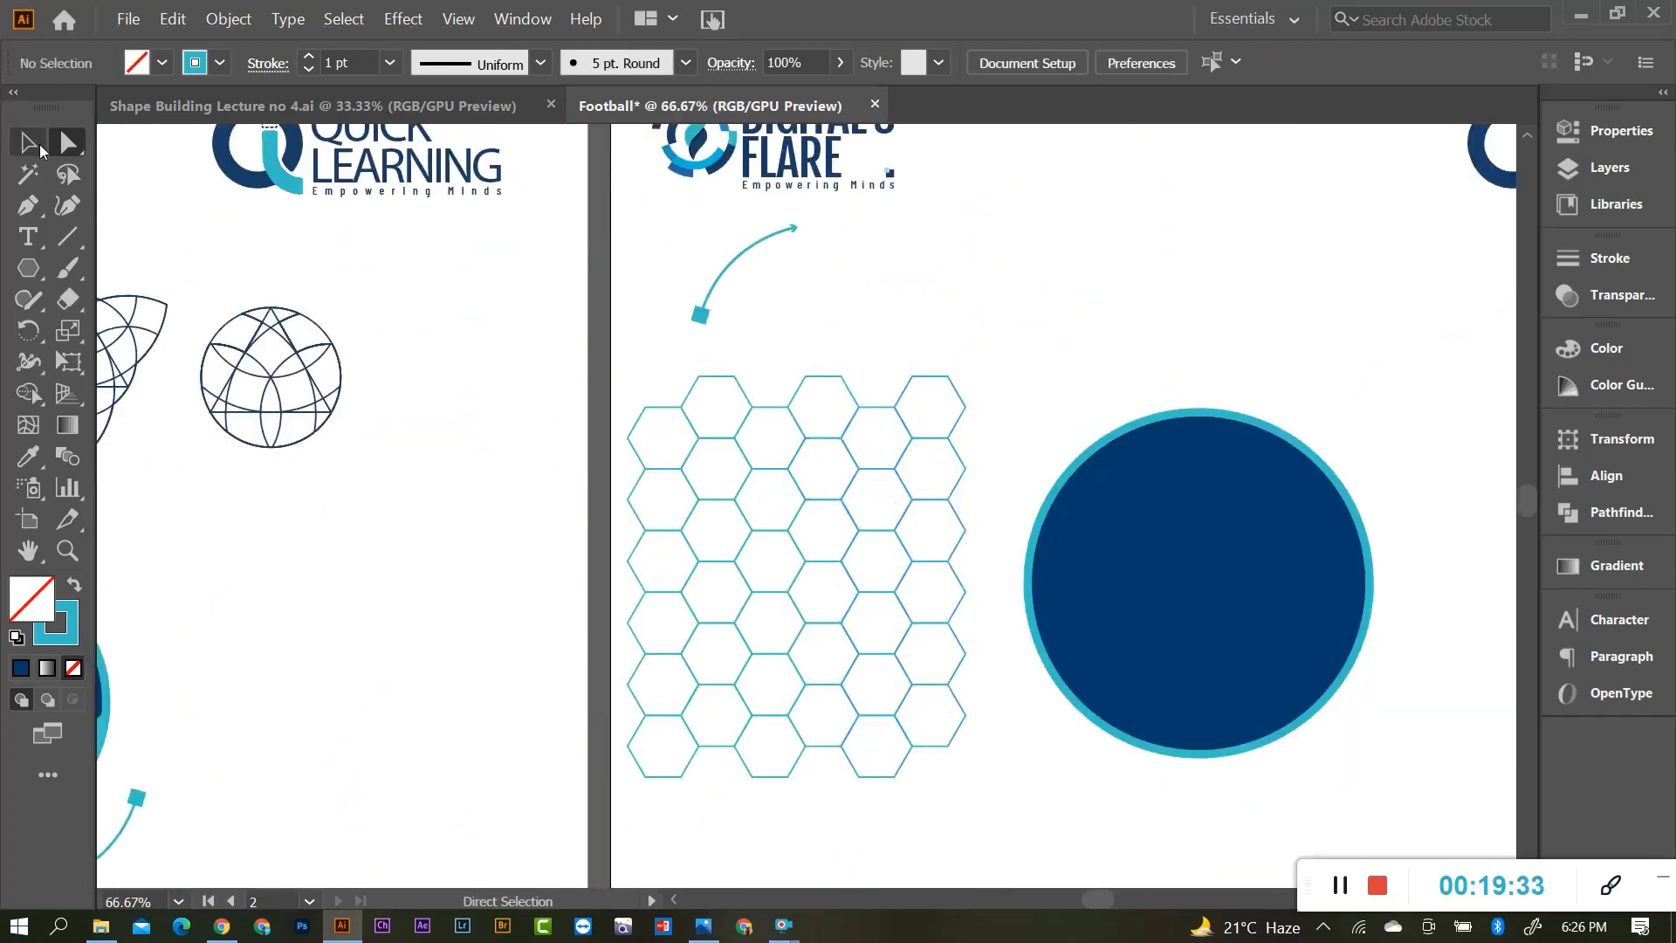
# Select the whole hexagon grid and move it up the artboard.
pyautogui.click(30, 144)
pyautogui.moveTo(661, 403); pyautogui.dragTo(887, 655)
pyautogui.scroll(1, 915, 777)
pyautogui.scroll(2, 787, 630)
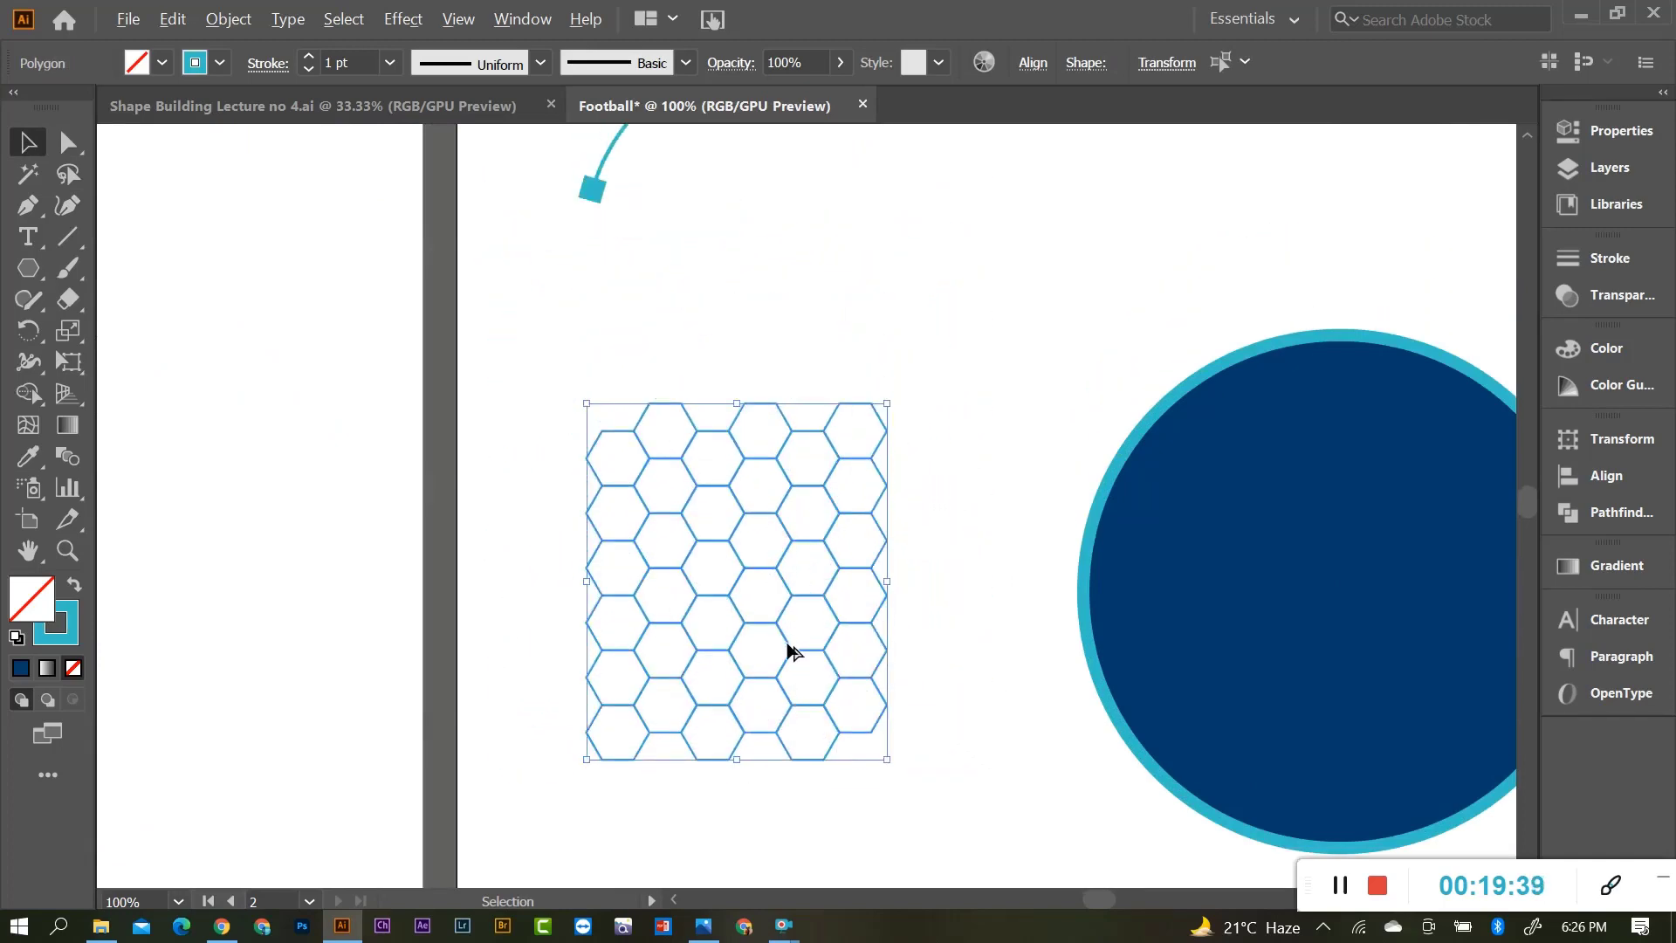
pyautogui.scroll(-2, 793, 650)
pyautogui.moveTo(779, 585); pyautogui.dragTo(838, 408)
# Shrink the grid to about 118 by 140 px and Alt-drag a copy into place.
pyautogui.moveTo(905, 534); pyautogui.dragTo(857, 472)
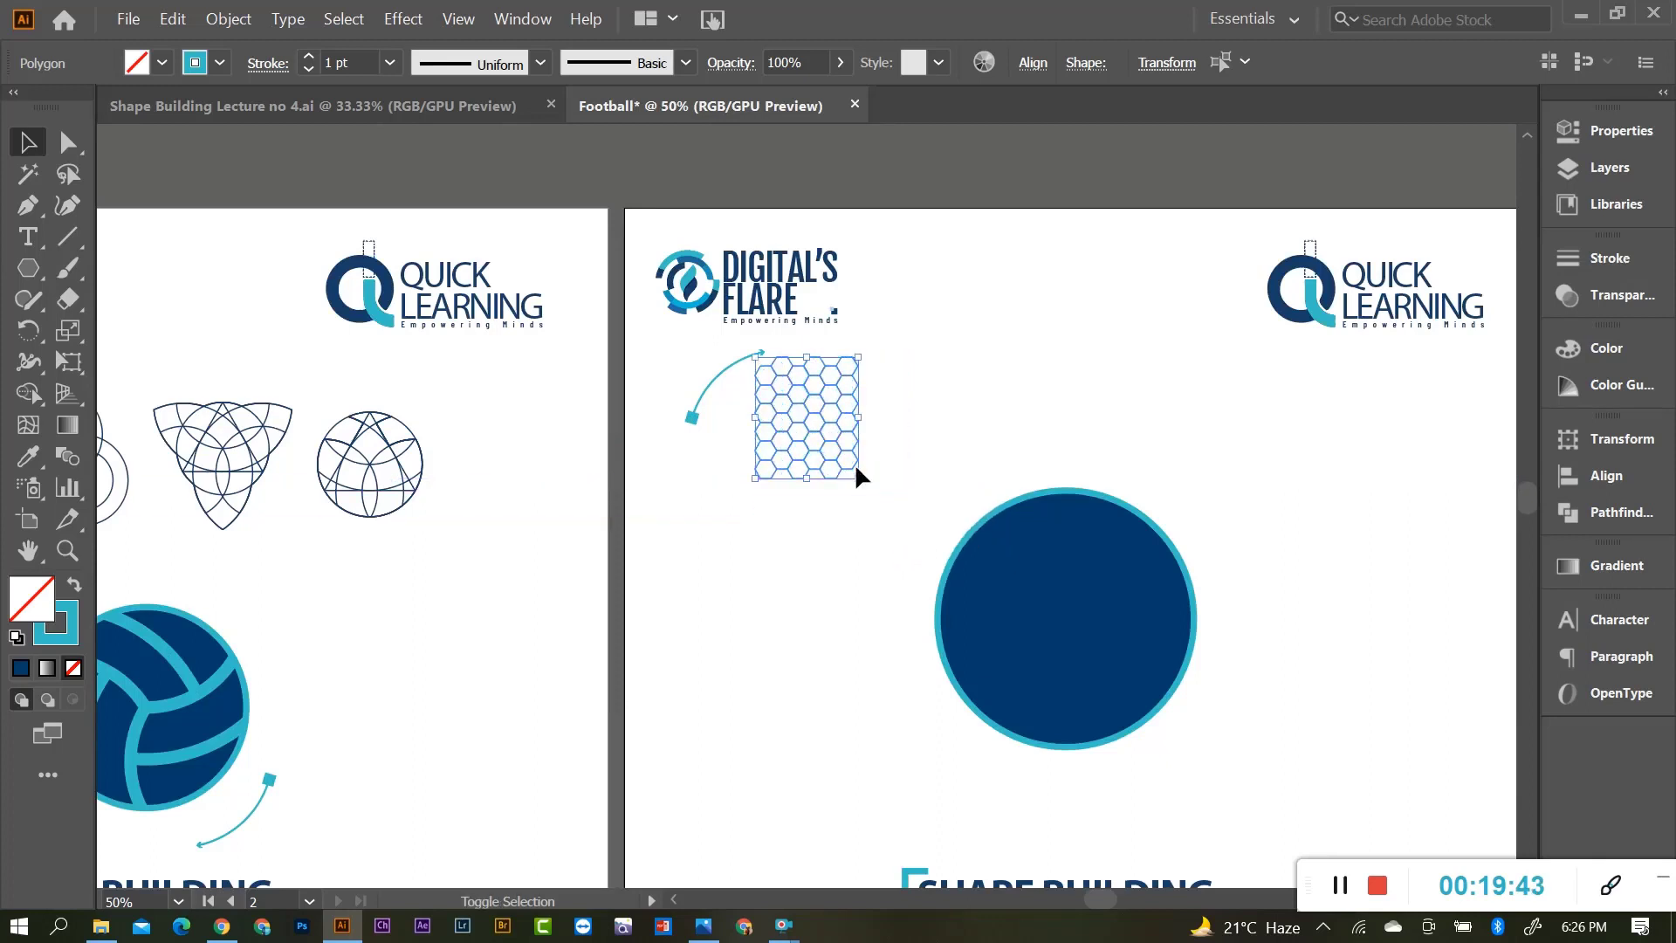
pyautogui.moveTo(806, 416); pyautogui.dragTo(780, 586)
pyautogui.scroll(3, 791, 646)
pyautogui.scroll(1, 695, 546)
pyautogui.scroll(1, 695, 533)
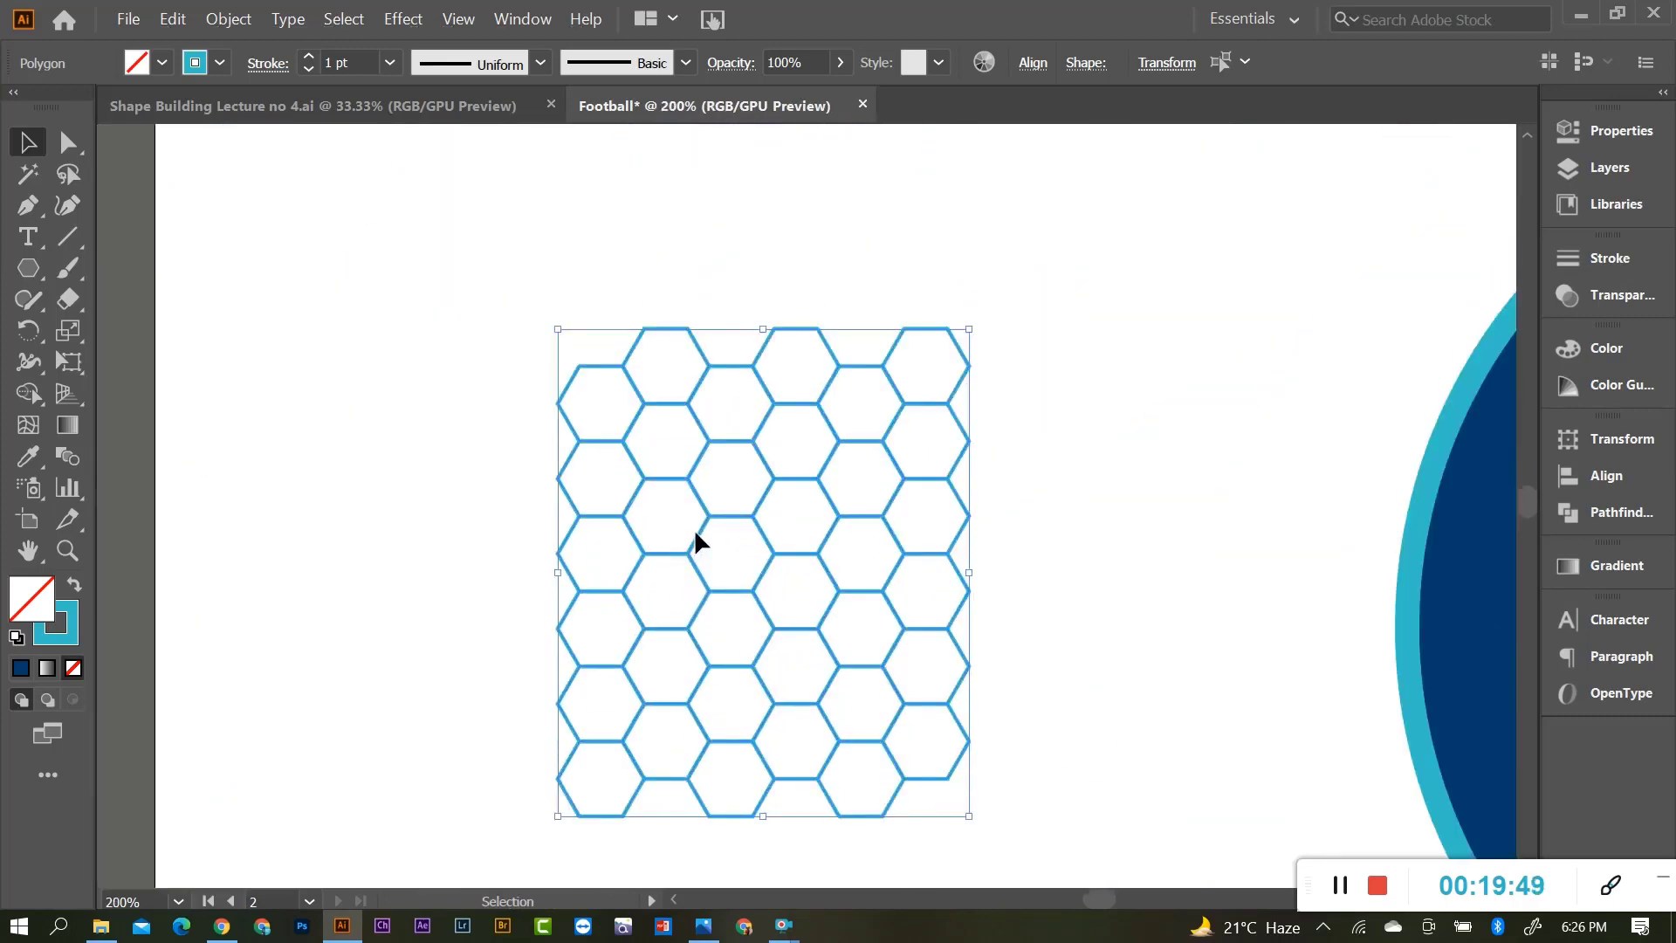
pyautogui.click(768, 475)
# Give three second-row hexagons the circle's dark blue fill and rim with a 2 pt stroke.
pyautogui.click(636, 471)
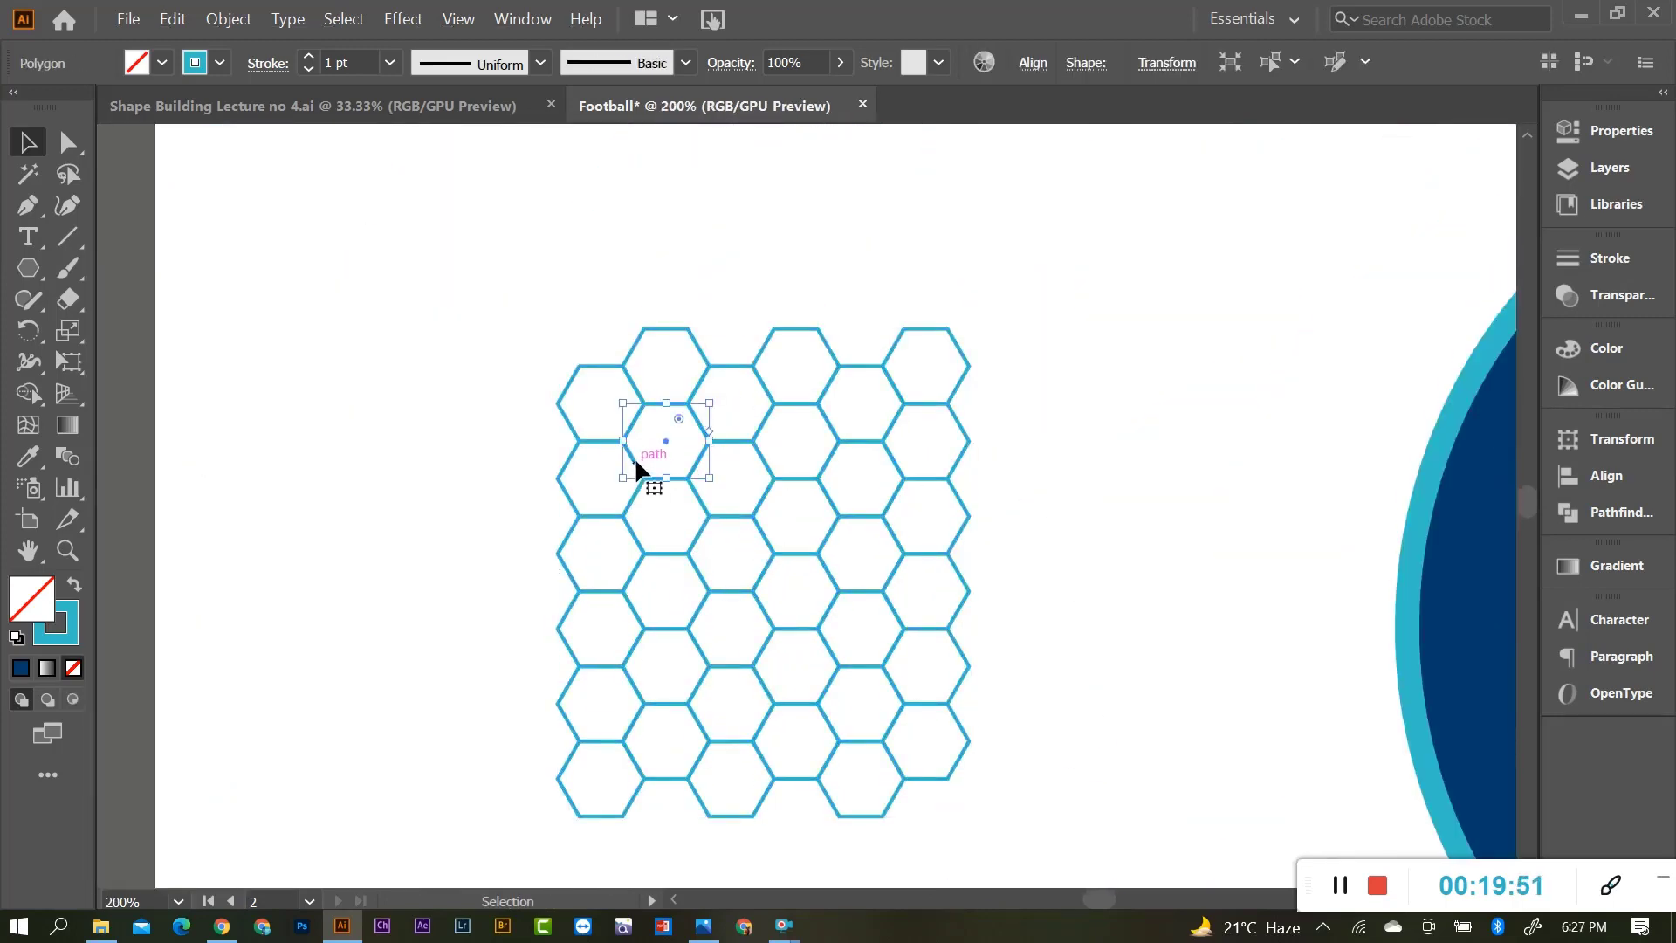
pyautogui.keyDown('shift'); pyautogui.click(756, 445); pyautogui.keyUp('shift')
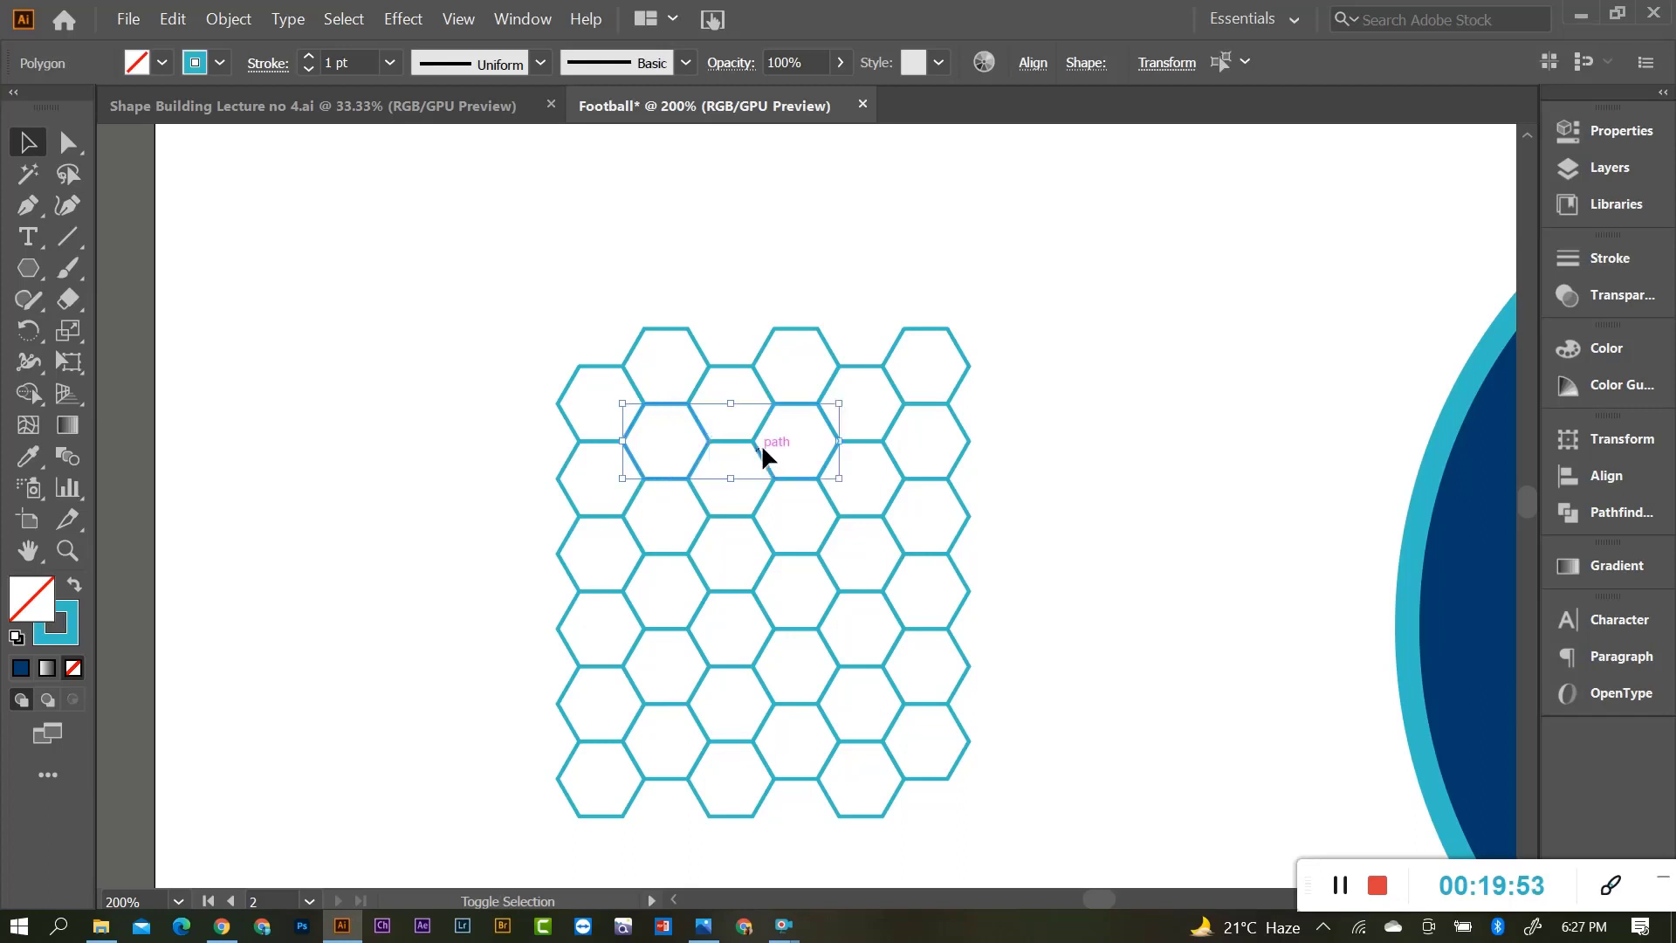
pyautogui.keyDown('shift'); pyautogui.click(885, 441); pyautogui.keyUp('shift')
pyautogui.press('i')
pyautogui.click(1469, 563)
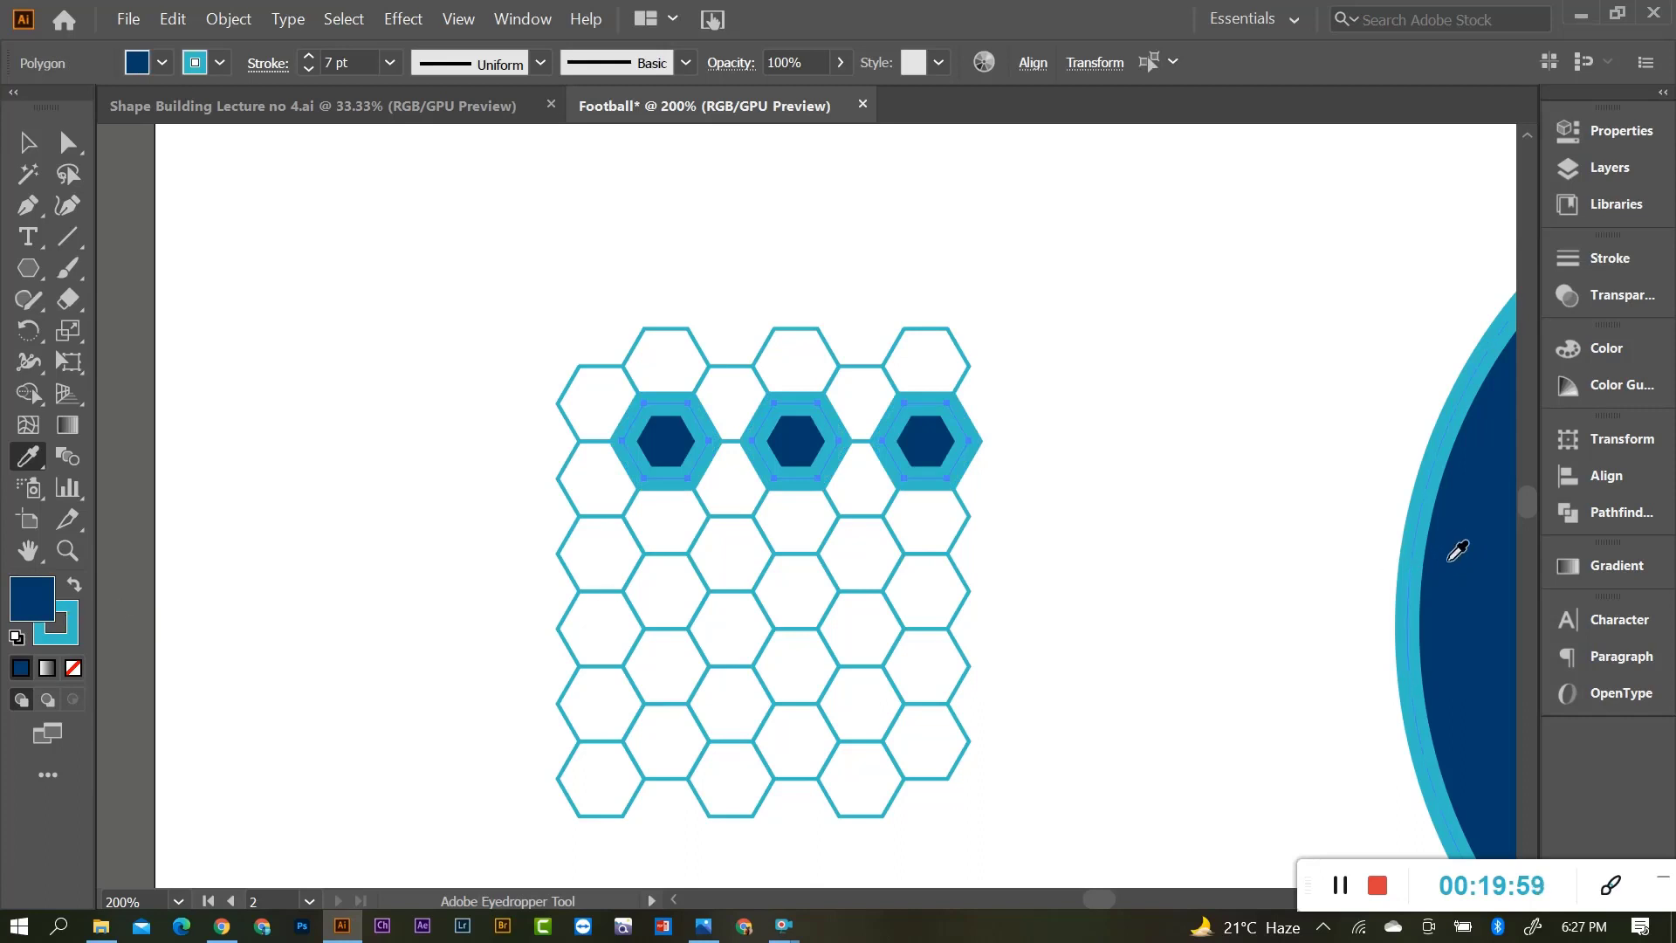
pyautogui.click(390, 62)
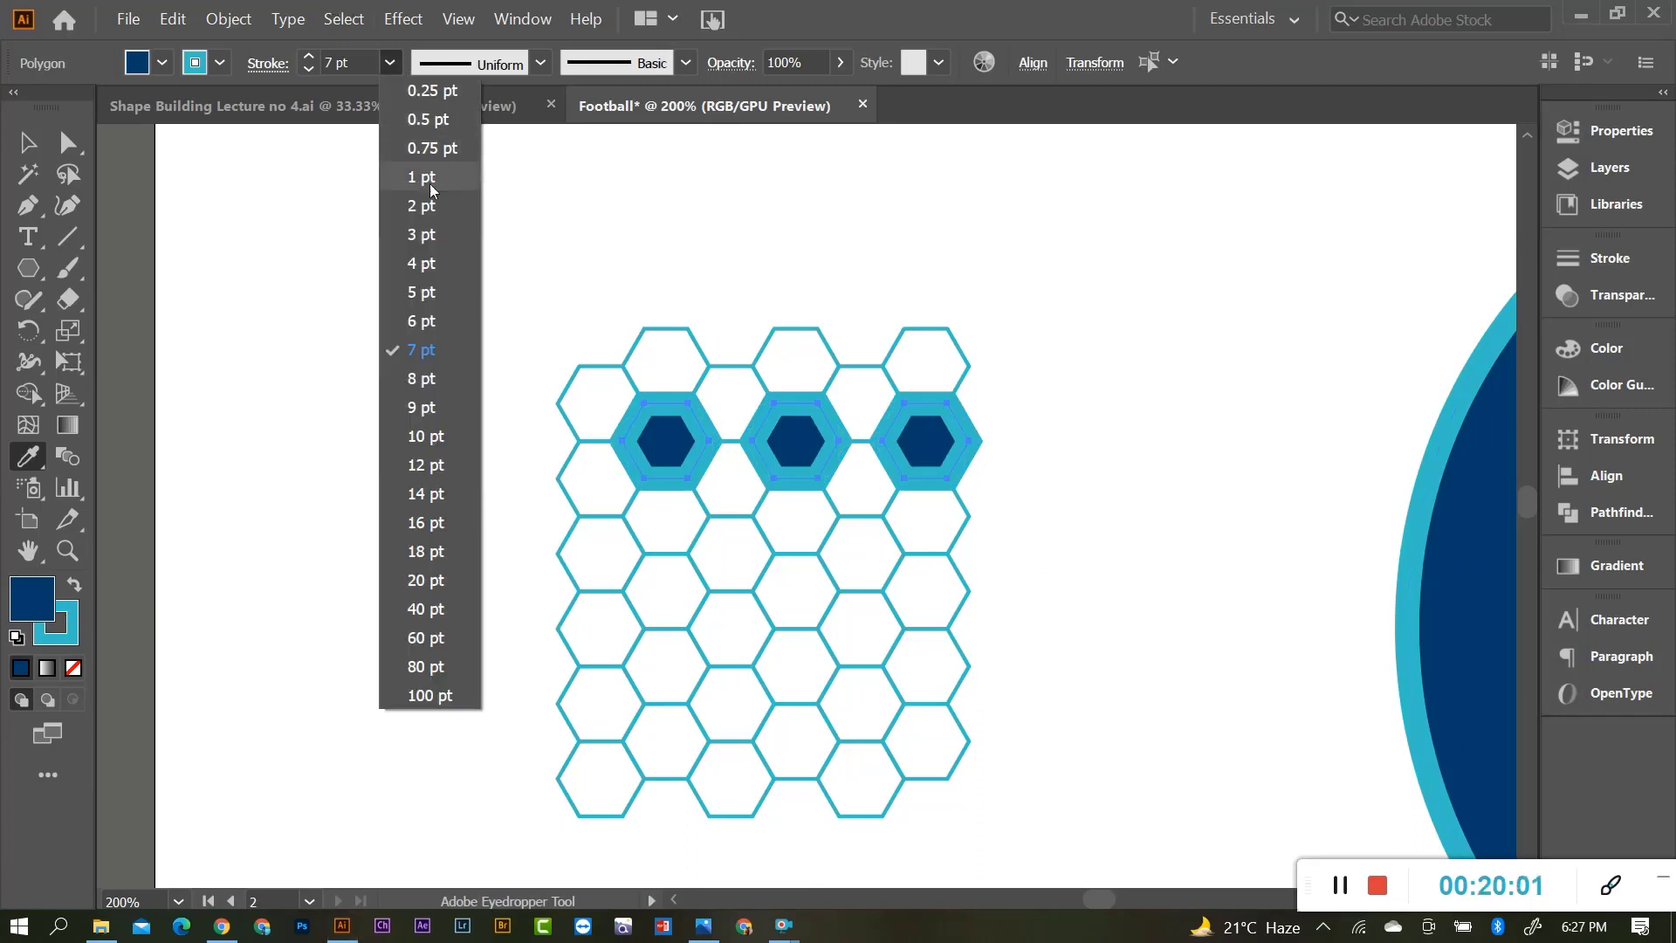
pyautogui.click(424, 205)
pyautogui.click(28, 141)
pyautogui.click(820, 507)
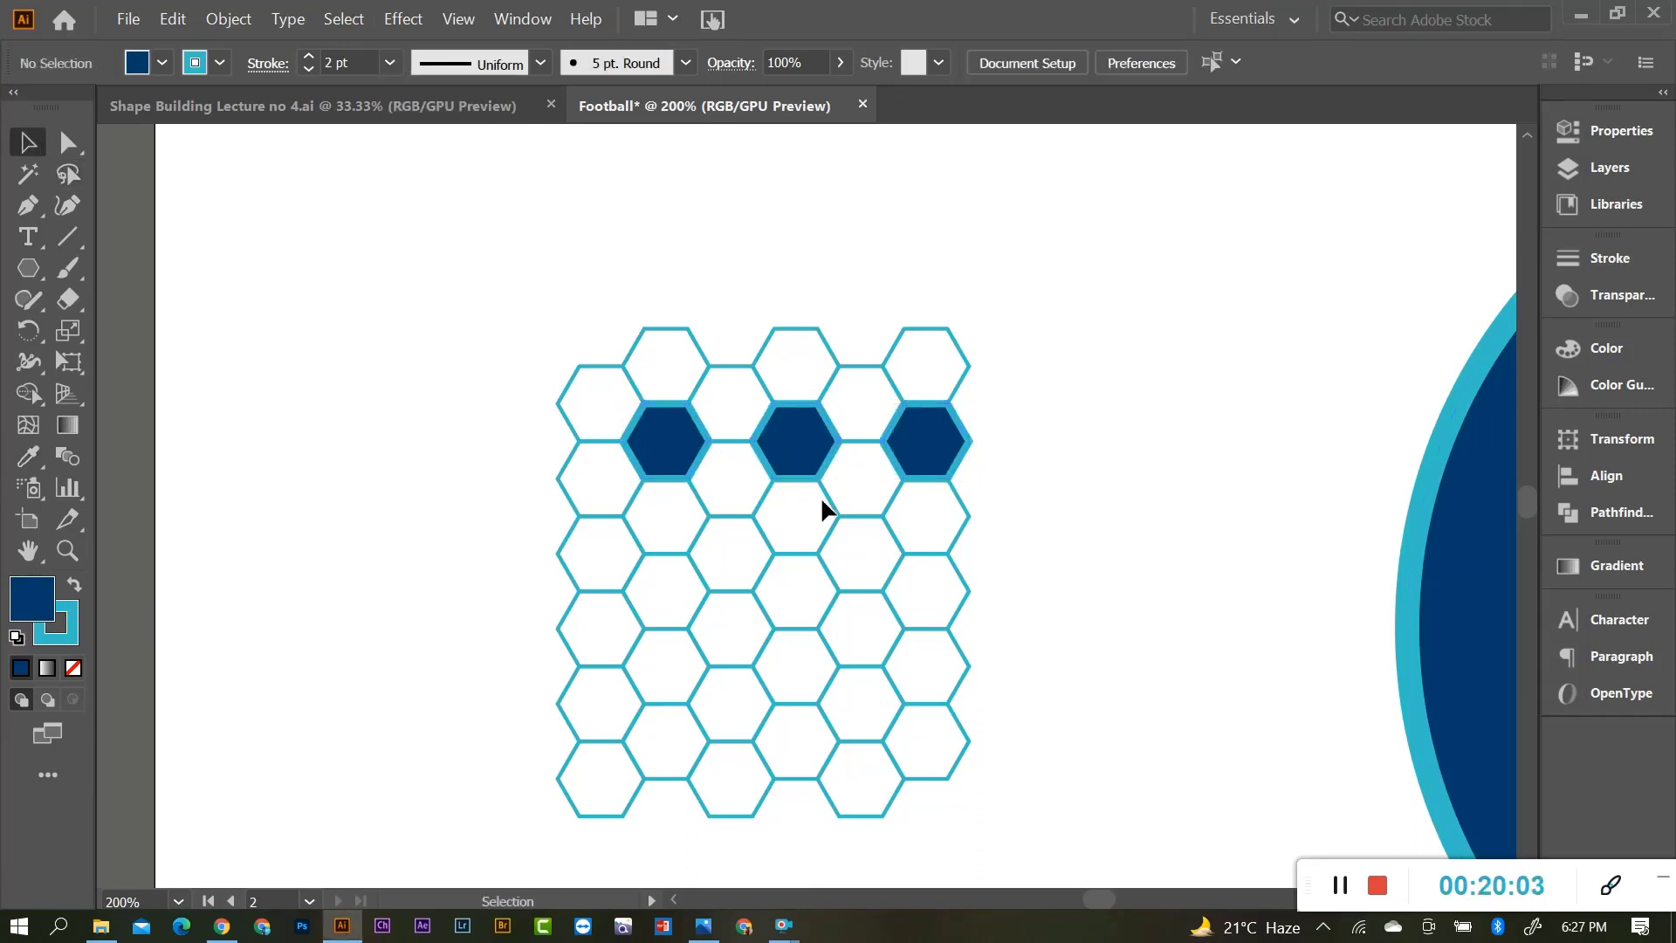
# Try out selections of white hexagons lower in the grid, then clear the selection.
pyautogui.scroll(-1, 812, 502)
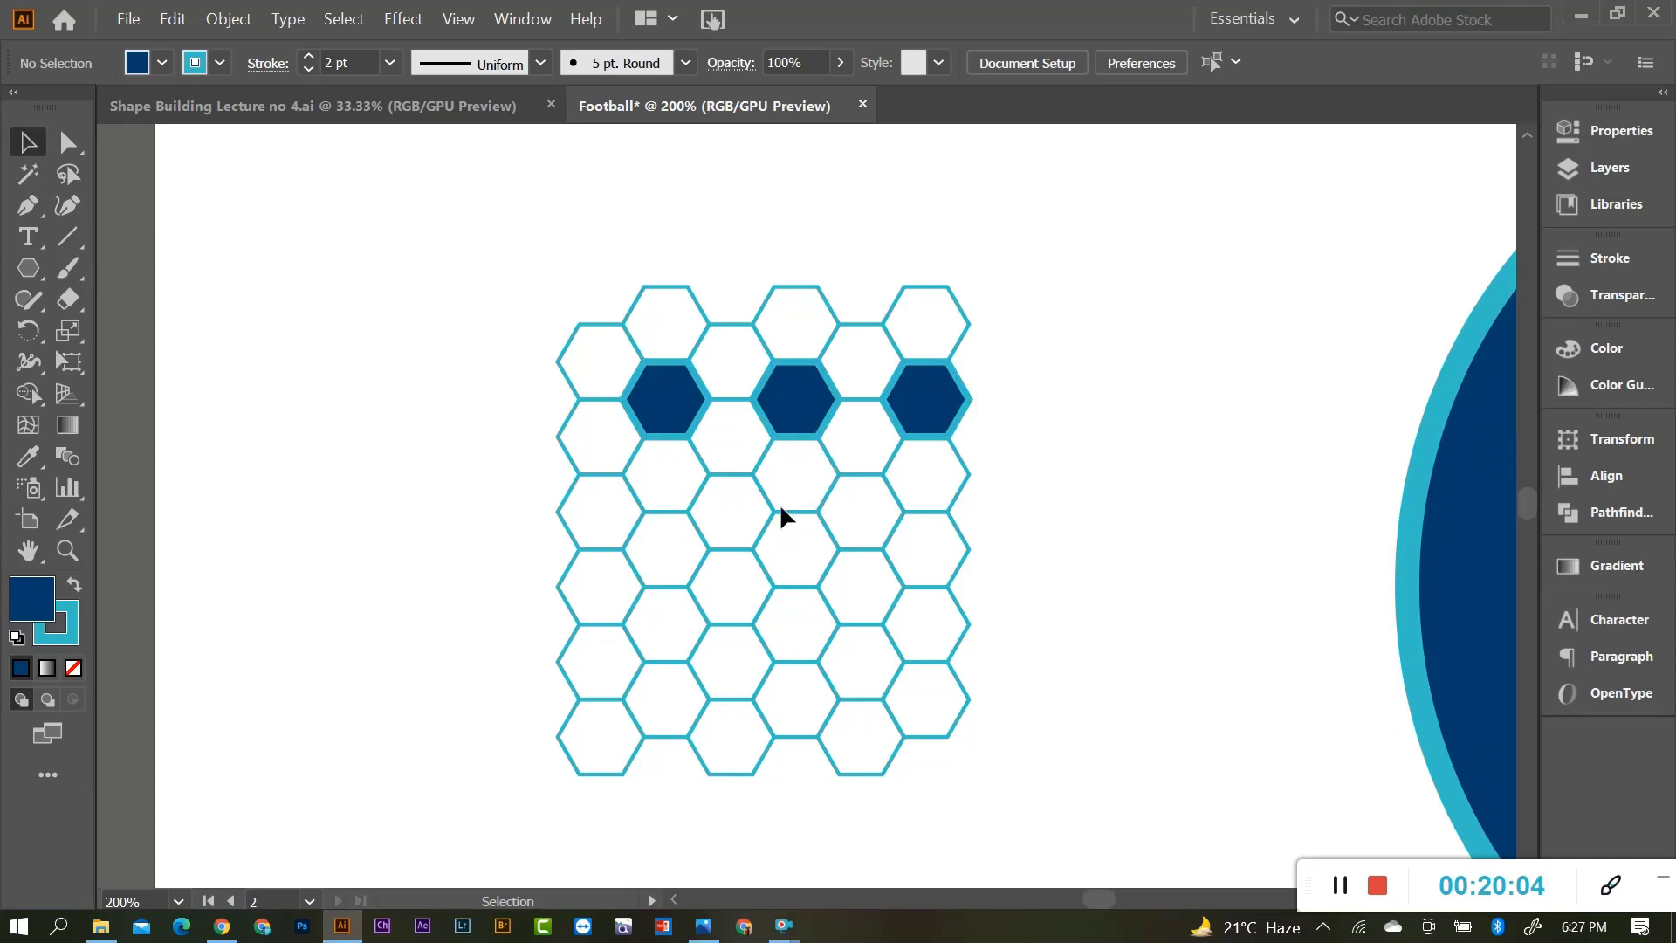
pyautogui.click(624, 547)
pyautogui.keyDown('shift'); pyautogui.click(758, 550); pyautogui.keyUp('shift')
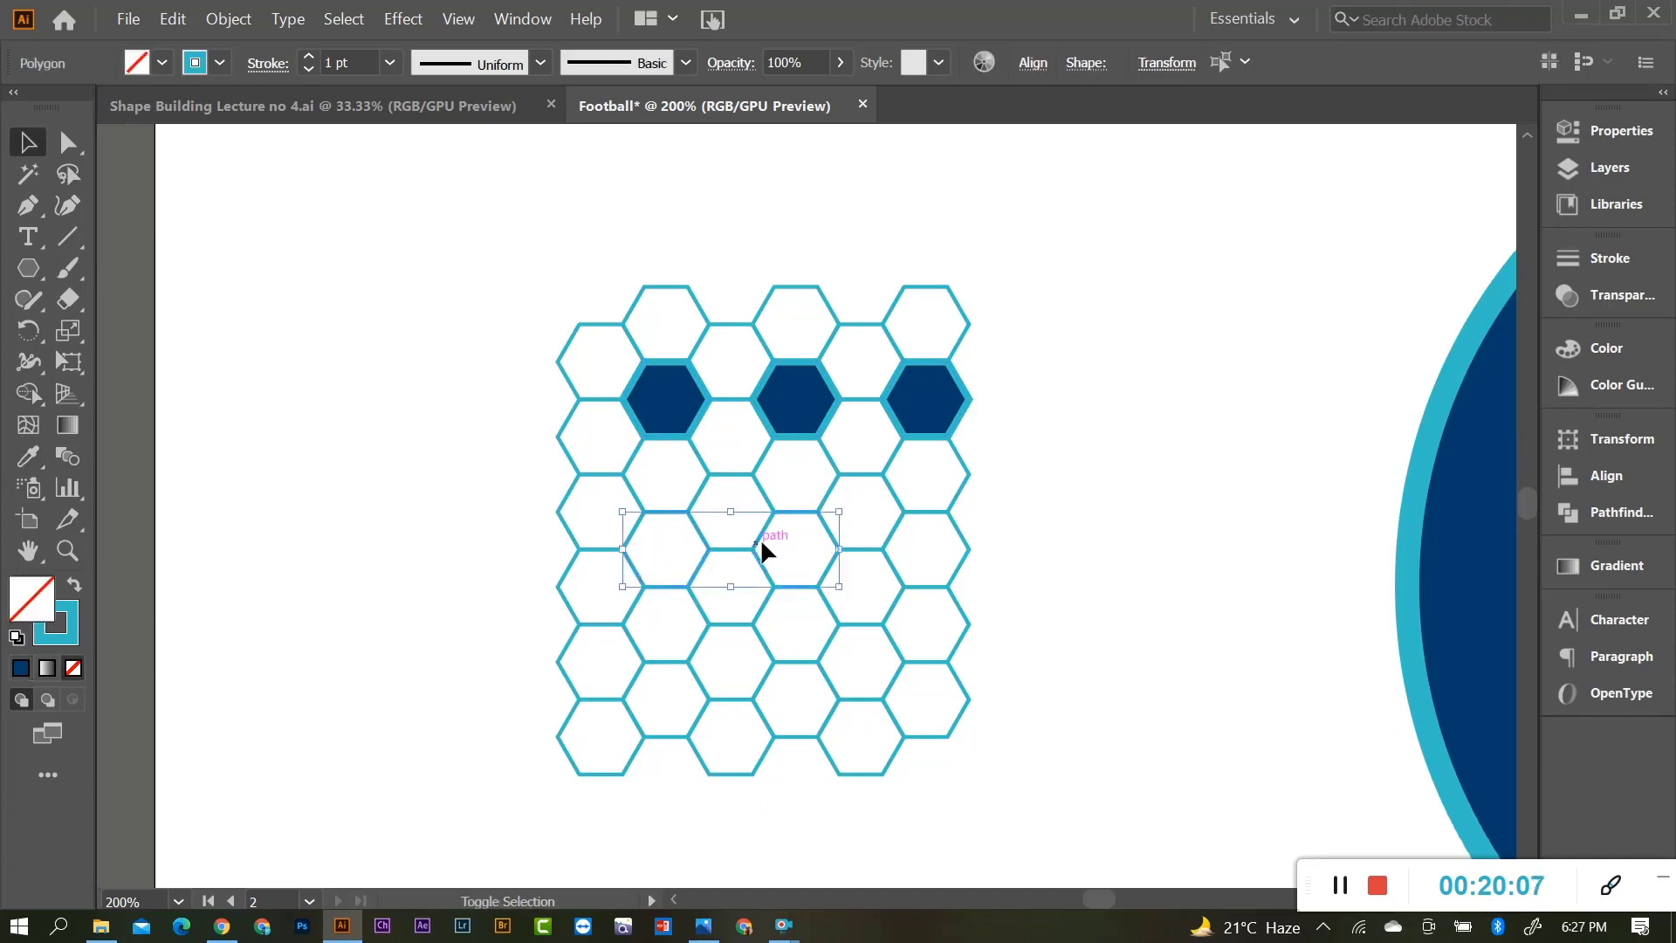
pyautogui.keyDown('shift'); pyautogui.click(897, 542); pyautogui.keyUp('shift')
pyautogui.click(984, 537)
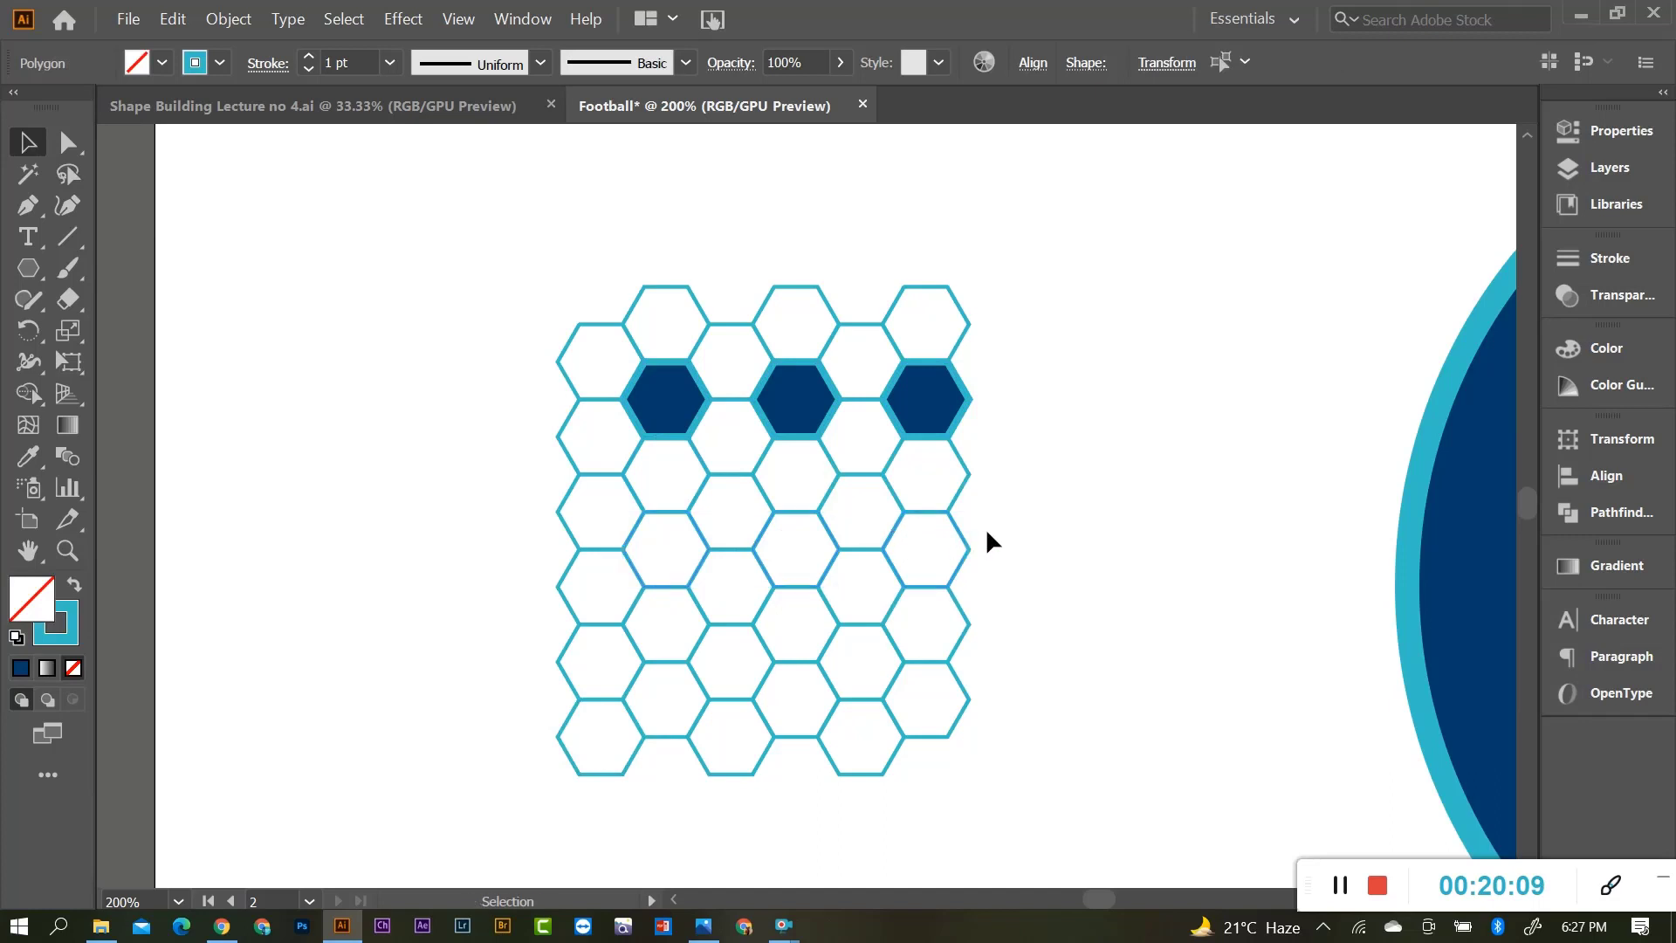
pyautogui.click(695, 495)
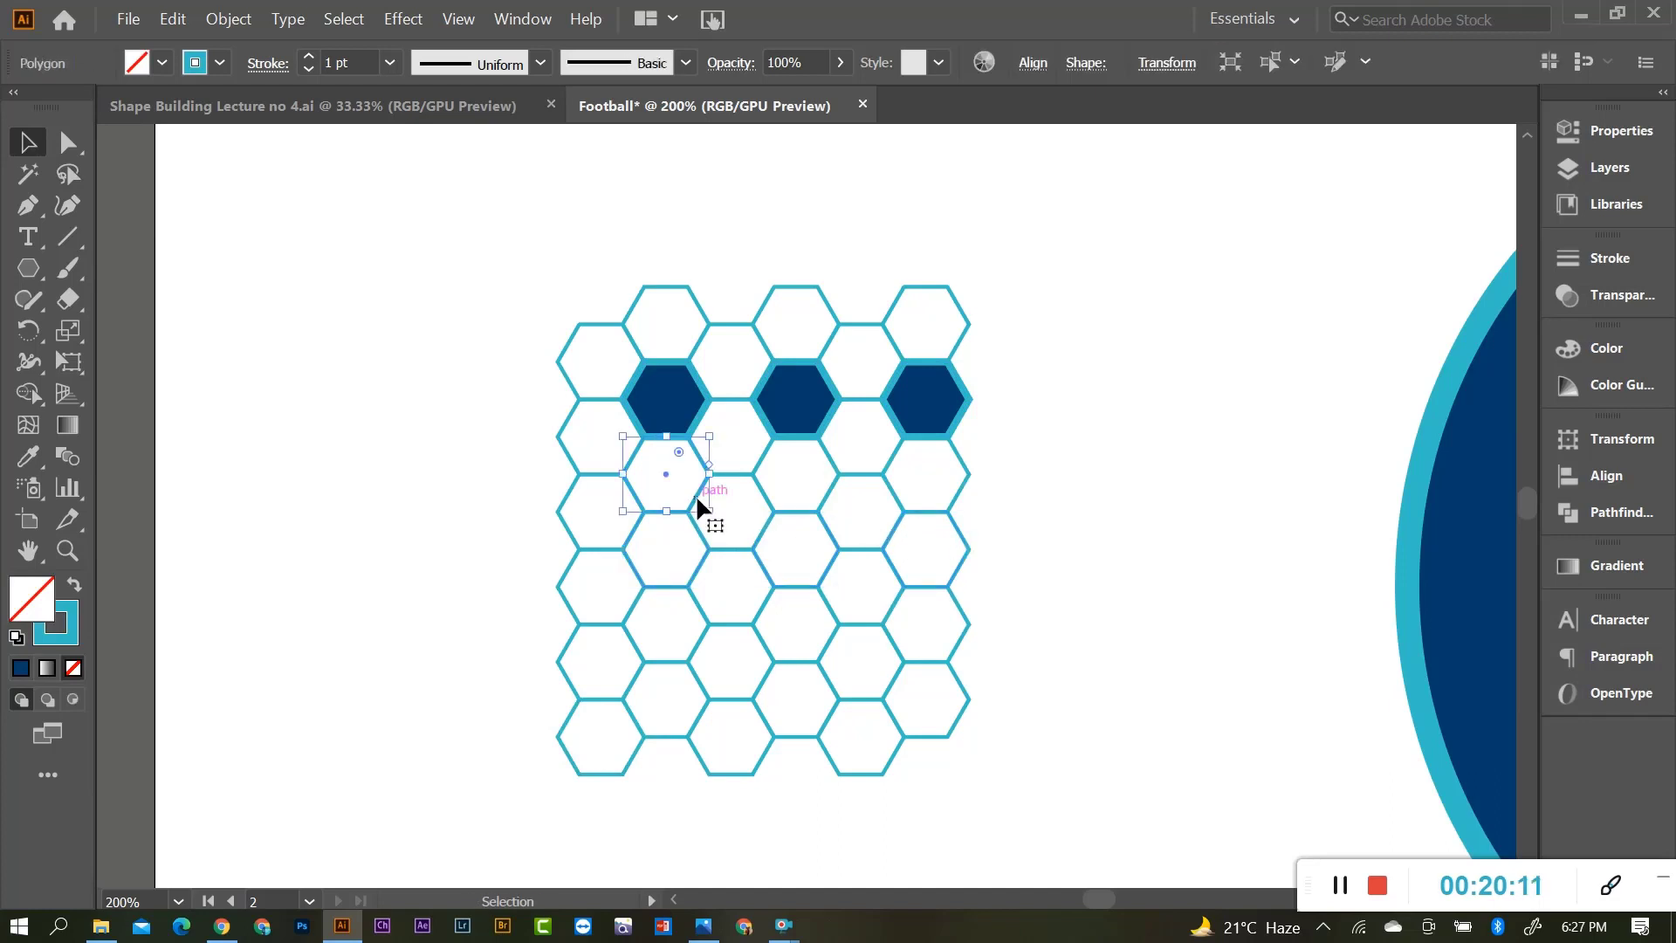
pyautogui.click(763, 496)
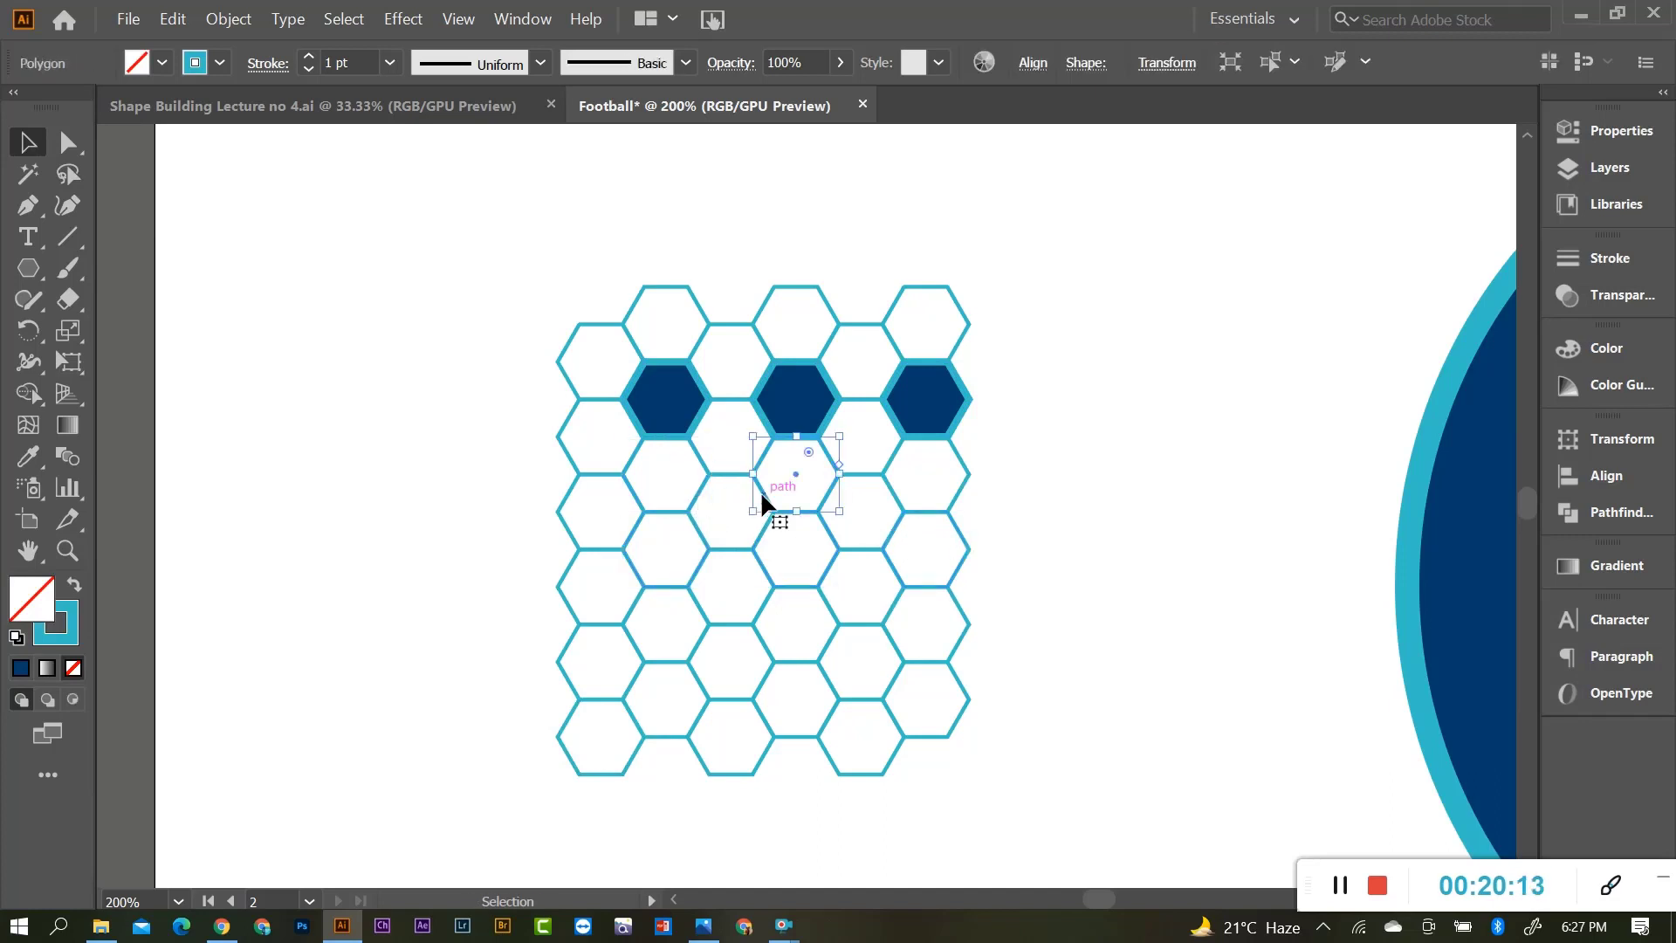
pyautogui.click(736, 546)
pyautogui.click(693, 516)
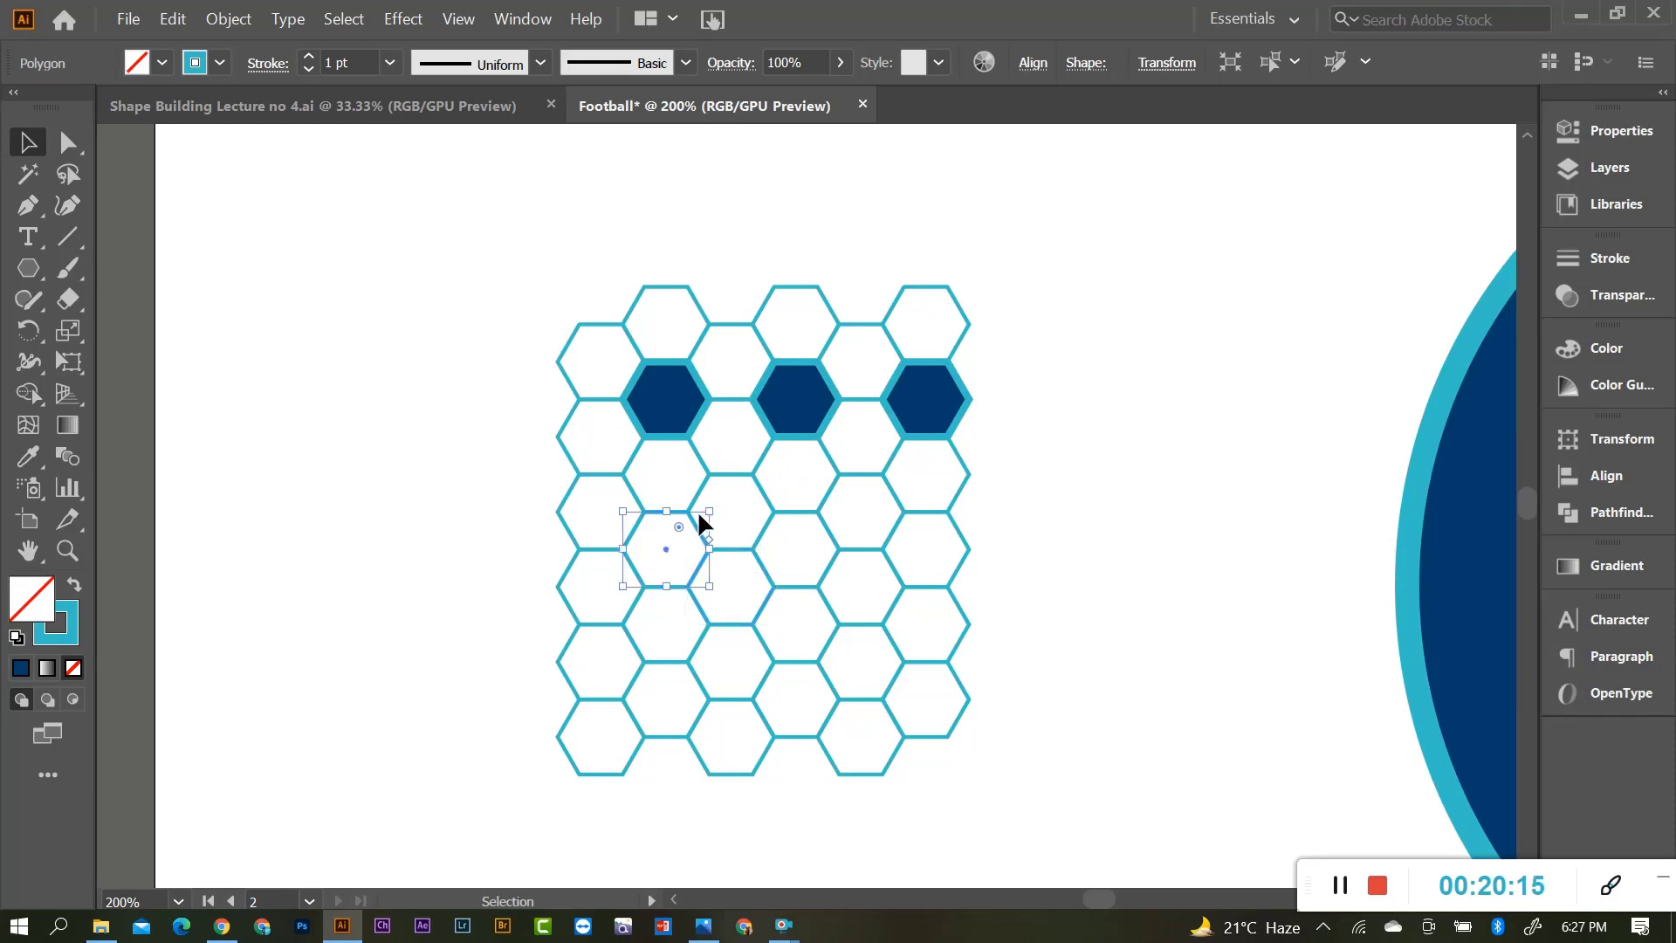
pyautogui.scroll(2, 735, 527)
pyautogui.click(755, 498)
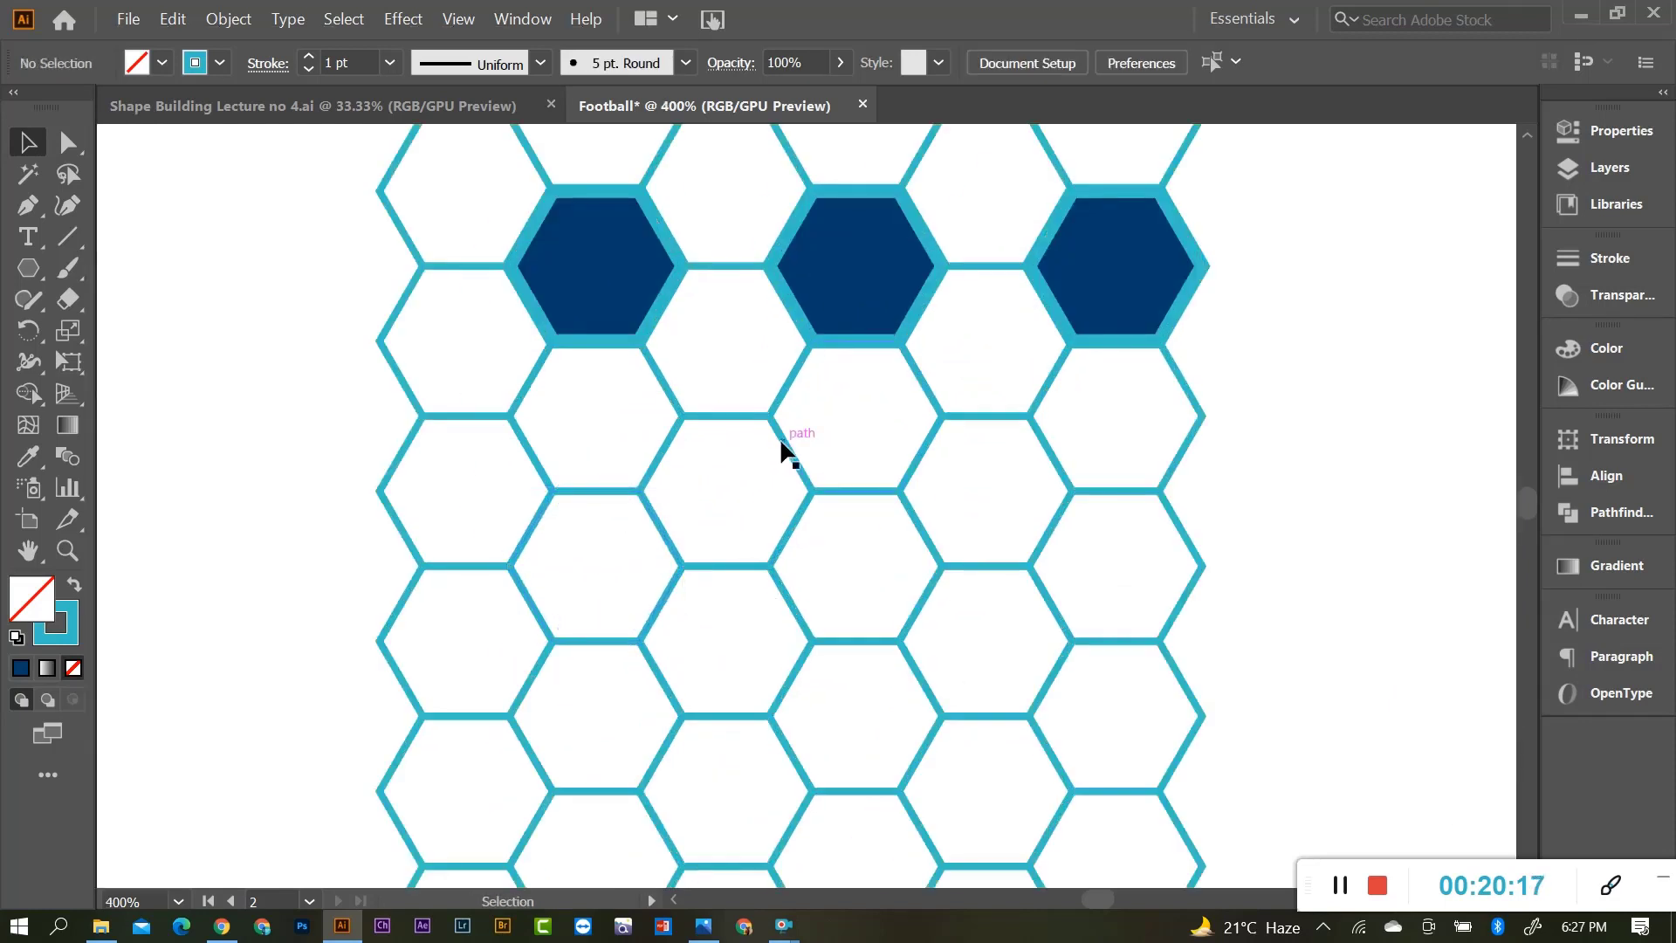
# Fill two white hexagons below the dark row with the dark blue cell style.
pyautogui.click(727, 418)
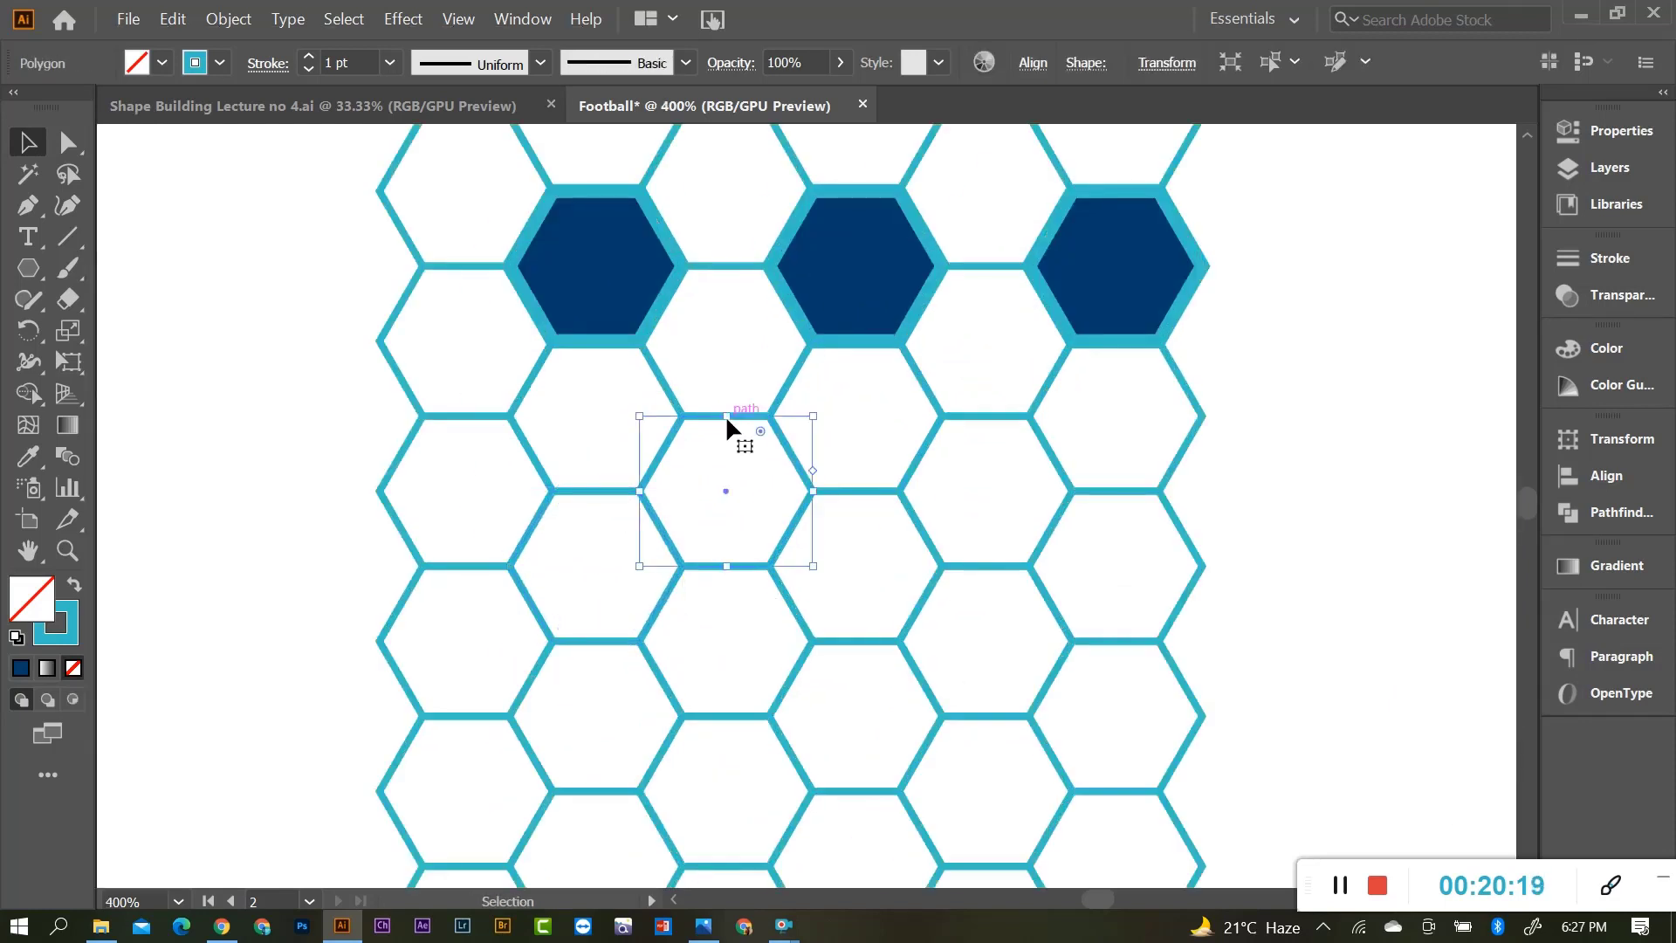
pyautogui.keyDown('shift'); pyautogui.click(929, 432); pyautogui.keyUp('shift')
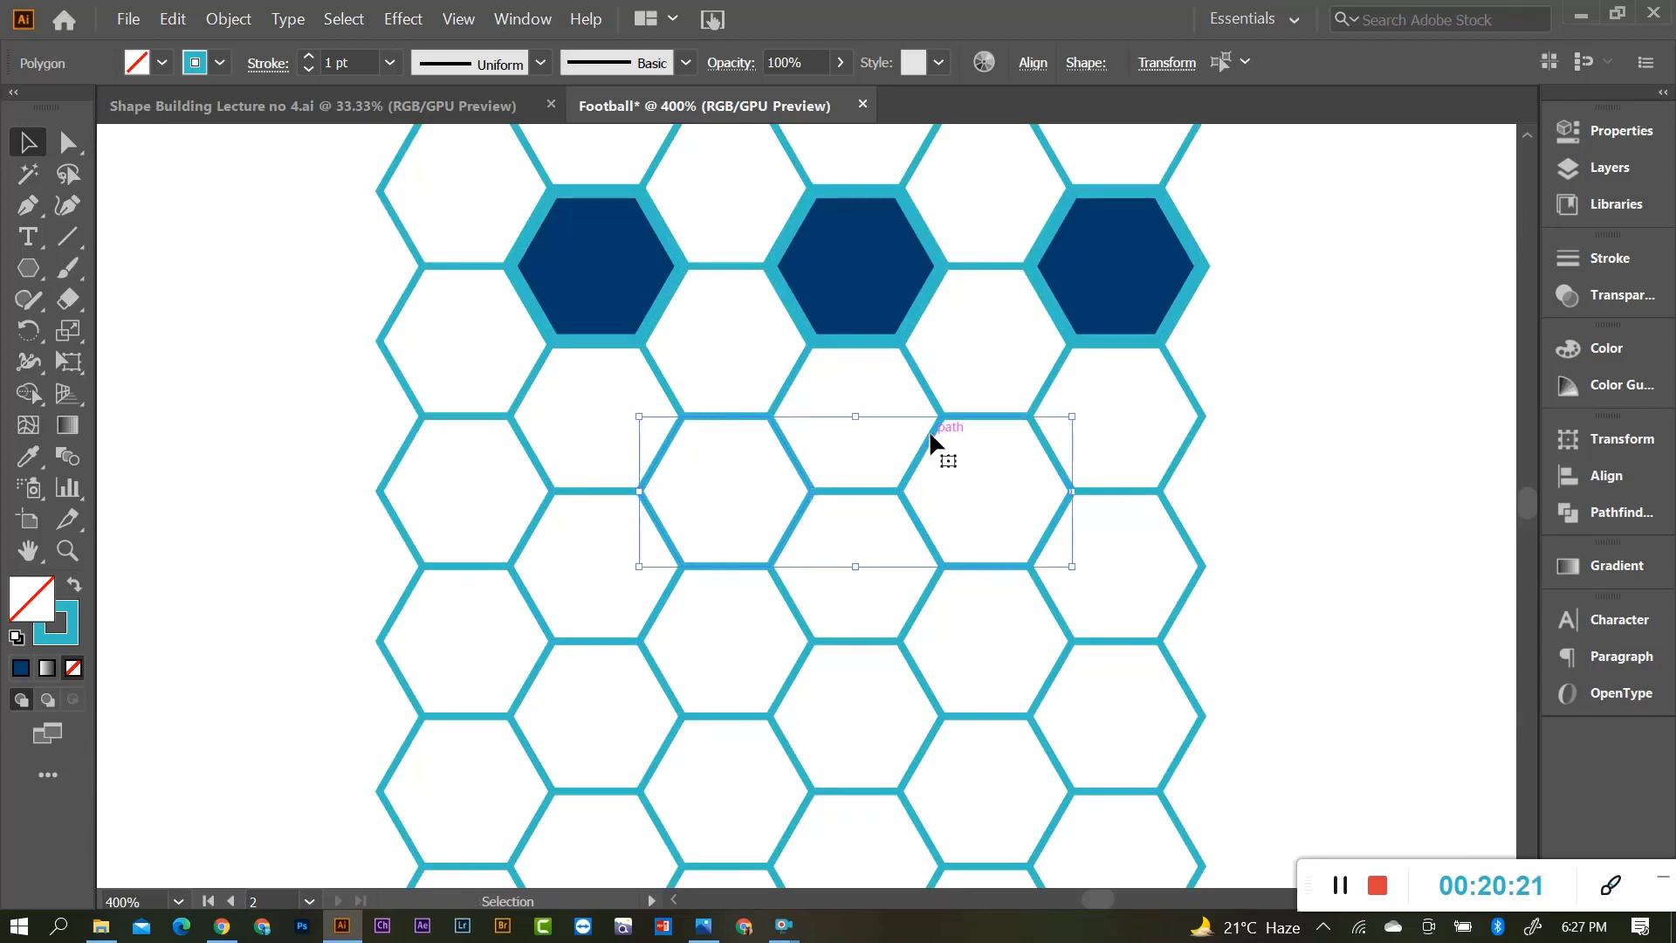
pyautogui.press('i')
pyautogui.click(852, 298)
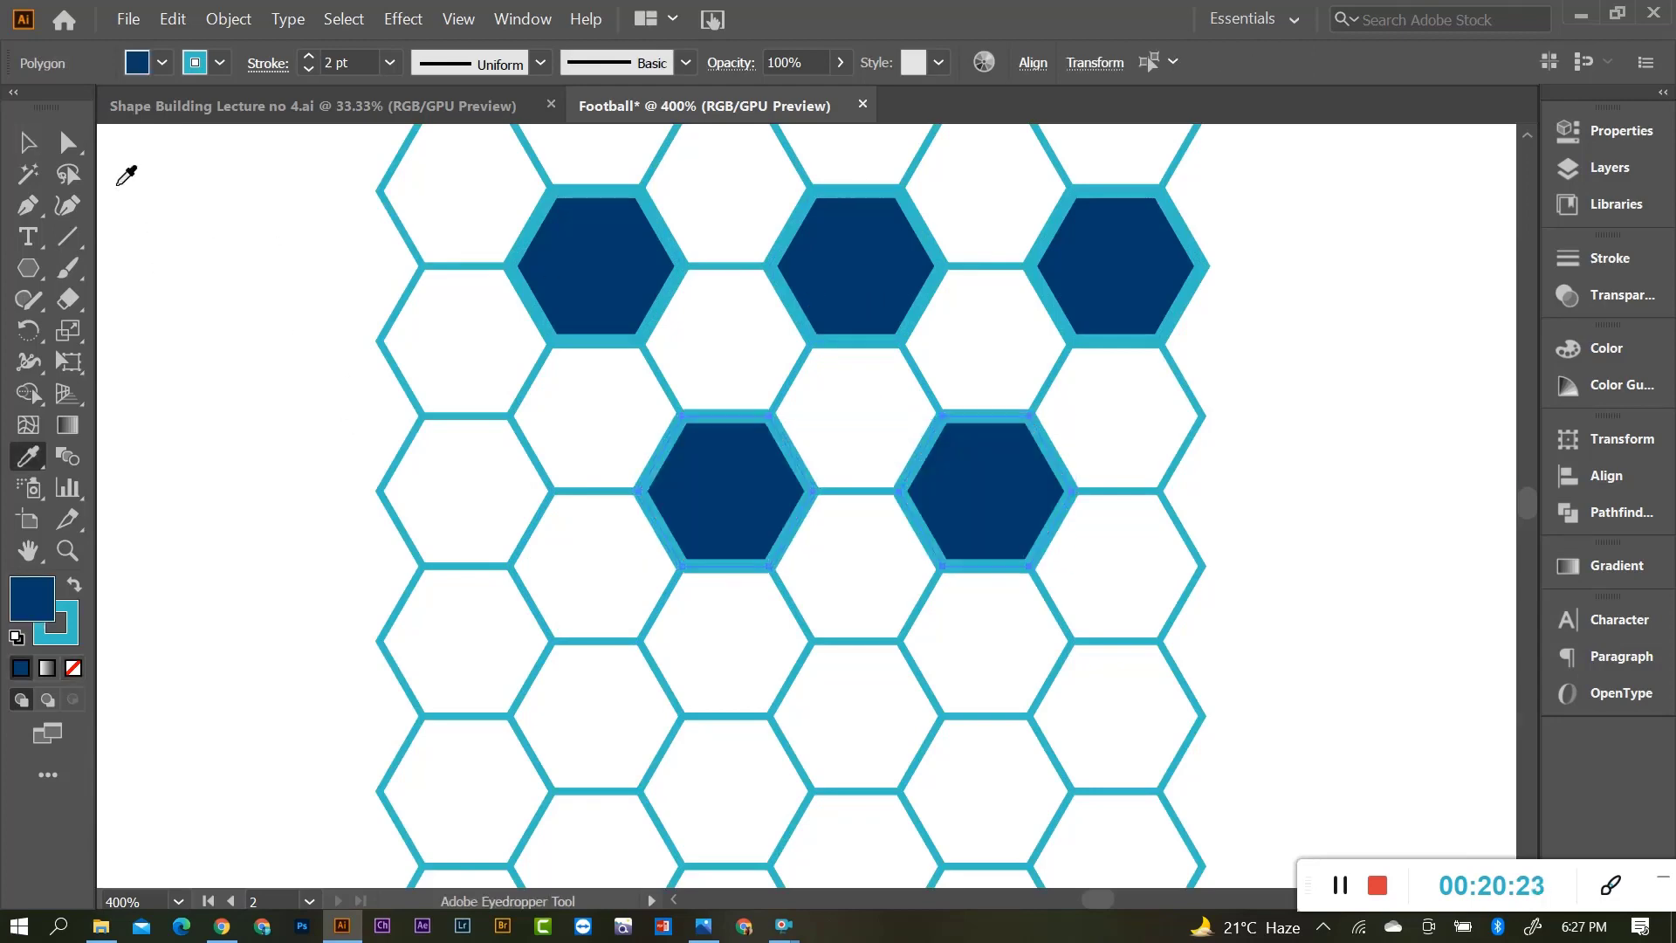
pyautogui.press('v')
pyautogui.click(496, 467)
# Give three lower-row hexagons the dark blue fill and 2 pt stroke.
pyautogui.scroll(2, 768, 581)
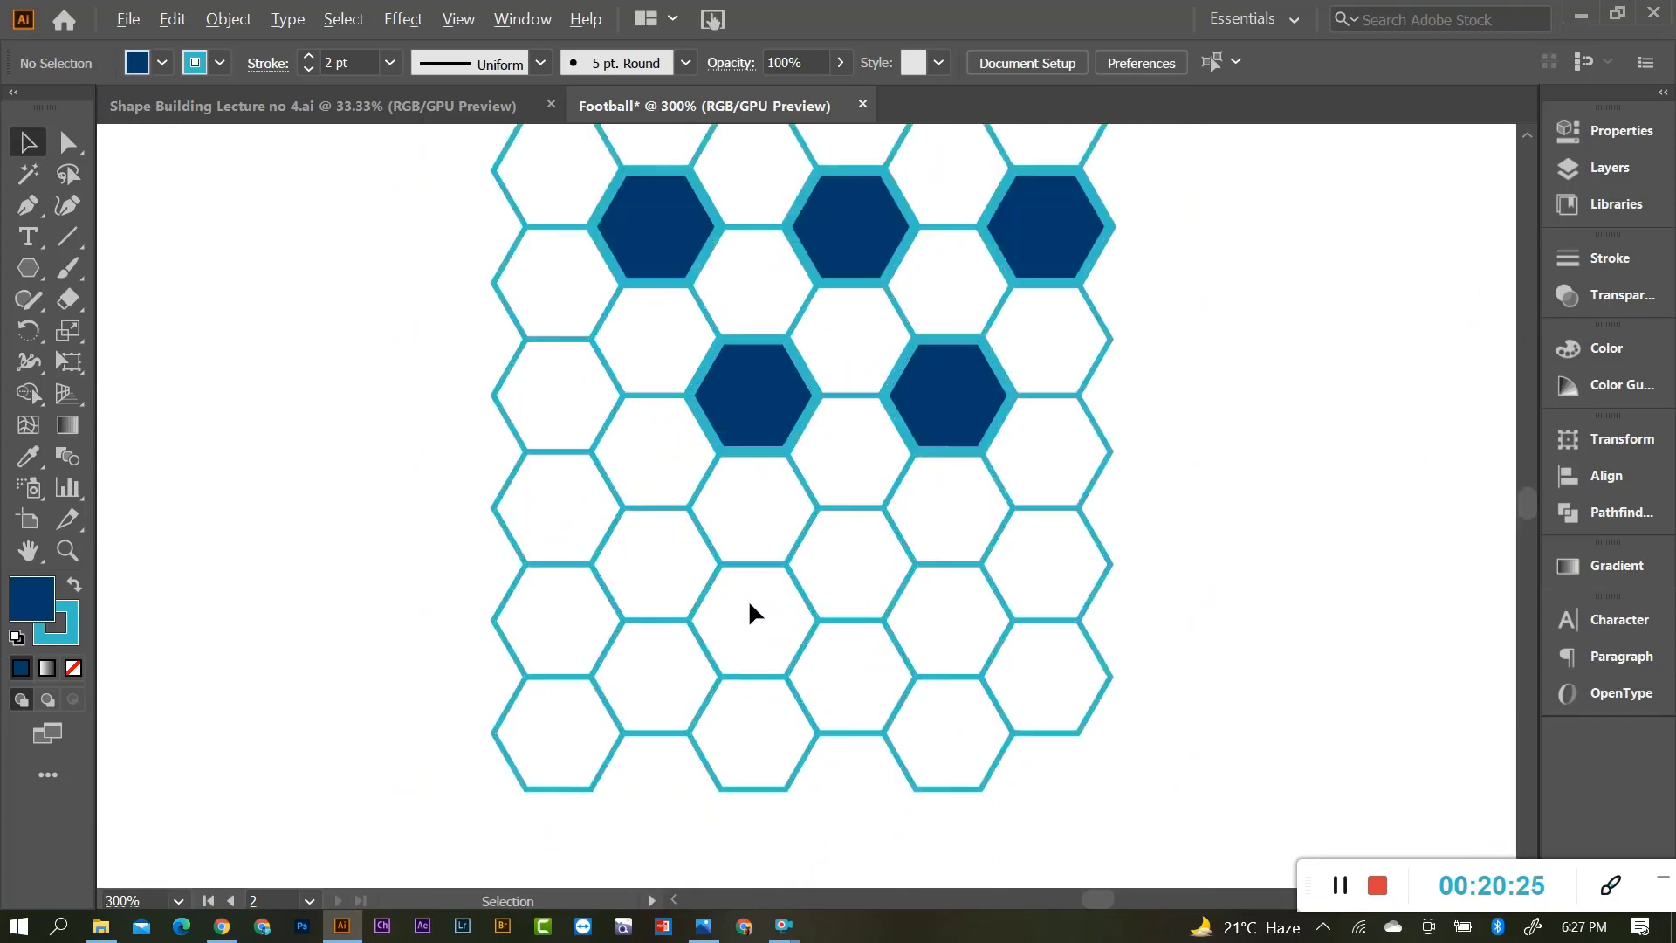
pyautogui.click(609, 535)
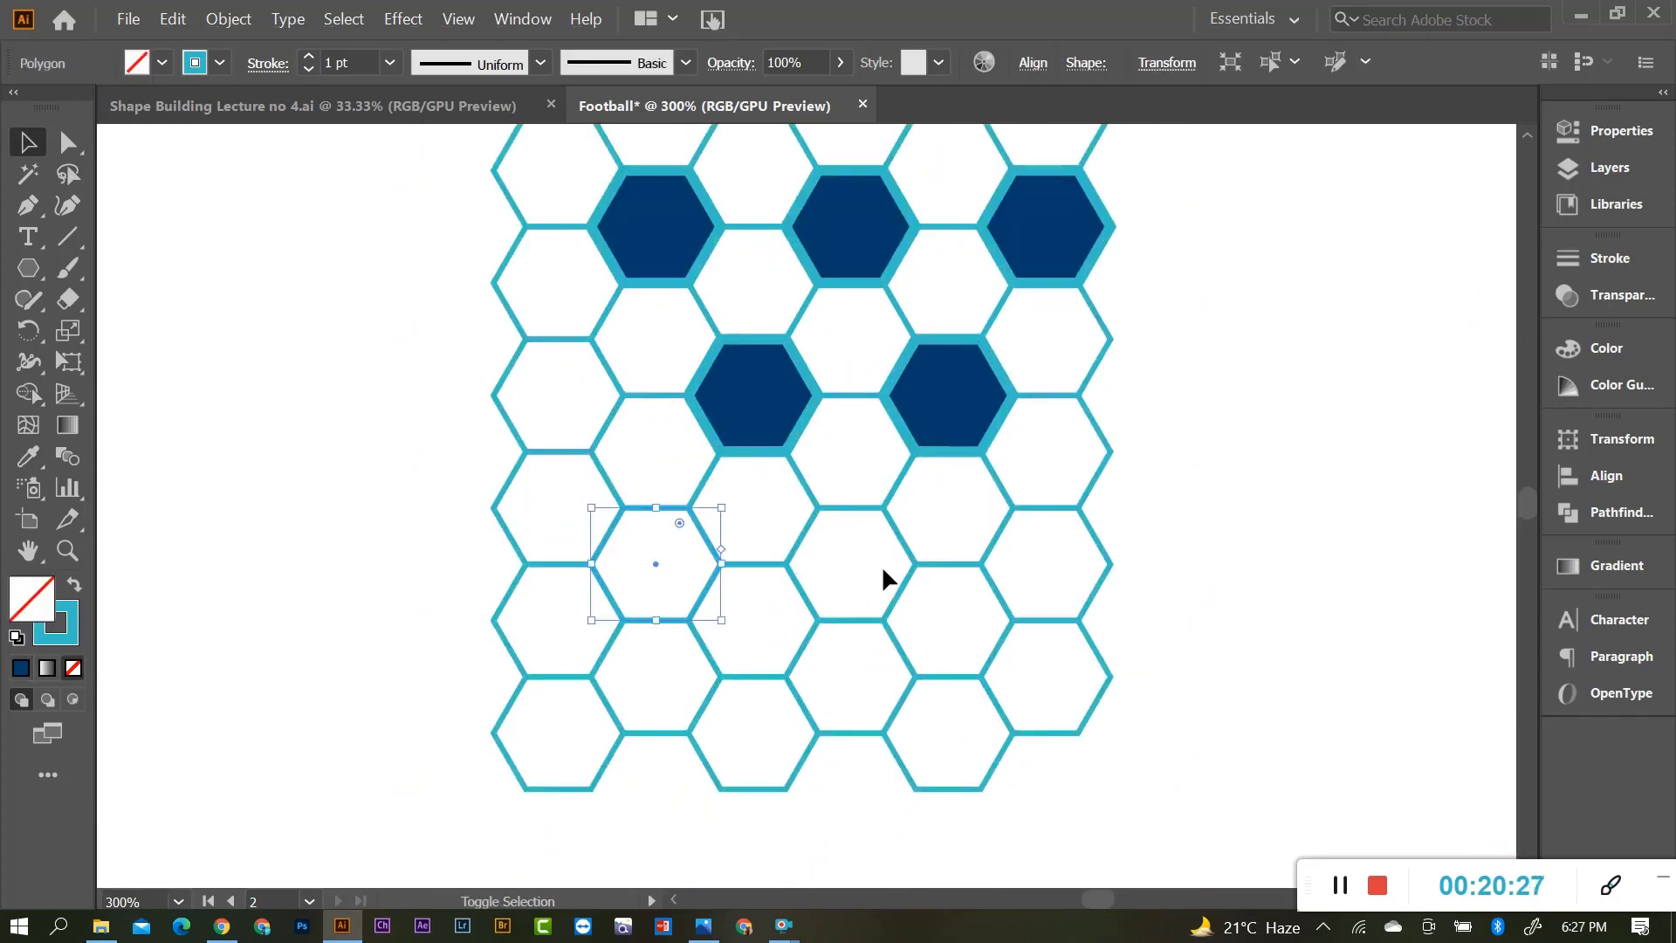
pyautogui.keyDown('shift'); pyautogui.click(904, 543); pyautogui.keyUp('shift')
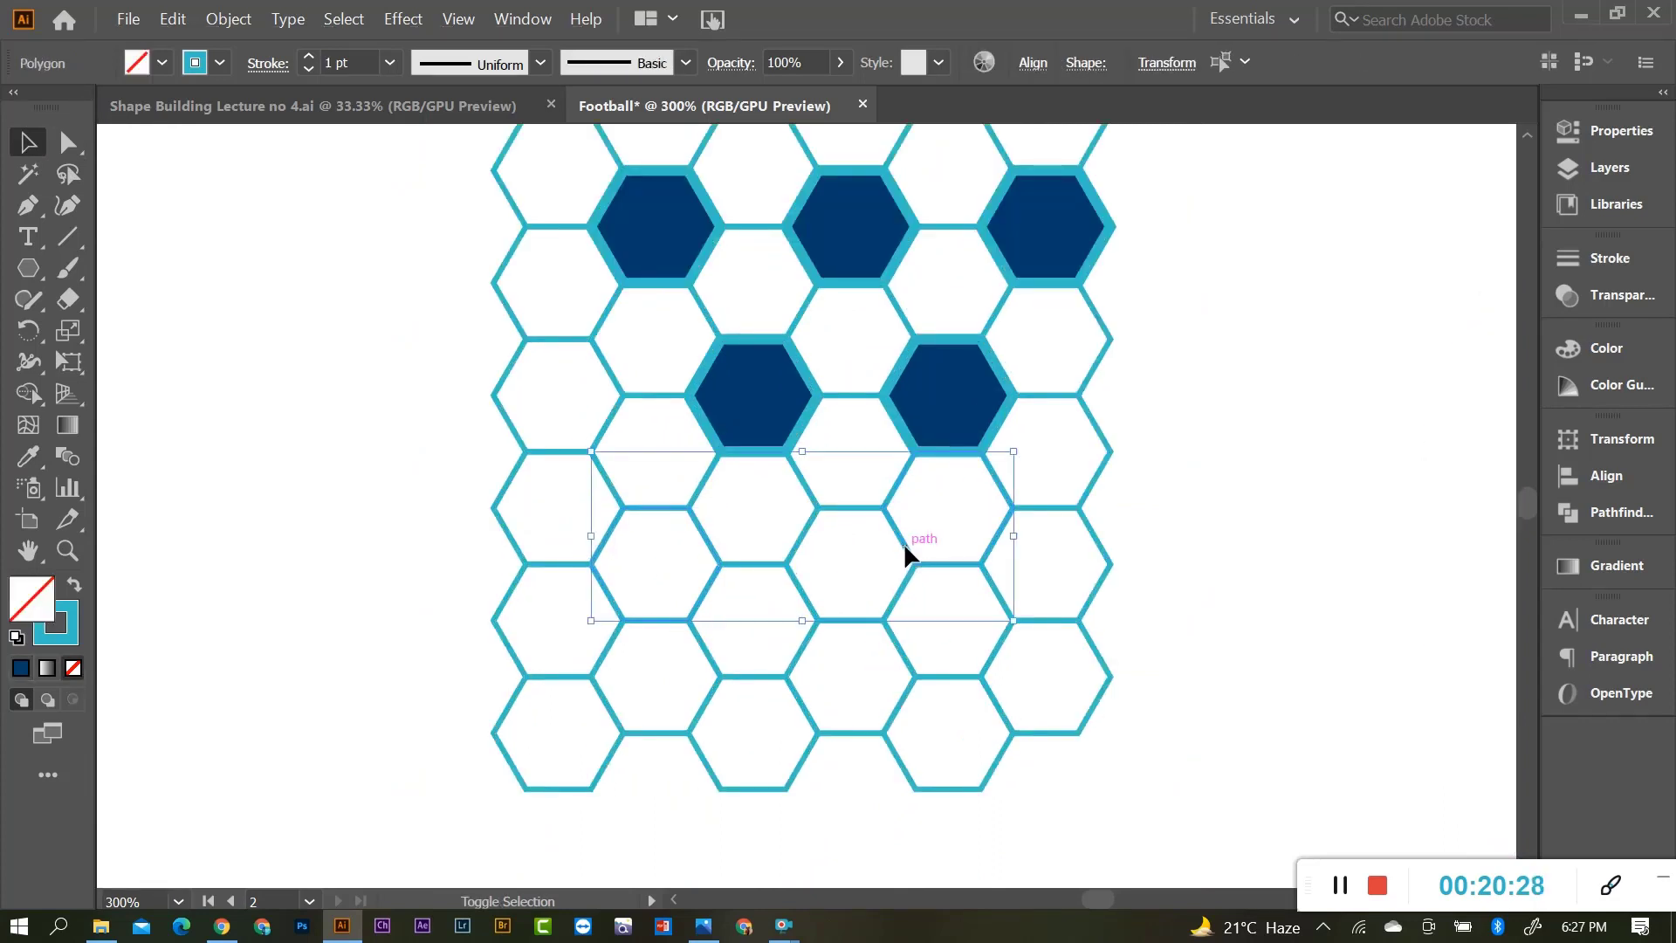
pyautogui.keyDown('shift'); pyautogui.click(1100, 542); pyautogui.keyUp('shift')
pyautogui.press('i')
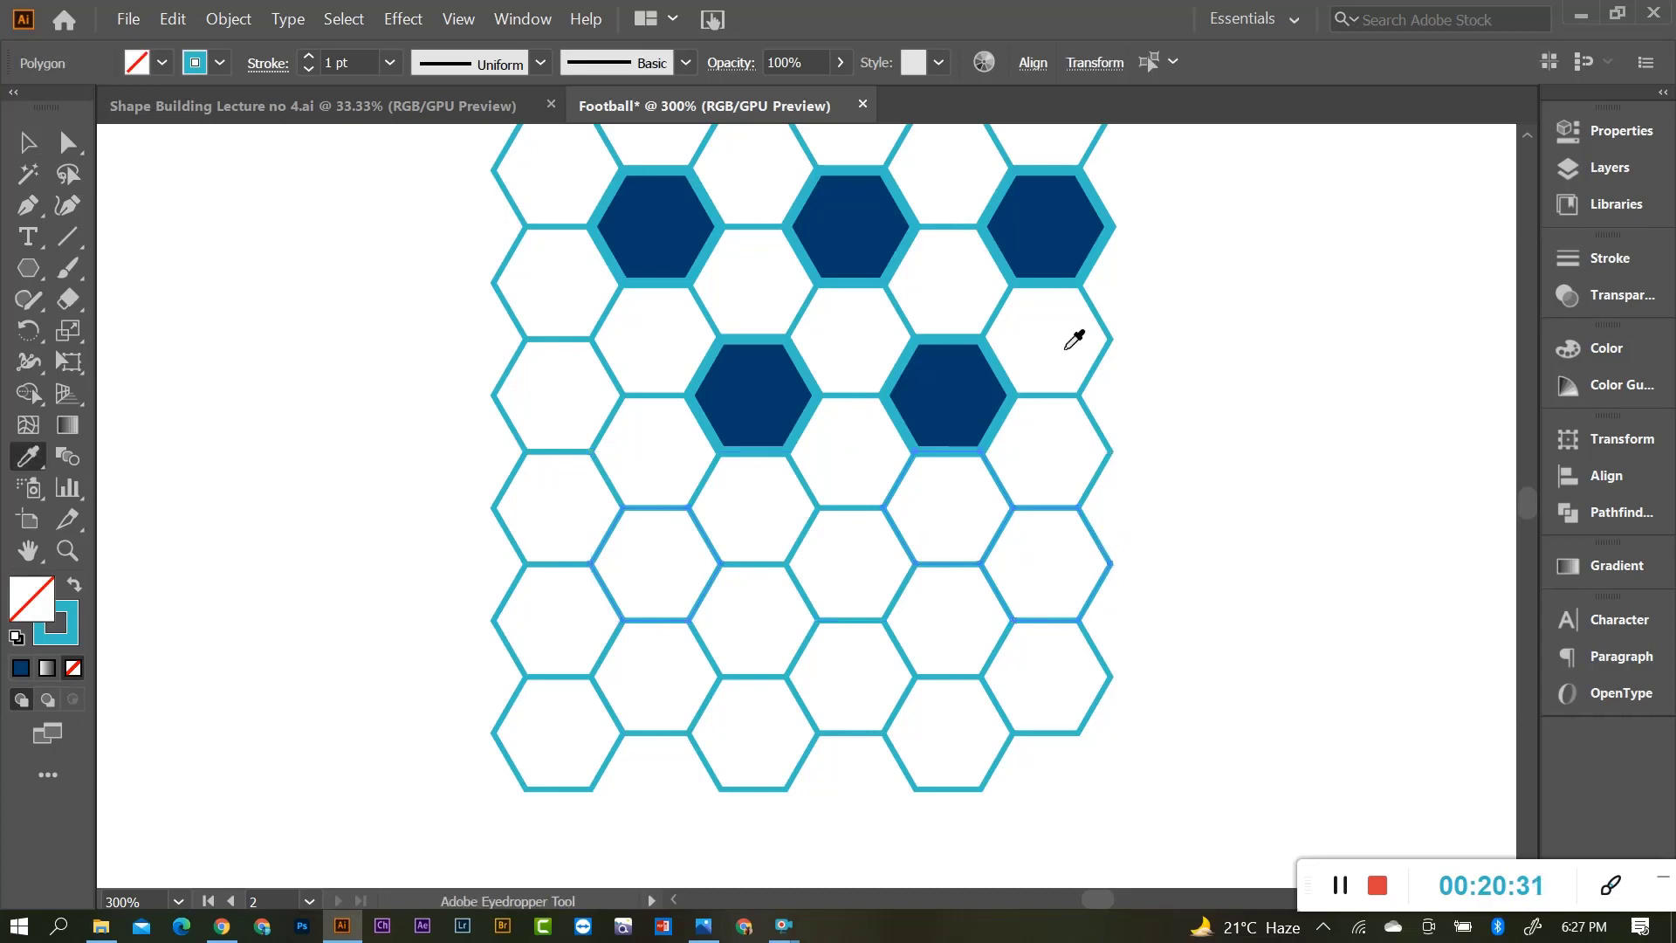
pyautogui.click(1049, 238)
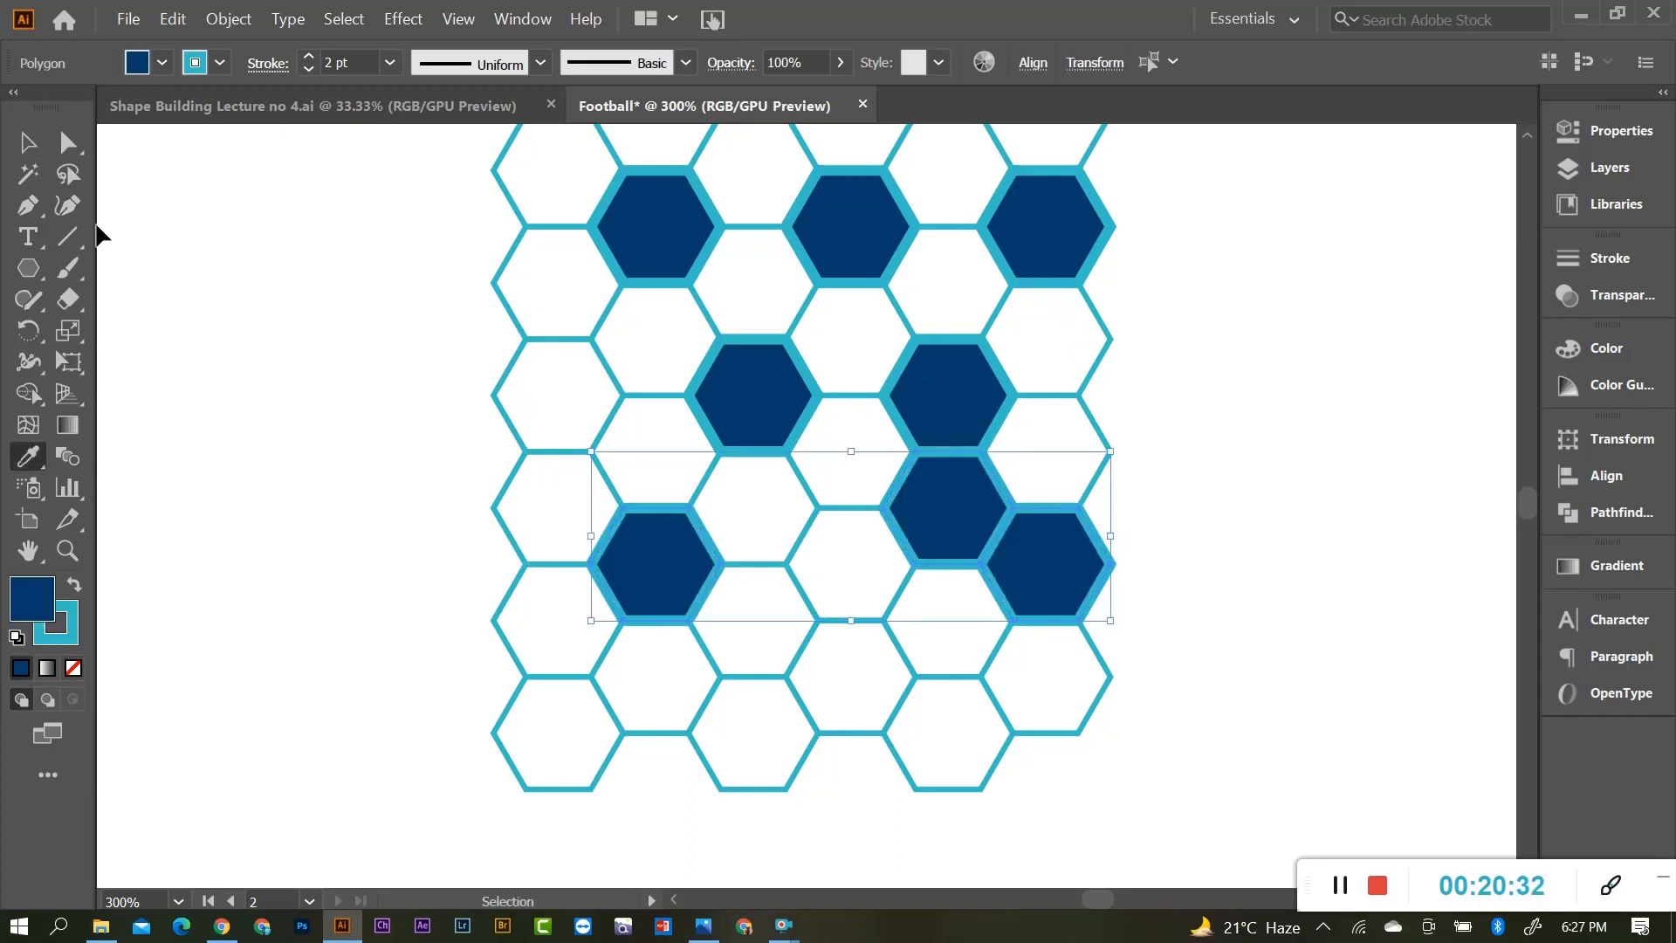
pyautogui.click(27, 141)
pyautogui.click(1231, 607)
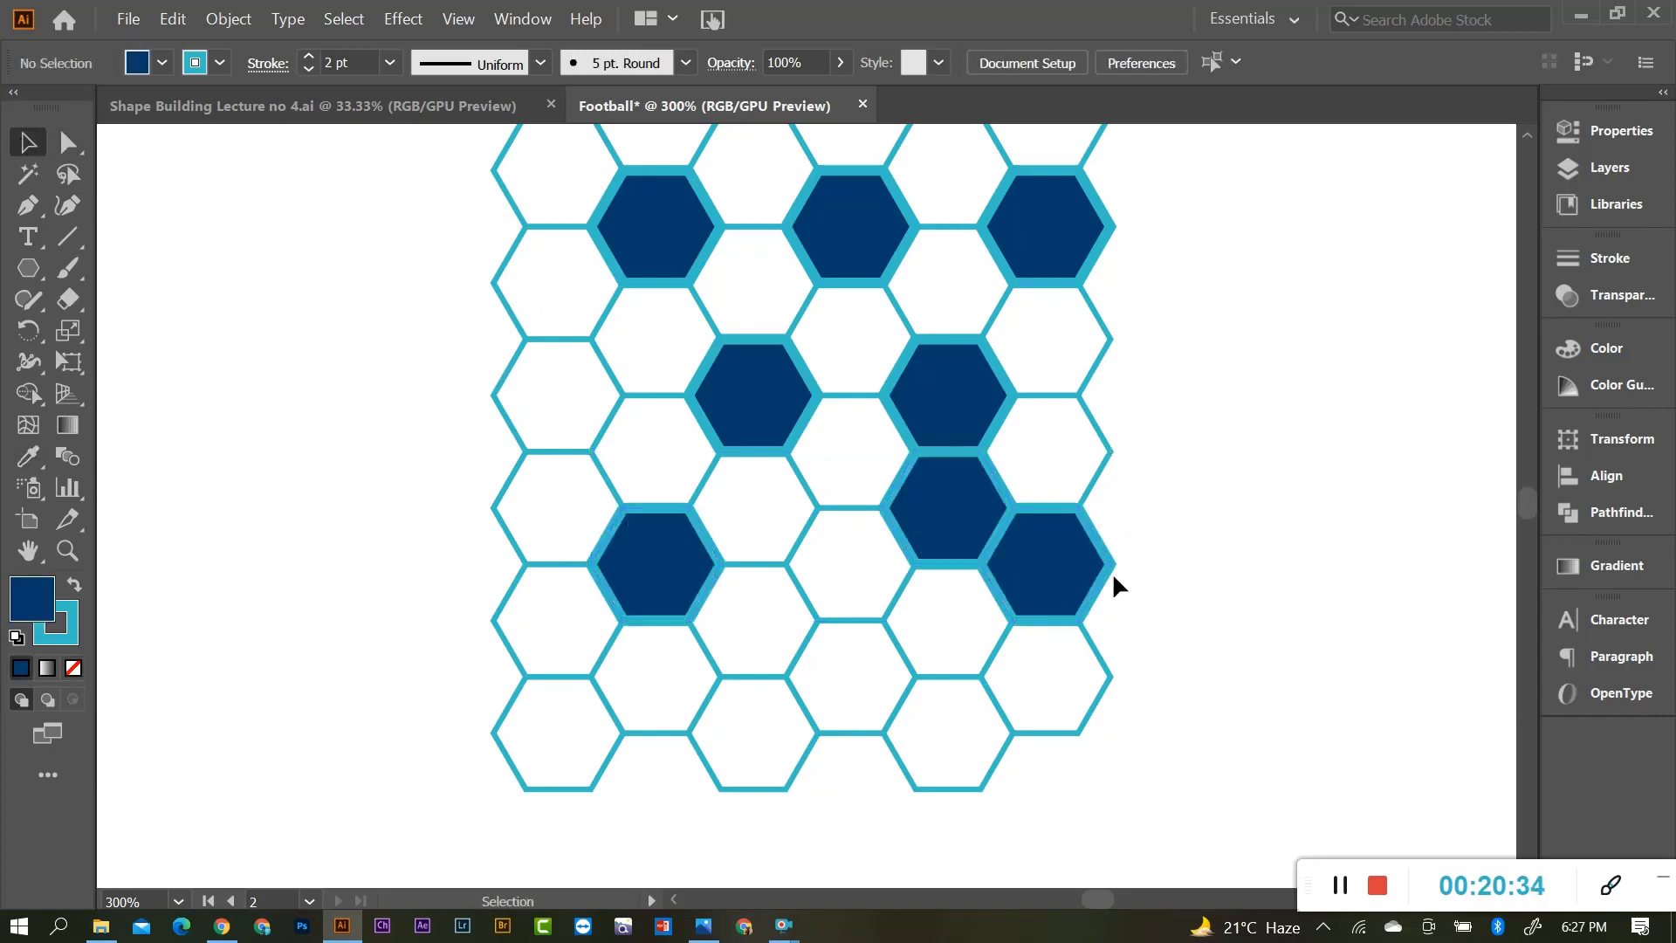
# Turn one dark hexagon back into a plain white cell with a thin outline.
pyautogui.click(899, 494)
pyautogui.press('i')
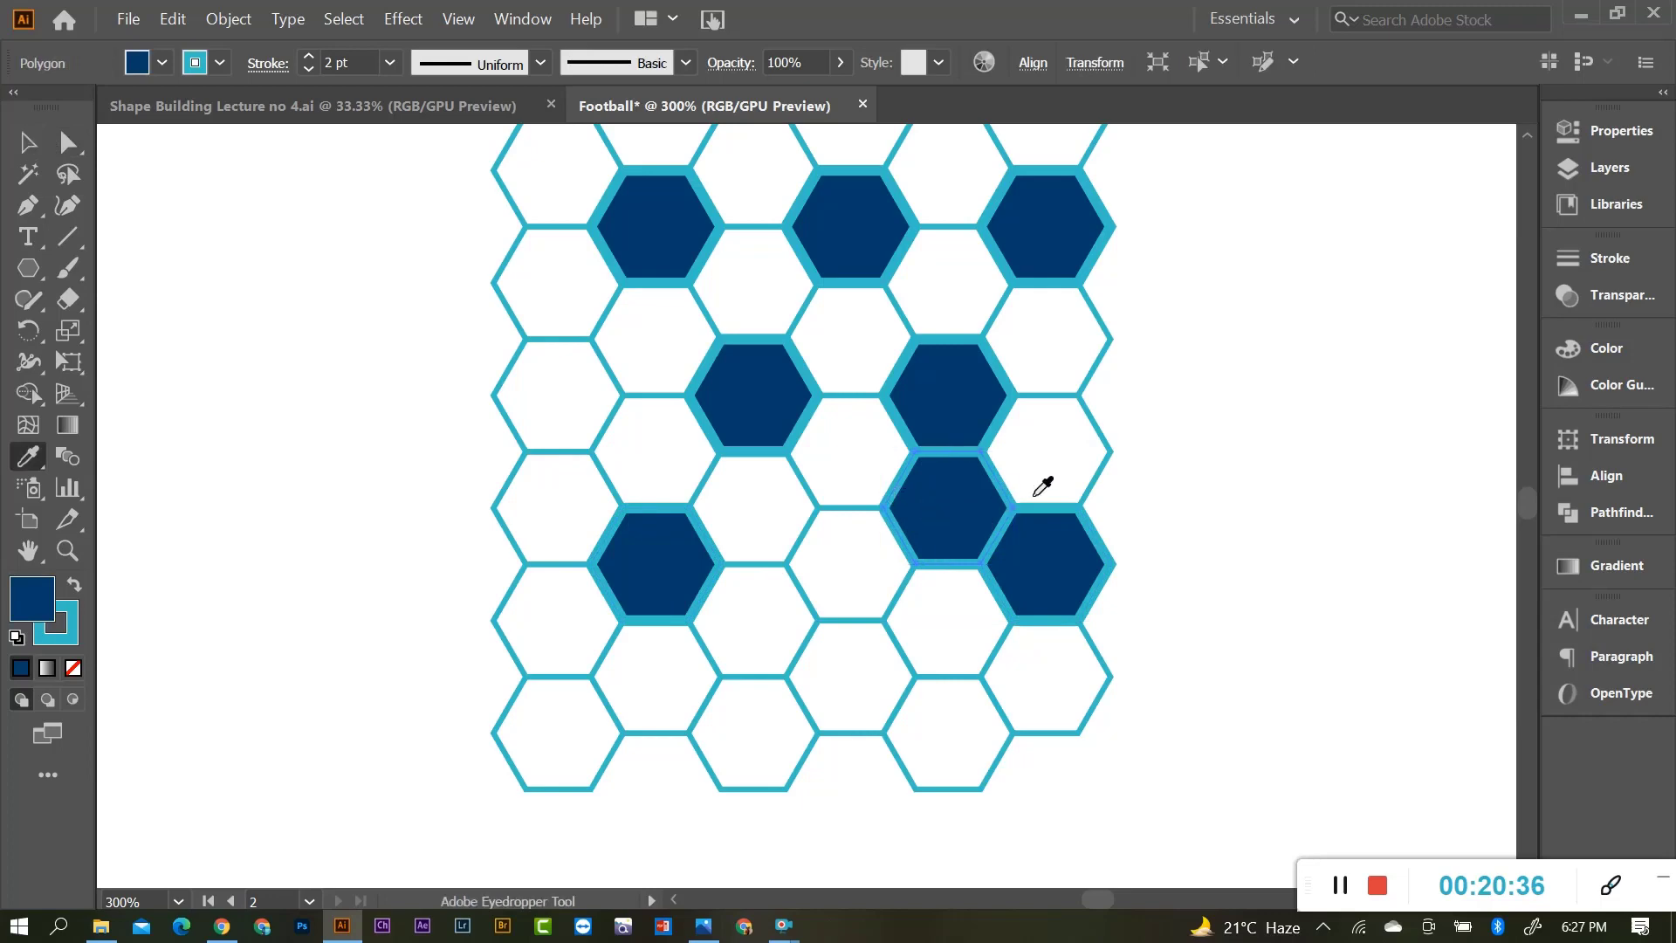
pyautogui.click(1092, 416)
pyautogui.click(27, 141)
pyautogui.click(825, 747)
pyautogui.scroll(-2, 824, 747)
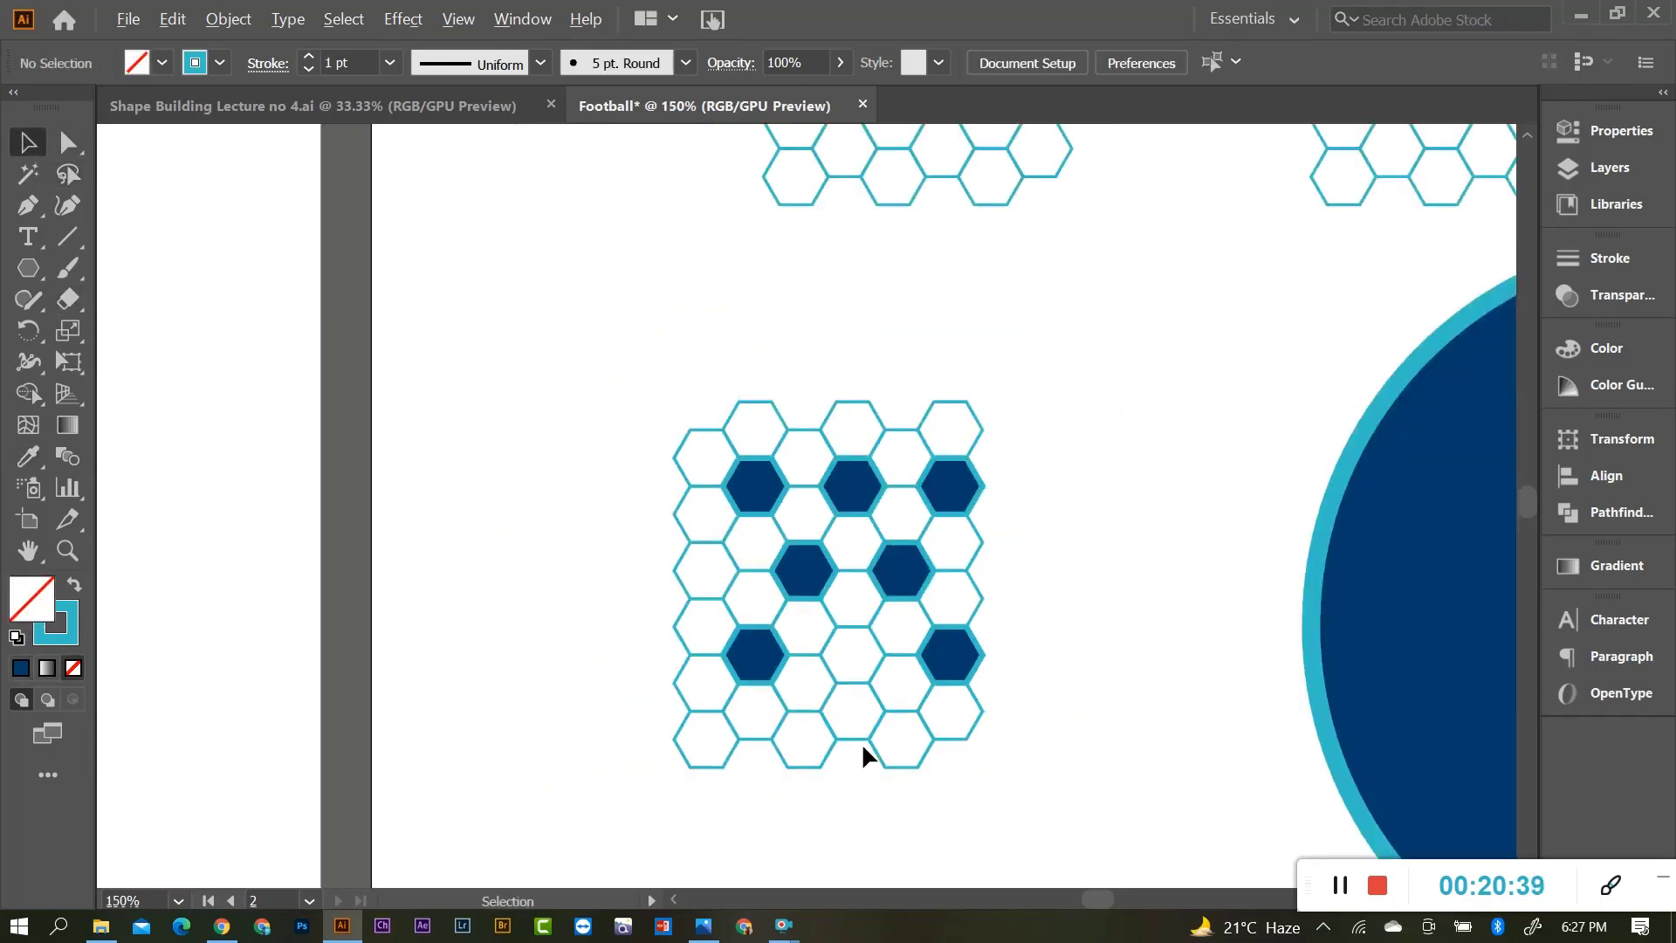
pyautogui.scroll(1, 930, 673)
pyautogui.scroll(-1, 909, 695)
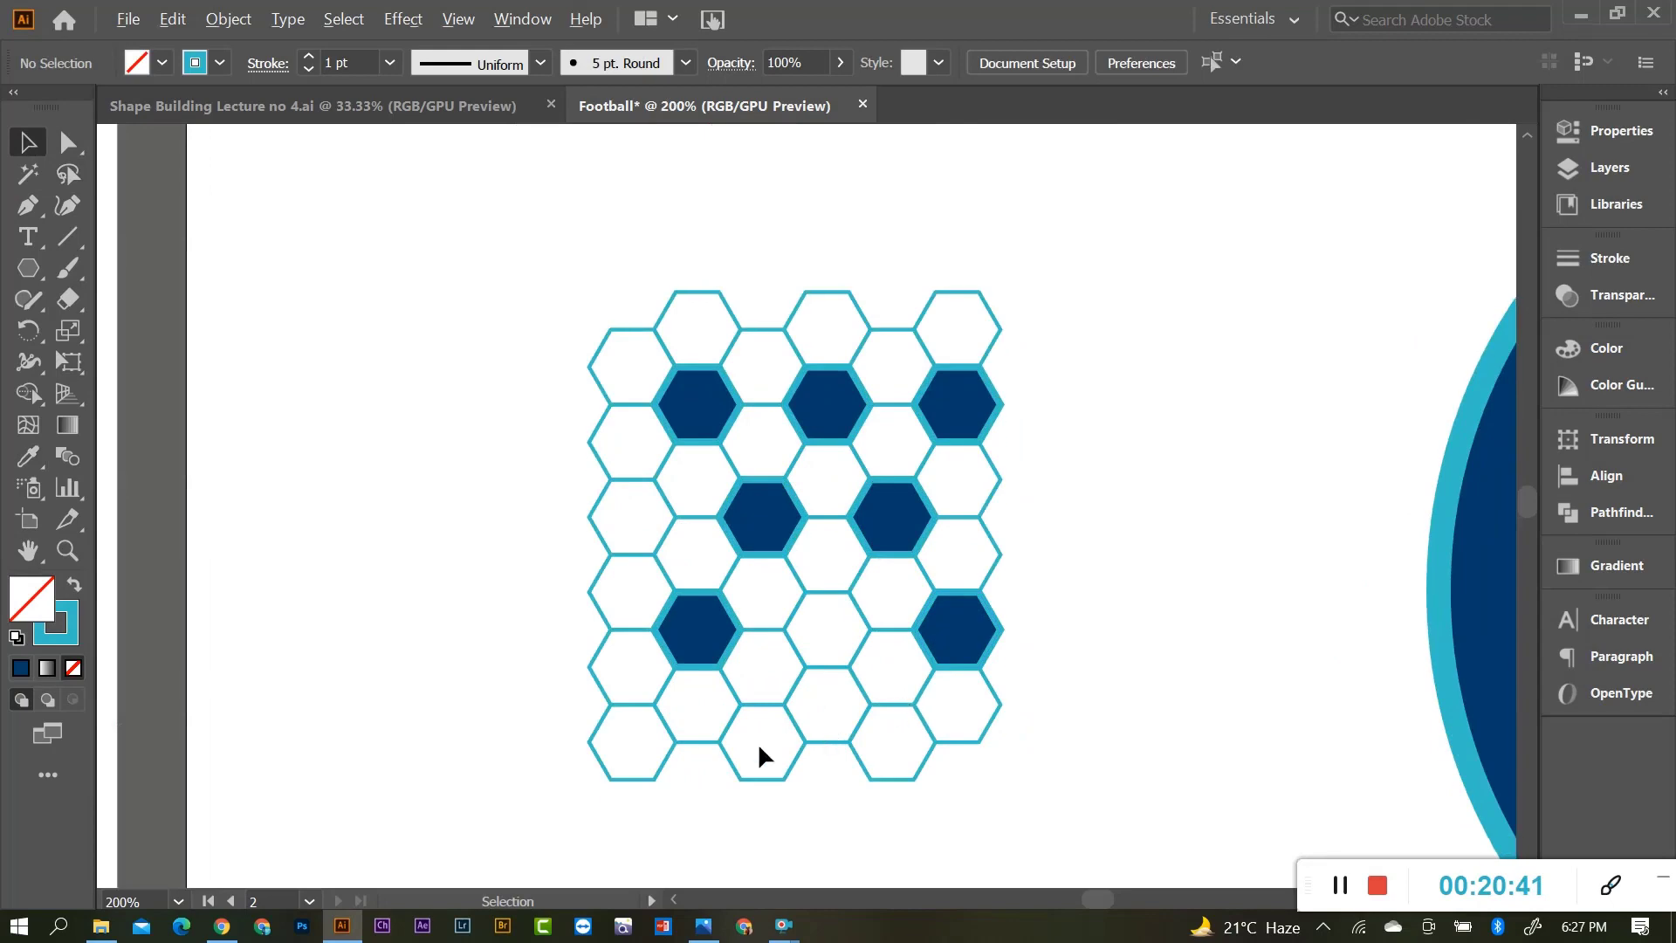
pyautogui.scroll(1, 757, 742)
pyautogui.scroll(-1, 696, 695)
pyautogui.scroll(2, 772, 672)
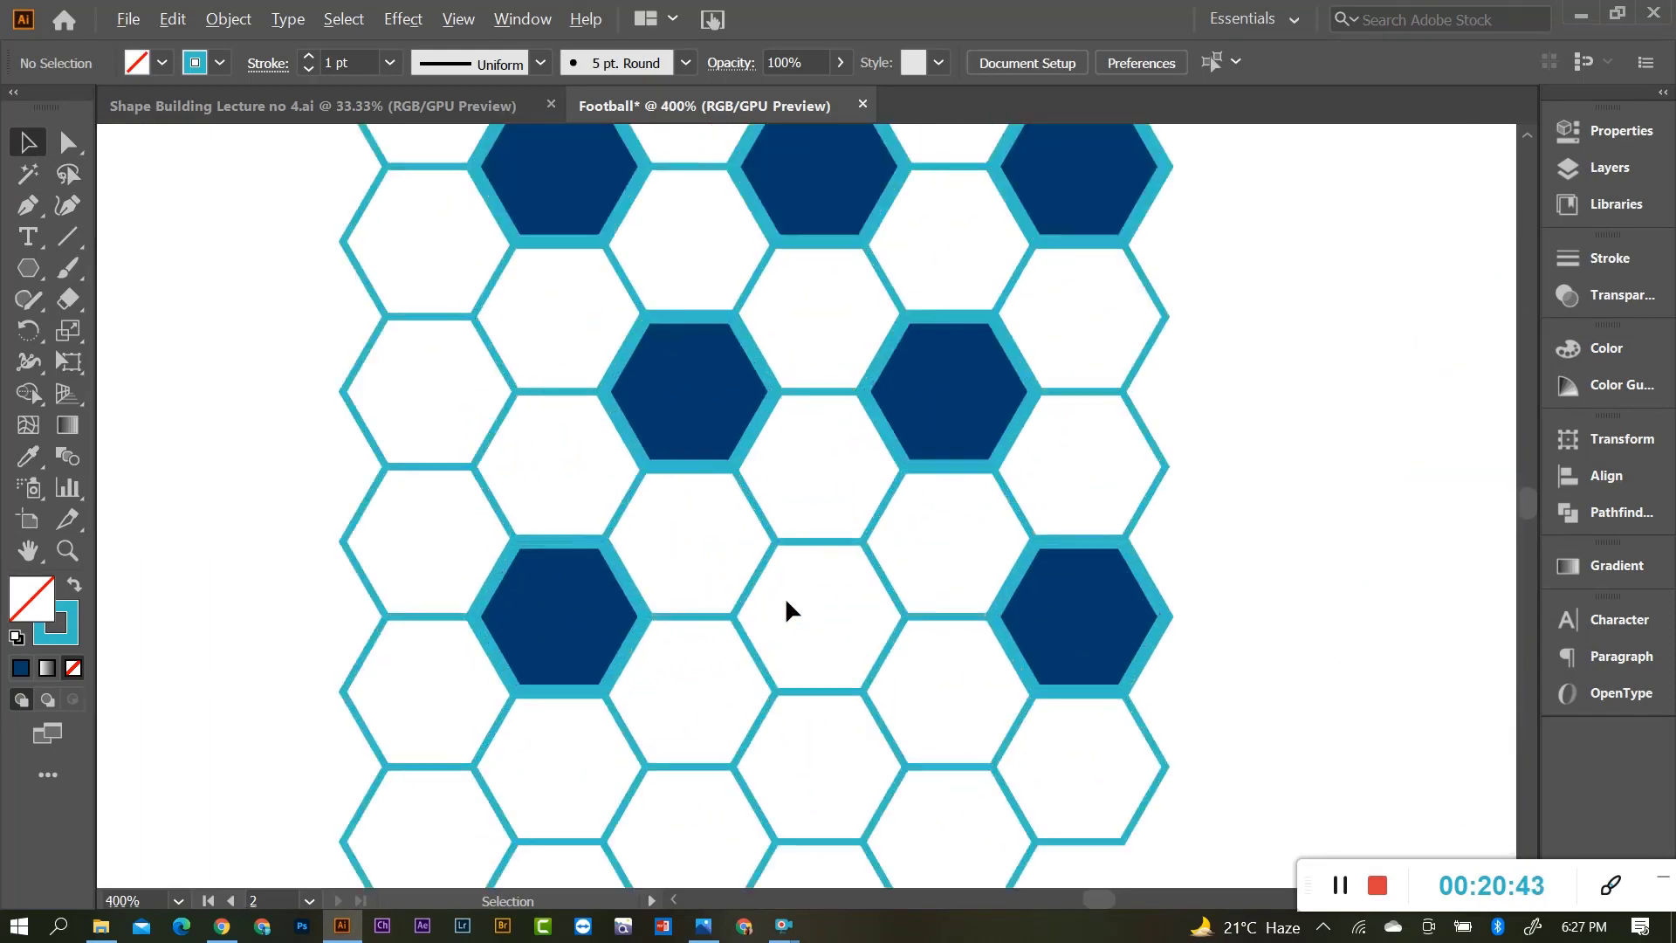
pyautogui.scroll(-2, 788, 601)
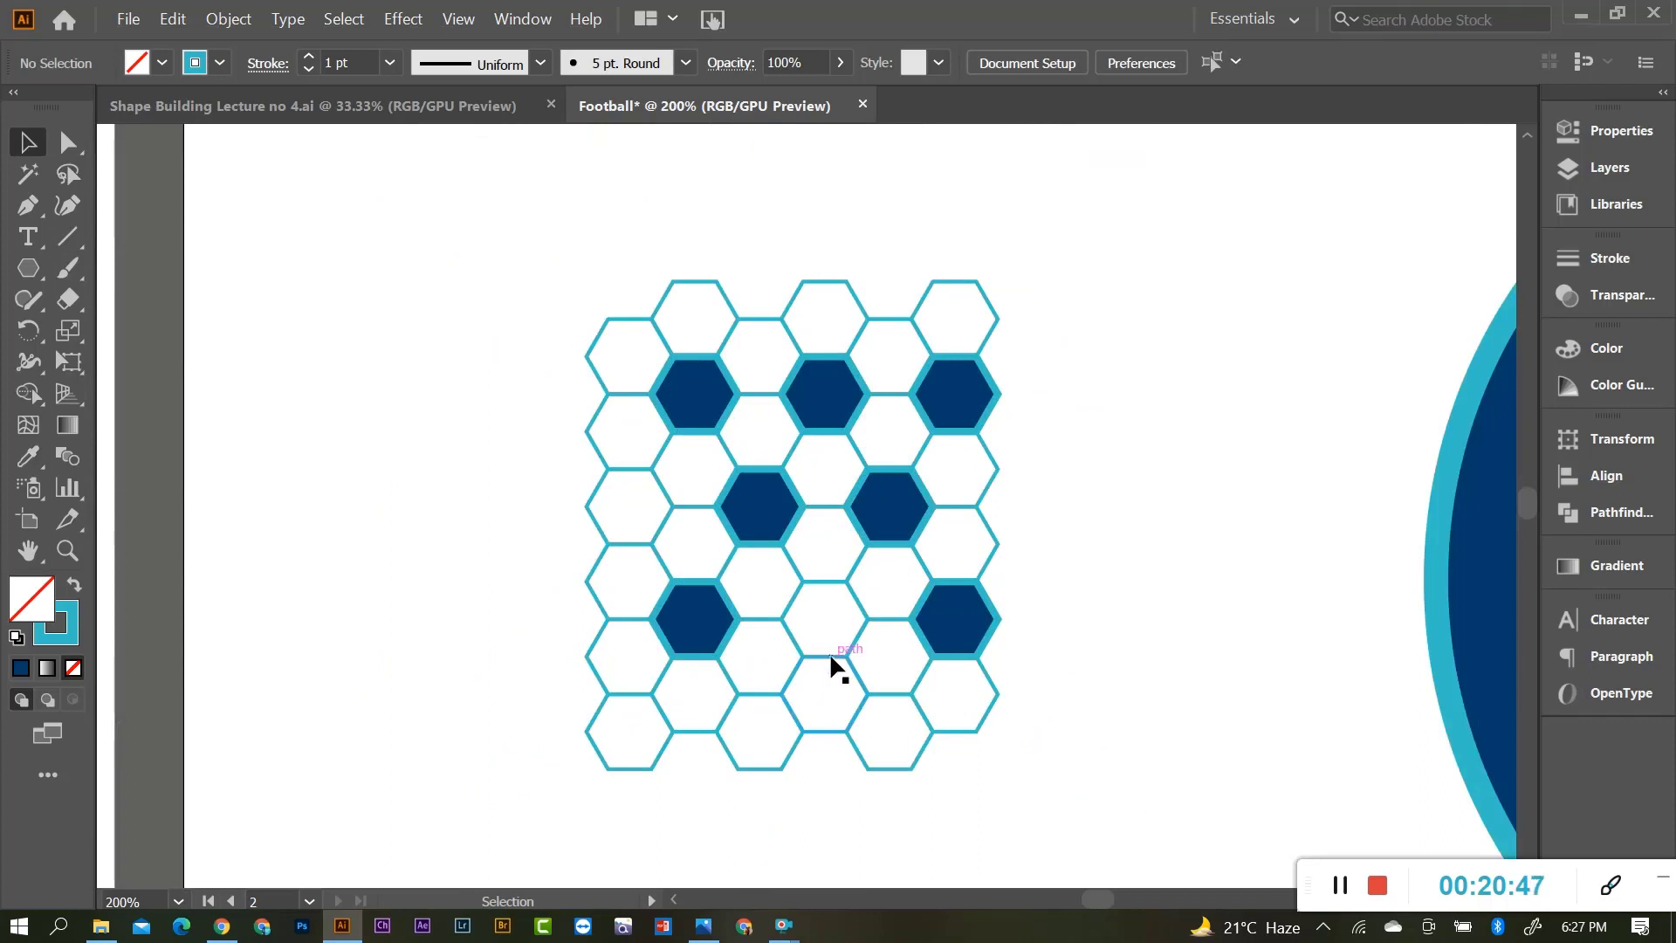
# Fill the middle hexagon dark blue with a thick outline, undoing a wrong fill below it.
pyautogui.click(827, 734)
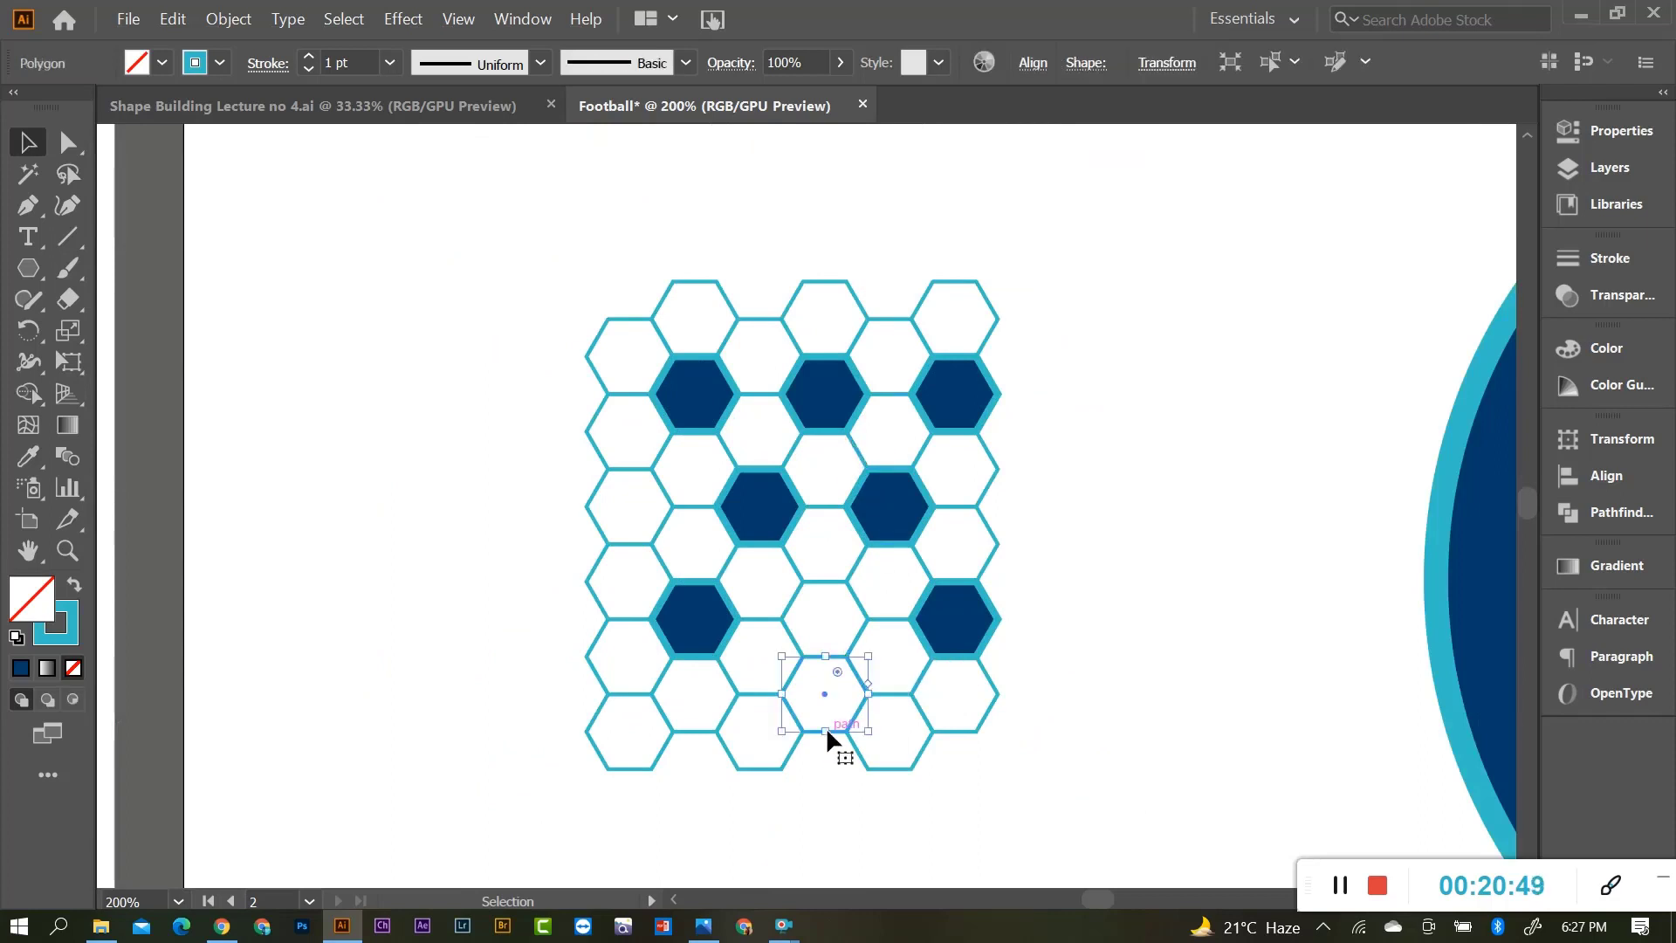
pyautogui.press('i')
pyautogui.click(826, 399)
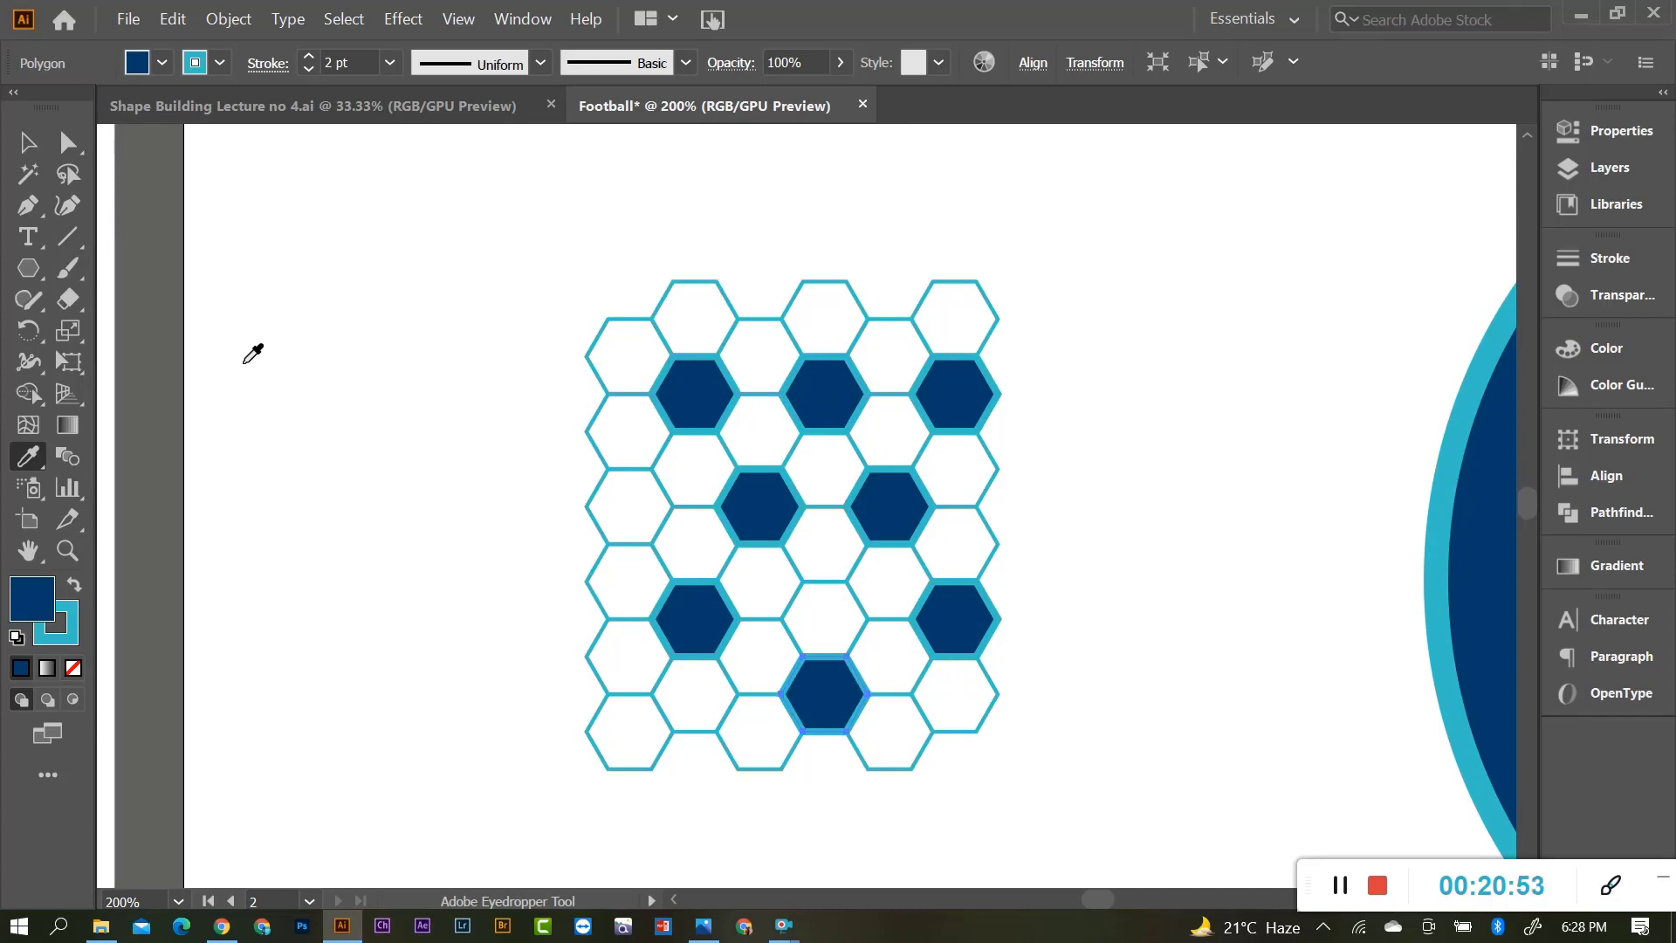
pyautogui.click(28, 143)
pyautogui.hotkey('ctrl', 'z')
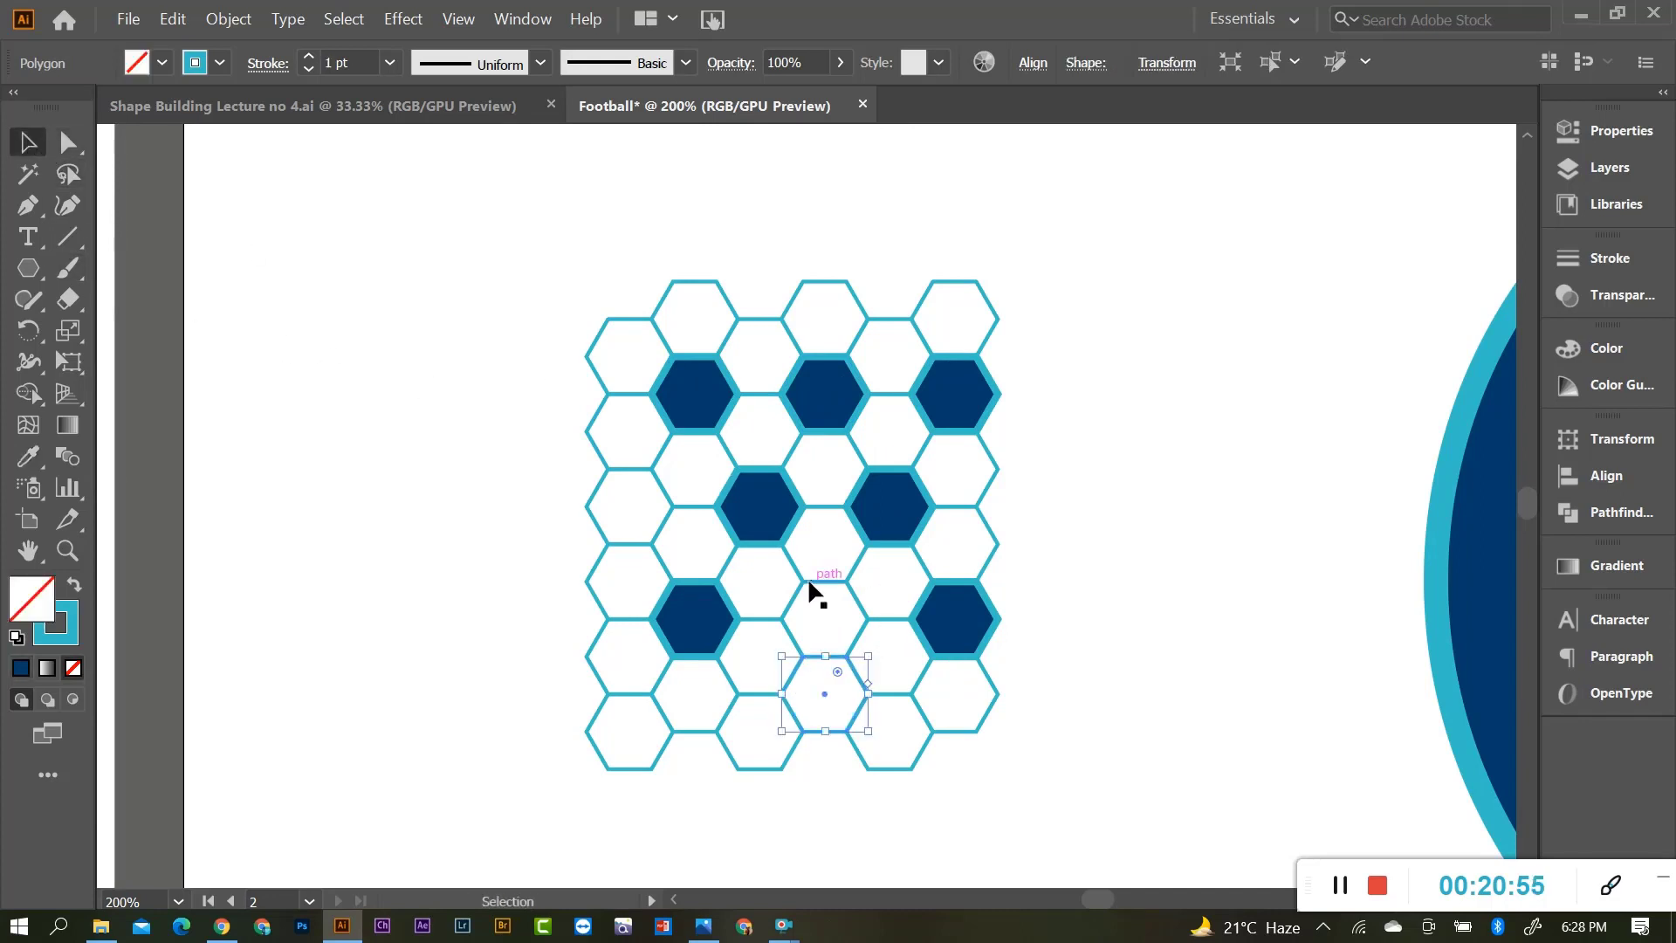
pyautogui.click(822, 581)
pyautogui.press('i')
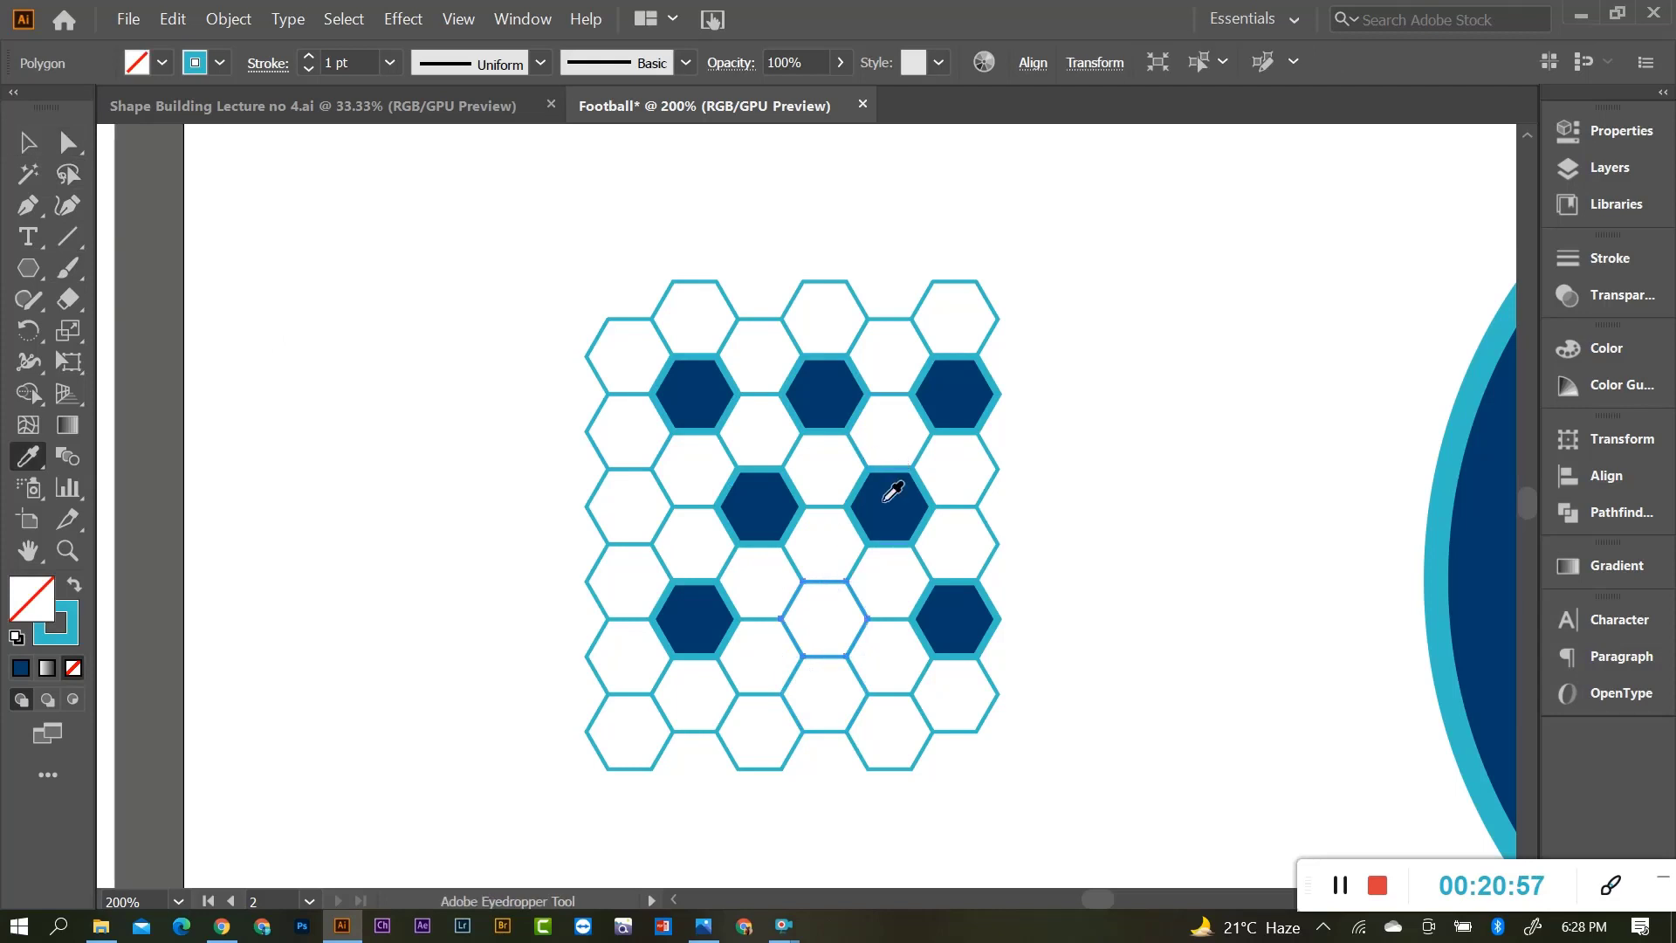
pyautogui.click(888, 488)
pyautogui.click(29, 140)
pyautogui.click(529, 470)
# Marquee-select every hexagon of the patterned honeycomb.
pyautogui.scroll(-1, 678, 508)
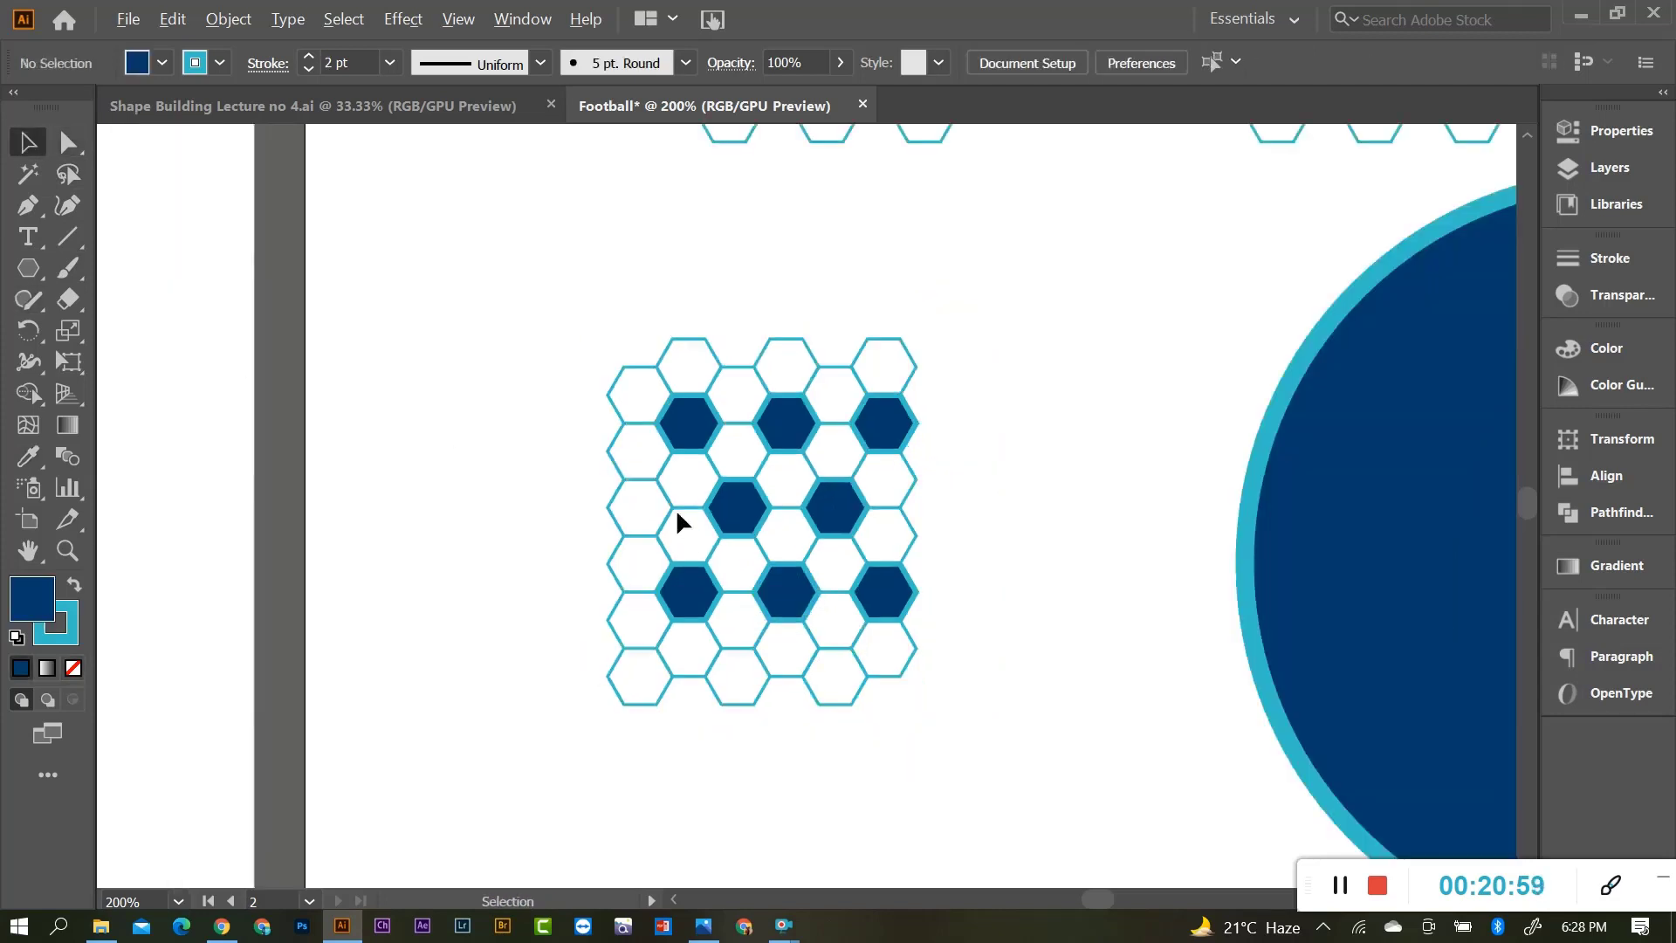
pyautogui.scroll(1, 701, 555)
pyautogui.moveTo(495, 288); pyautogui.dragTo(1096, 772)
pyautogui.scroll(-2, 772, 637)
pyautogui.press('ctrl')
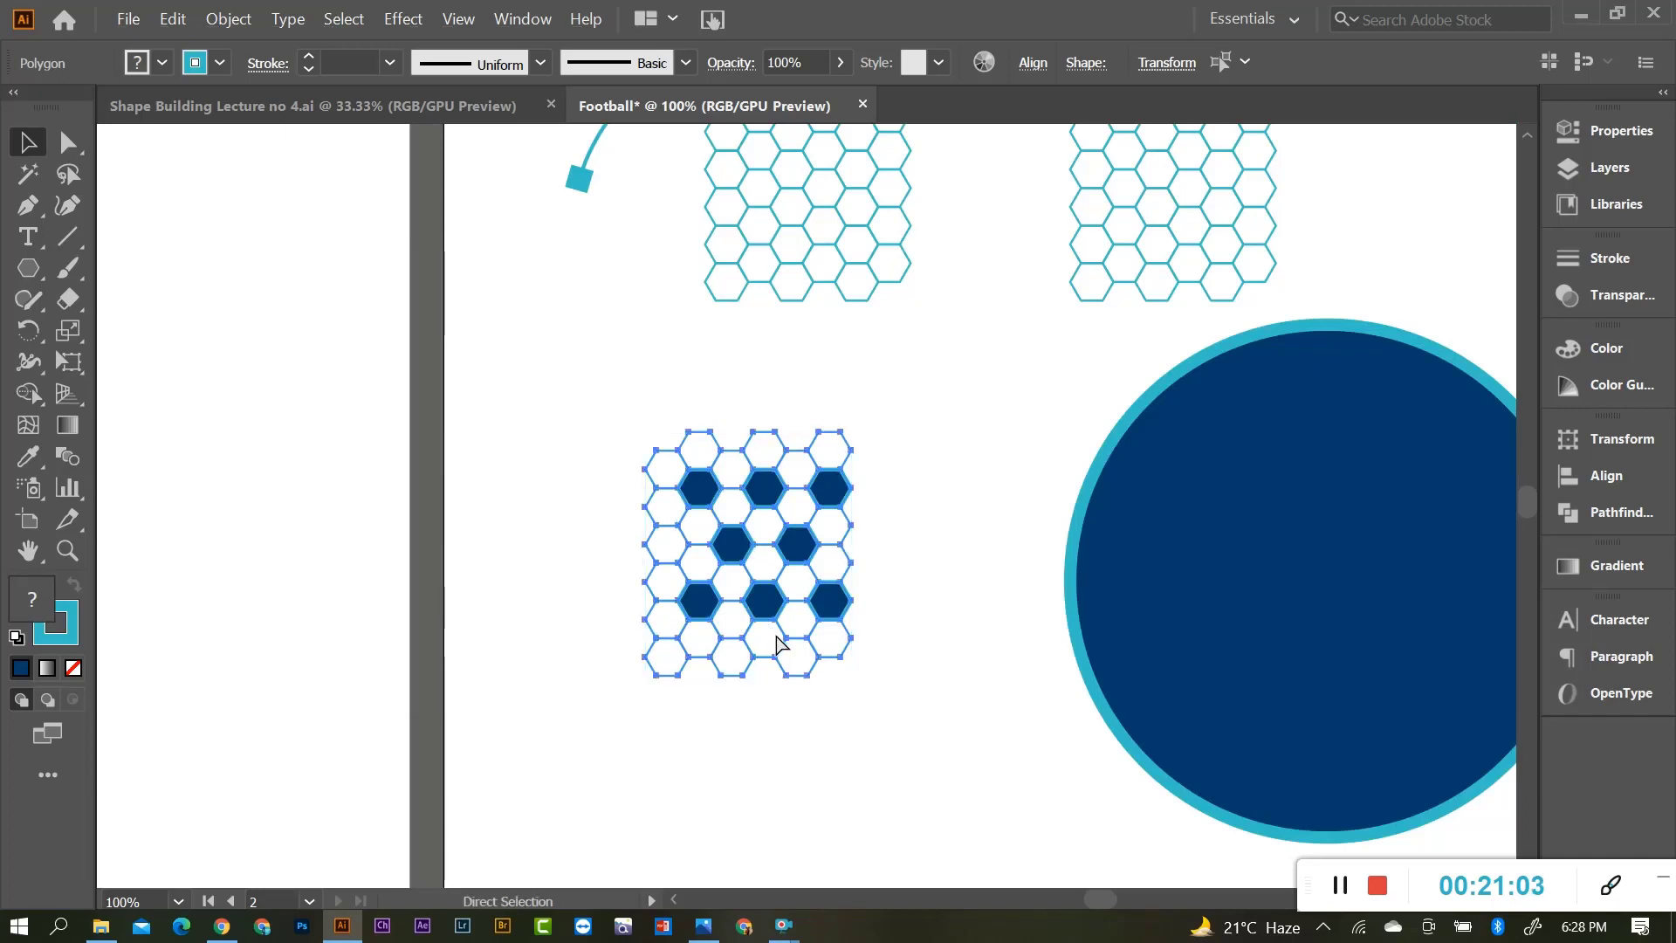
# Group the patterned honeycomb's hexagons with Ctrl+G.
pyautogui.hotkey('ctrl', 'g')
pyautogui.click(943, 521)
pyautogui.scroll(1, 795, 563)
pyautogui.scroll(-1, 770, 566)
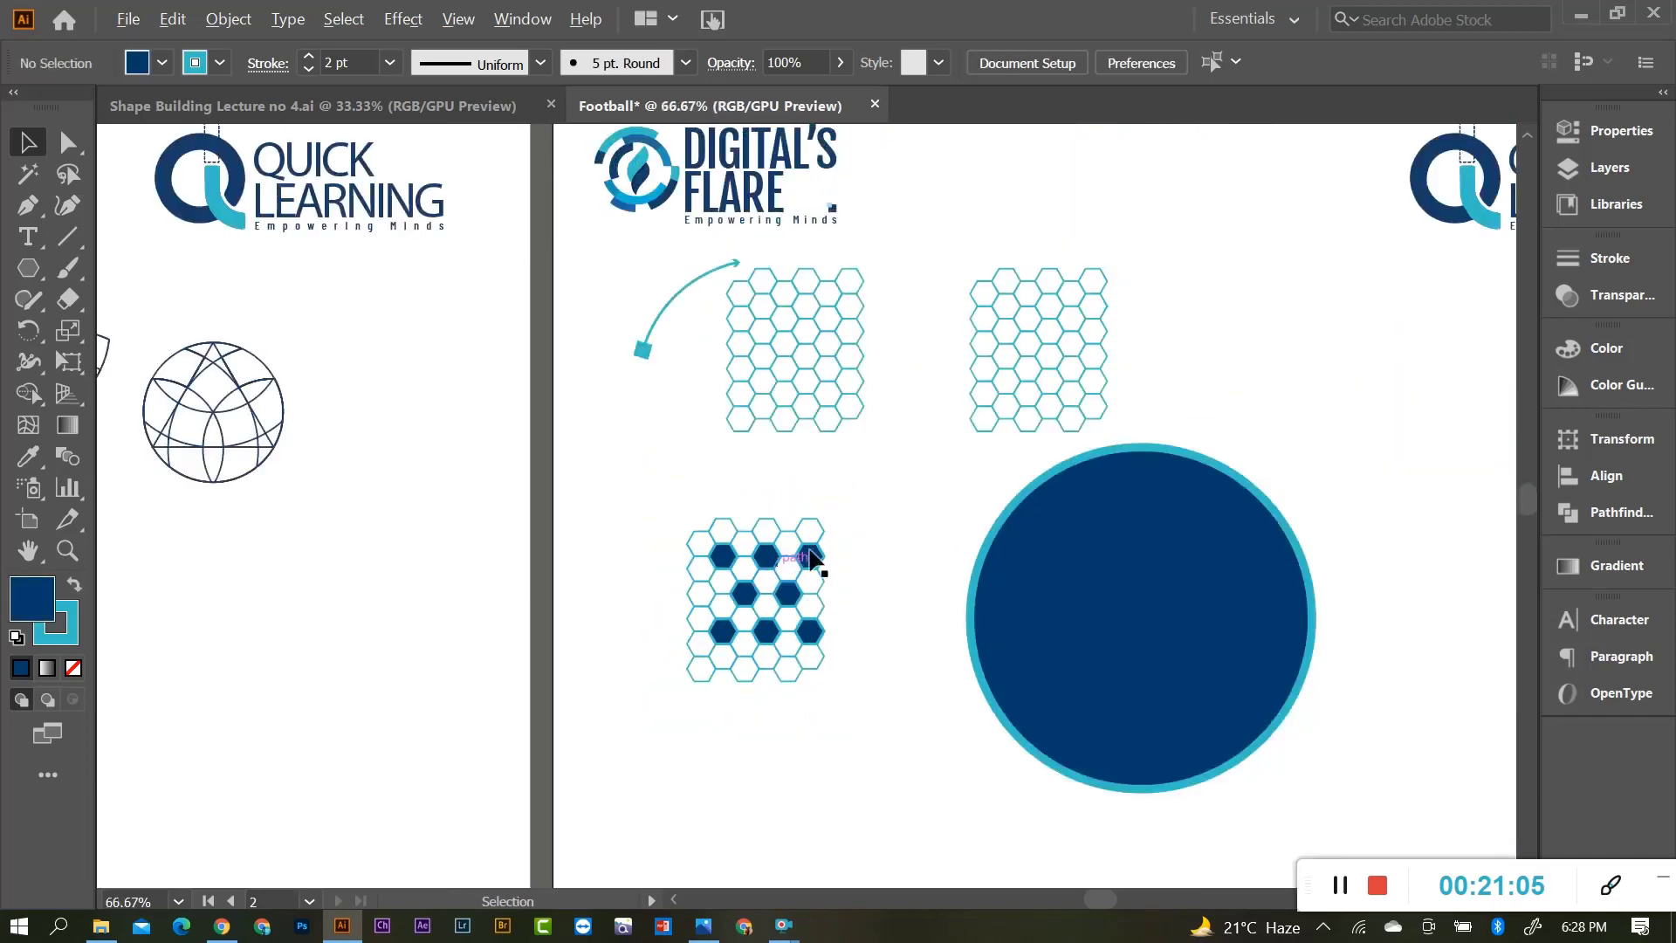
# Move the right plain hexagon grid closer to the left grid.
pyautogui.moveTo(940, 231); pyautogui.dragTo(1122, 445)
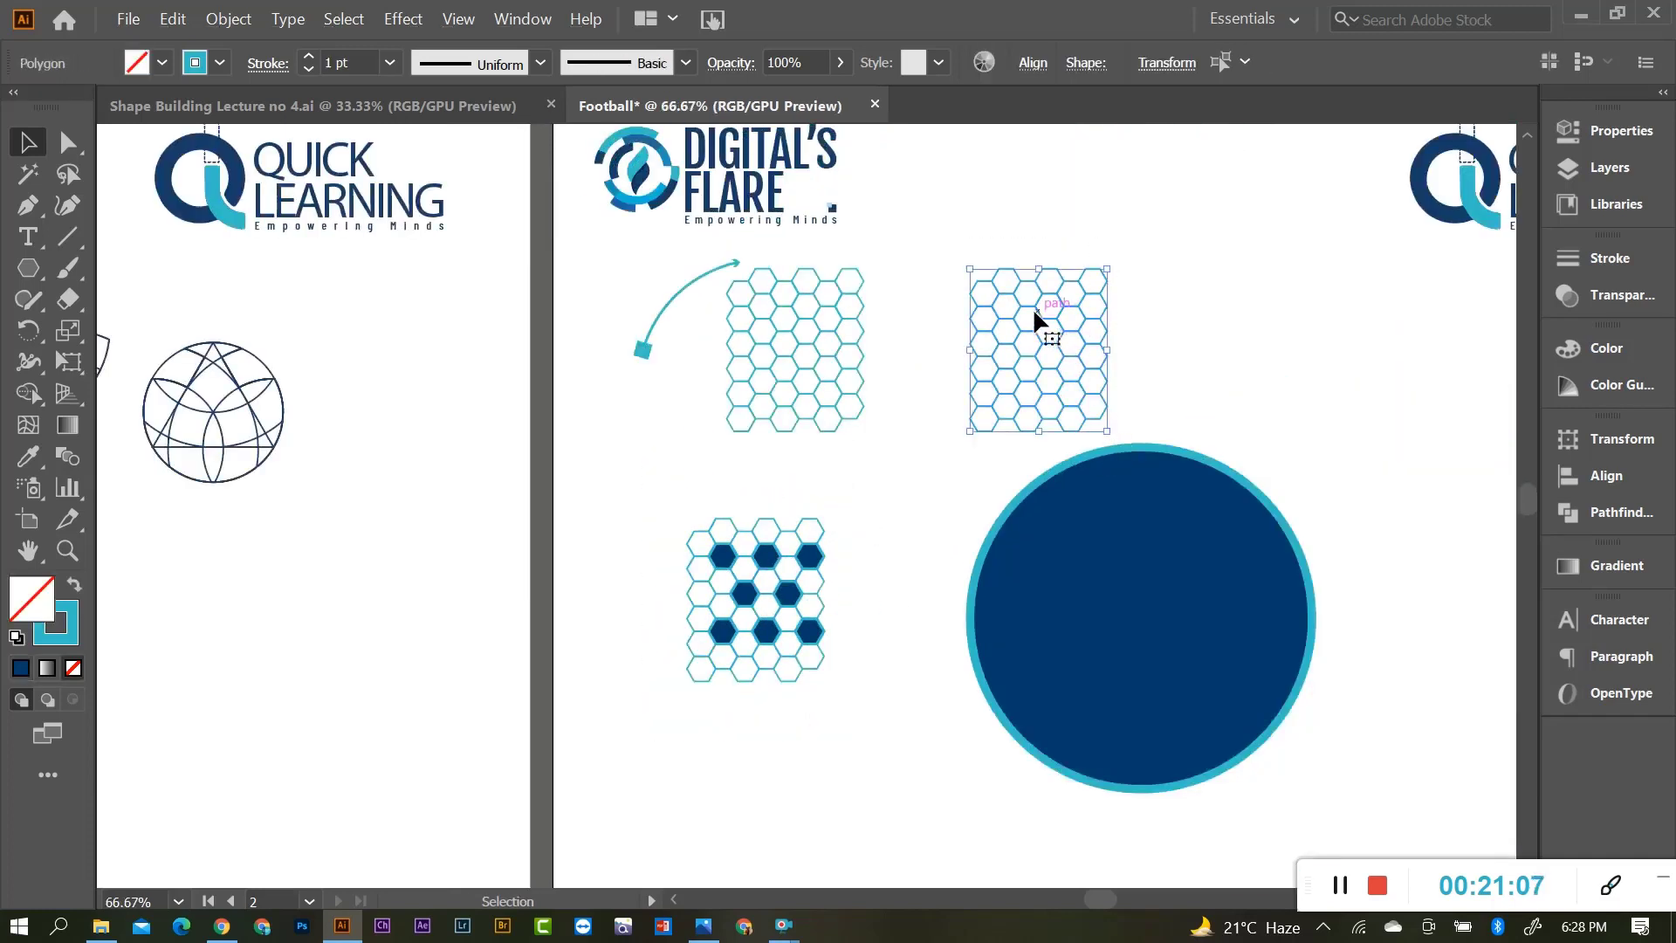
pyautogui.moveTo(1036, 307); pyautogui.dragTo(967, 307)
pyautogui.scroll(1, 992, 397)
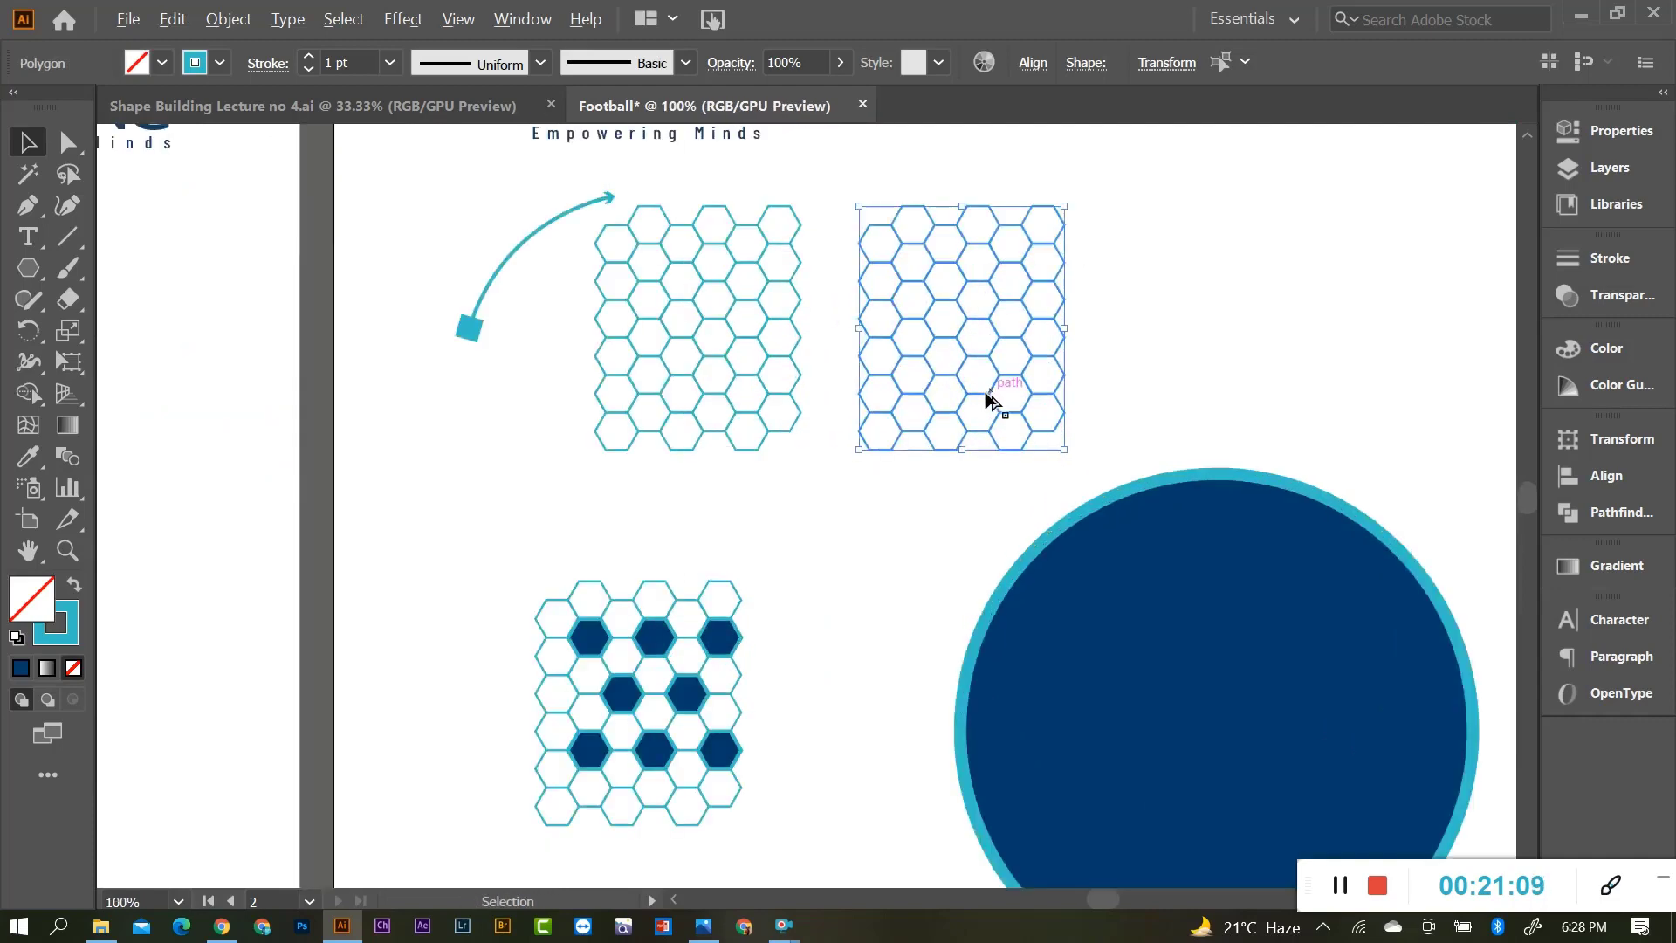
pyautogui.scroll(1, 746, 330)
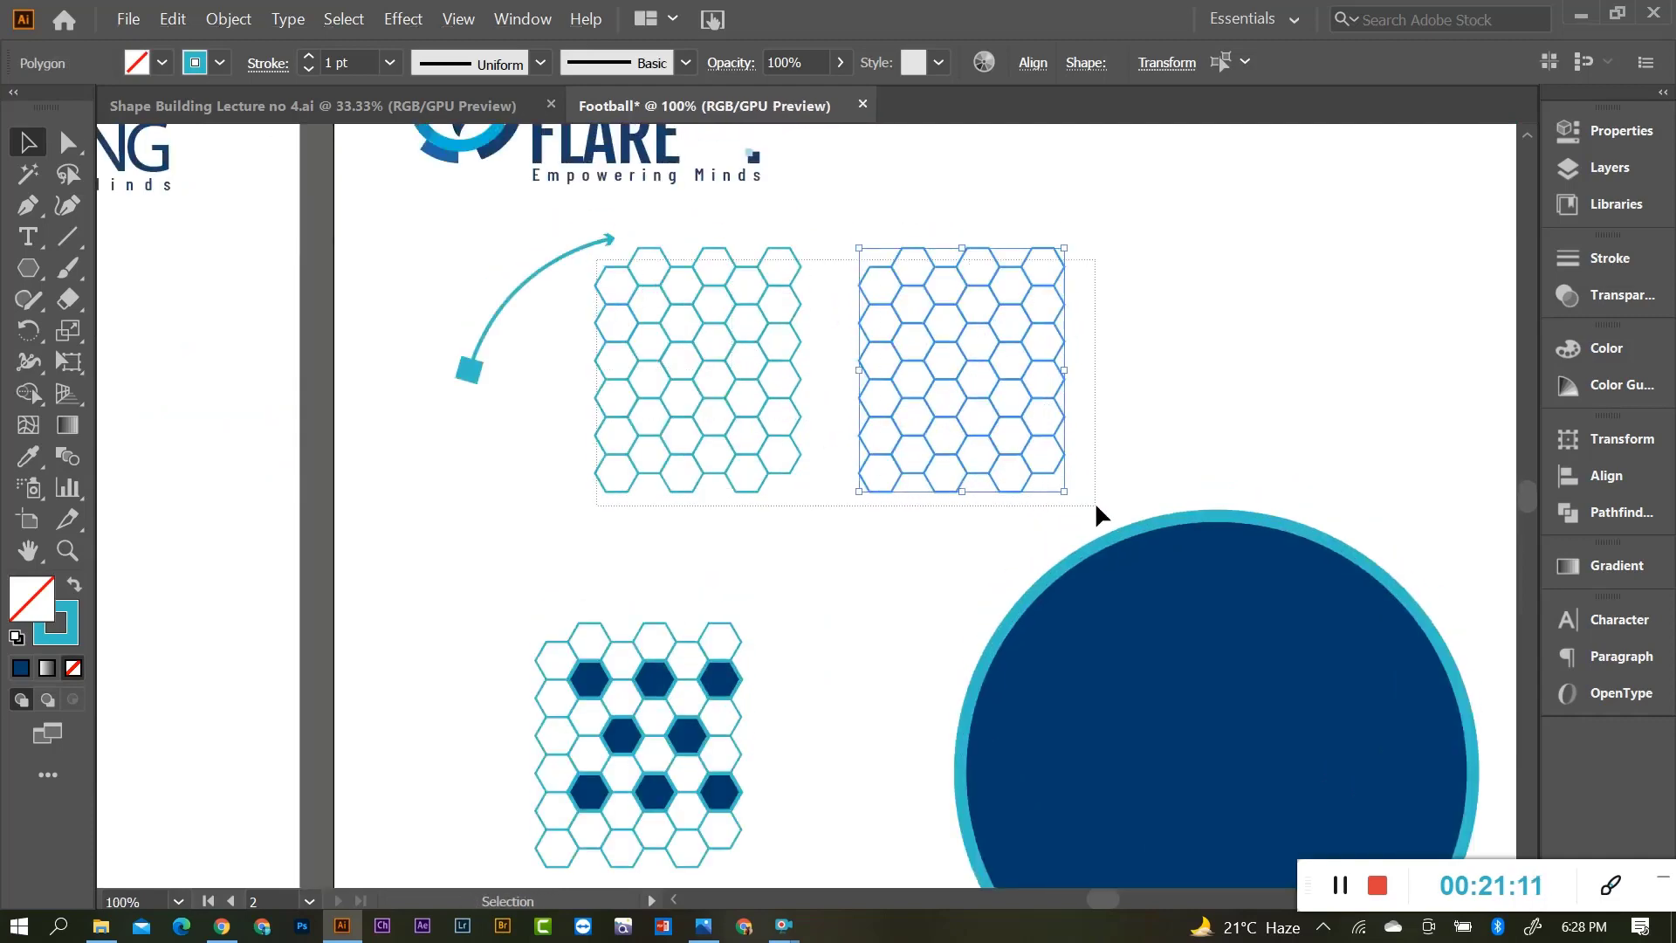
# Give the plain grids the circle's dark blue with no stroke, swapping the left grid to outlines.
pyautogui.press('i')
pyautogui.click(1104, 640)
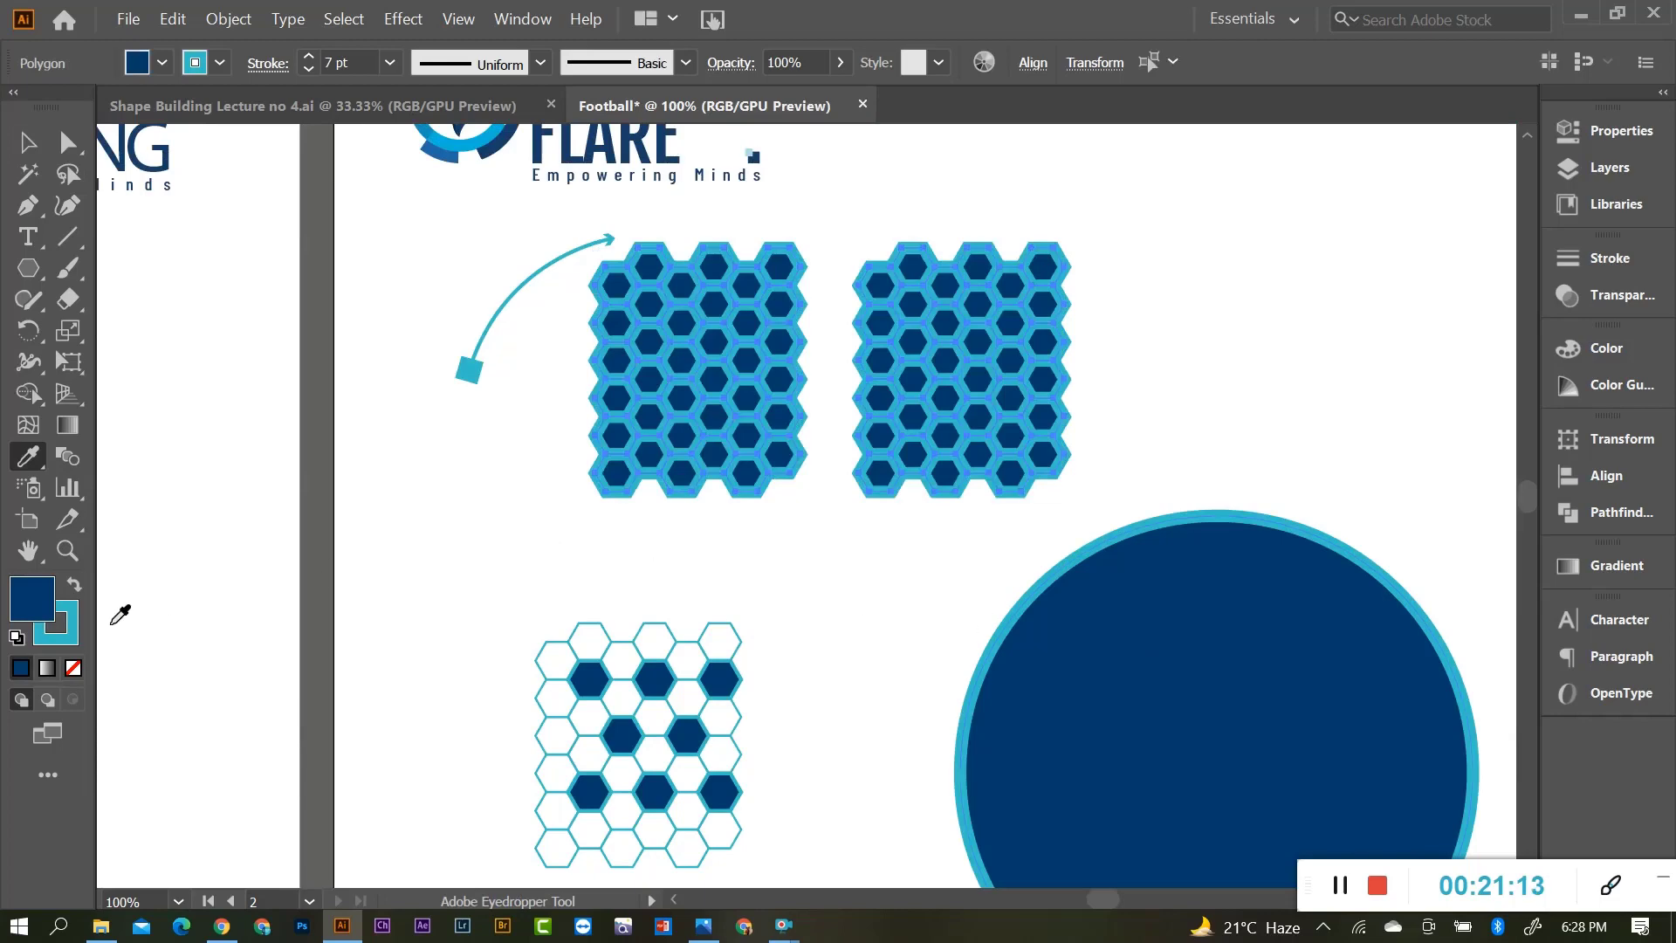
pyautogui.click(75, 669)
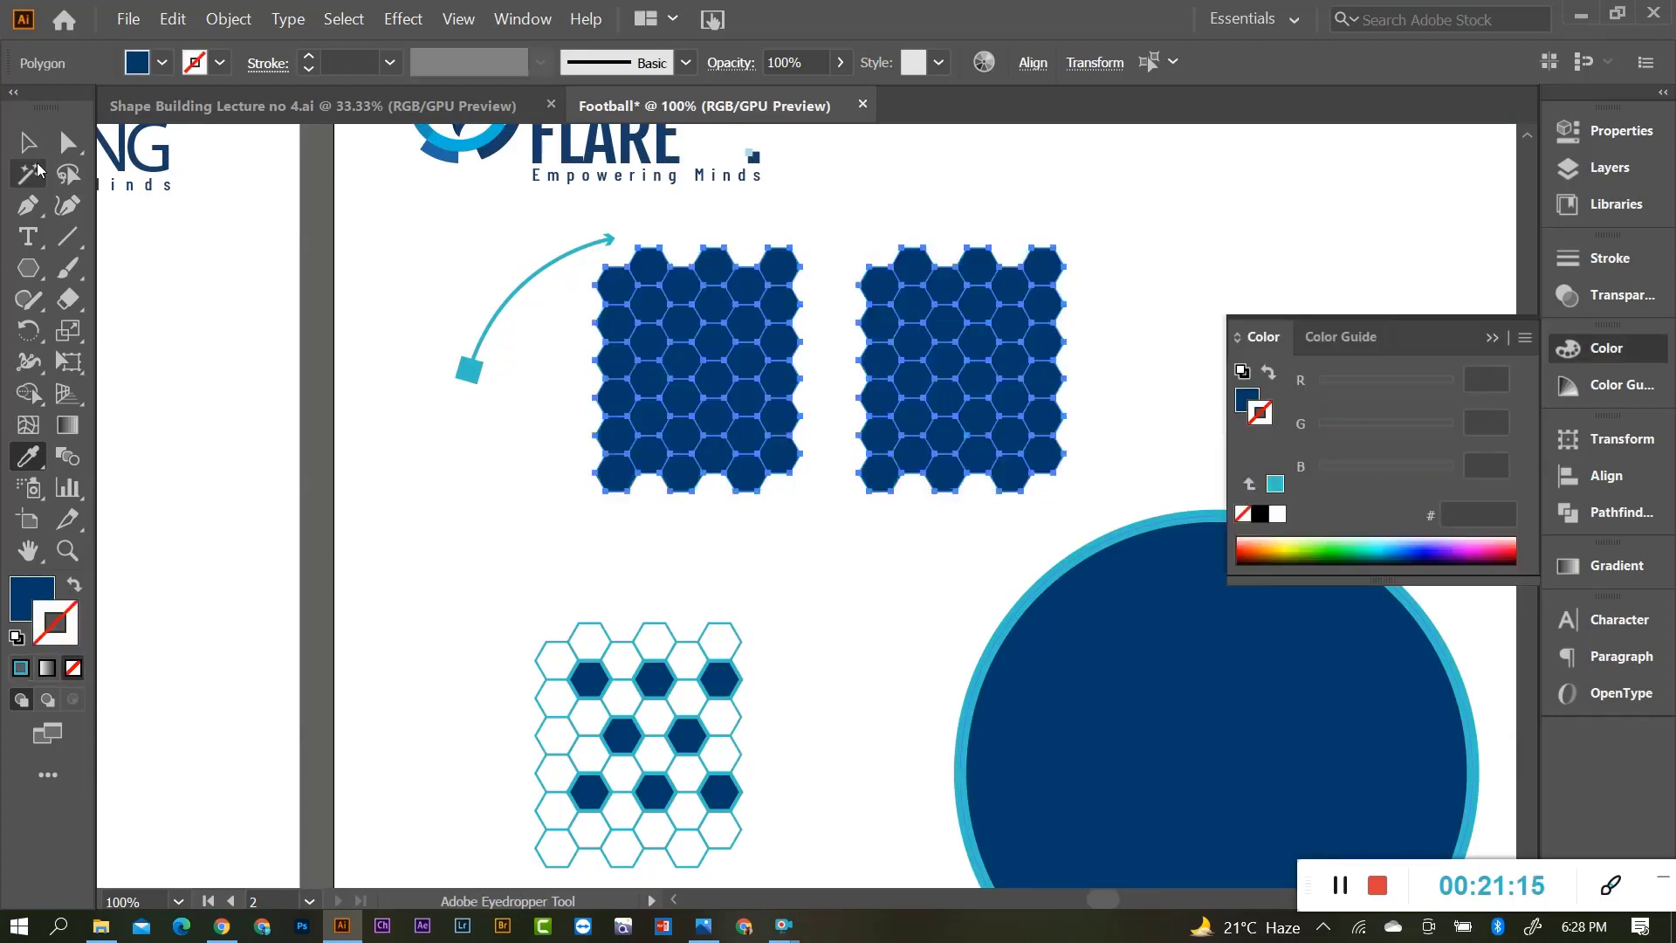
pyautogui.click(43, 147)
pyautogui.moveTo(587, 258); pyautogui.dragTo(790, 515)
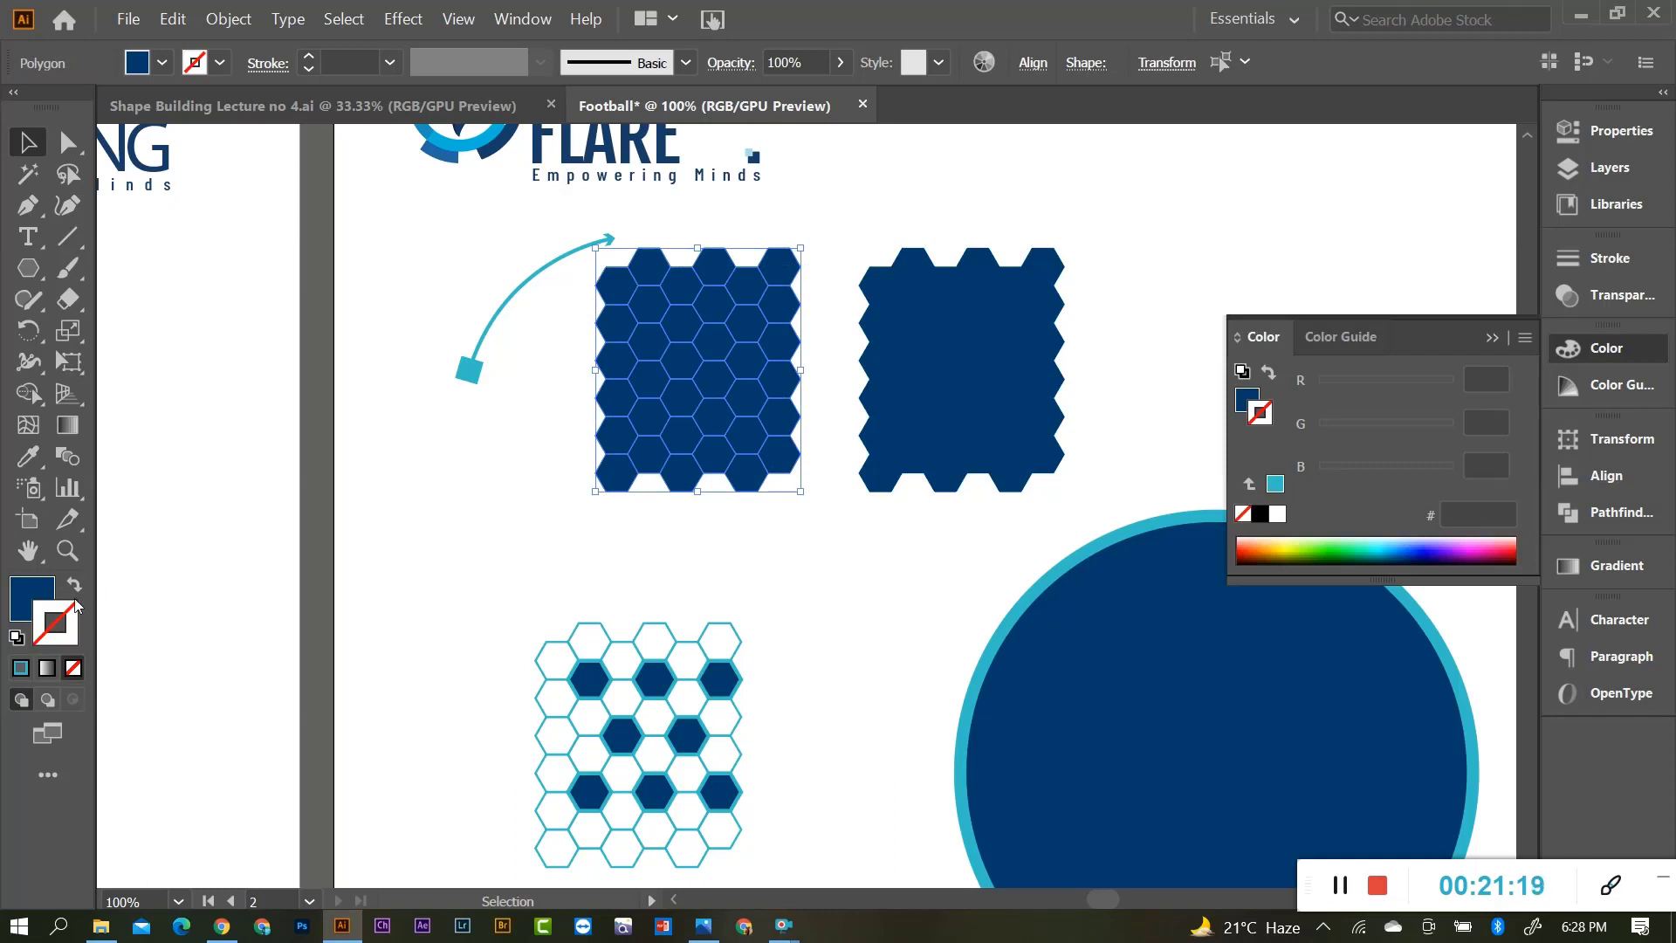
pyautogui.click(75, 588)
pyautogui.click(379, 551)
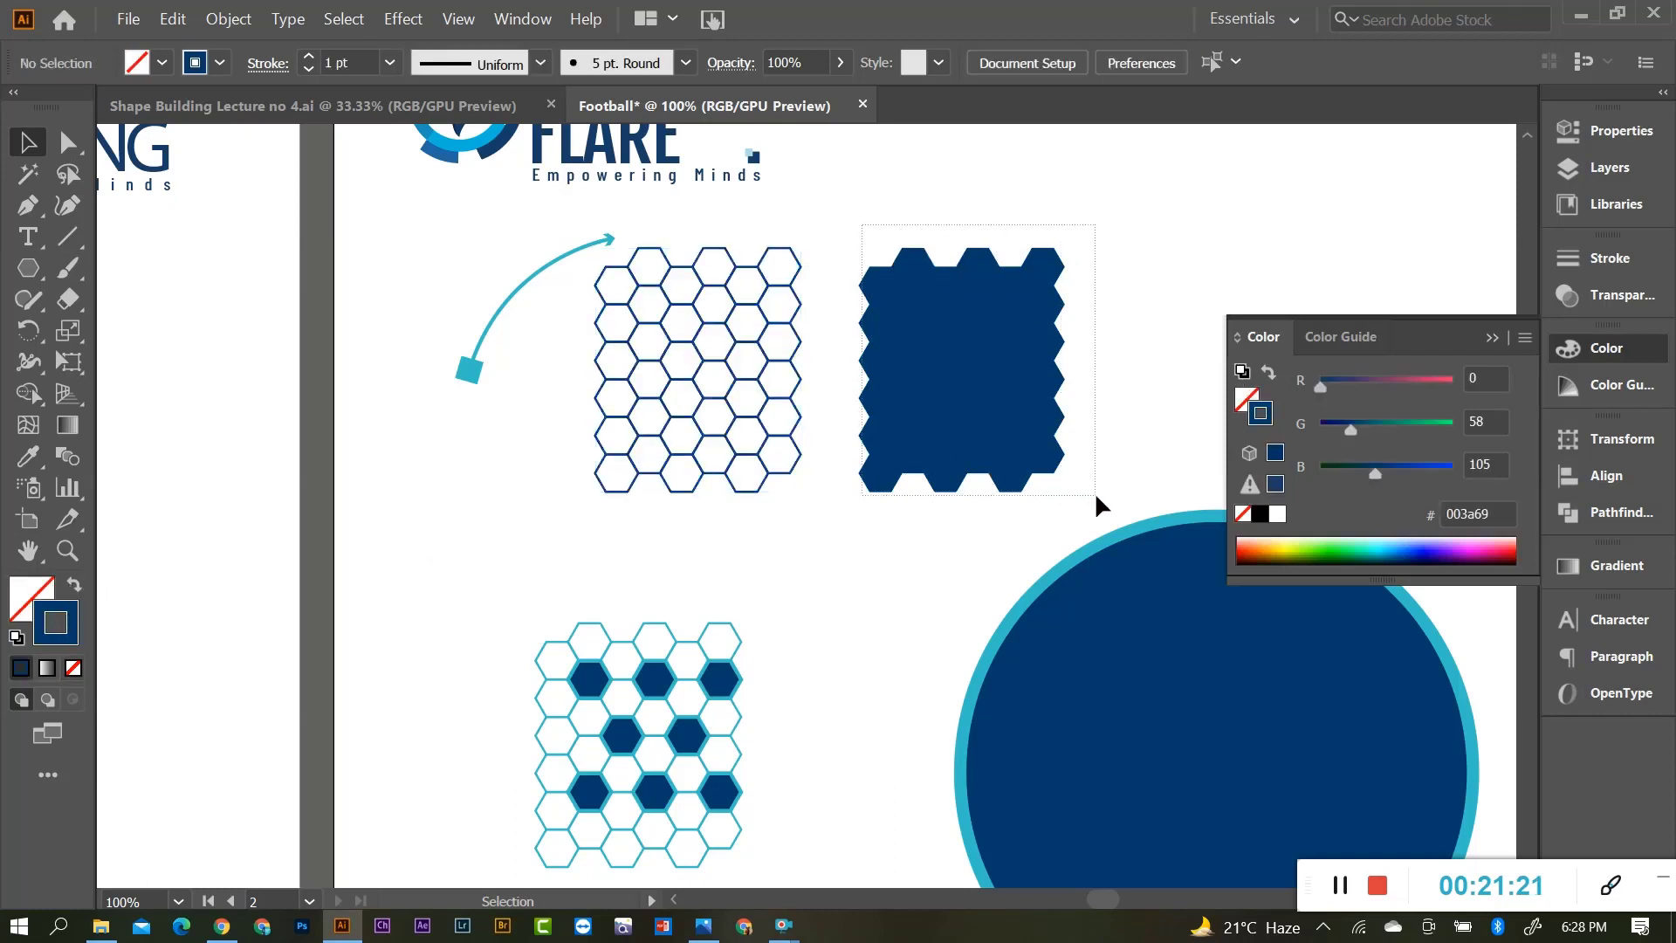
# Make the right grid's hexagons dark blue dashed outlines.
pyautogui.moveTo(1095, 490); pyautogui.dragTo(1095, 491)
pyautogui.click(74, 588)
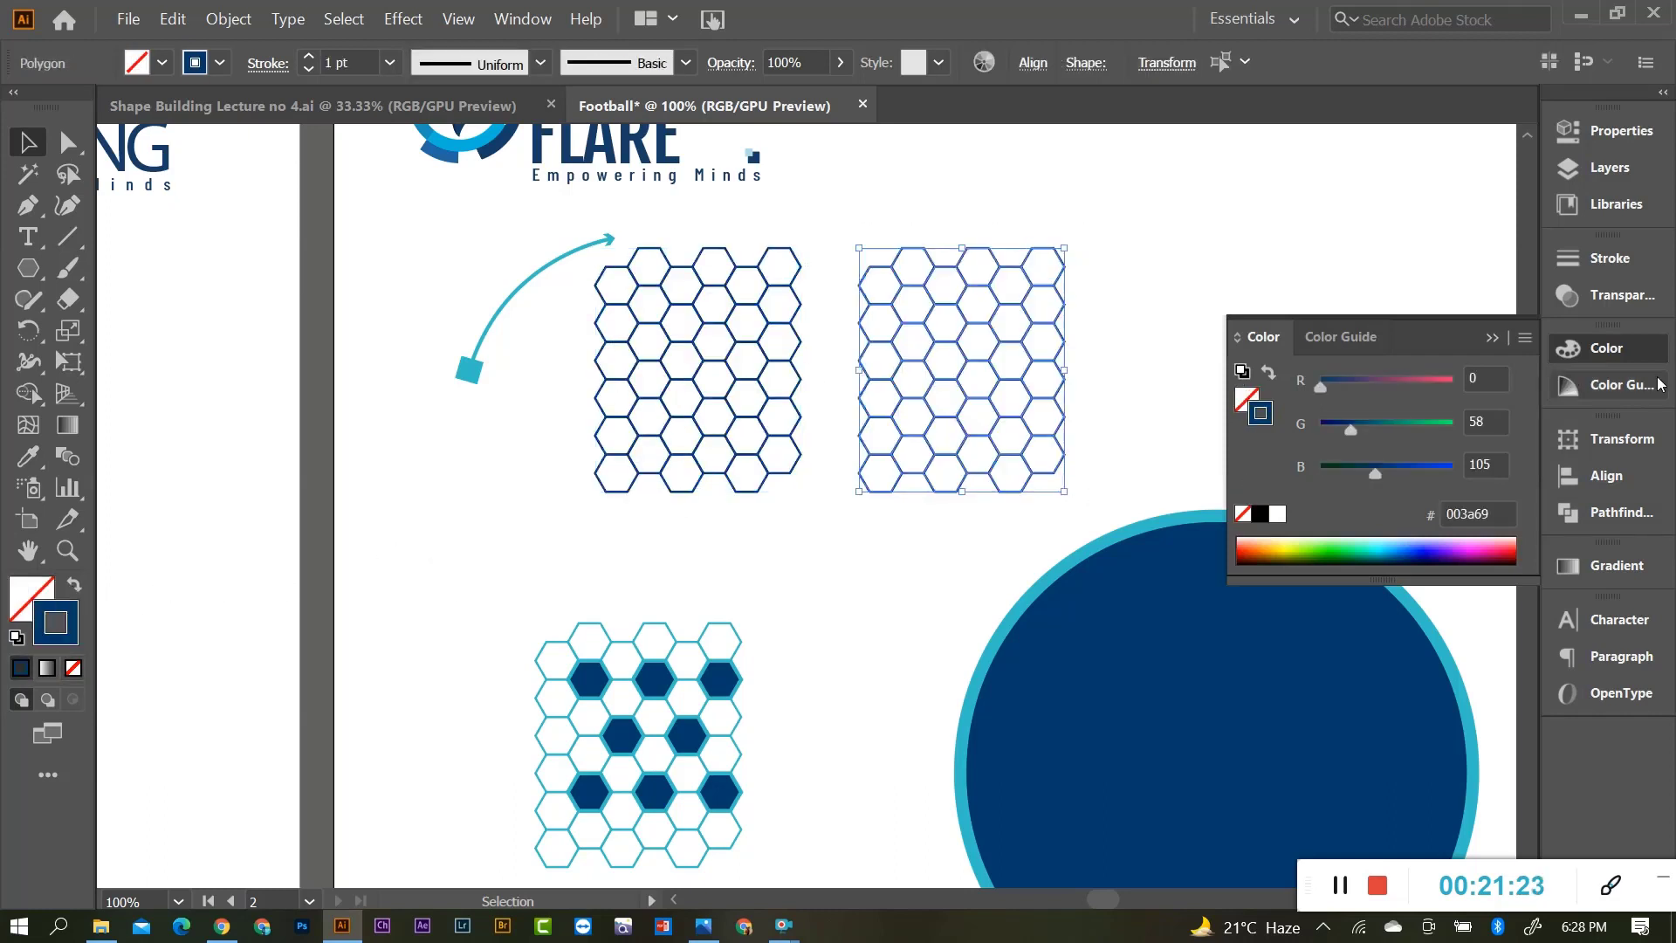
pyautogui.click(1609, 258)
pyautogui.click(1255, 435)
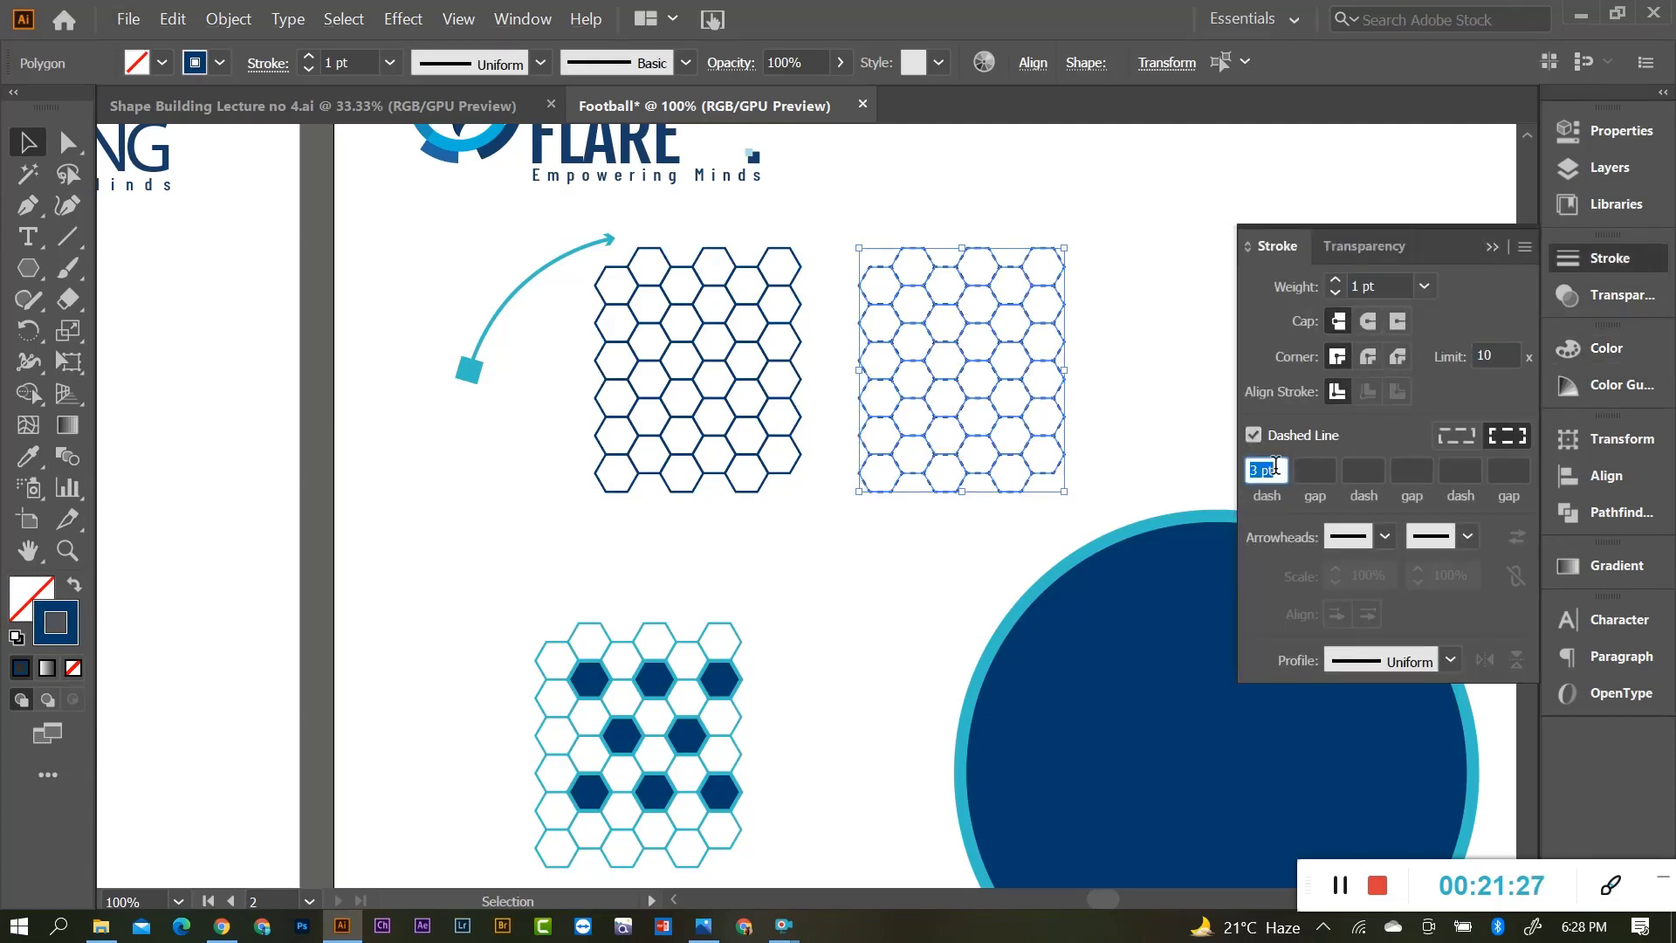
pyautogui.click(1492, 249)
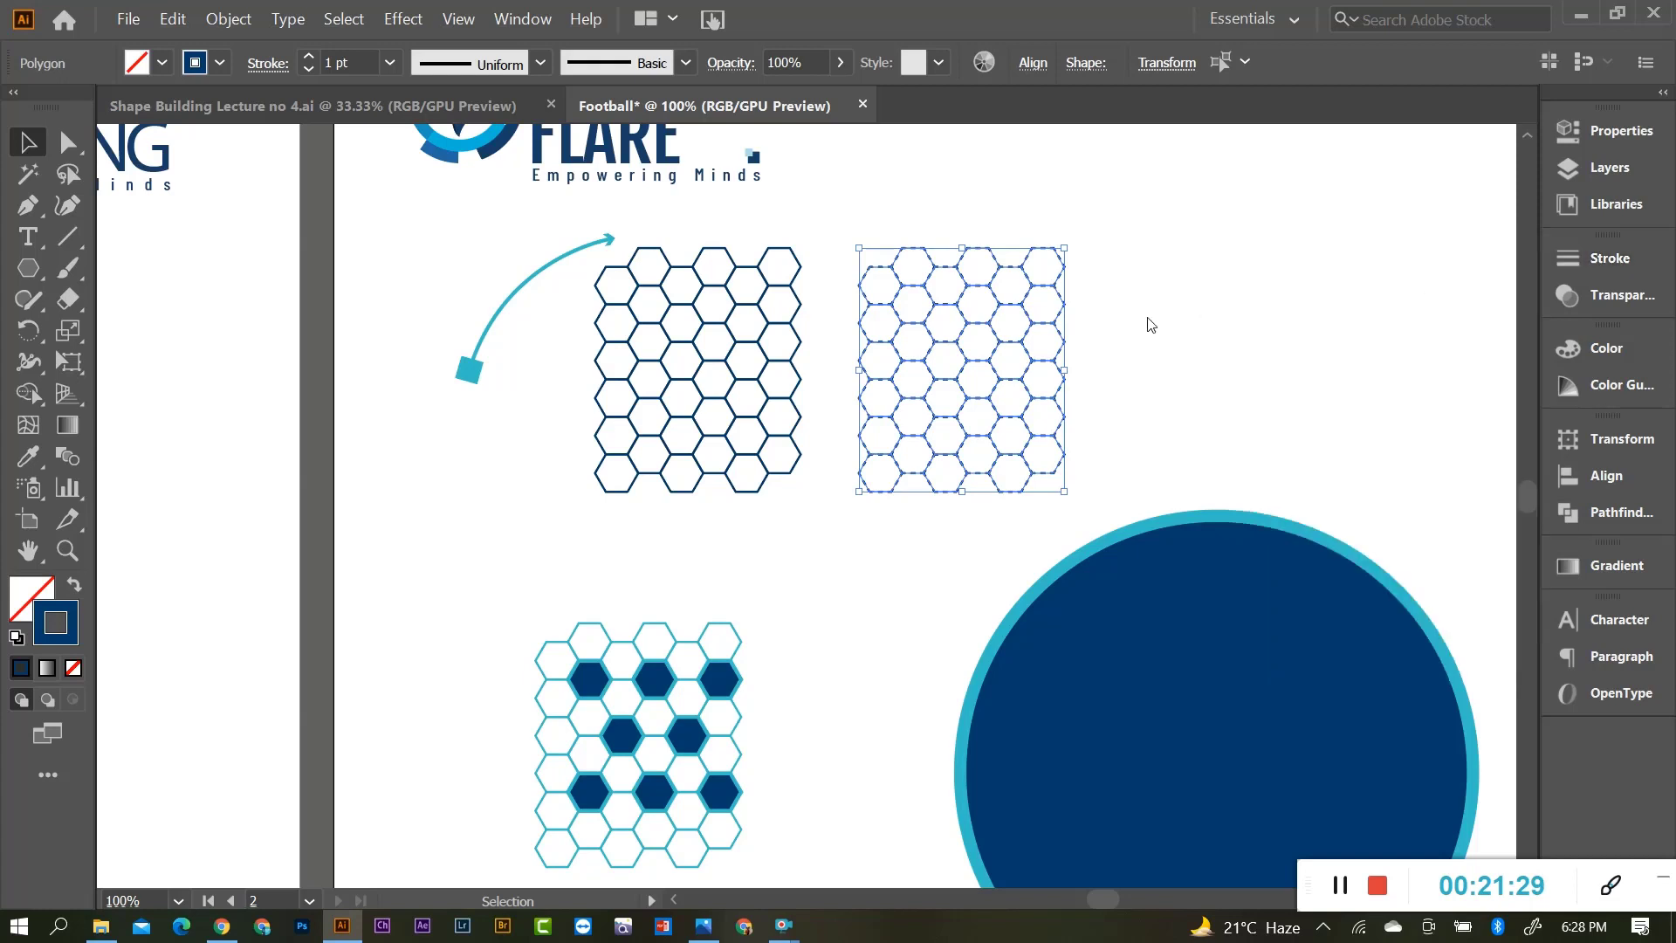
pyautogui.click(805, 531)
# Drag the patterned honeycomb group up beside the outlined grids.
pyautogui.scroll(-2, 810, 515)
pyautogui.moveTo(517, 551); pyautogui.dragTo(741, 777)
pyautogui.moveTo(698, 655); pyautogui.dragTo(1273, 293)
# Place a copy of the honeycomb over the circle and enlarge it to cover the circle.
pyautogui.click(853, 460)
pyautogui.keyDown('alt'); pyautogui.scroll(-3, 981, 498); pyautogui.keyUp('alt')
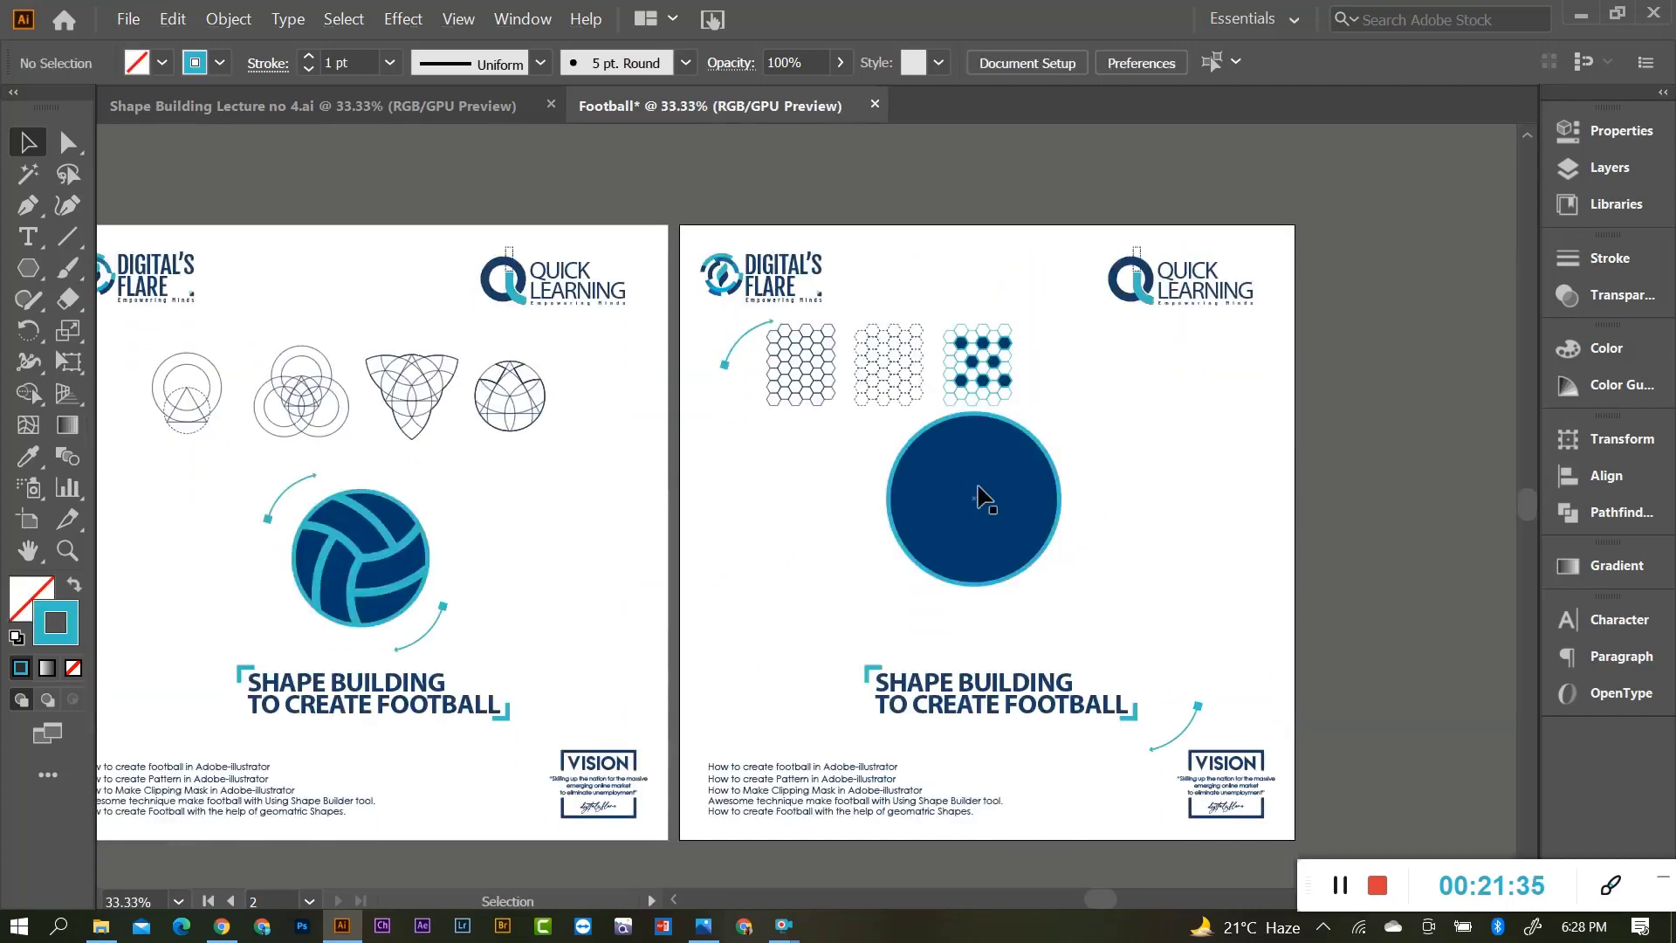
pyautogui.keyDown('alt'); pyautogui.scroll(1, 980, 499); pyautogui.keyUp('alt')
pyautogui.moveTo(963, 501); pyautogui.dragTo(961, 568)
pyautogui.hotkey('ctrl', 'shift', 'a')
pyautogui.scroll(-1, 993, 286)
pyautogui.moveTo(994, 246); pyautogui.dragTo(922, 430)
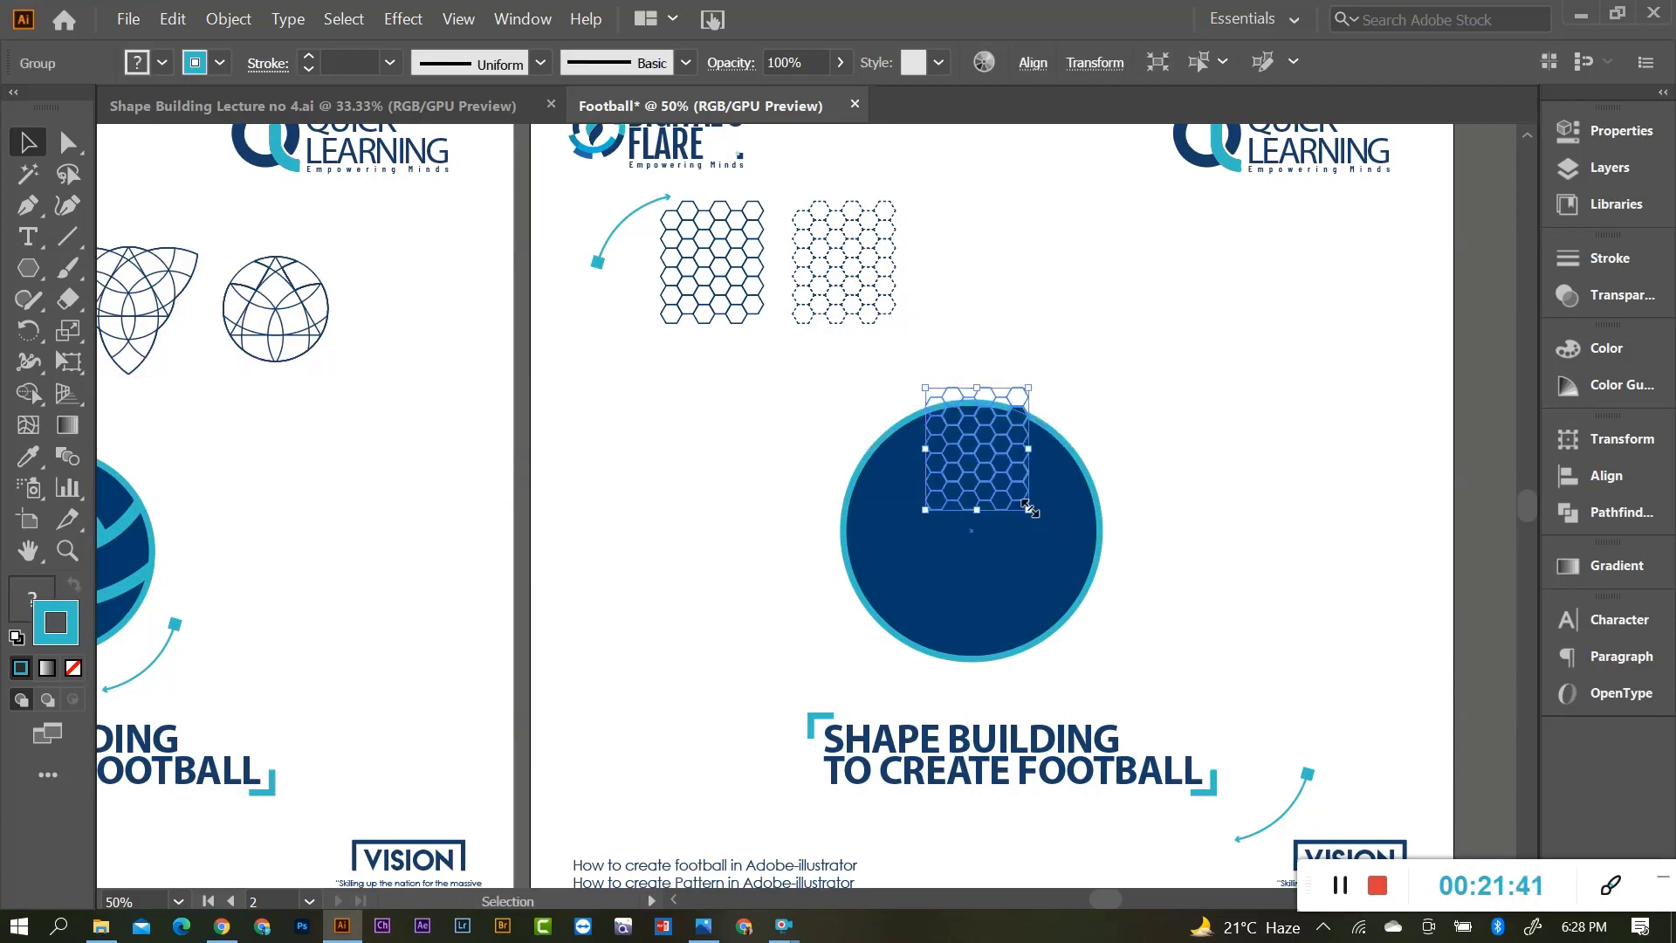
pyautogui.hotkey('ctrl', 'z')
pyautogui.moveTo(969, 262); pyautogui.dragTo(901, 443)
pyautogui.moveTo(961, 502); pyautogui.dragTo(1119, 689)
pyautogui.moveTo(1083, 534); pyautogui.dragTo(1070, 523)
# Move the enlarged honeycomb copy to the right side of the circle.
pyautogui.click(1196, 478)
pyautogui.moveTo(1089, 440); pyautogui.dragTo(1370, 440)
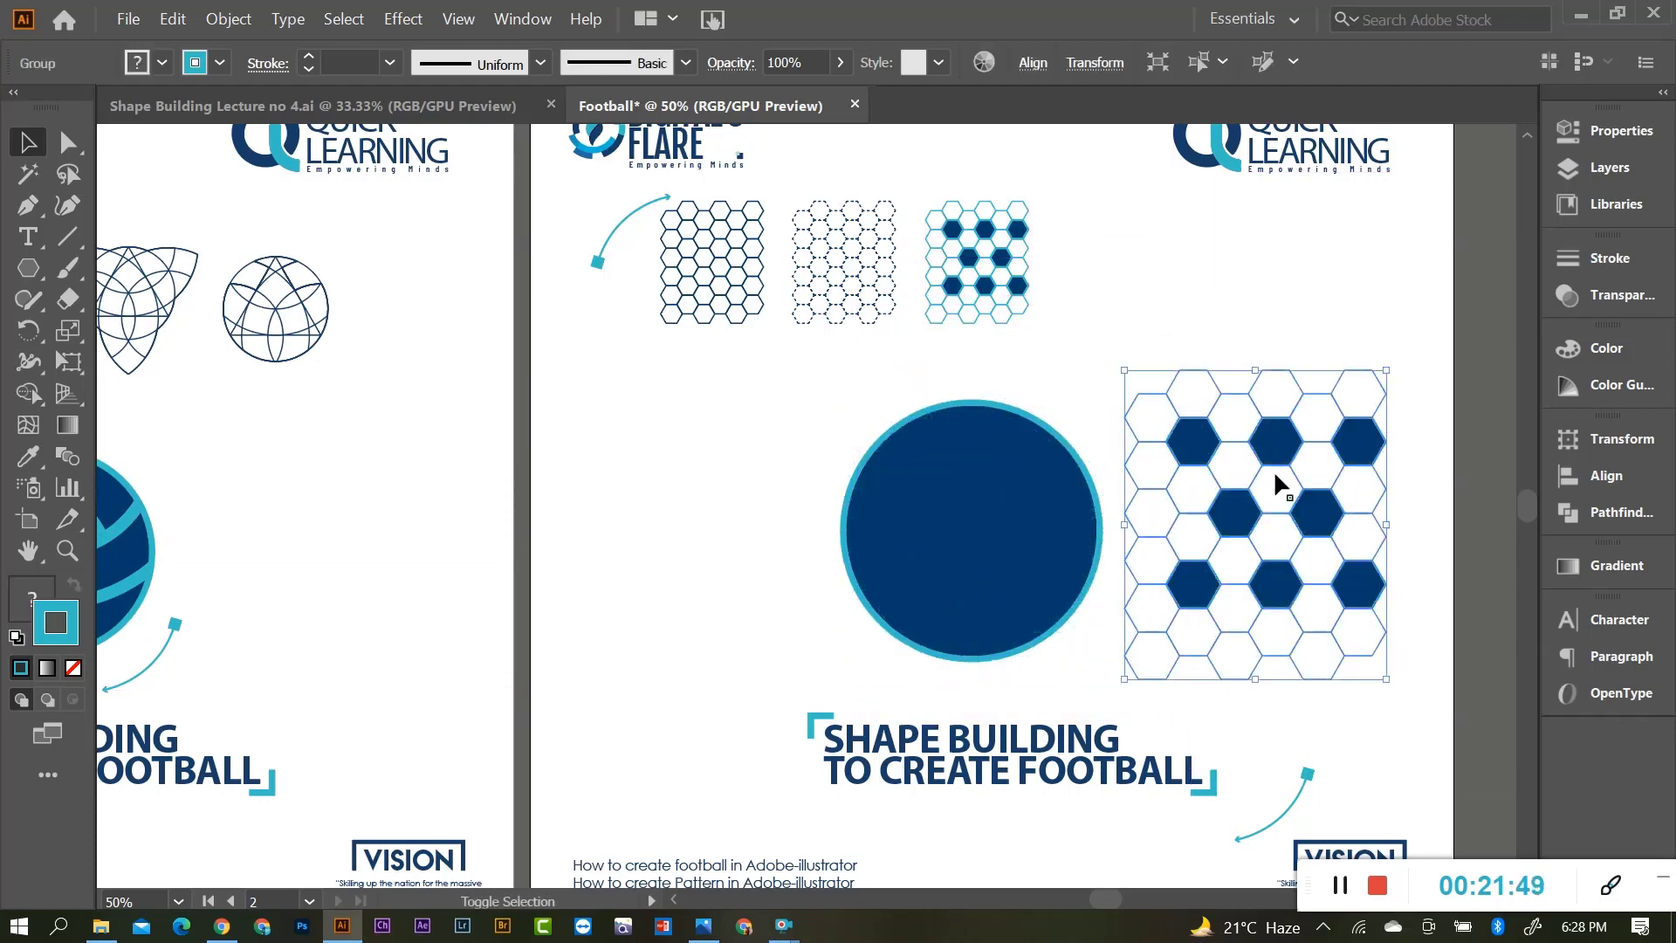
pyautogui.click(990, 491)
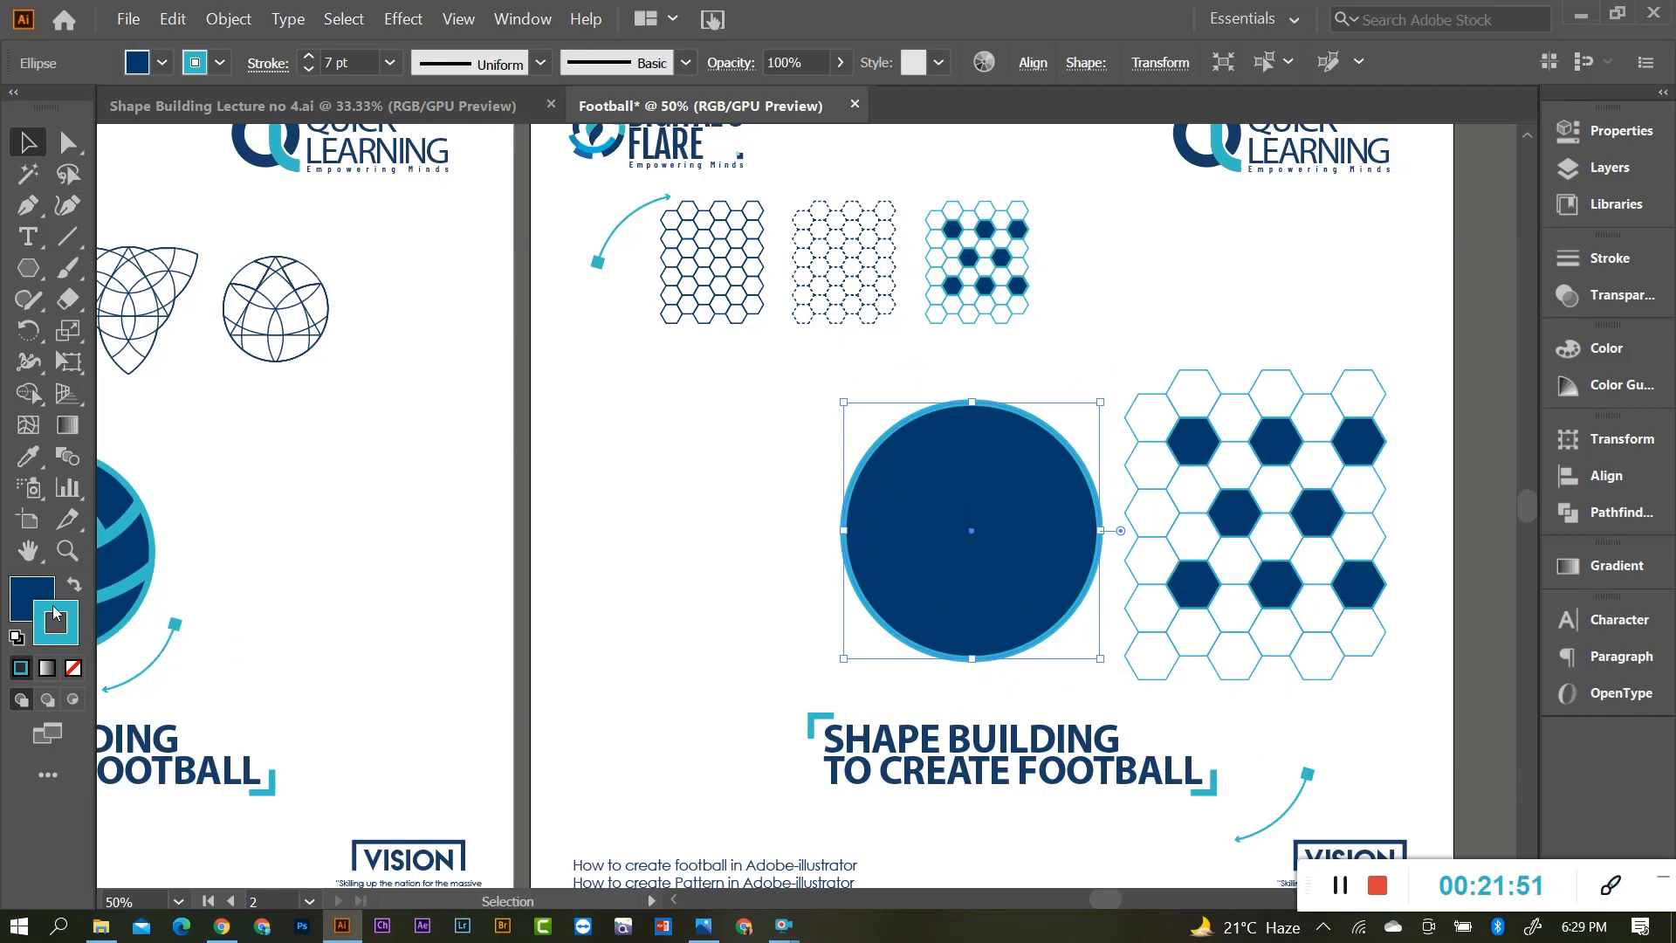